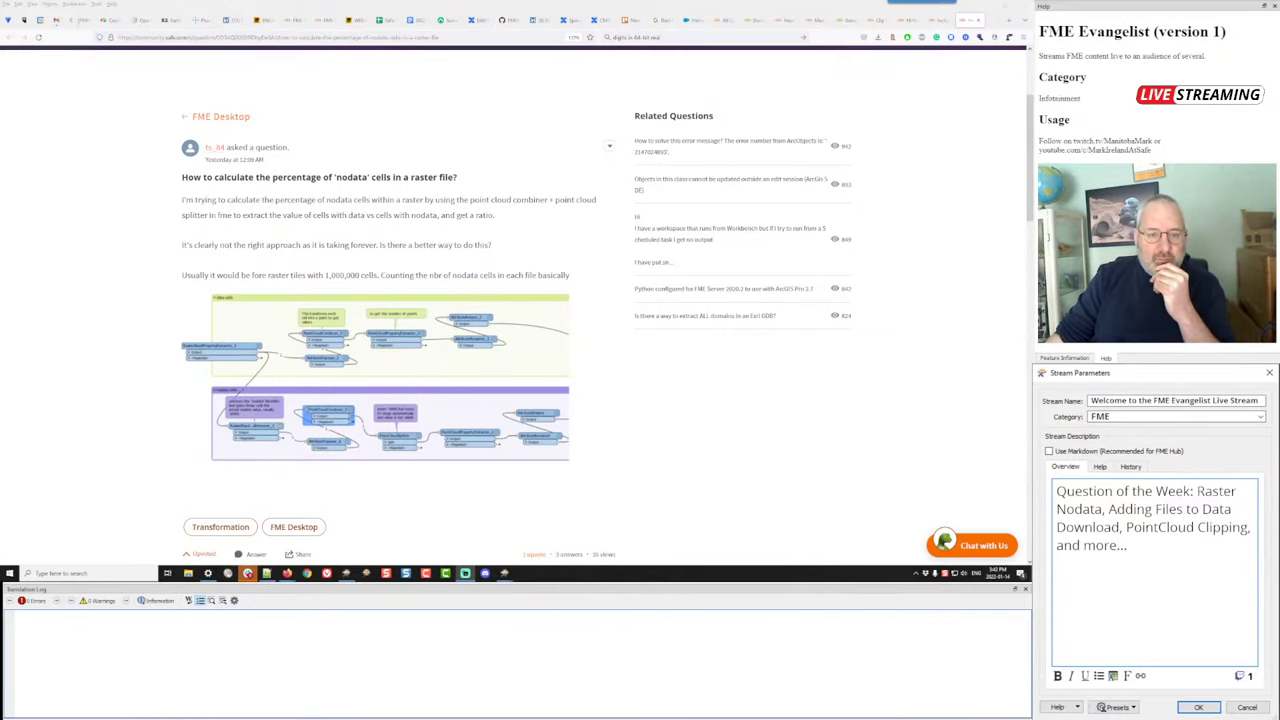
Read through the nodata-percentage raster question and its answers, then return to the FME Workbench workspace
scroll(467, 281, down, 3)
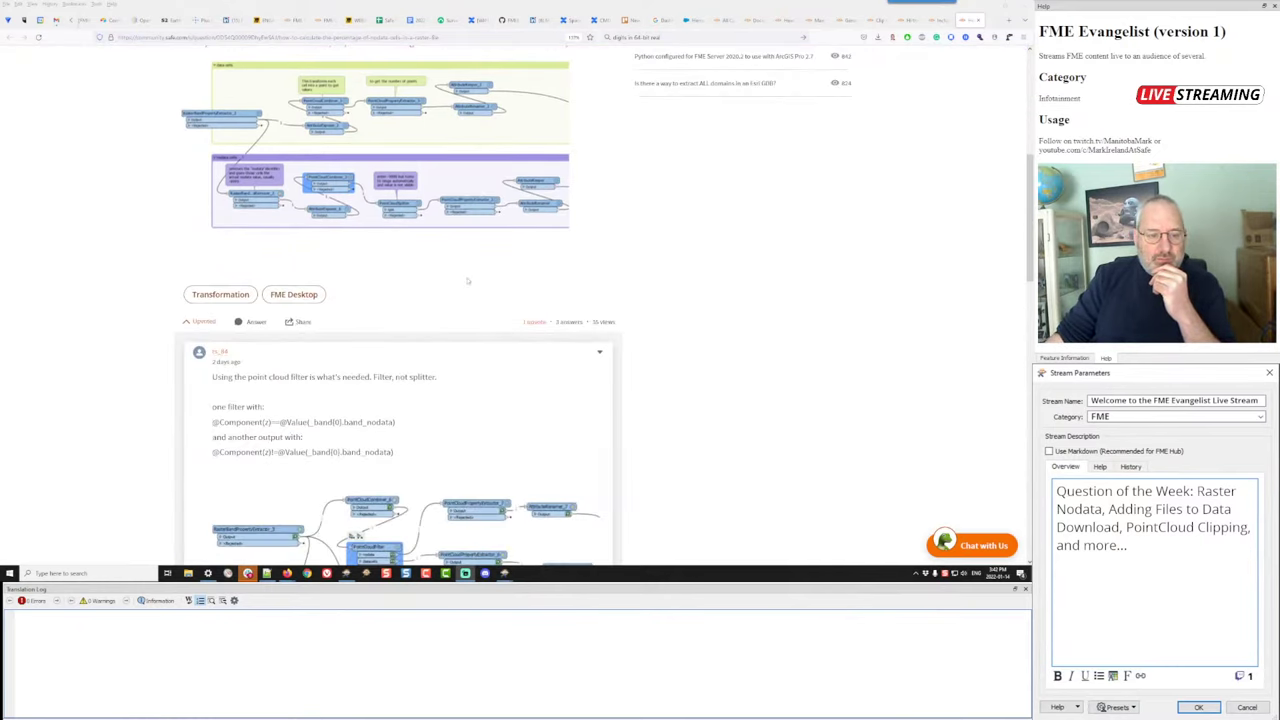
scroll(467, 281, down, 6)
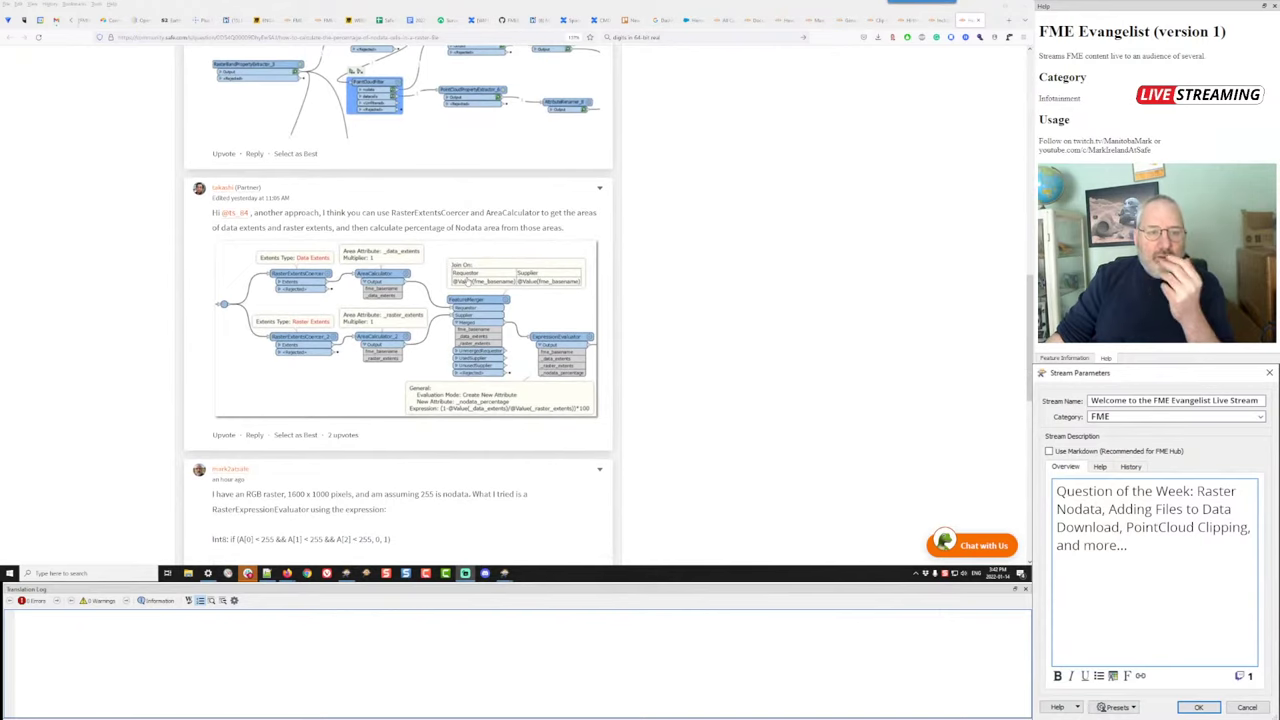
scroll(467, 281, up, 1)
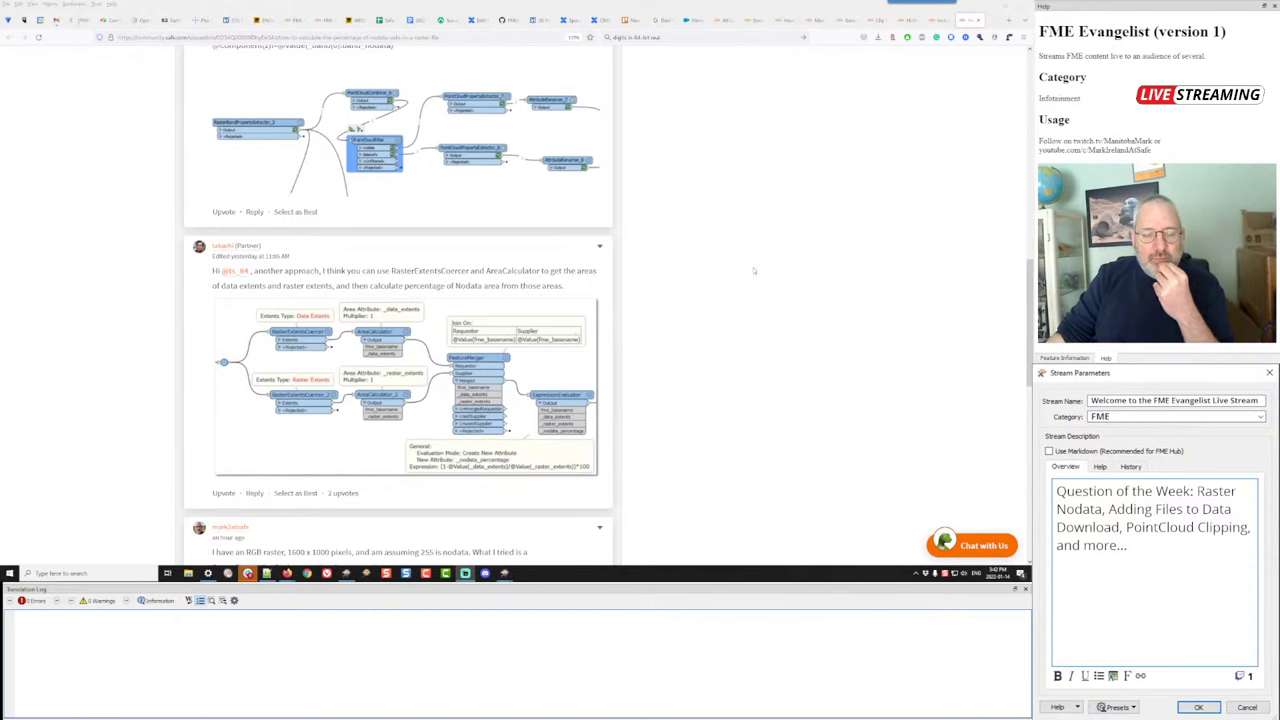
scroll(750, 272, up, 5)
scroll(754, 270, up, 1)
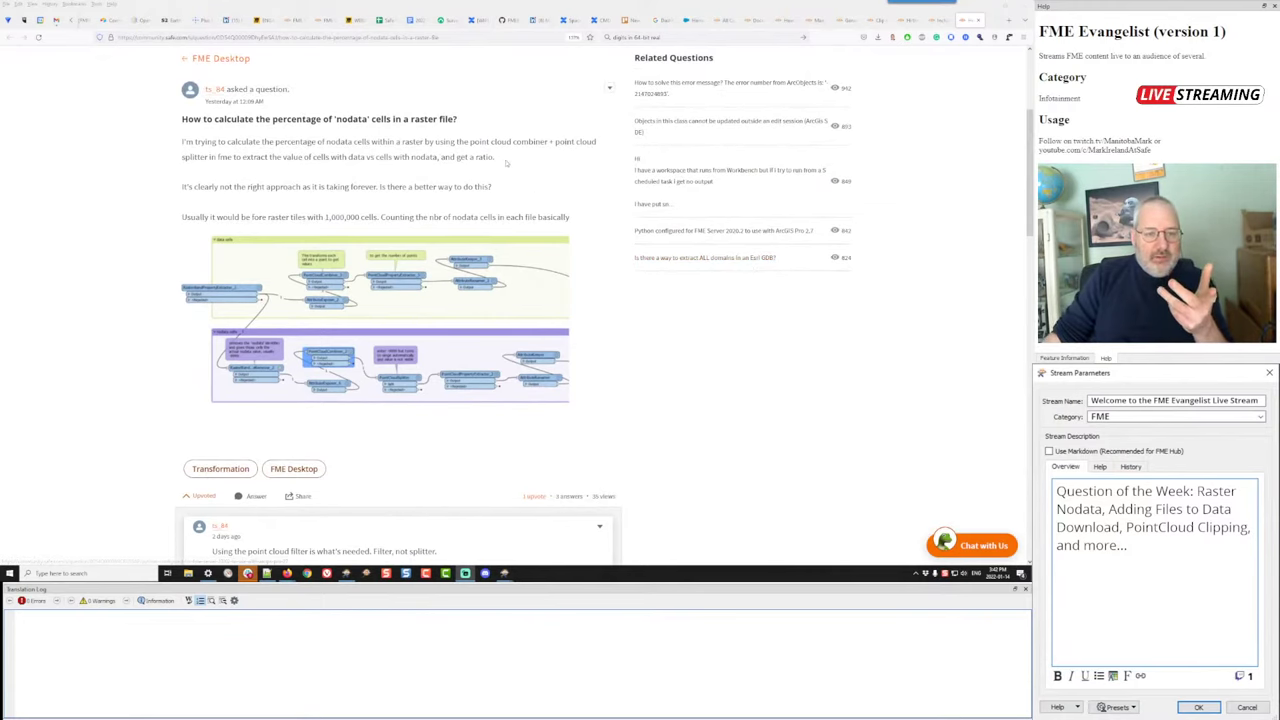
scroll(519, 185, down, 8)
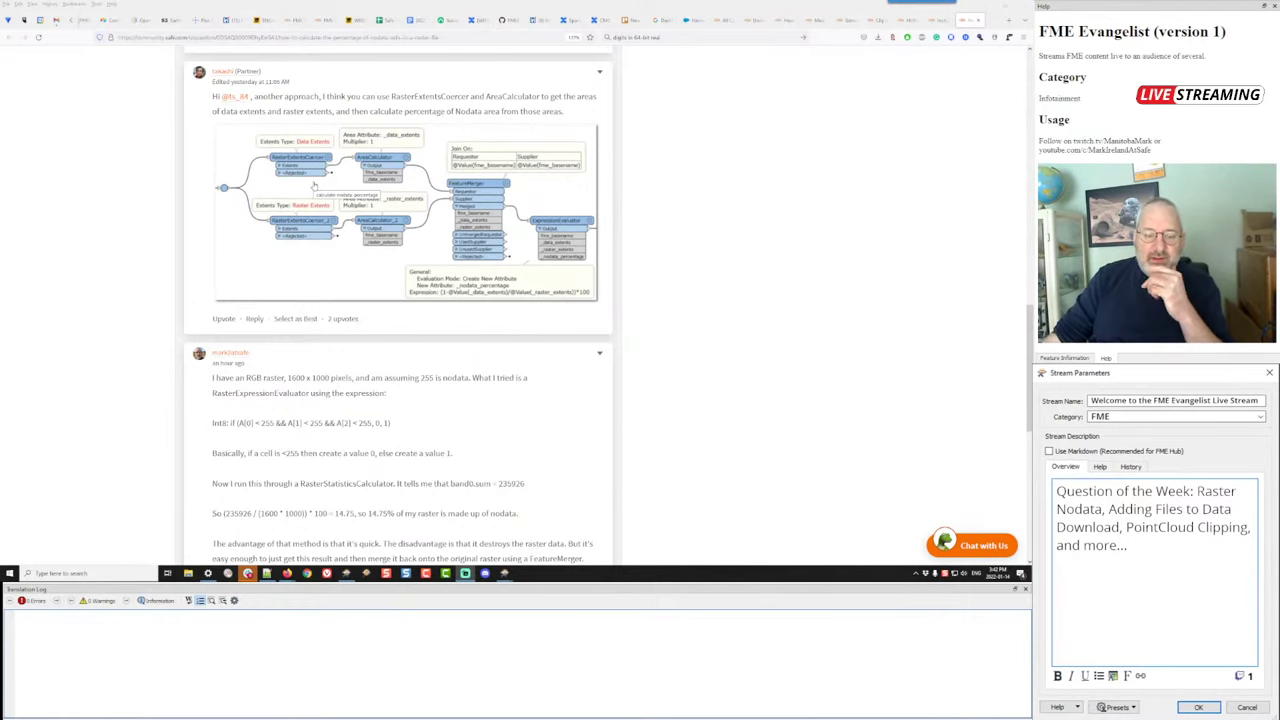
scroll(313, 186, down, 2)
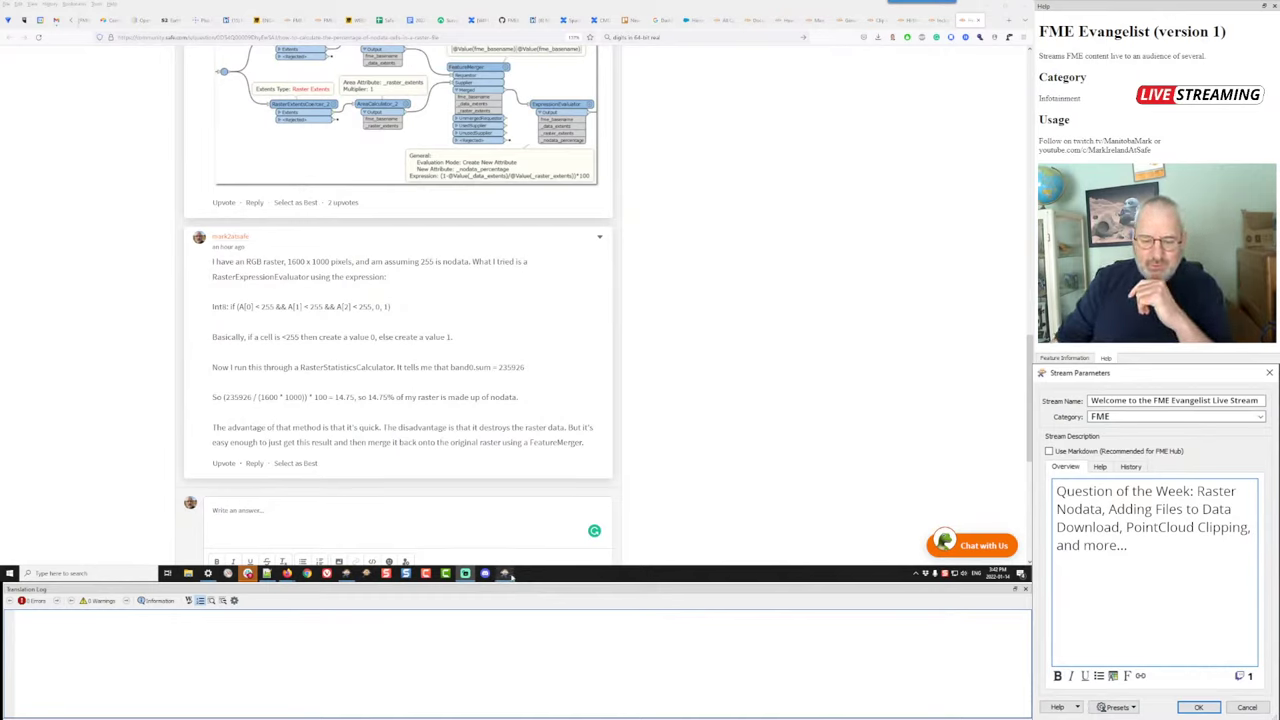
mouse_move(508, 571)
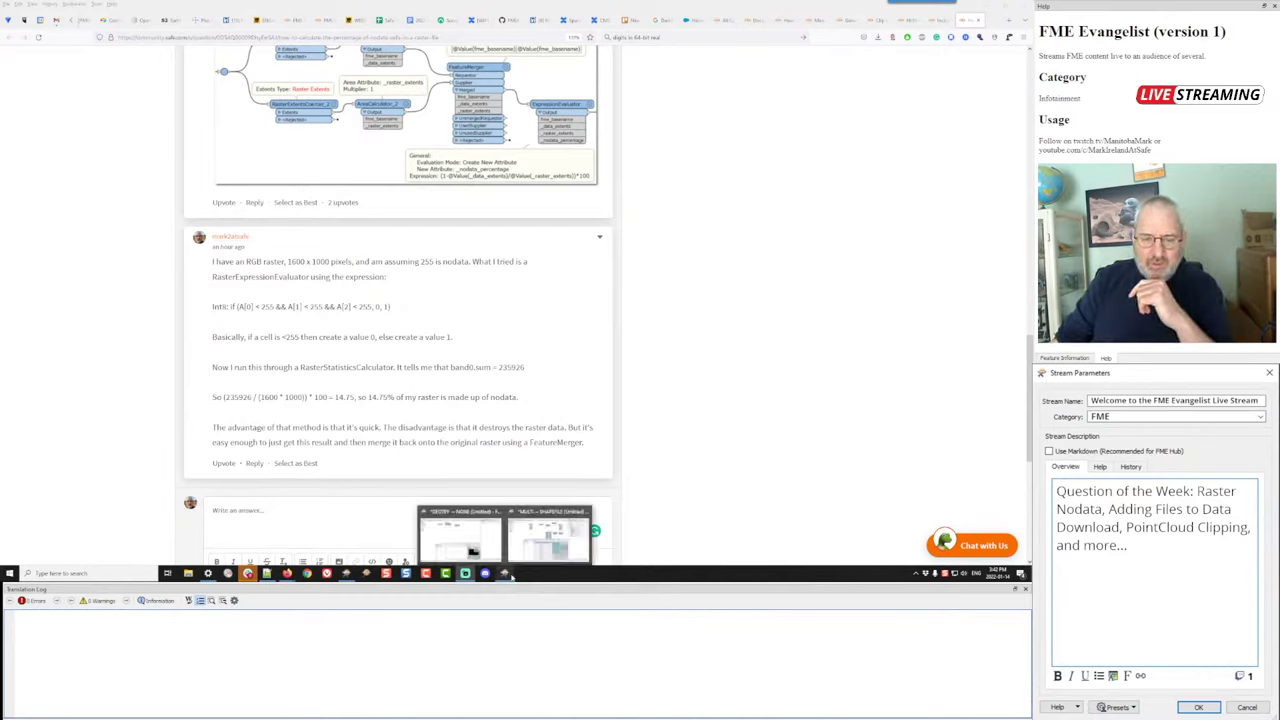
click(460, 535)
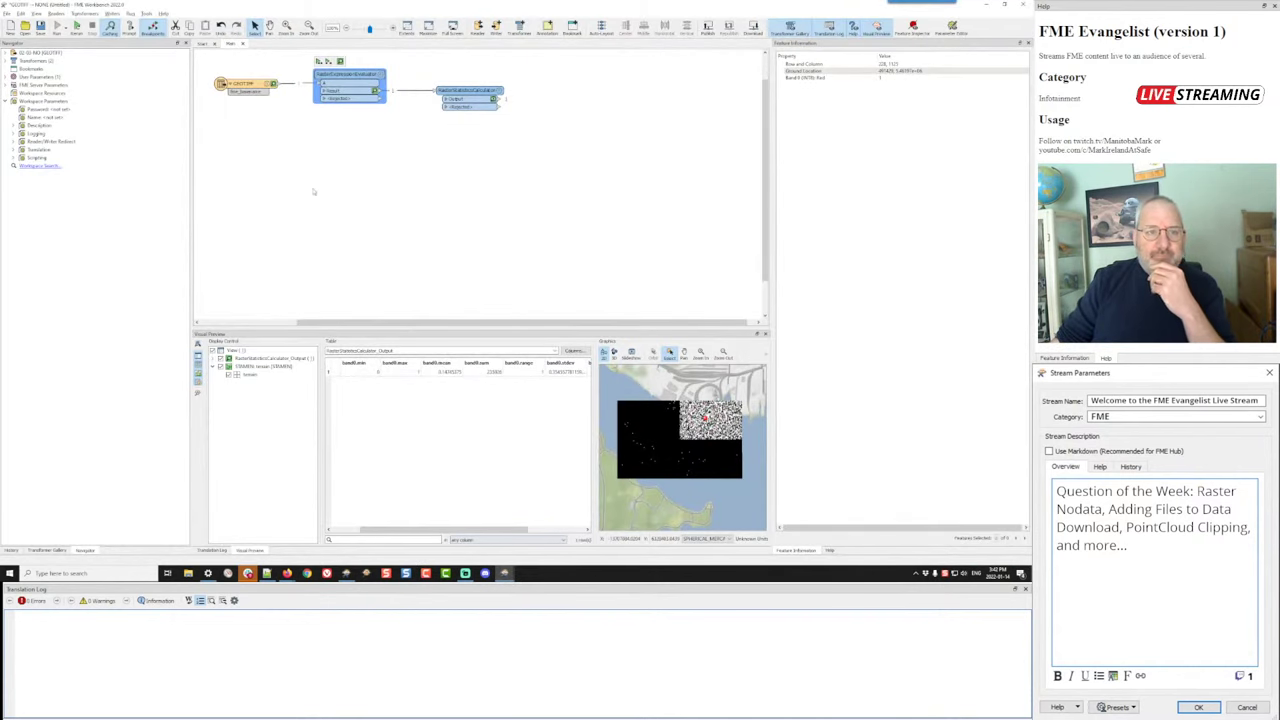
Run the workspace and preview the GEOTIFF reader's raster in Visual Preview
click(313, 191)
click(76, 26)
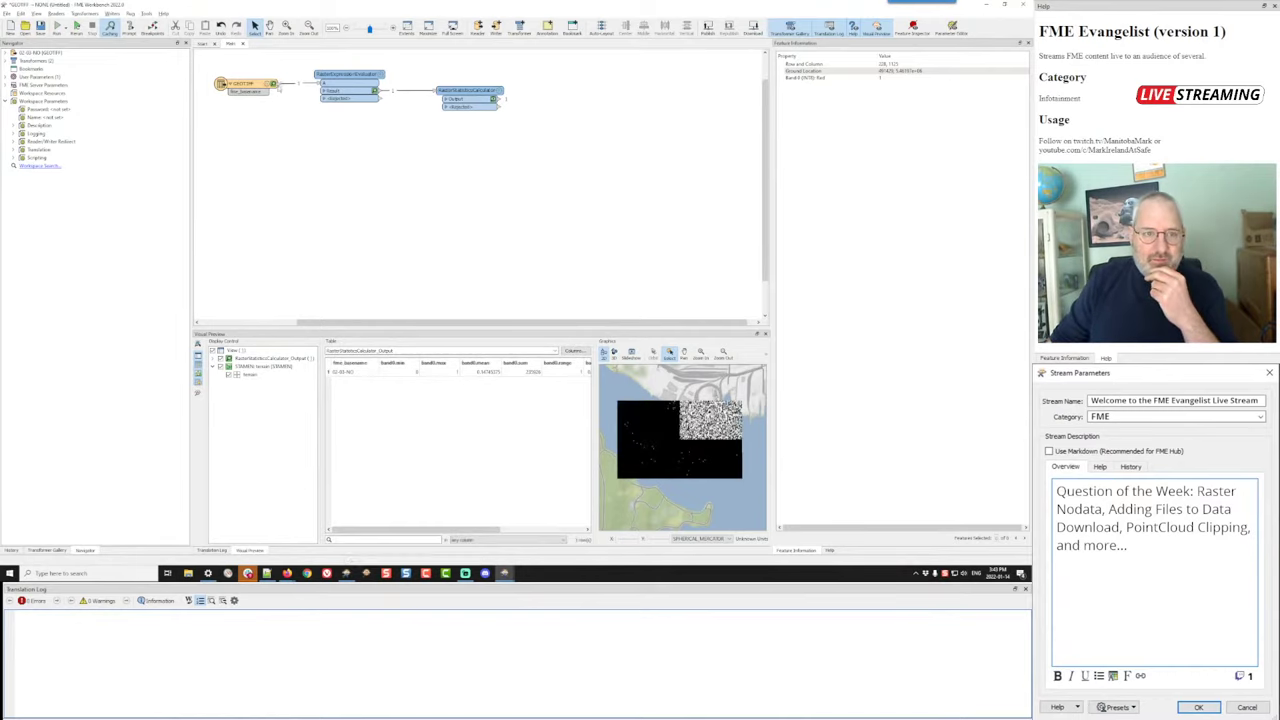
click(273, 84)
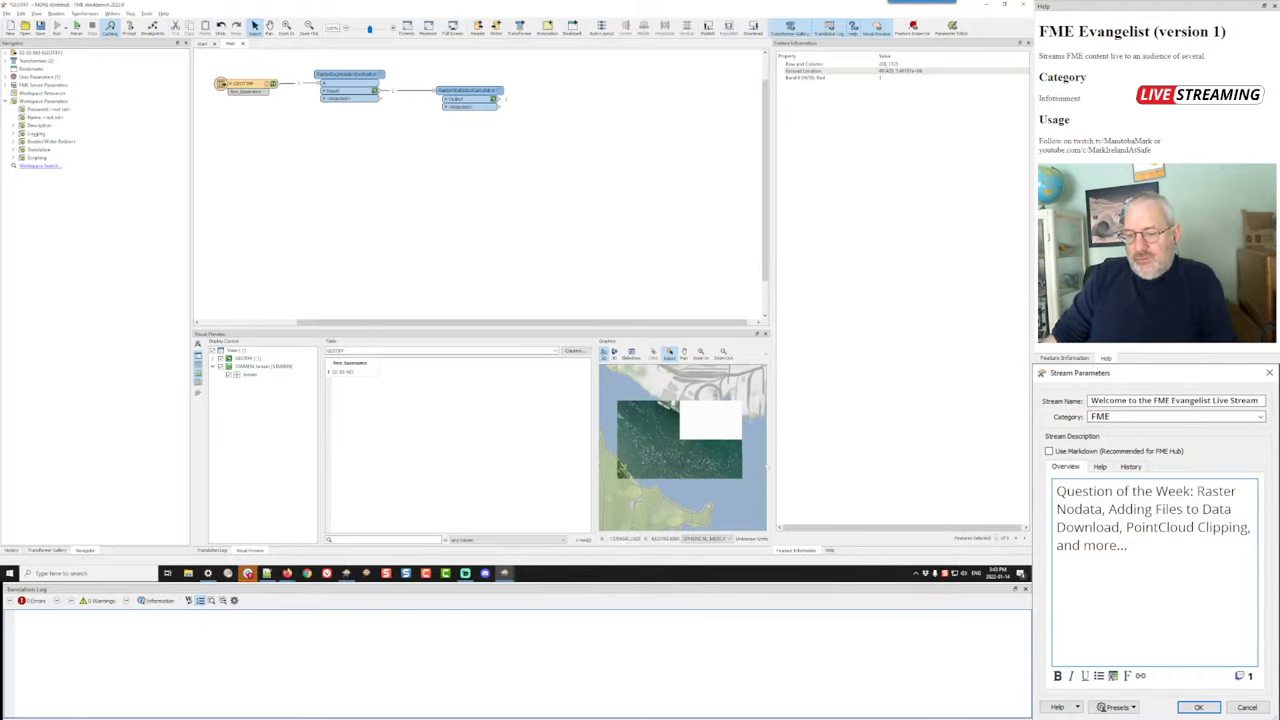
scroll(712, 427, up, 5)
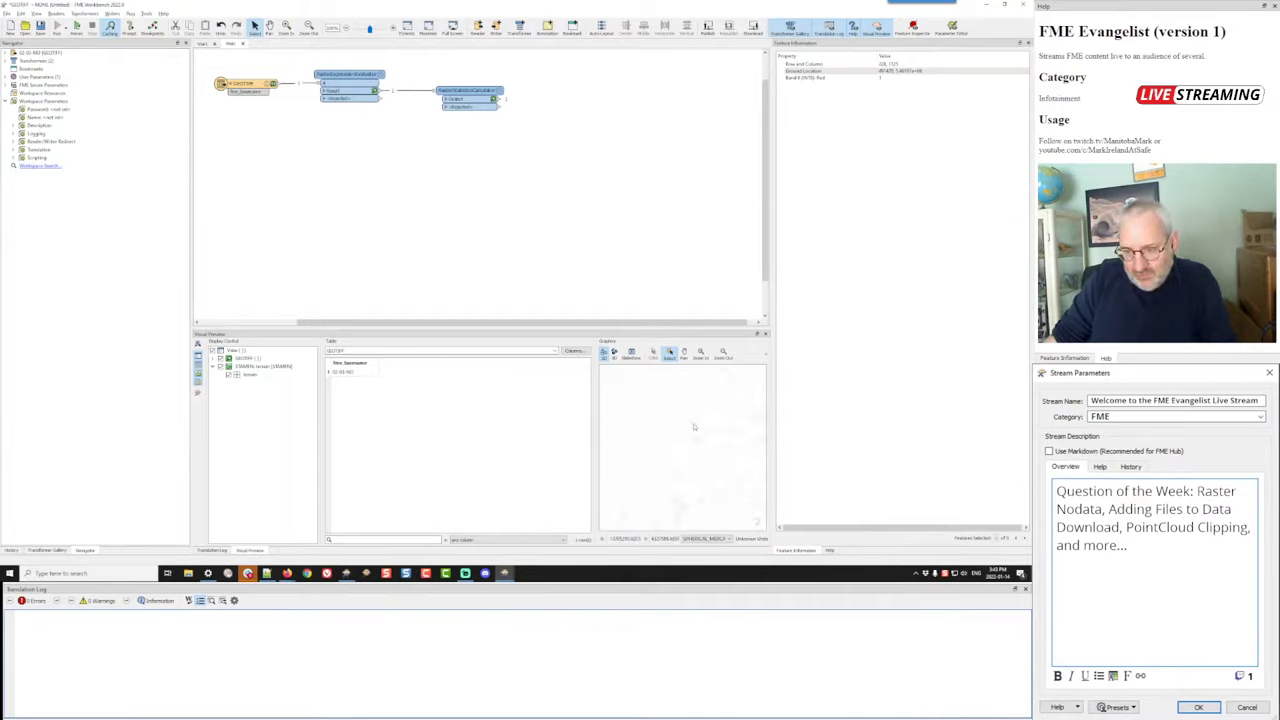
Read the red, green and blue band values of several raster cells in Feature Information
click(693, 423)
click(704, 416)
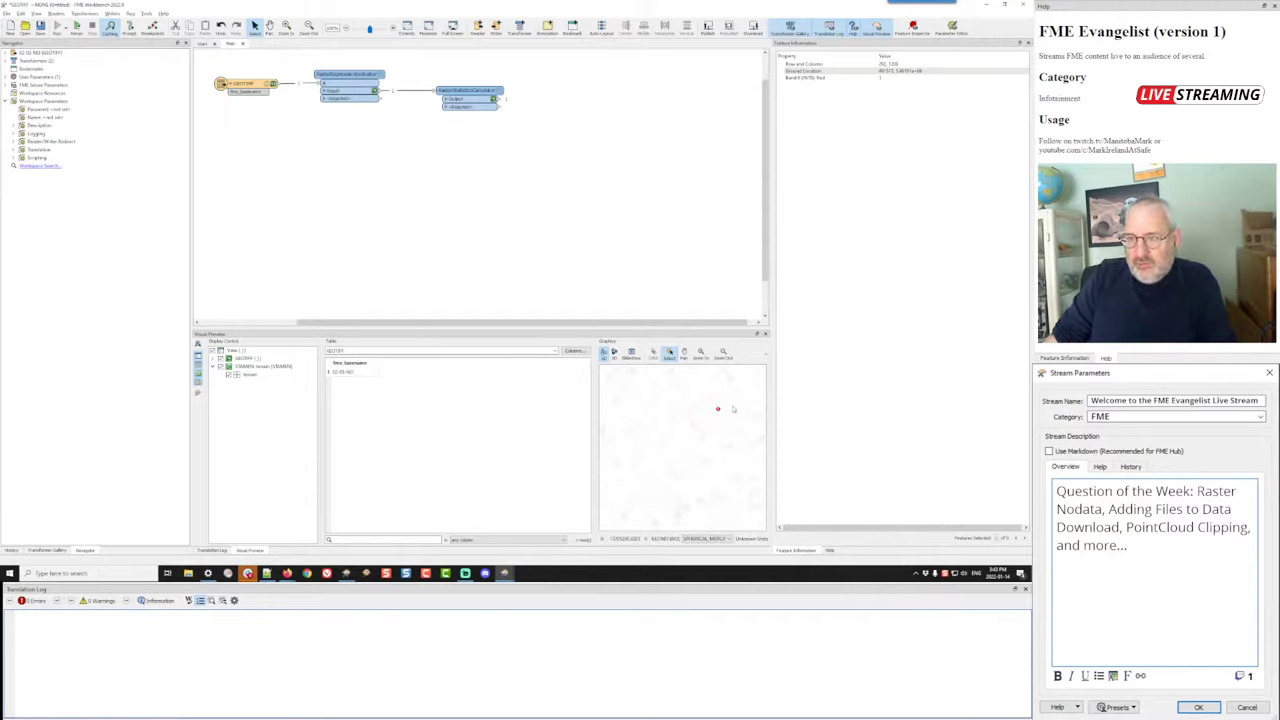
click(739, 388)
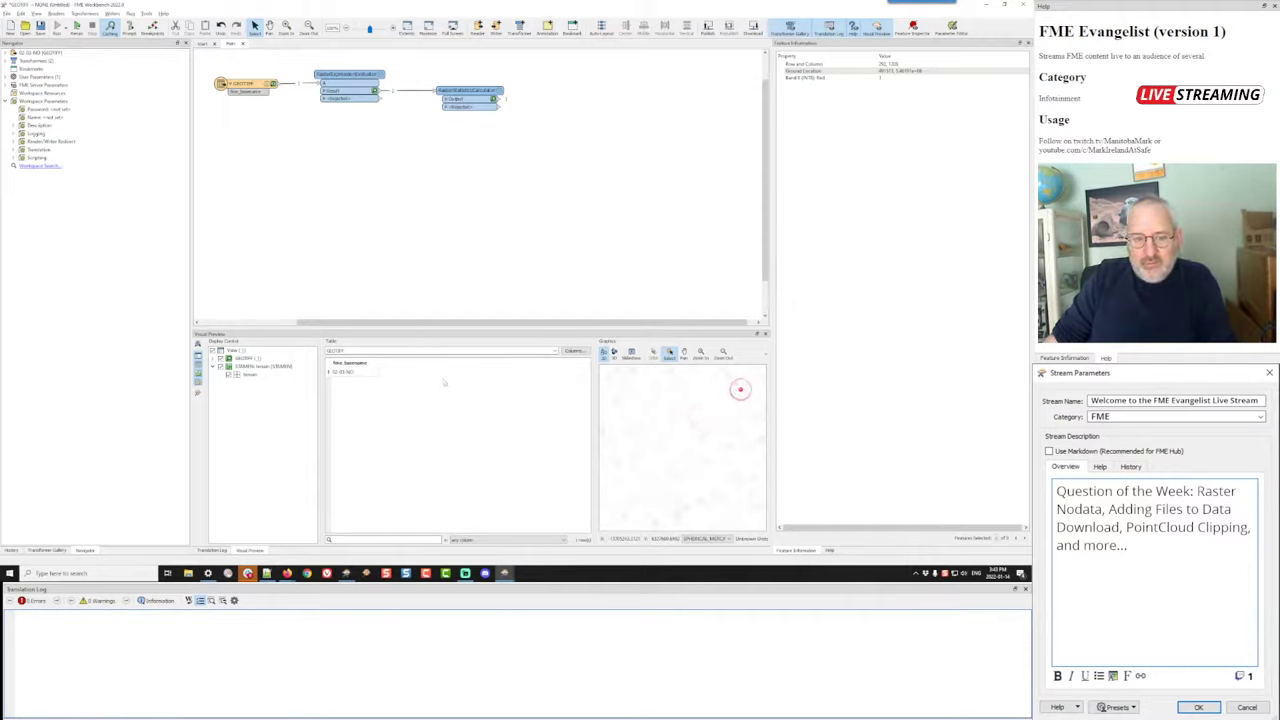
click(352, 373)
click(714, 418)
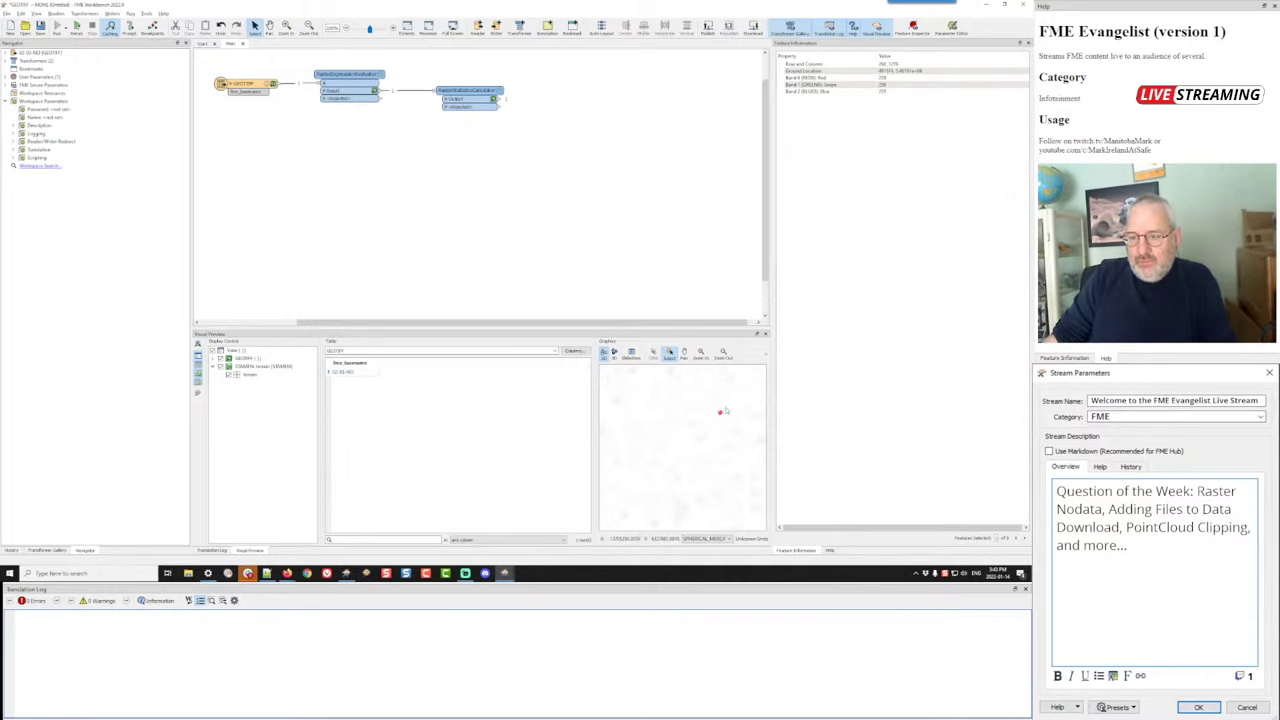
click(726, 404)
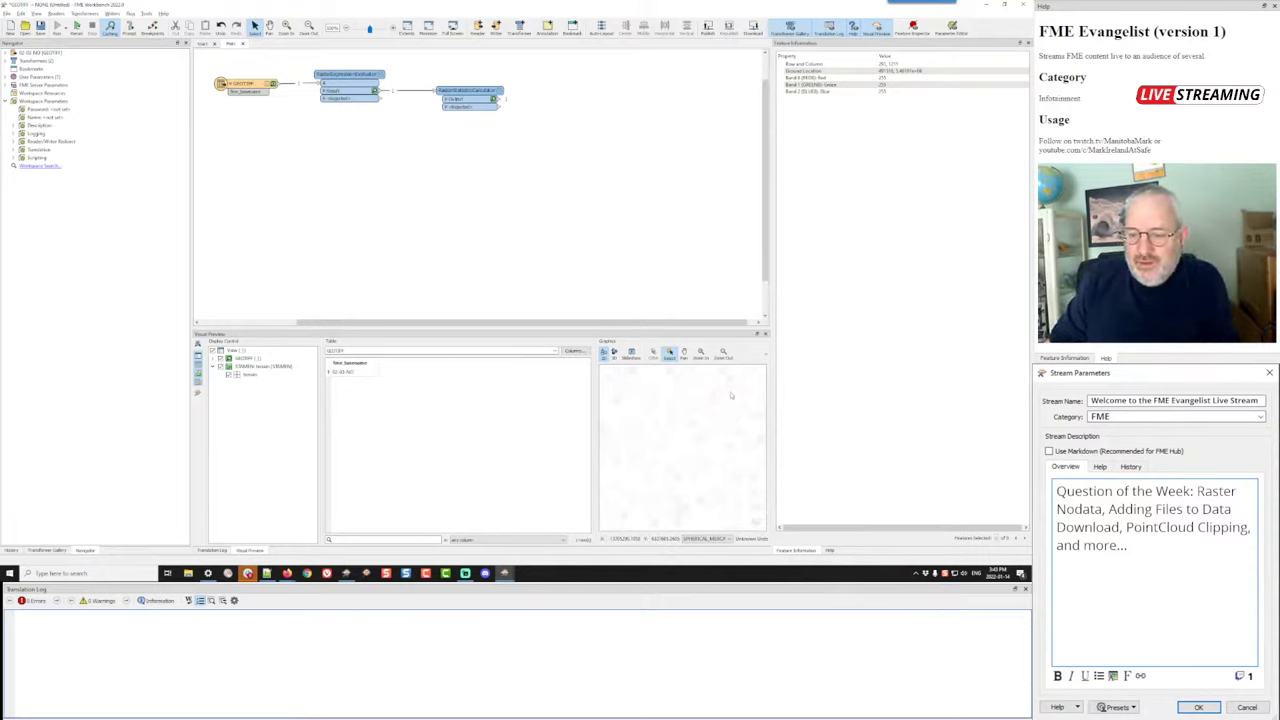
click(731, 390)
click(729, 378)
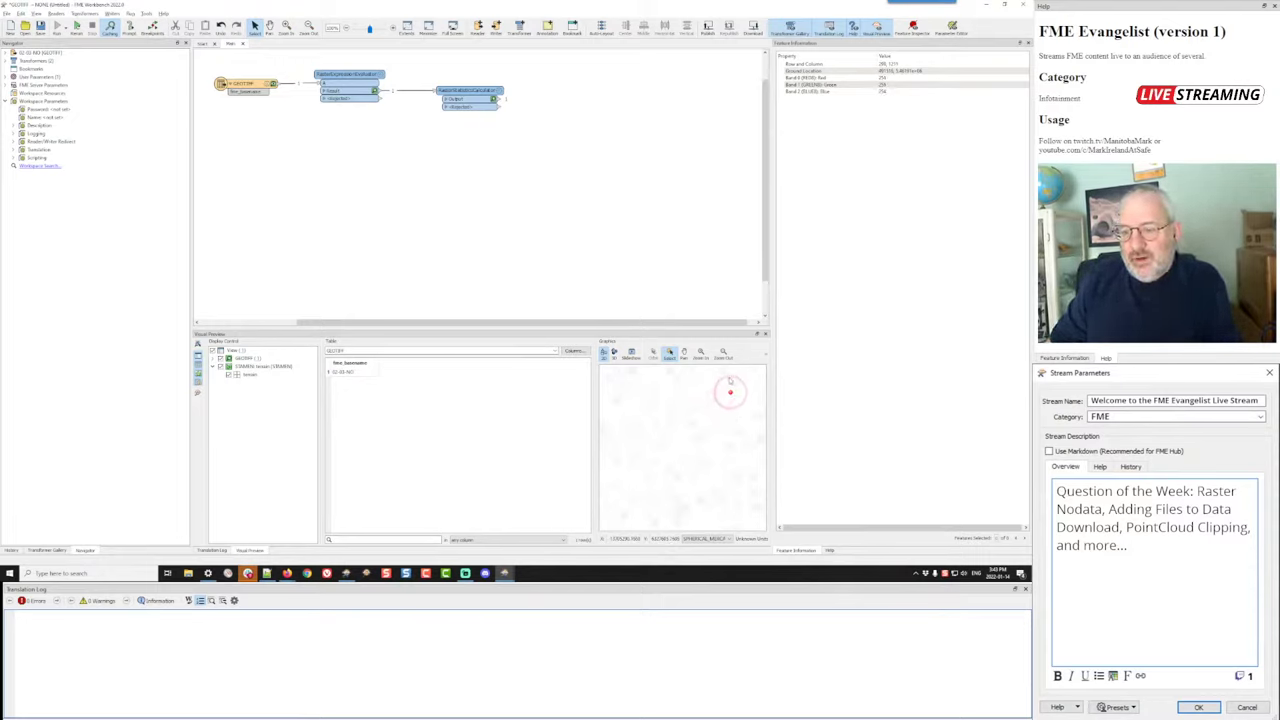
click(700, 384)
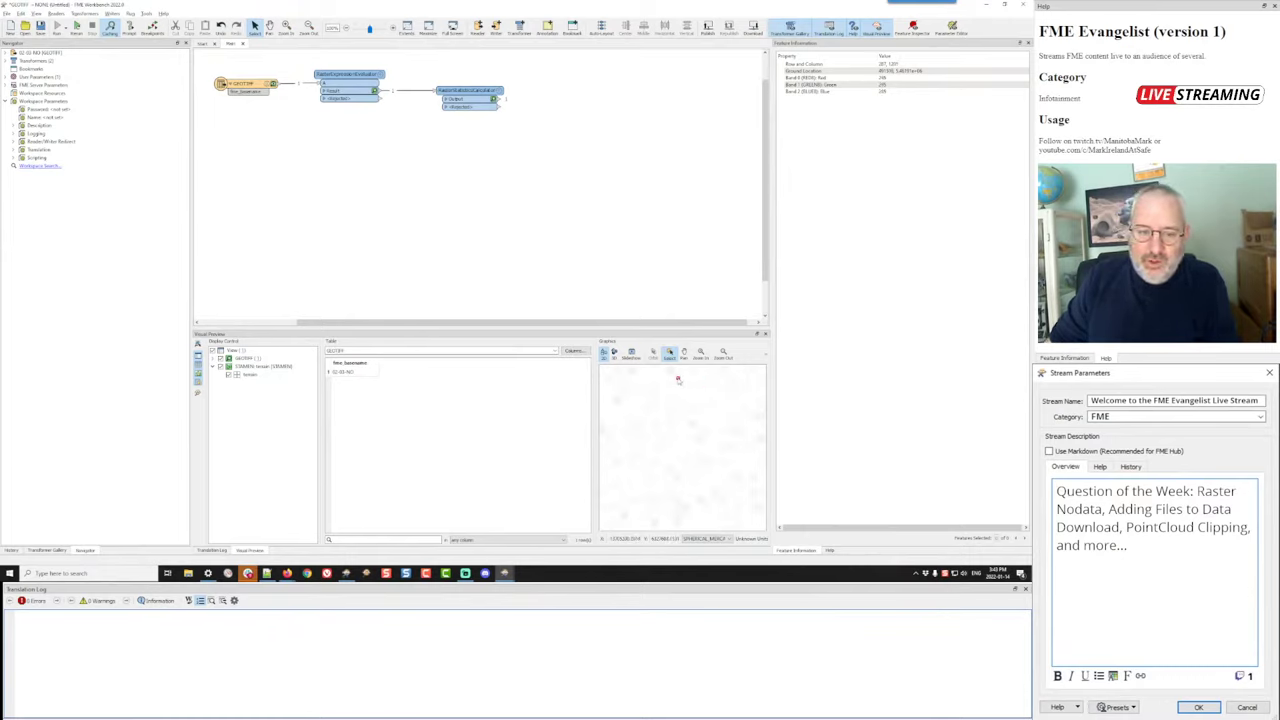
click(678, 380)
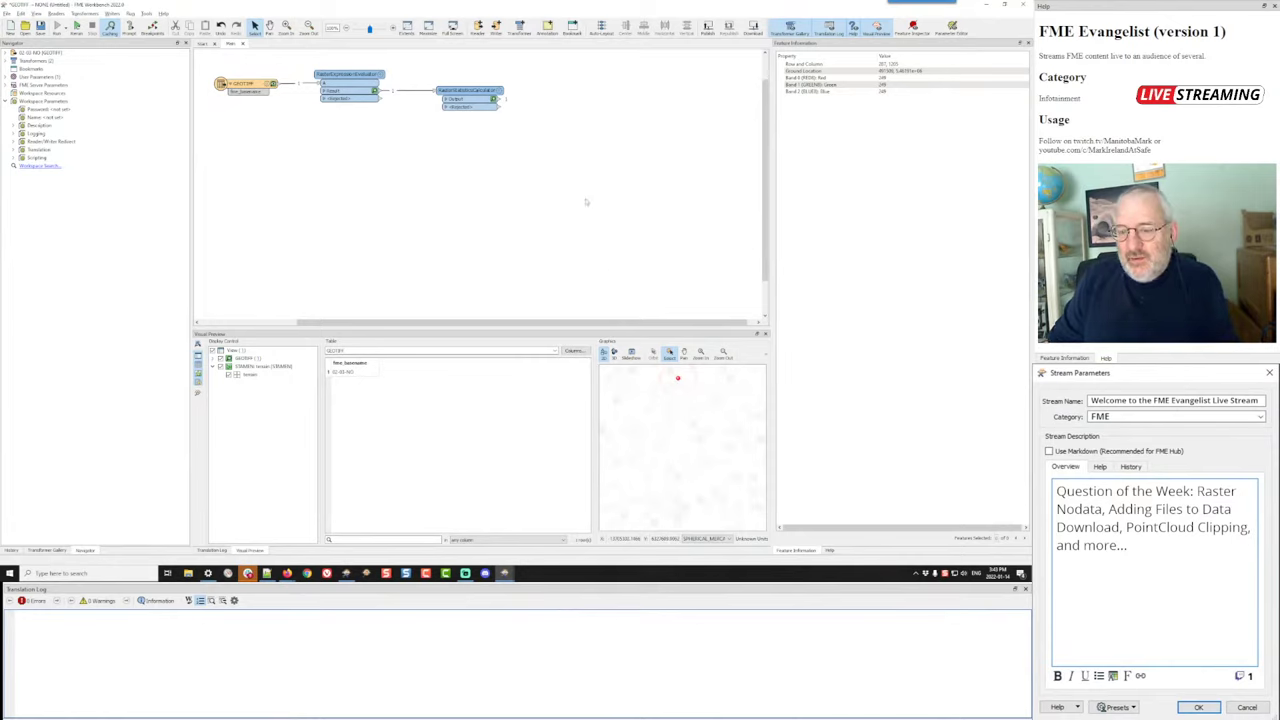
mouse_move(381, 77)
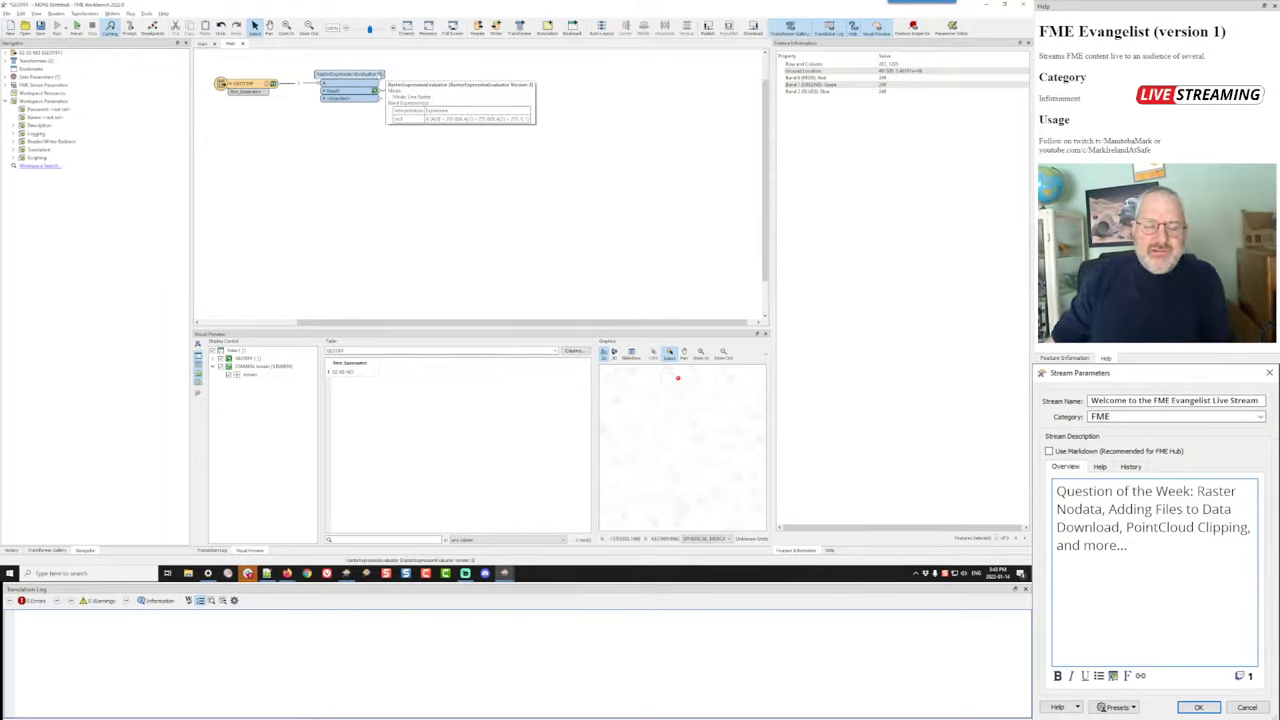
double_click(375, 78)
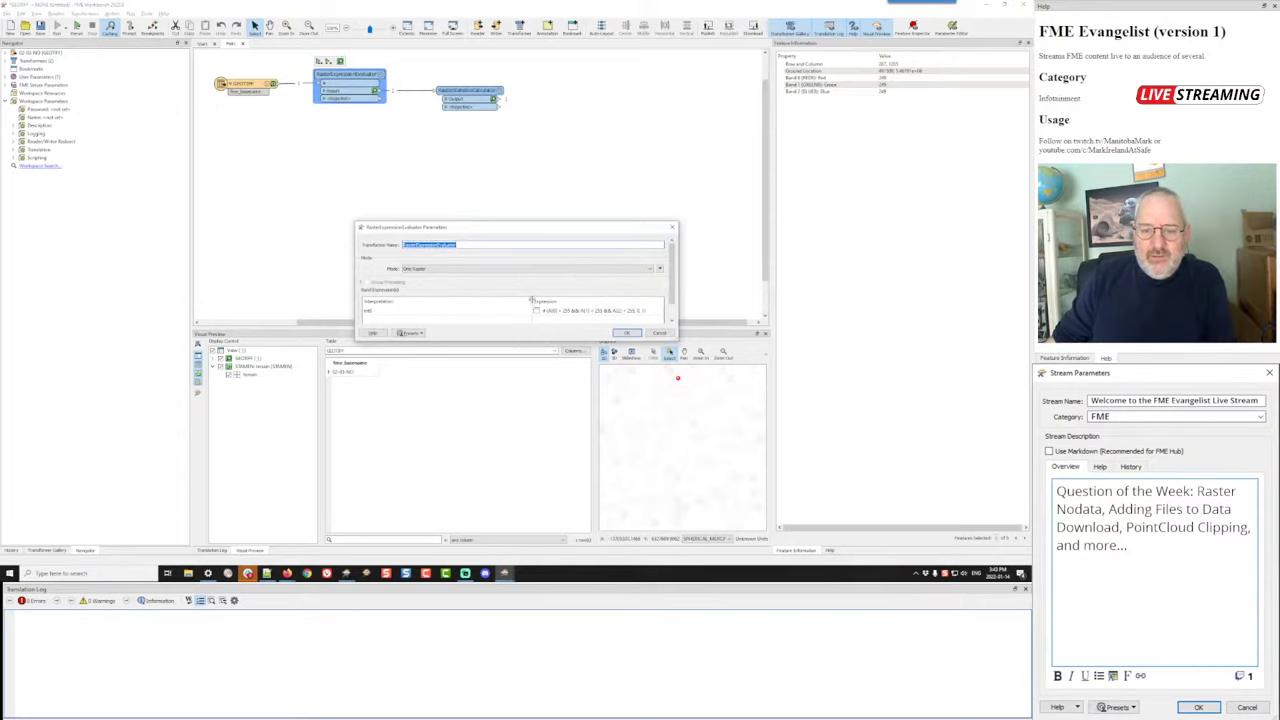
drag(531, 300, 480, 300)
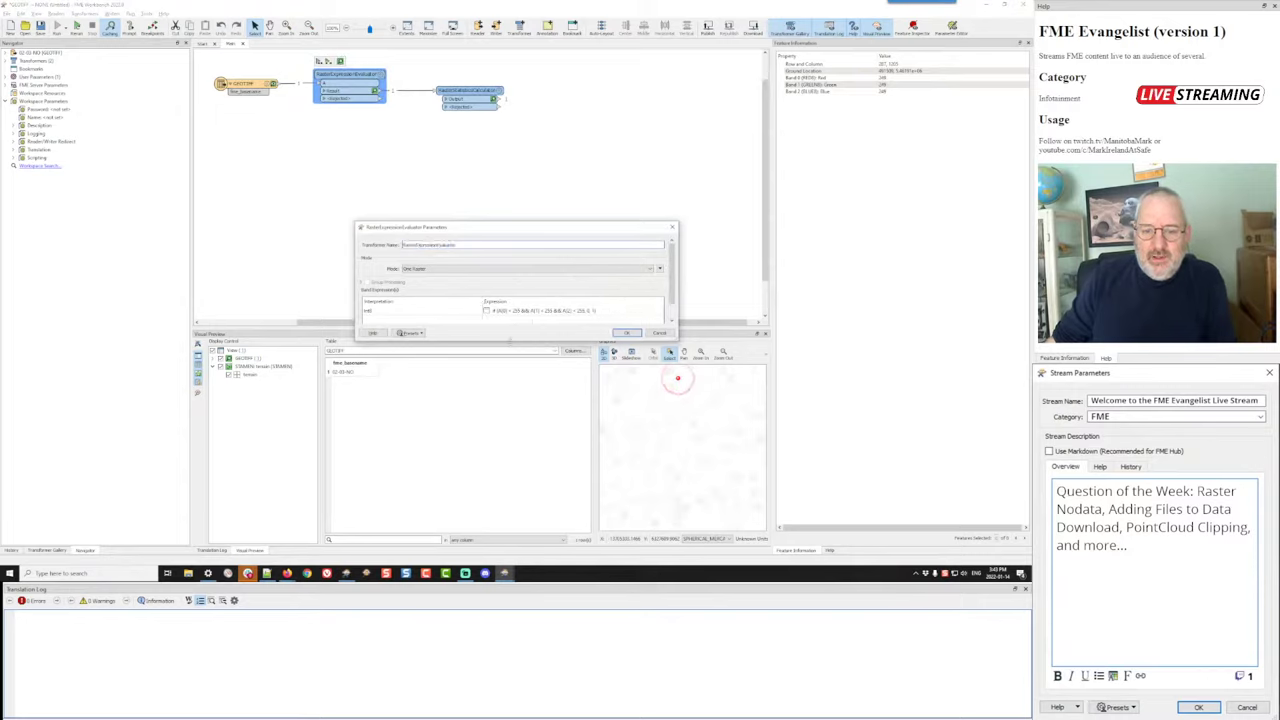
drag(513, 340, 513, 411)
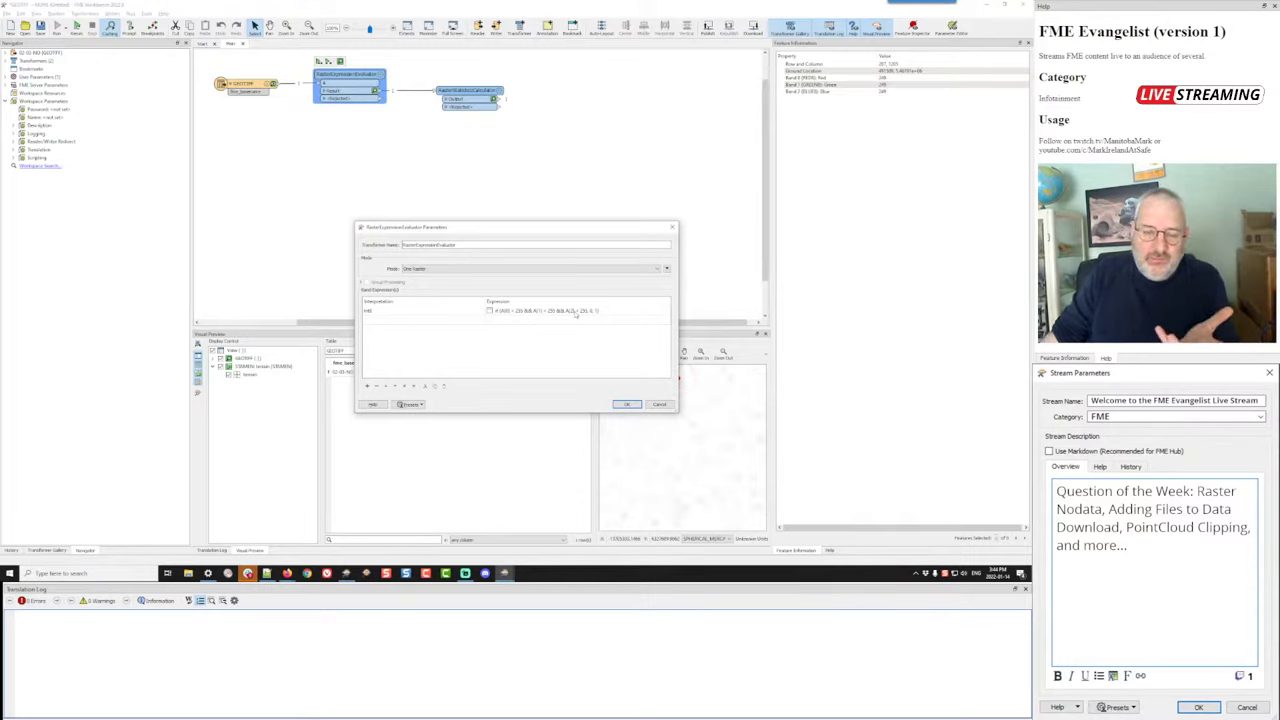
click(577, 312)
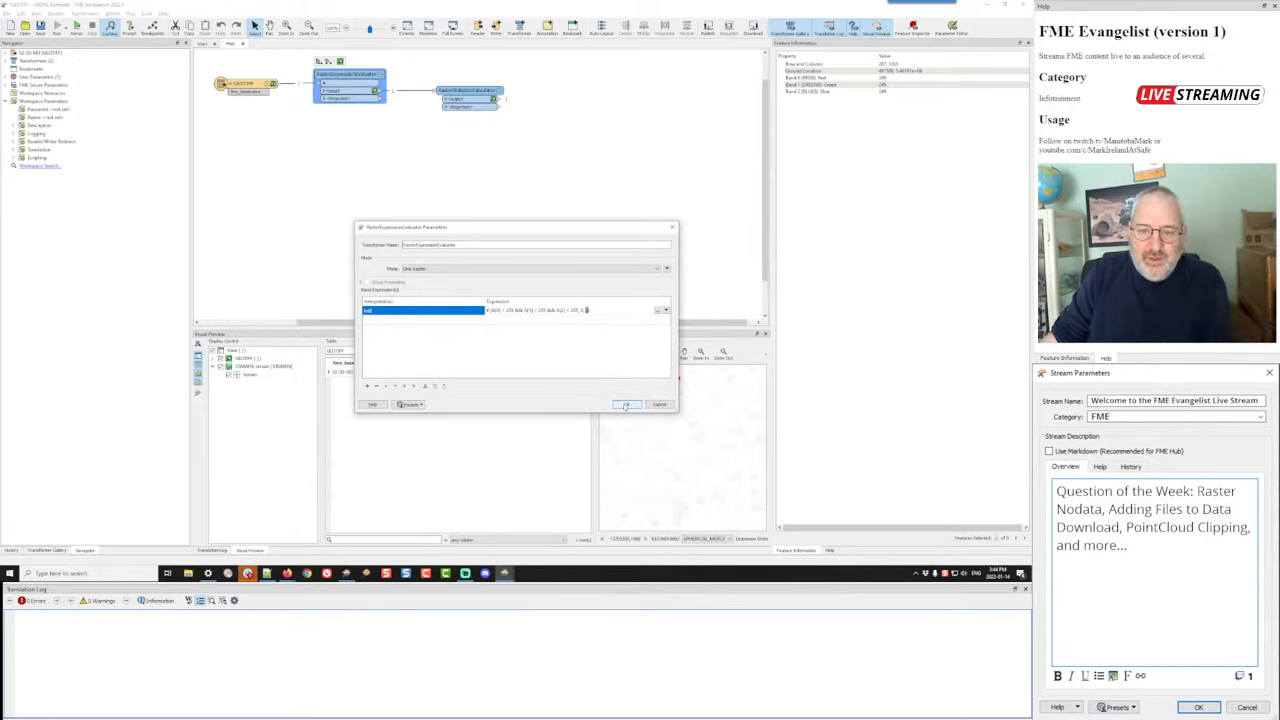
click(626, 405)
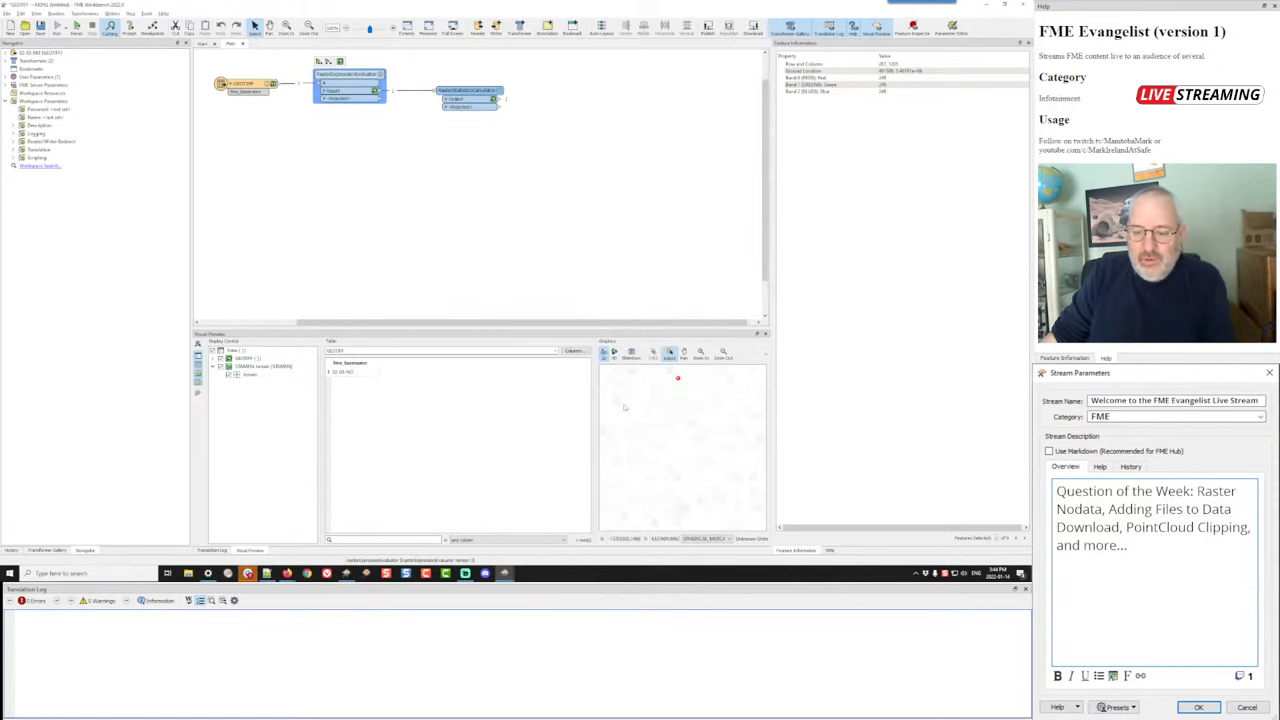
Study the RasterExpressionEvaluator's expression syntax and examples in Help, then reopen its Parameters
click(829, 550)
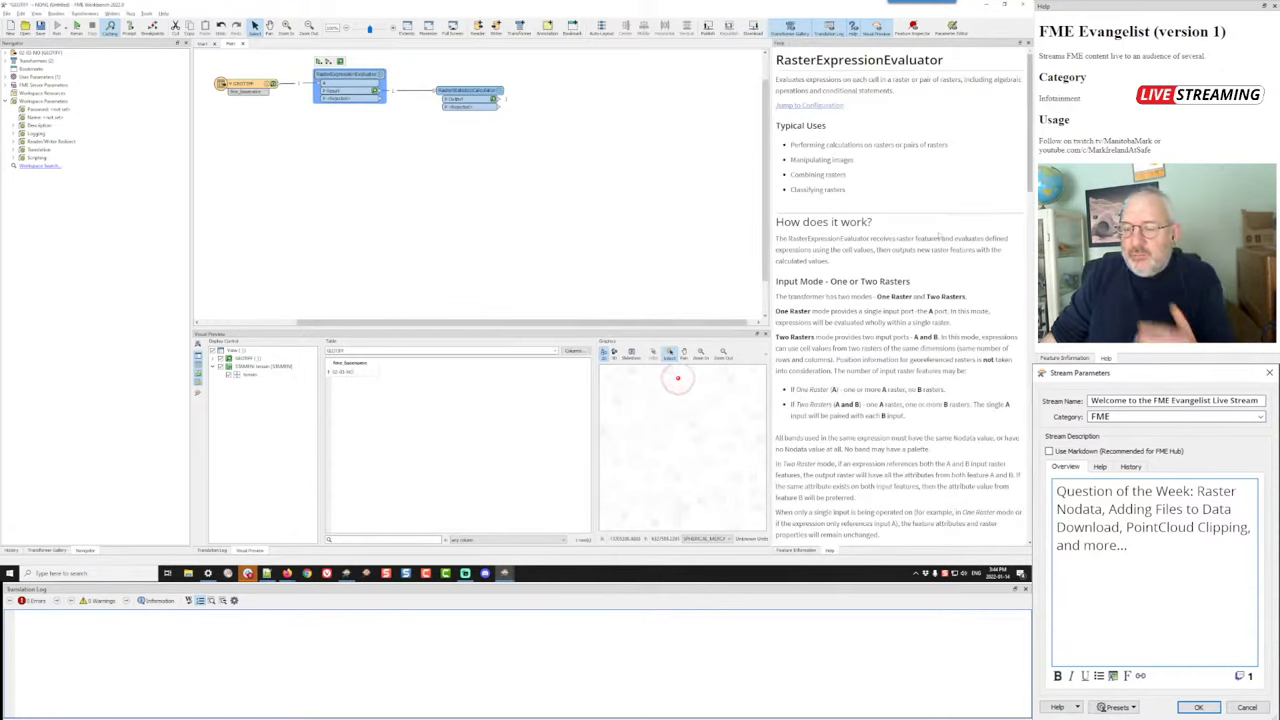
scroll(872, 270, down, 5)
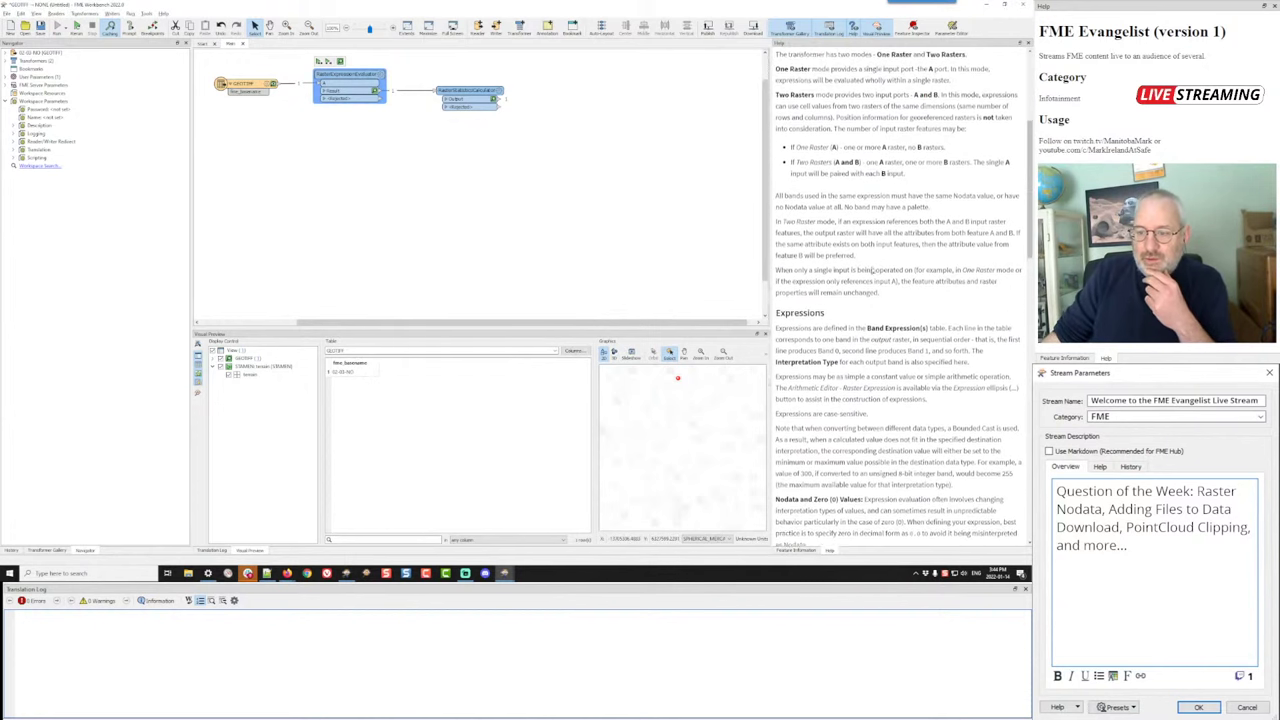
scroll(872, 270, down, 8)
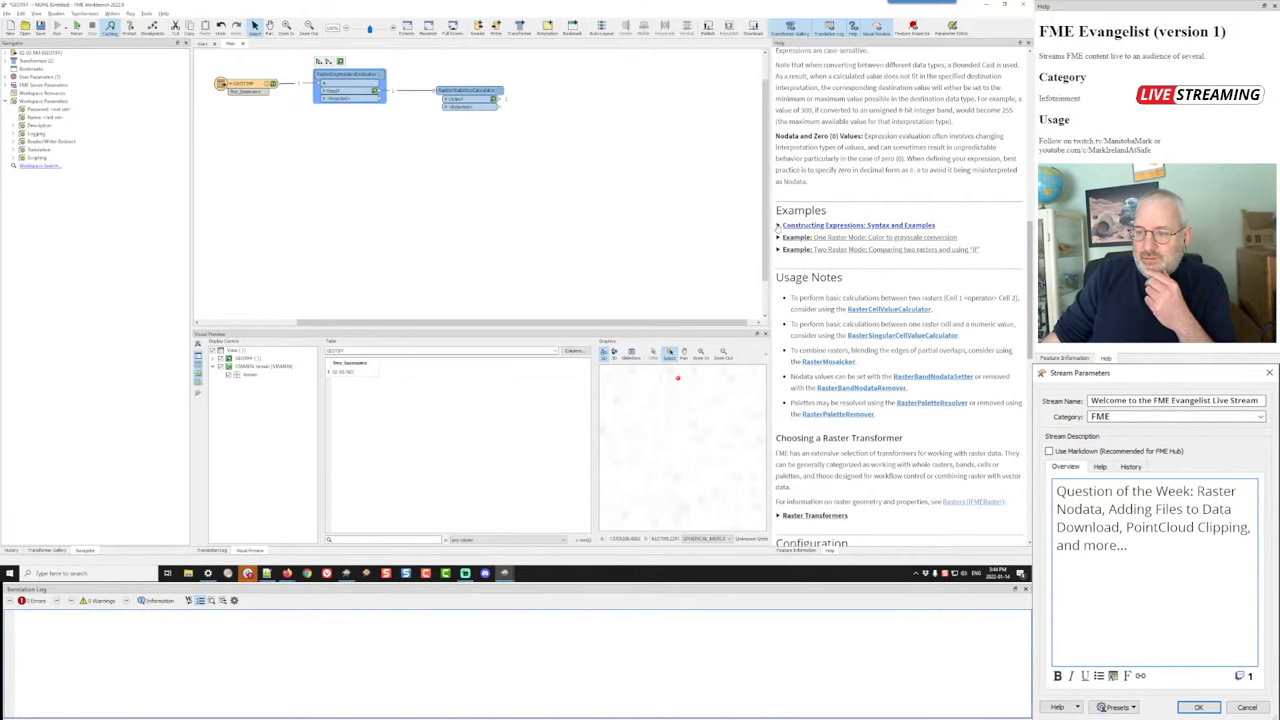
click(781, 226)
scroll(927, 272, down, 3)
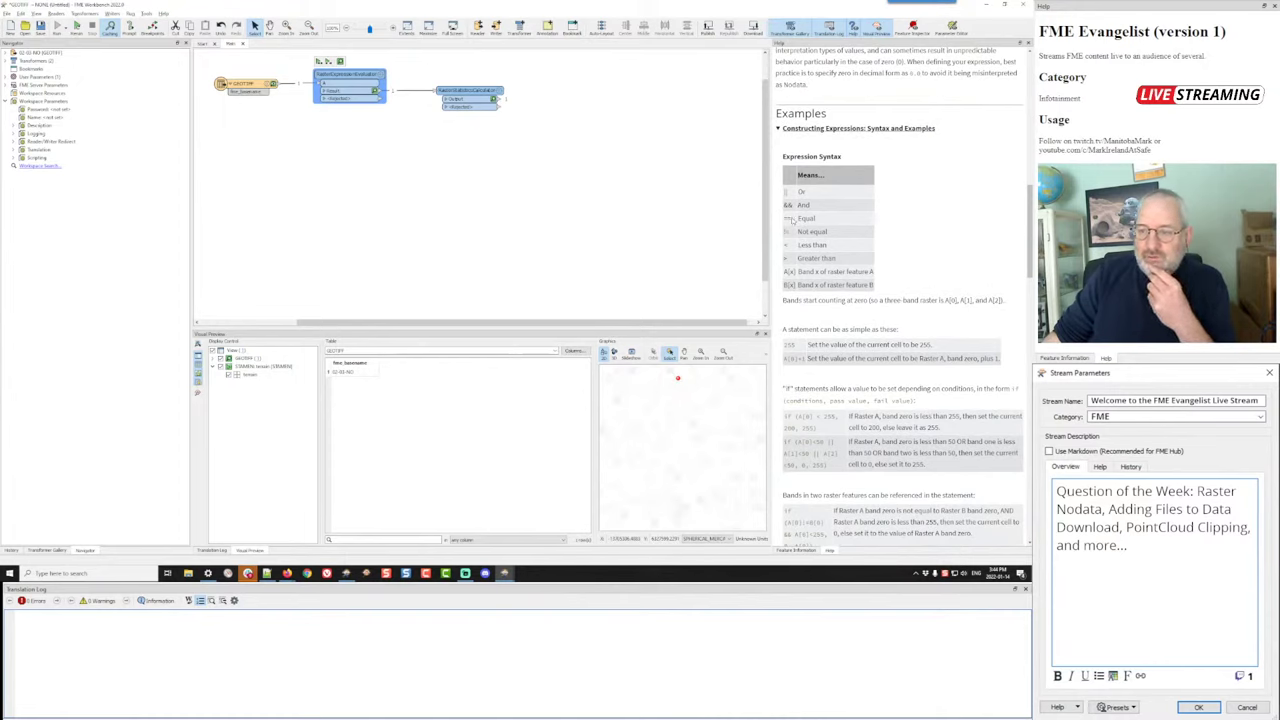
scroll(820, 223, down, 3)
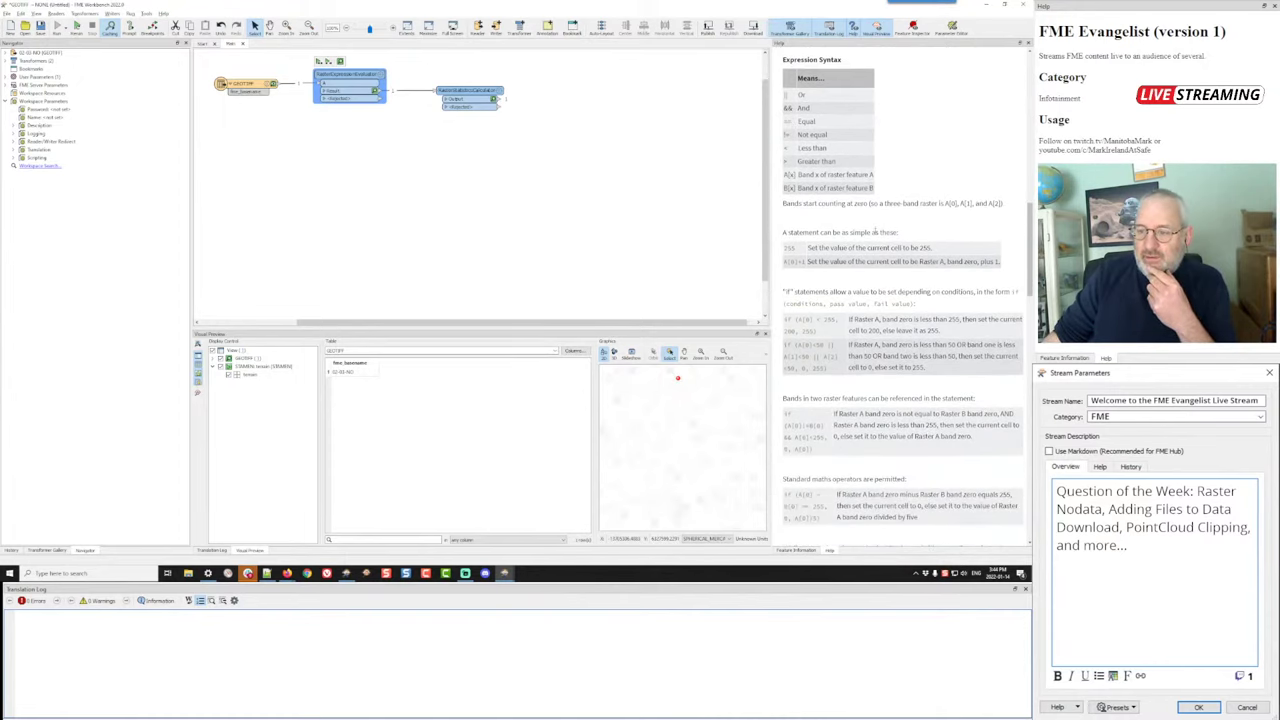
scroll(875, 232, down, 1)
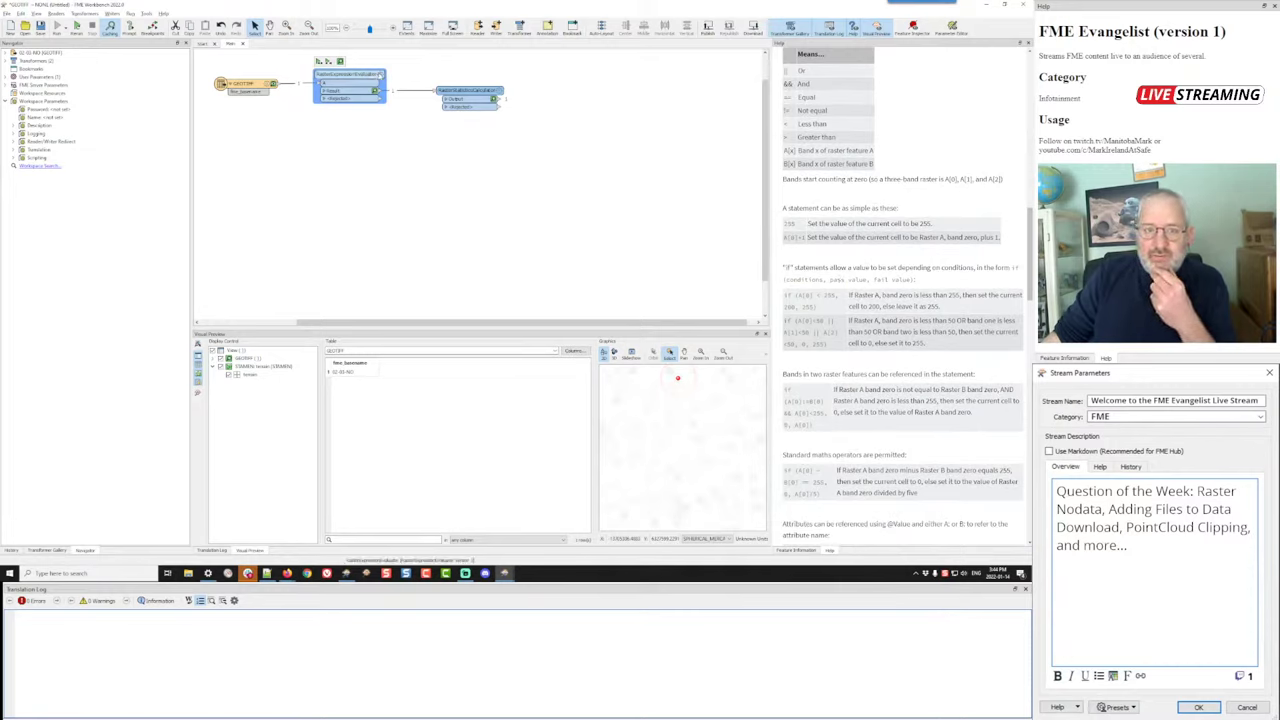
double_click(348, 76)
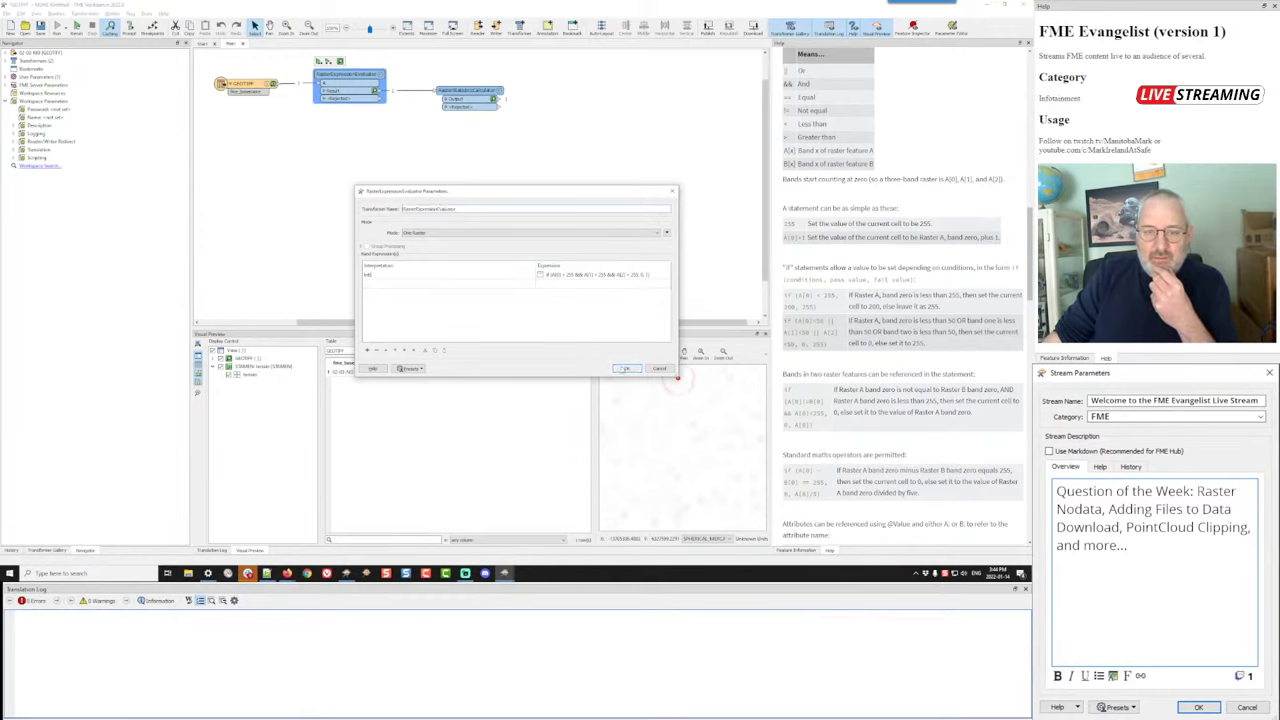
Close the evaluator's parameters unchanged and read band values of cells in the evaluated raster
click(660, 368)
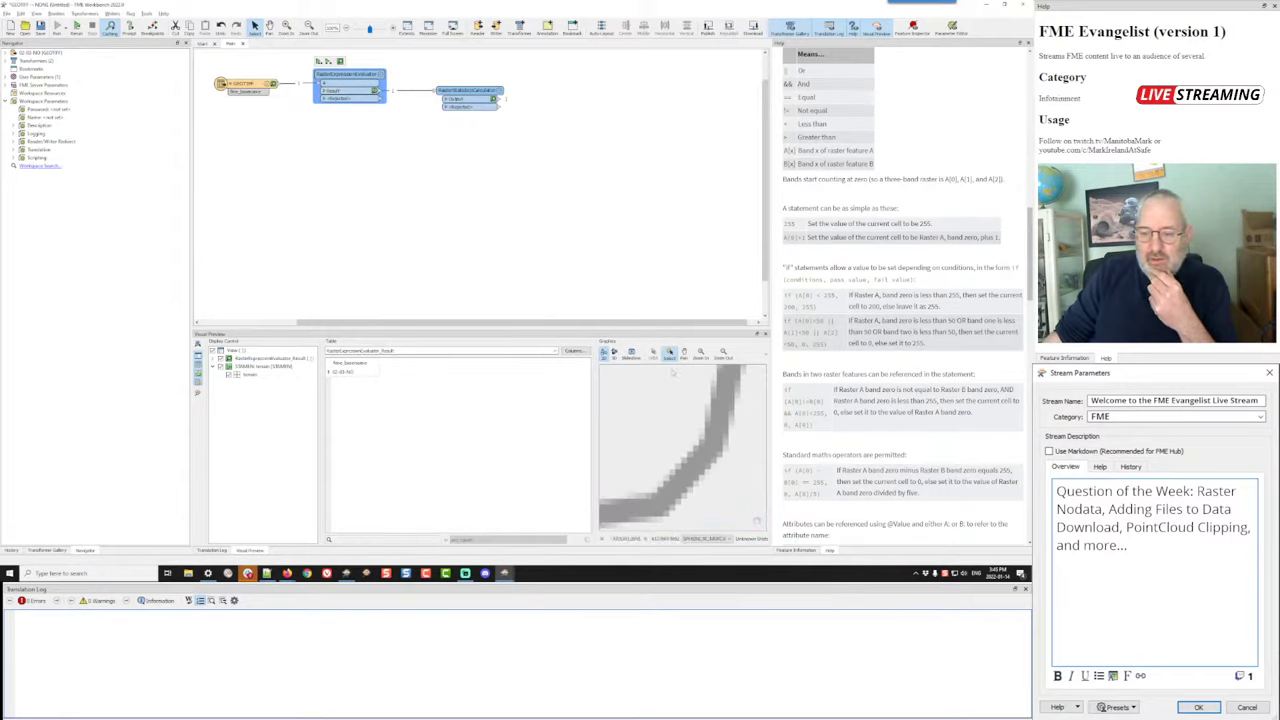
scroll(672, 372, down, 5)
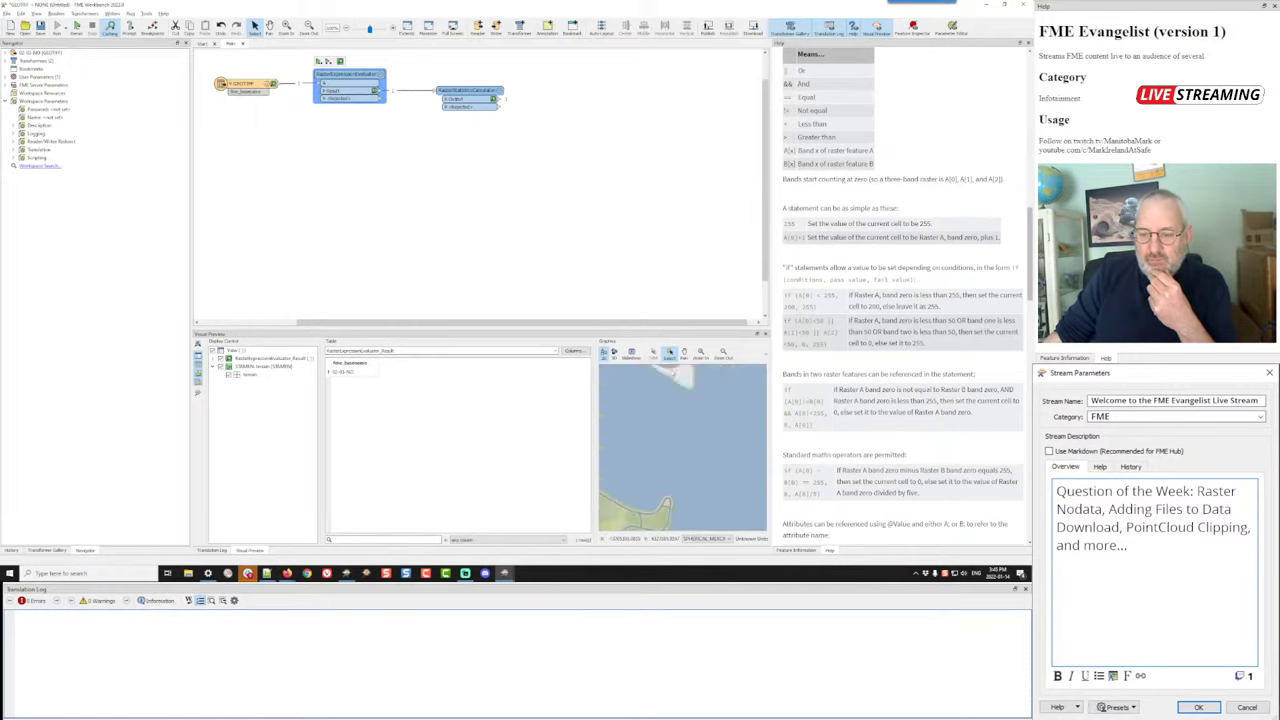
scroll(683, 448, down, 3)
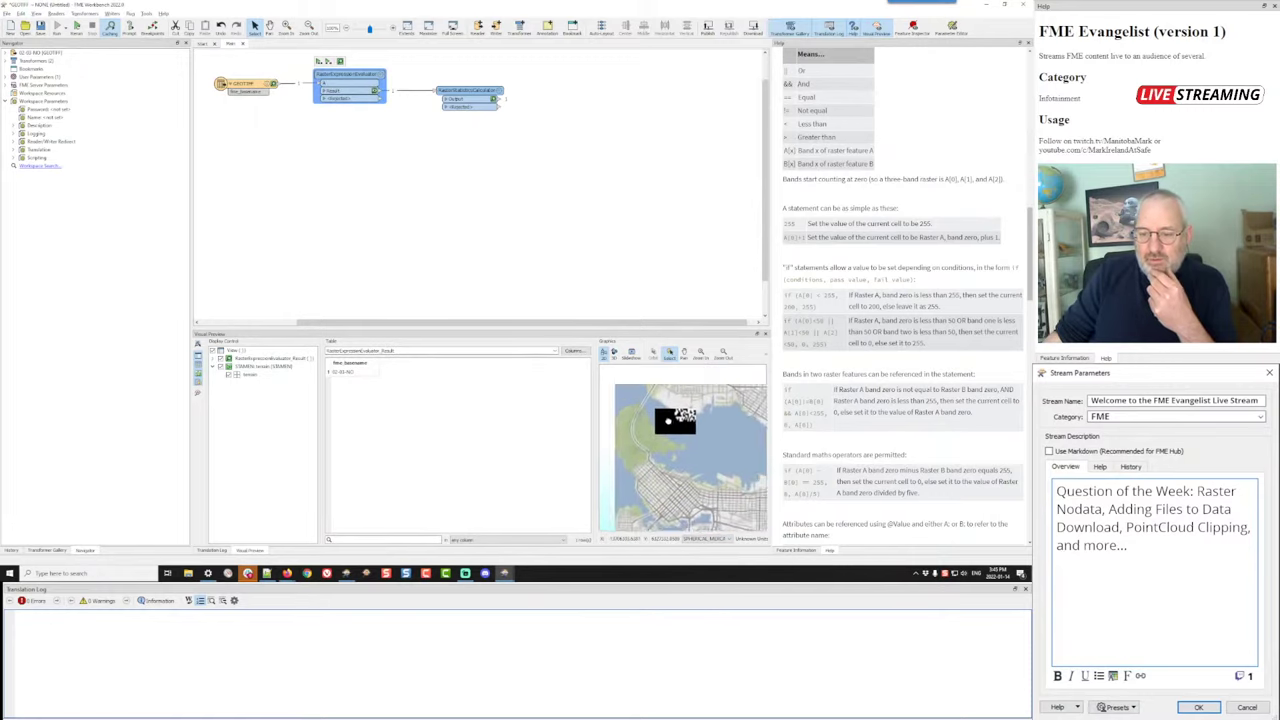
scroll(674, 428, up, 4)
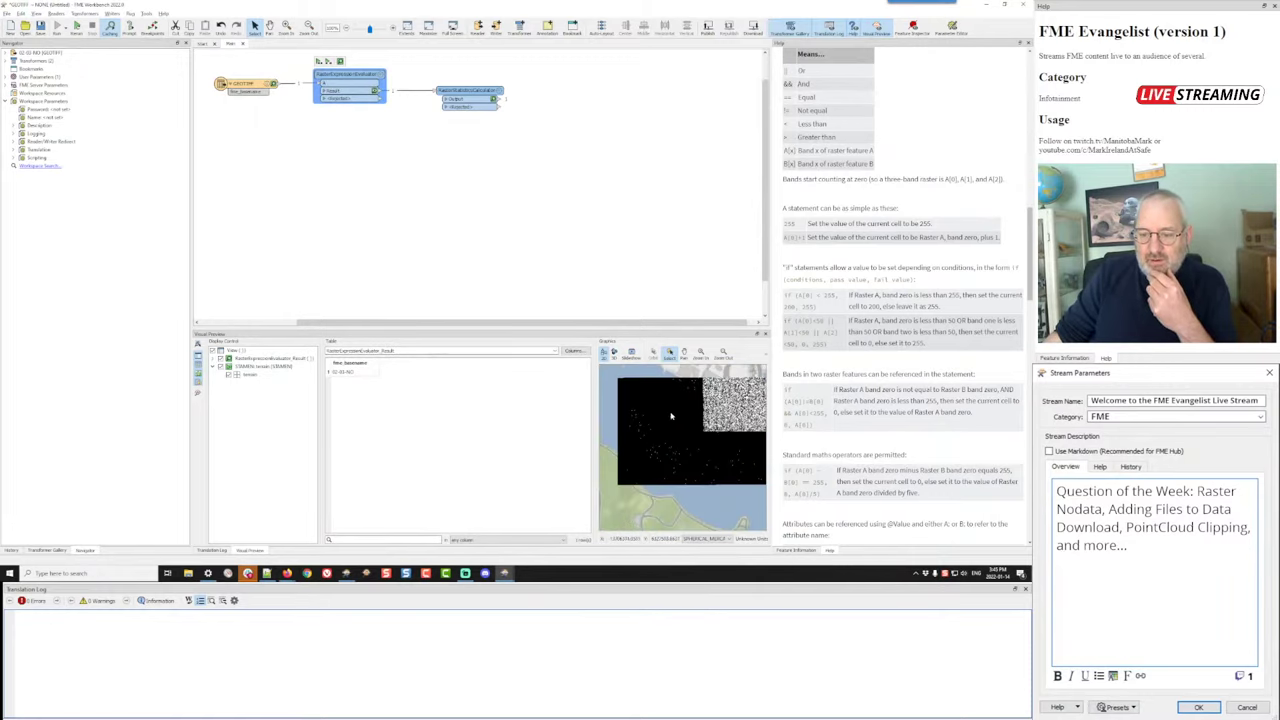
click(667, 405)
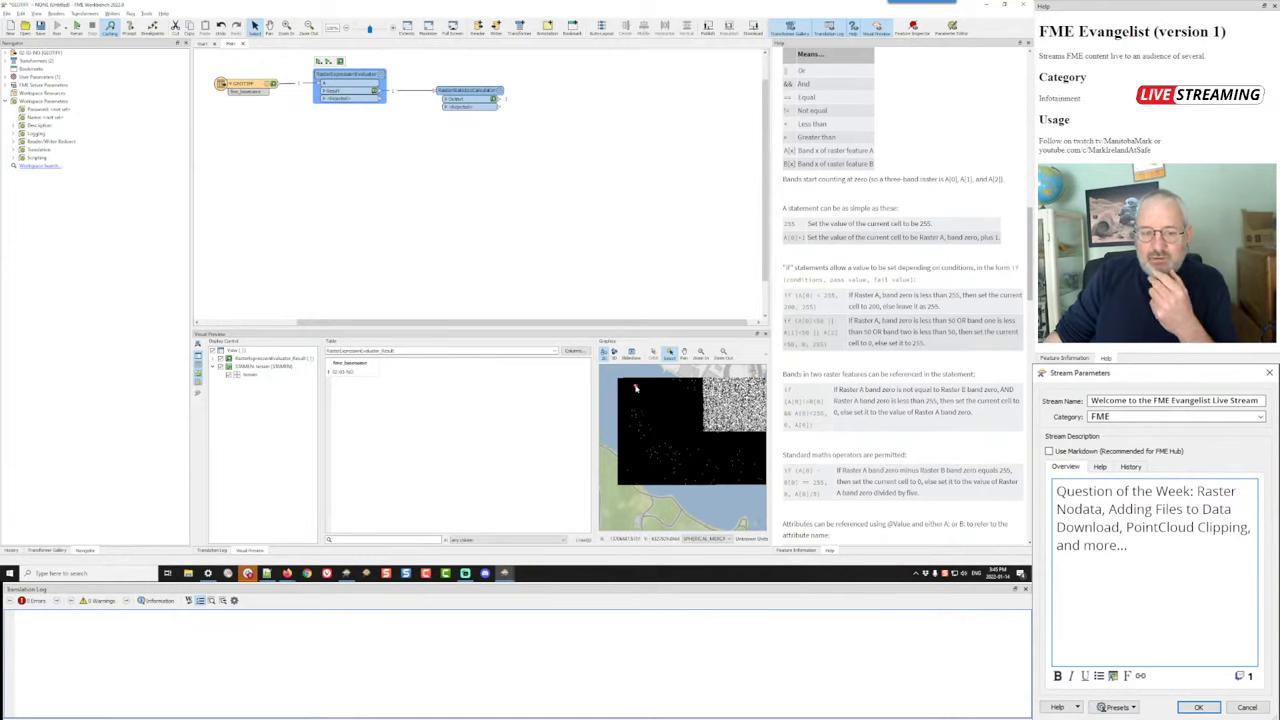
click(812, 550)
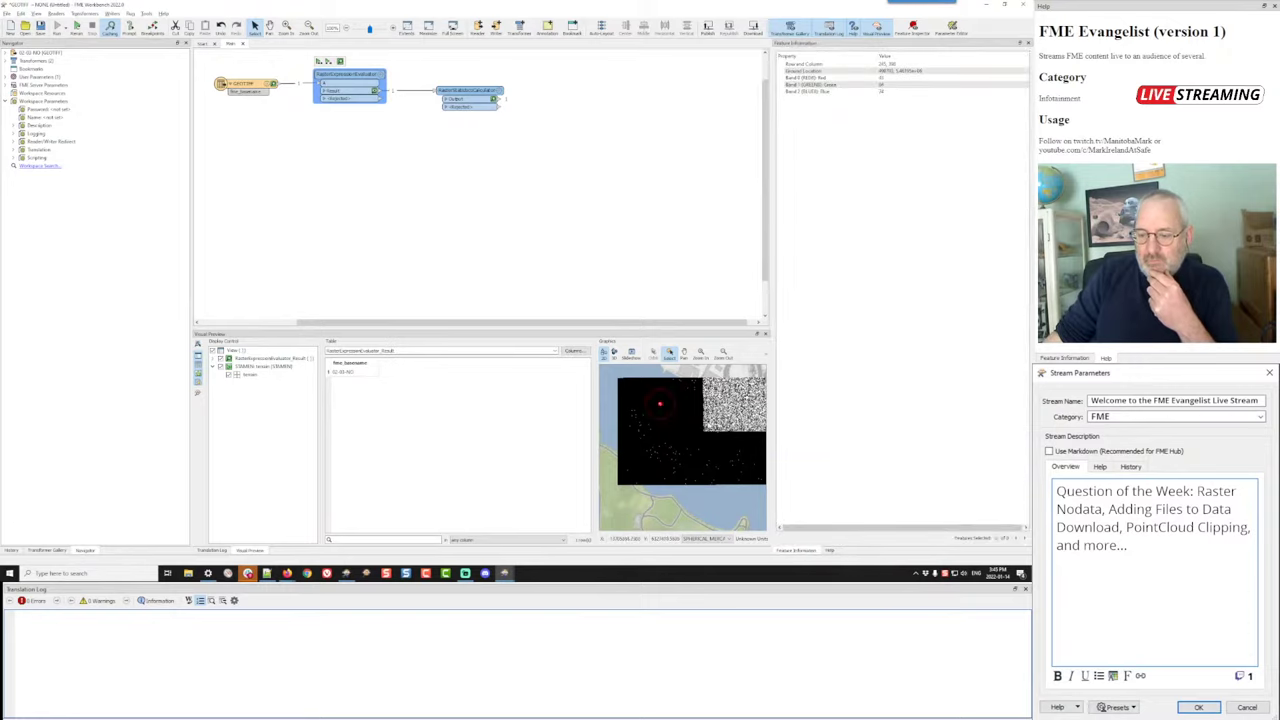
click(656, 398)
Check a cell in the noisy raster area, then open the result in FME Data Inspector
scroll(678, 413, down, 2)
scroll(665, 398, up, 1)
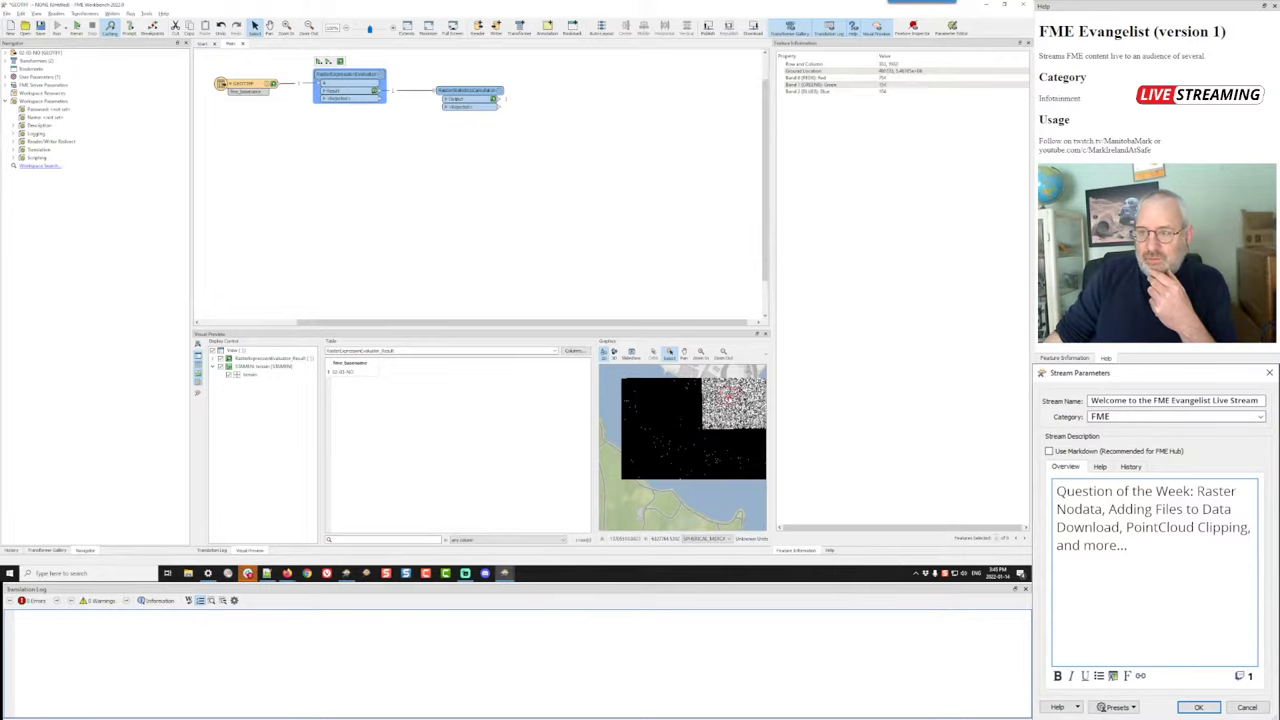
click(733, 408)
scroll(683, 448, down, 1)
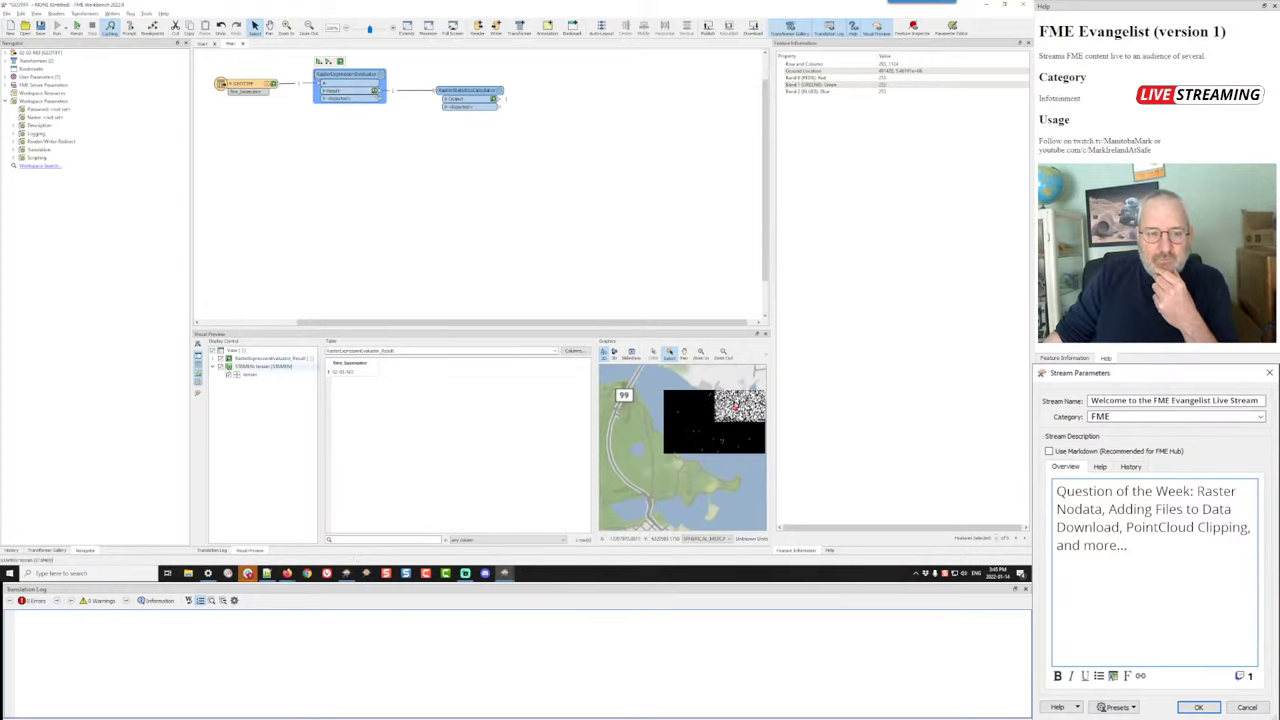
click(198, 394)
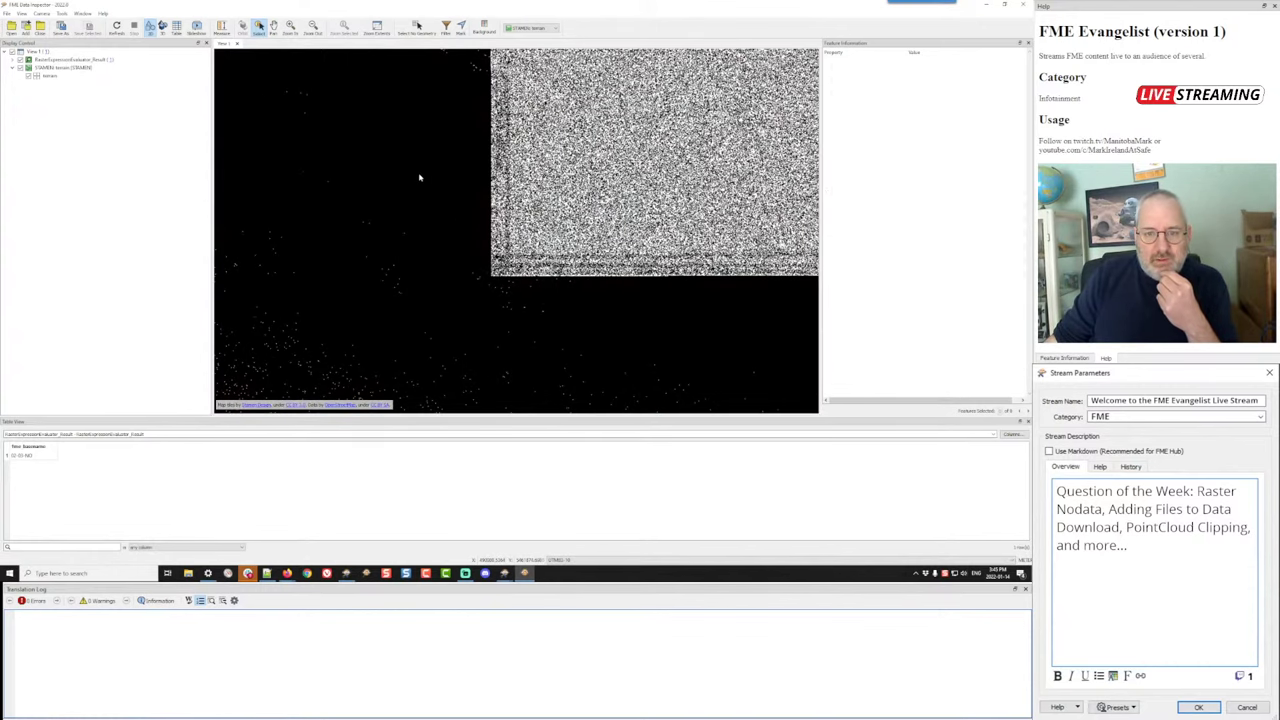
Read the band values of five cells of the clipped raster in Data Inspector
click(420, 178)
click(446, 201)
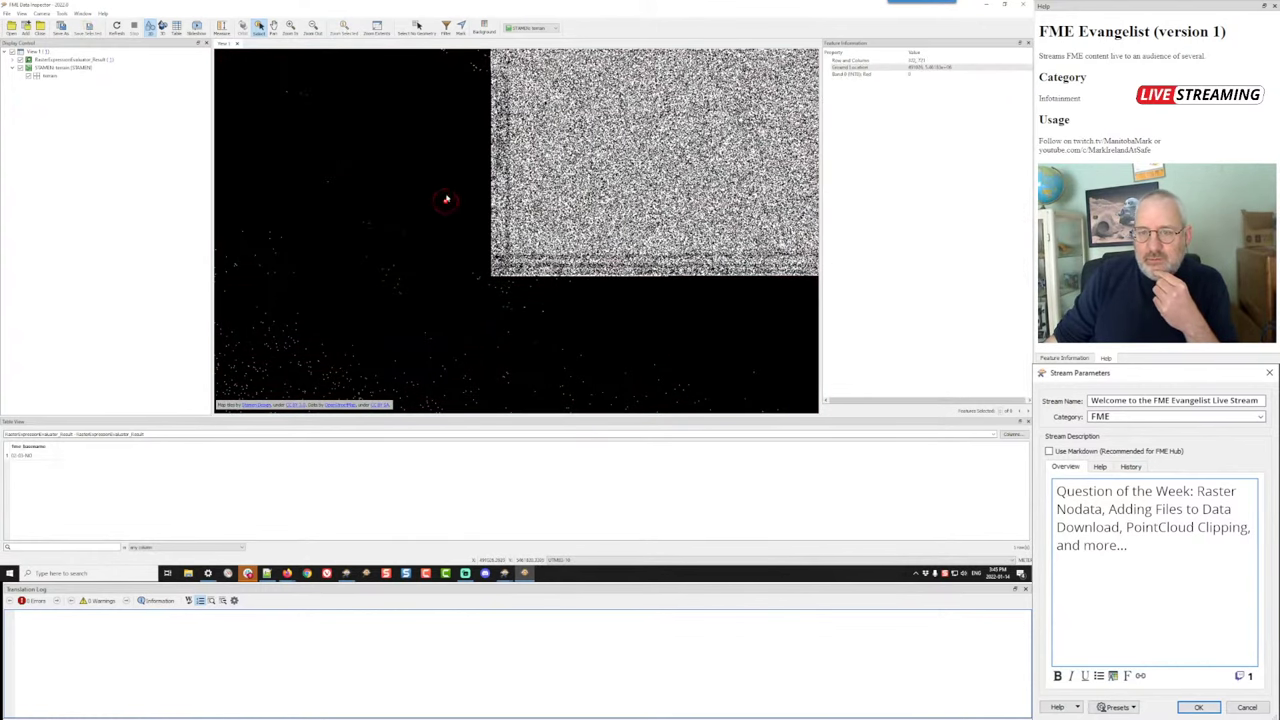
click(363, 126)
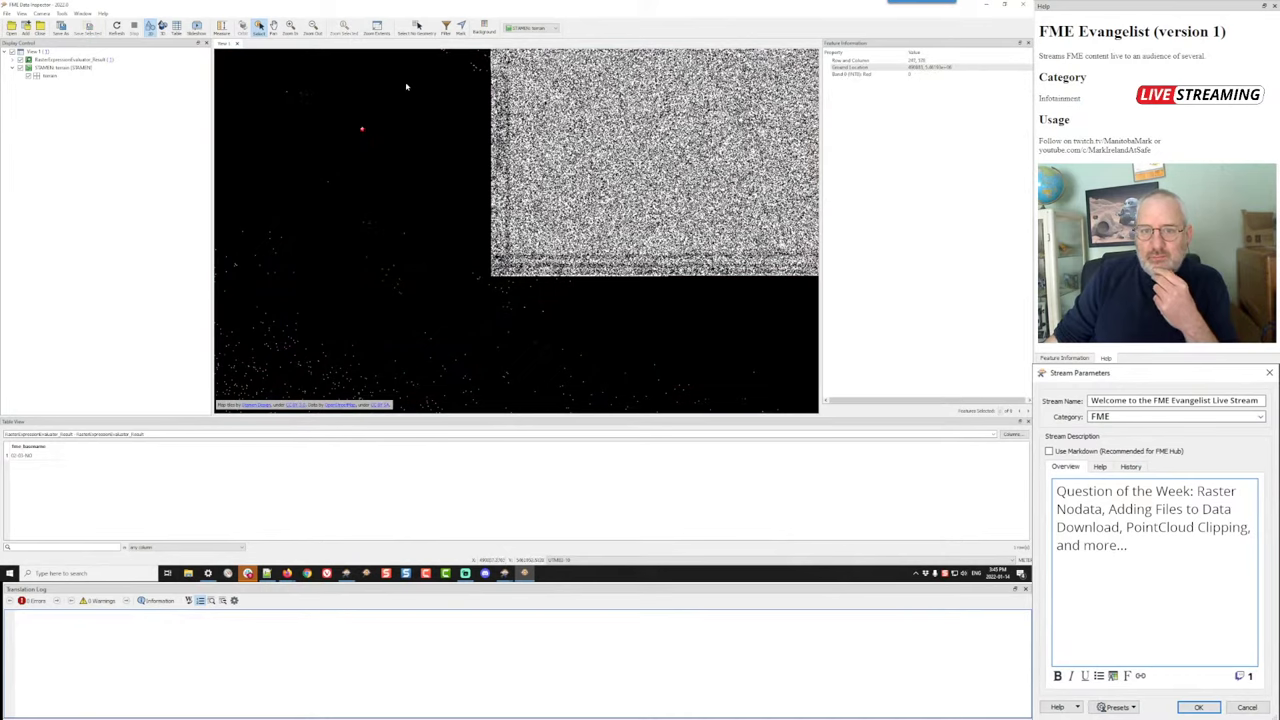
click(446, 107)
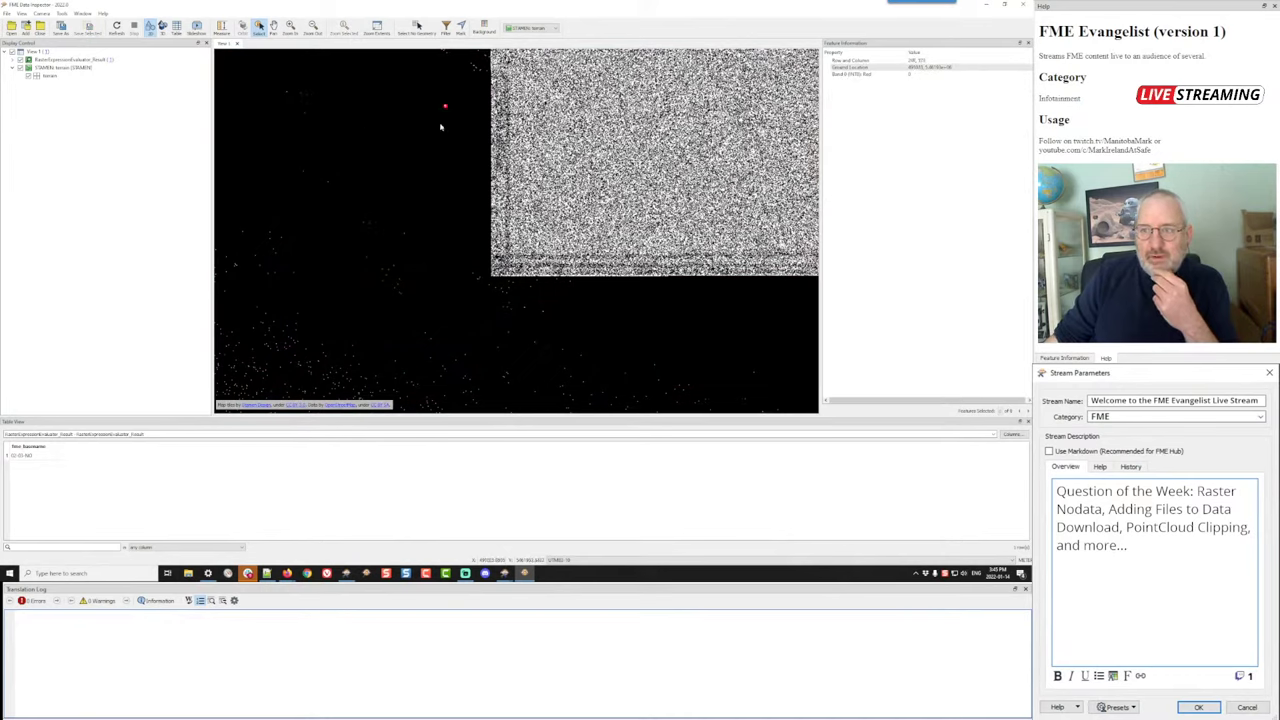
click(394, 186)
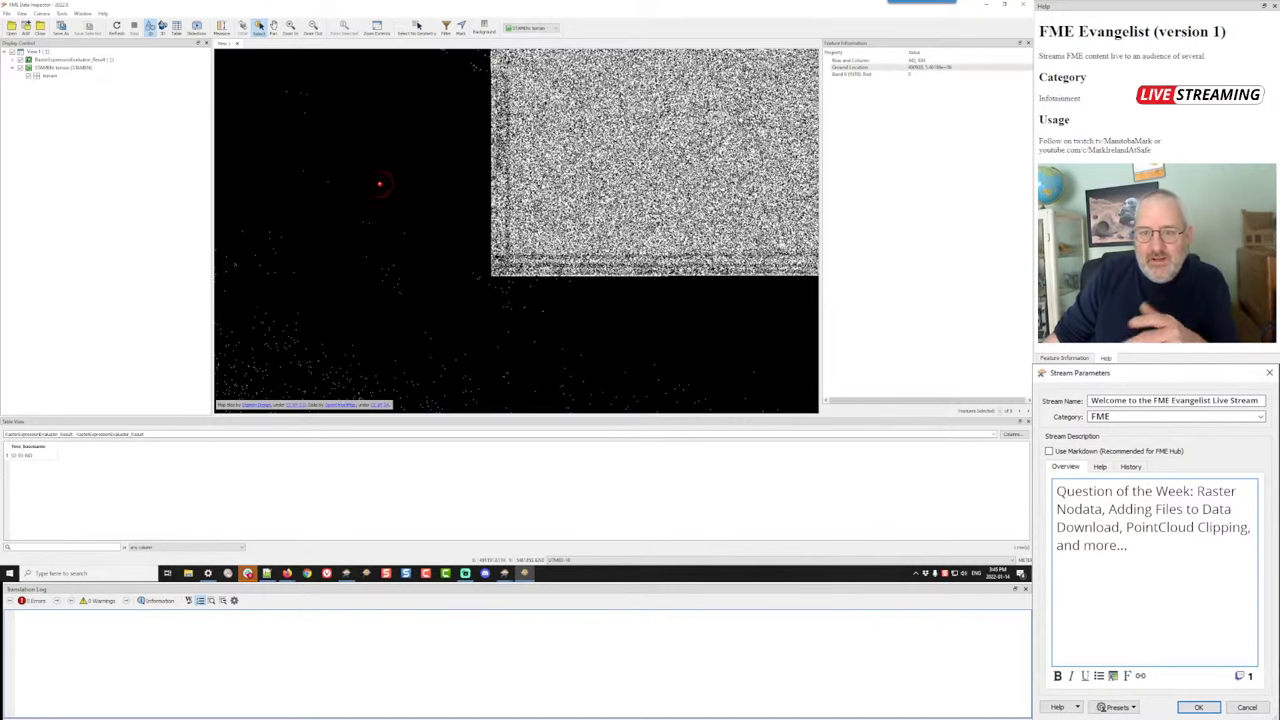
Zoom in and out over the basemap, then switch back to FME Workbench
scroll(540, 186, up, 3)
scroll(540, 186, up, 1)
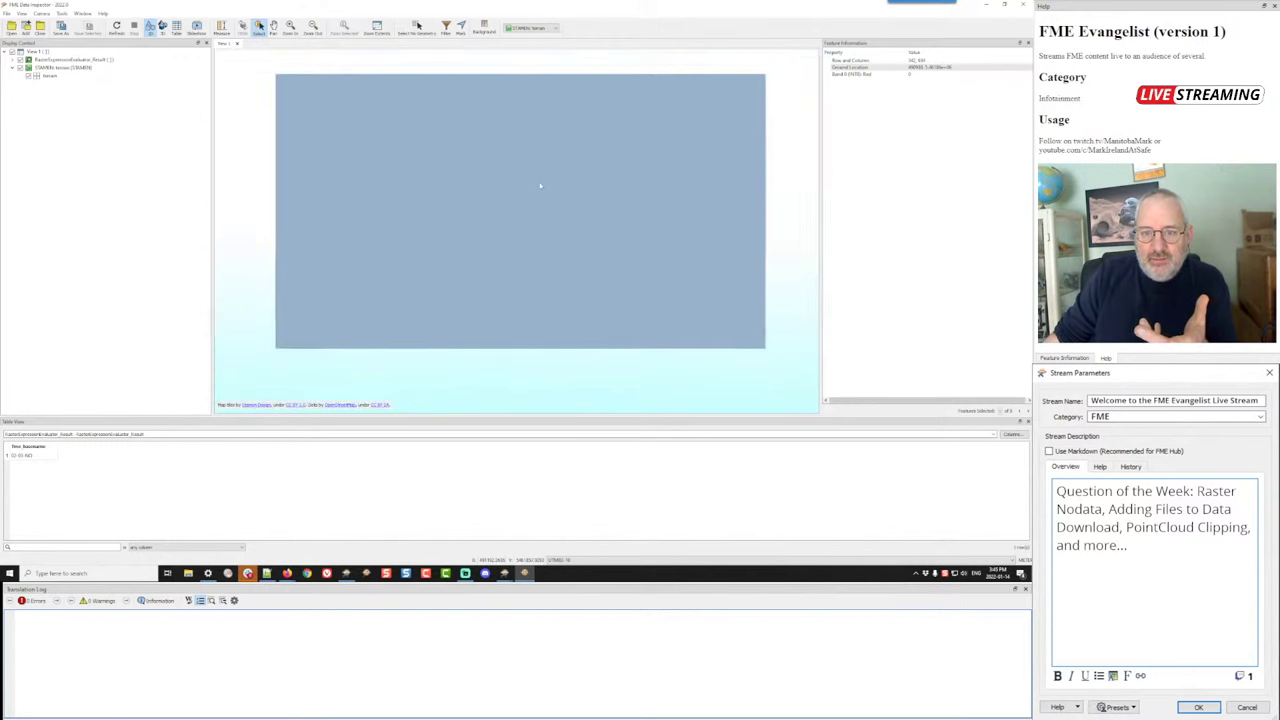
scroll(540, 186, down, 2)
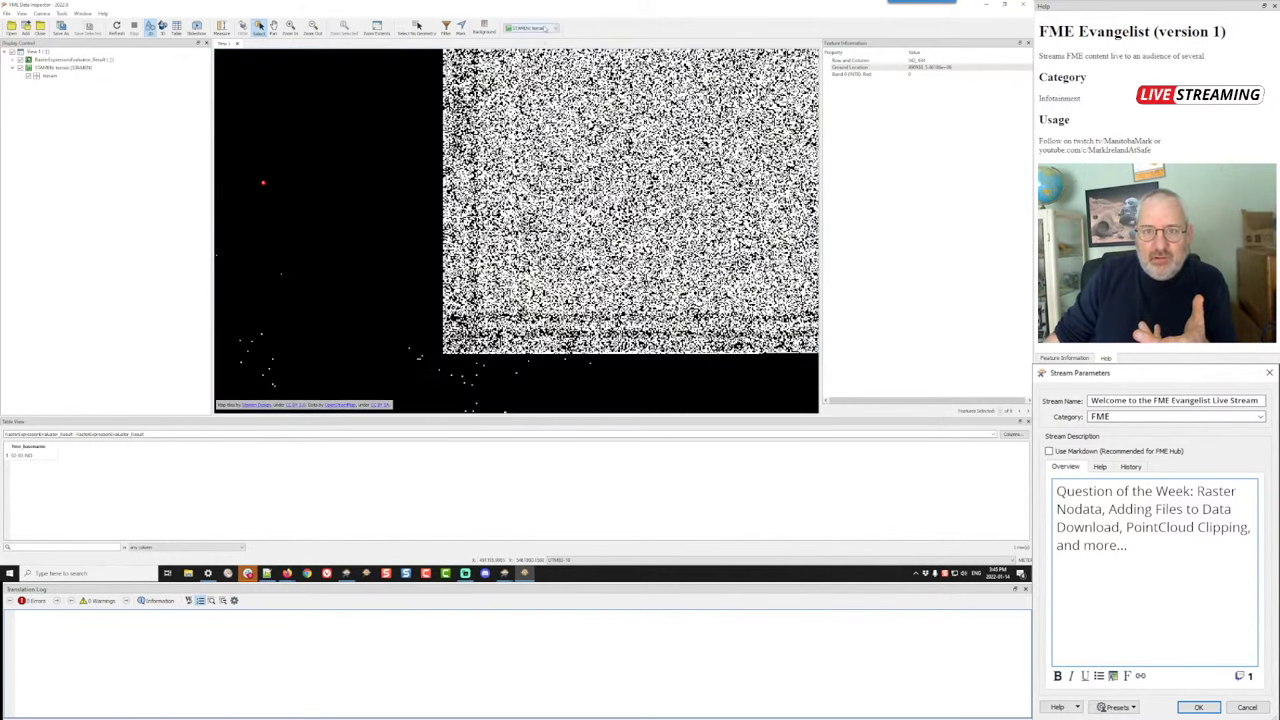
scroll(554, 178, up, 1)
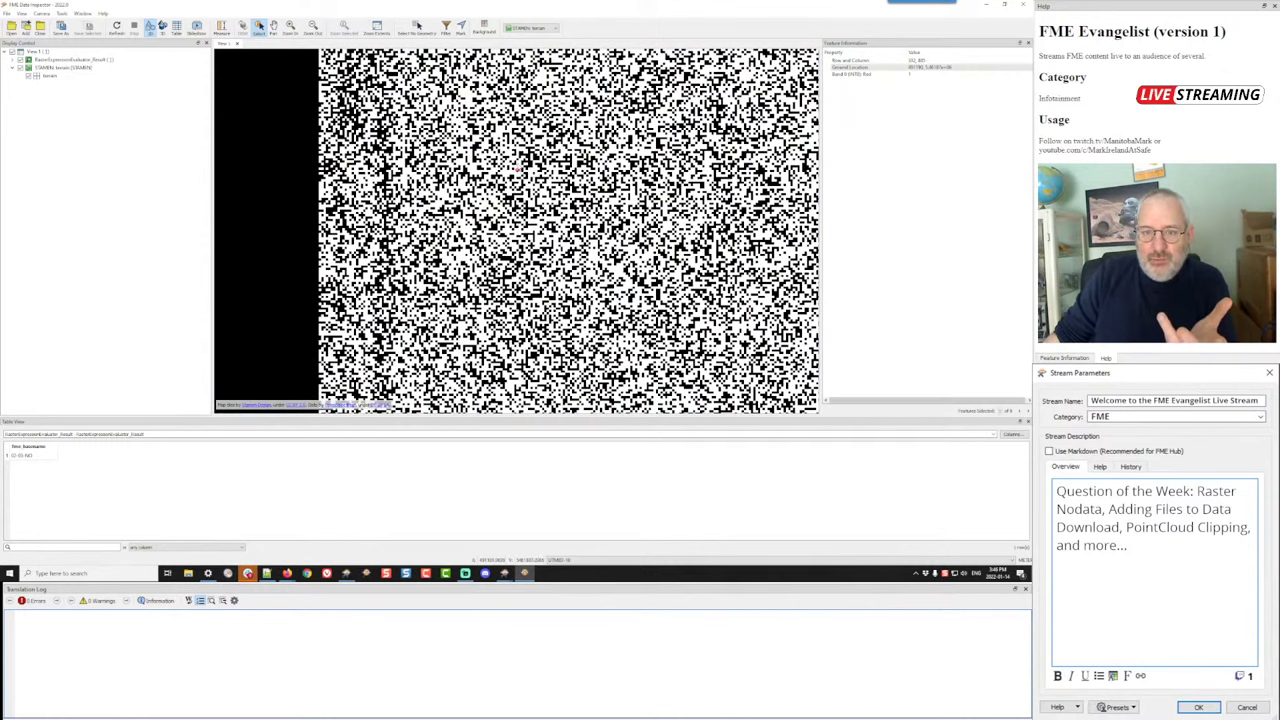
scroll(517, 162, down, 2)
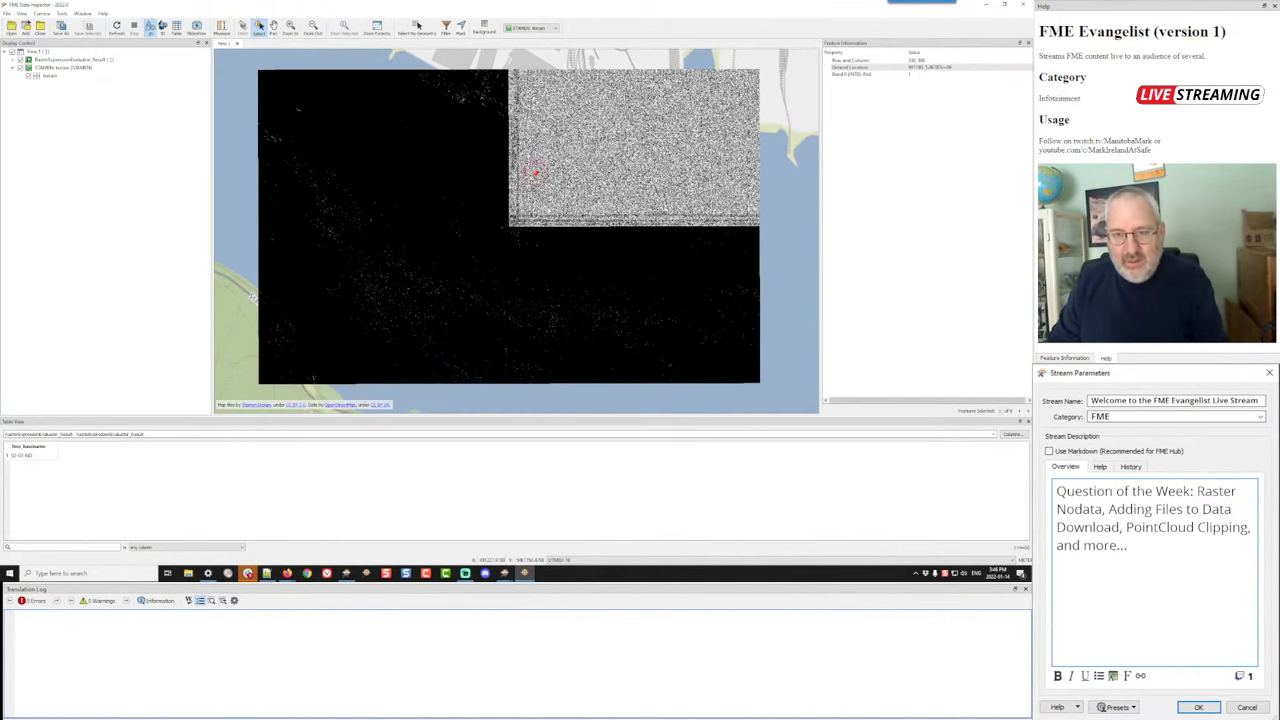
key(alt+Tab)
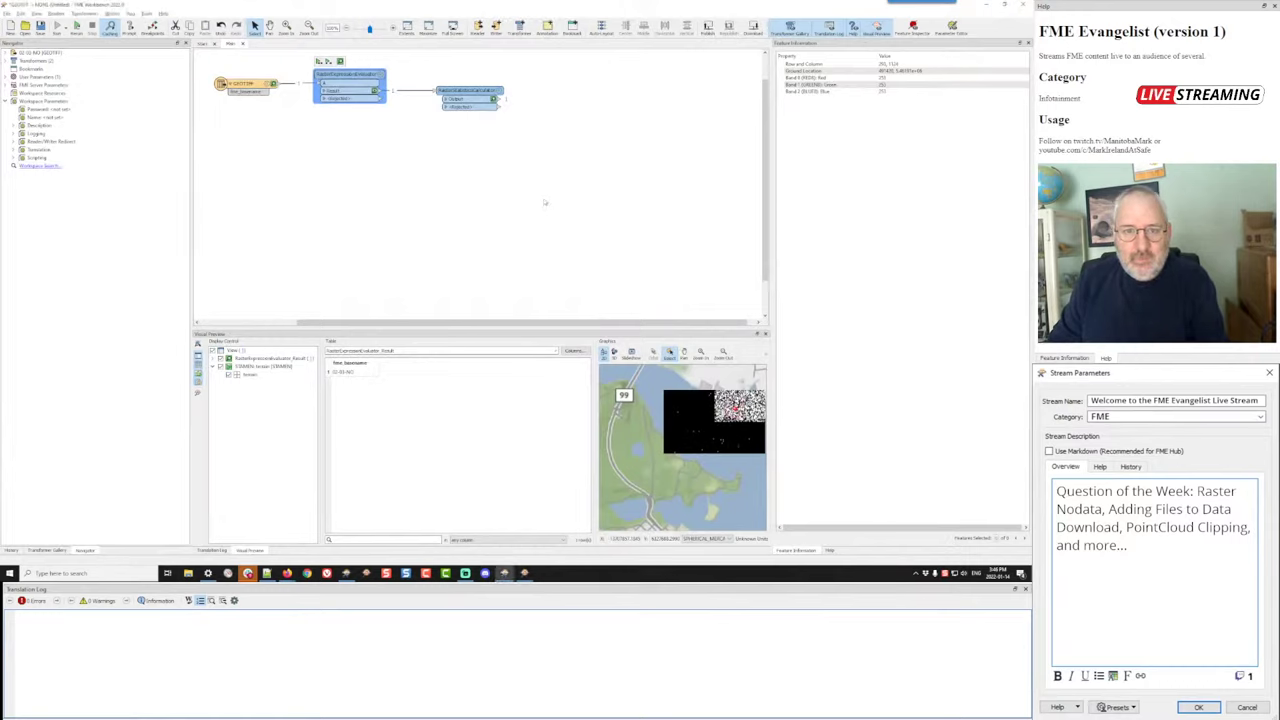
Preview the RasterStatisticsCalculator's band statistics, review its parameters, and show the output feature's attributes
click(478, 90)
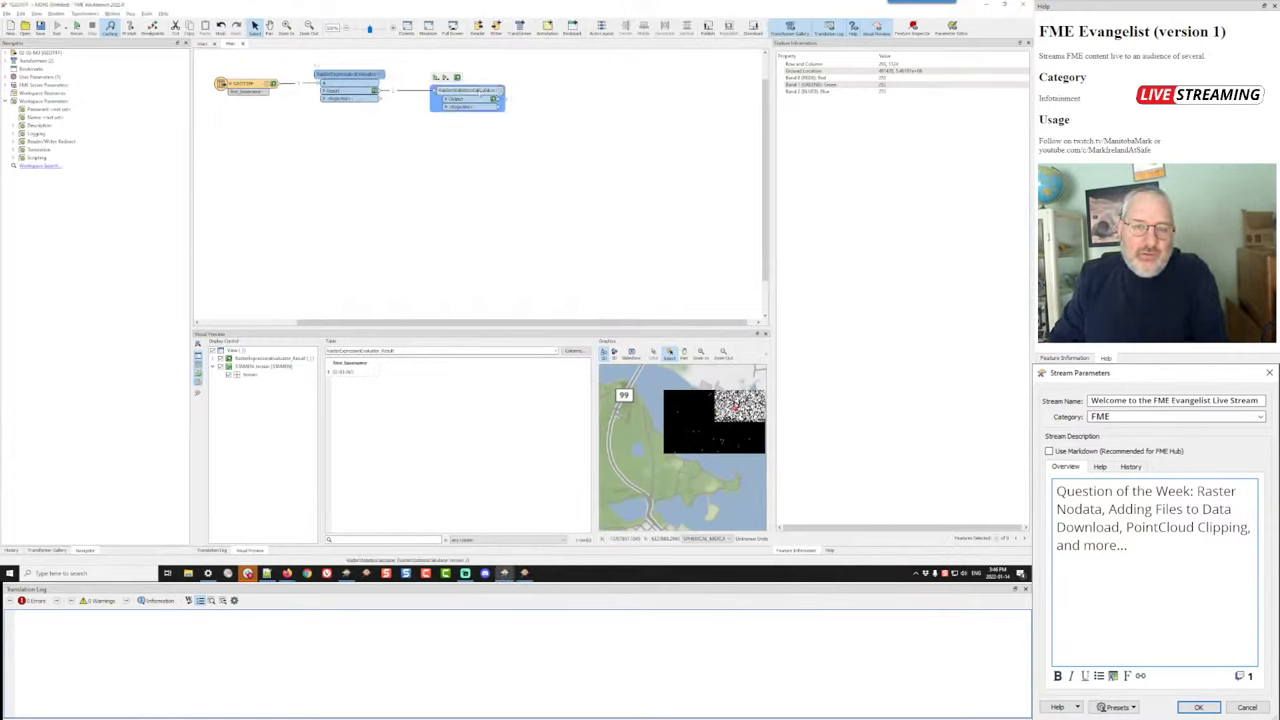
click(493, 100)
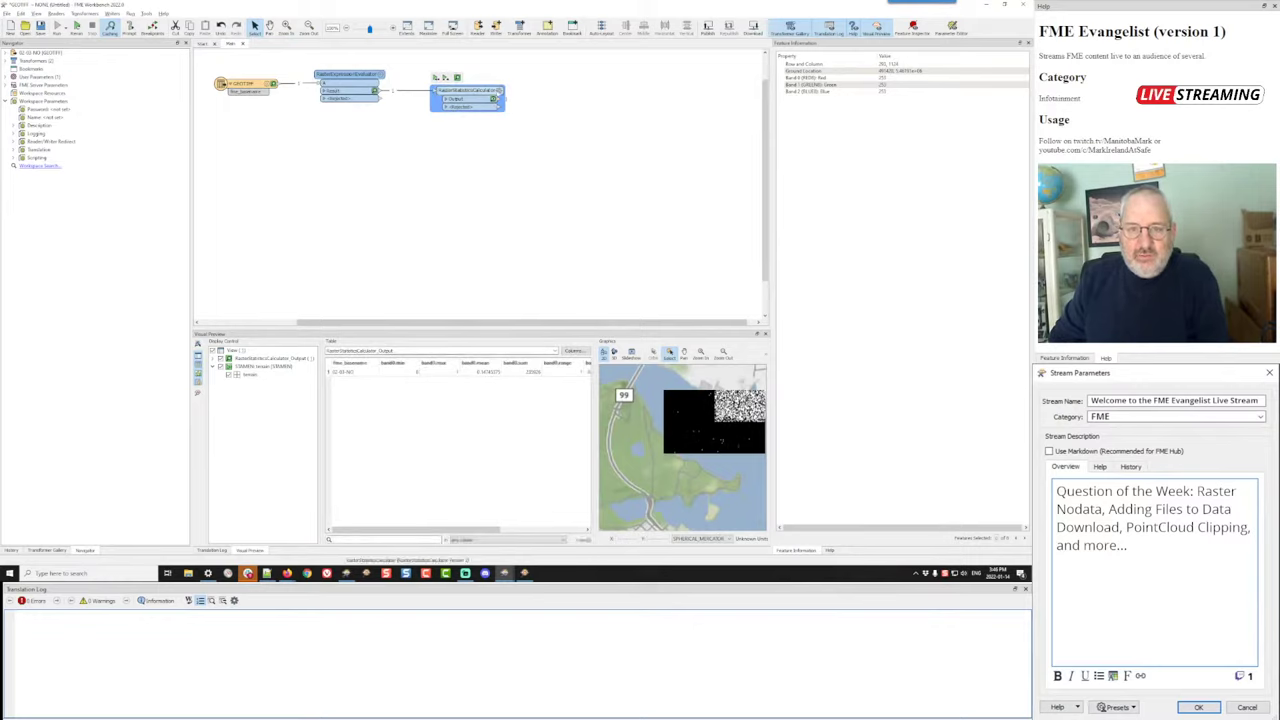
double_click(497, 91)
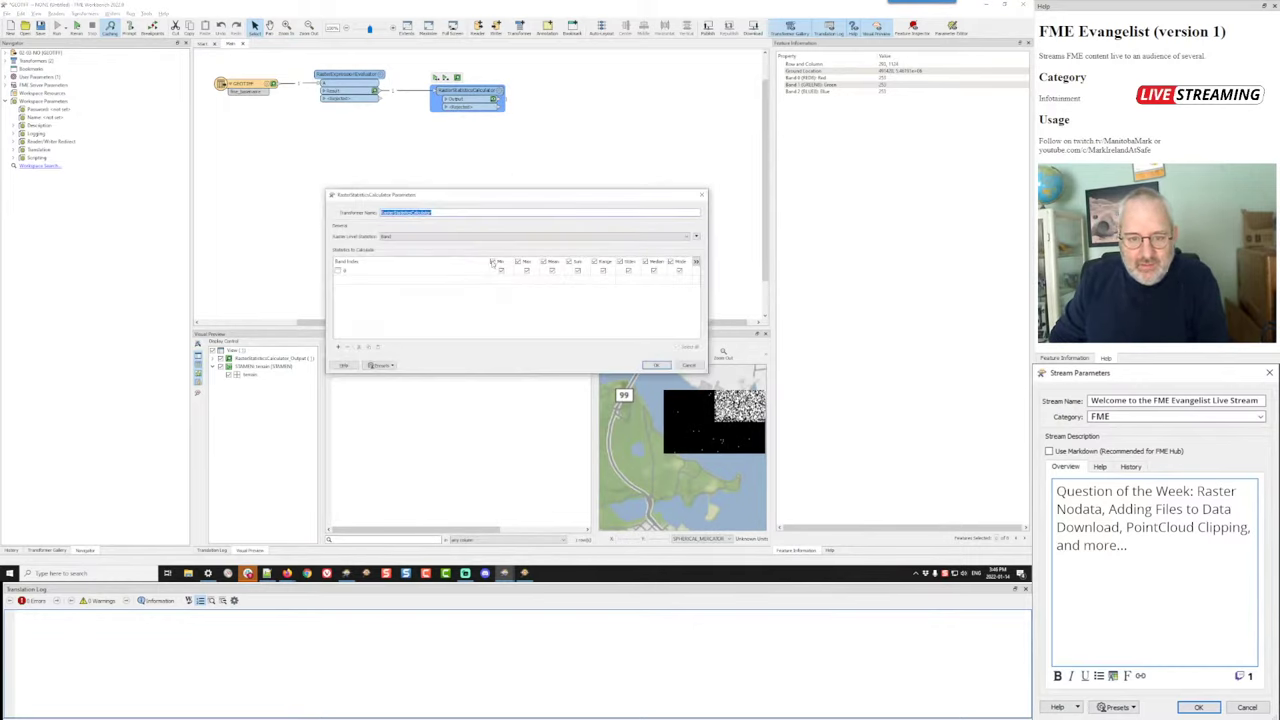
drag(510, 203, 494, 144)
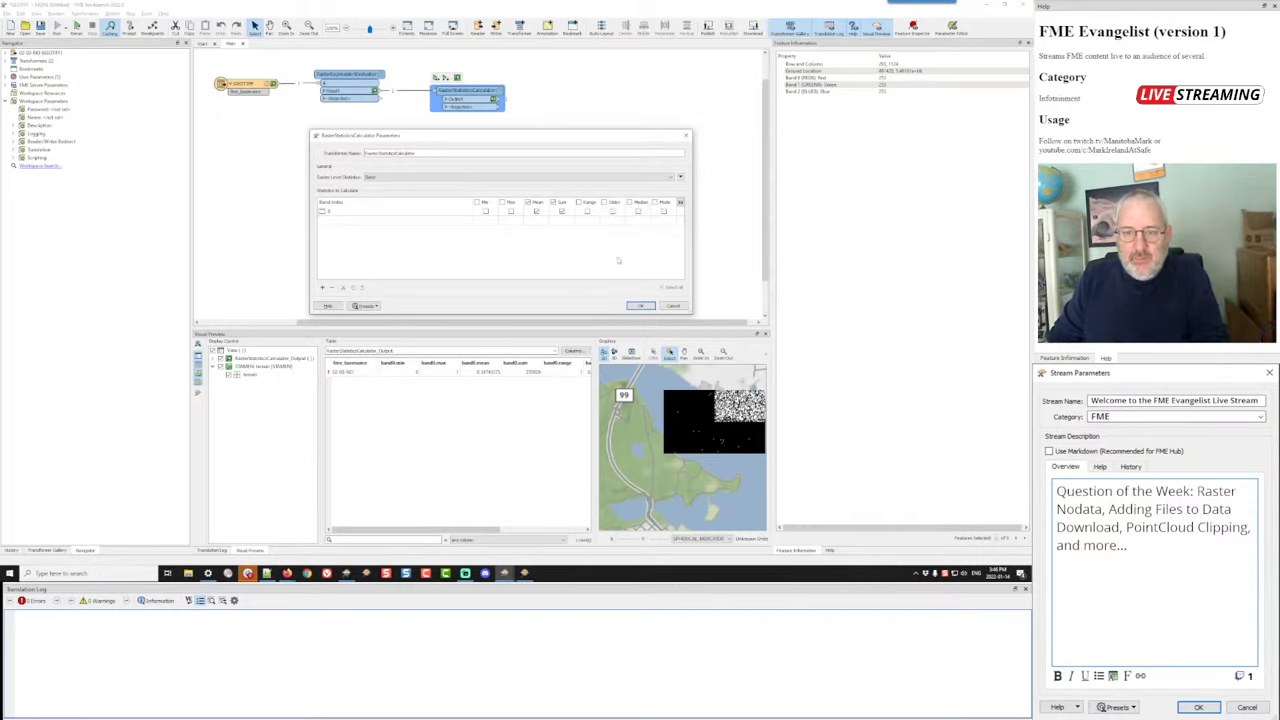
click(641, 306)
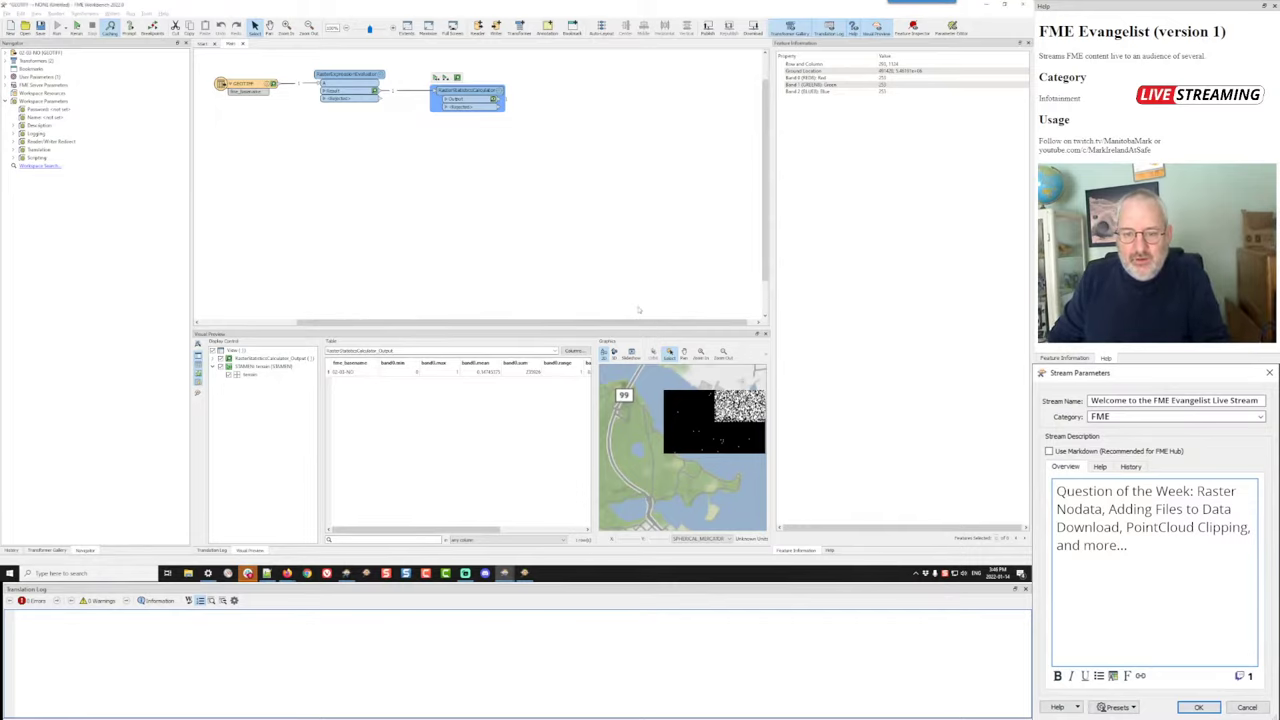
click(529, 373)
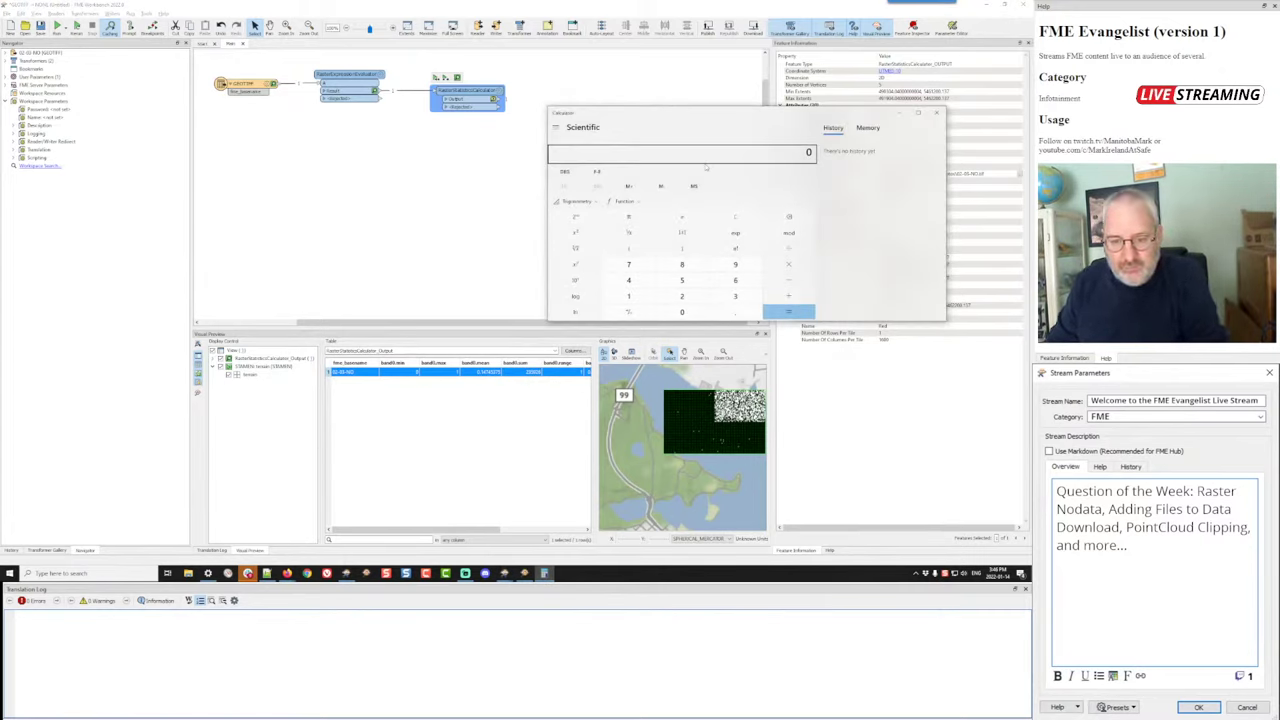
Divide 235,926 by 1000×1600 to get 0.14745375, then multiply by 100 for 14.745375
text(235)
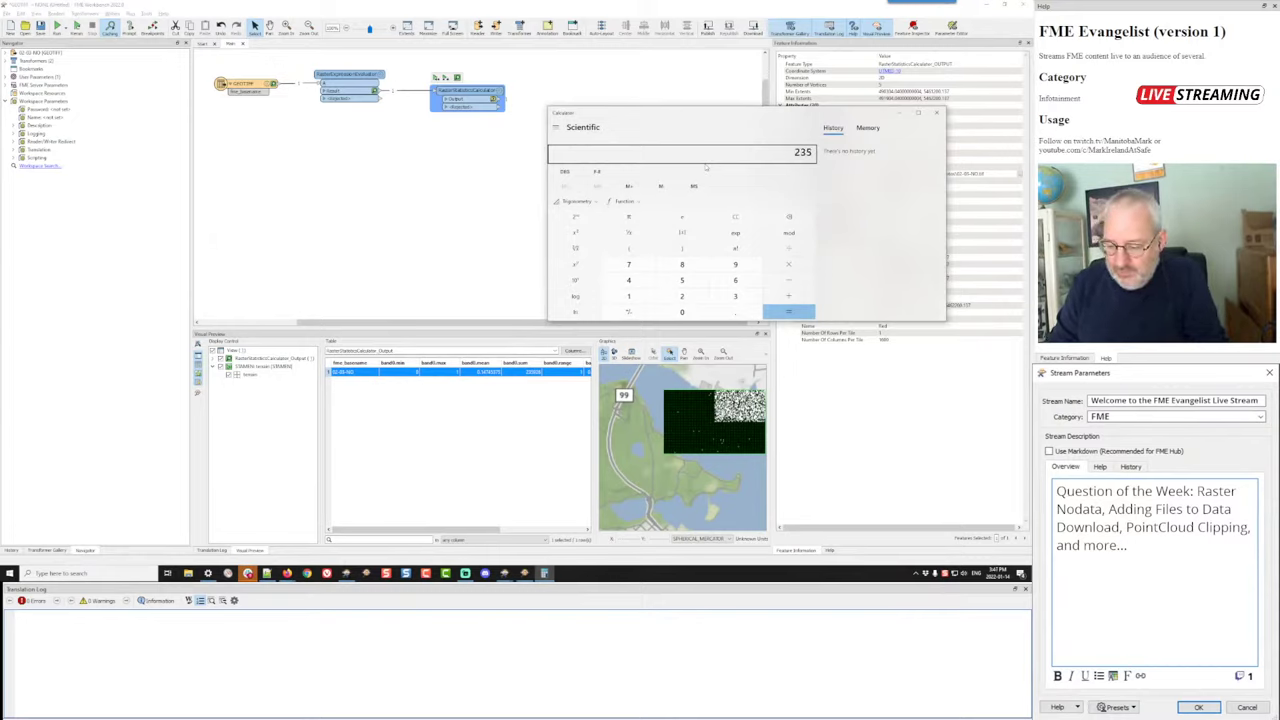
text(,926)
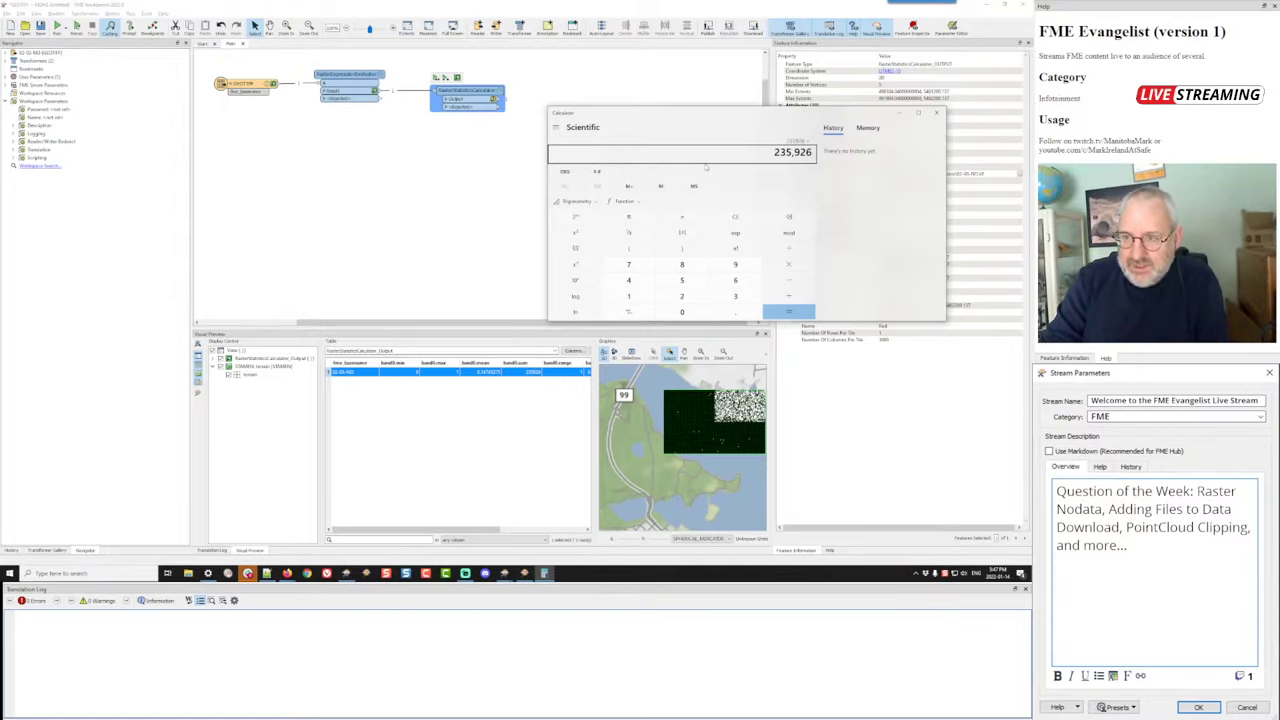
key(Escape)
text(1,)
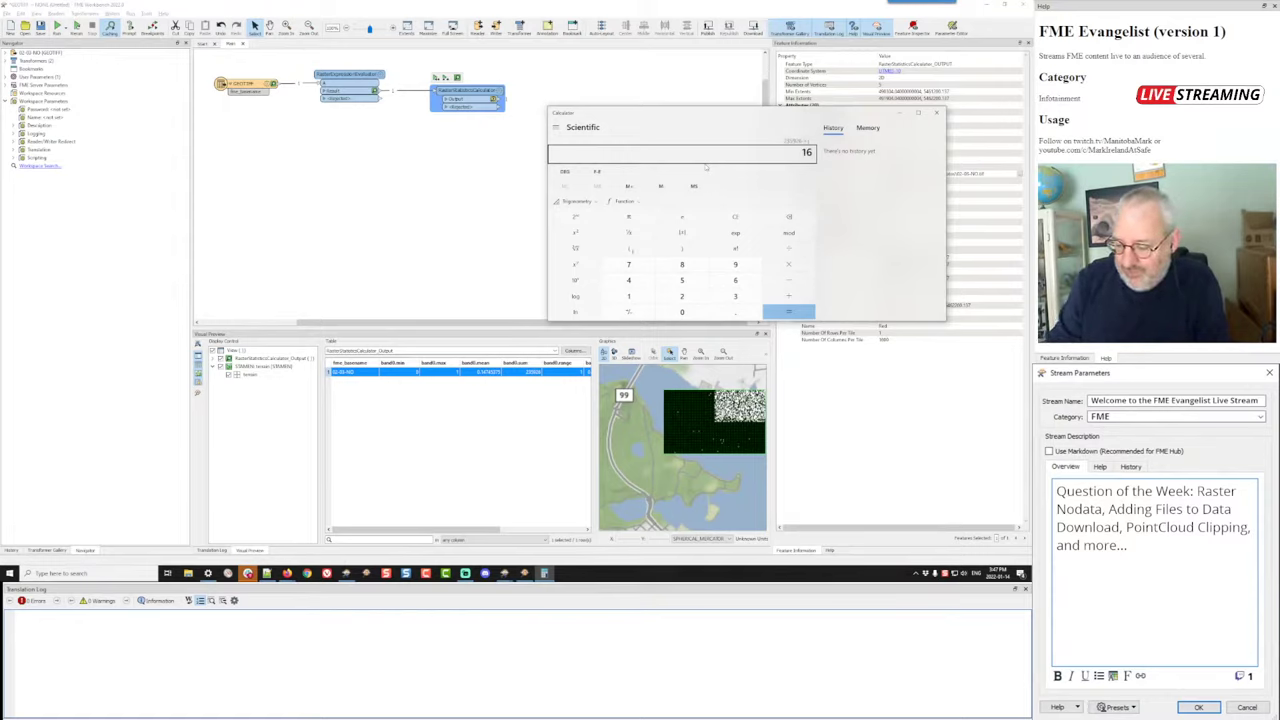
text(000)
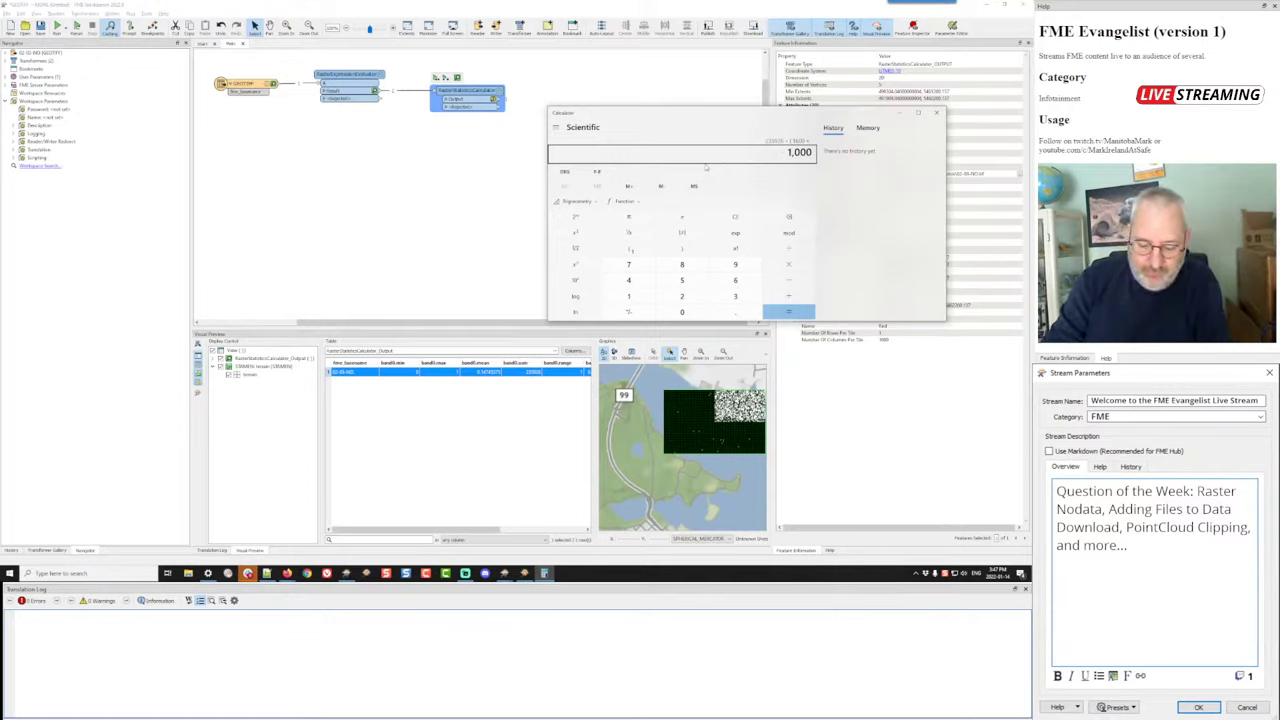
key(Return)
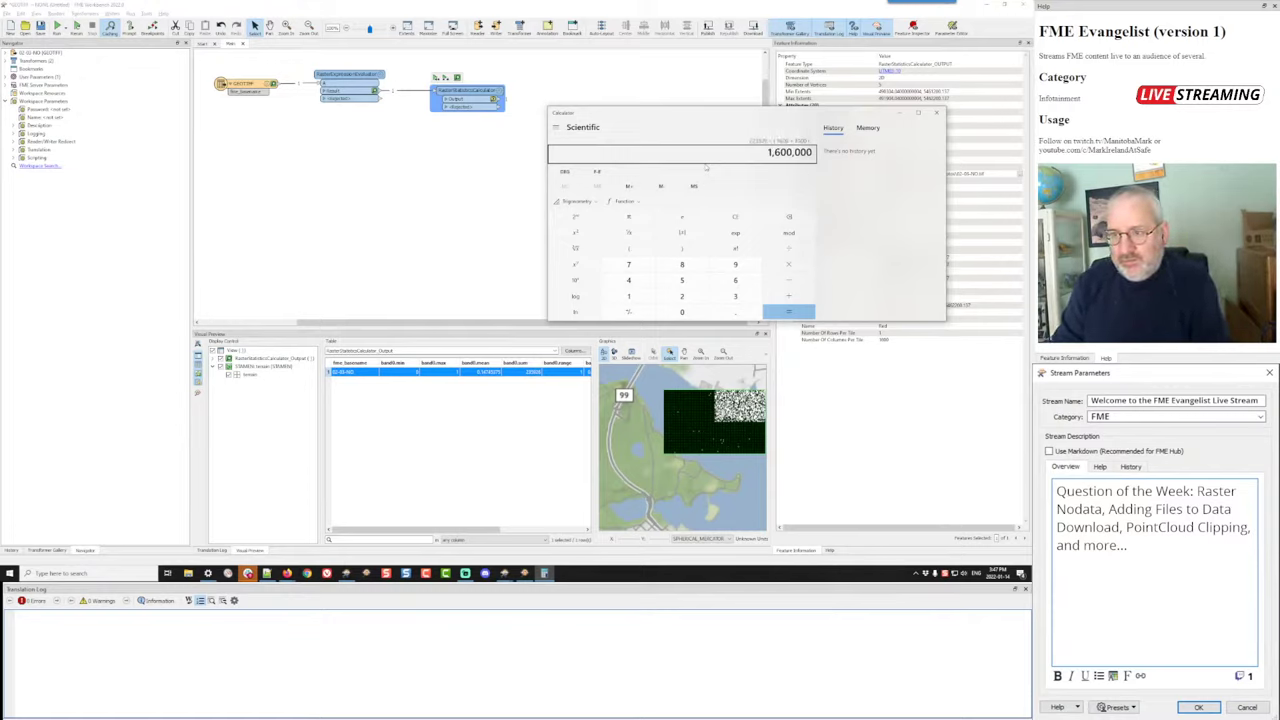
key(ctrl+v)
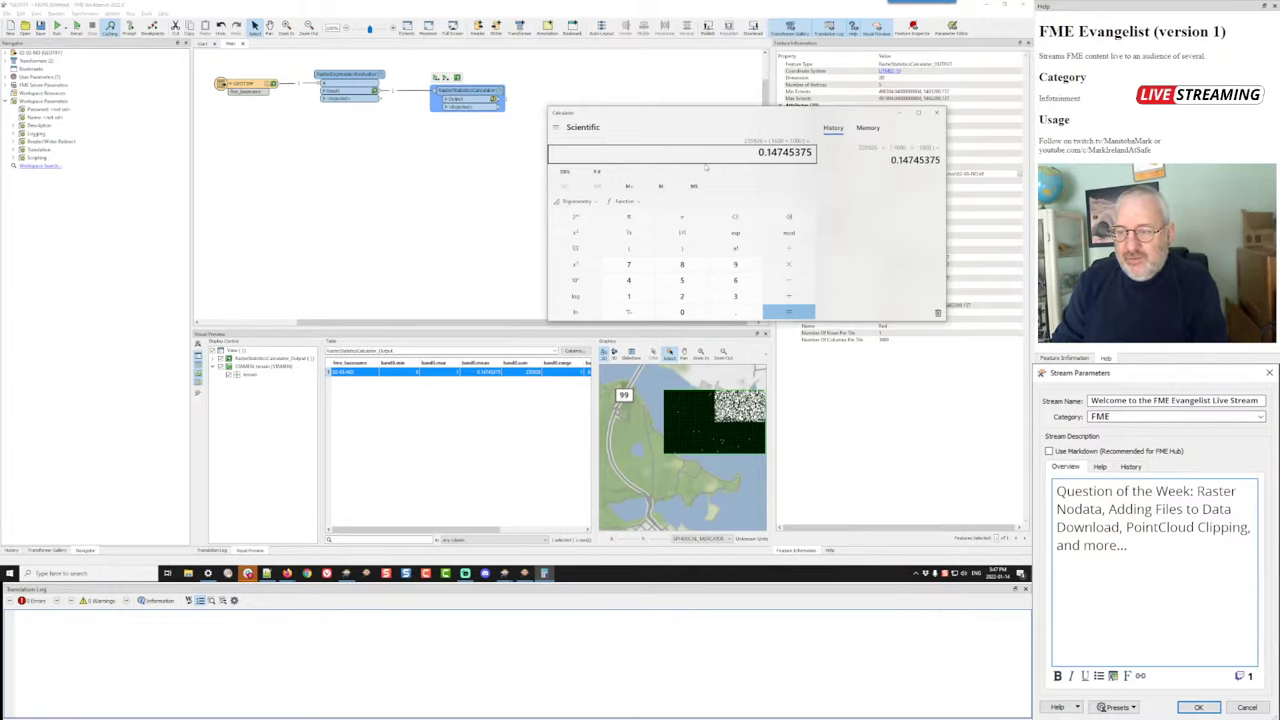
text(*100)
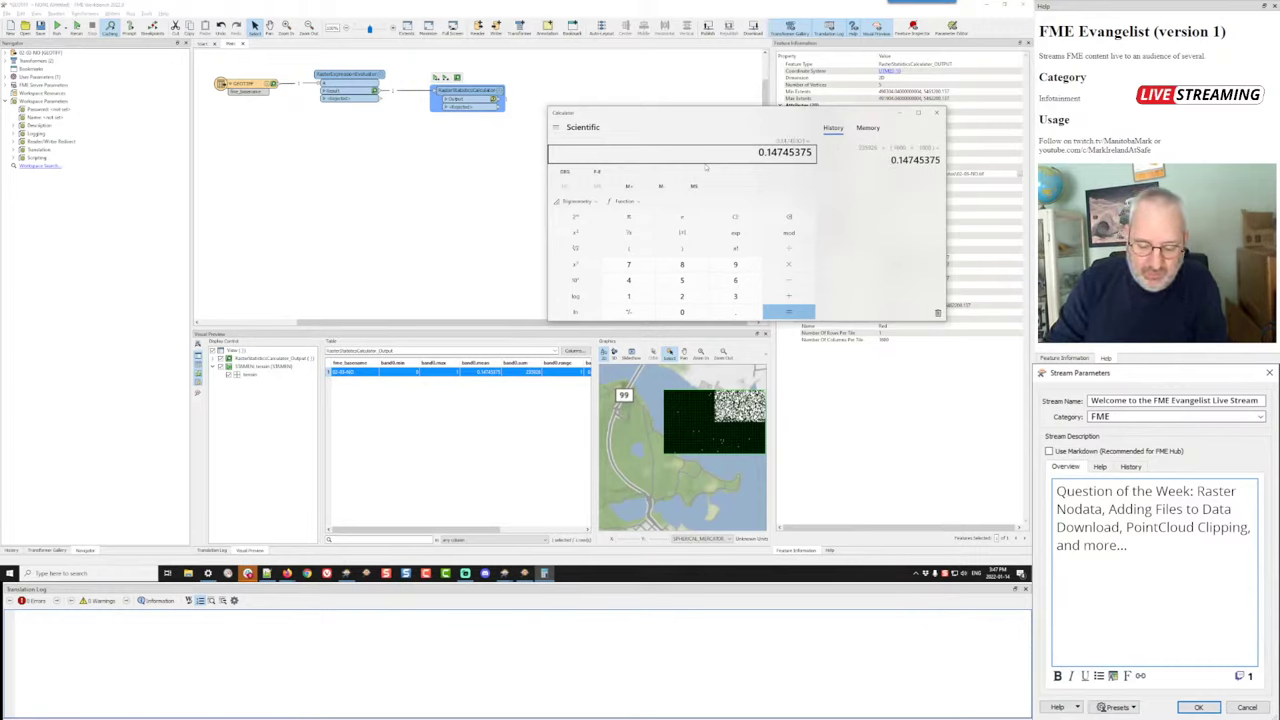
key(Return)
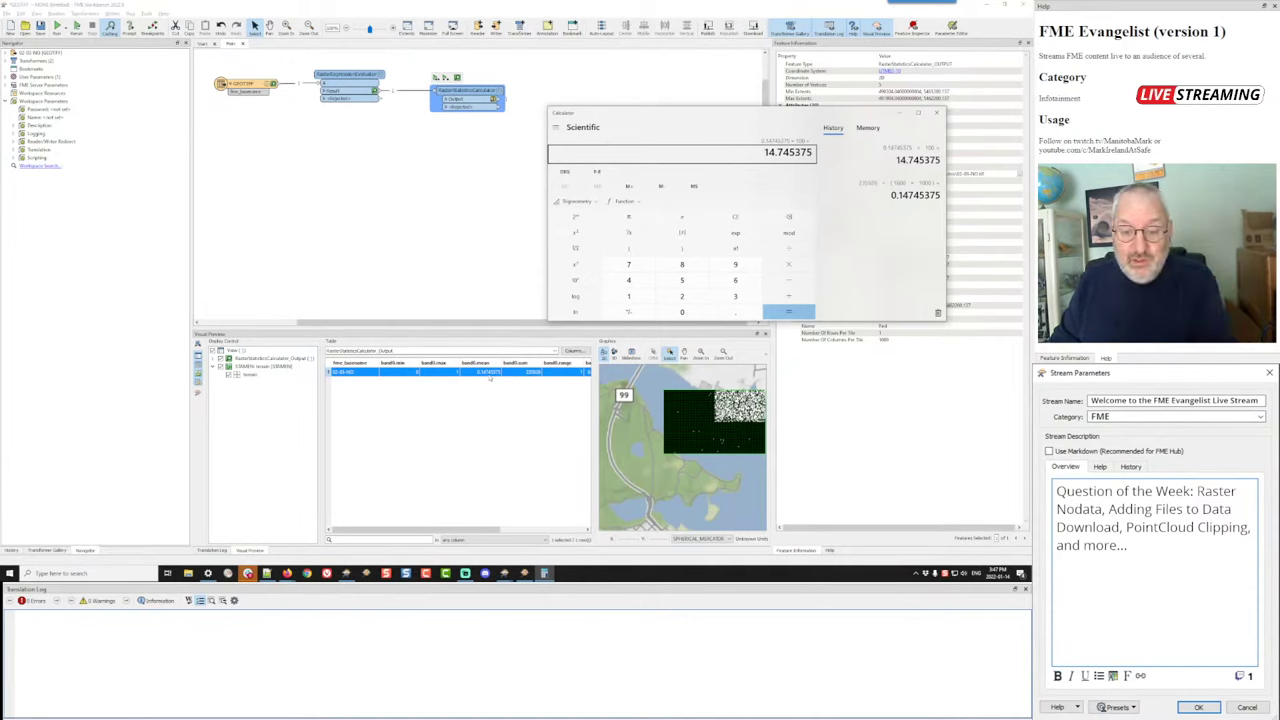
click(490, 395)
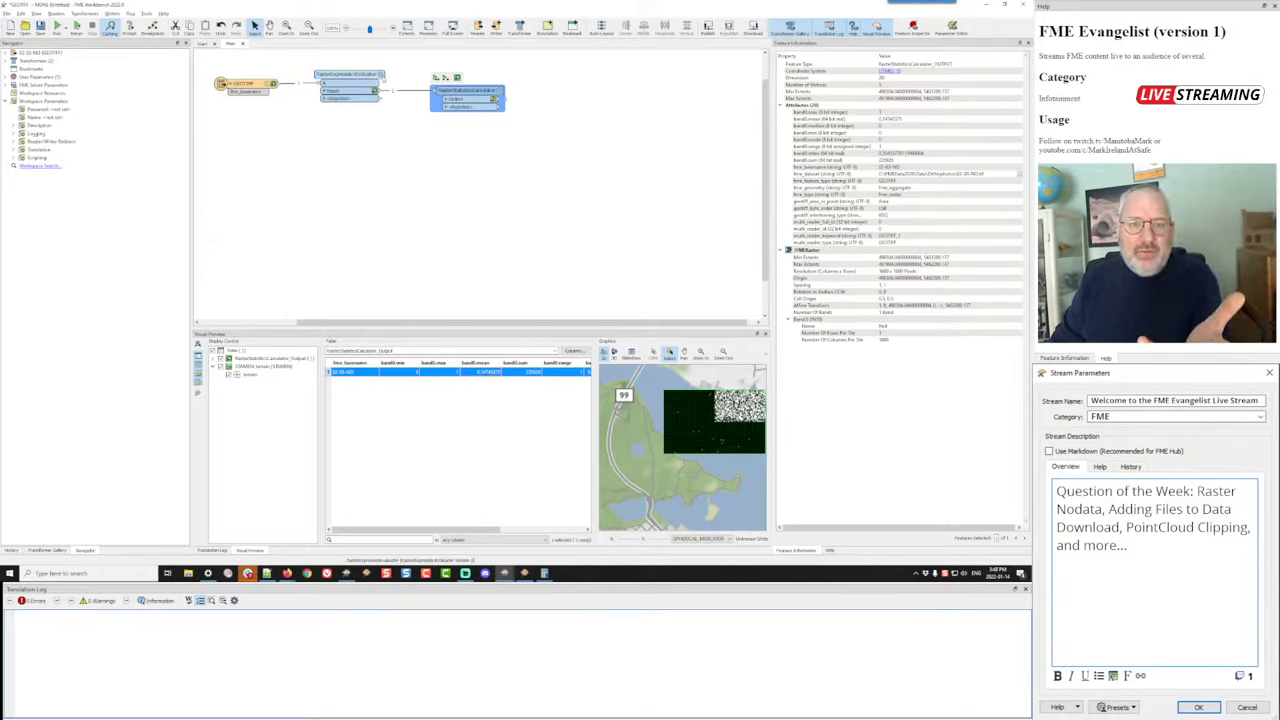
Change the RasterExpressionEvaluator's band expression to use a threshold of 250
double_click(350, 82)
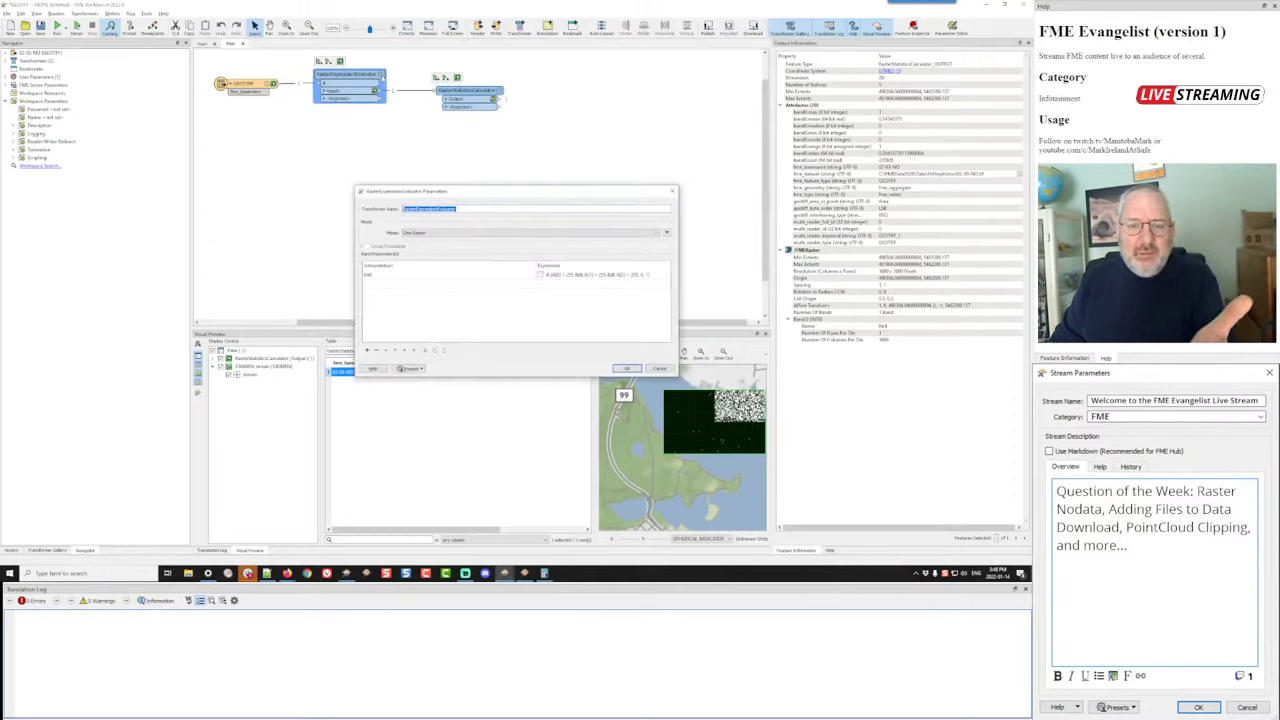
click(572, 277)
click(561, 274)
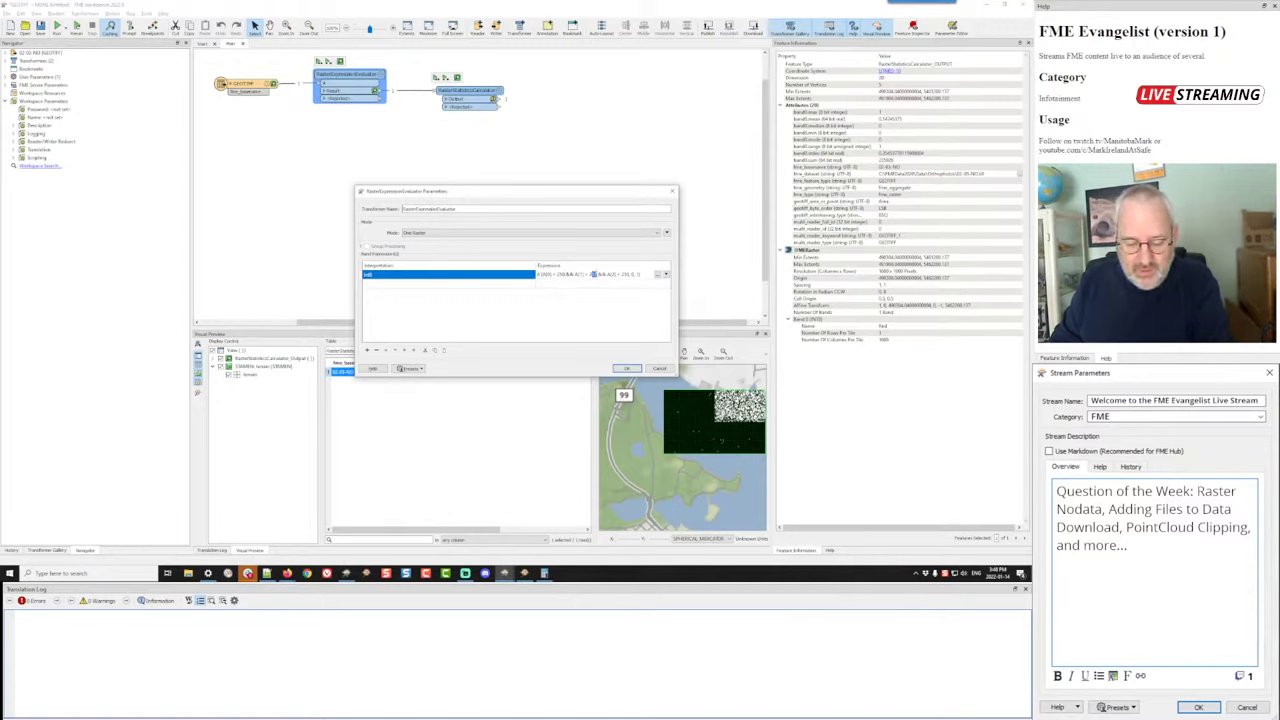
text(250)
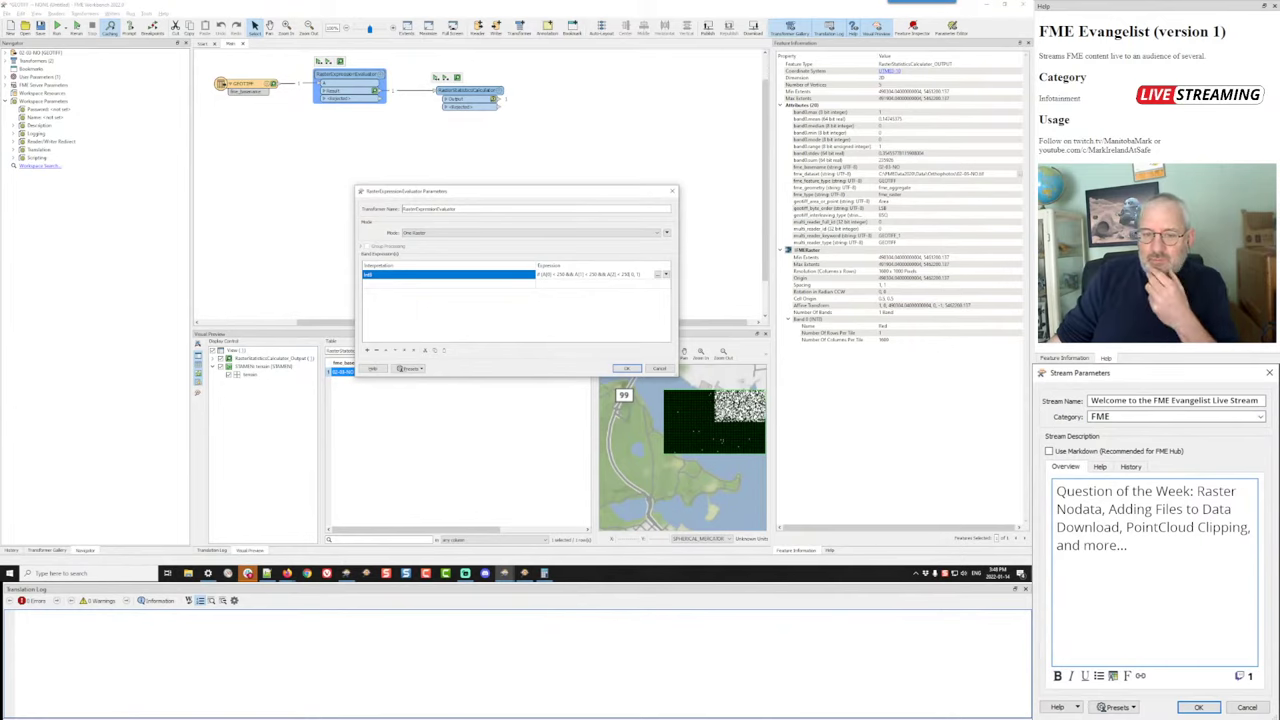
click(626, 368)
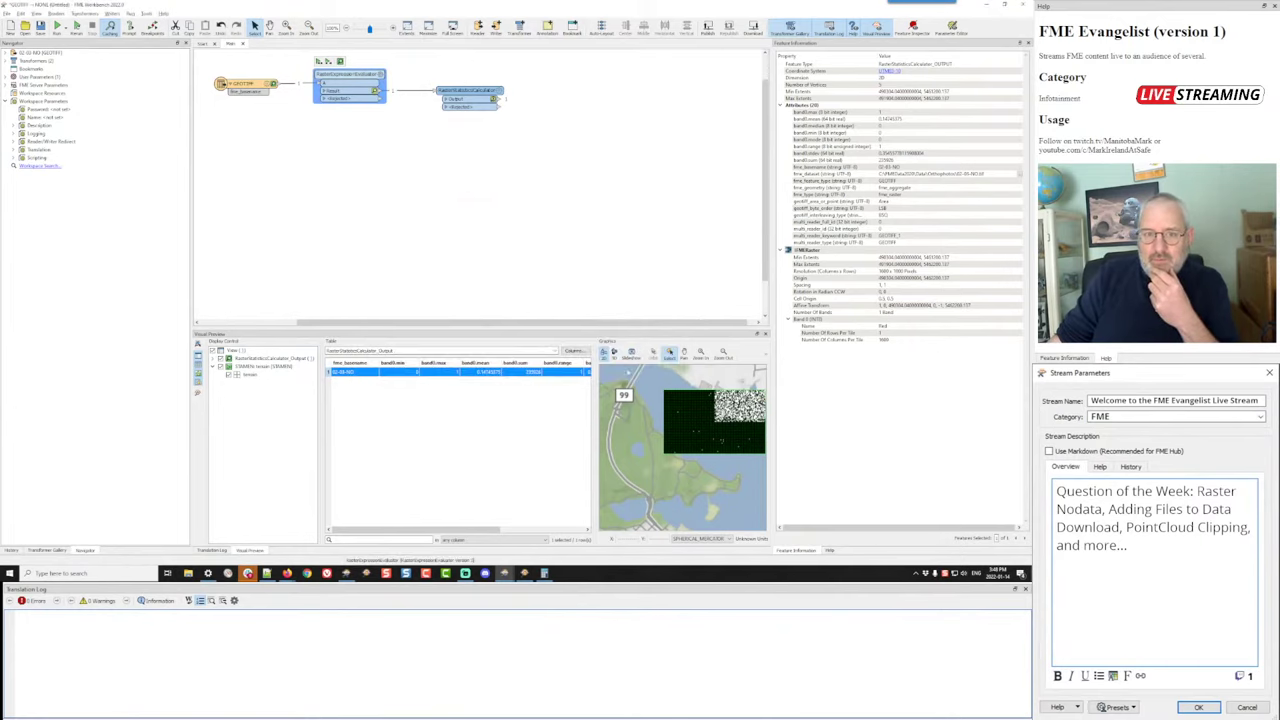
Rerun the workspace and review the updated band mean and sum statistics
key(ctrl+r)
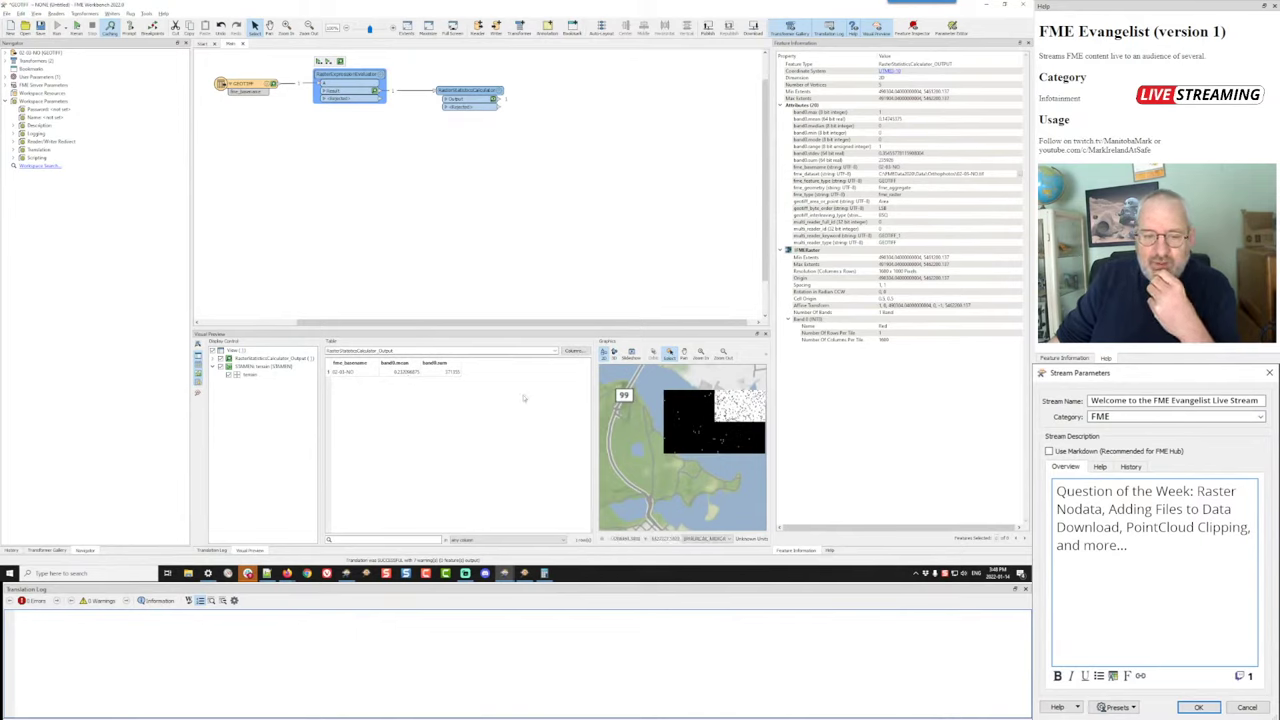
click(399, 373)
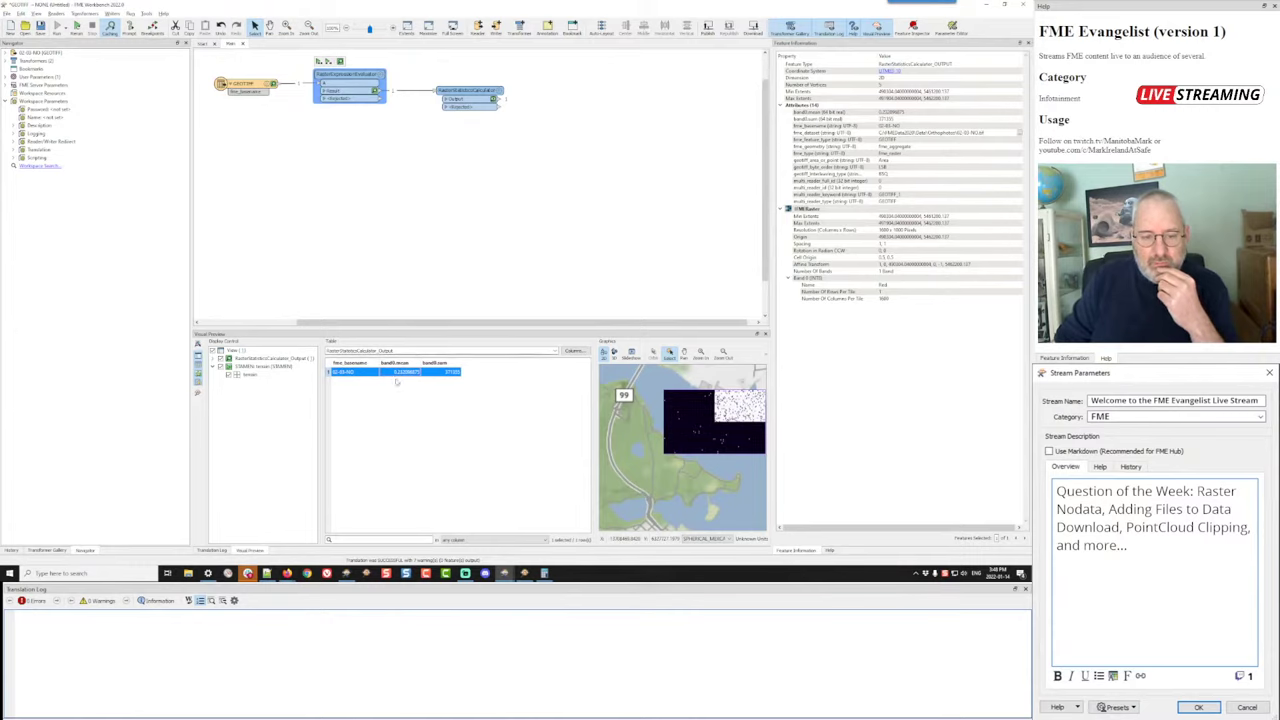
click(404, 215)
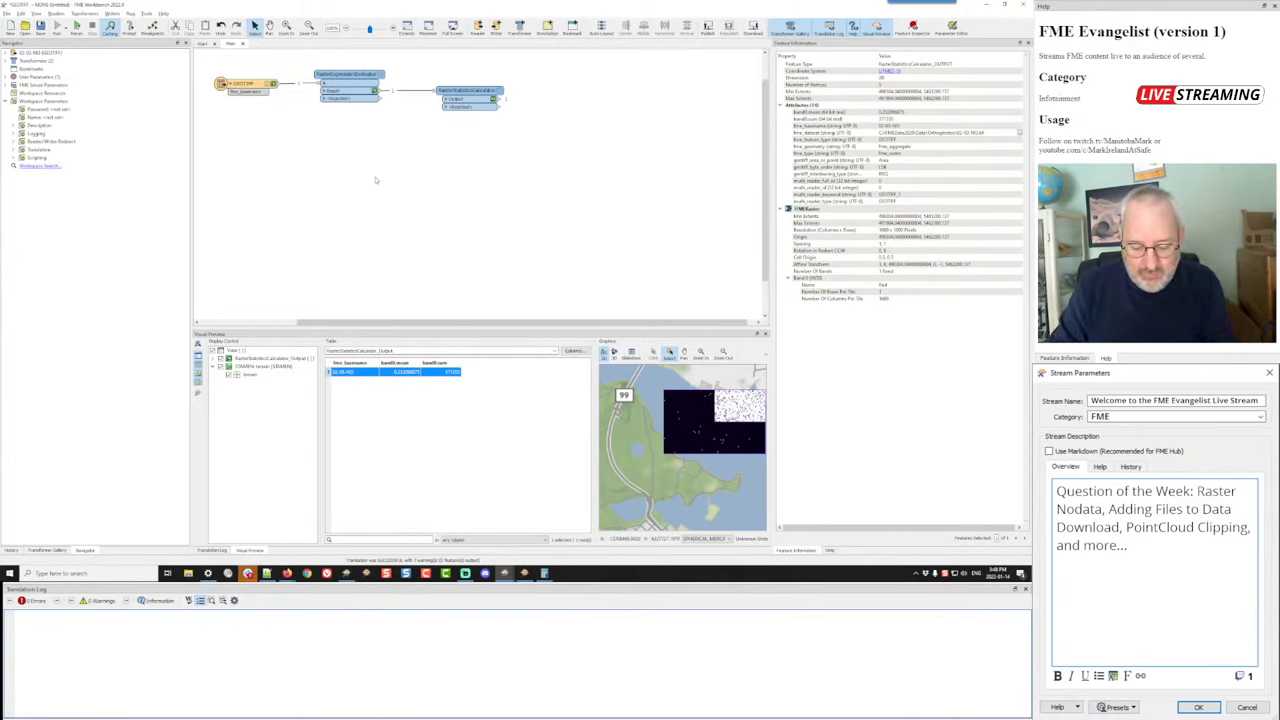
Add a RasterExtentsCoercer fed by the GEOTIFF reader with Extents Type set to Data Extents
text(rec)
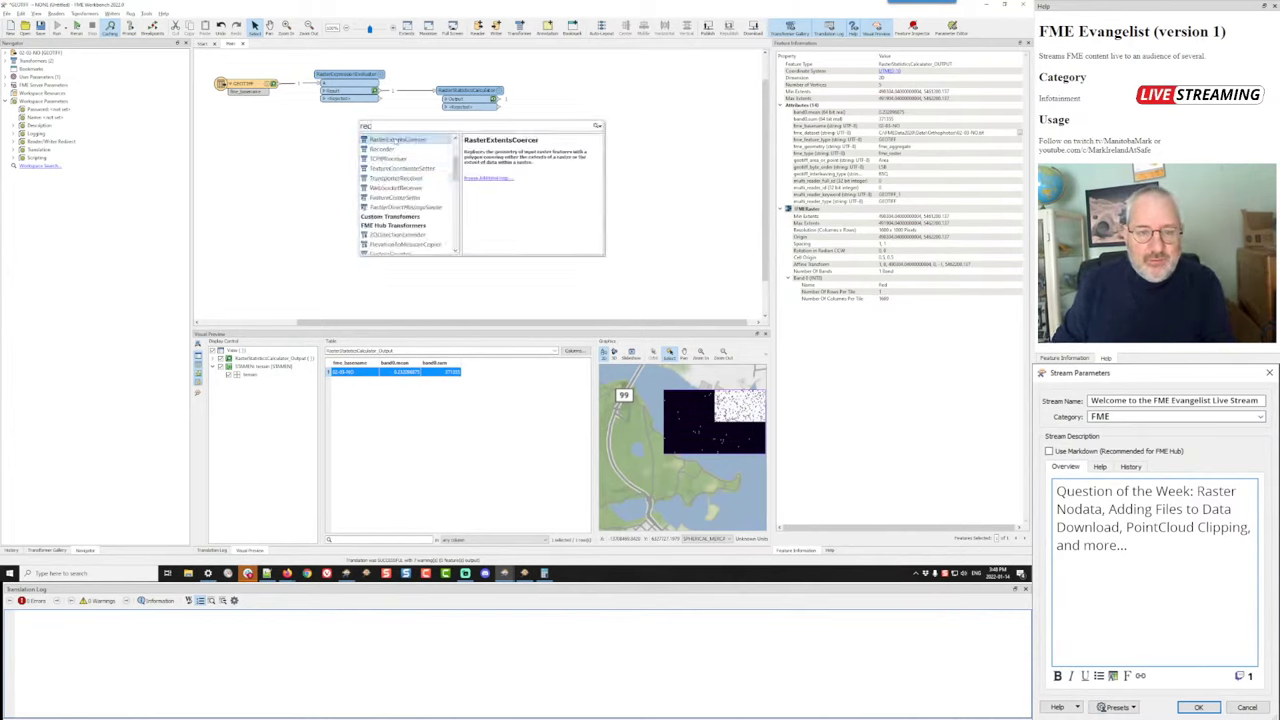
double_click(397, 140)
drag(428, 145, 350, 160)
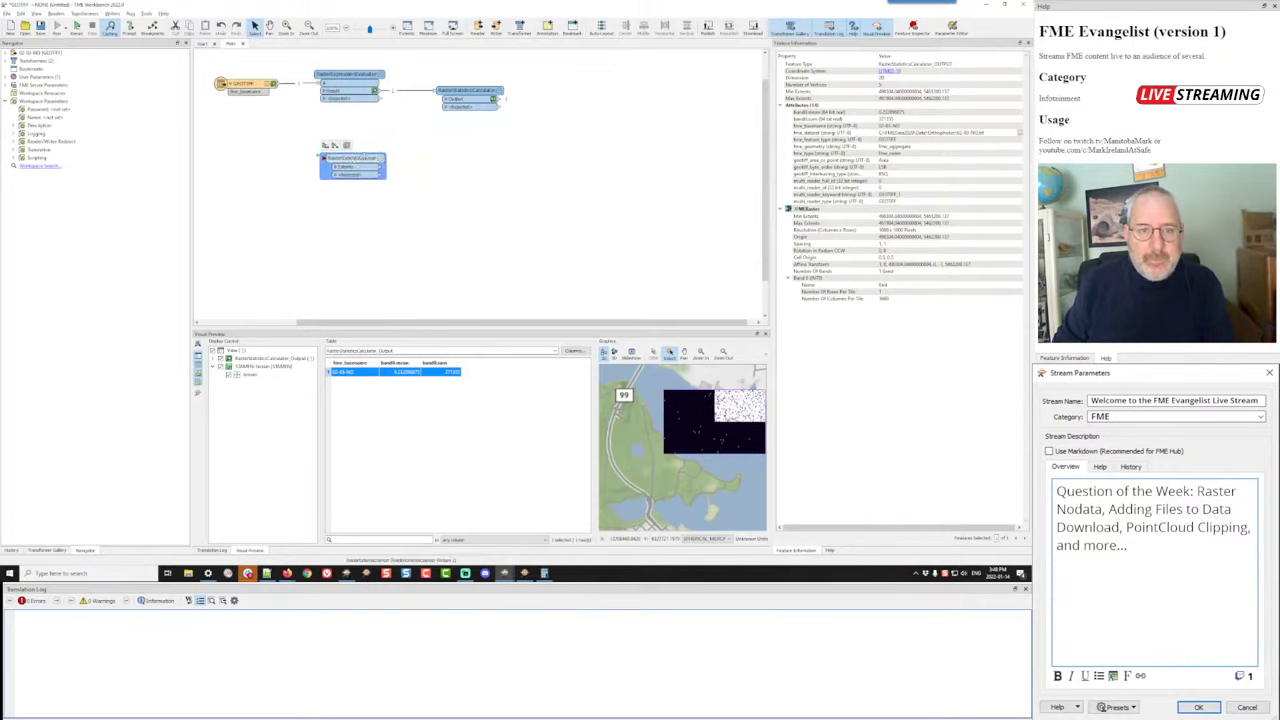
drag(276, 84, 324, 165)
double_click(381, 158)
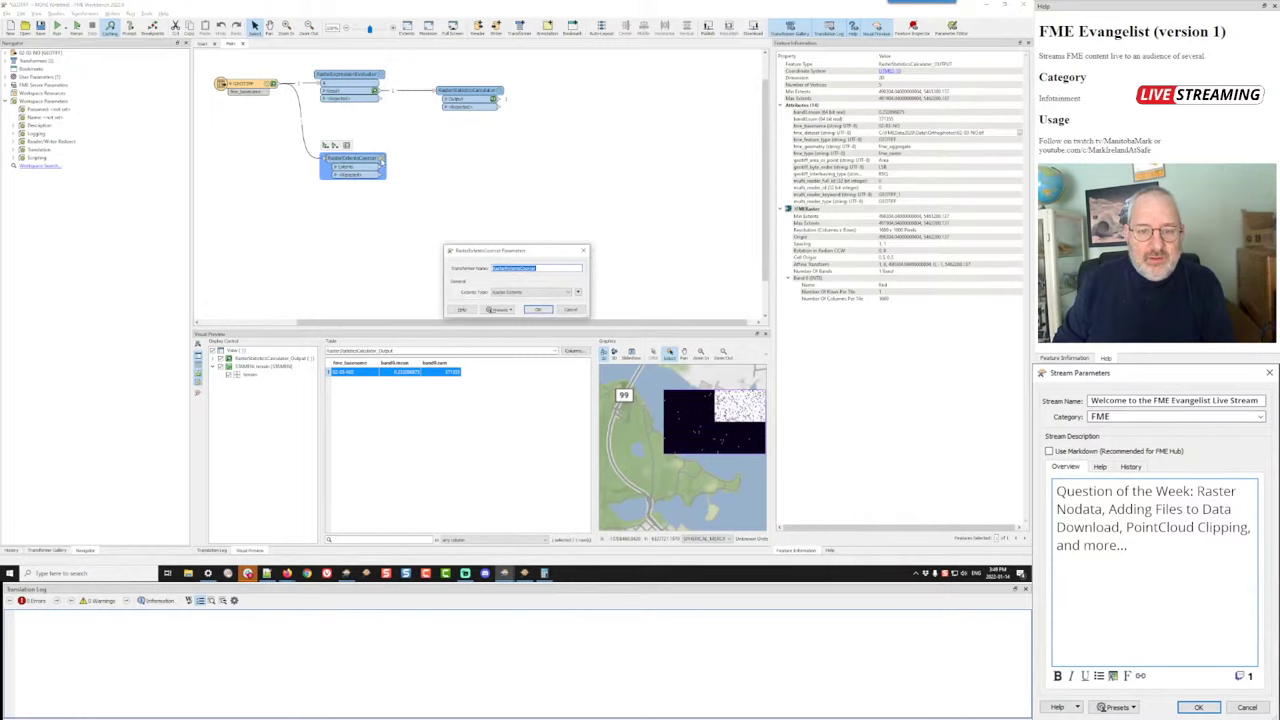
click(530, 292)
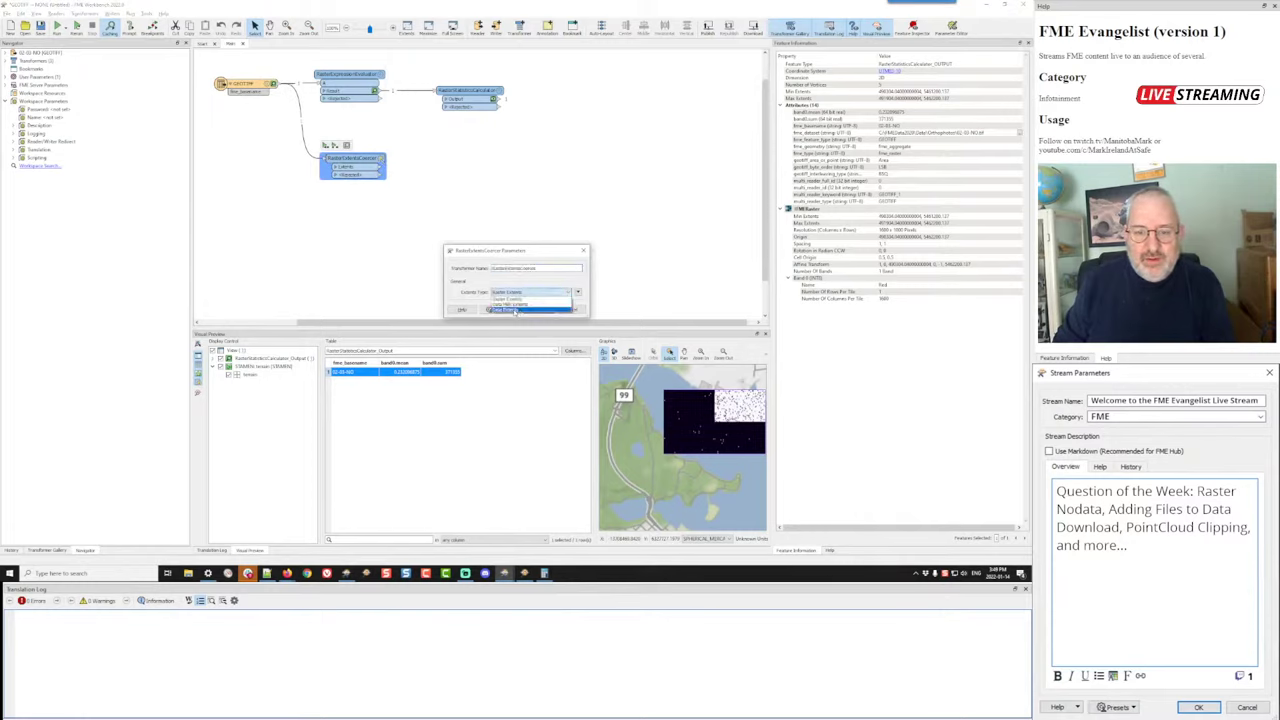
click(515, 311)
click(545, 311)
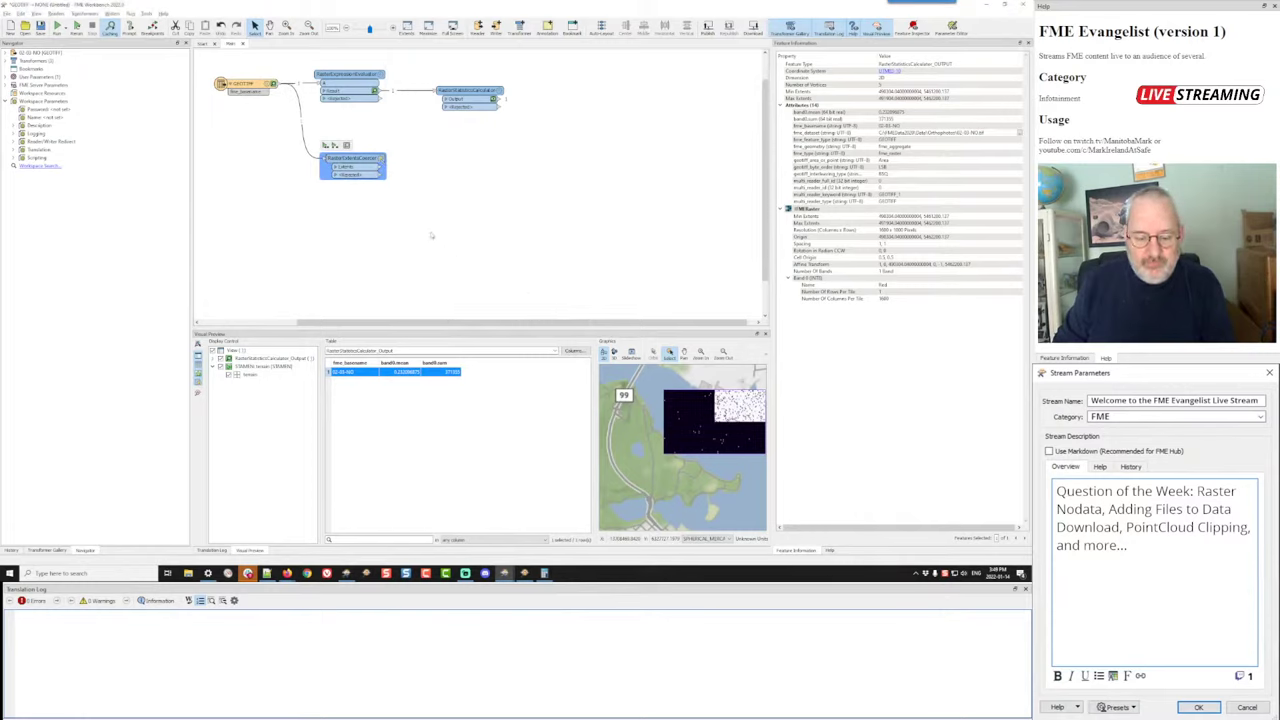
Run the workspace and compare the extents polygon with the GEOTIFF source raster
key(ctrl+r)
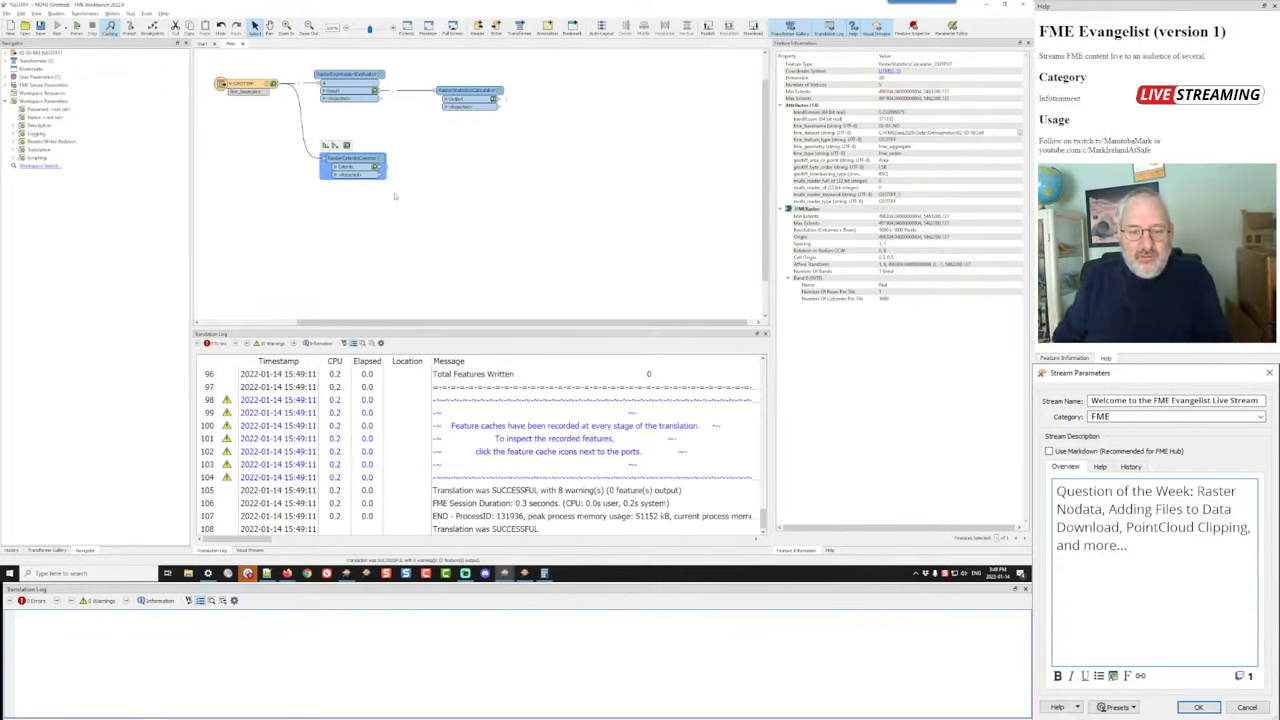
click(377, 167)
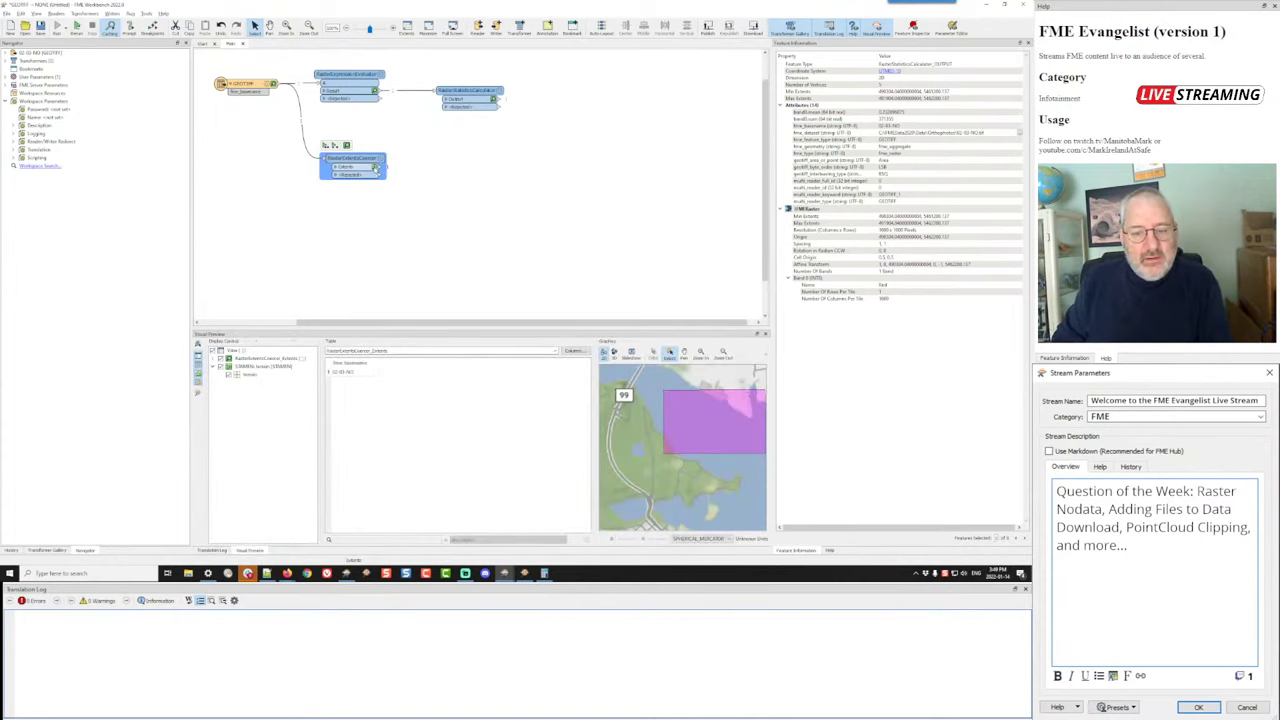
click(727, 406)
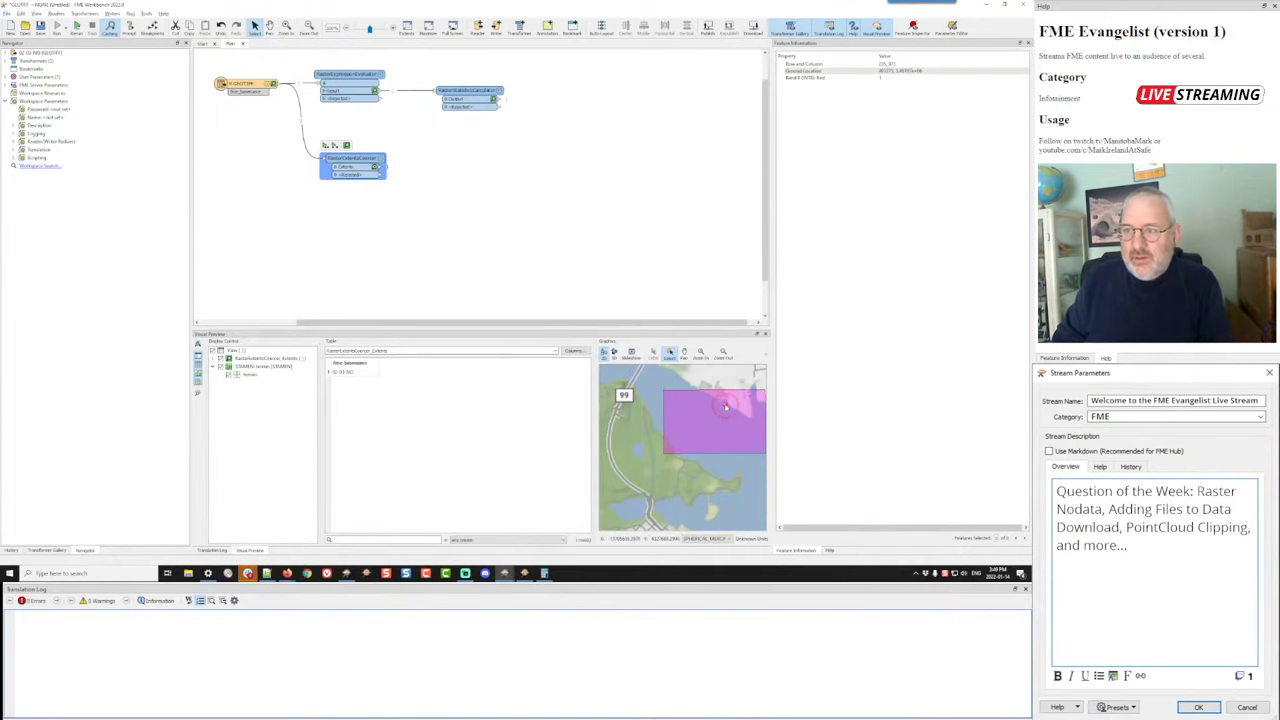
click(352, 372)
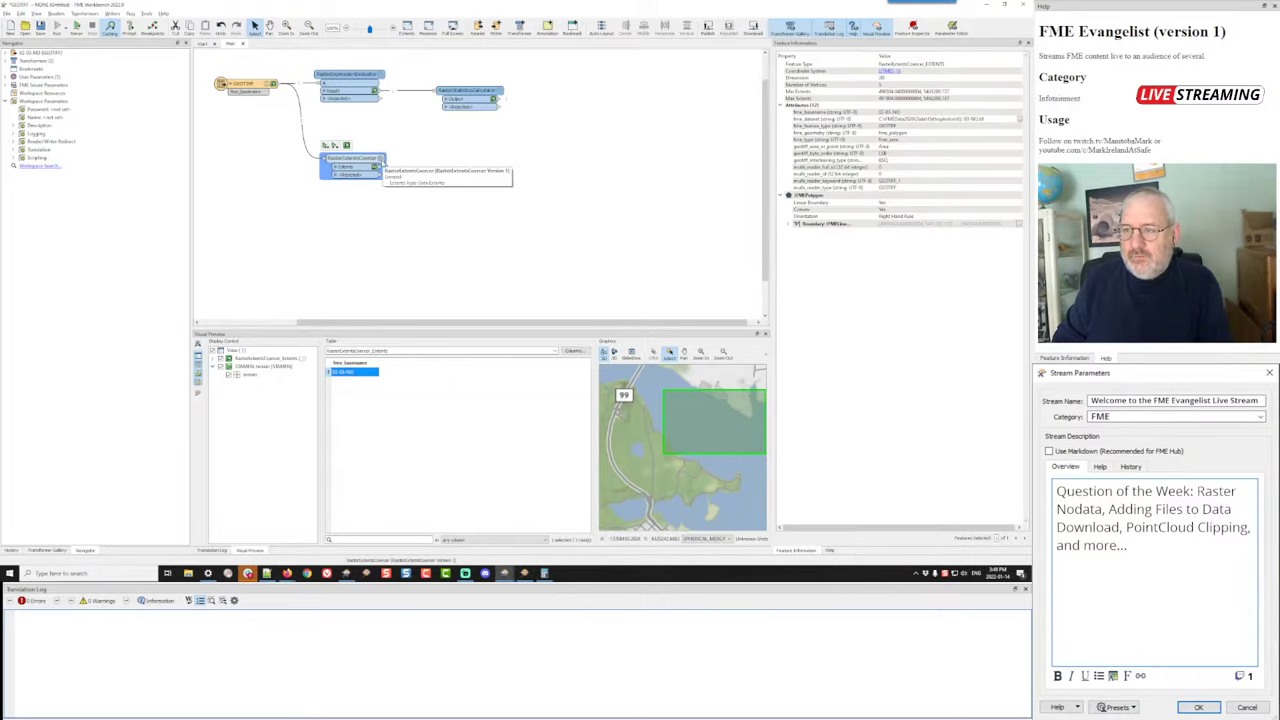
click(274, 84)
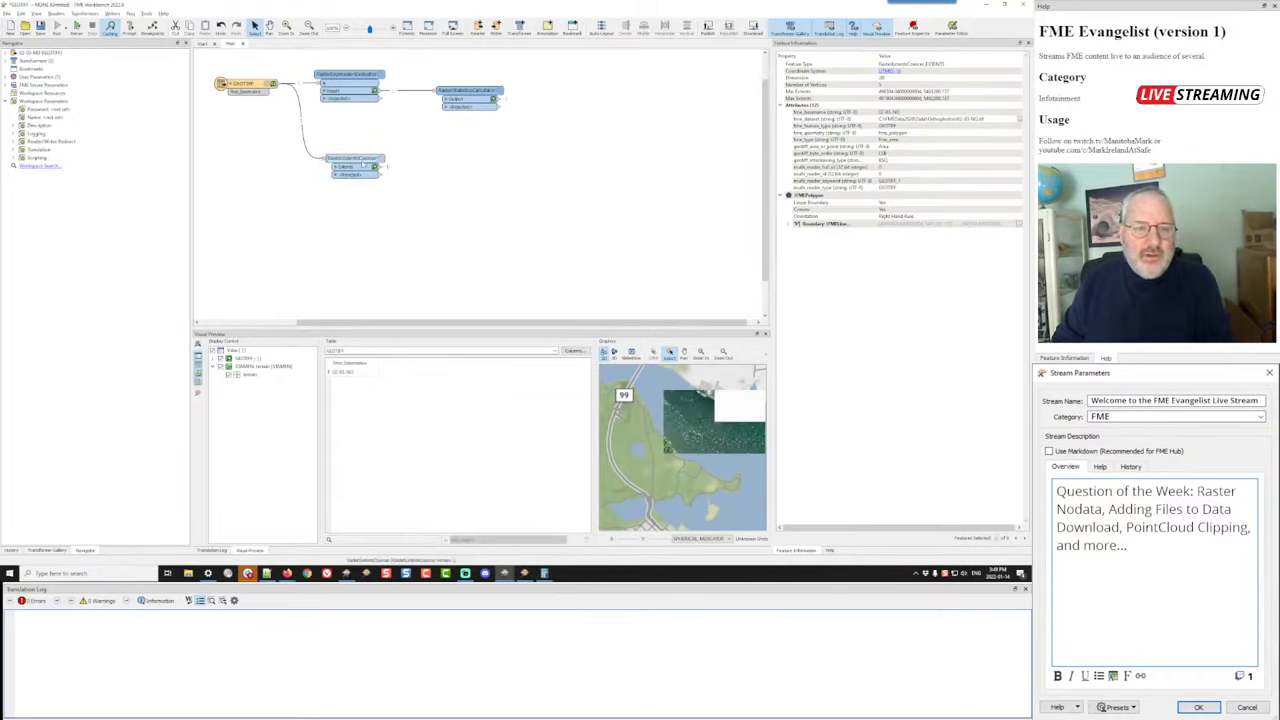
Insert a RasterBandNodataSetter with nodata value 0 after RasterExtentsCoercer and run the workspace
drag(352, 162, 440, 184)
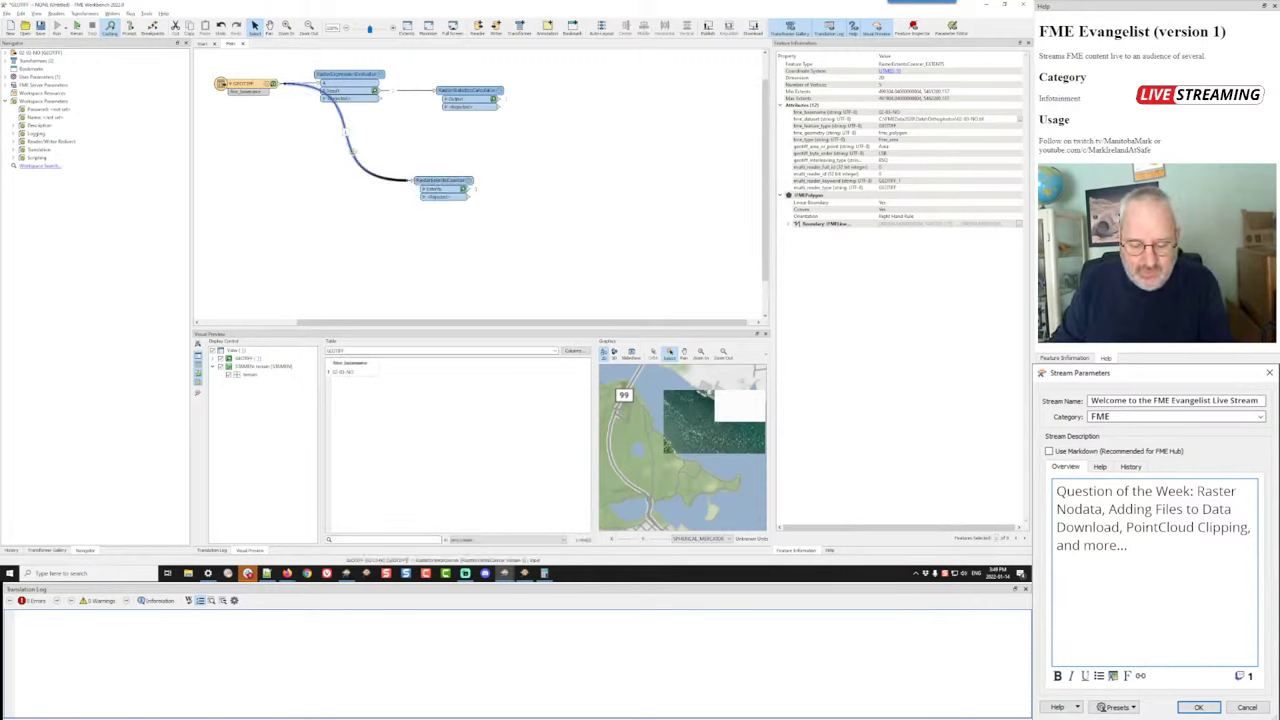
text(rbn)
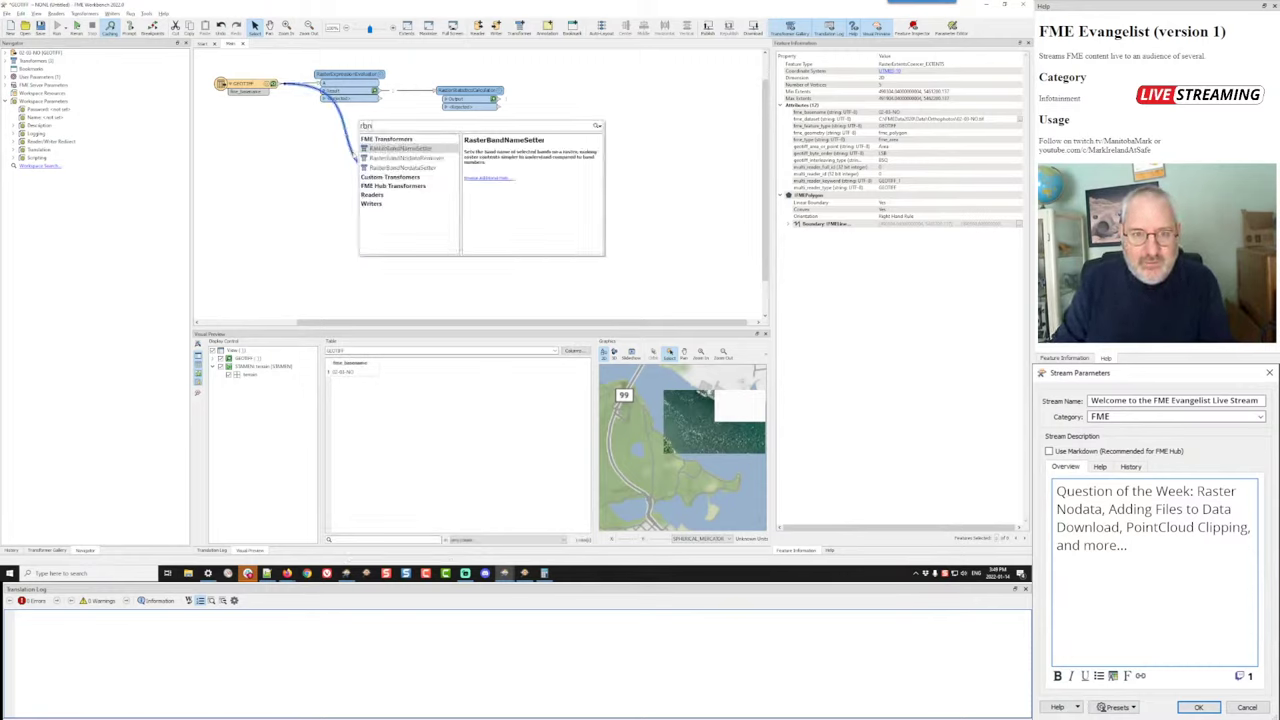
key(Down)
key(Down)
key(Return)
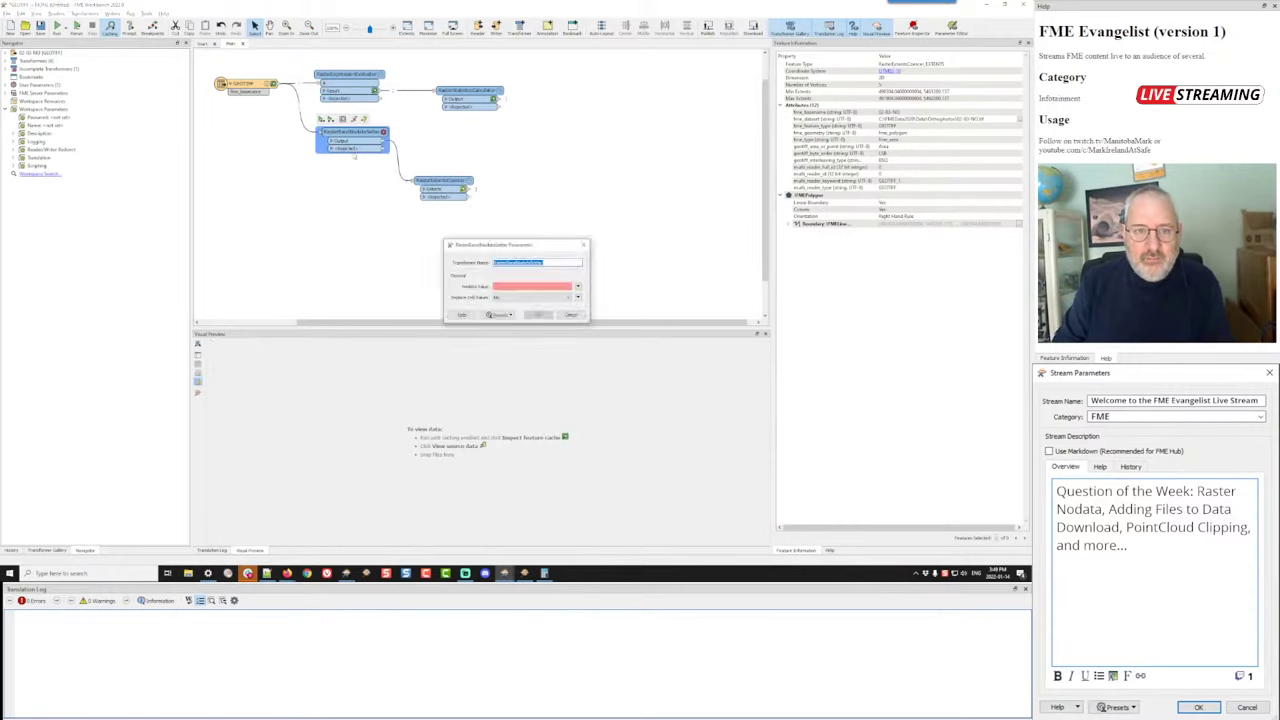
key(Tab)
text(0)
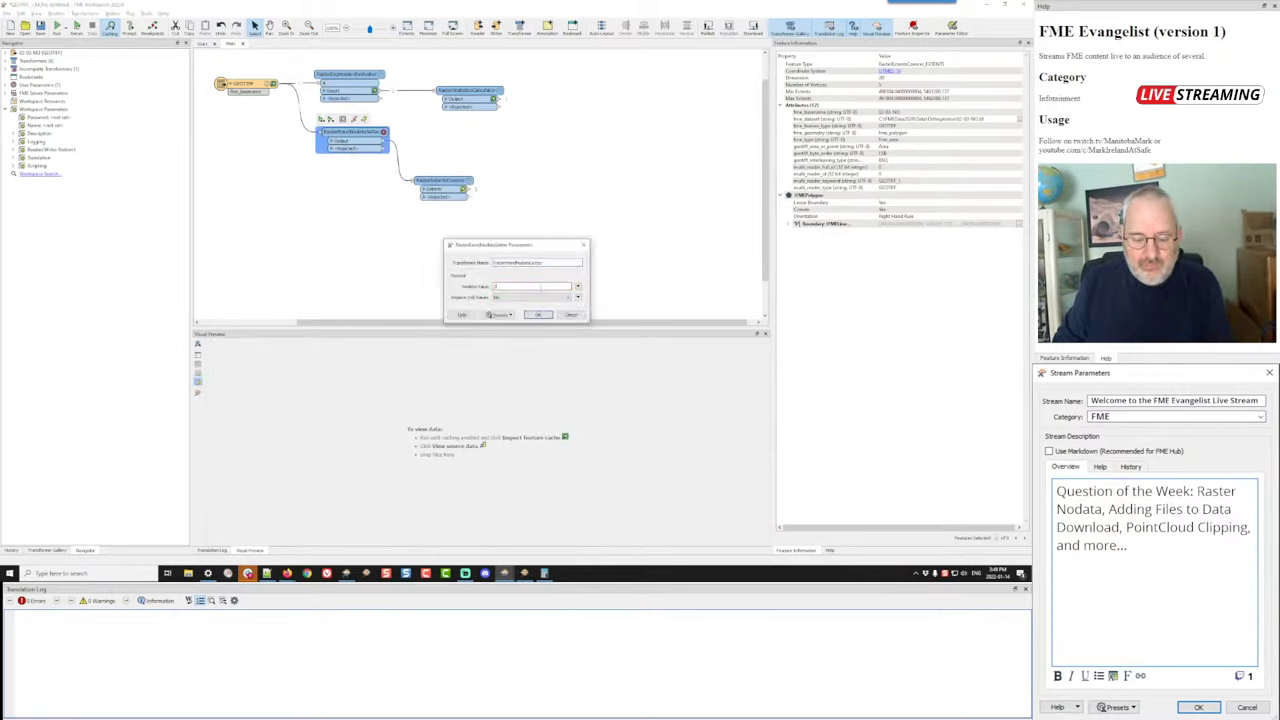
click(538, 314)
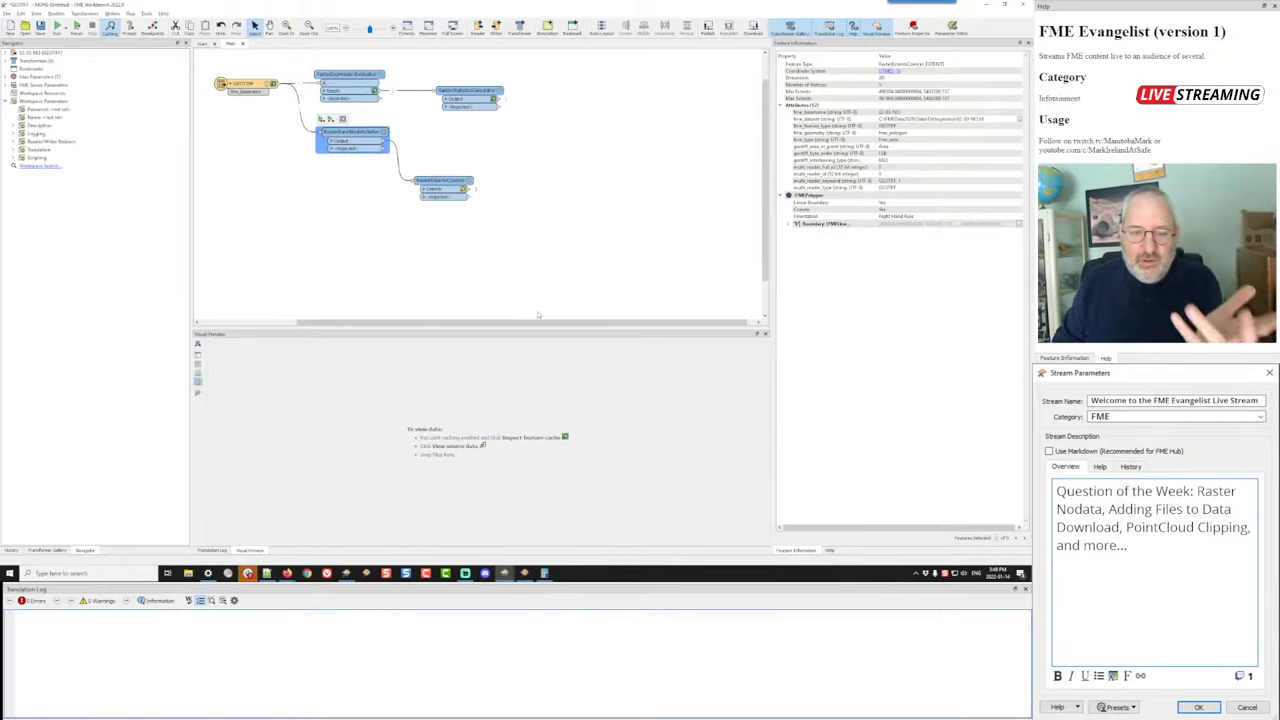
key(ctrl+r)
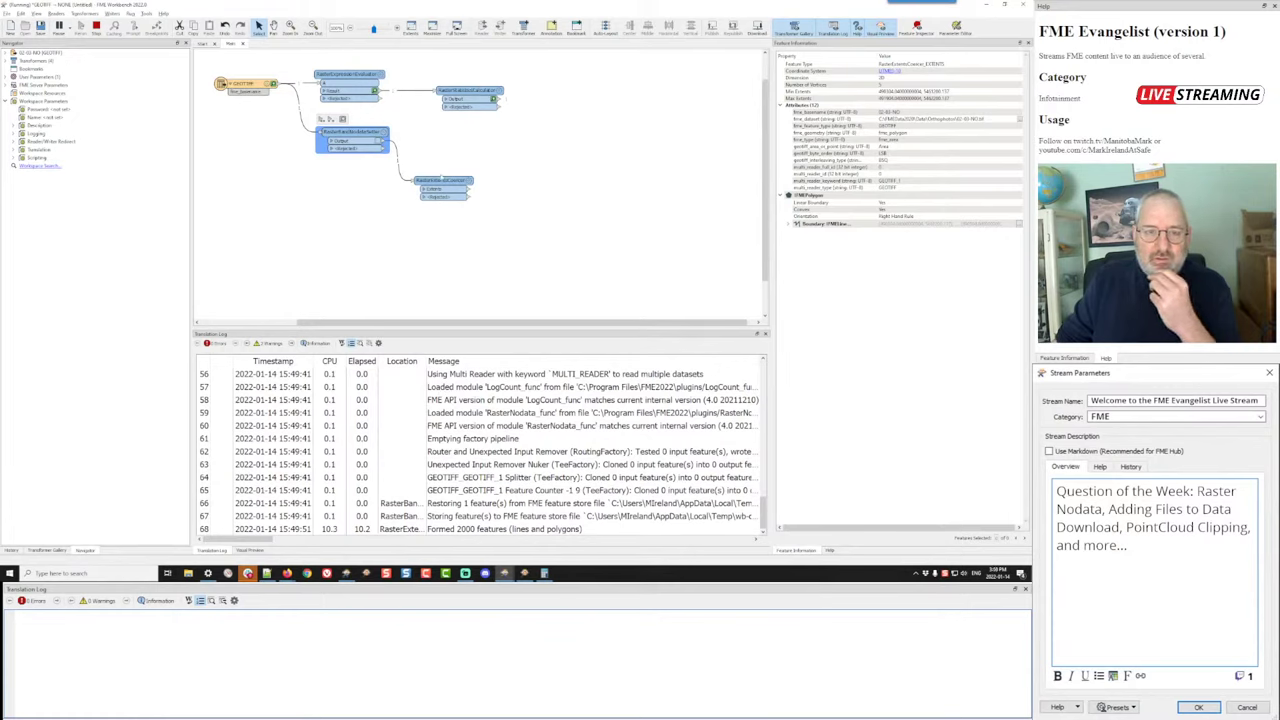
Stop the running translation and delete the RasterExtentsCoercer and RasterBandNodataSetter transformers
click(443, 187)
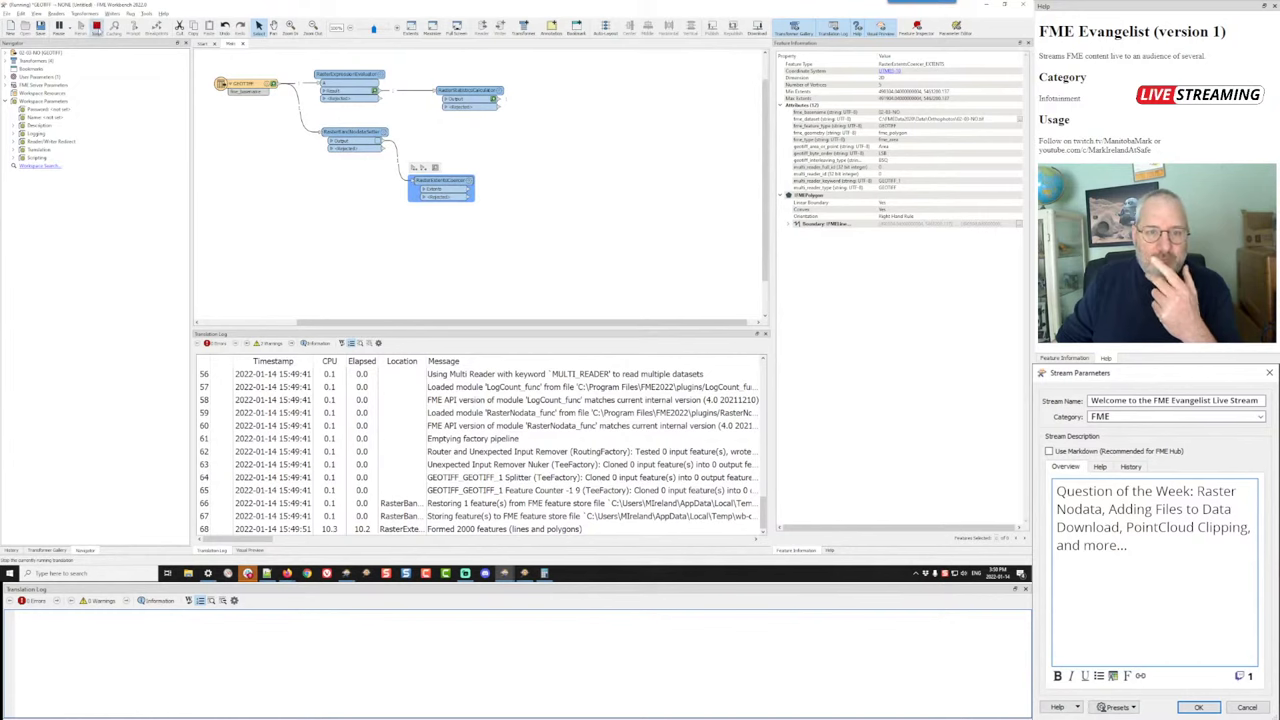
click(96, 26)
drag(338, 227, 515, 132)
key(Delete)
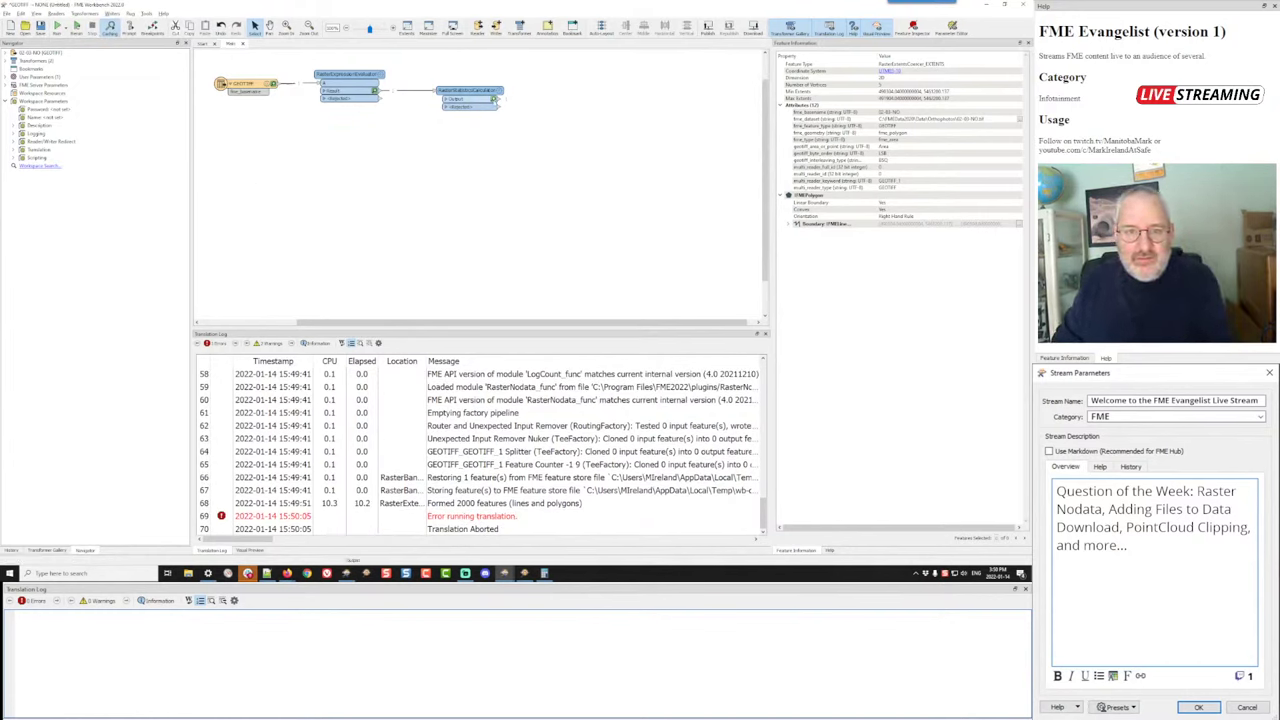
Show the cached RasterStatisticsCalculator output preview, then add a FeatureMerger via Quick Add search 'unem'
click(494, 100)
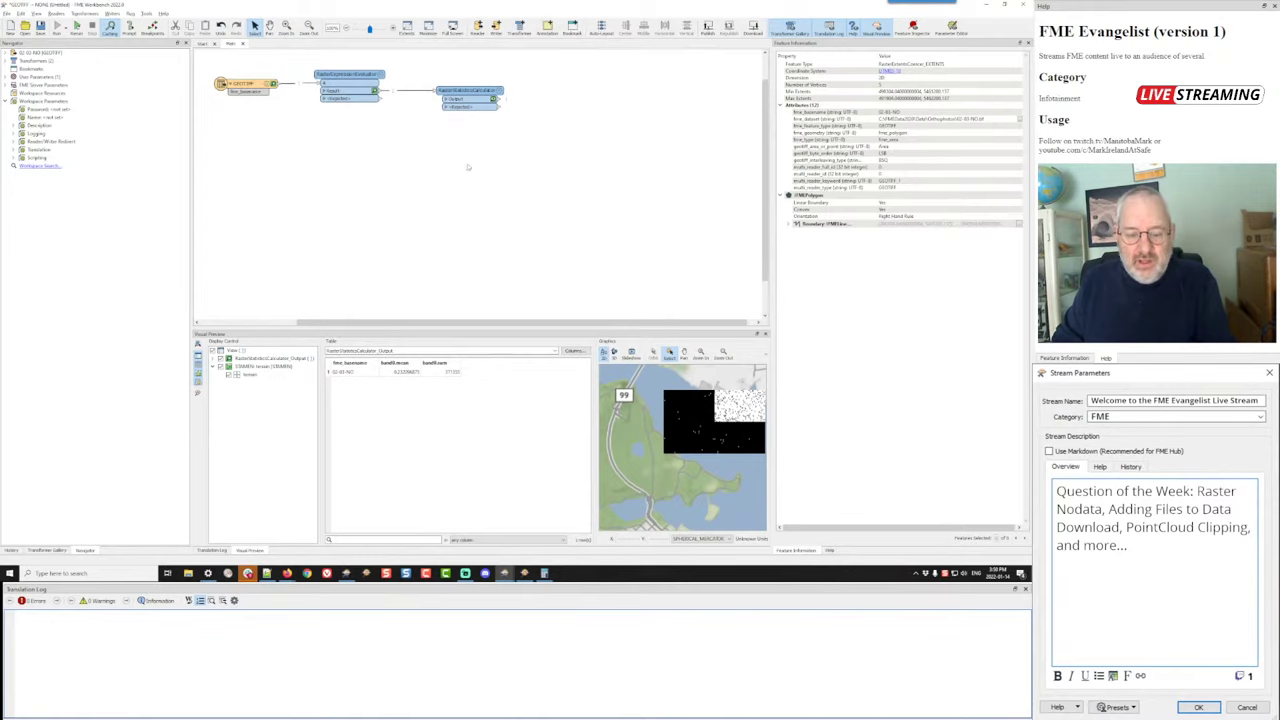
text(unem)
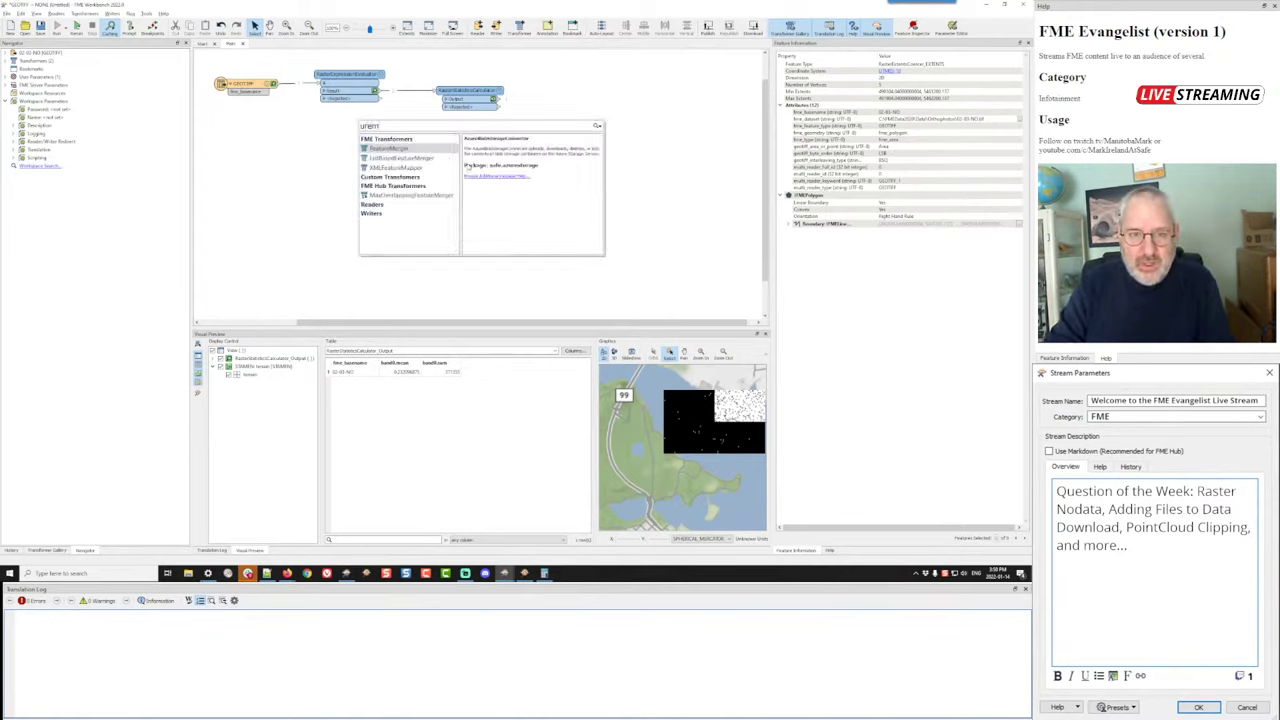
key(Return)
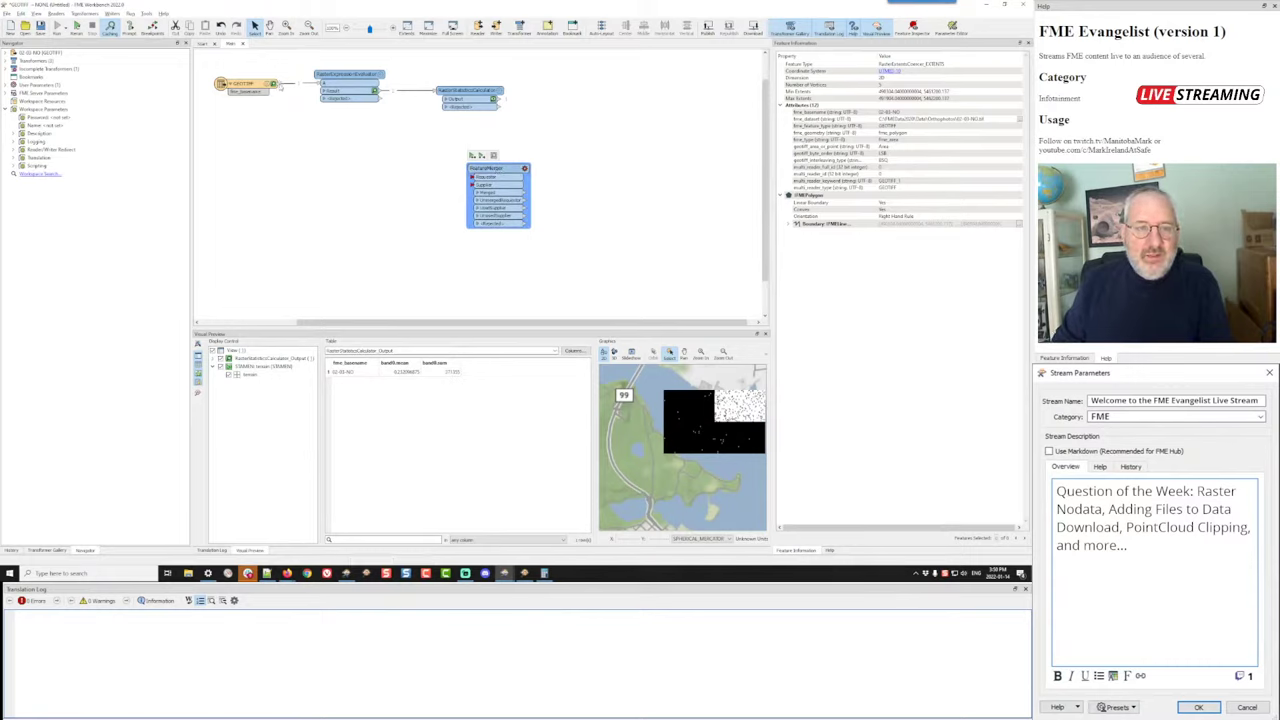
Connect the upstream output into the FeatureMerger and move it up and right
click(284, 92)
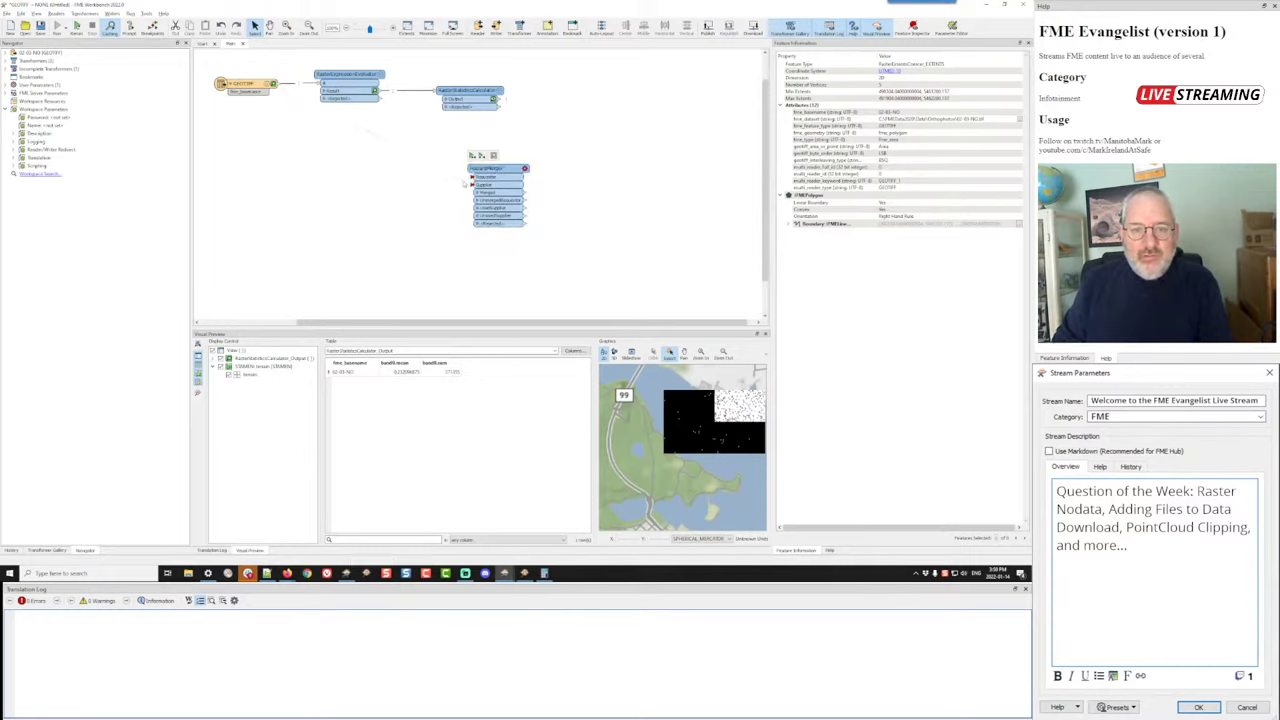
drag(375, 97, 470, 176)
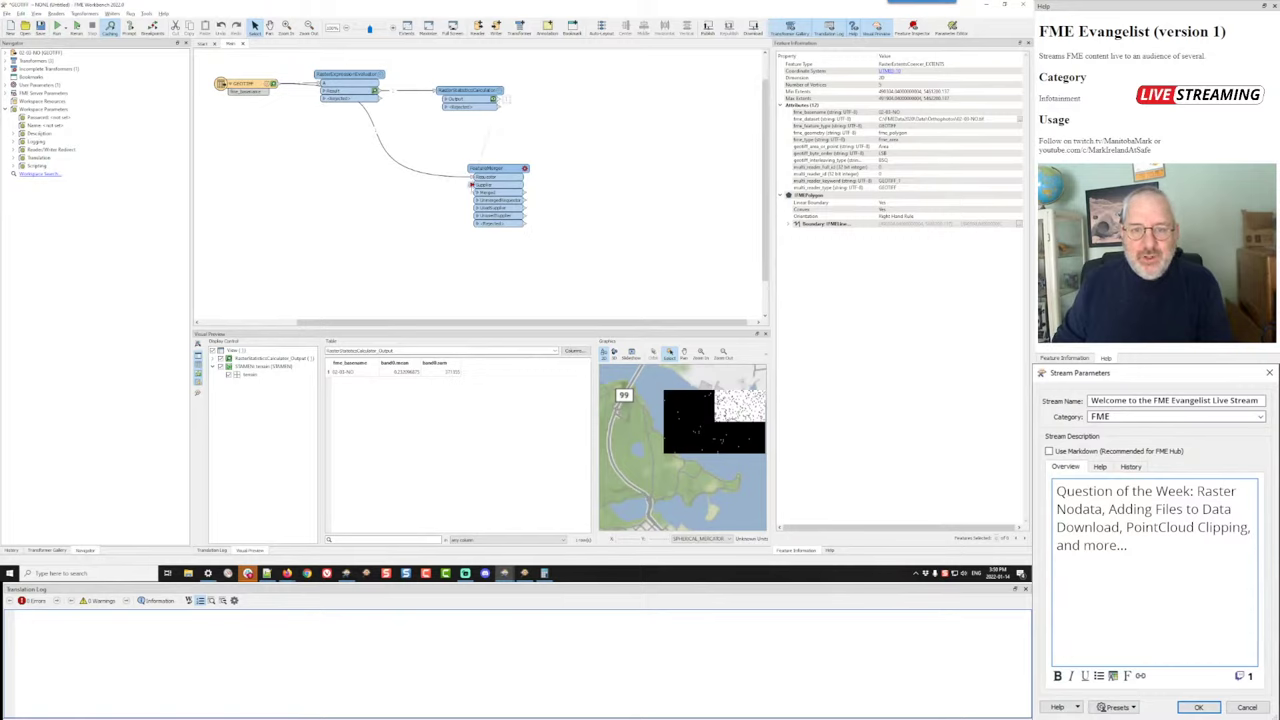
drag(495, 168, 551, 216)
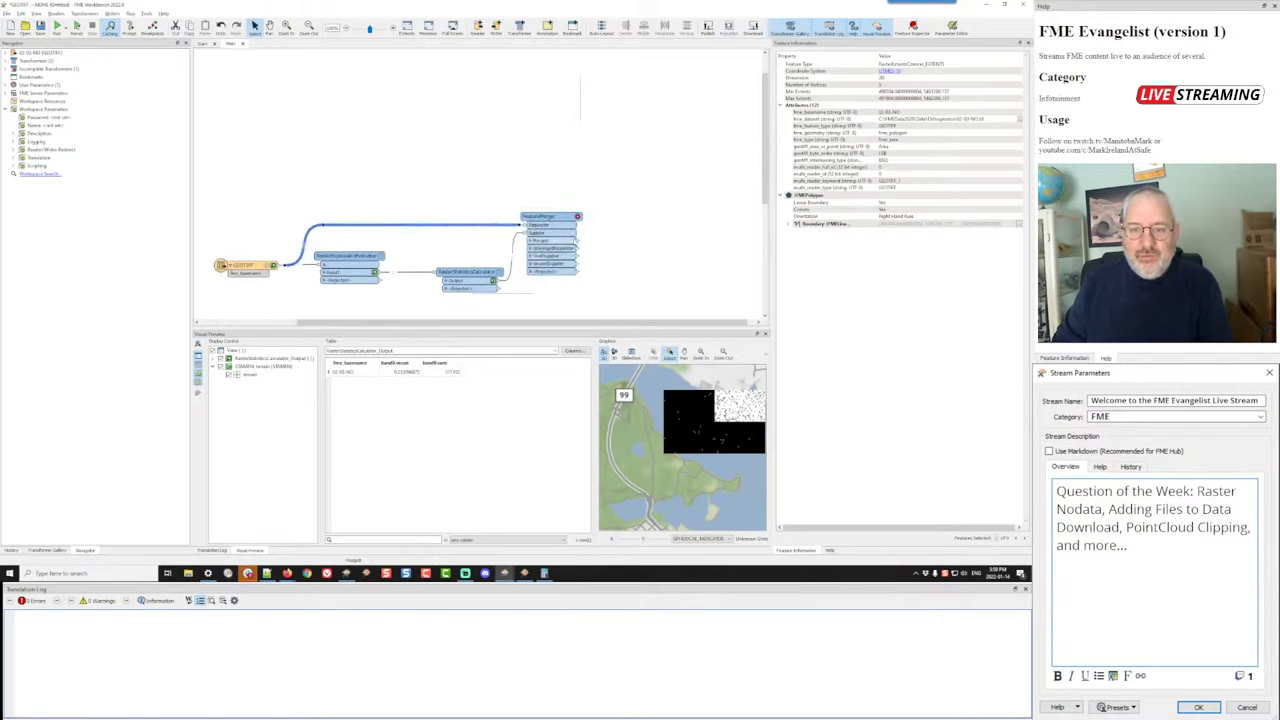
Insert a junction on the FeatureMerger's Merged output port and reposition it
right_click(578, 246)
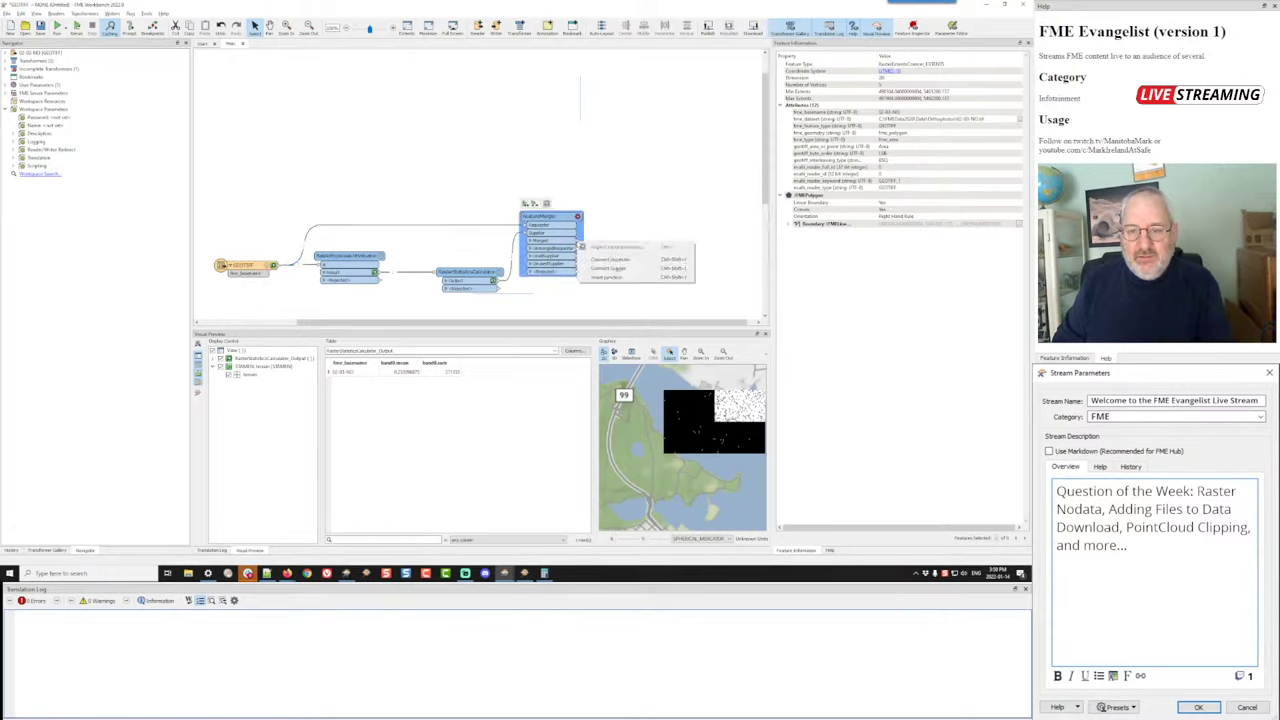
click(612, 277)
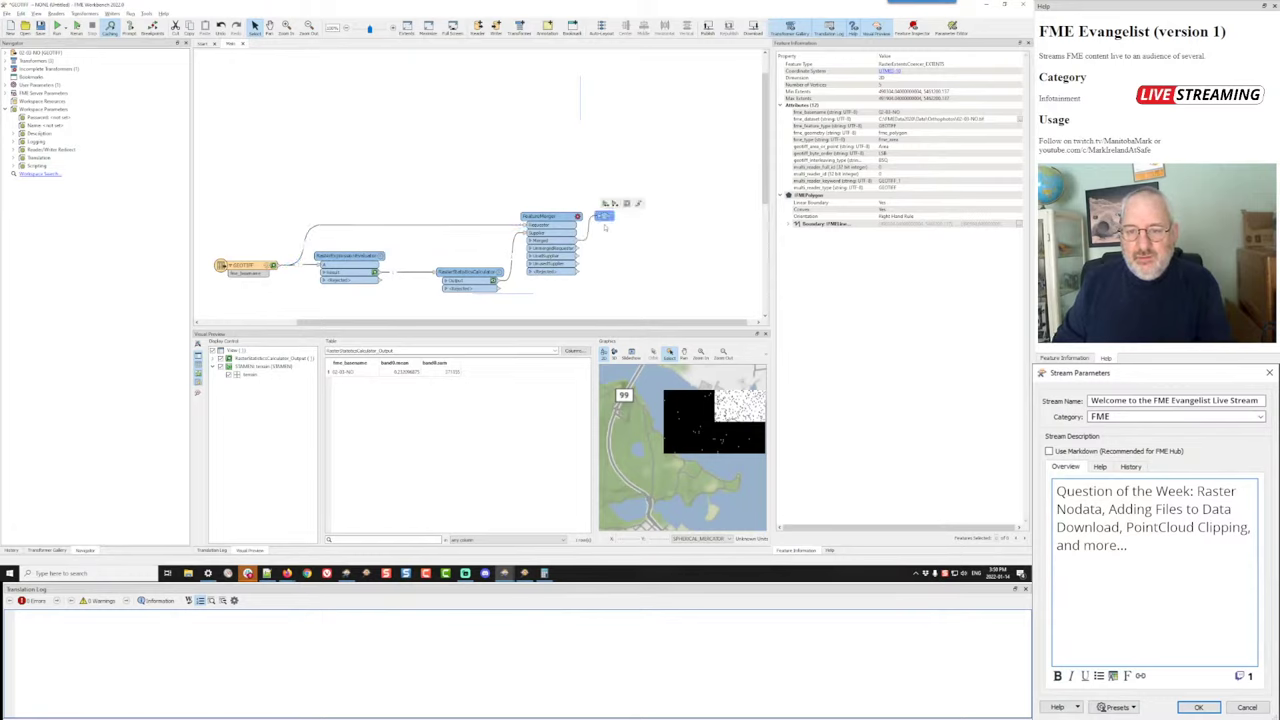
drag(606, 216, 645, 241)
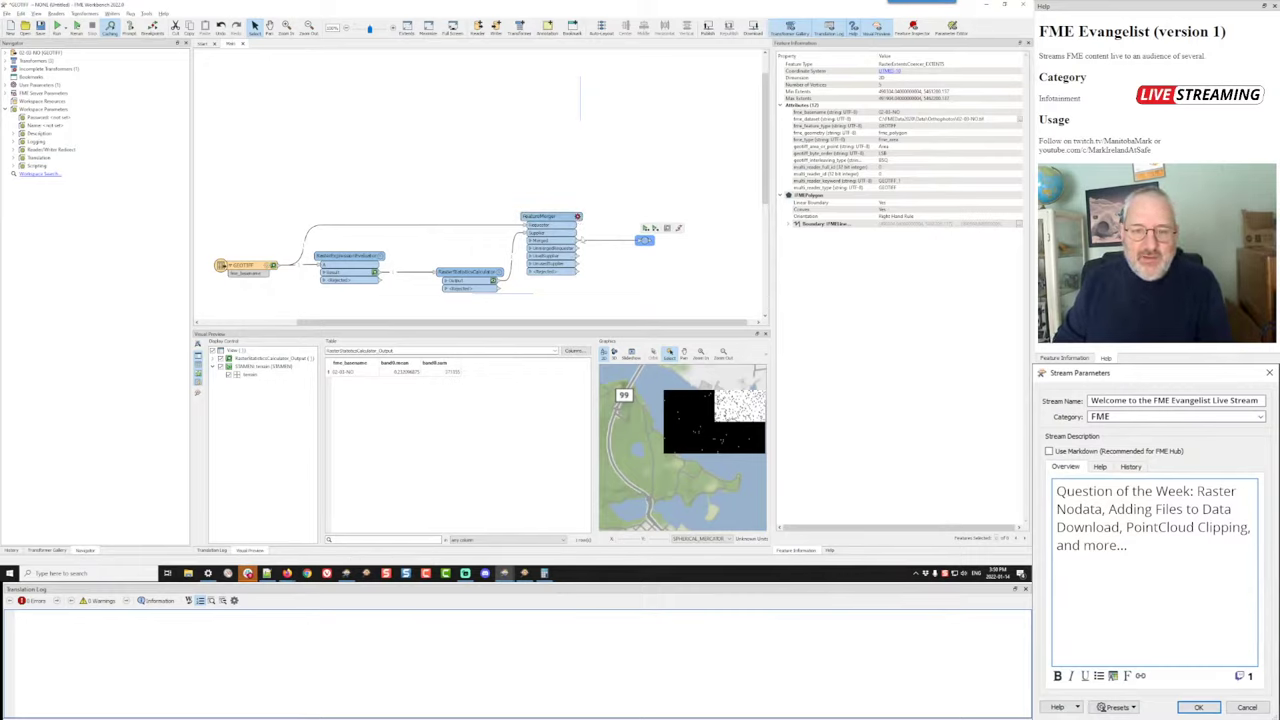
Set FeatureMerger Requestor and Supplier Join On to fme_basename, review Attribute Accumulation, and confirm
click(577, 217)
click(492, 174)
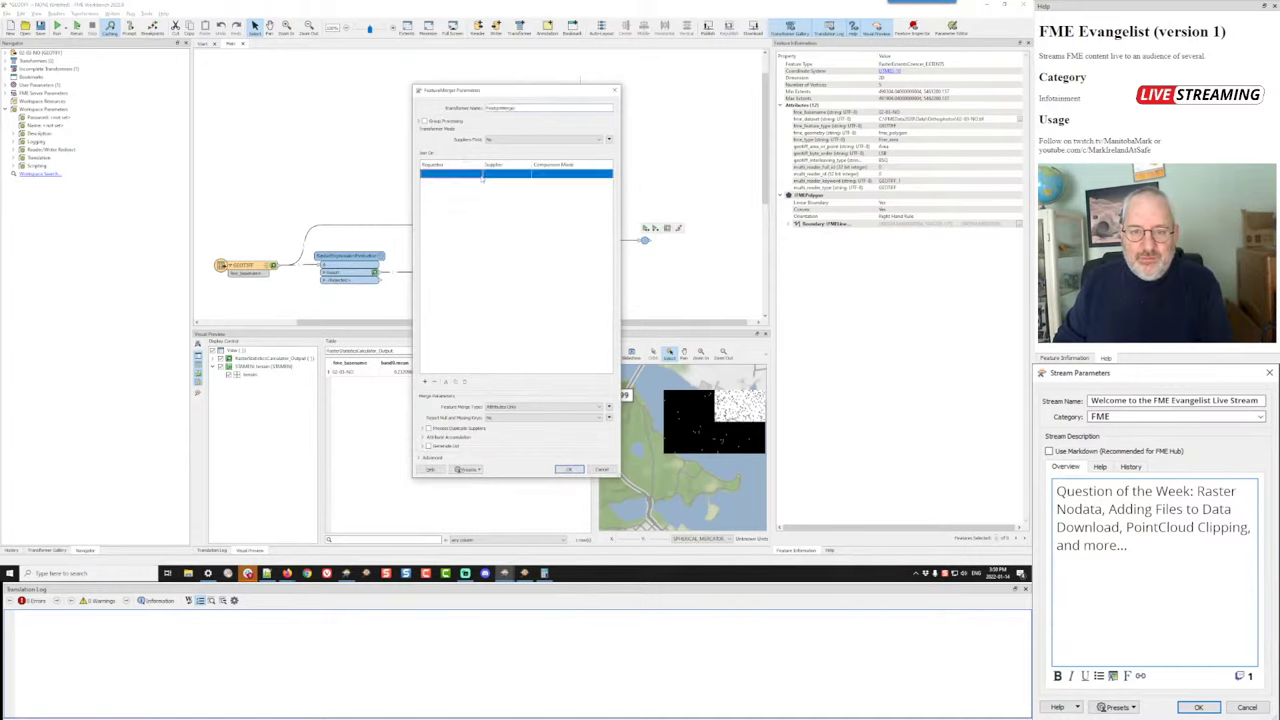
click(479, 174)
mouse_move(505, 184)
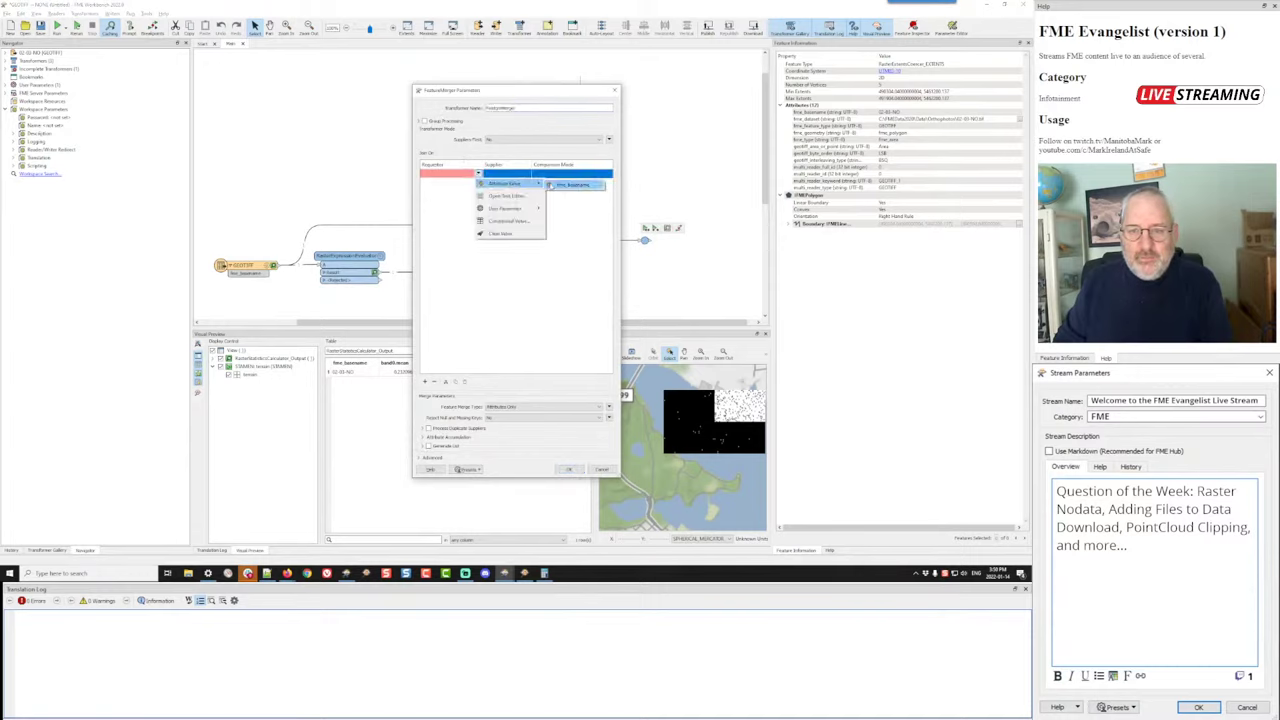
click(550, 185)
click(527, 174)
mouse_move(562, 185)
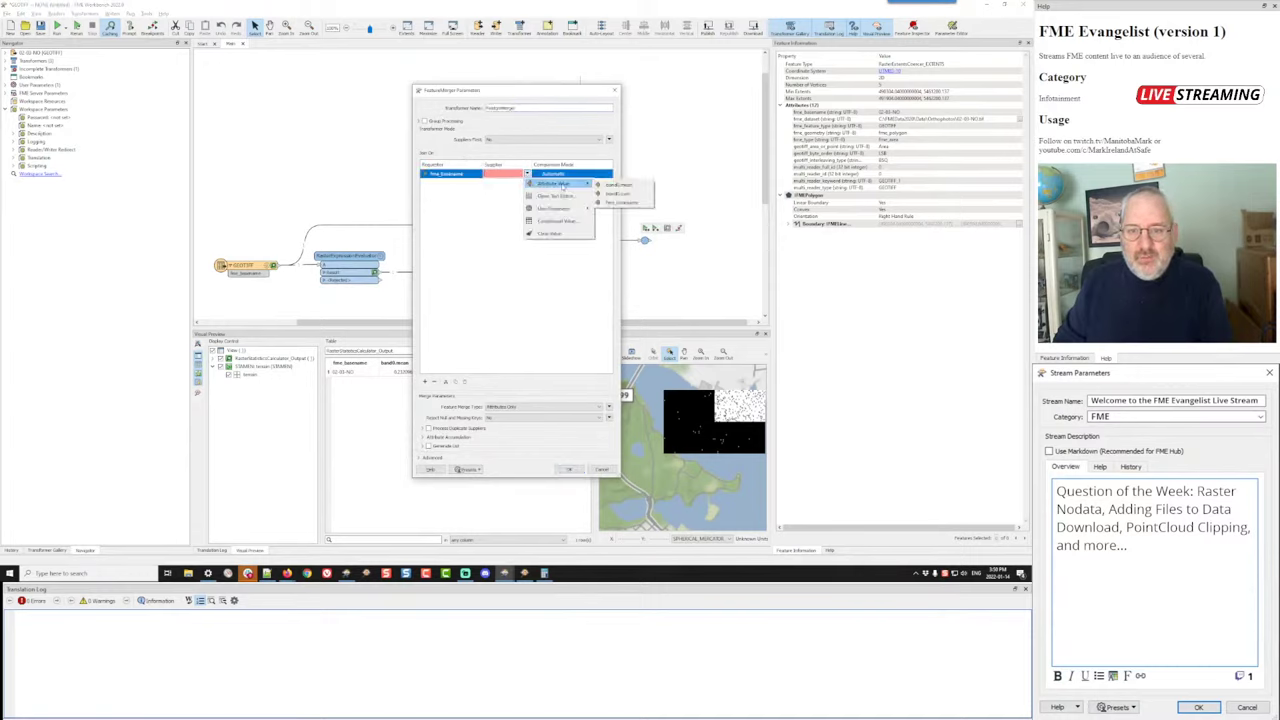
click(620, 197)
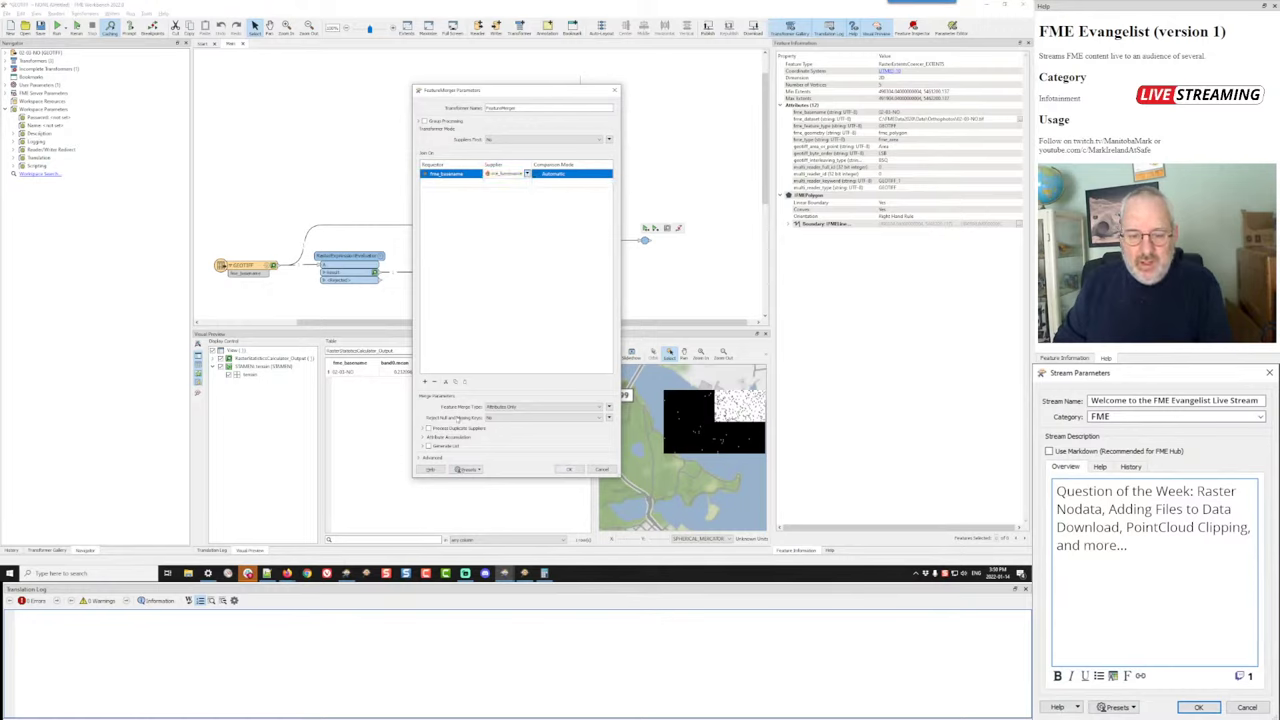
click(424, 437)
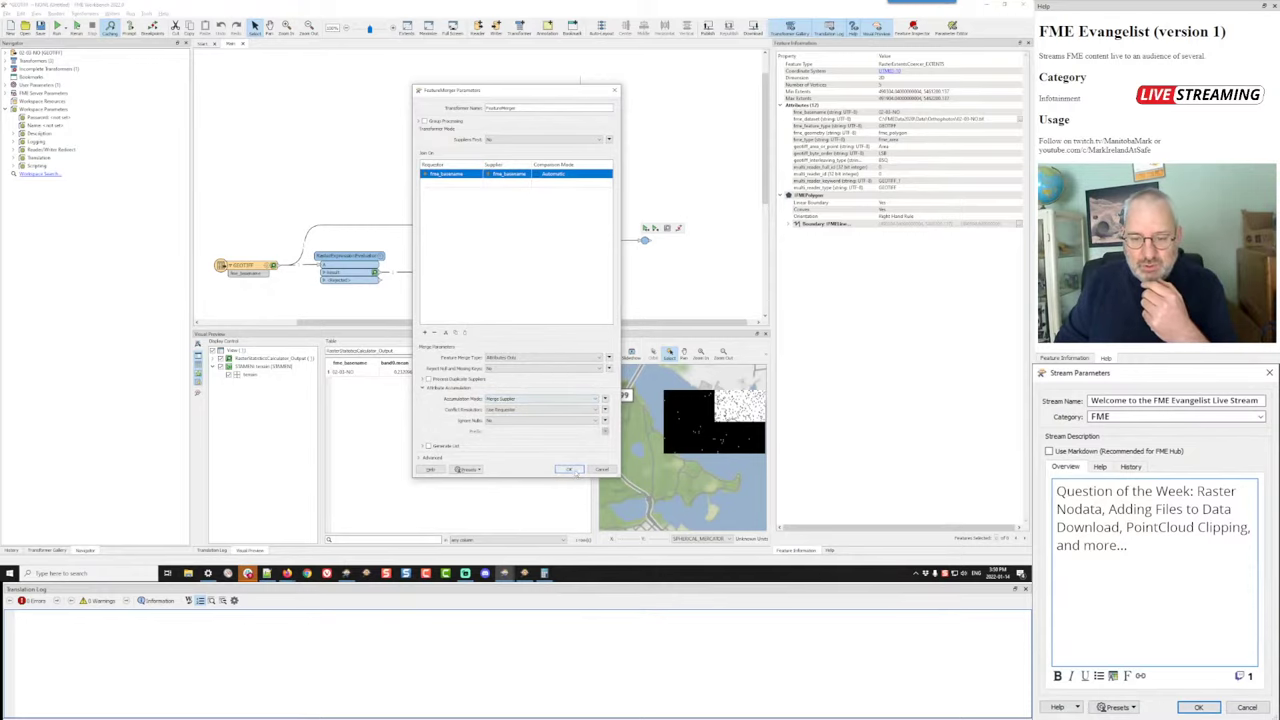
click(568, 469)
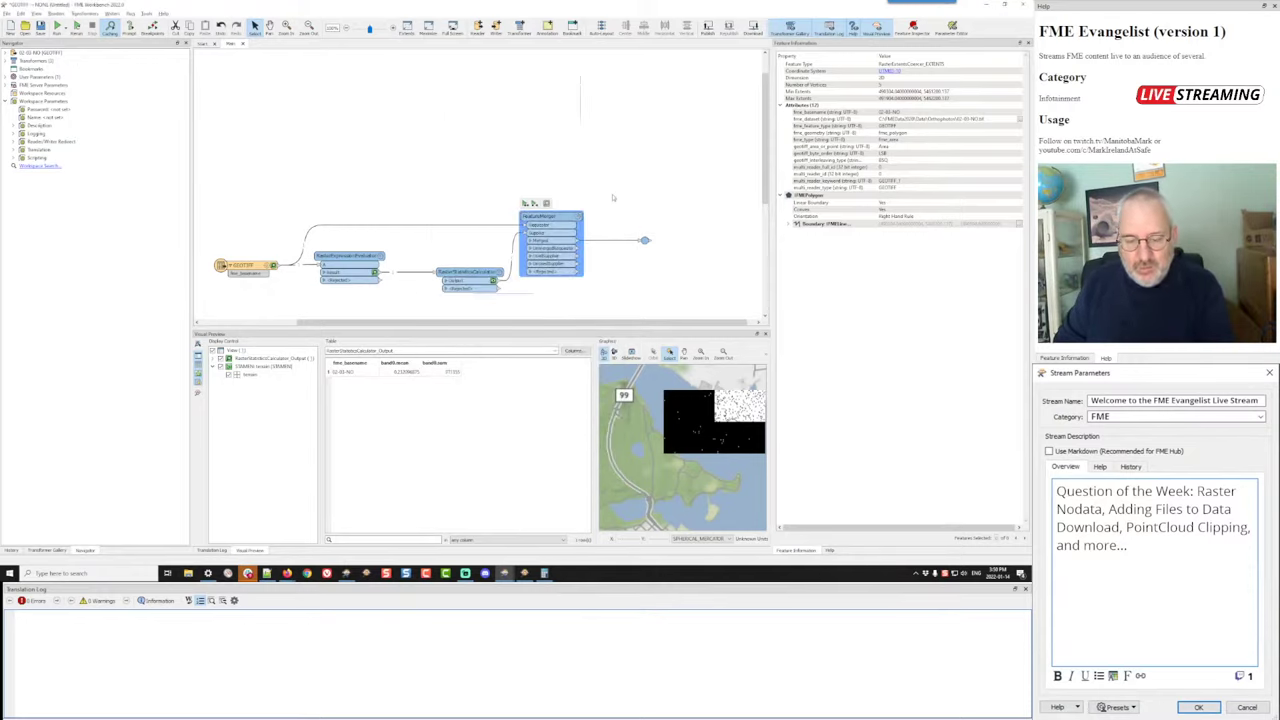
Run the workspace and inspect the merged Junction_Output raster's band mean and sum attributes
key(ctrl+r)
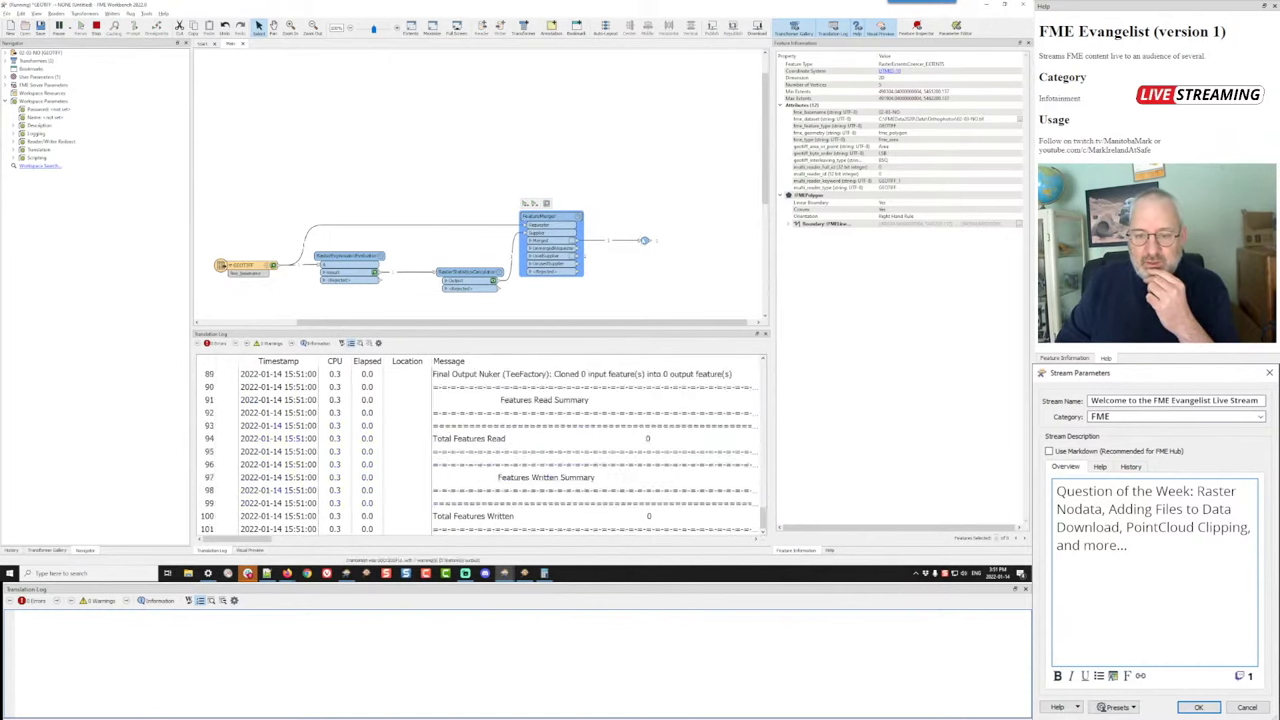
click(667, 228)
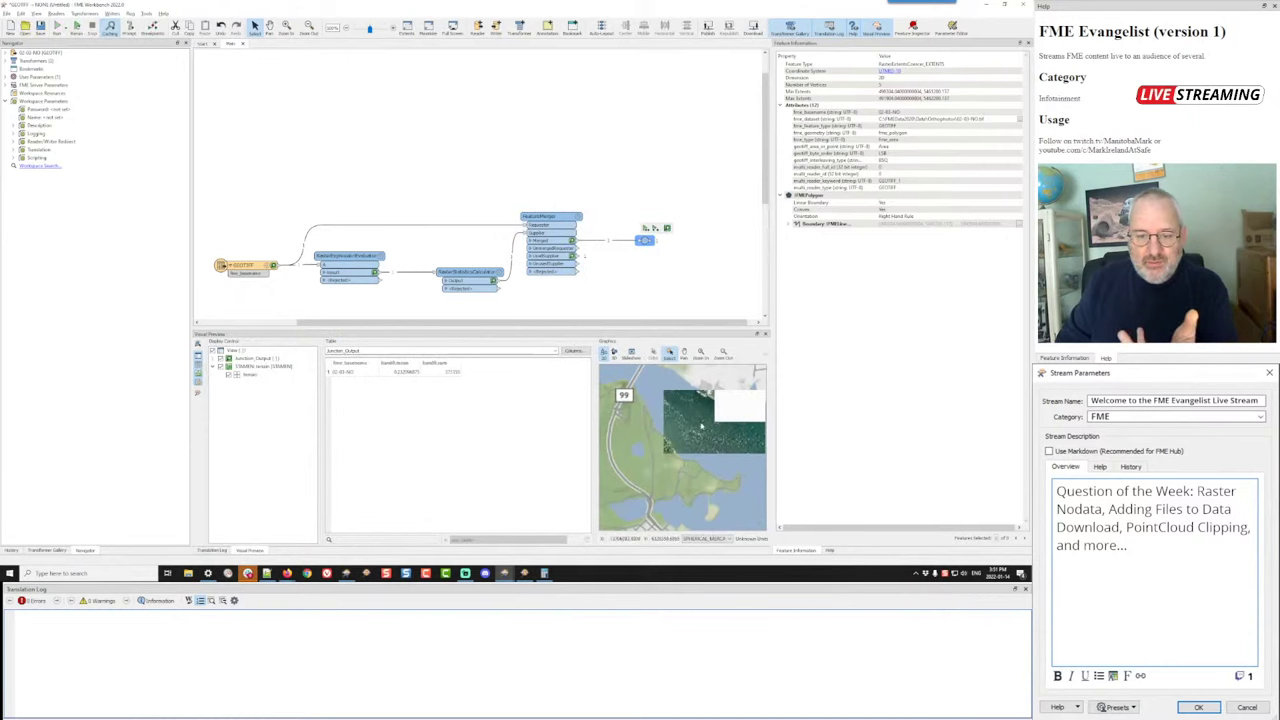
click(403, 373)
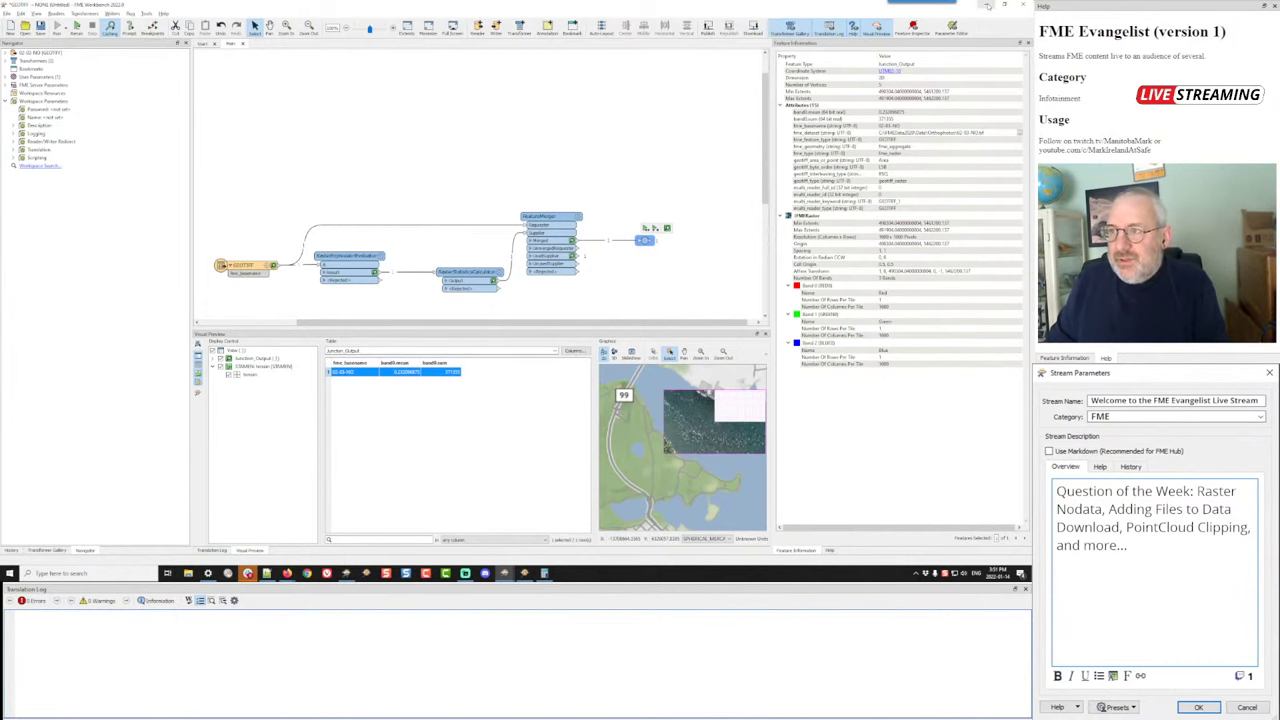
Minimise FME Workbench, the calculator and FME Data Inspector to reveal the forum
click(987, 5)
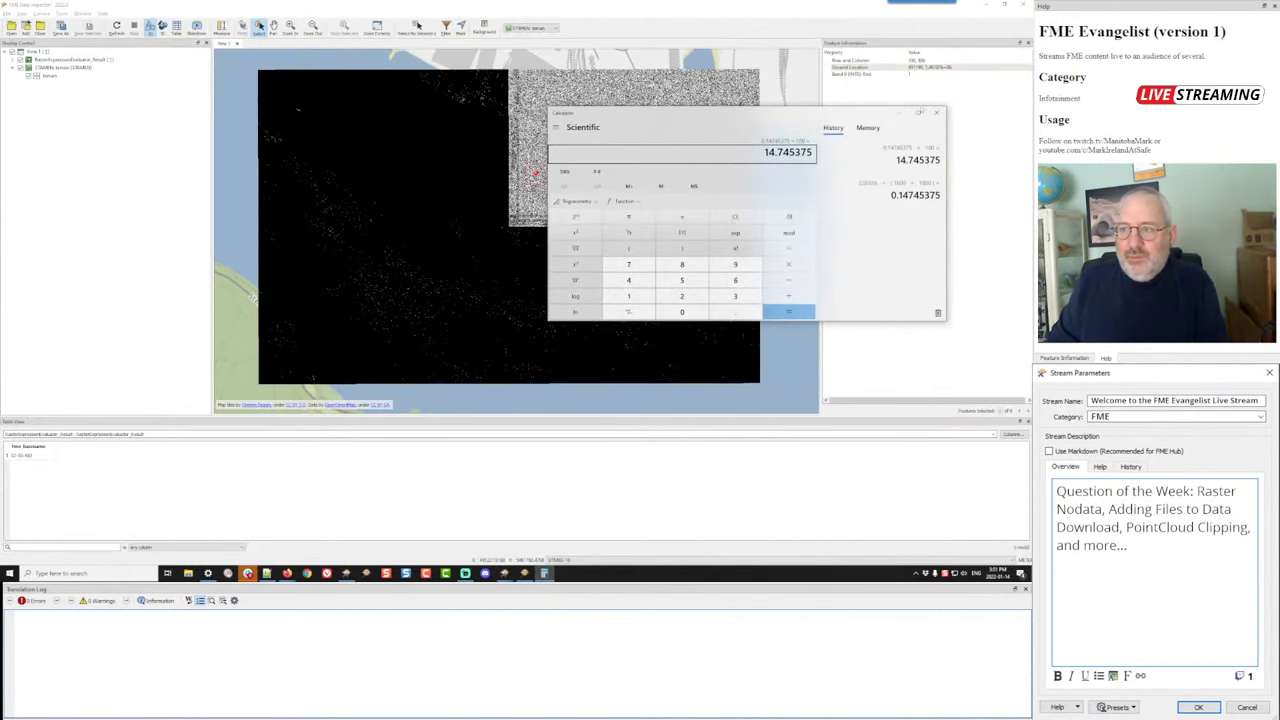
click(901, 113)
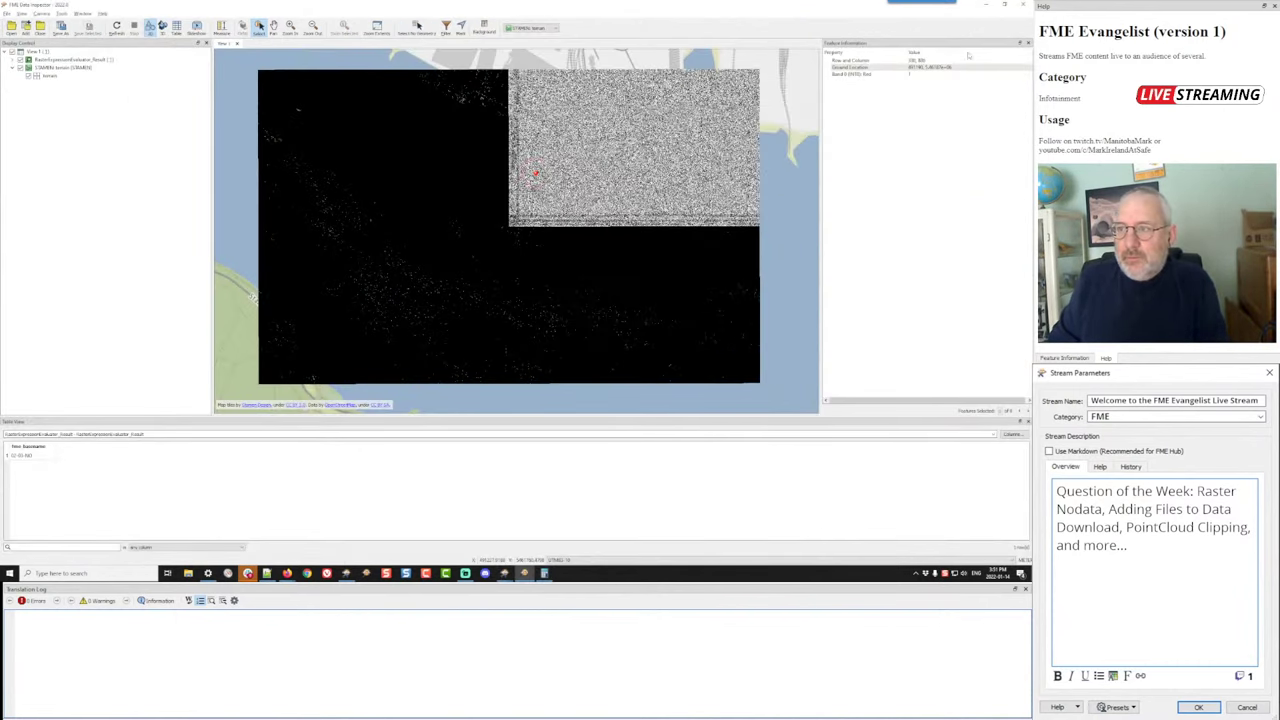
click(985, 6)
Compare the forum tabs, then scroll the point cloud clipping question to its search-envelope answer
scroll(730, 201, up, 10)
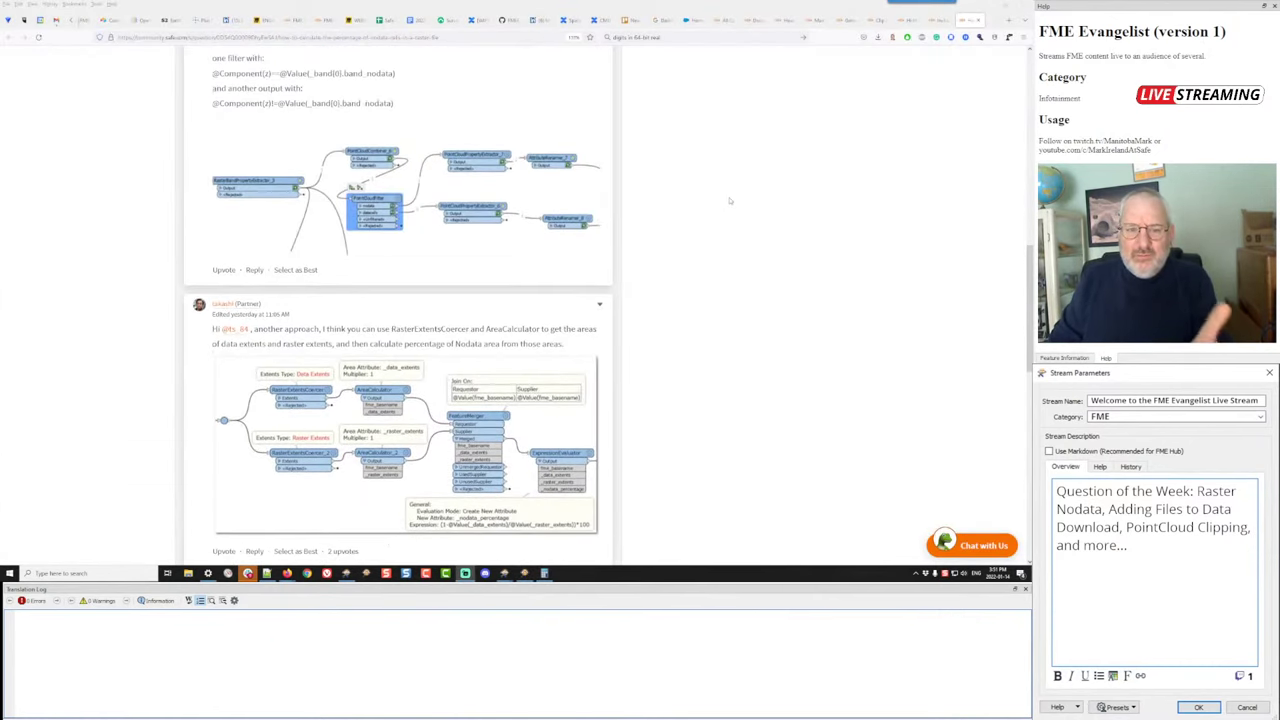
scroll(730, 201, up, 3)
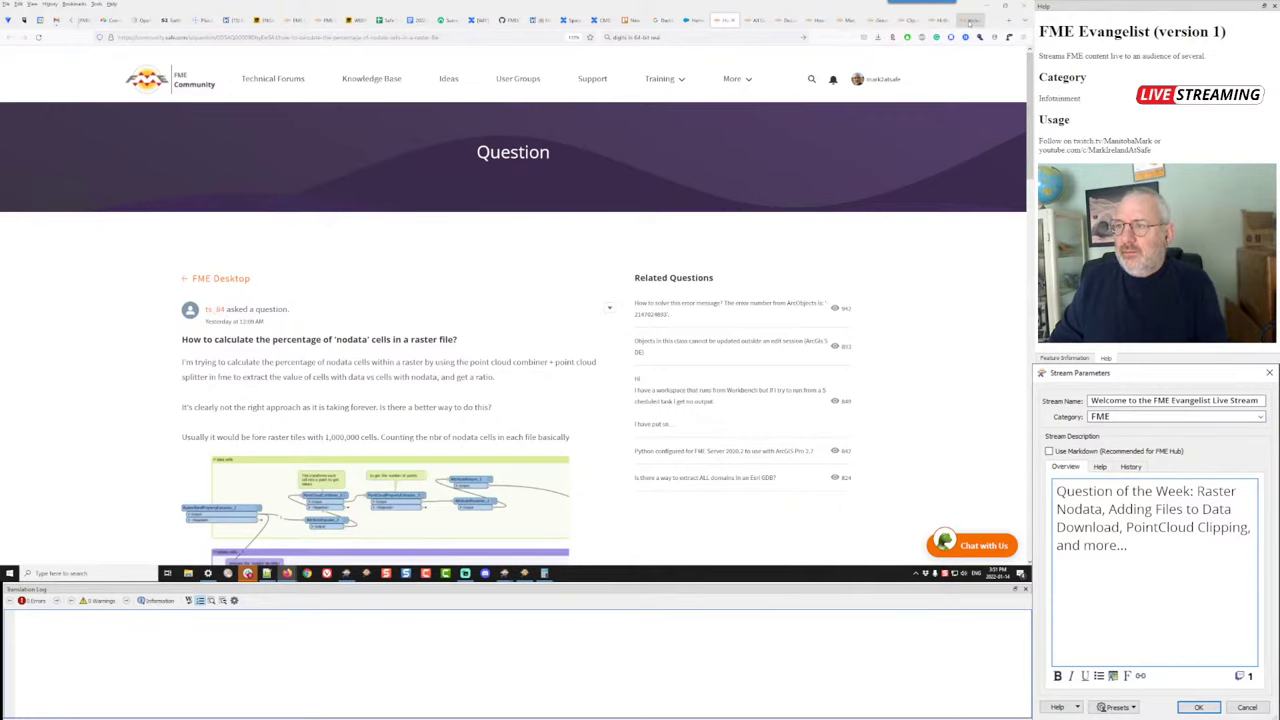
click(879, 22)
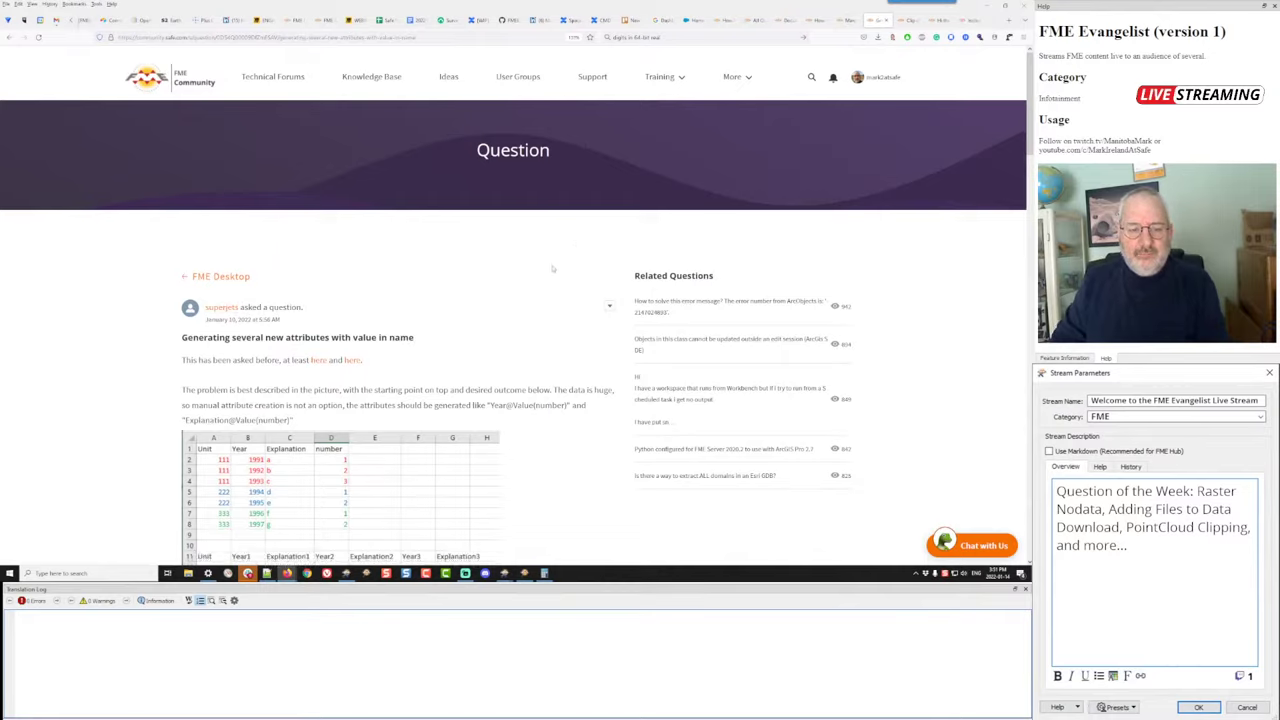
scroll(554, 268, down, 4)
scroll(554, 268, up, 1)
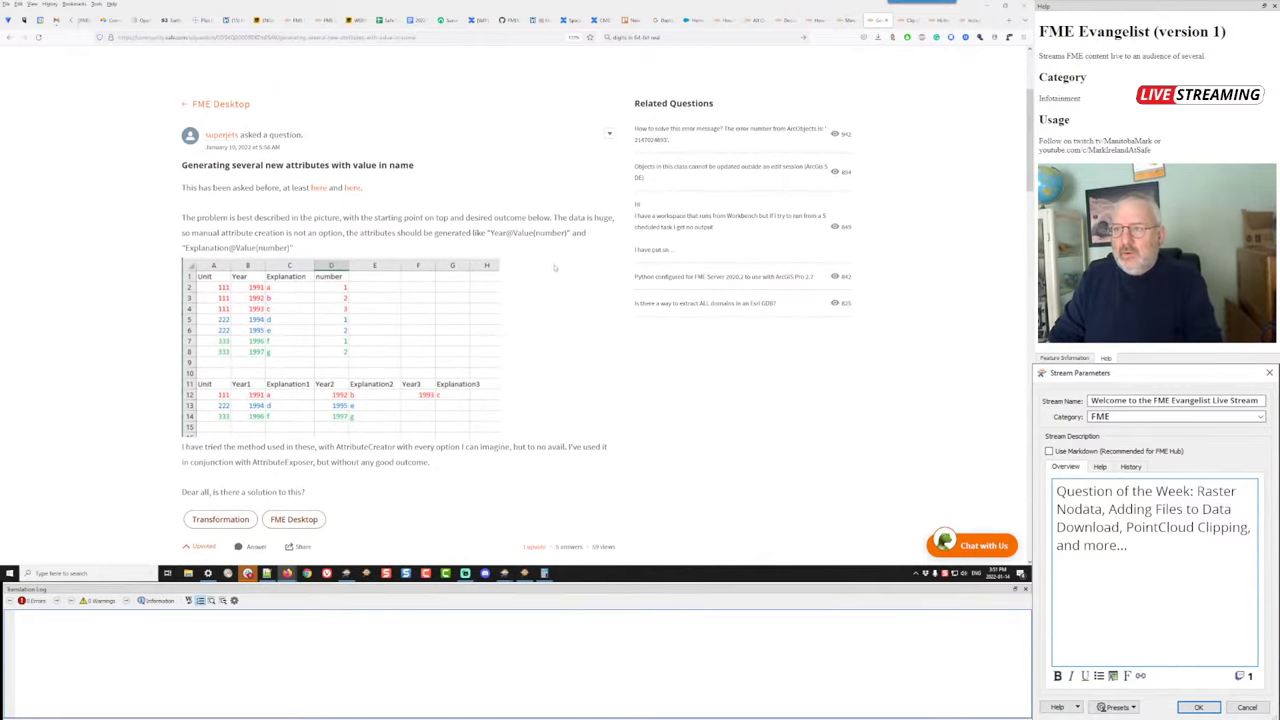
click(907, 21)
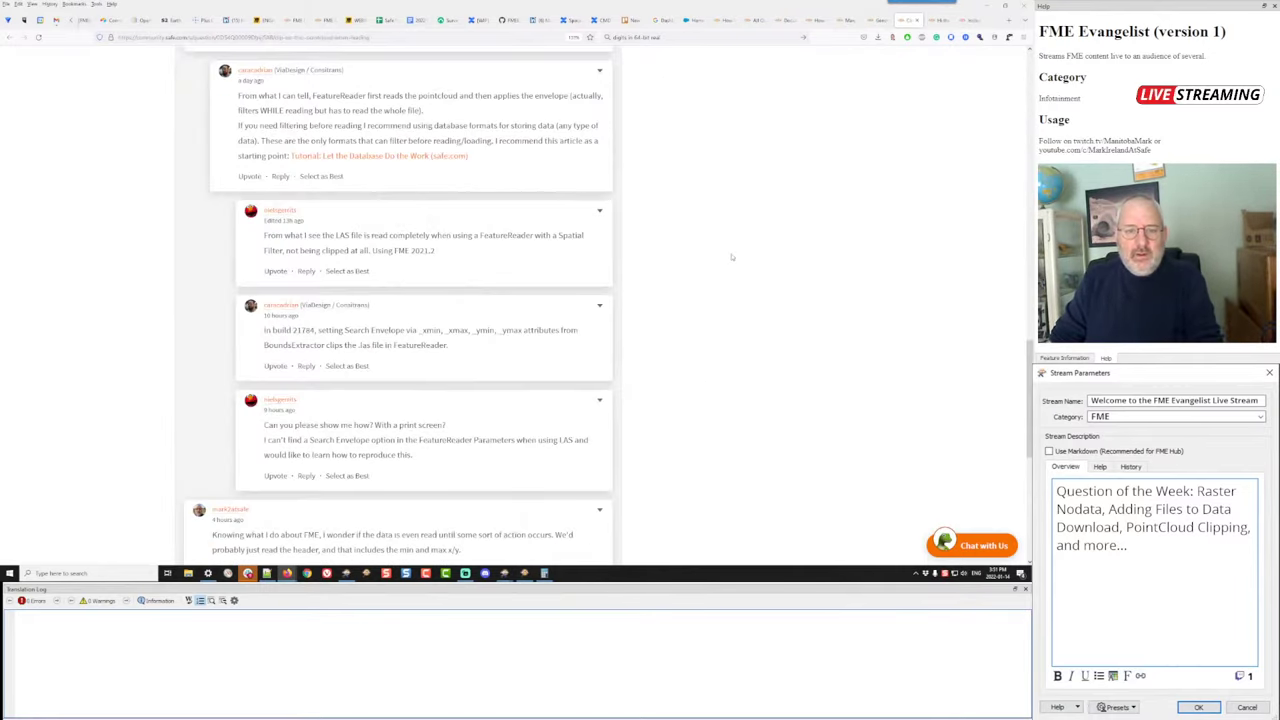
scroll(731, 257, up, 15)
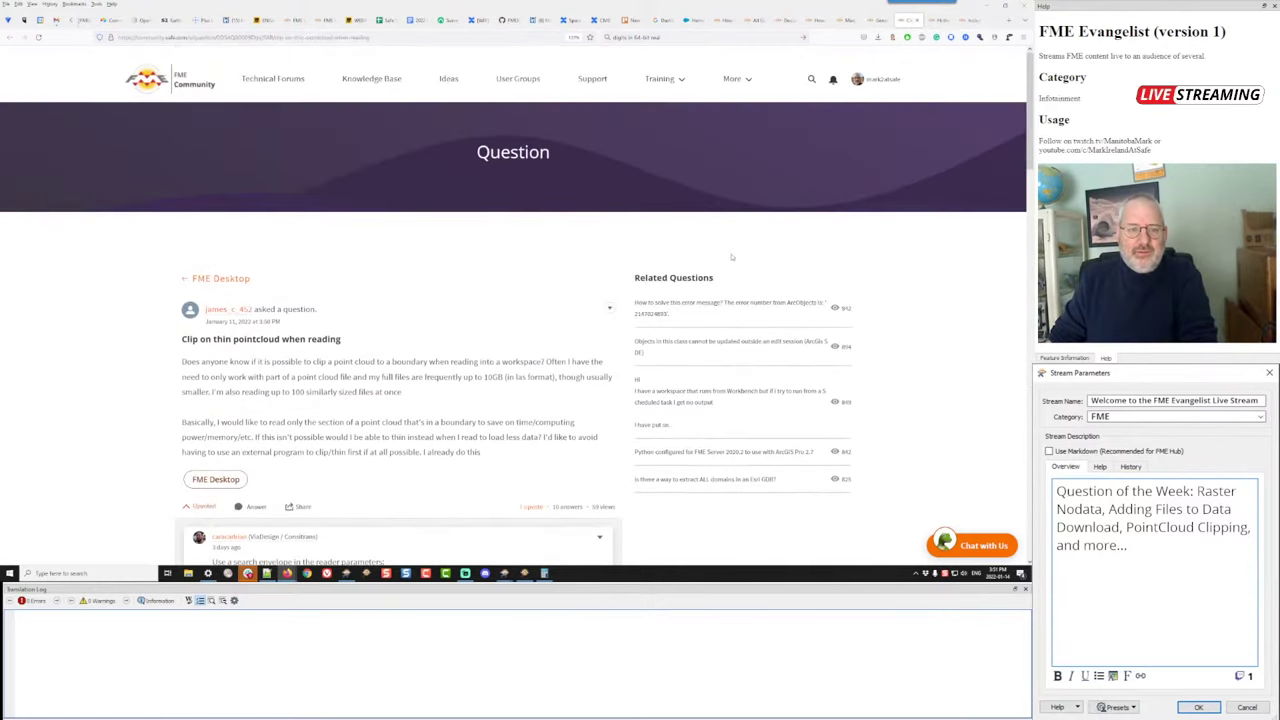
scroll(731, 257, down, 1)
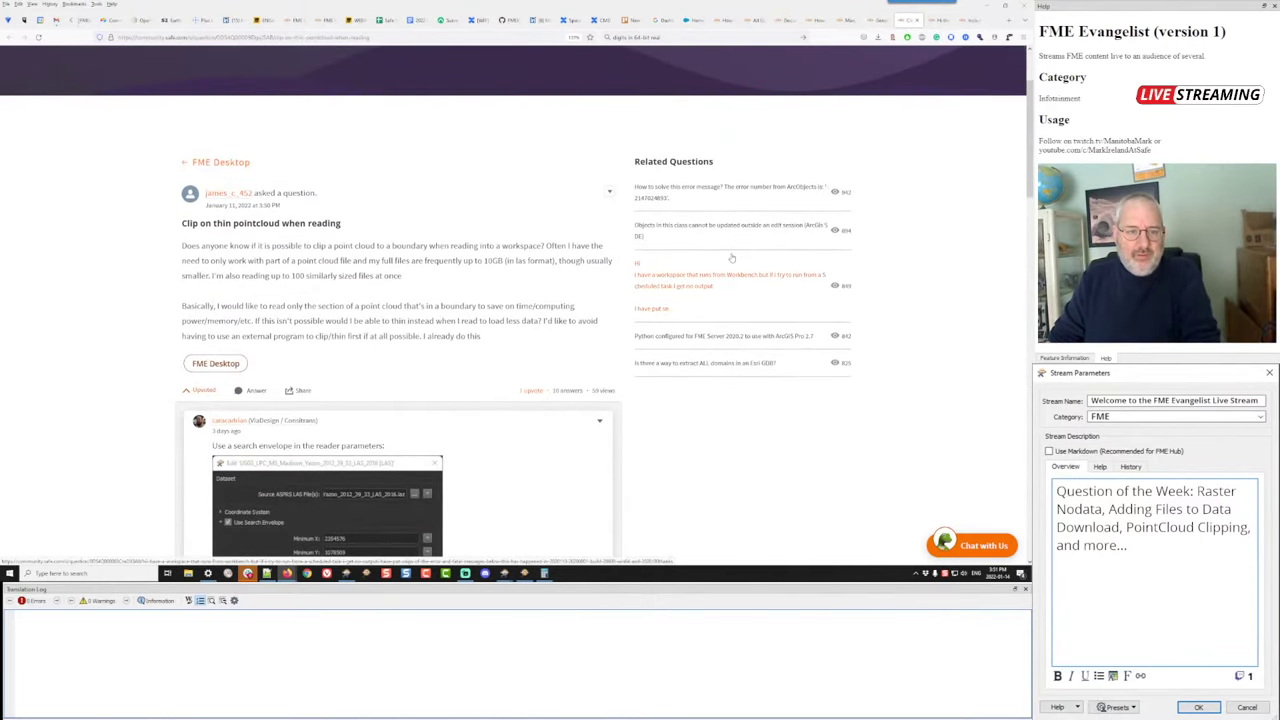
scroll(731, 257, down, 1)
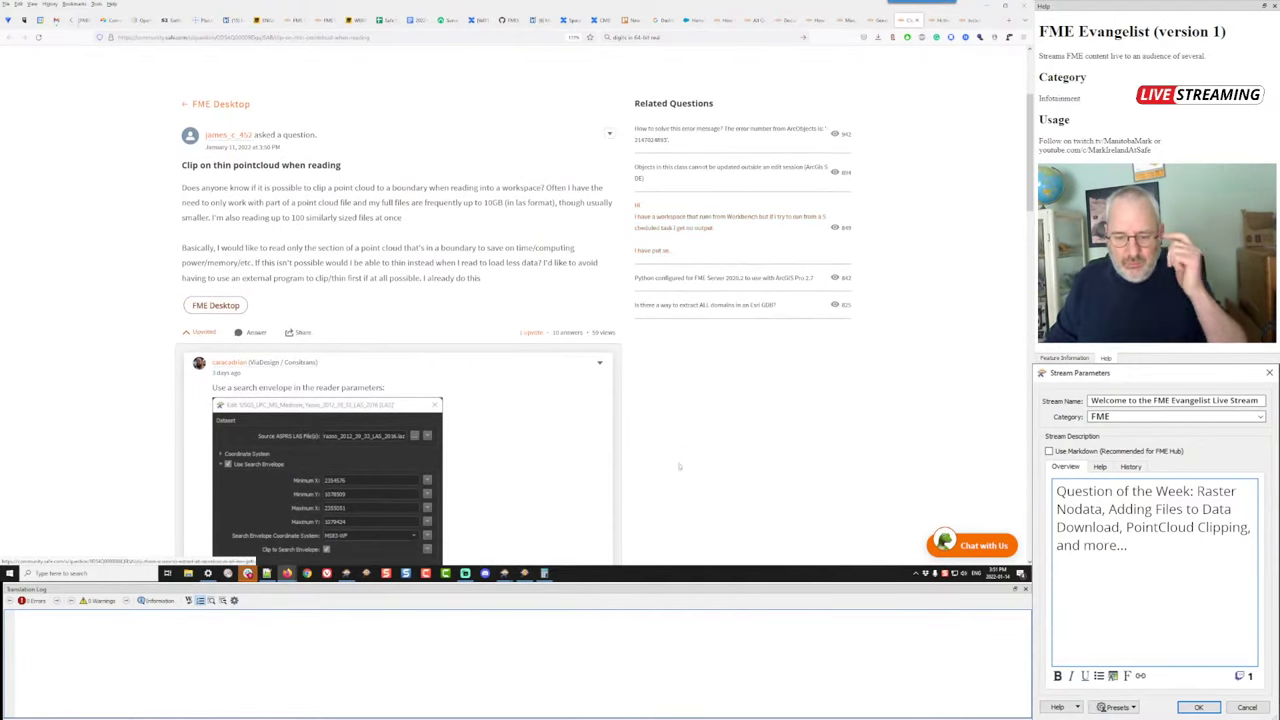
Save the GeoTIFF workspace as NoDataCounter.fmw in Documents\FME\Workspaces
mouse_move(505, 578)
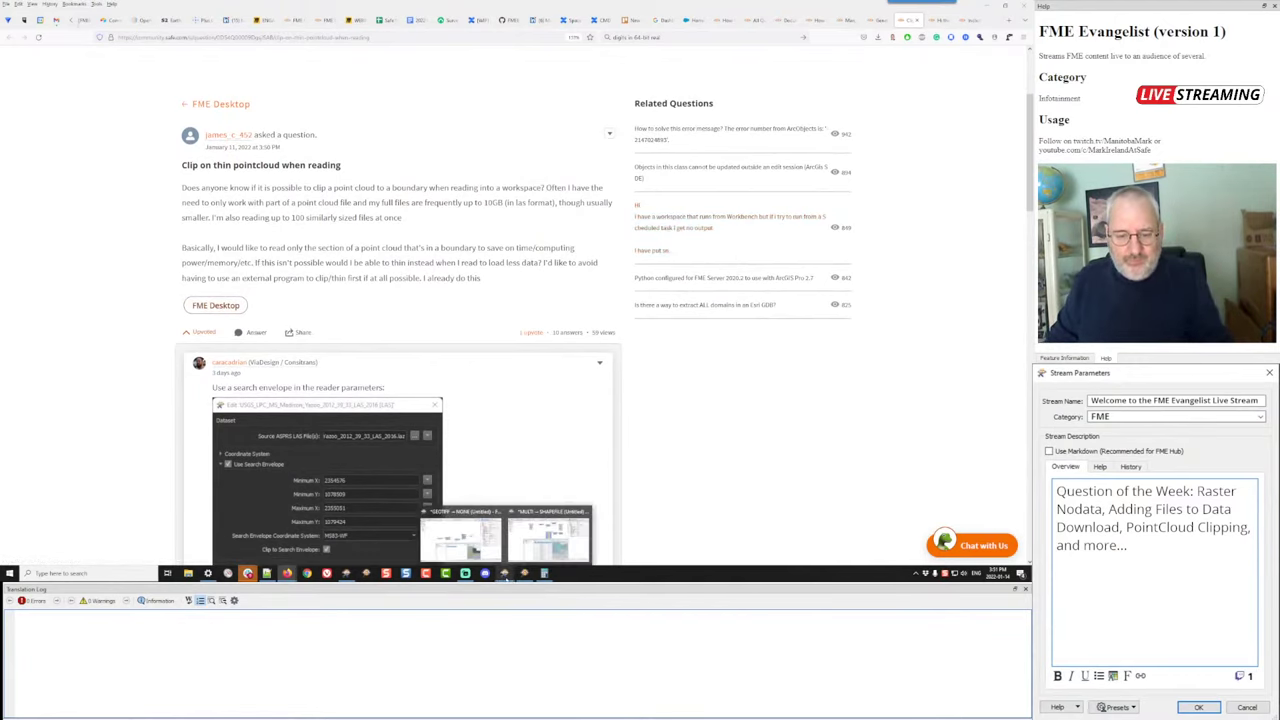
click(460, 535)
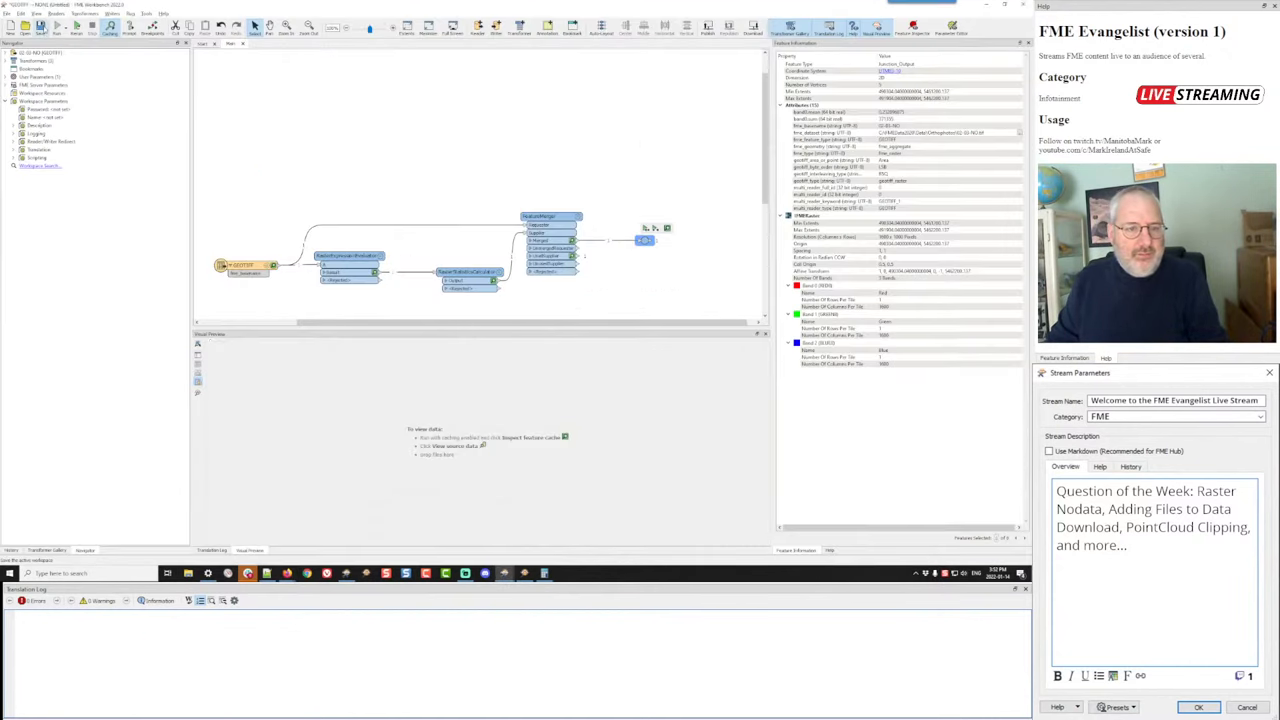
click(41, 27)
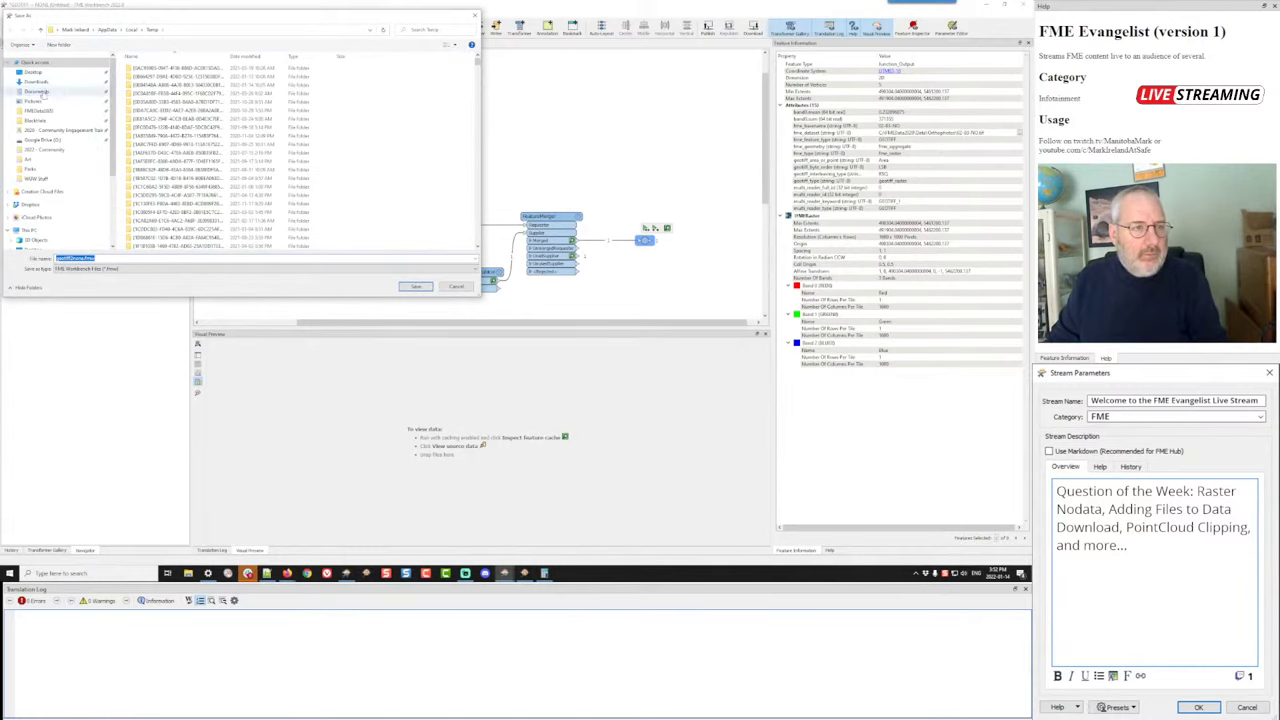
click(46, 92)
double_click(140, 103)
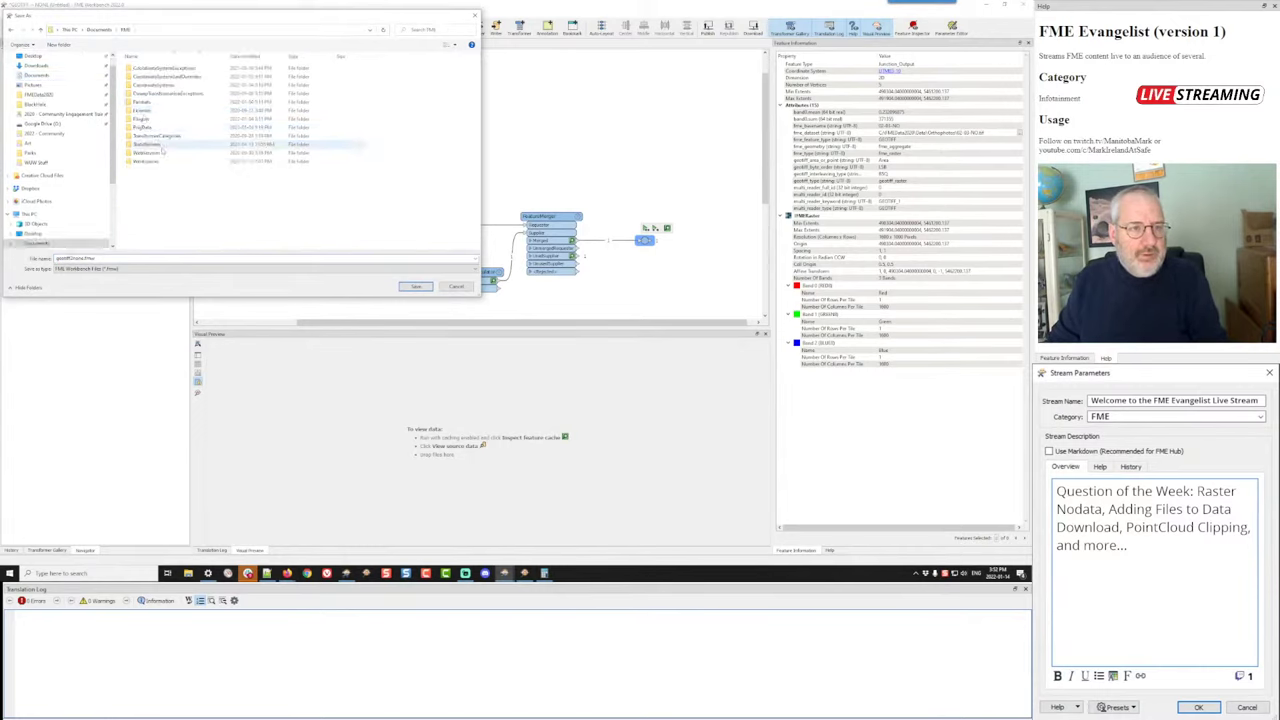
double_click(152, 161)
click(127, 258)
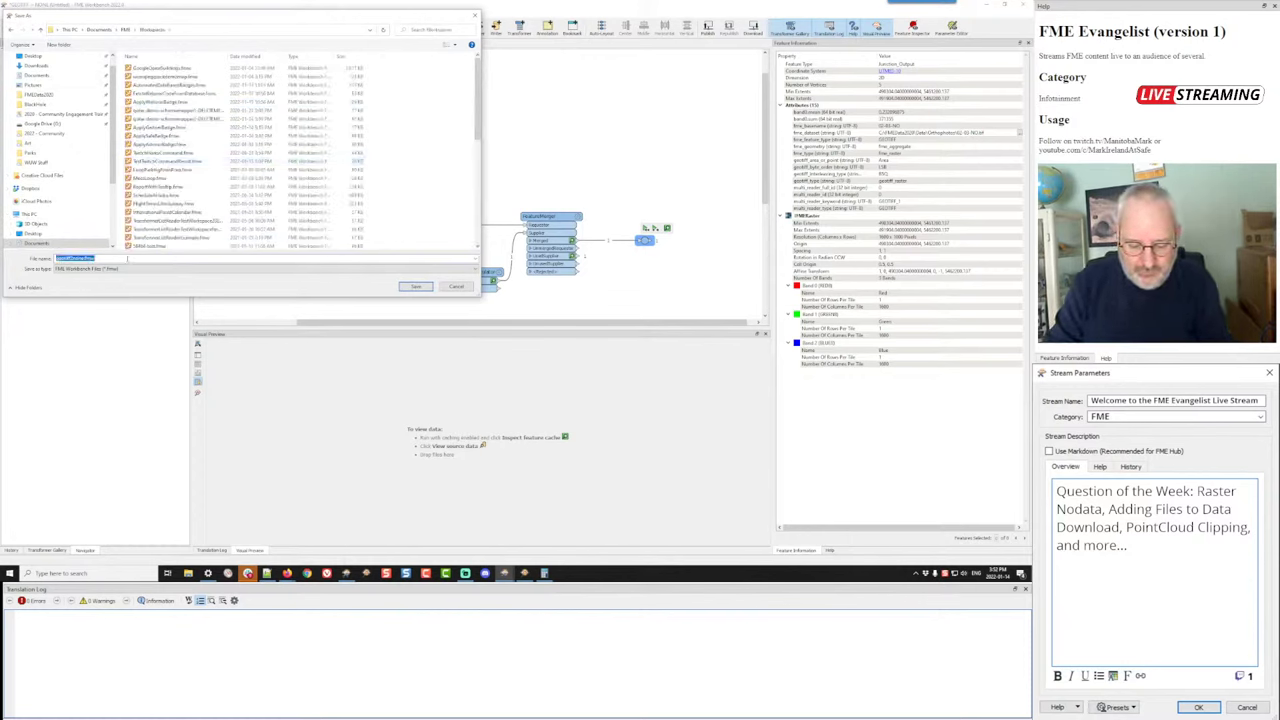
text(MasterN)
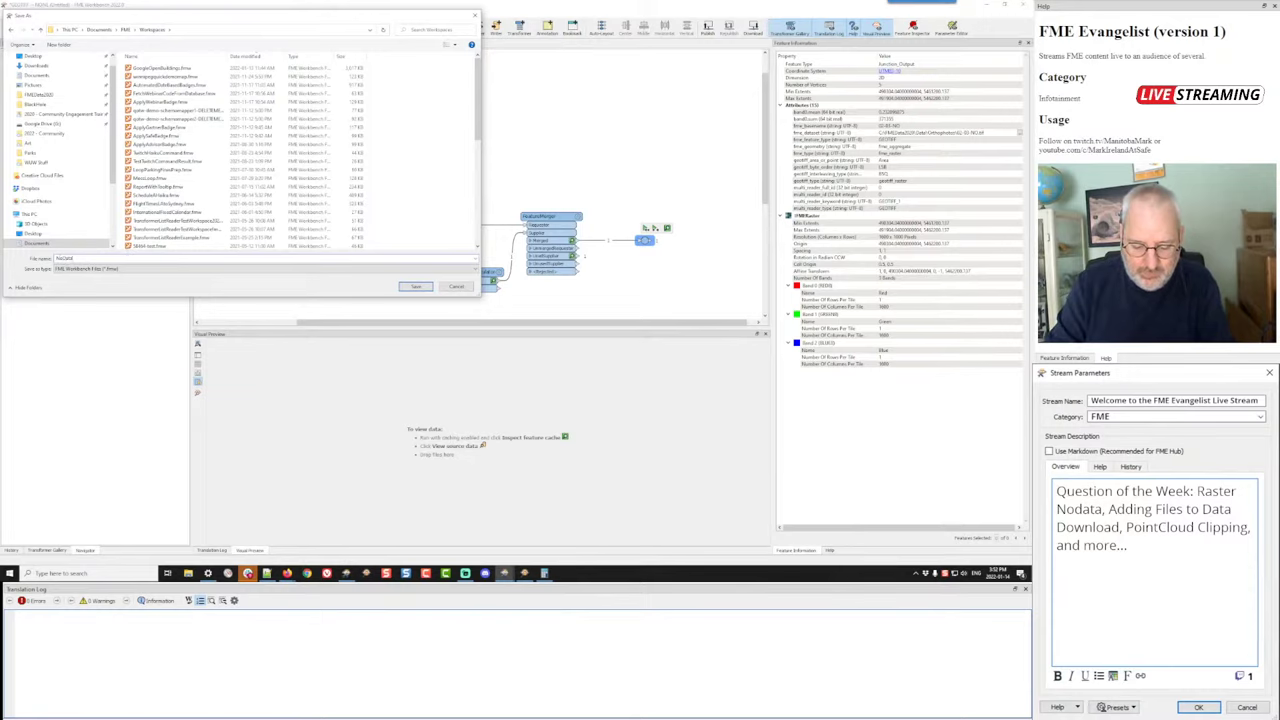
text(odata)
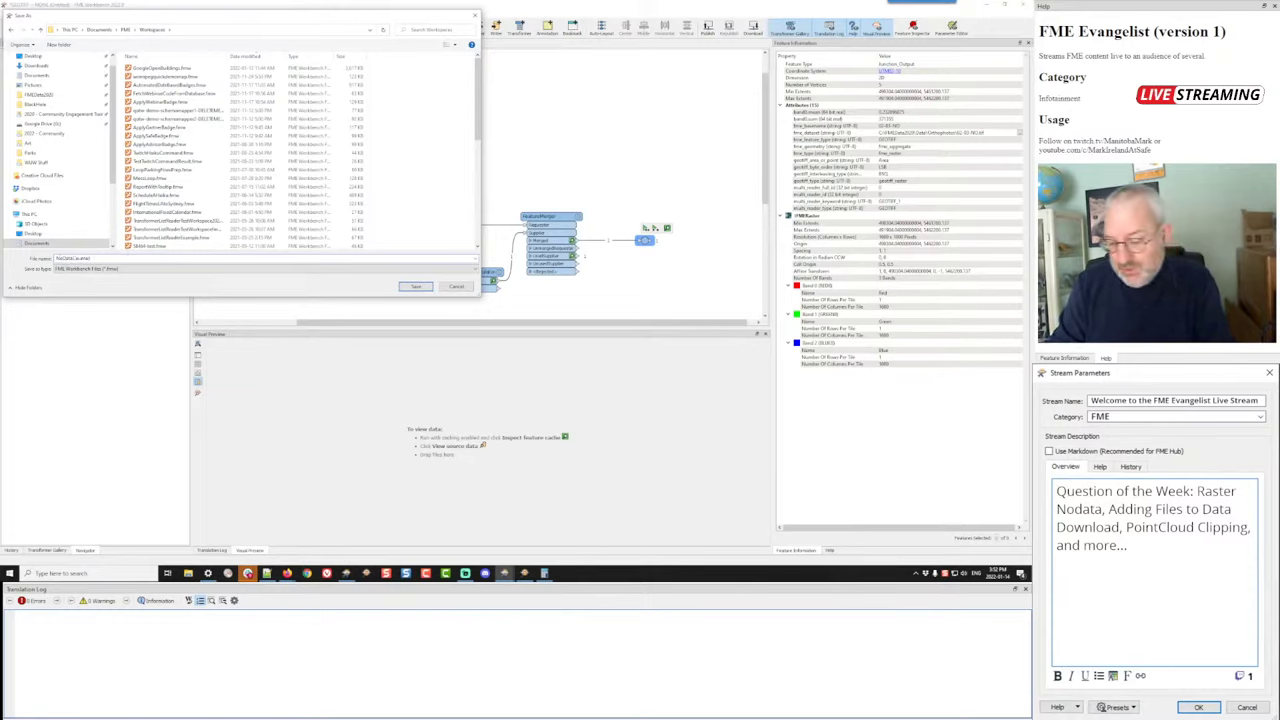
key(Return)
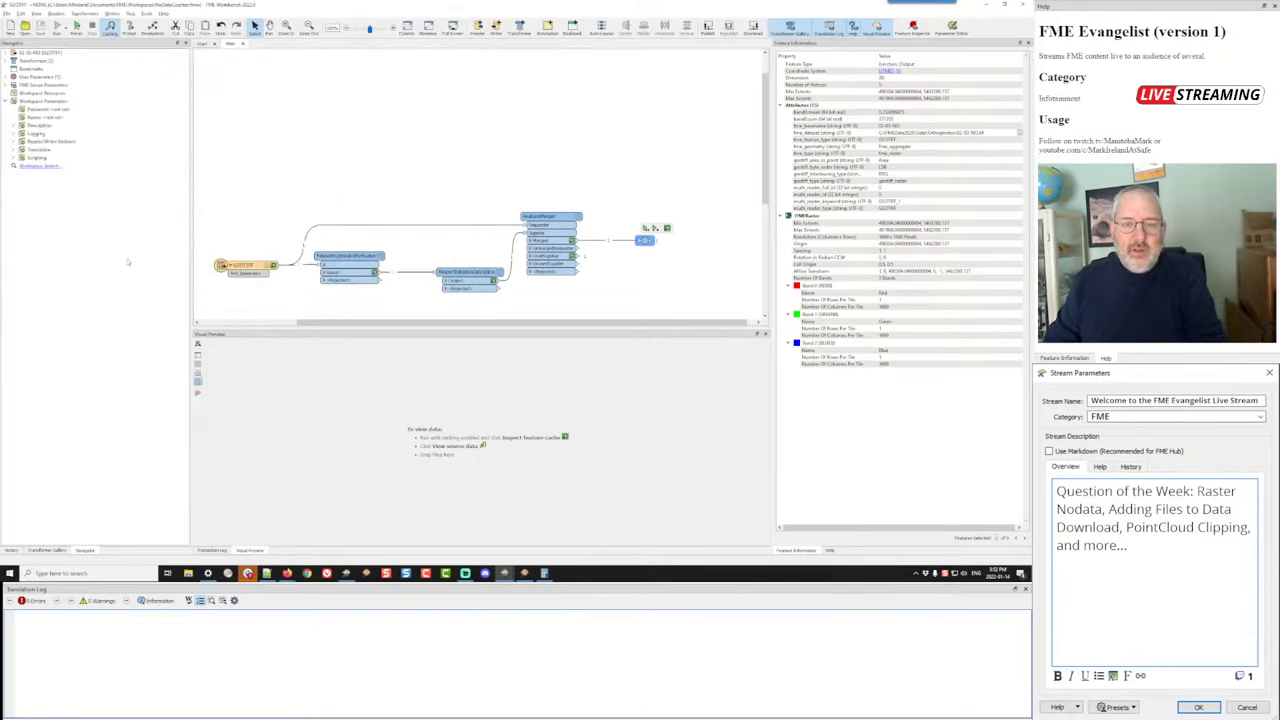
Close the NoDataCounter workspace, start a blank workspace, and open the Readers menu
click(245, 47)
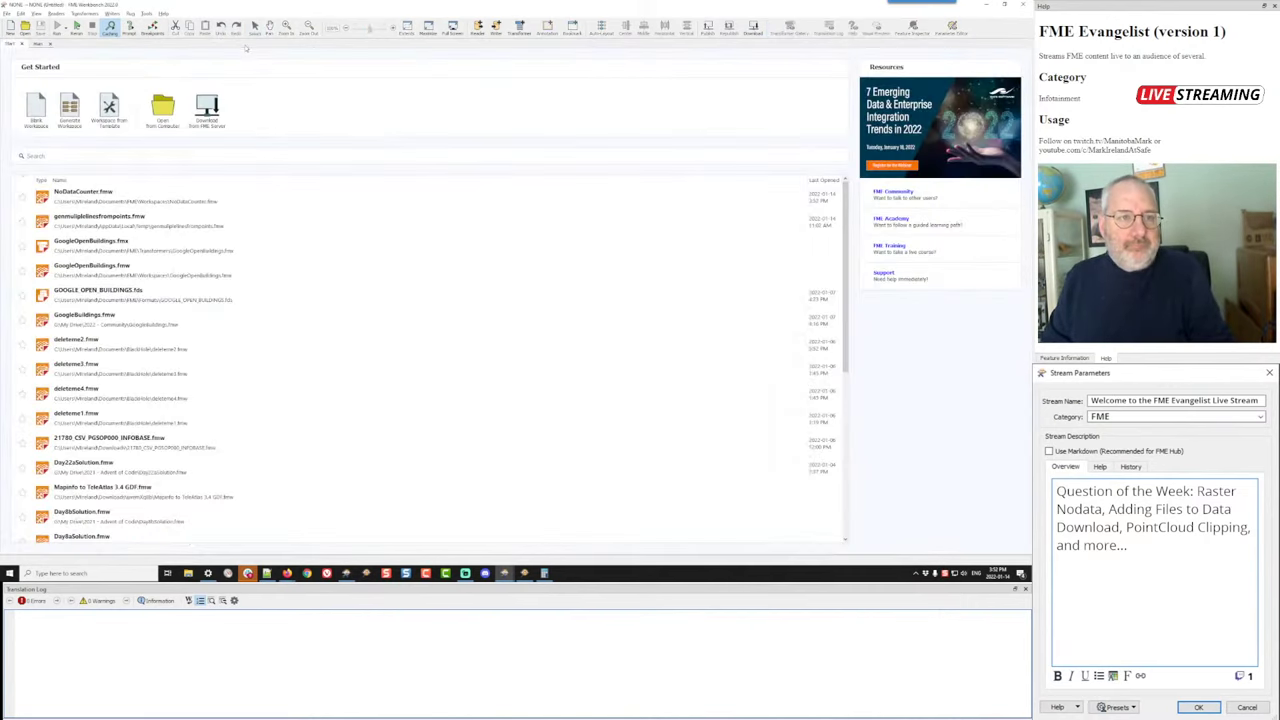
click(40, 44)
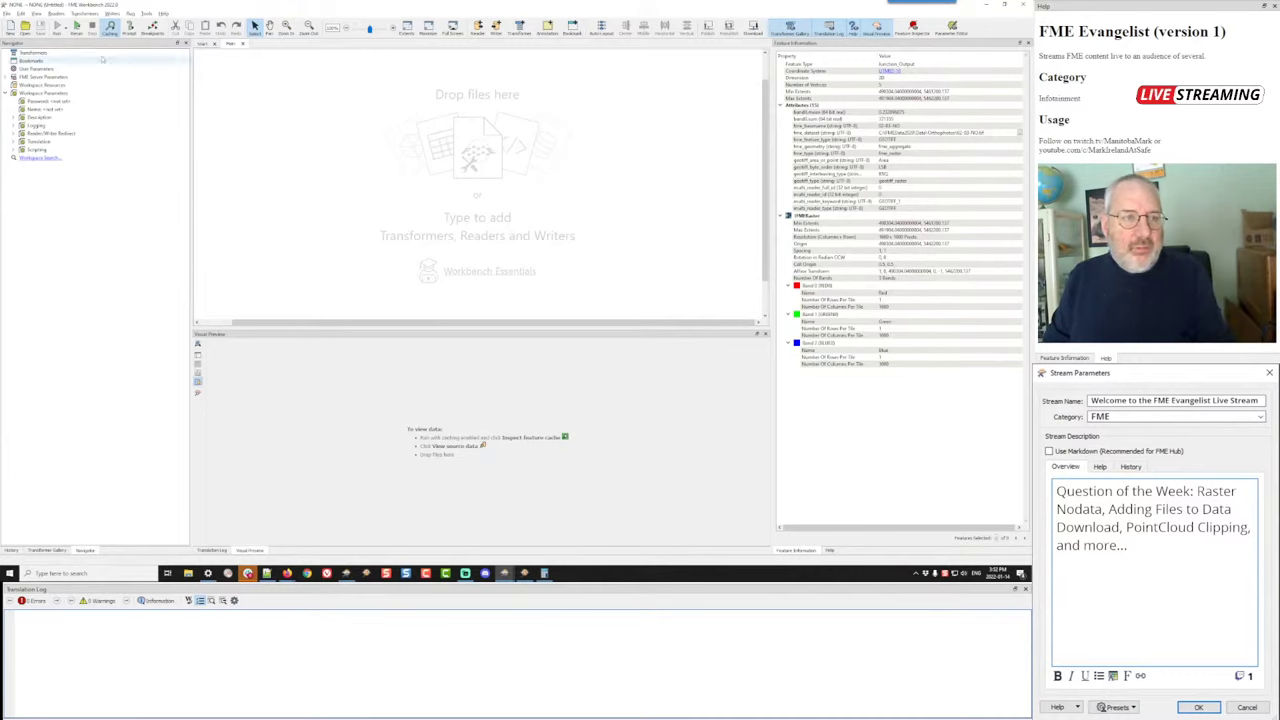
click(56, 13)
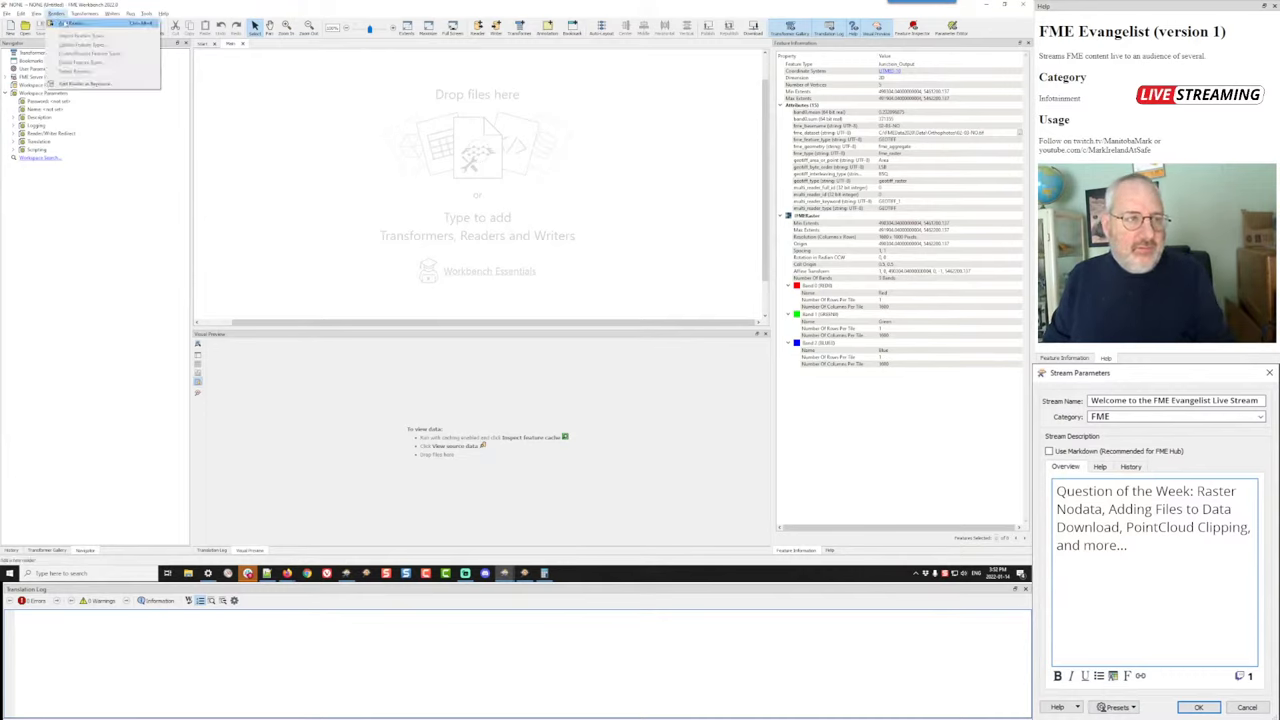
Add a reader with format LAS, selecting all four LAZ files in Data\PointClouds
click(72, 22)
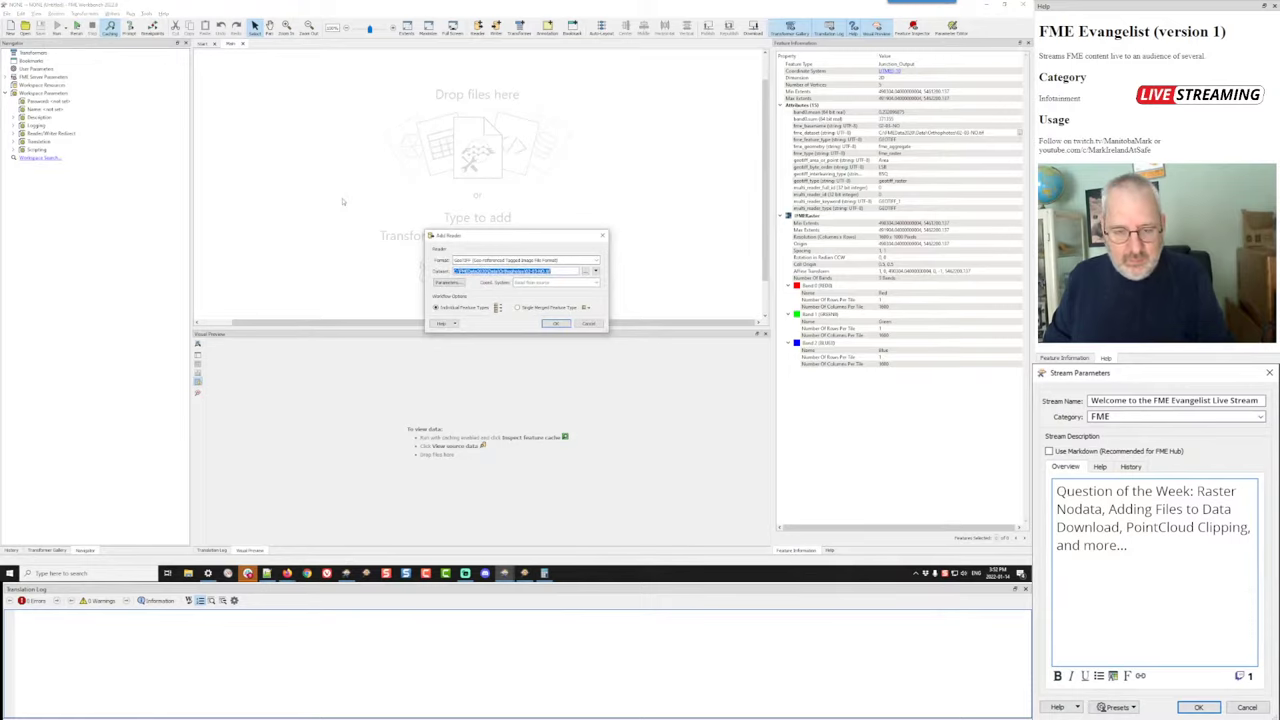
key(shift+Tab)
text(las)
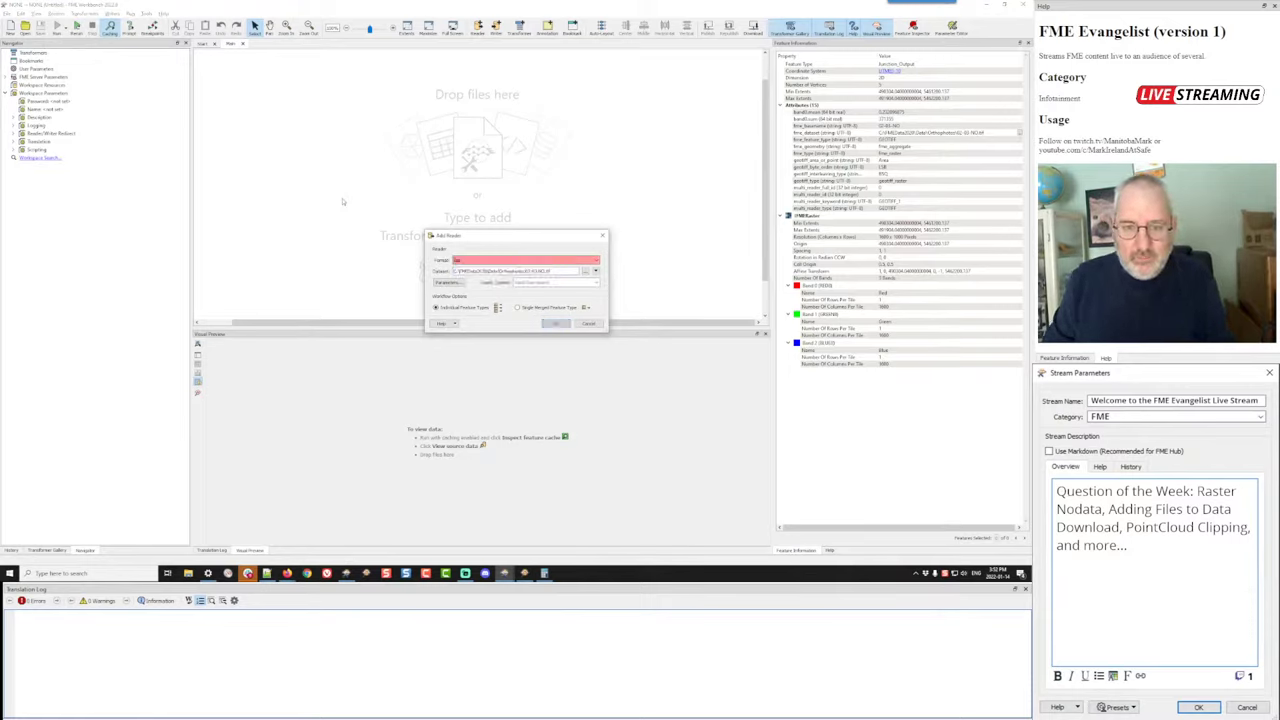
key(Tab)
click(585, 271)
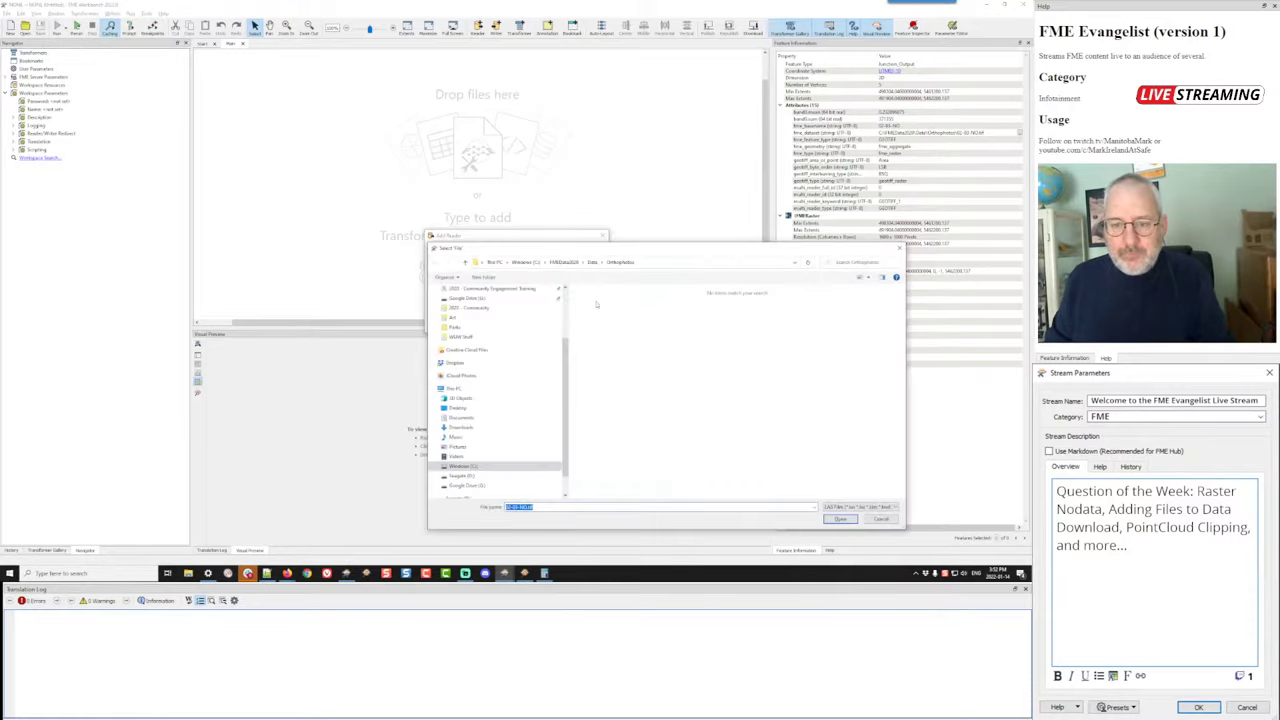
click(593, 262)
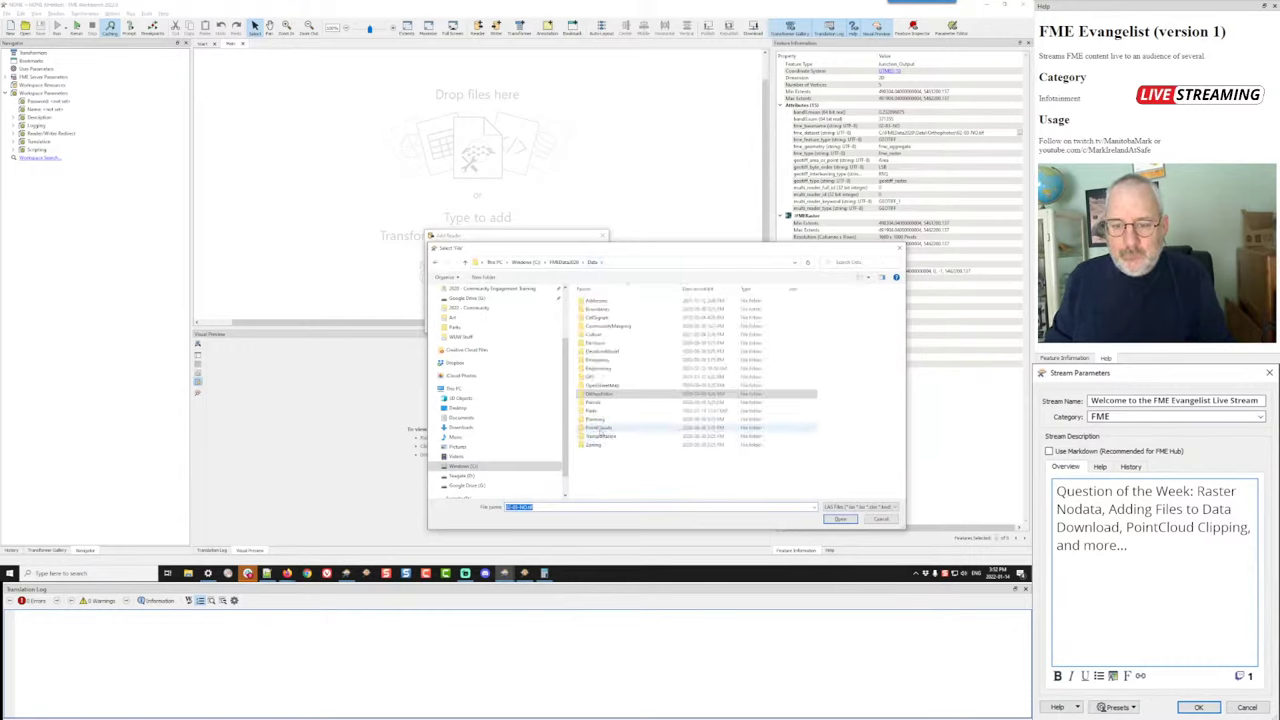
double_click(600, 428)
click(605, 300)
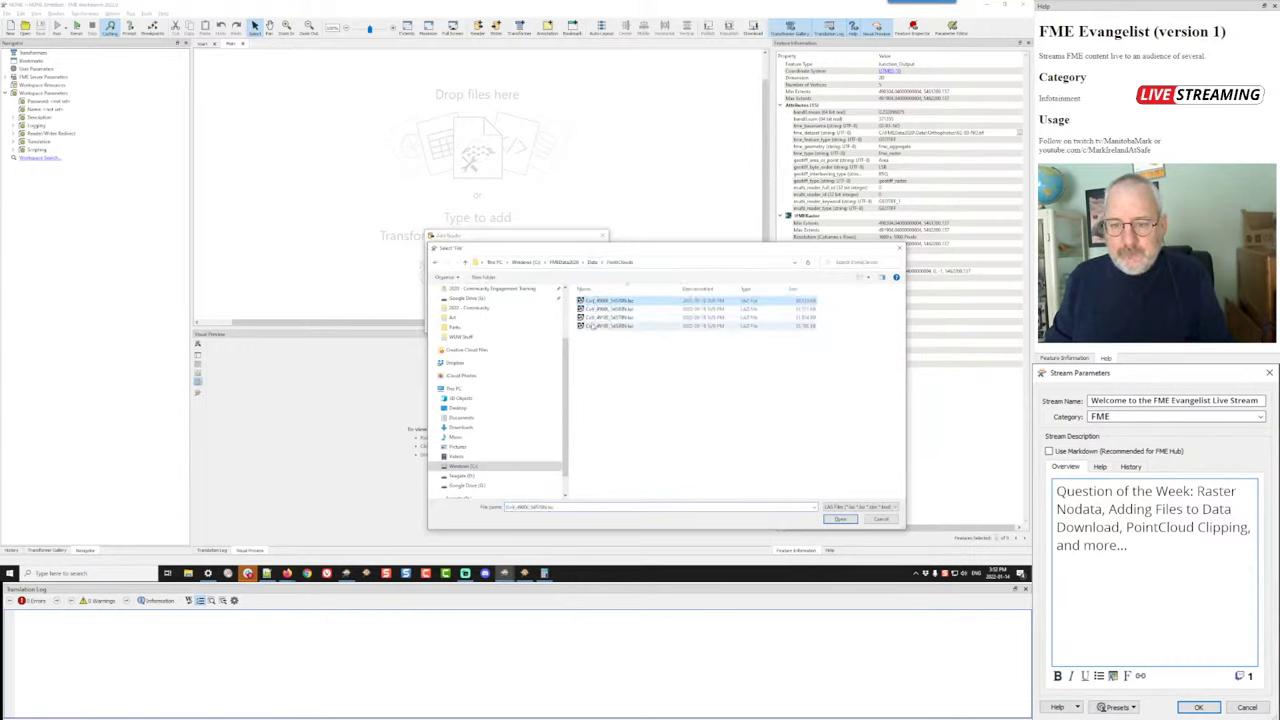
shift+click(592, 325)
click(840, 519)
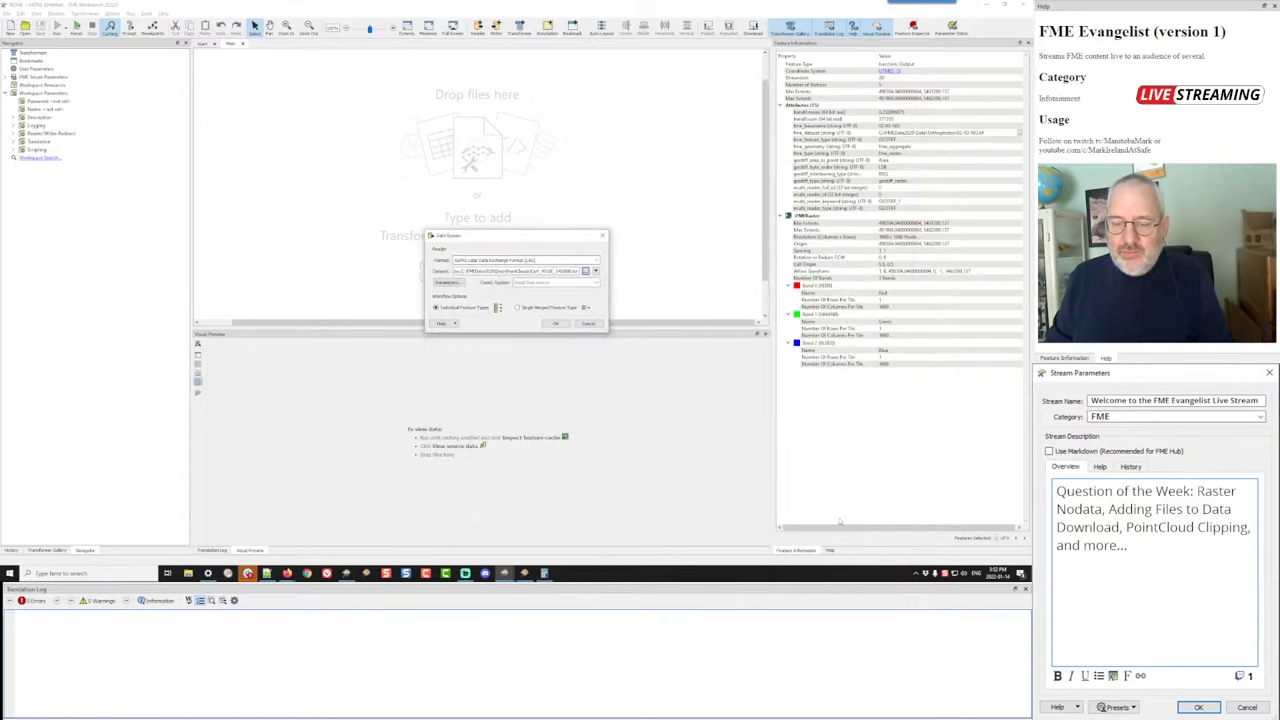
Accept the LAS reader parameters to finish adding it, then nudge it into place
click(558, 324)
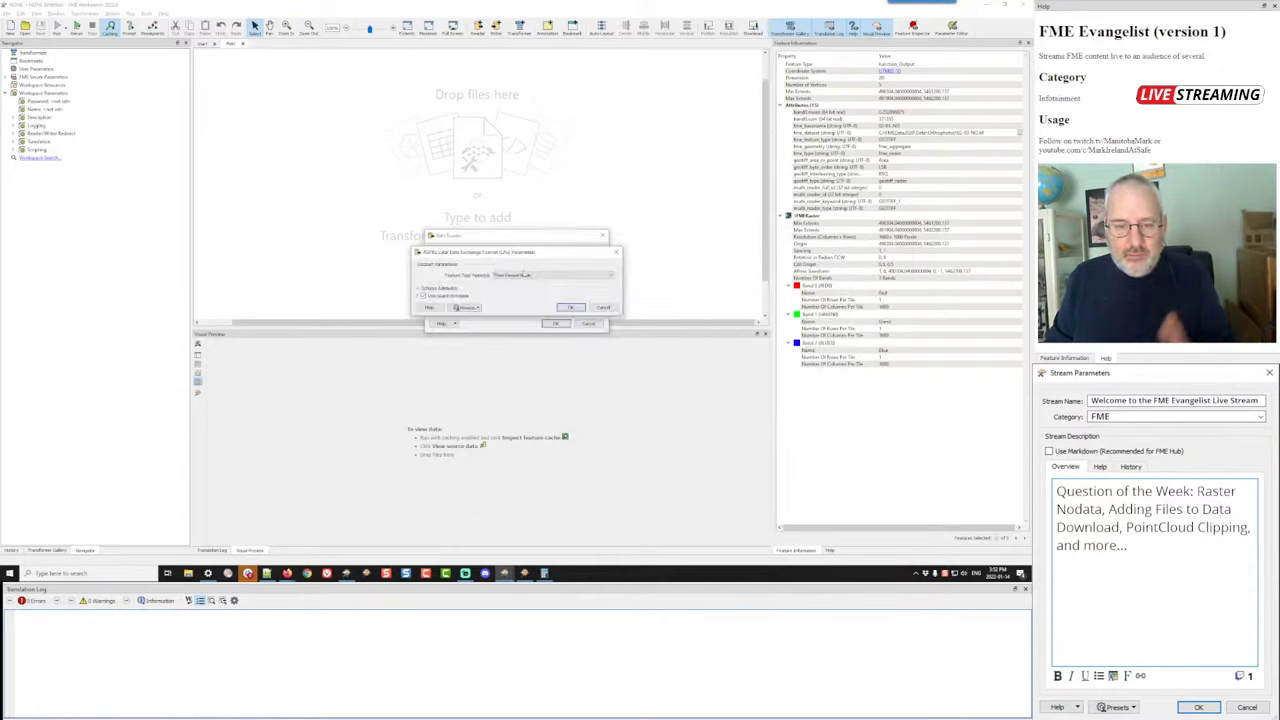
click(570, 308)
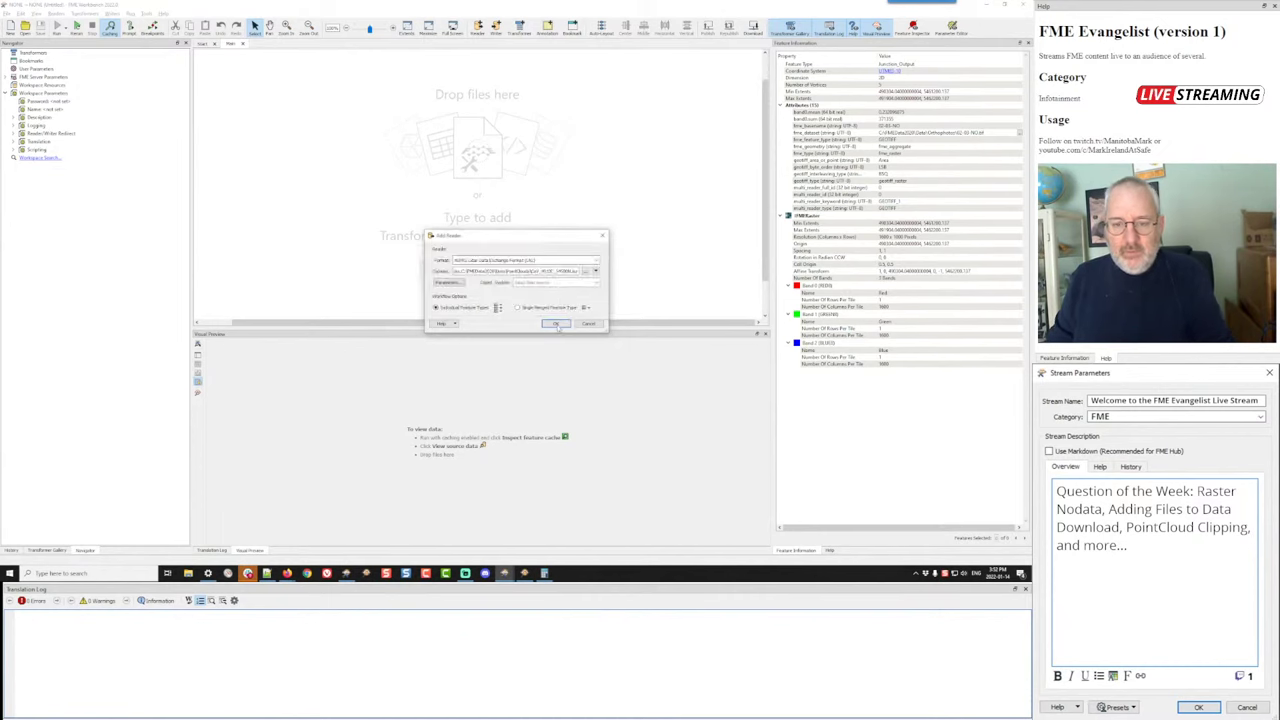
click(557, 324)
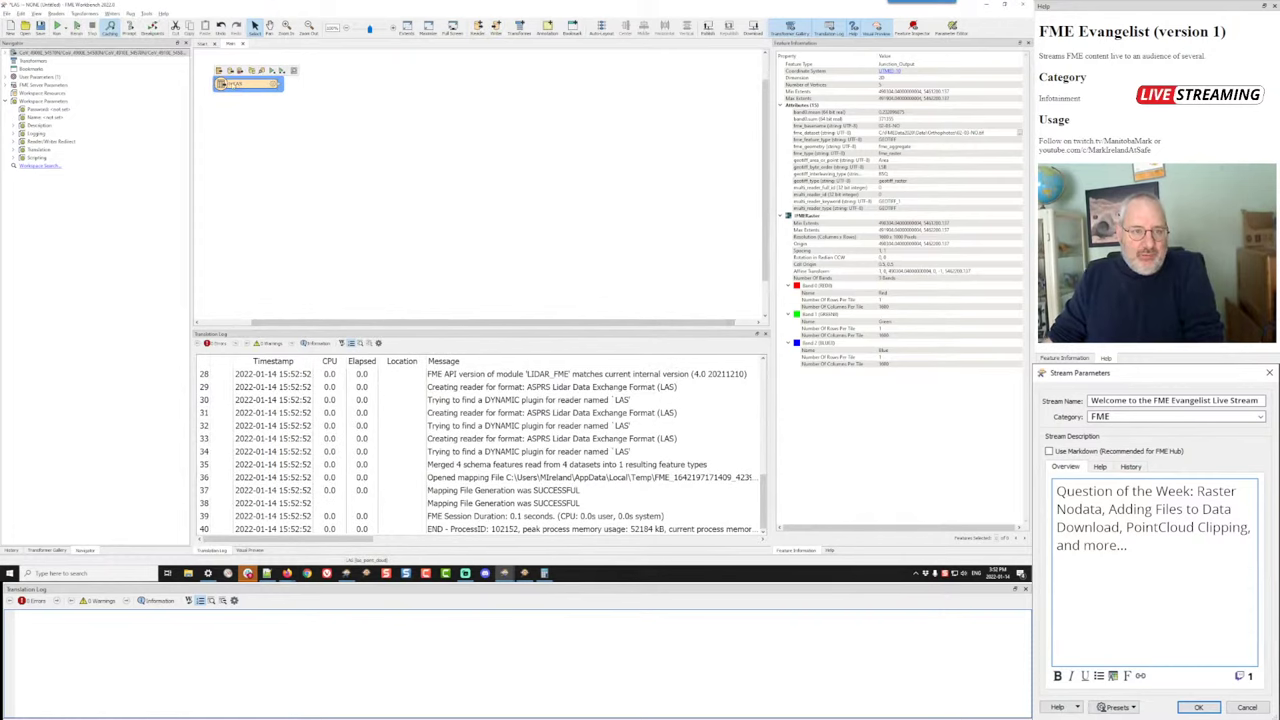
drag(259, 83, 285, 98)
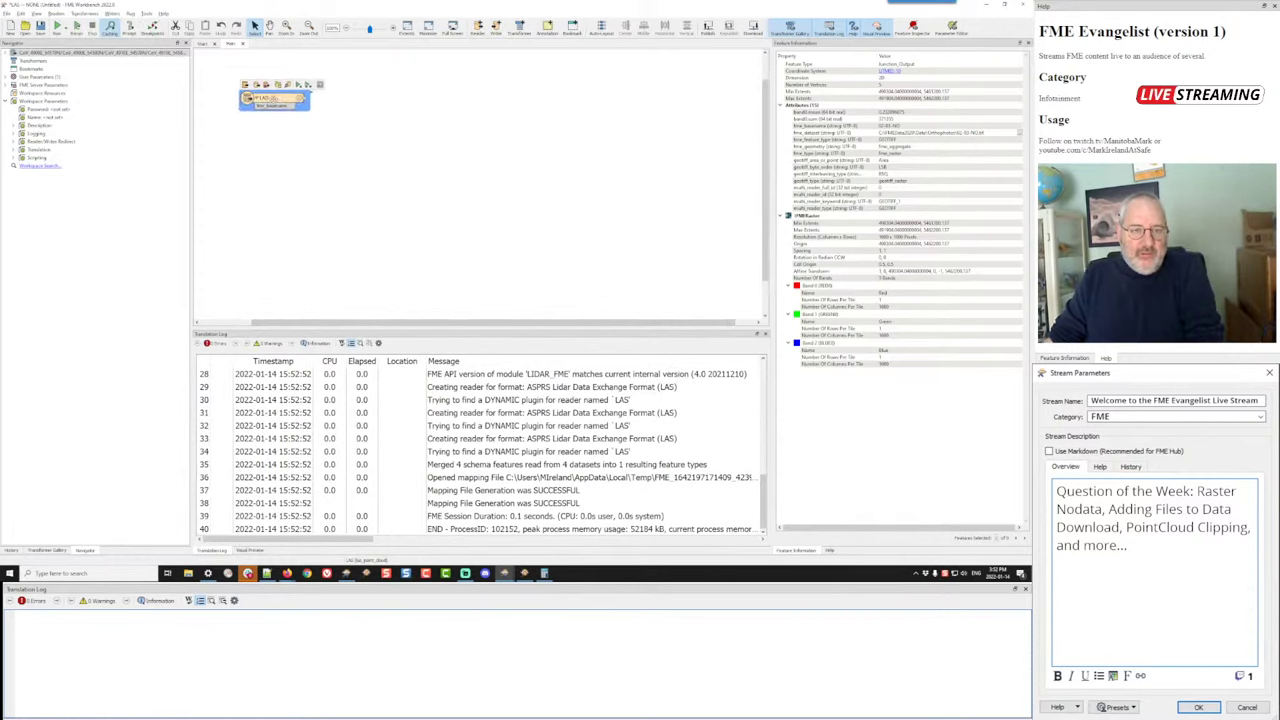
Insert a junction on the LAS reader's output port and drag it to the right
right_click(306, 100)
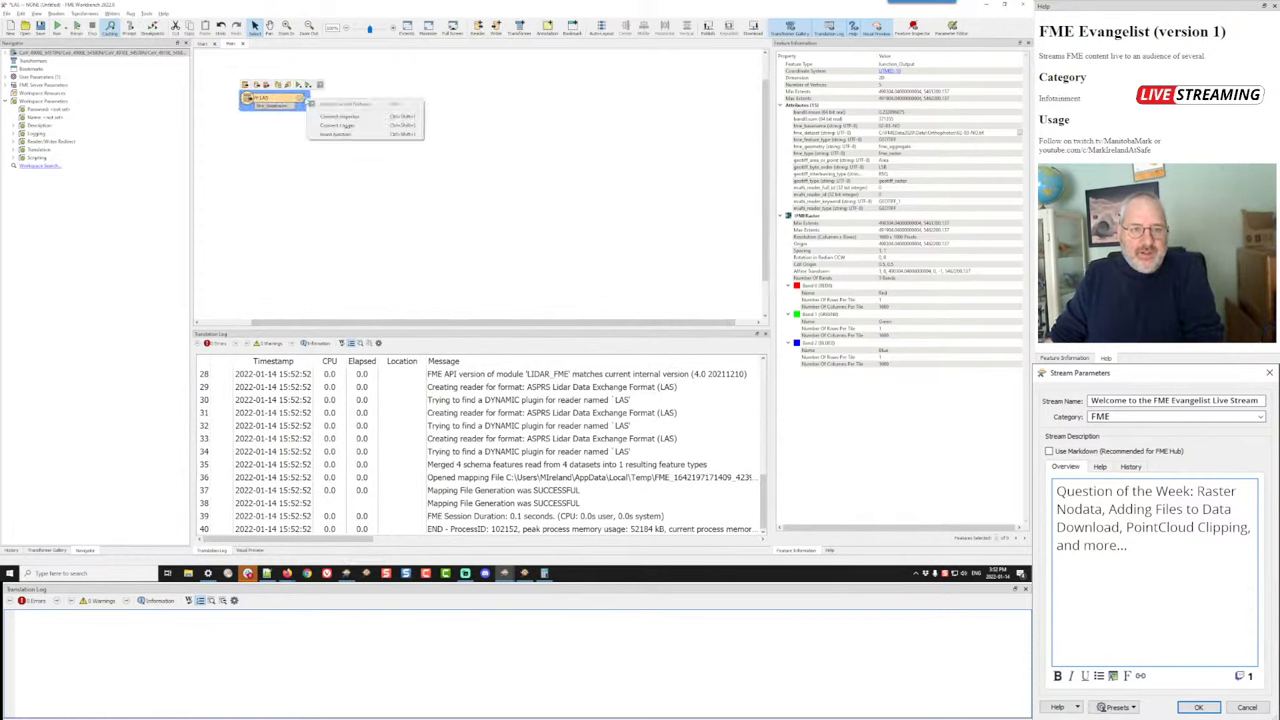
click(350, 134)
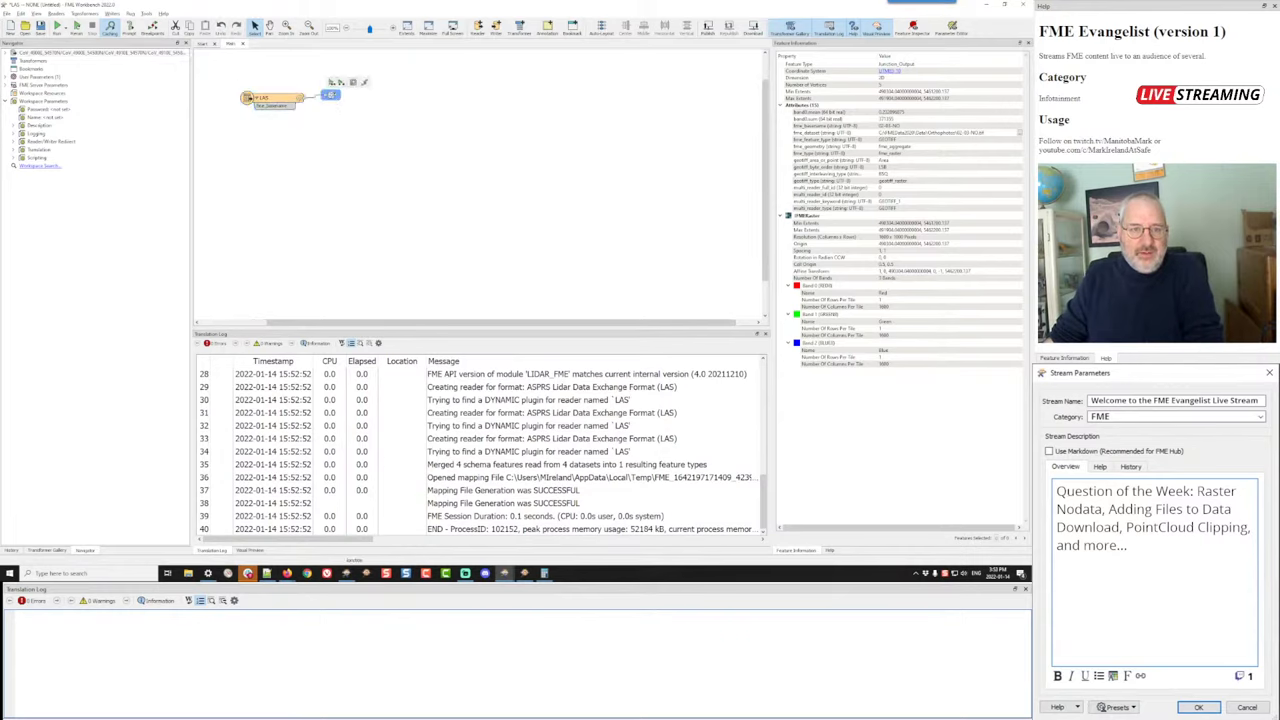
drag(331, 96, 411, 97)
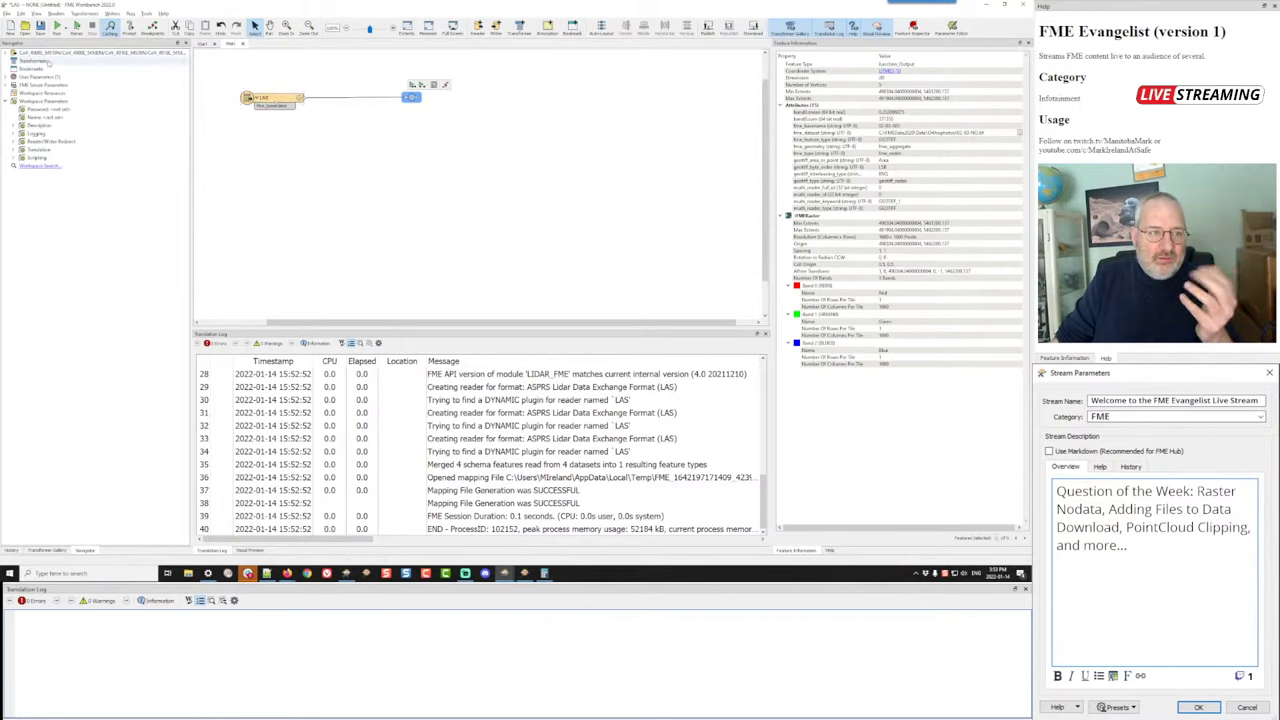
Expand the LAS reader's Search Envelope parameters in the Navigator, then rearrange items on the canvas
double_click(100, 53)
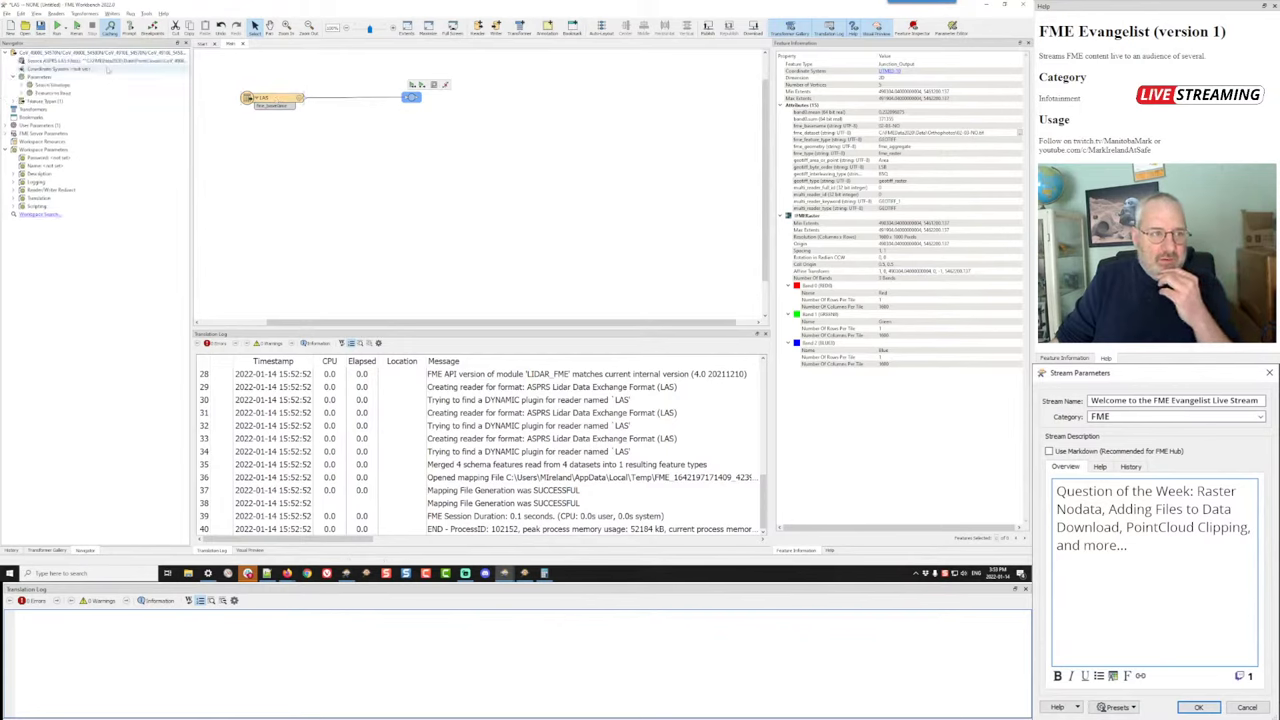
click(29, 85)
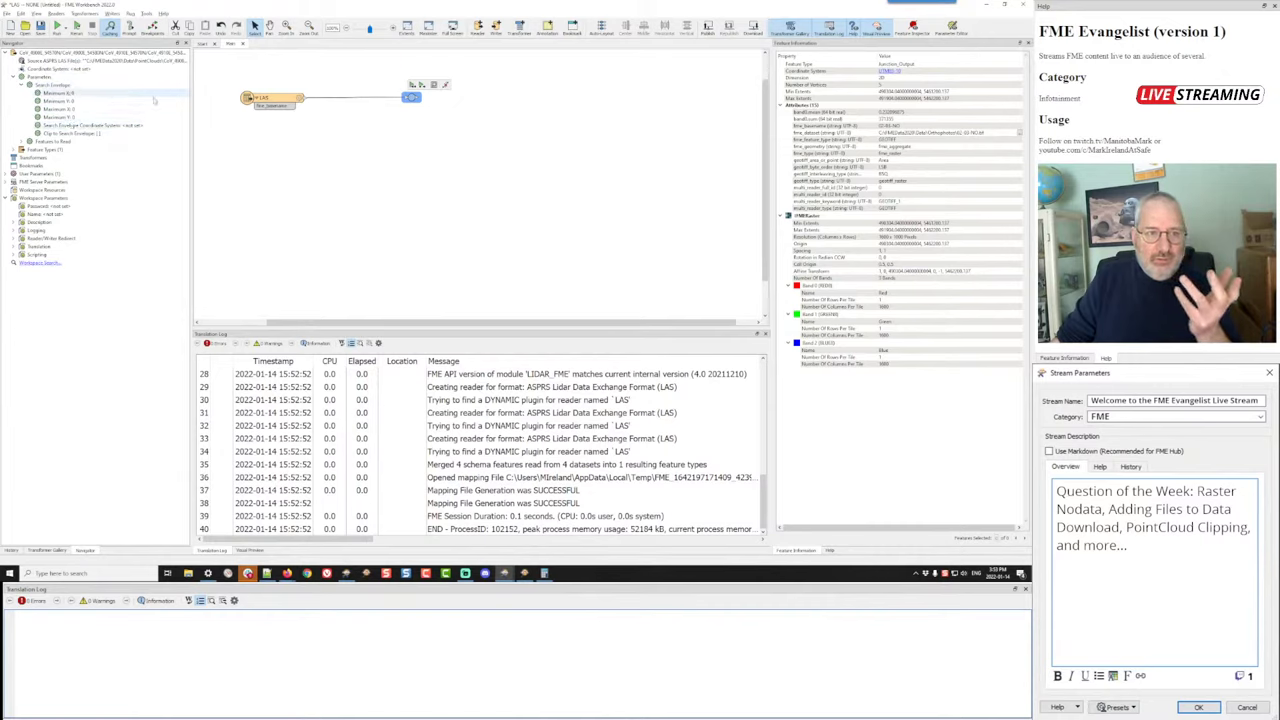
drag(273, 127, 362, 206)
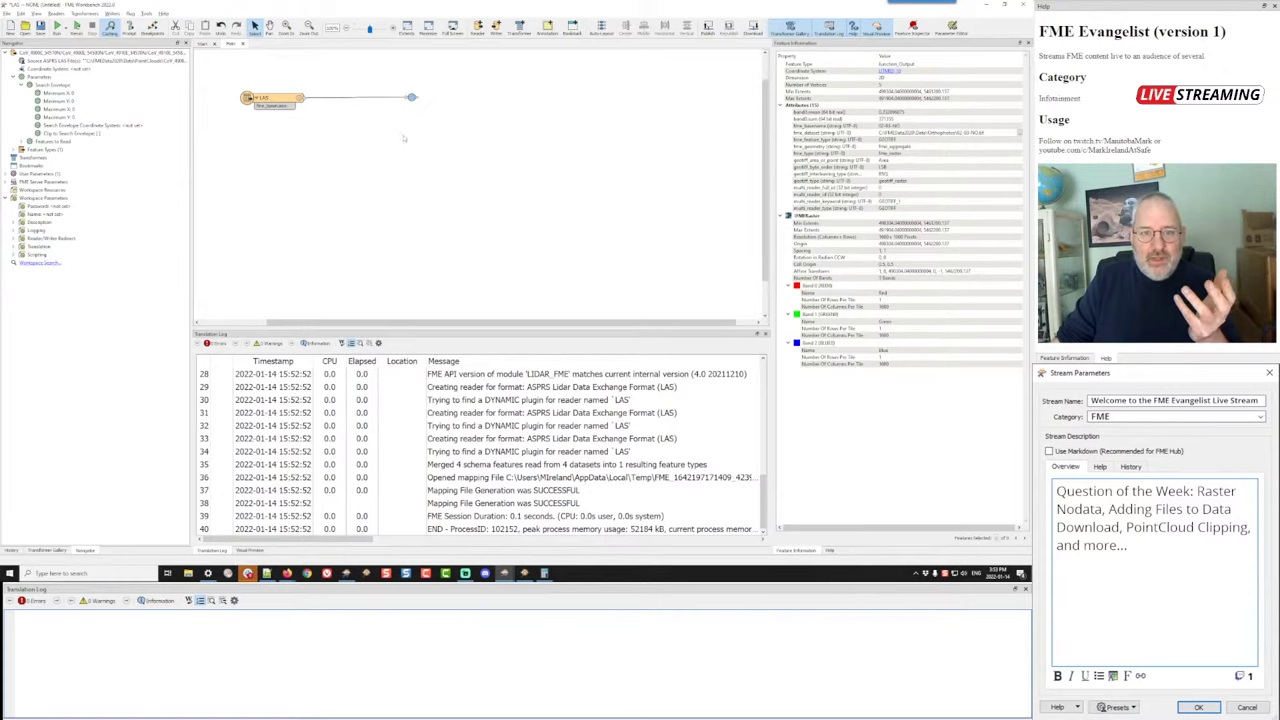
drag(543, 129, 607, 171)
drag(461, 148, 499, 173)
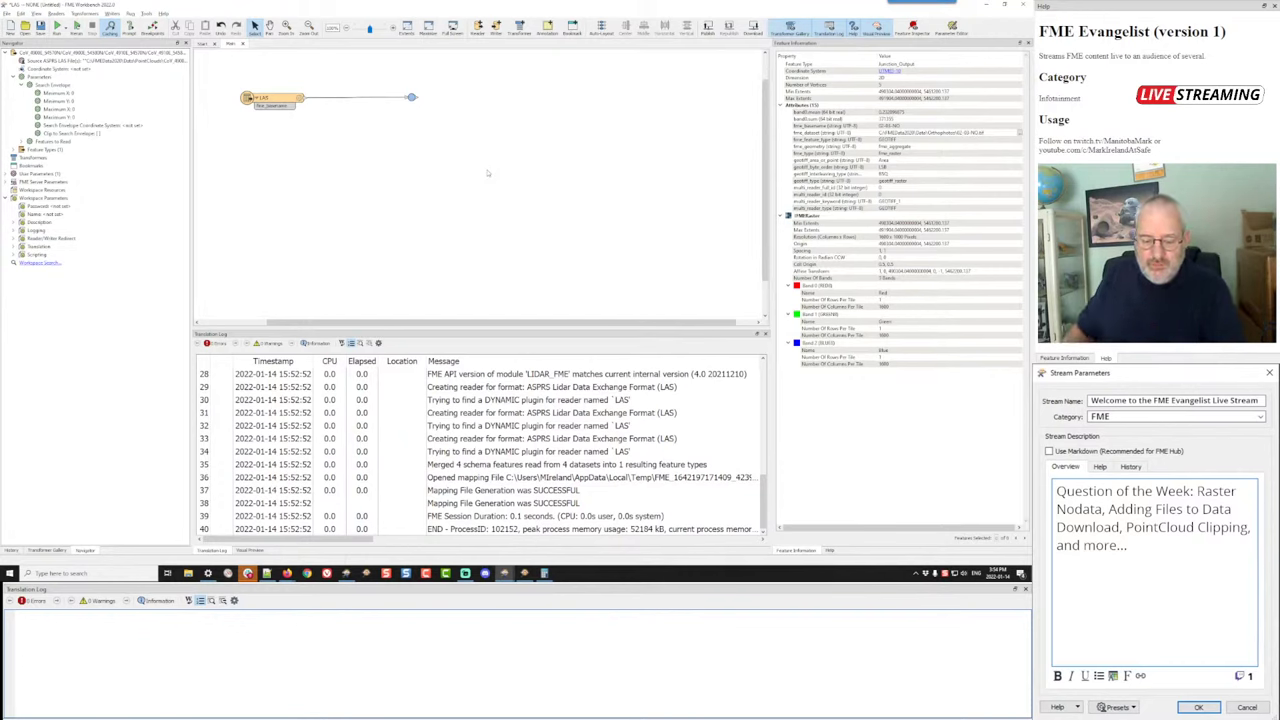
Rerun the workspace, then detach the LAS reader's connection onto empty canvas
key(ctrl+r)
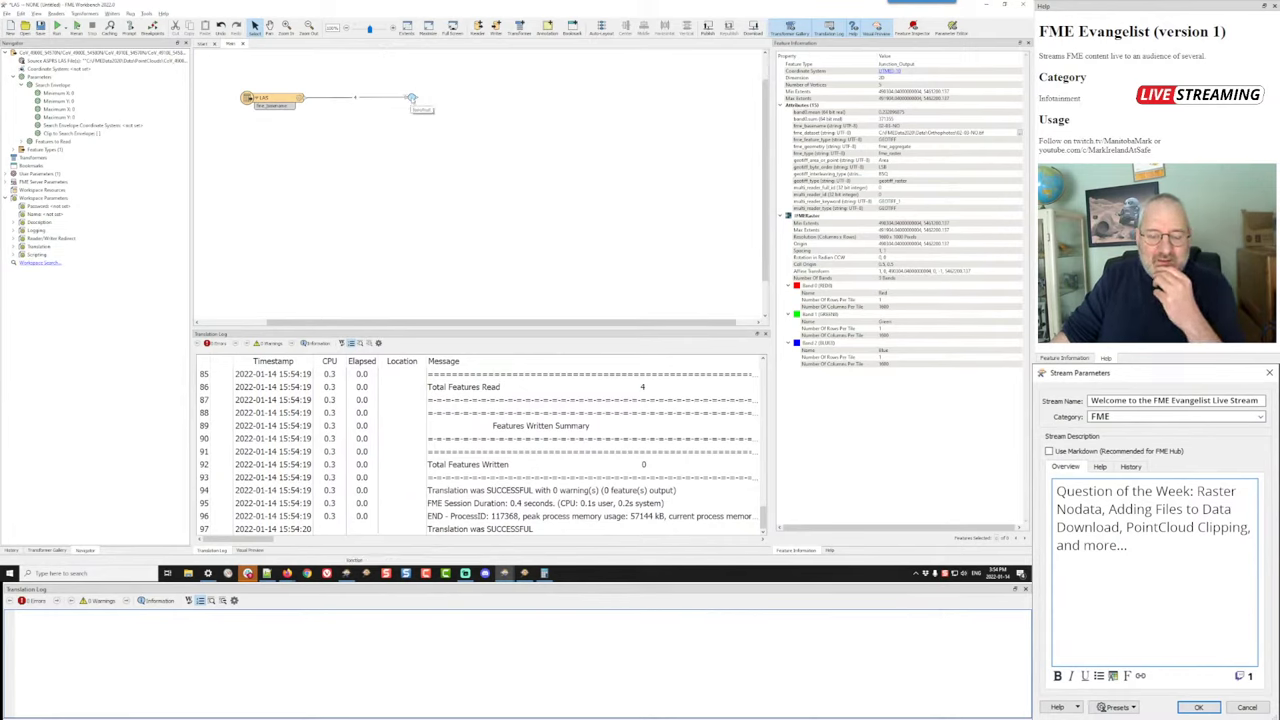
drag(411, 98, 388, 97)
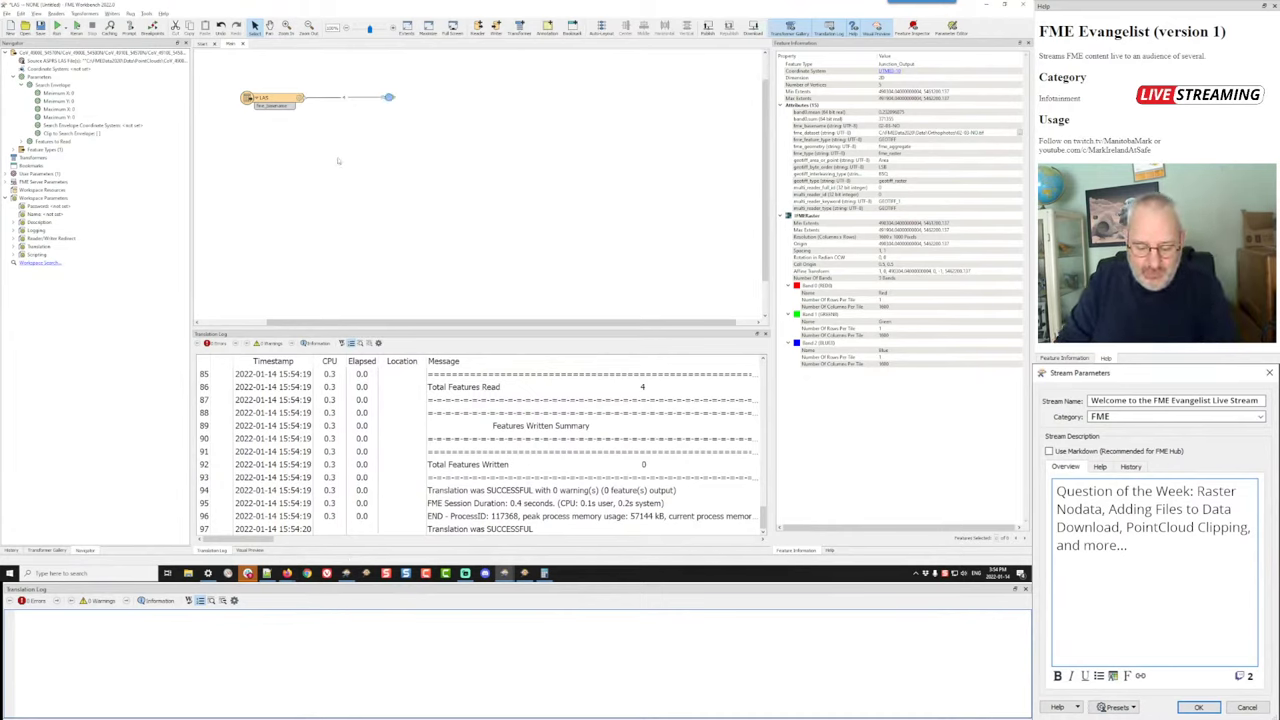
Add a Clipper transformer and connect it to the LAS reader's output
text(tester)
key(Return)
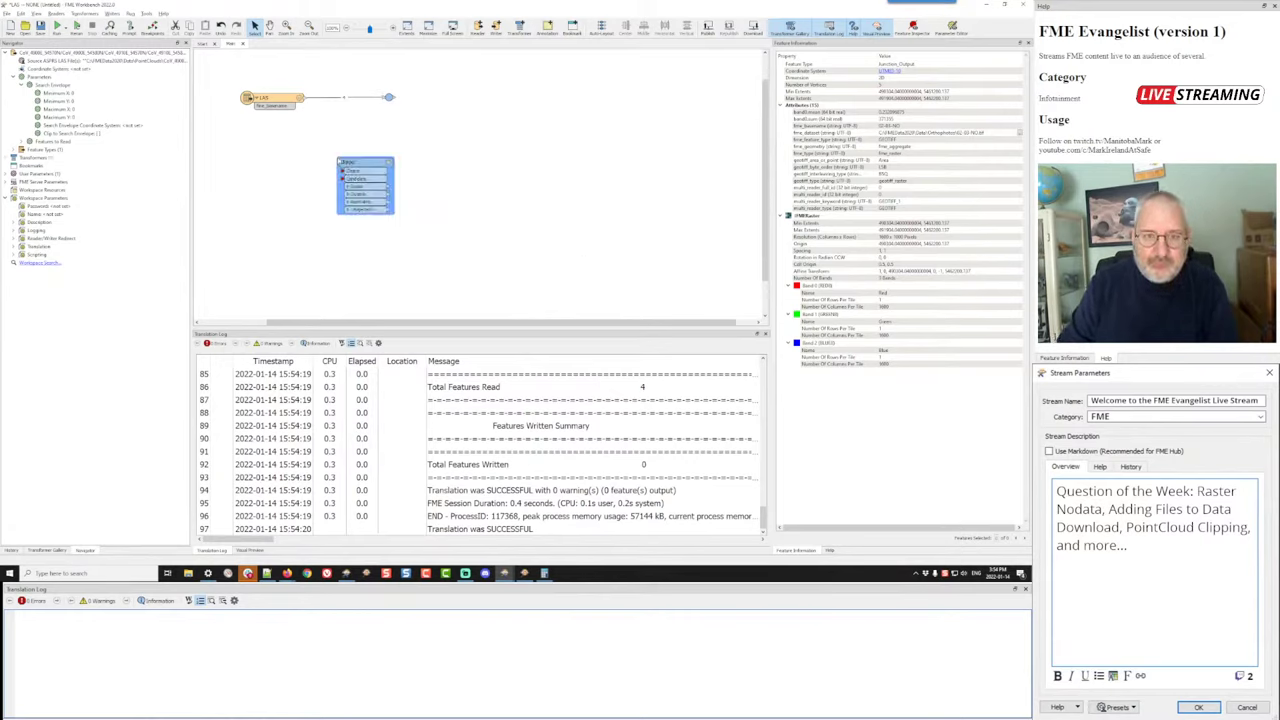
drag(365, 163, 484, 77)
Add a Creator transformer and set its geometry object type to Polygon
text(c)
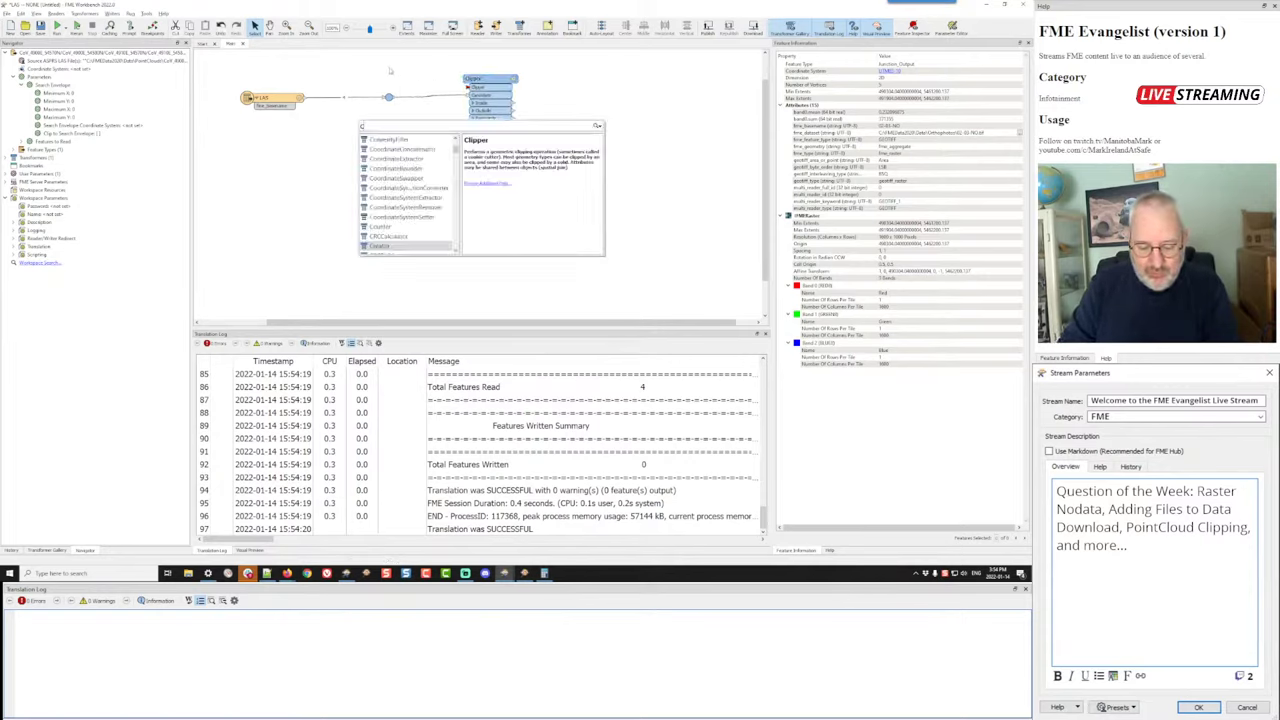
text(en)
key(Return)
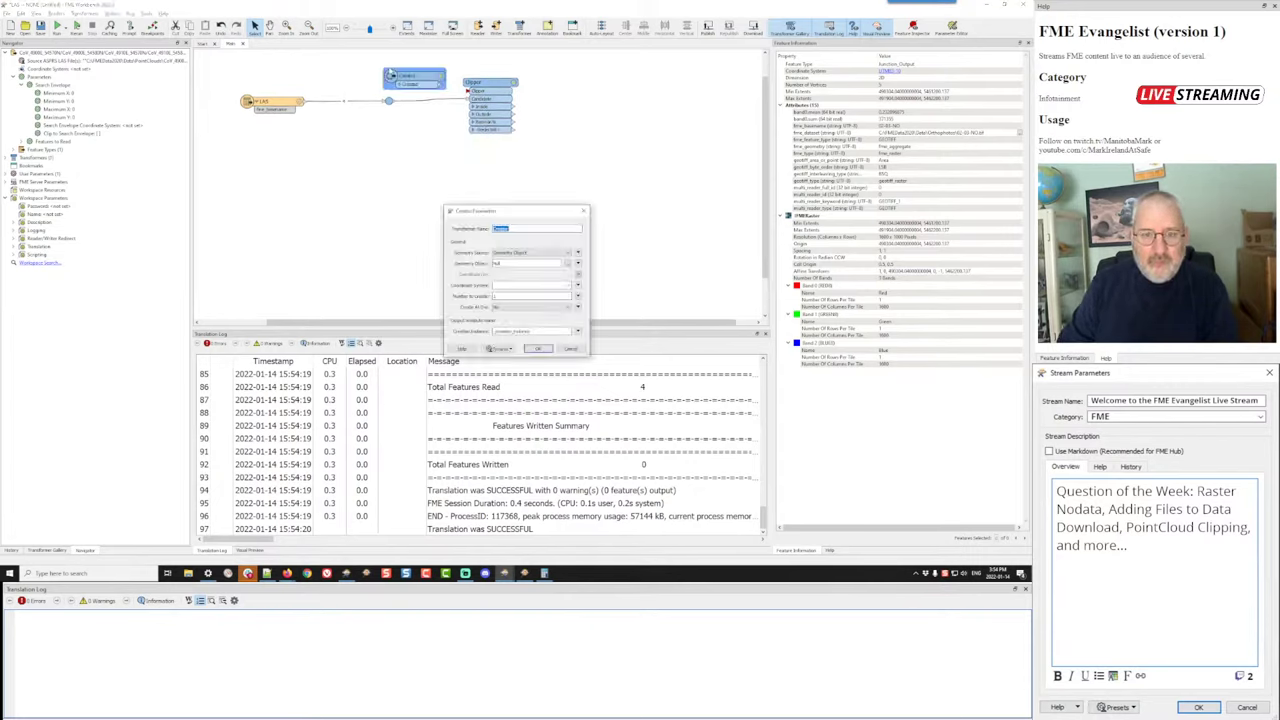
click(570, 263)
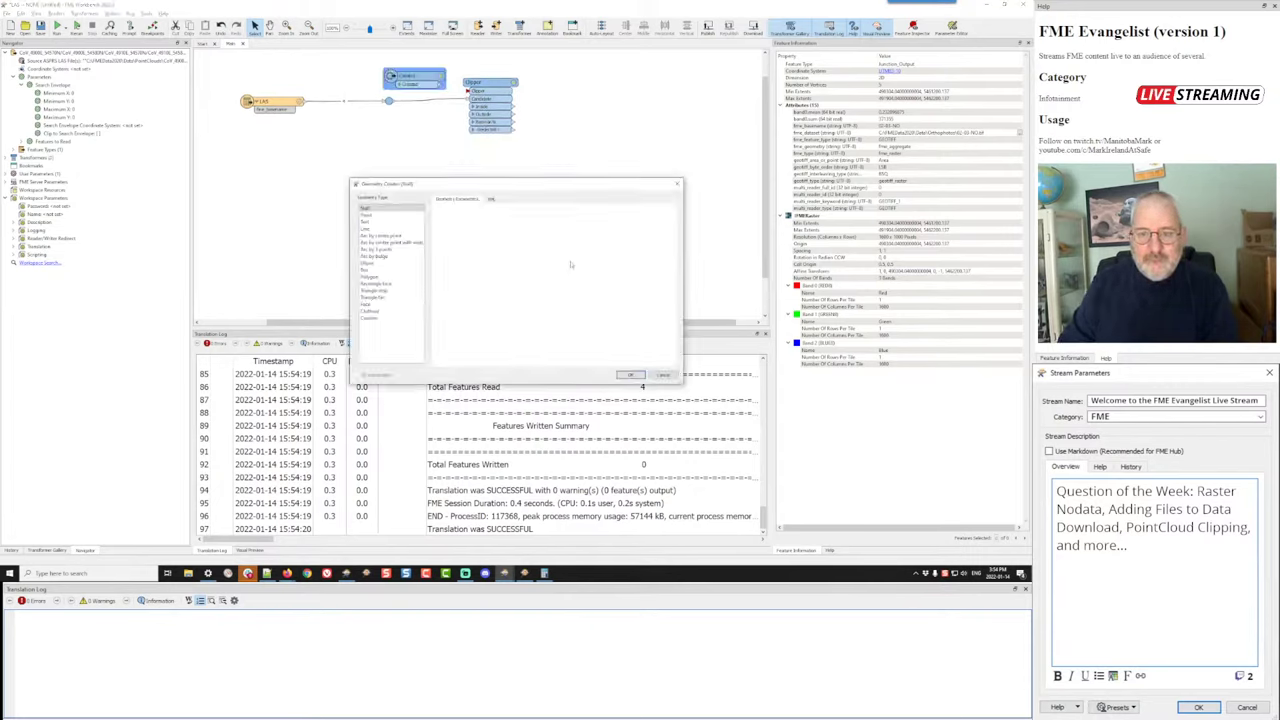
click(376, 276)
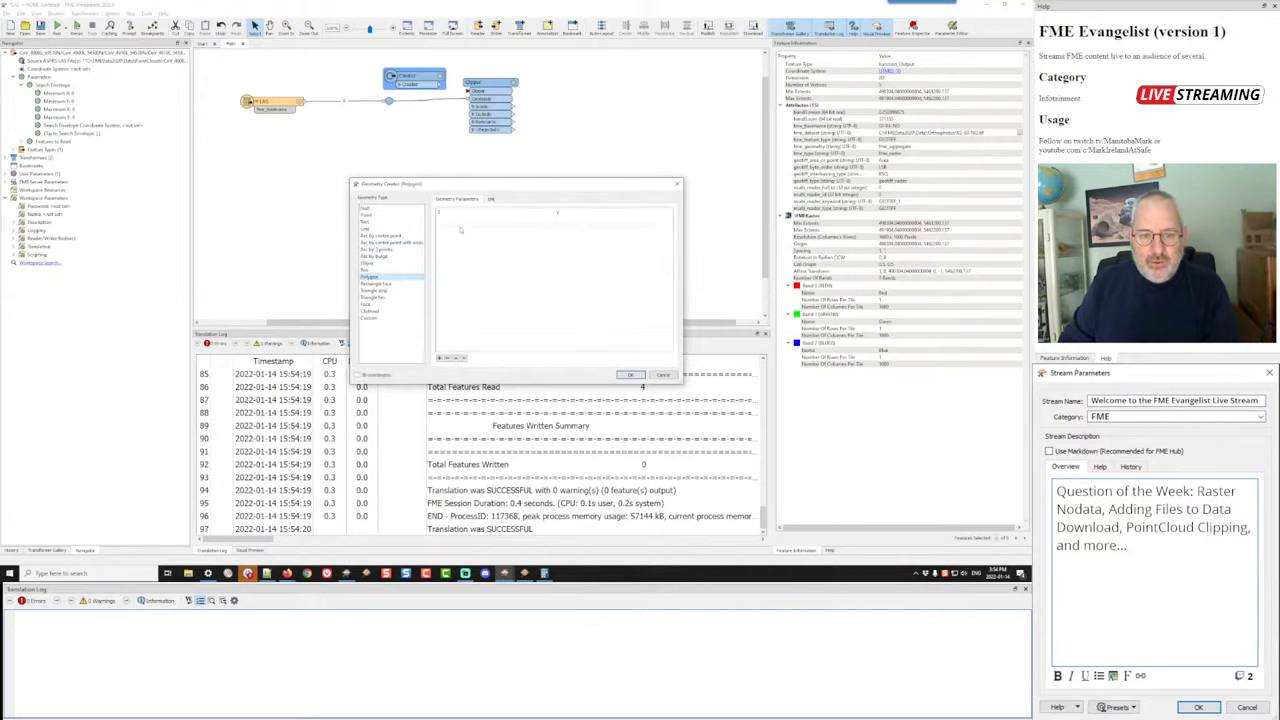
Enter the square's vertices 0,0 0,10 10,10 10,0 0,0 and confirm the polygon
click(460, 228)
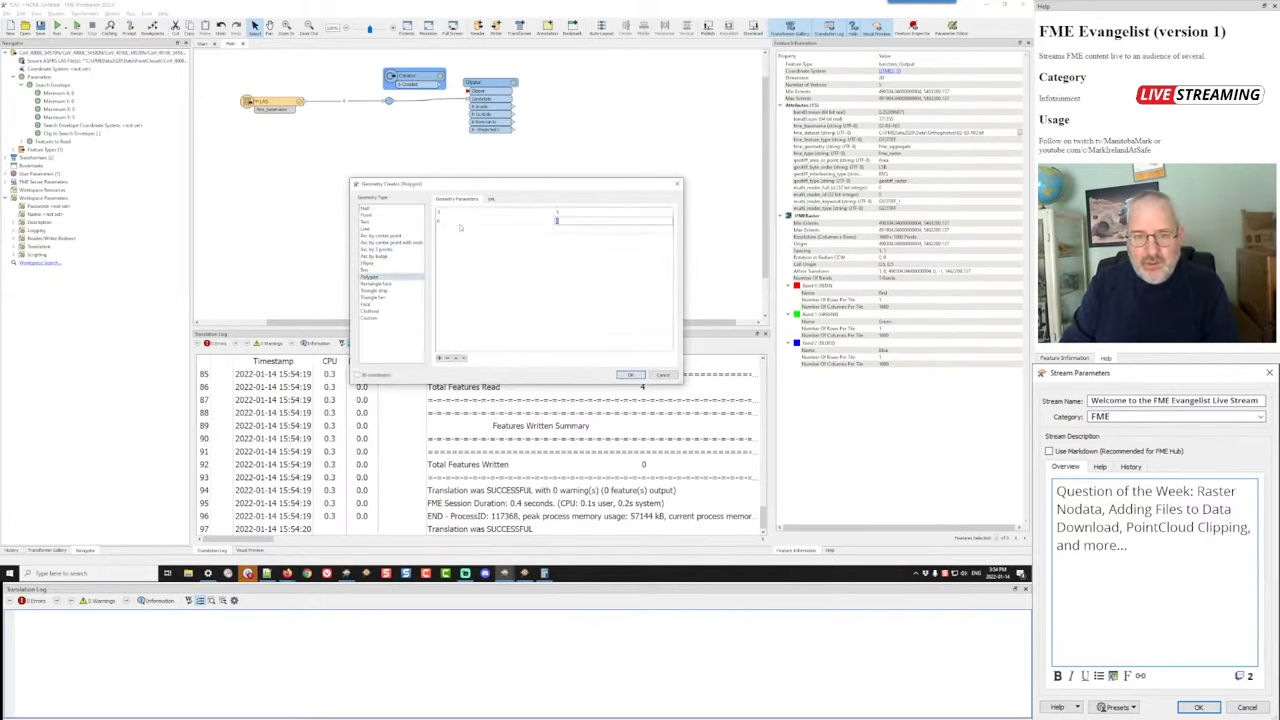
key(Tab)
text(0)
key(Tab)
text(10)
key(Tab)
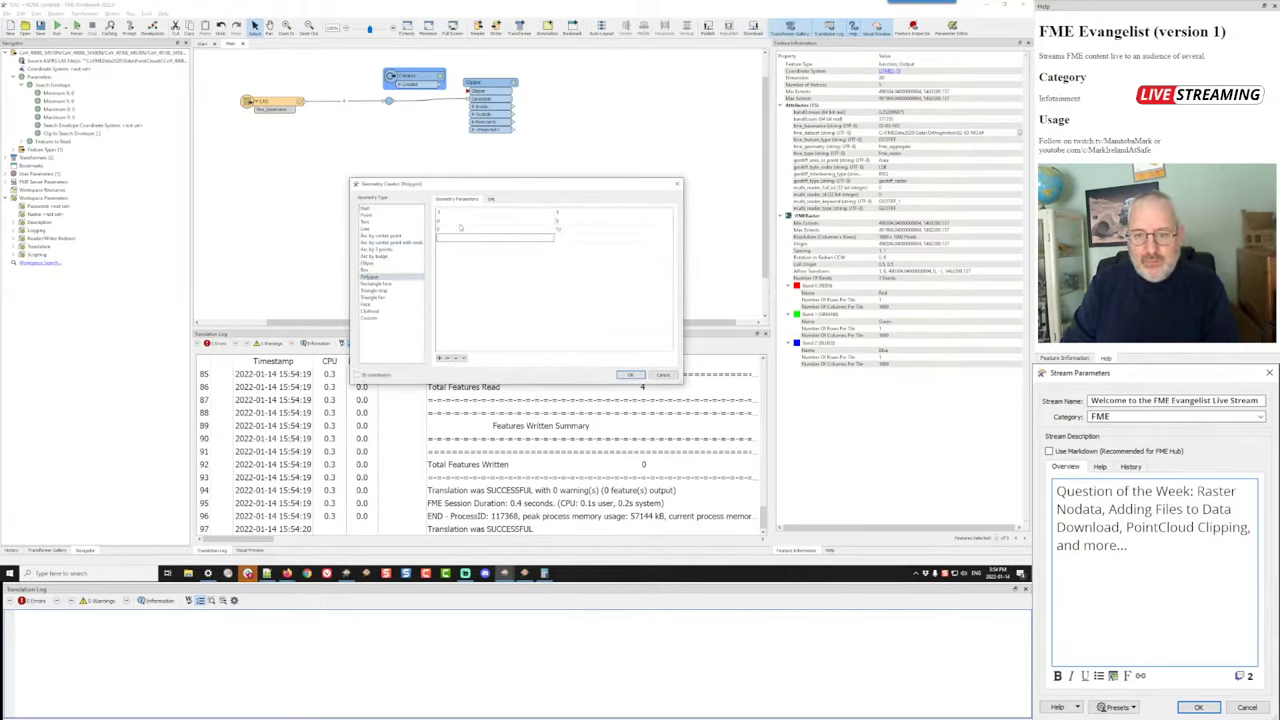
text(10)
key(Tab)
text(10)
key(Tab)
text(10)
key(Tab)
text(0)
key(Tab)
text(0)
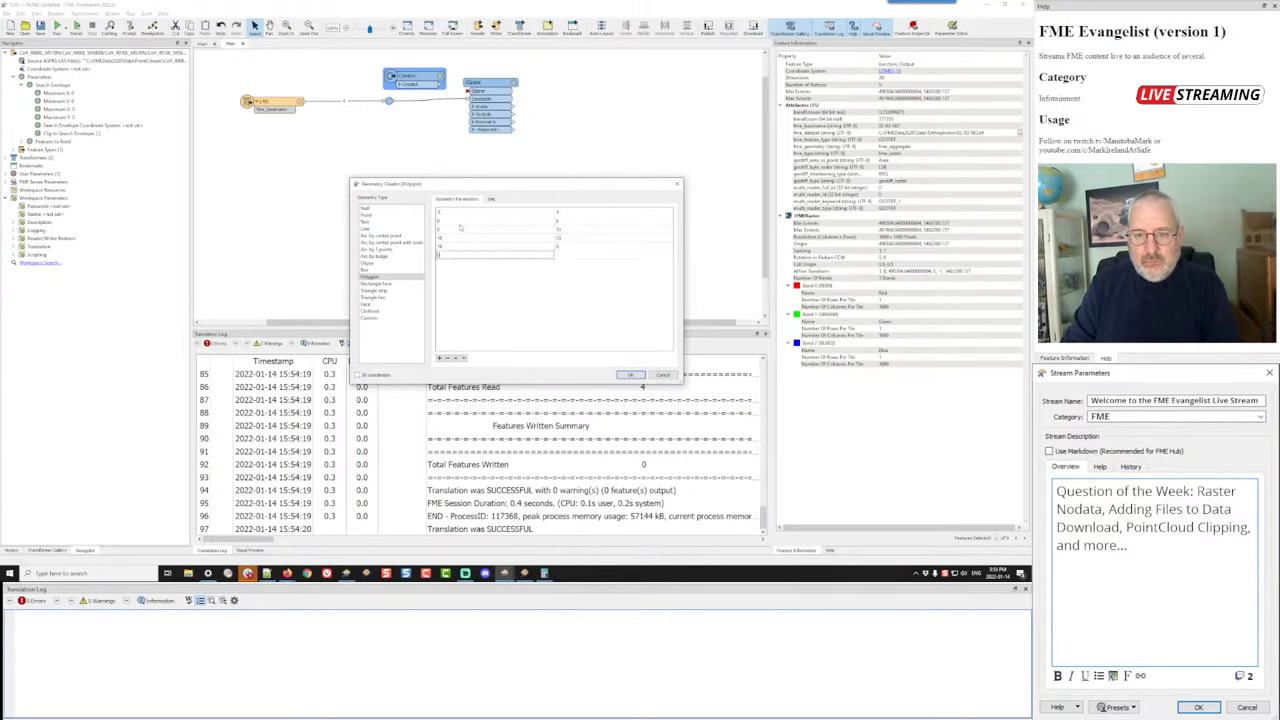
key(Tab)
text(0)
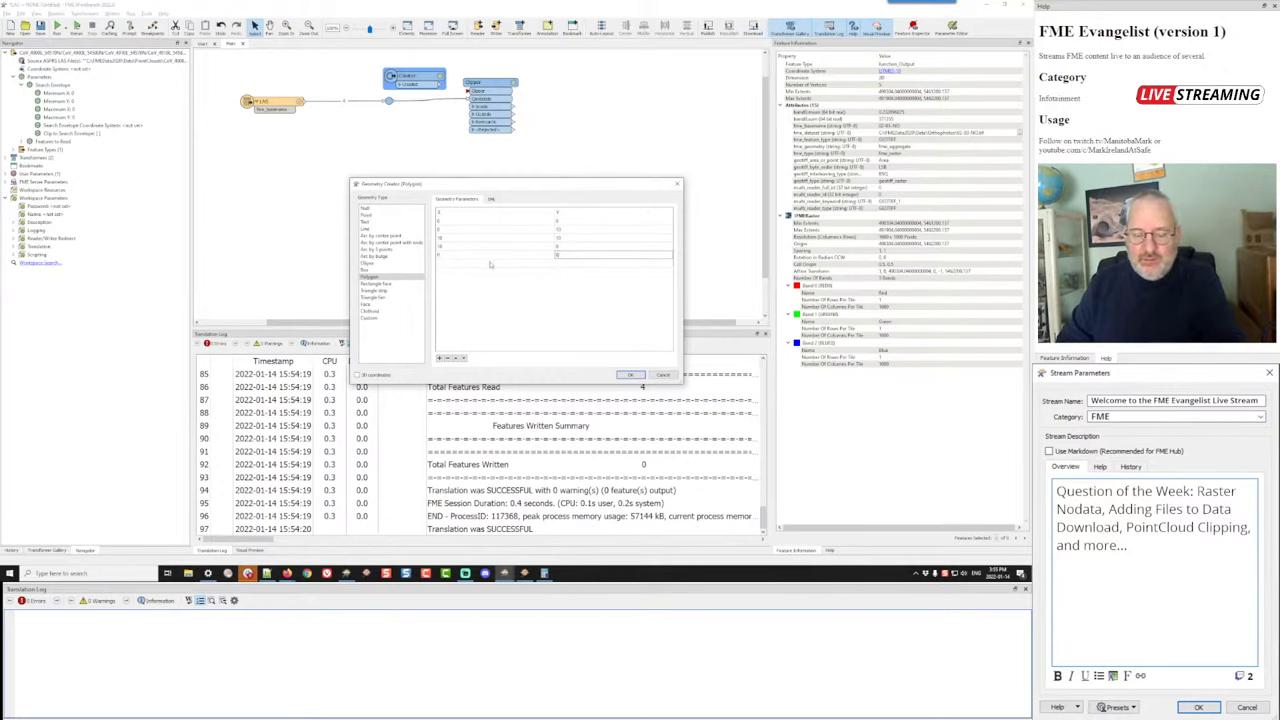
click(630, 375)
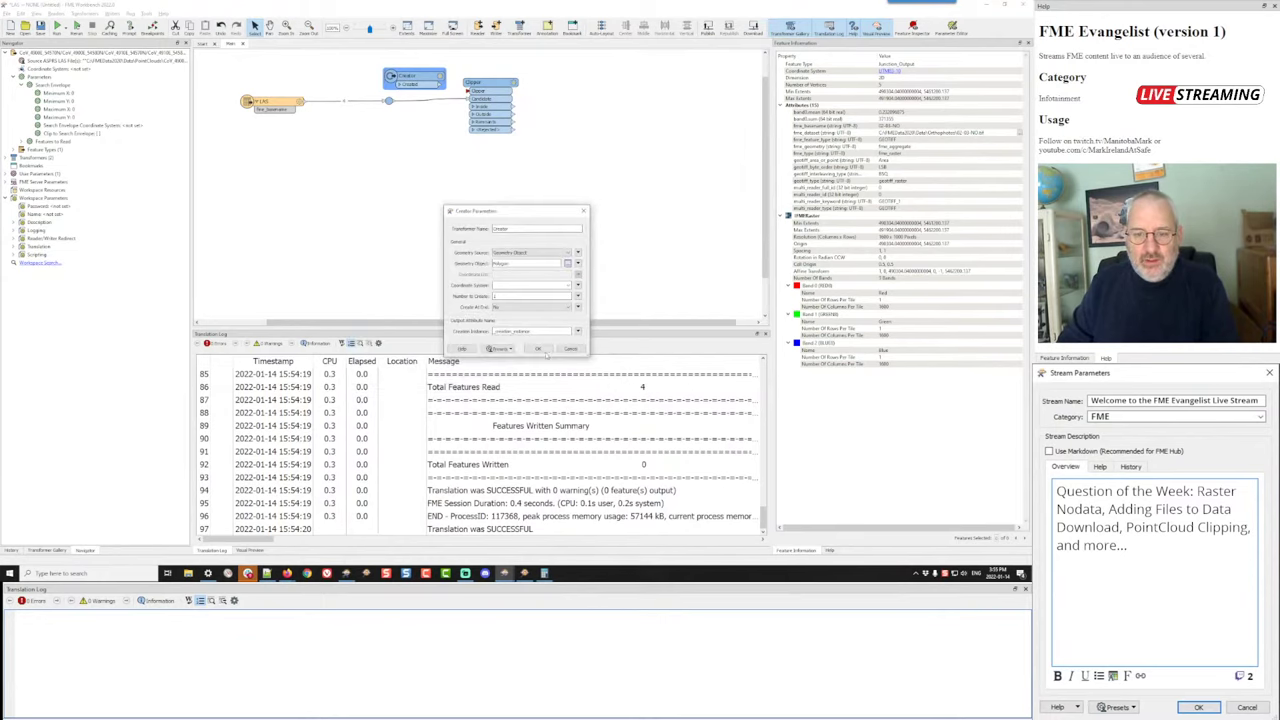
Apply the Creator settings and position the Creator beside the Clipper
click(538, 349)
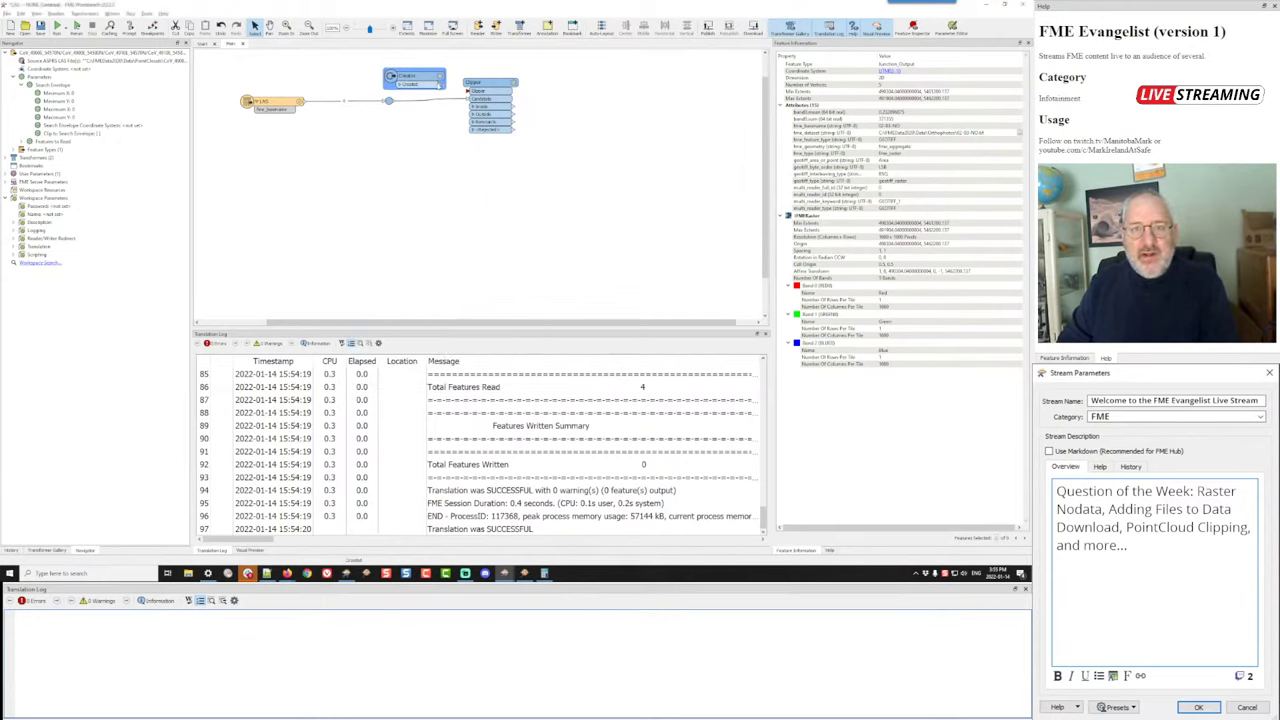
drag(437, 86, 386, 75)
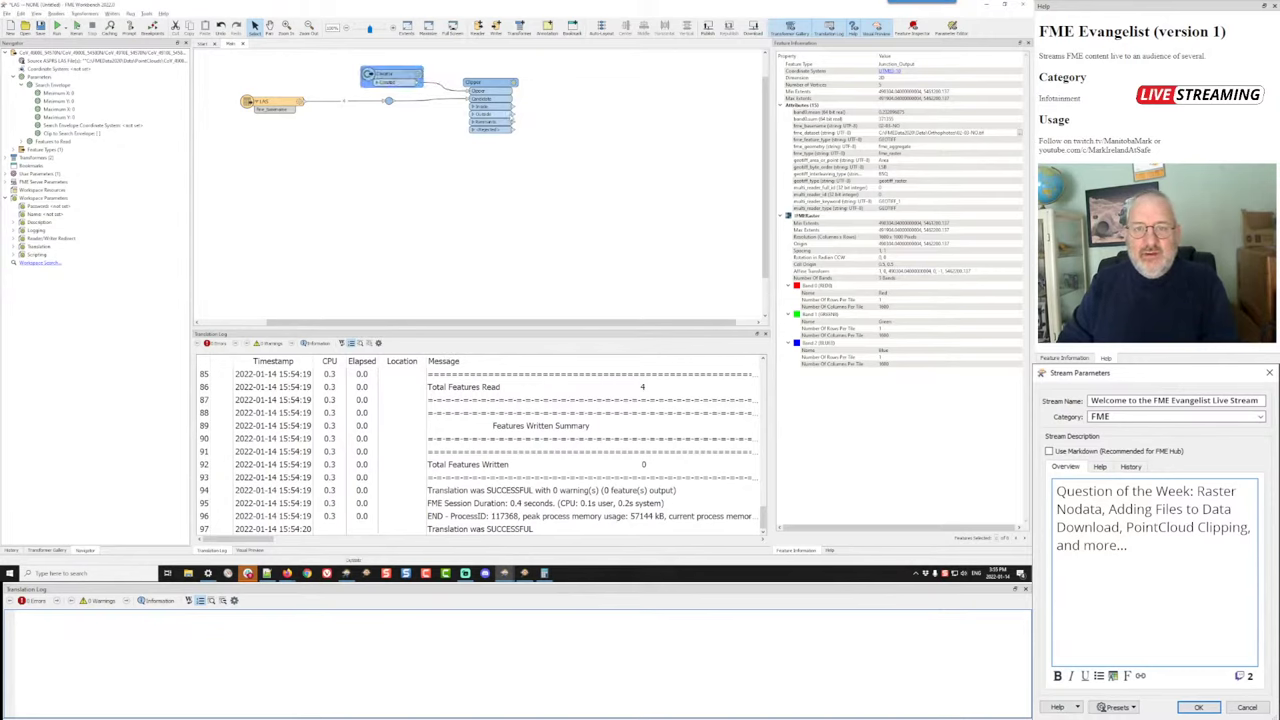
click(513, 114)
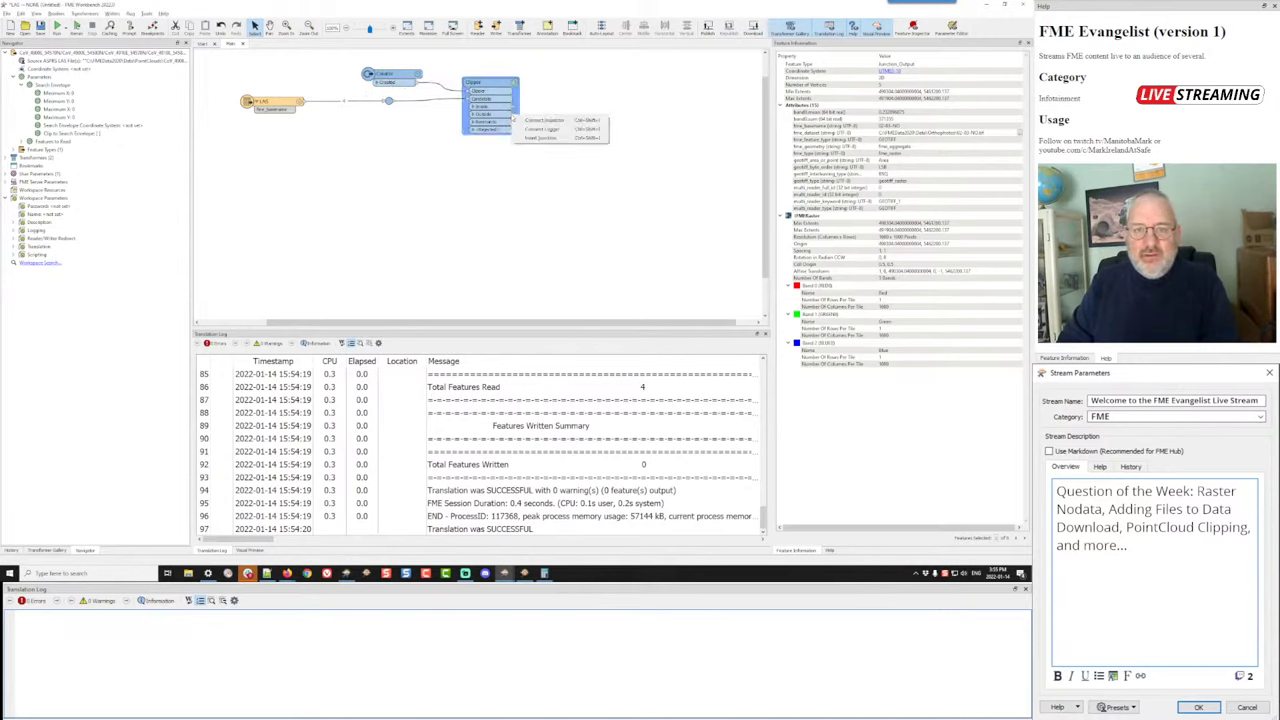
Connect an Inspector to the Clipper's output and run the workspace
right_click(514, 108)
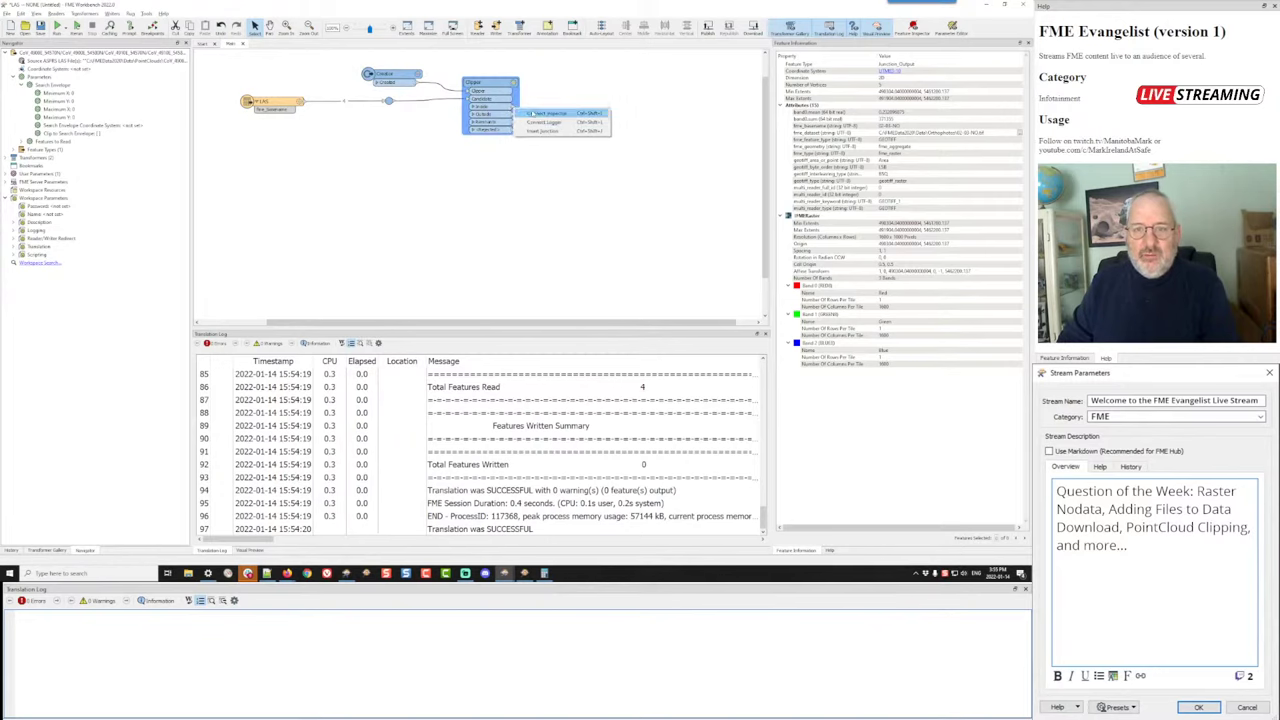
click(560, 121)
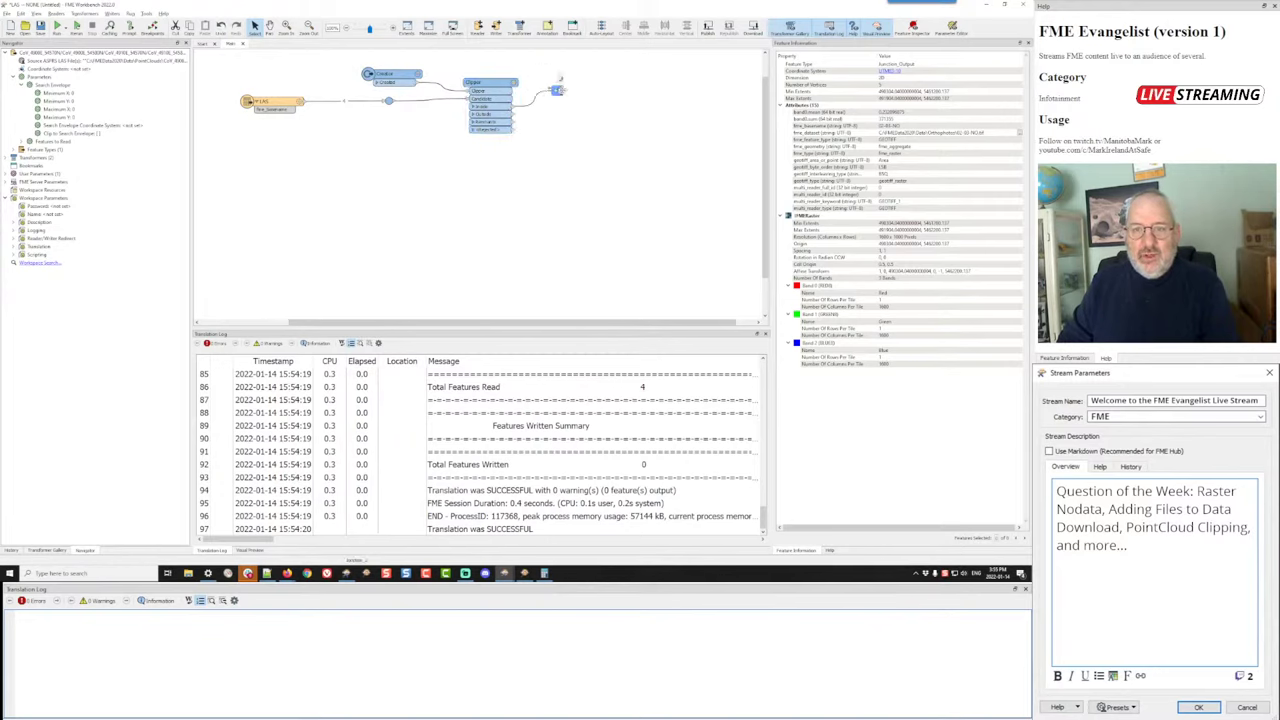
drag(541, 72, 606, 96)
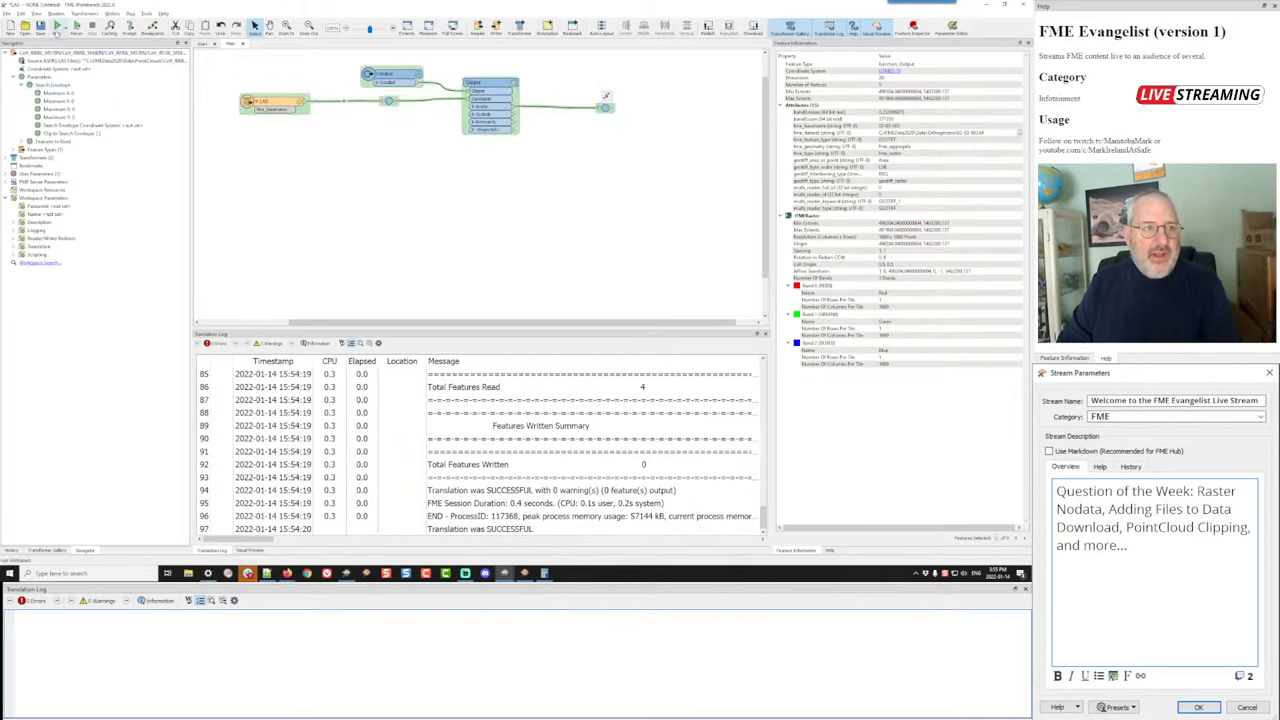
click(58, 26)
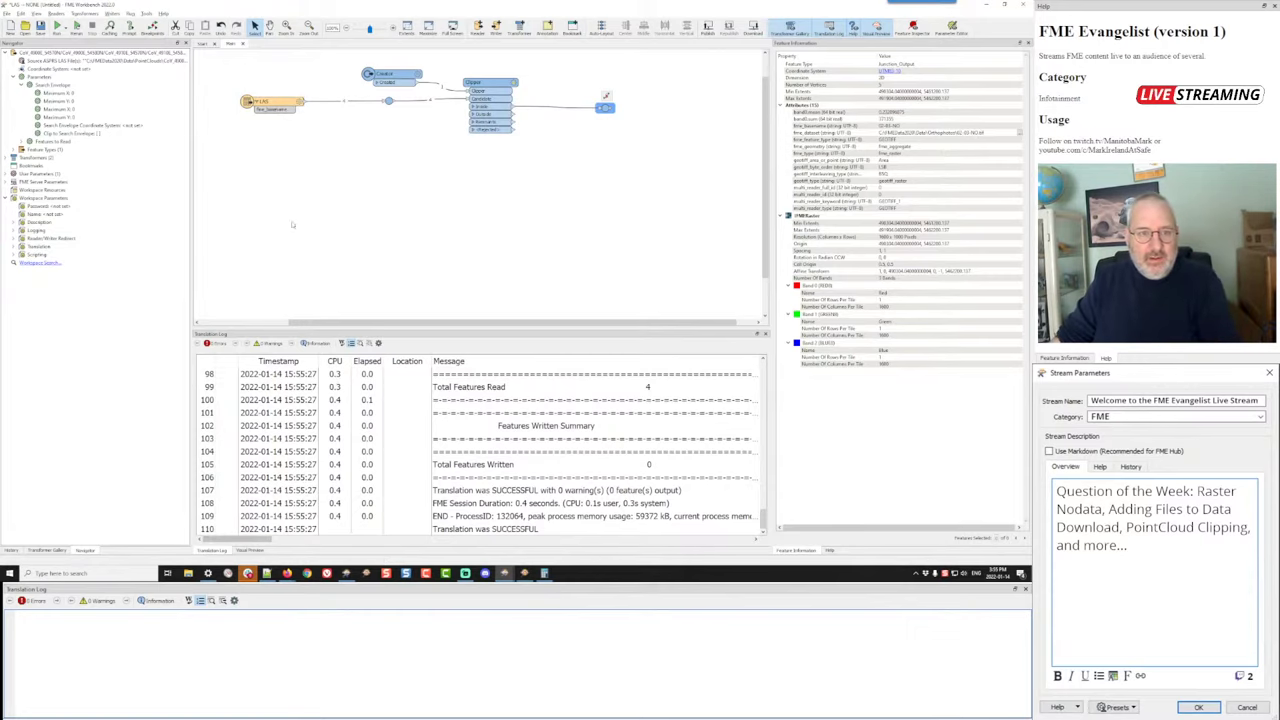
Preview the LAS reader's point cloud and inspect its extents, then open the Creator's parameters
click(248, 101)
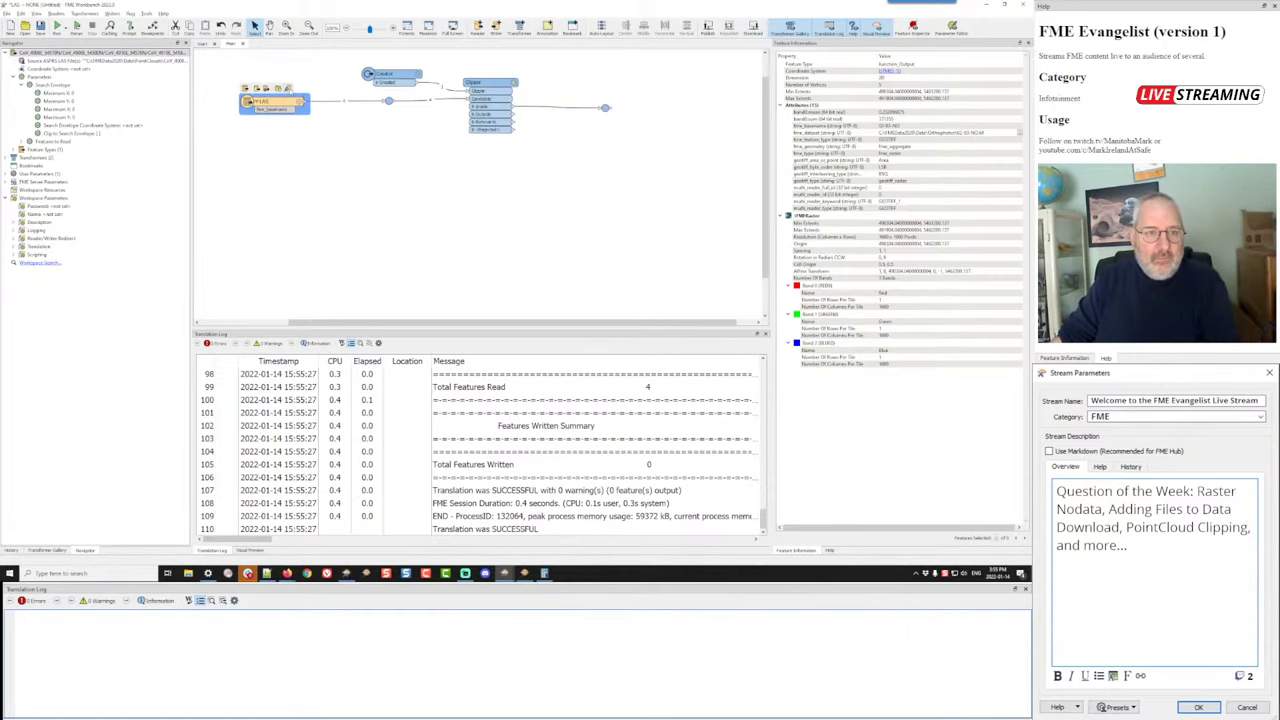
click(290, 89)
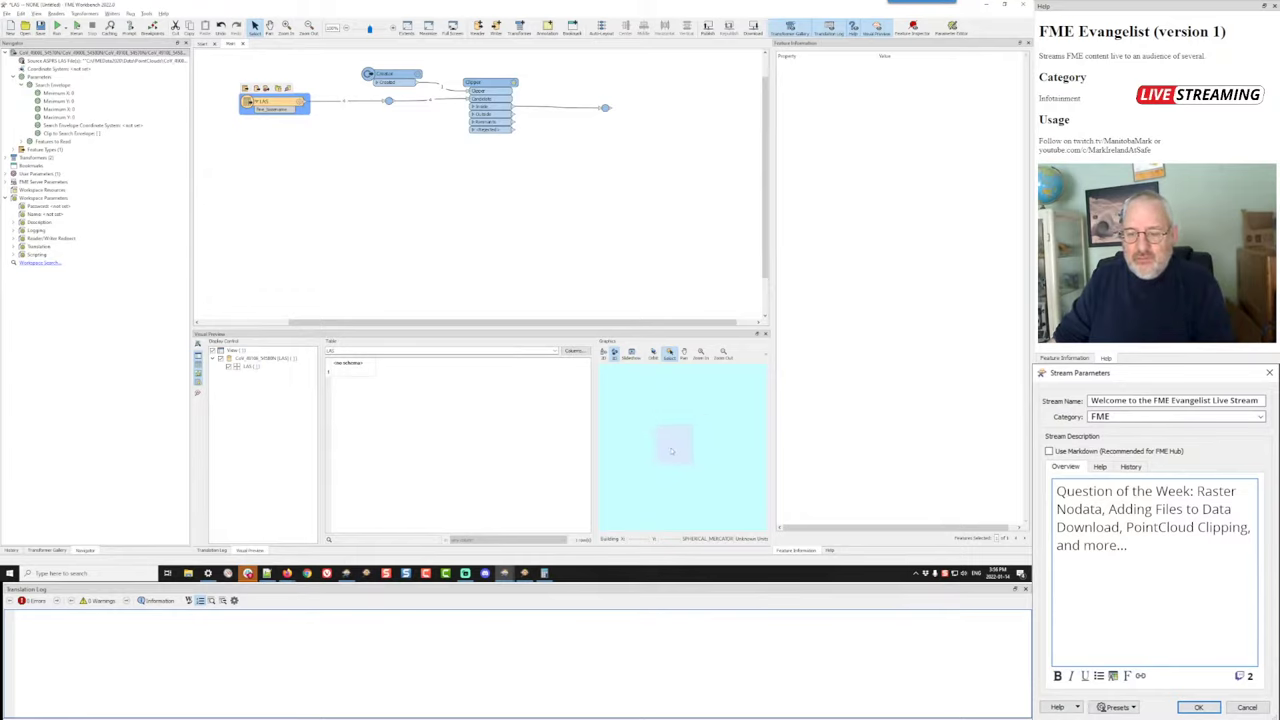
click(671, 451)
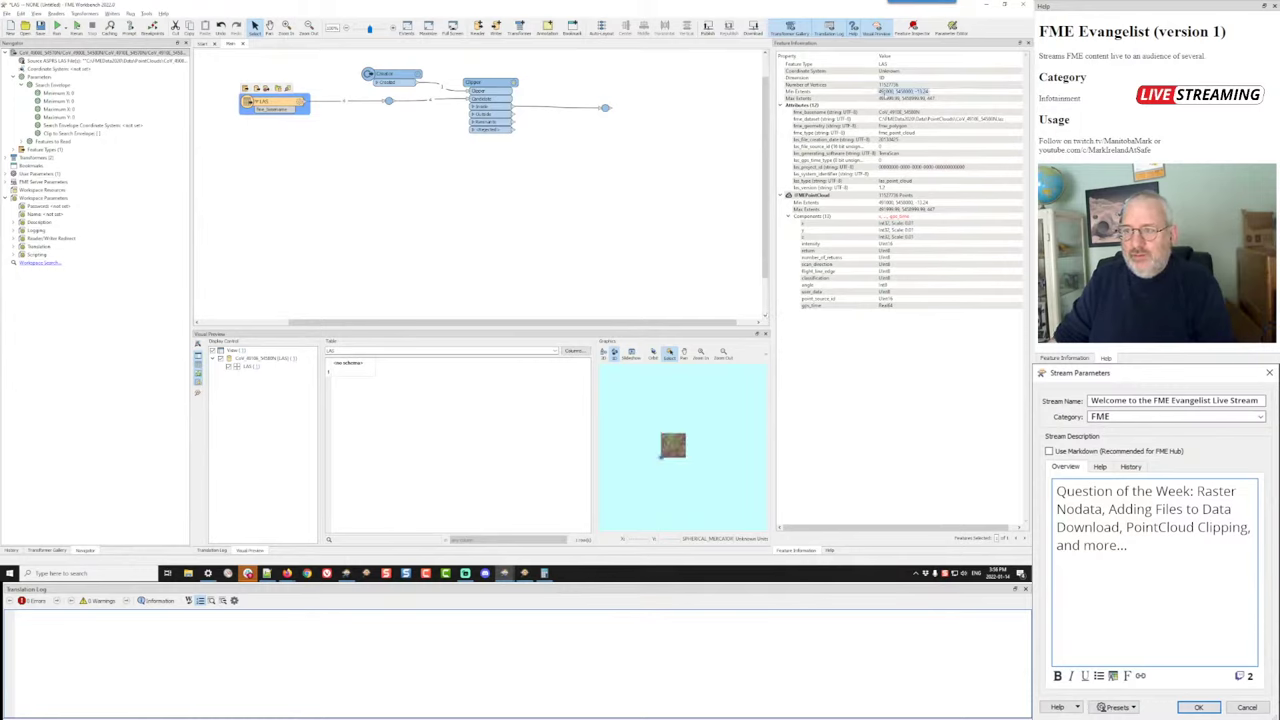
click(661, 456)
double_click(391, 75)
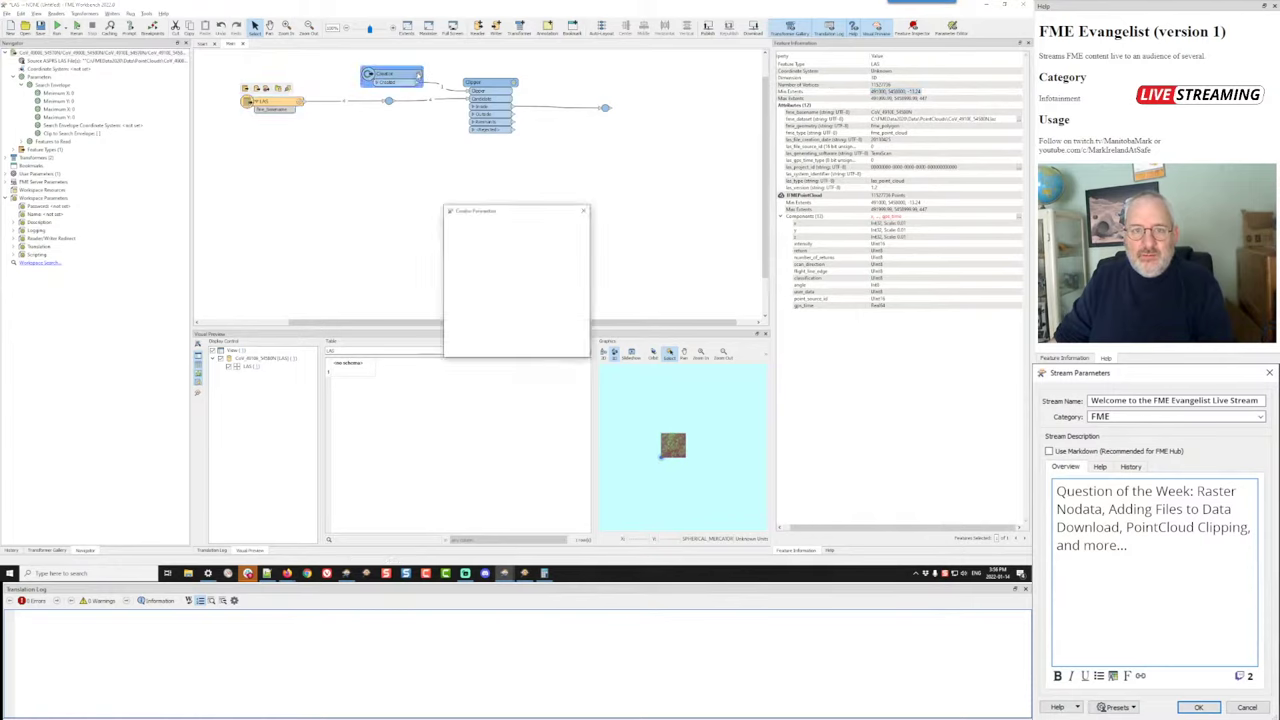
Start editing the polygon vertices, typing 487143 and adjusting the second row's values
click(567, 263)
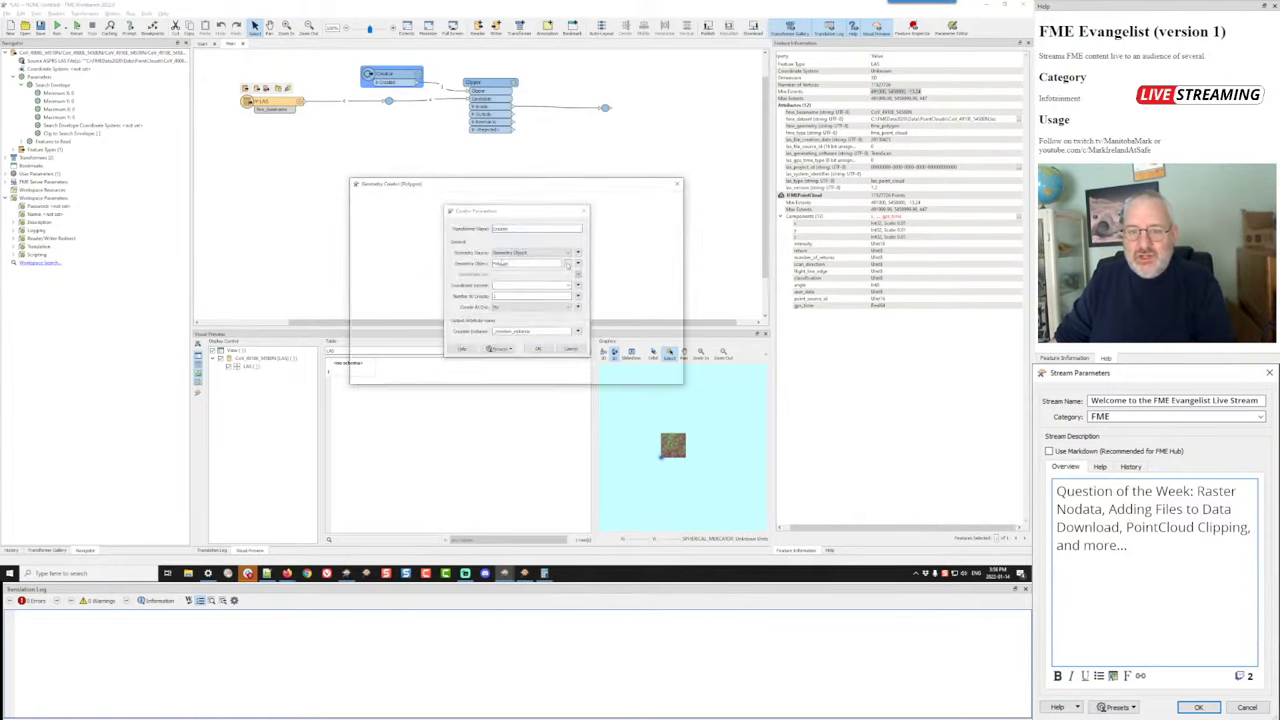
click(465, 221)
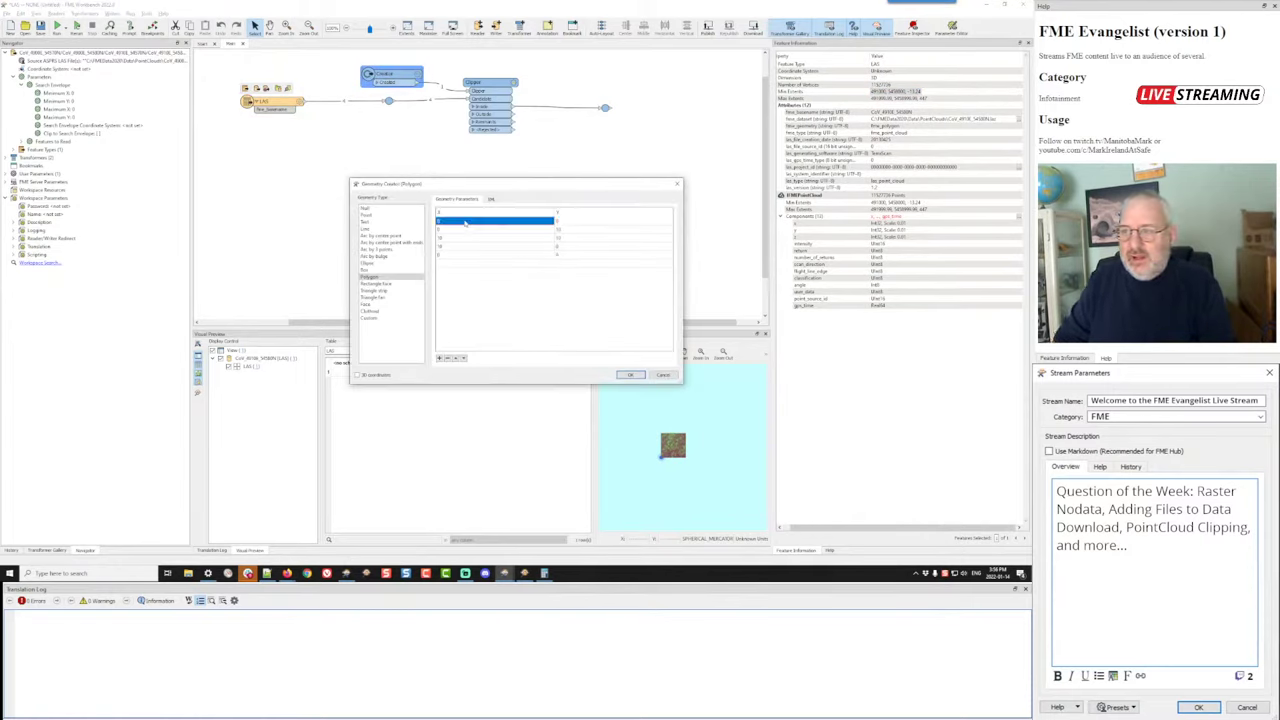
click(465, 222)
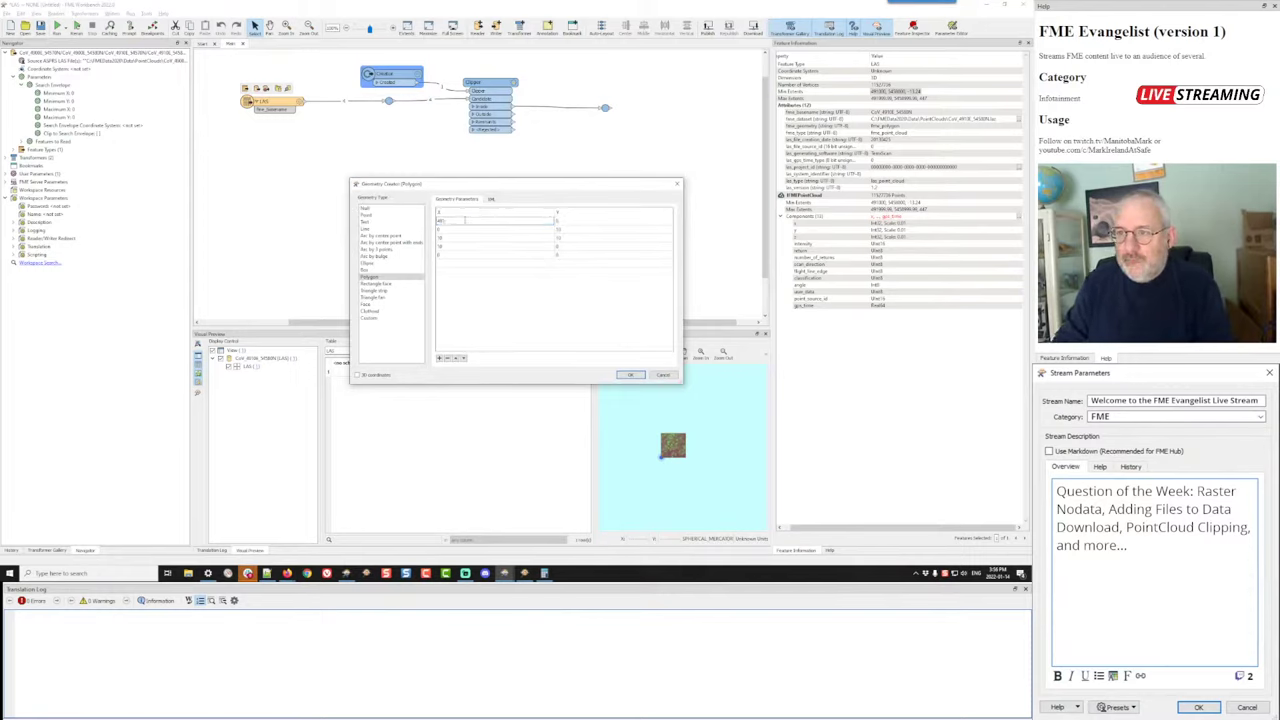
text(4871)
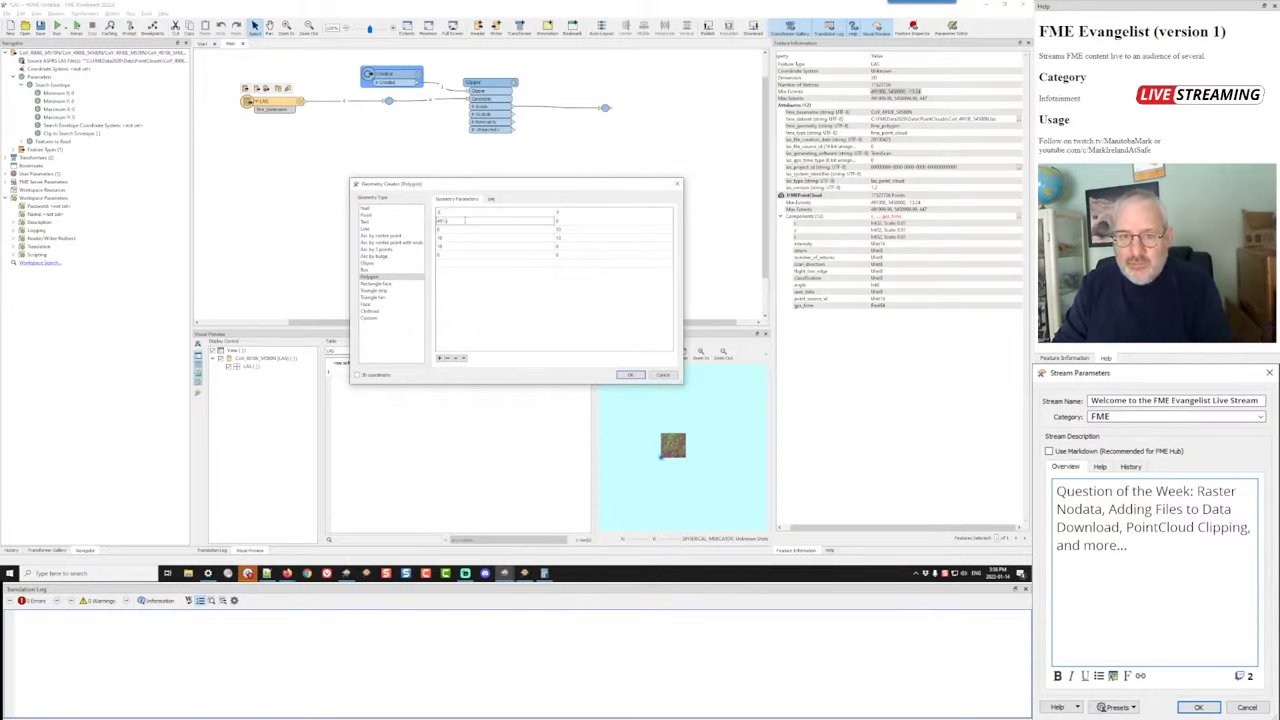
text(43)
key(Tab)
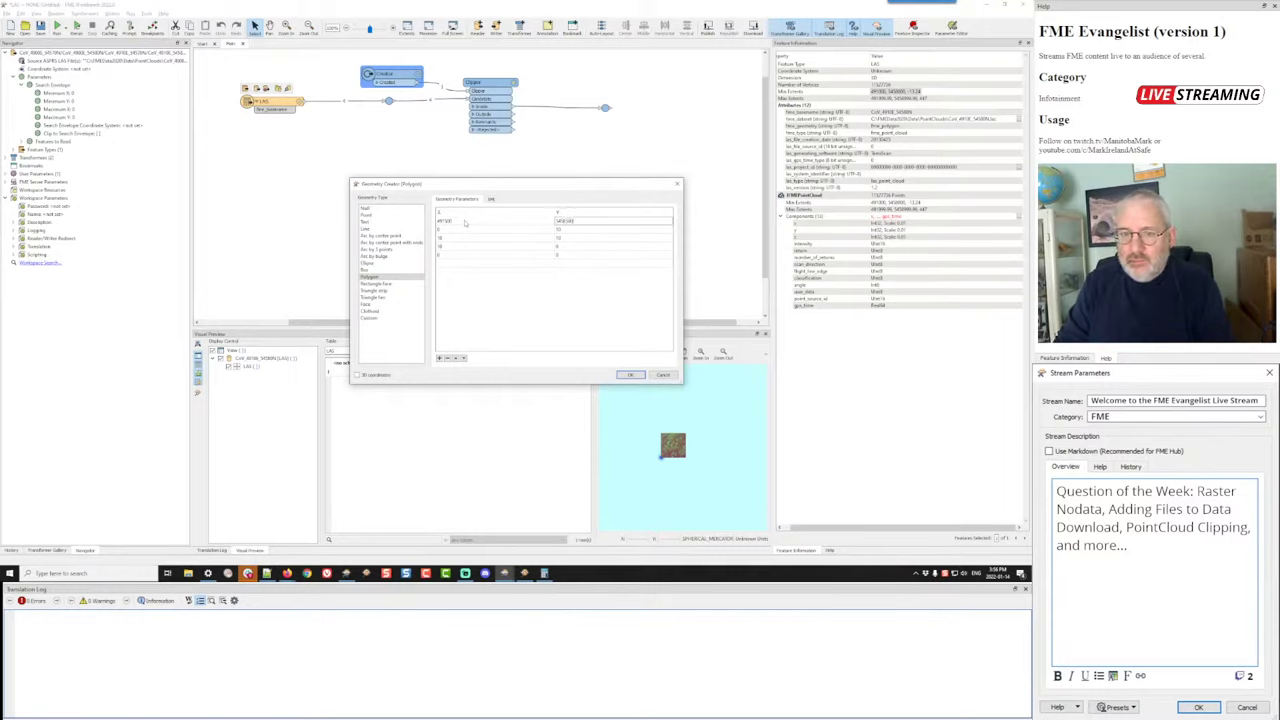
key(Tab)
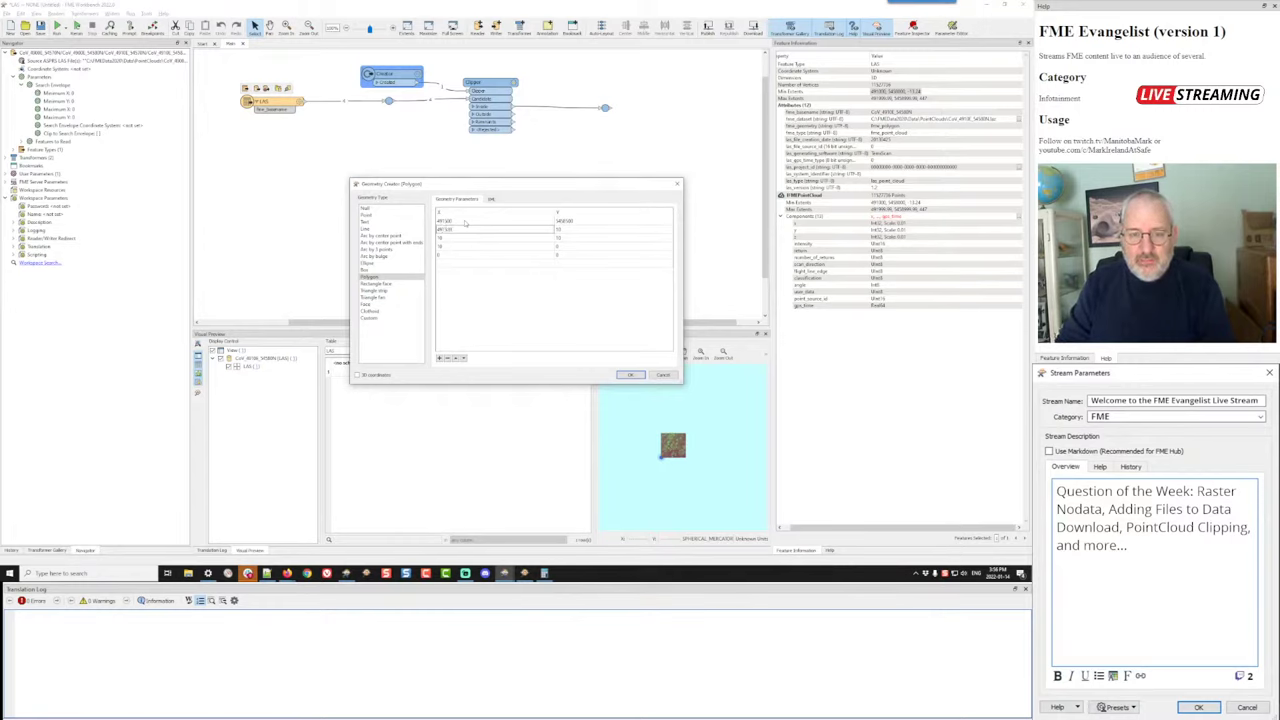
key(BackSpace)
key(BackSpace)
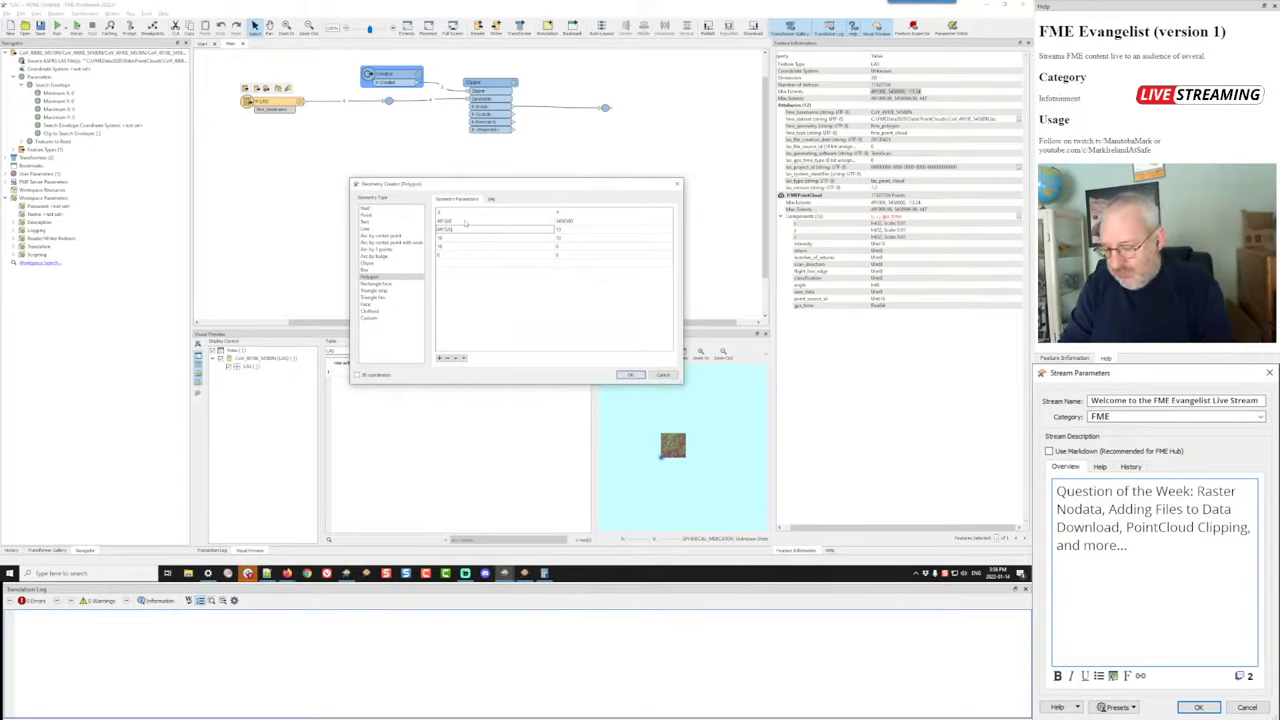
key(Tab)
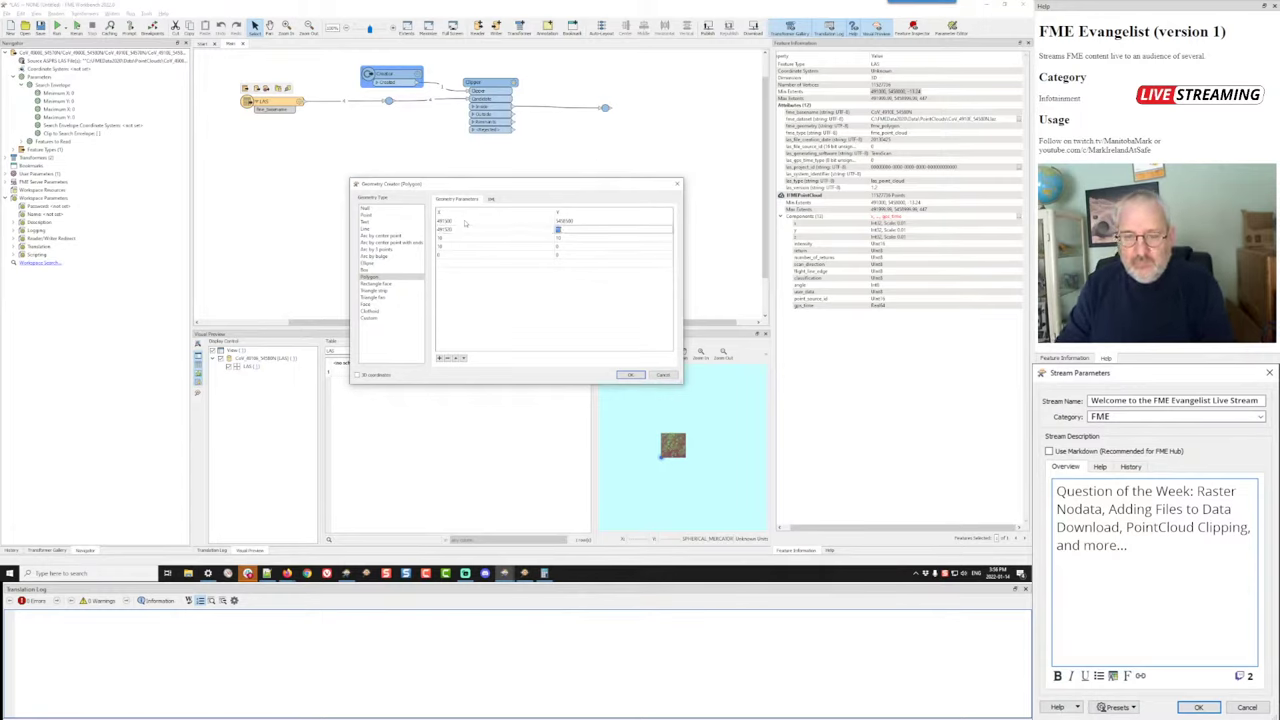
text(5)
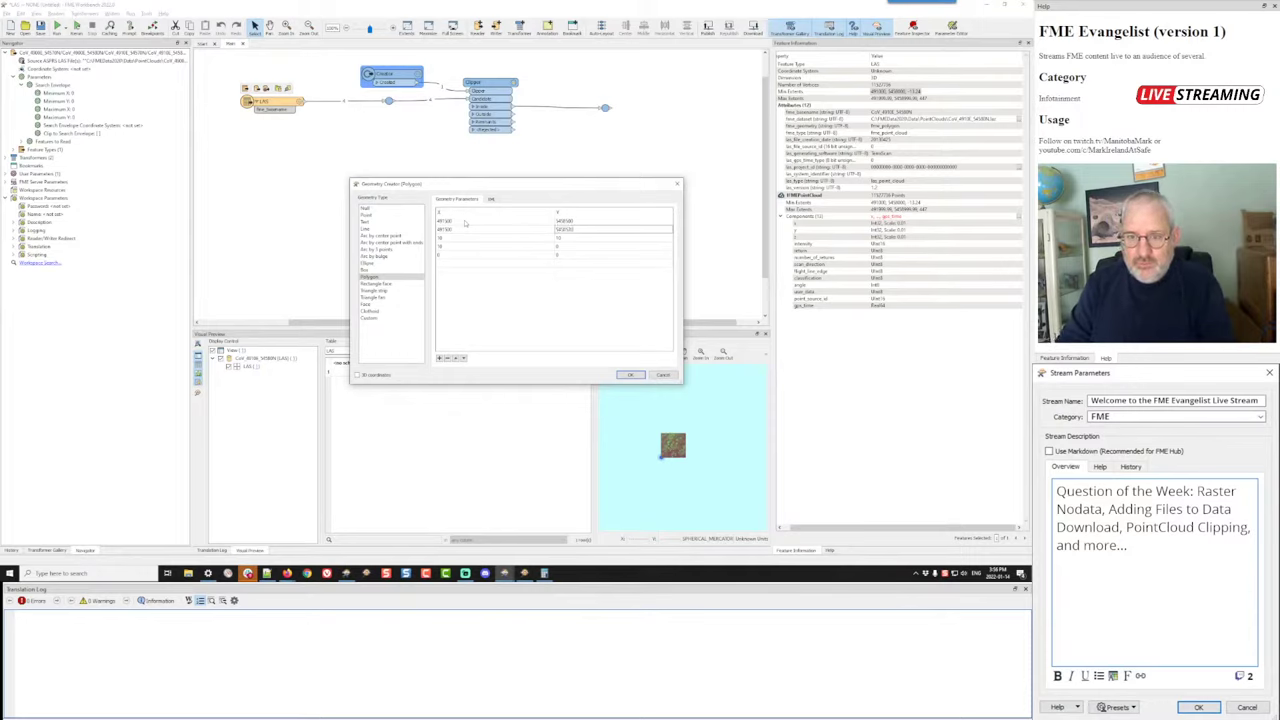
text(25)
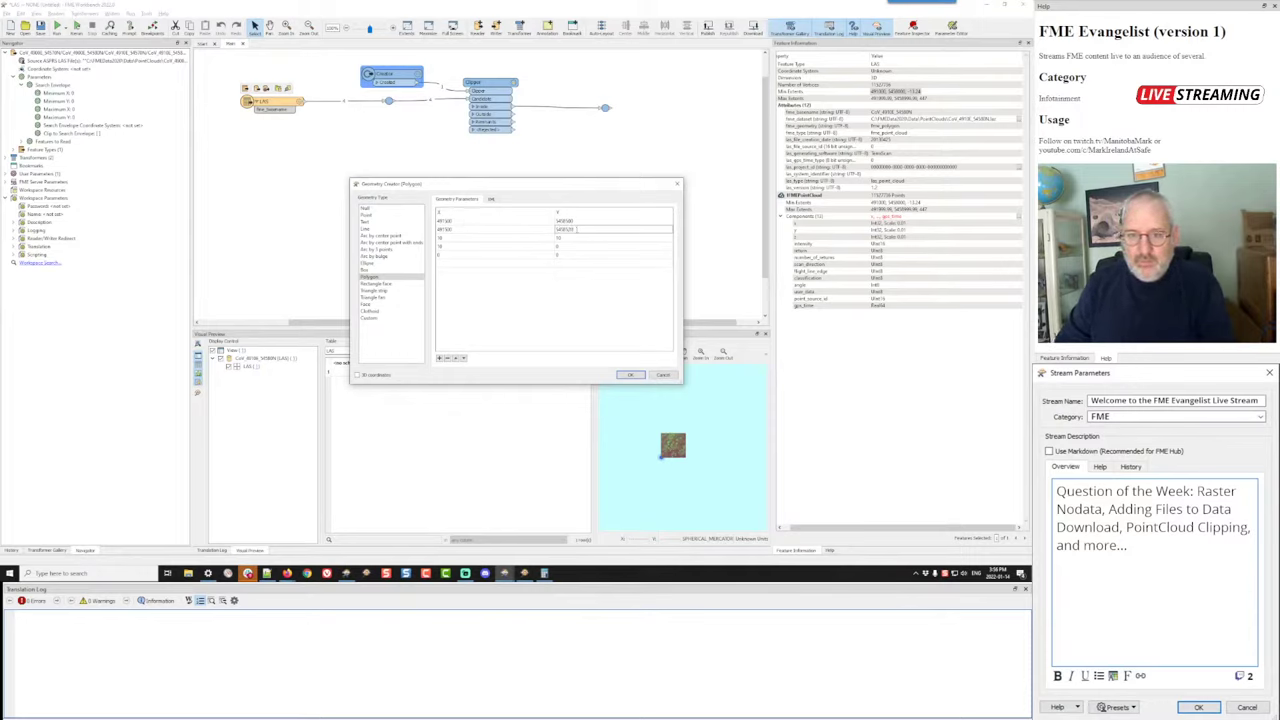
Copy the Y value 5458500 into the third, fourth and fifth vertex rows
double_click(577, 229)
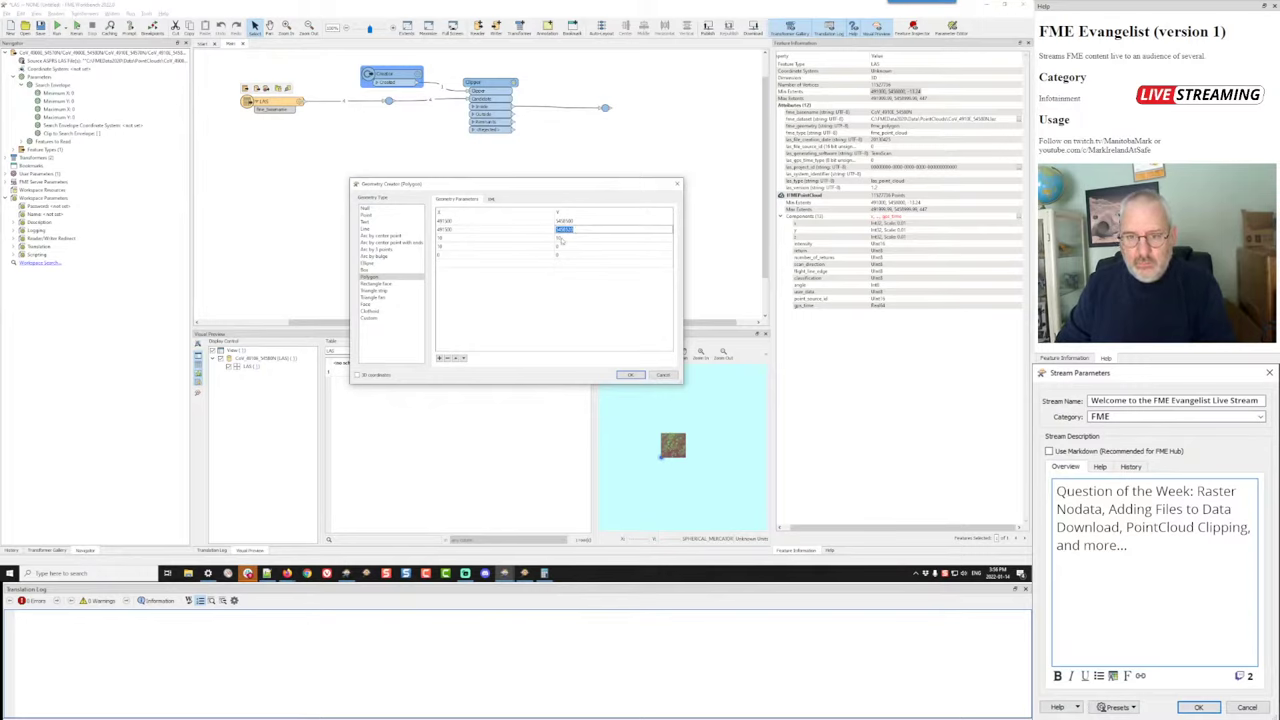
click(565, 238)
key(ctrl+v)
click(563, 247)
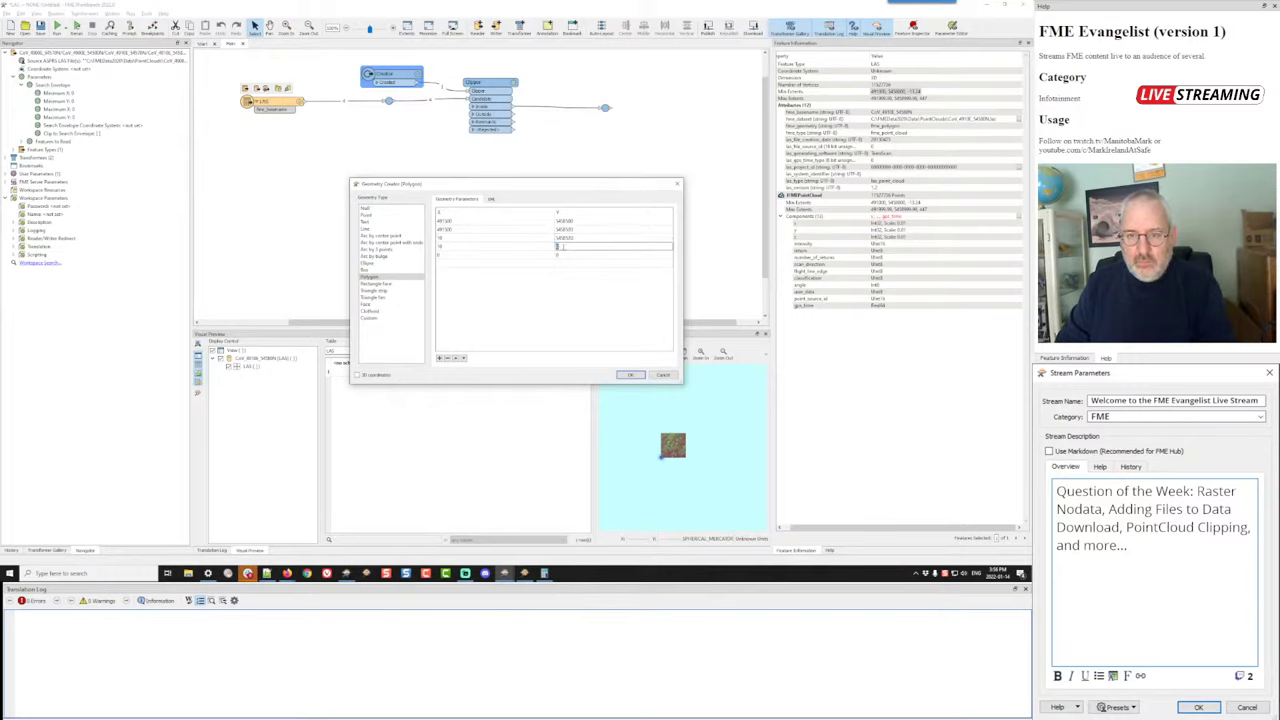
double_click(565, 221)
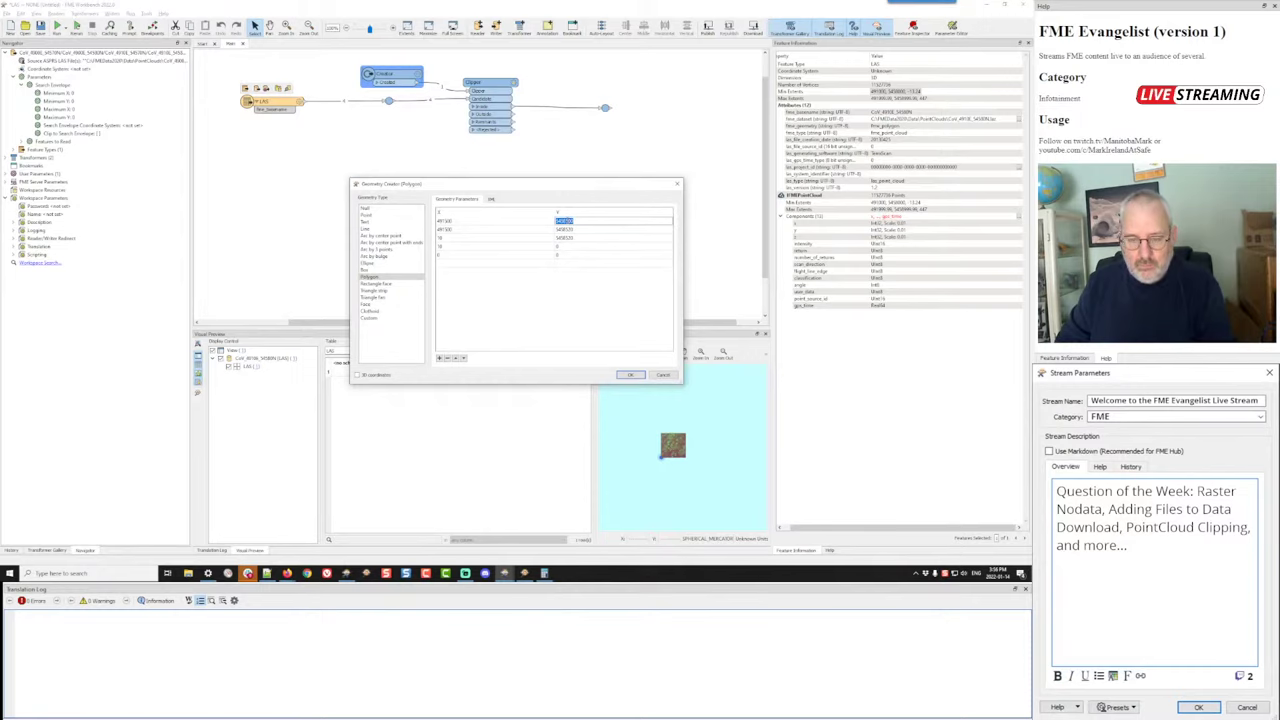
click(564, 247)
click(564, 247)
text(5458500)
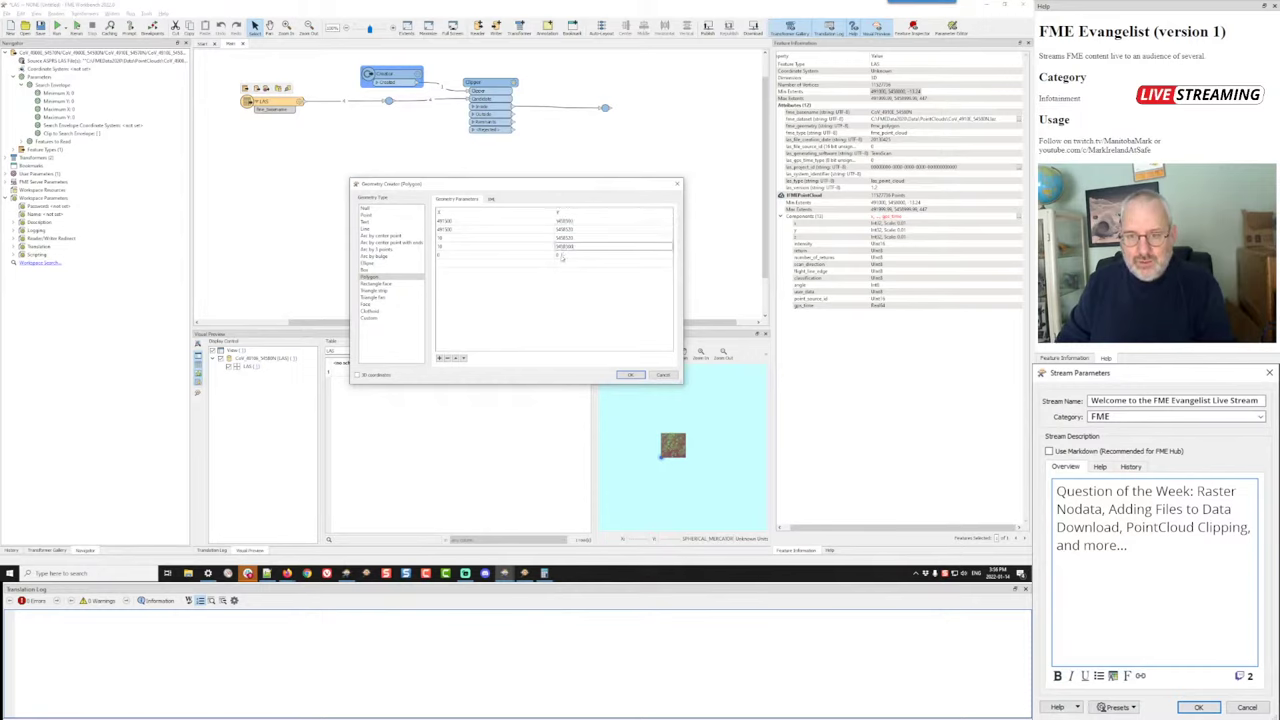
key(Down)
text(5458500)
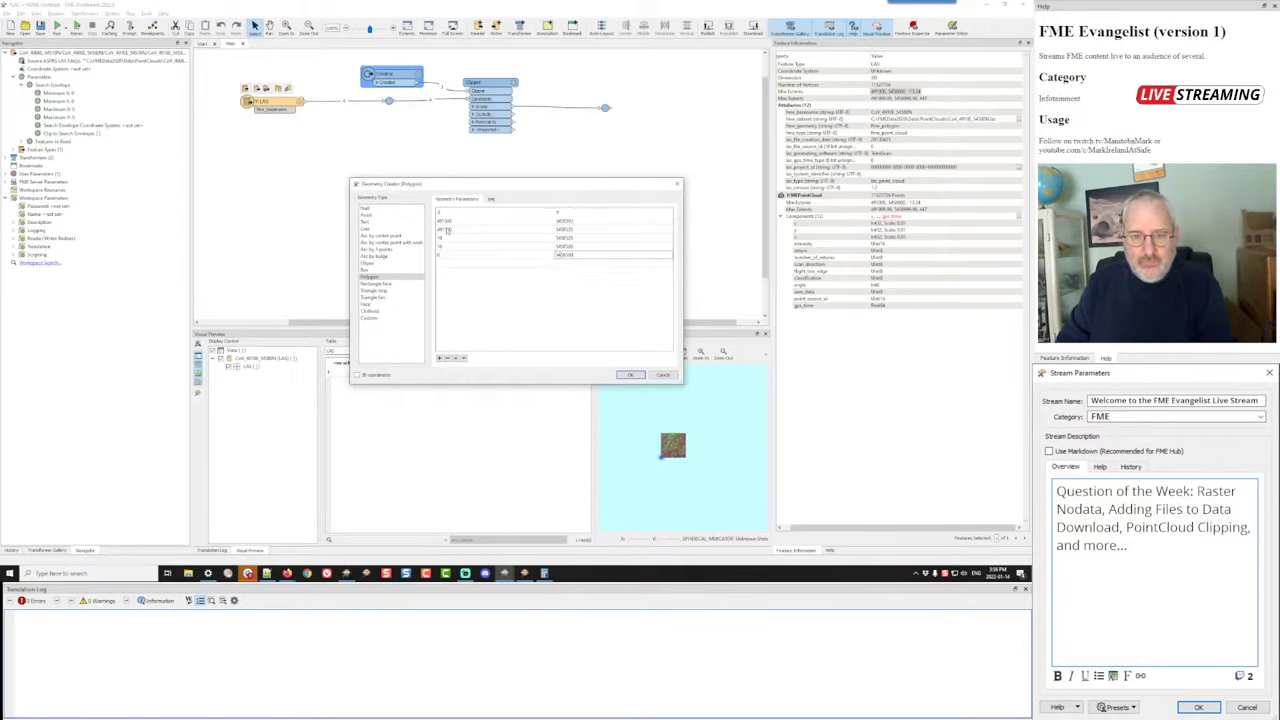
Paste the X value 481100 into rows three to five and apply the Creator settings
double_click(449, 231)
key(ctrl+c)
click(447, 255)
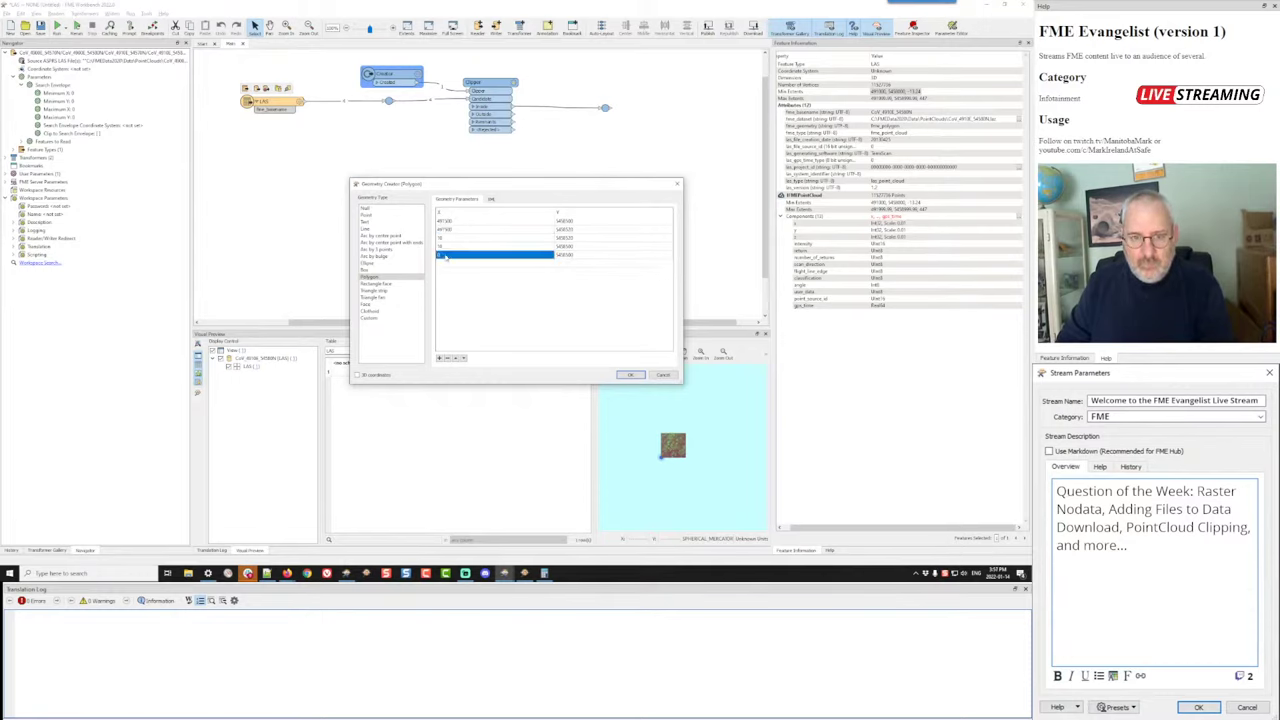
key(ctrl+v)
double_click(447, 247)
key(ctrl+v)
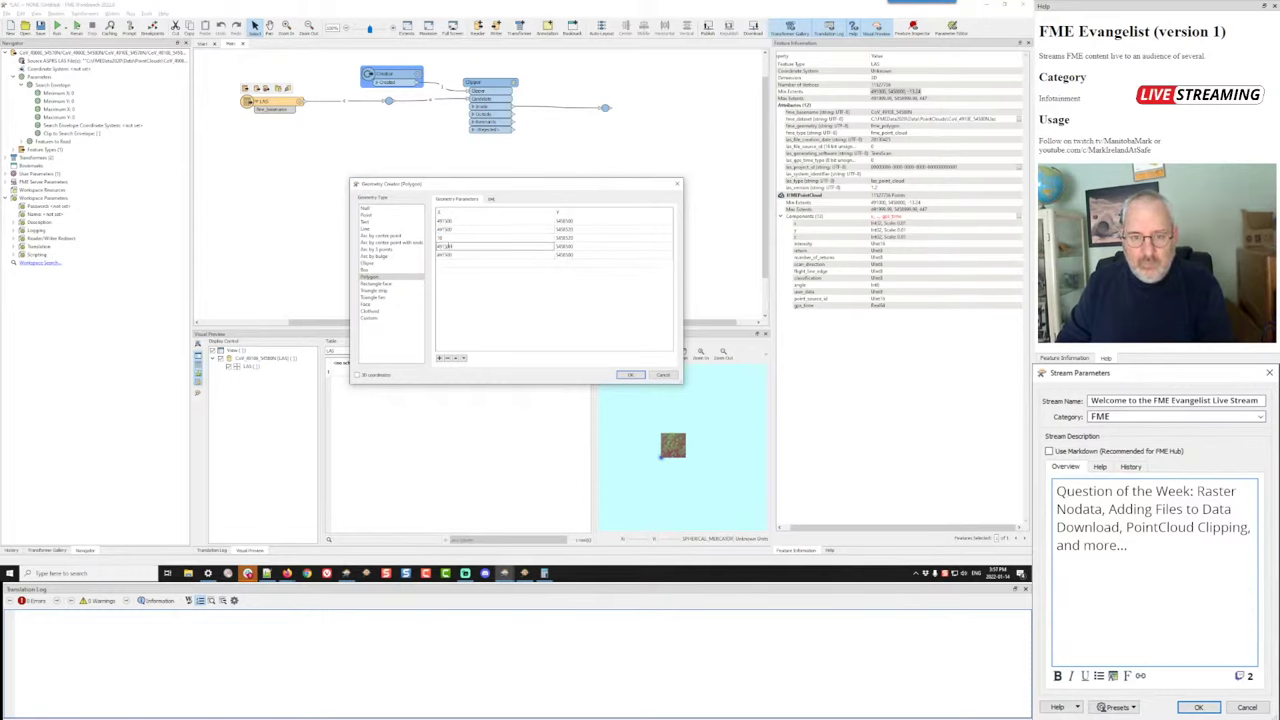
double_click(447, 238)
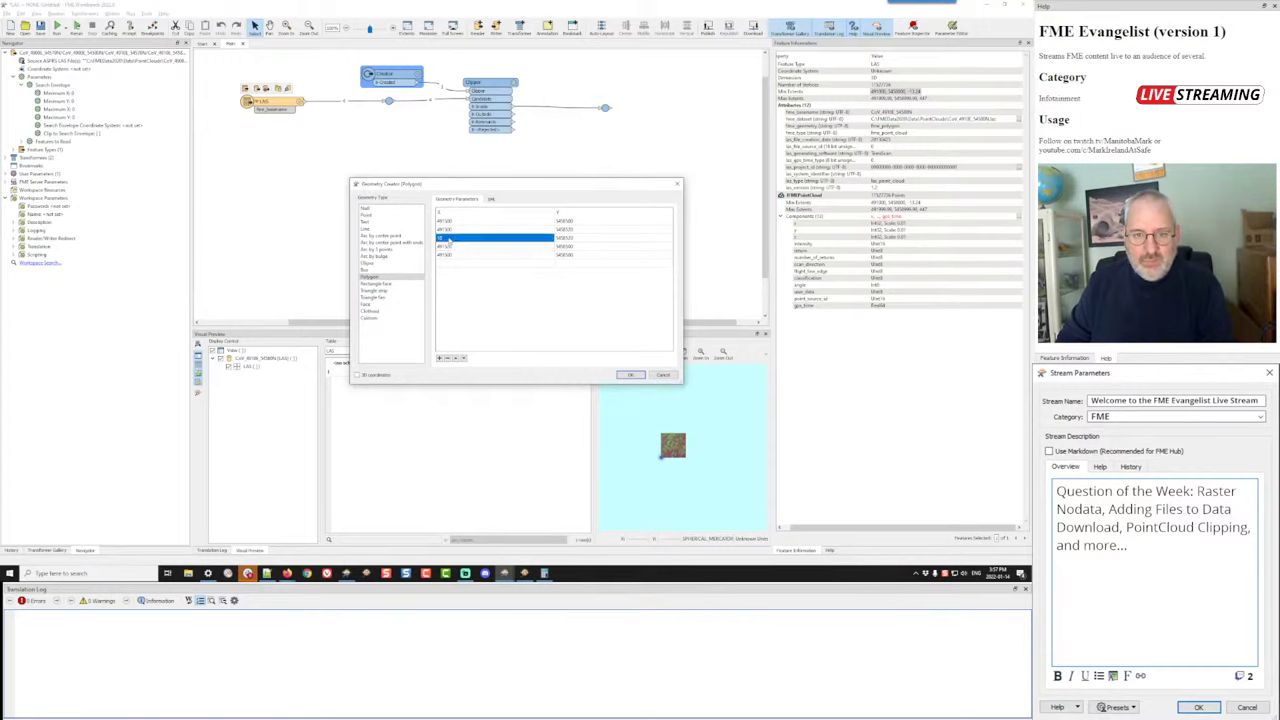
key(ctrl+v)
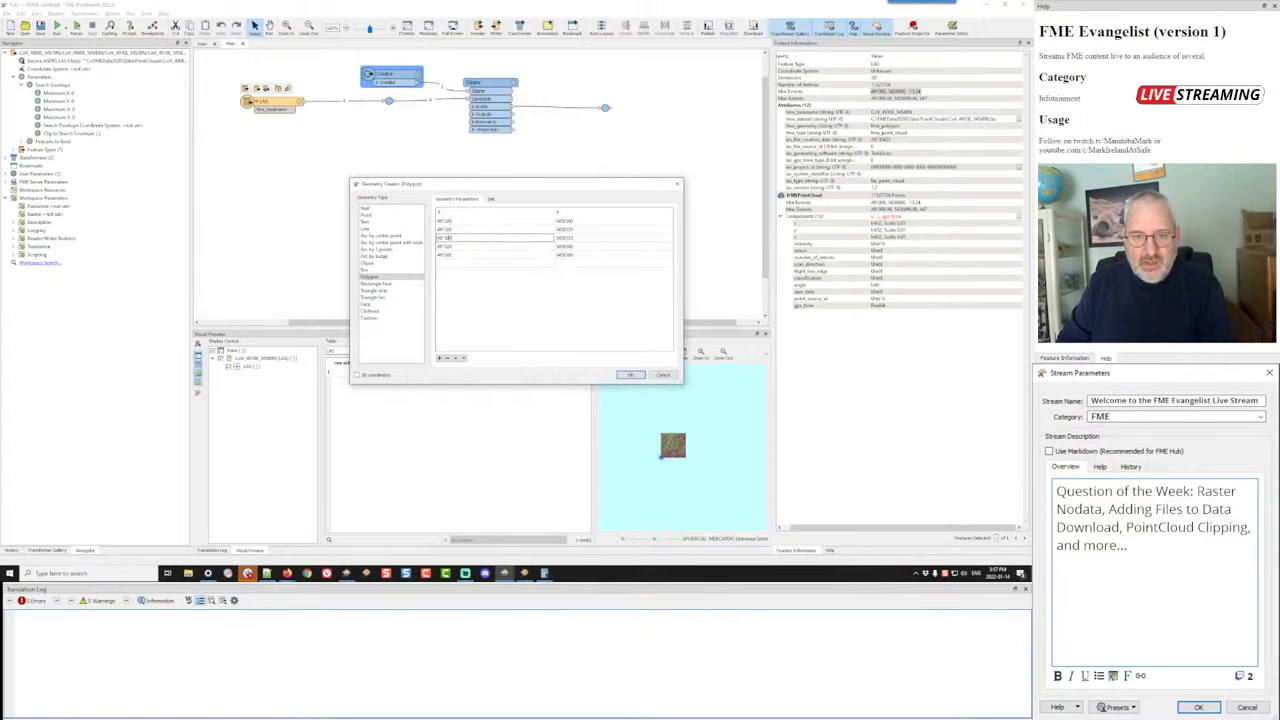
key(Return)
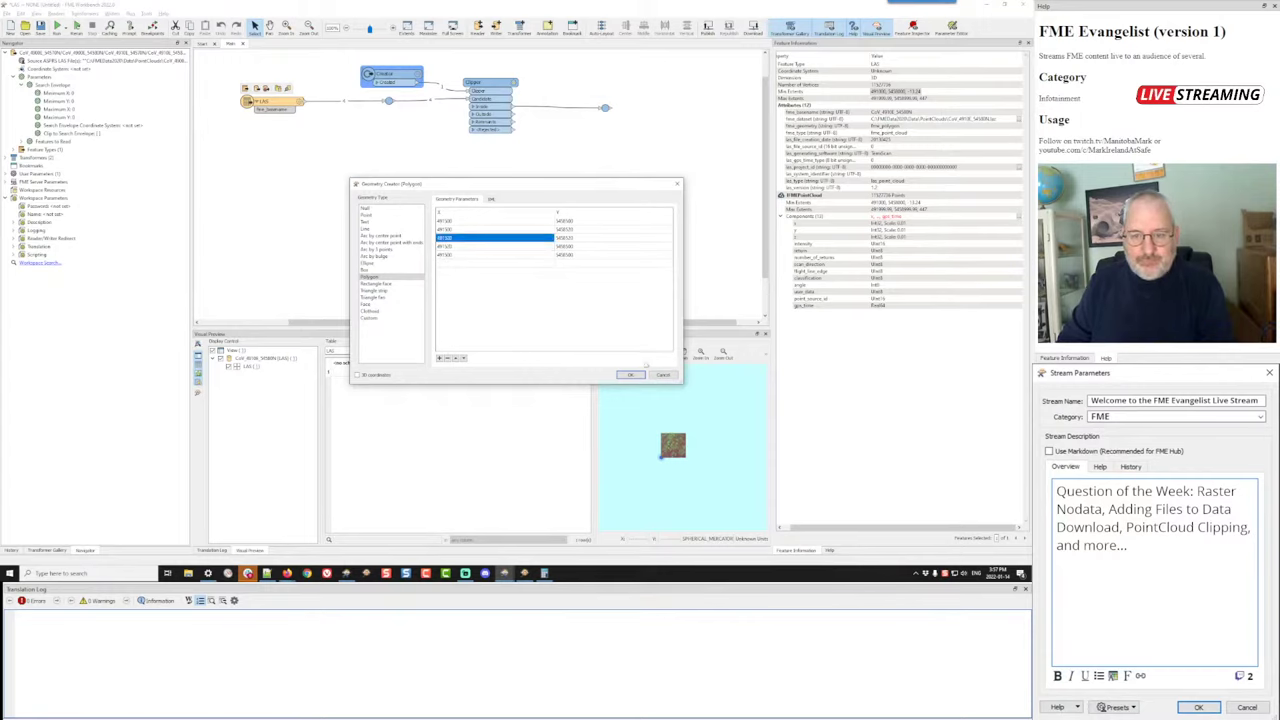
click(629, 375)
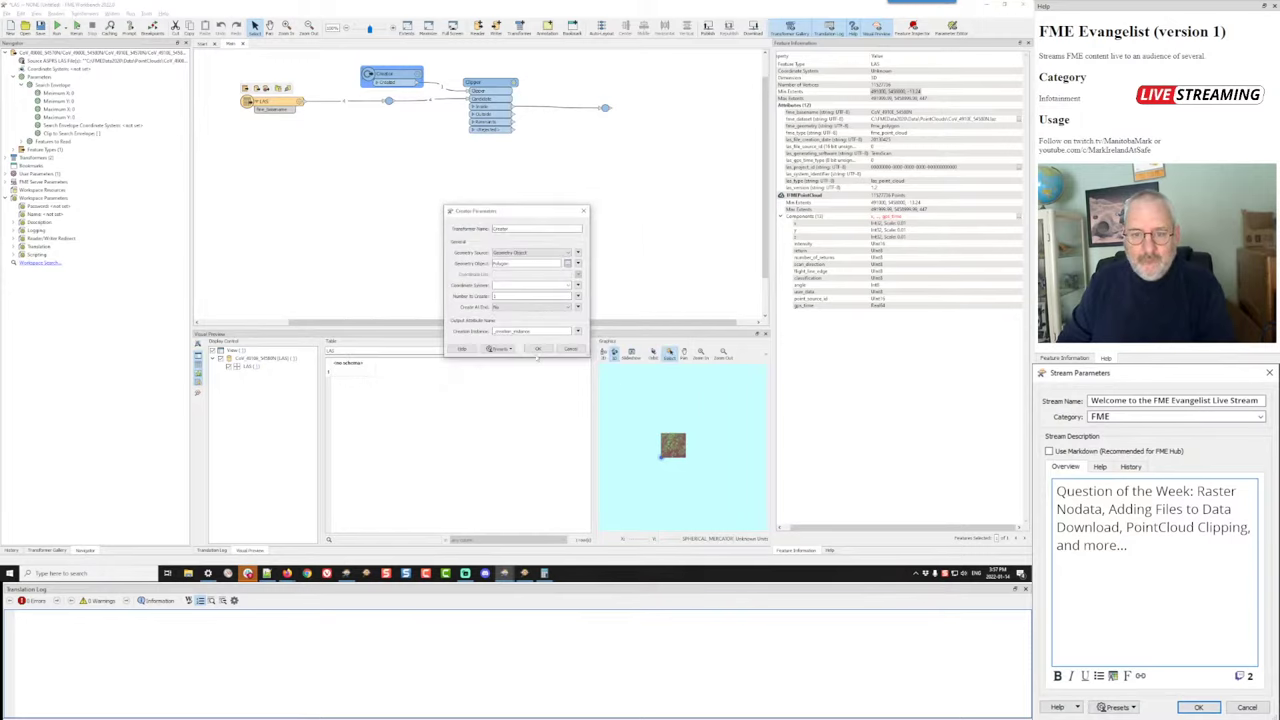
click(537, 348)
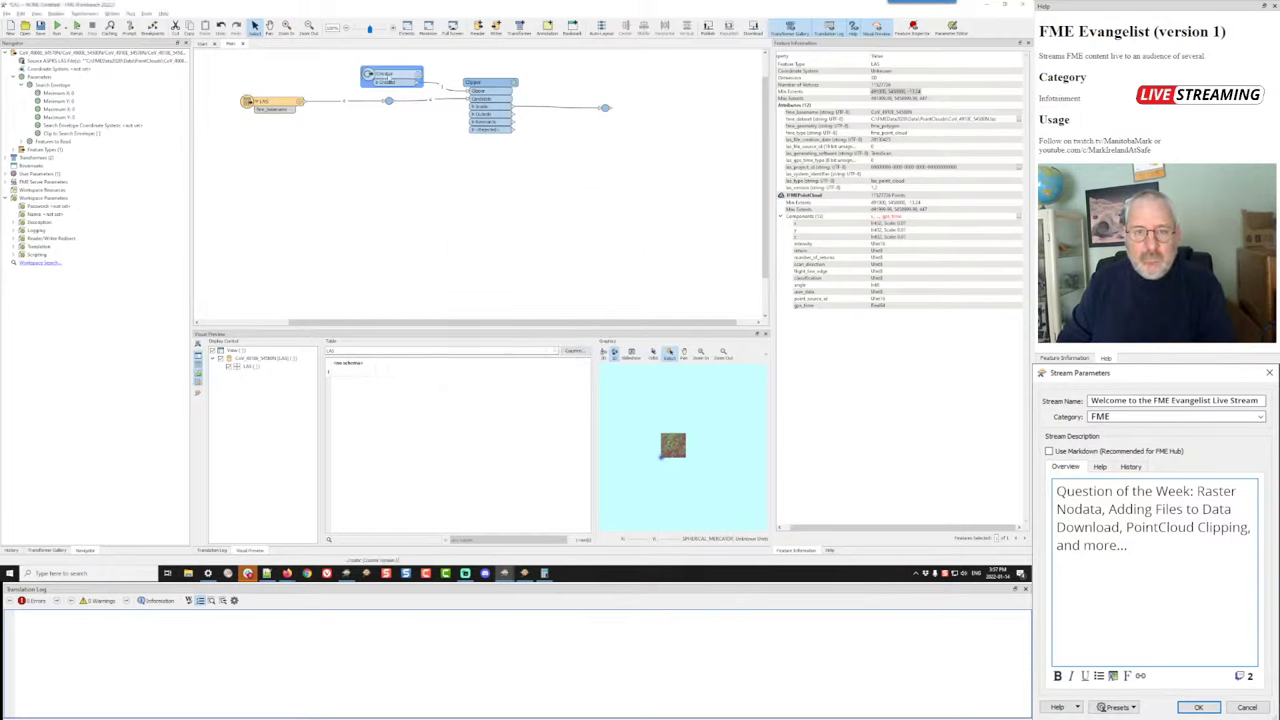
Run the workspace, confirm 4 features read and 0 written, then switch to the browser
key(ctrl+r)
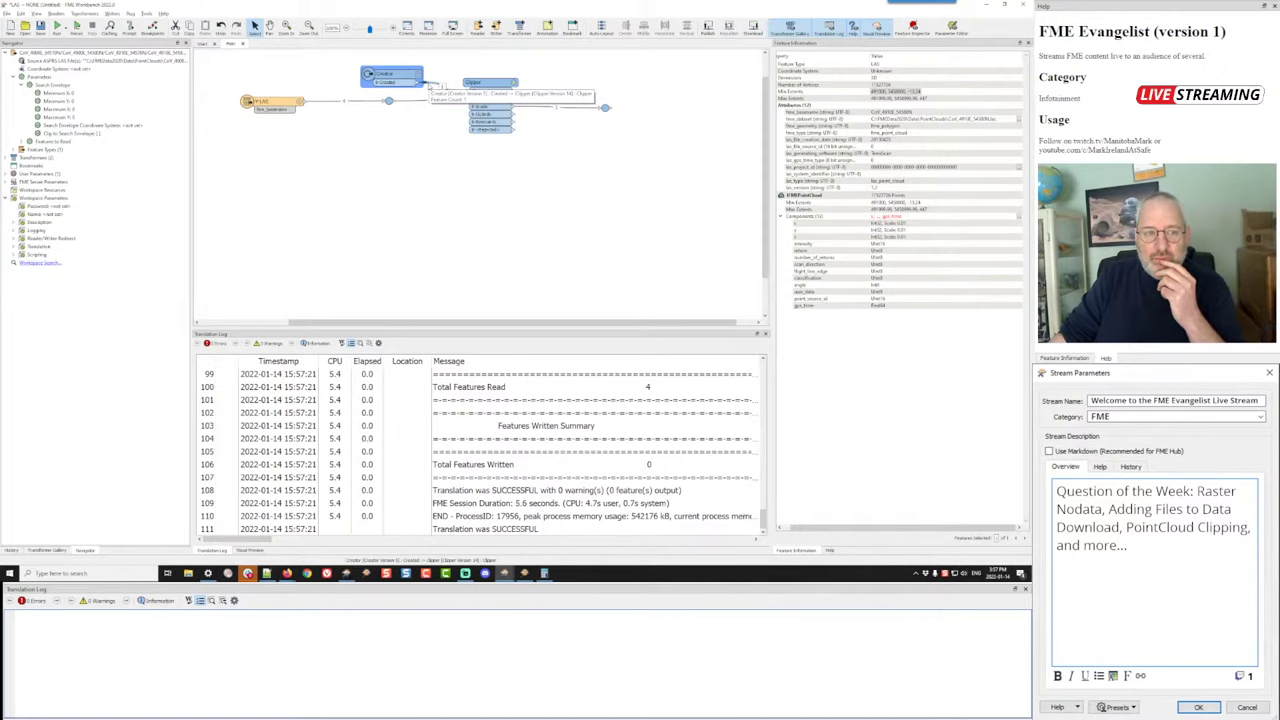
key(alt+Tab)
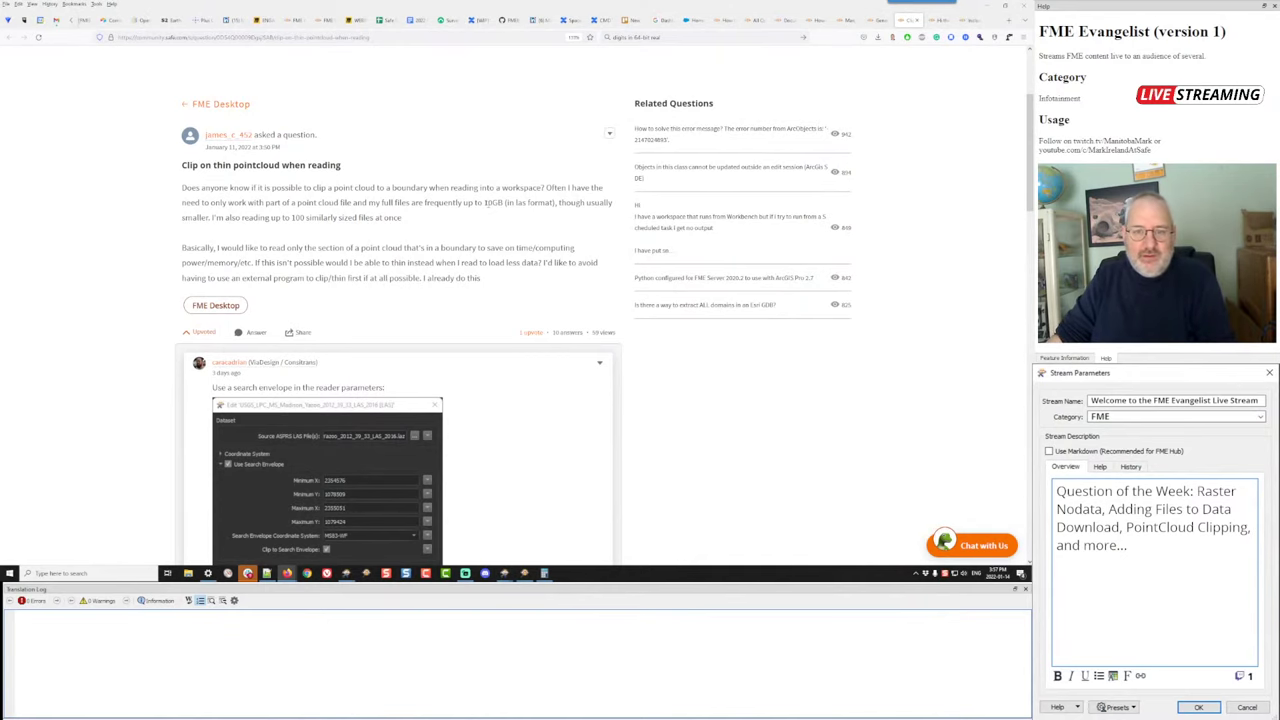
Return from the forum question to the FME Workbench clipping workspace
key(alt+Tab)
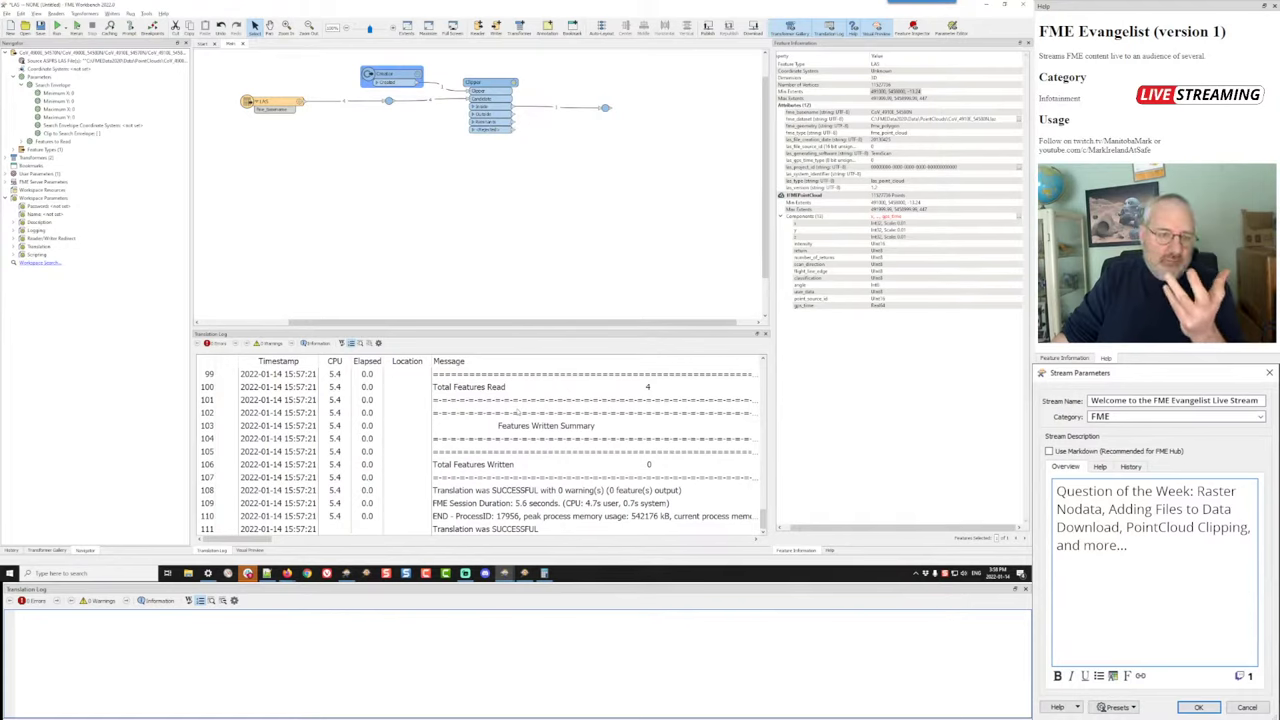
Find the Clipper tolerance message in the log and locate the Clipper, Junction and Creator nodes
scroll(517, 412, up, 3)
scroll(517, 411, up, 3)
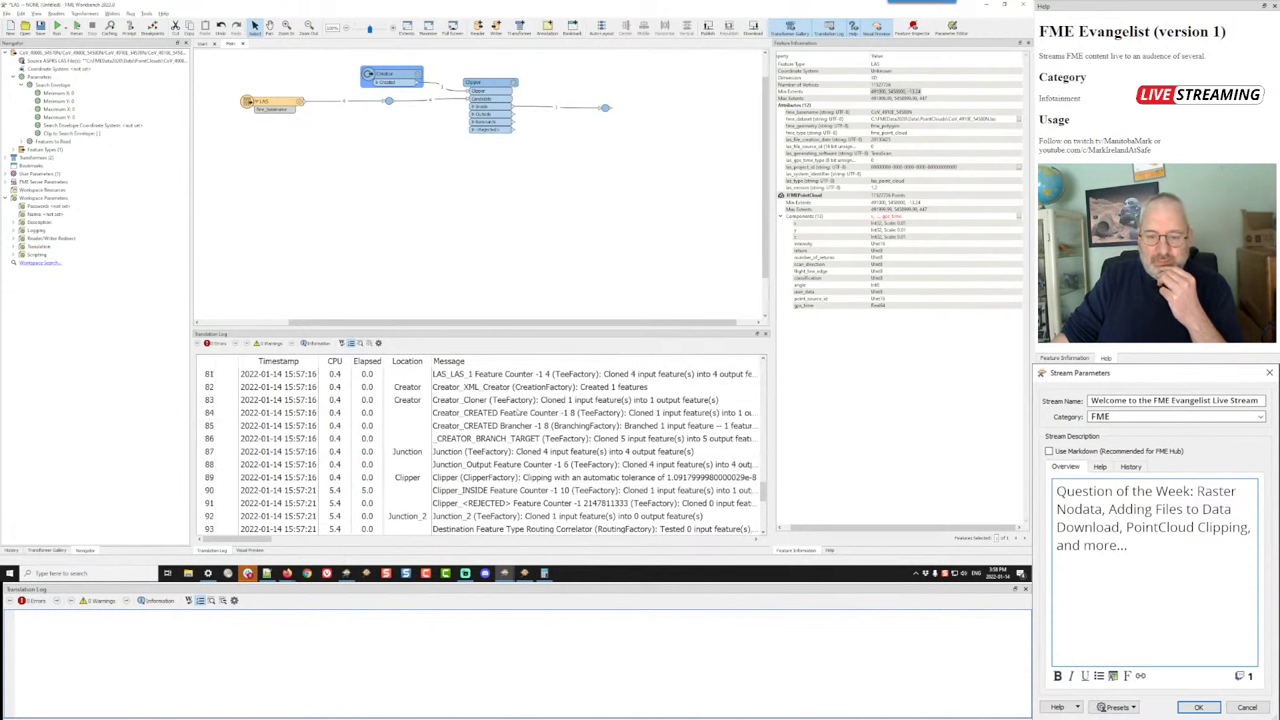
scroll(514, 412, up, 7)
scroll(516, 412, down, 6)
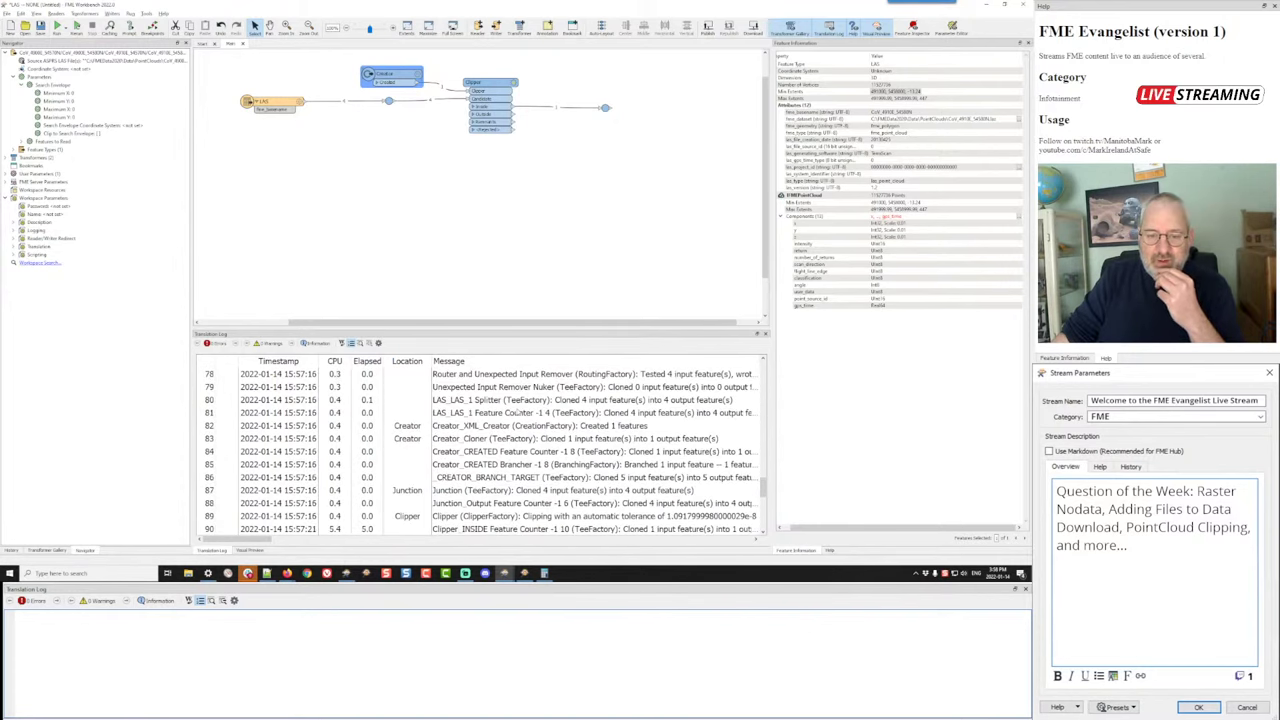
scroll(515, 412, down, 2)
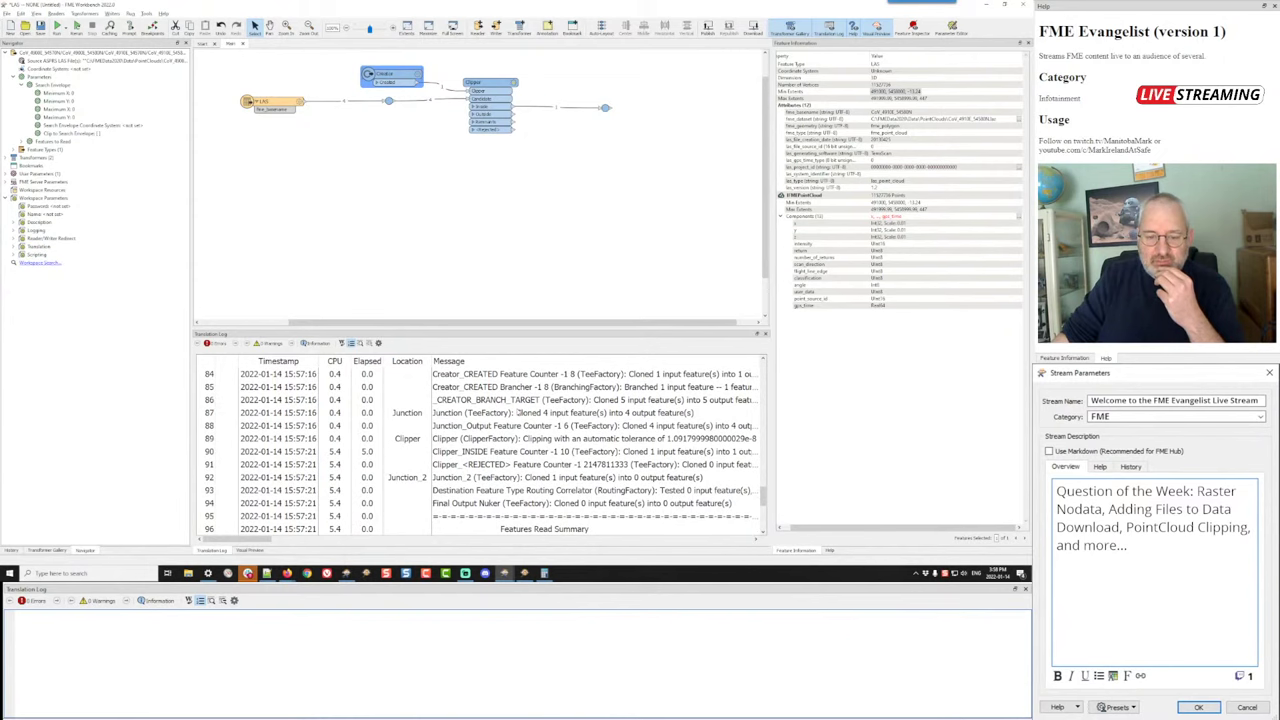
scroll(517, 412, up, 4)
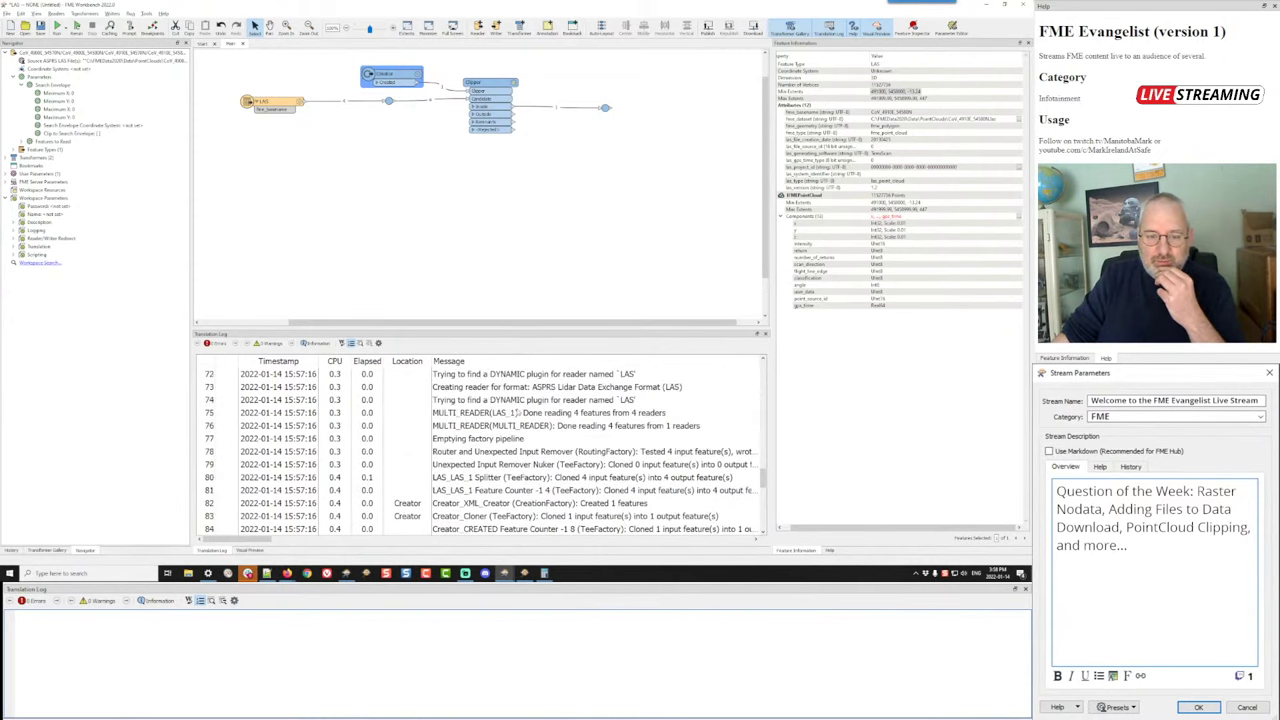
scroll(516, 412, up, 20)
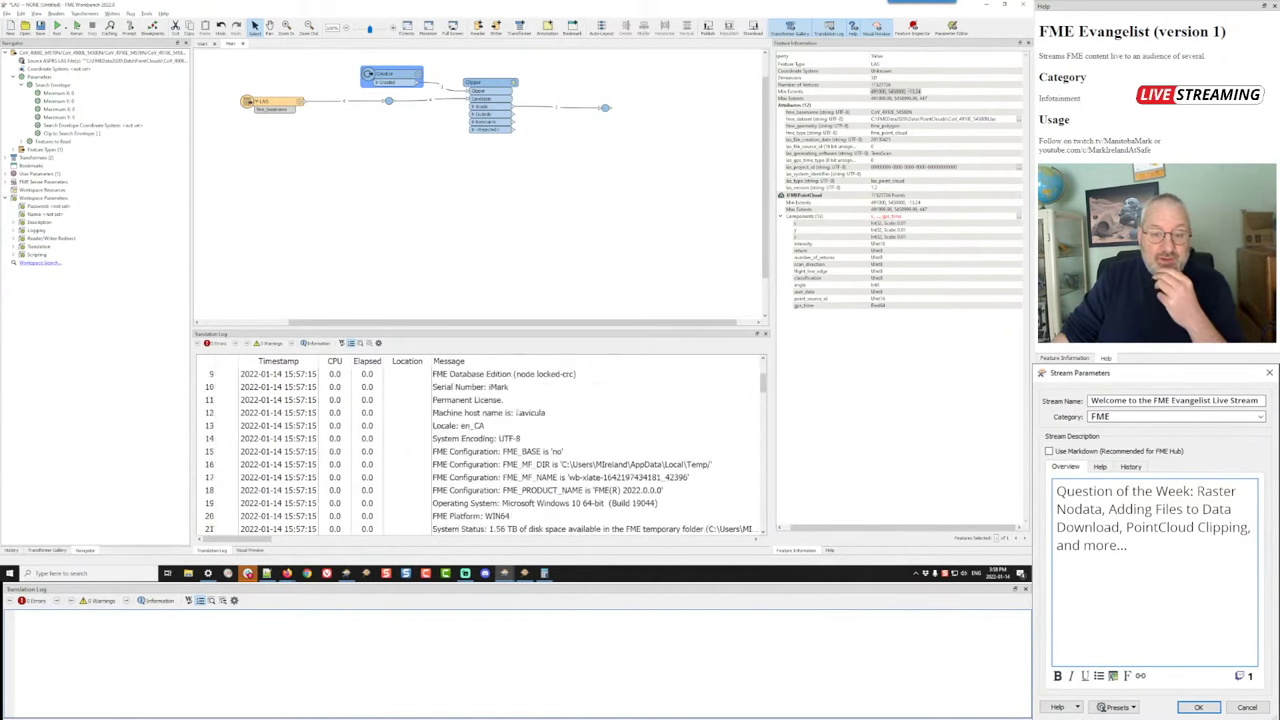
scroll(515, 412, up, 3)
scroll(516, 412, down, 15)
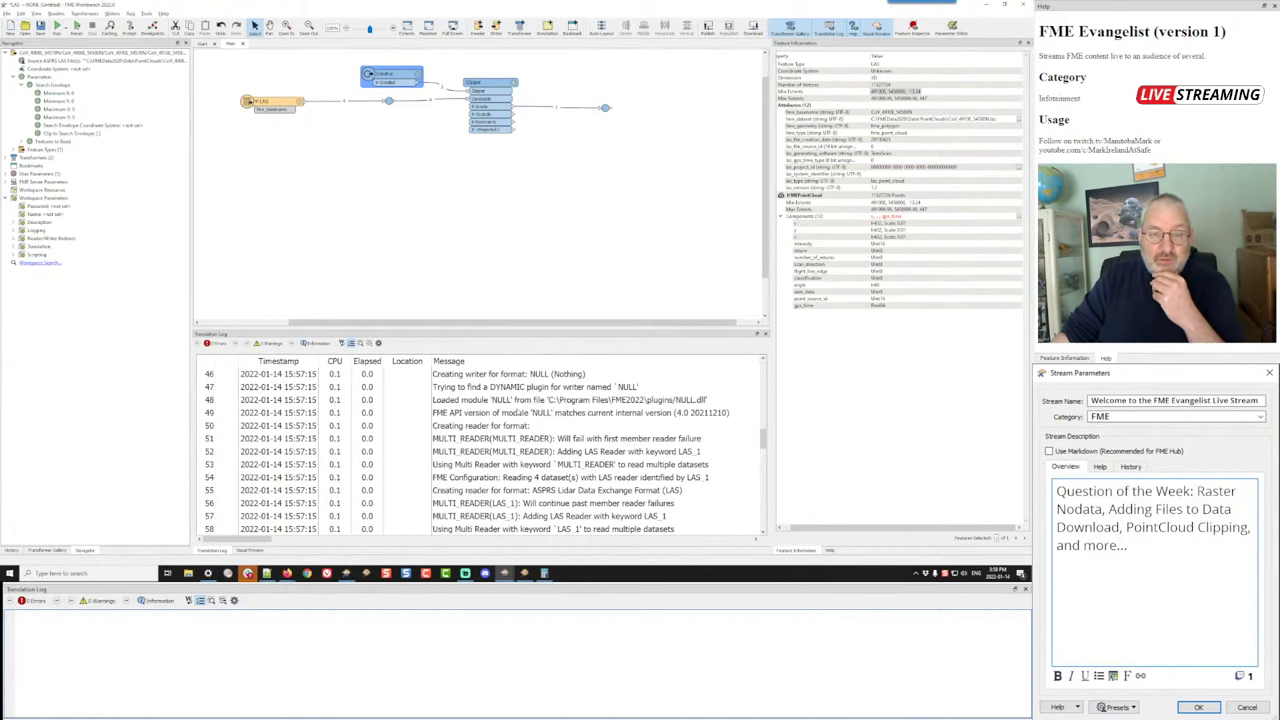
scroll(516, 412, down, 12)
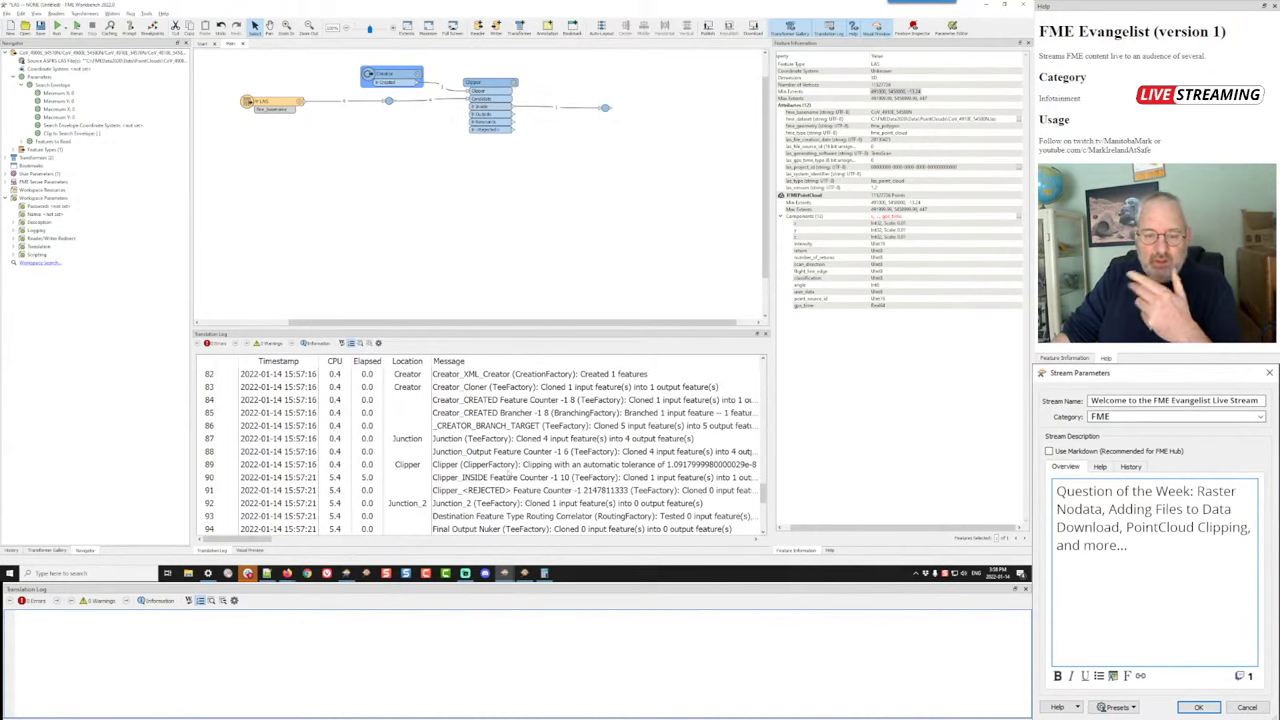
click(467, 464)
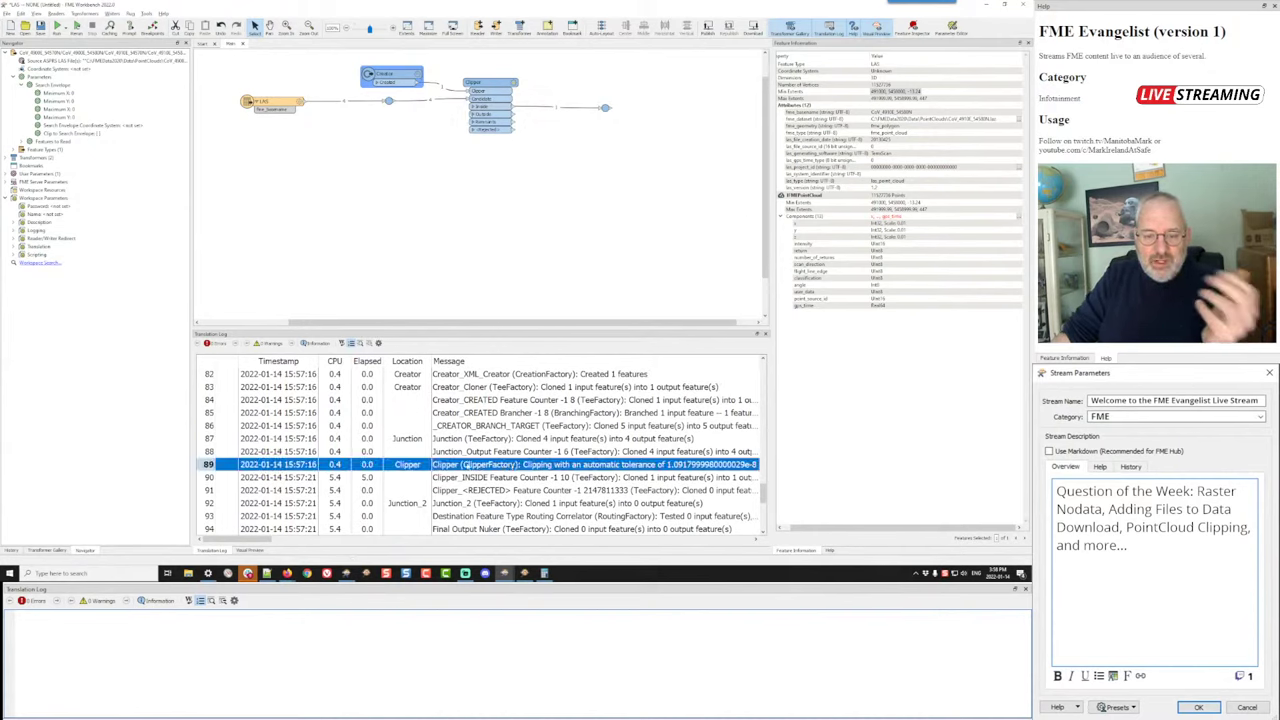
click(407, 464)
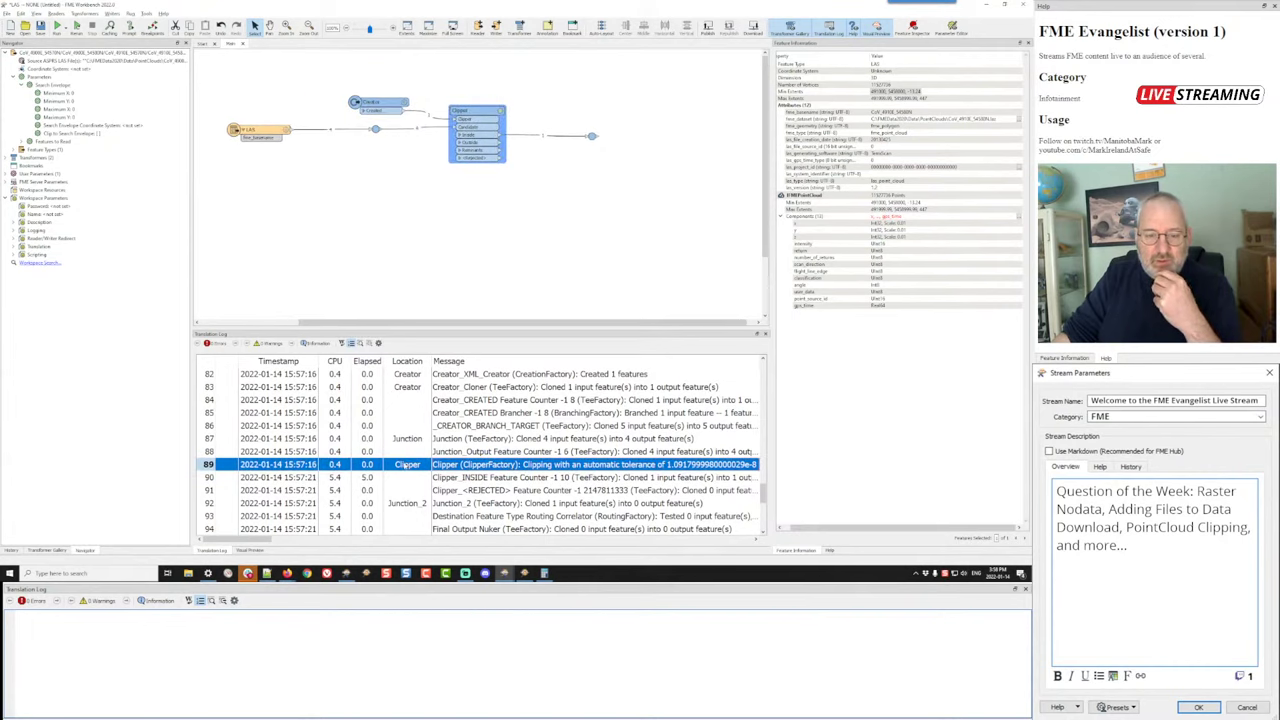
click(407, 438)
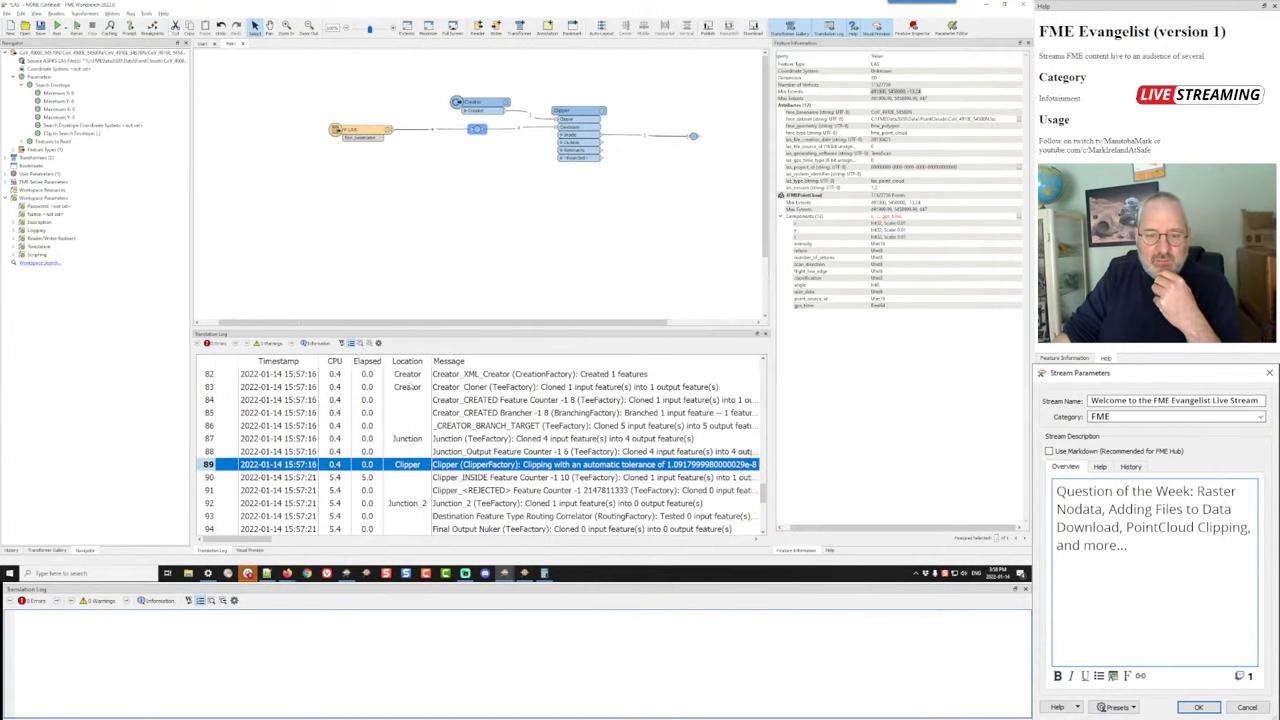
click(408, 390)
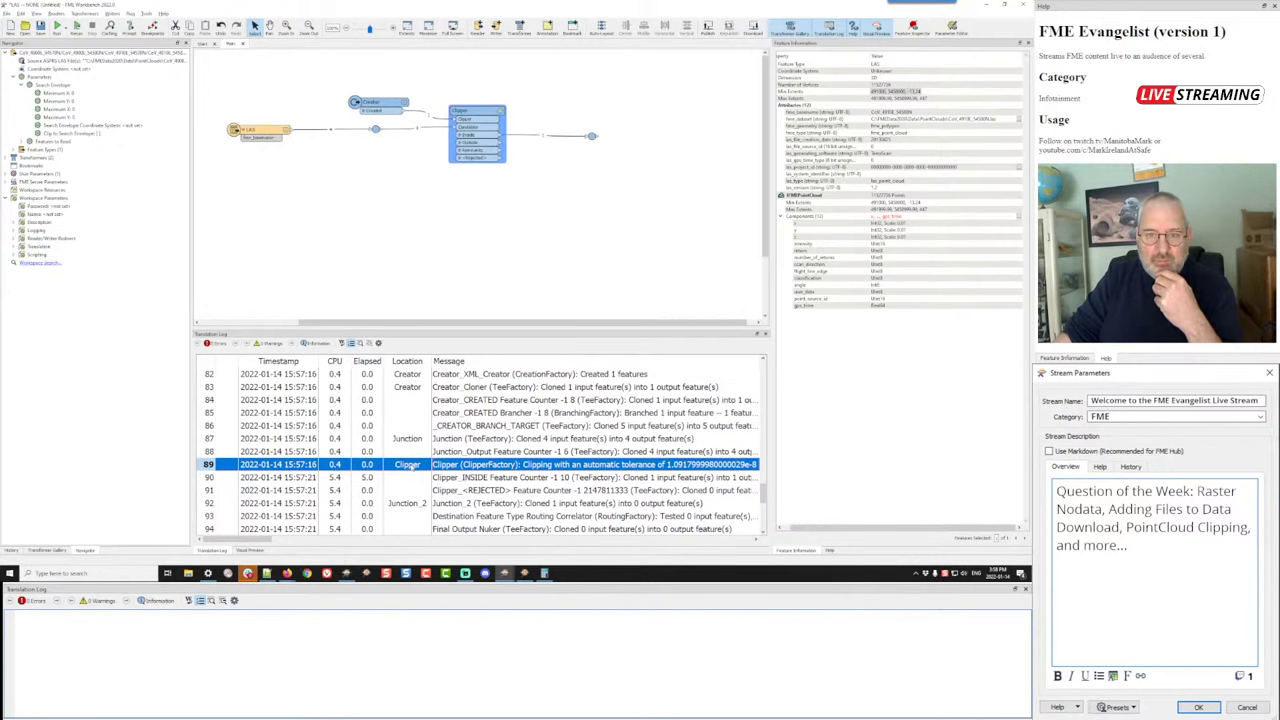
Reselect the Clipper tolerance message, jump back to the Junction, then minimize Workbench
scroll(512, 465, up, 7)
scroll(512, 465, up, 6)
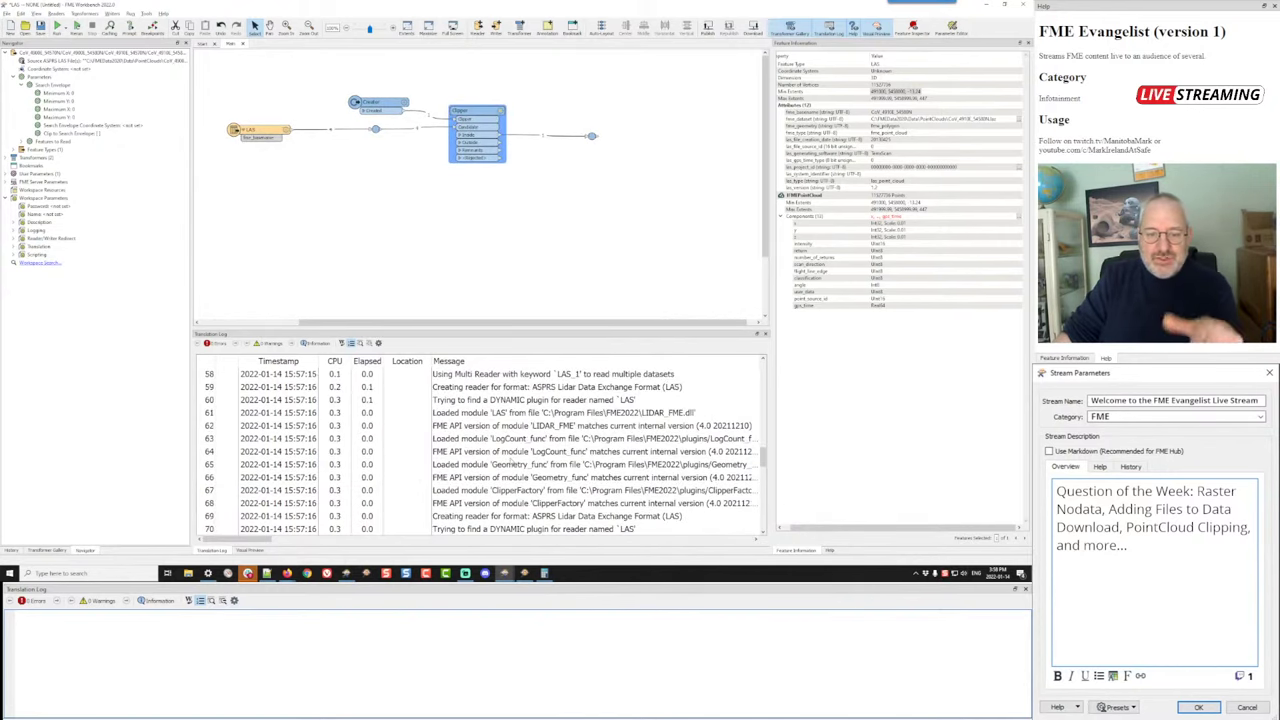
scroll(512, 465, up, 14)
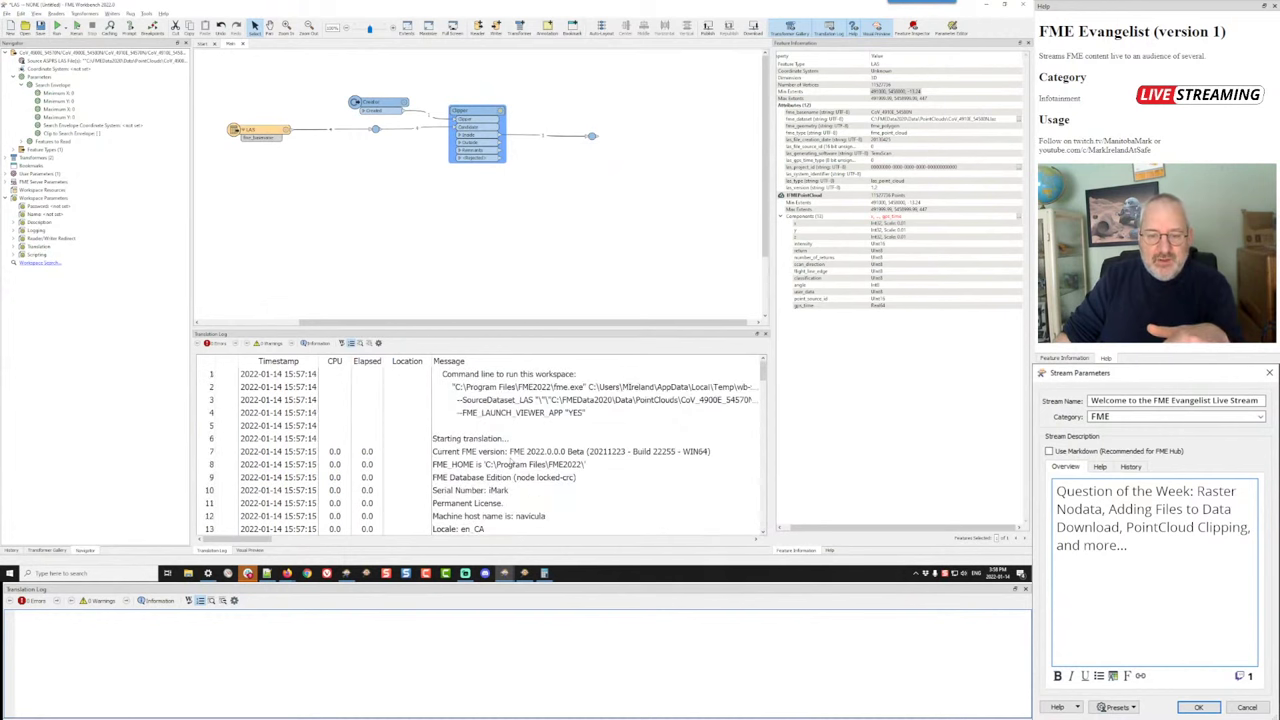
scroll(512, 465, down, 12)
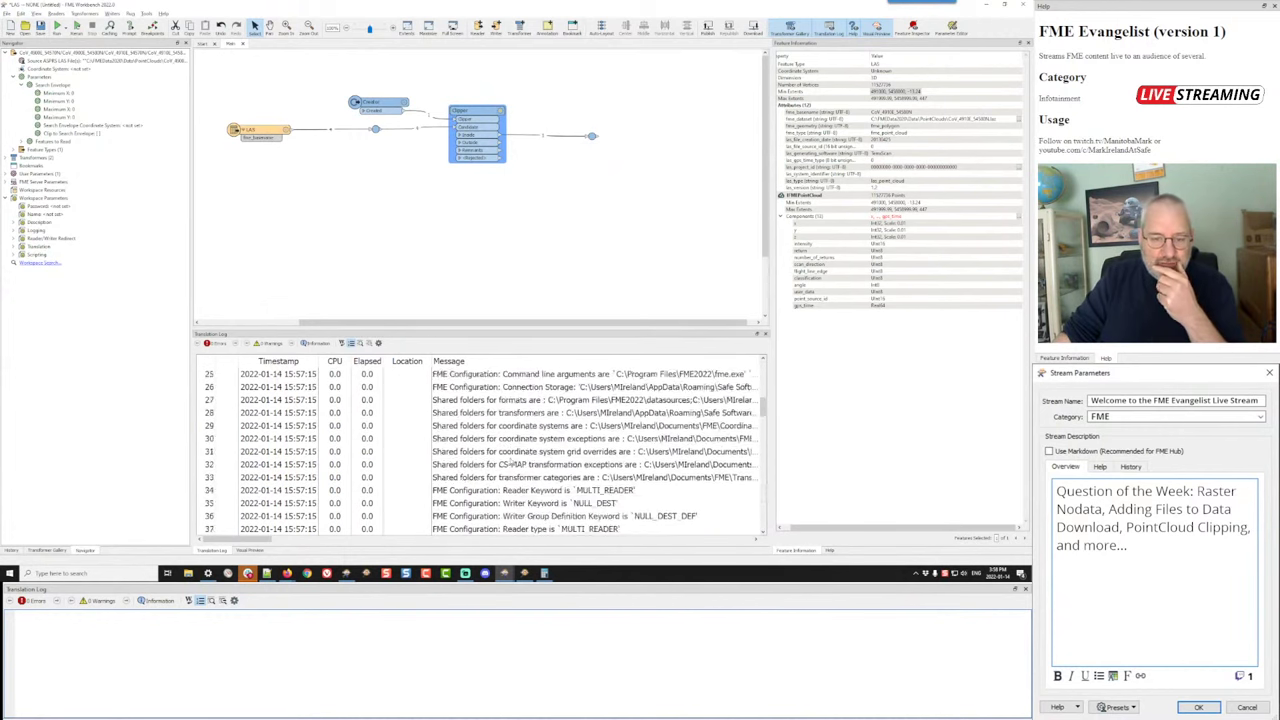
scroll(510, 463, down, 15)
click(512, 464)
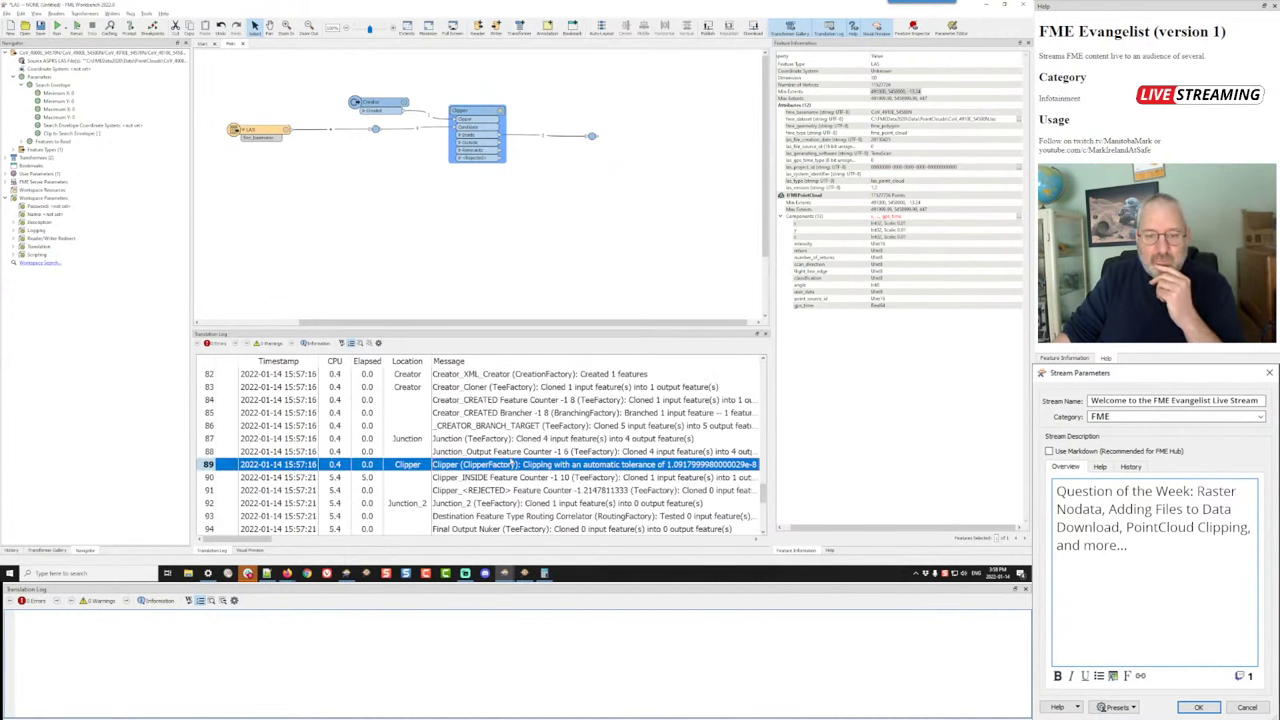
scroll(512, 464, down, 5)
scroll(512, 464, up, 6)
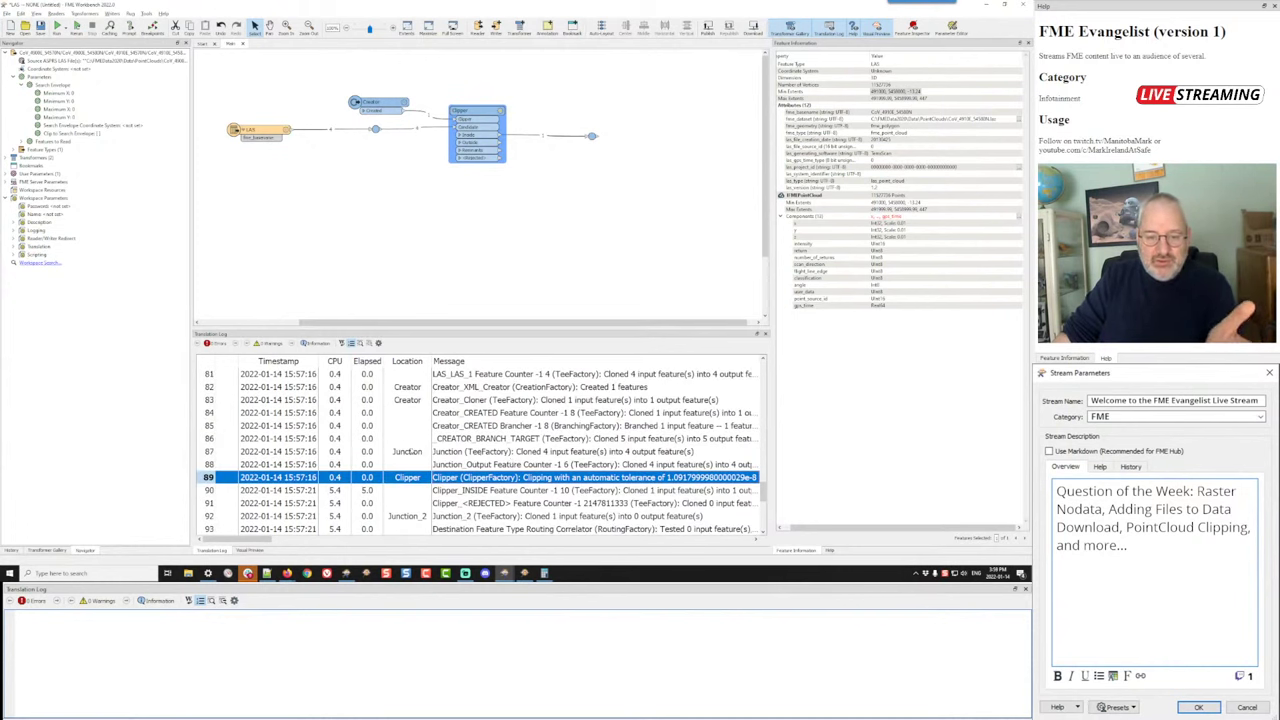
click(408, 452)
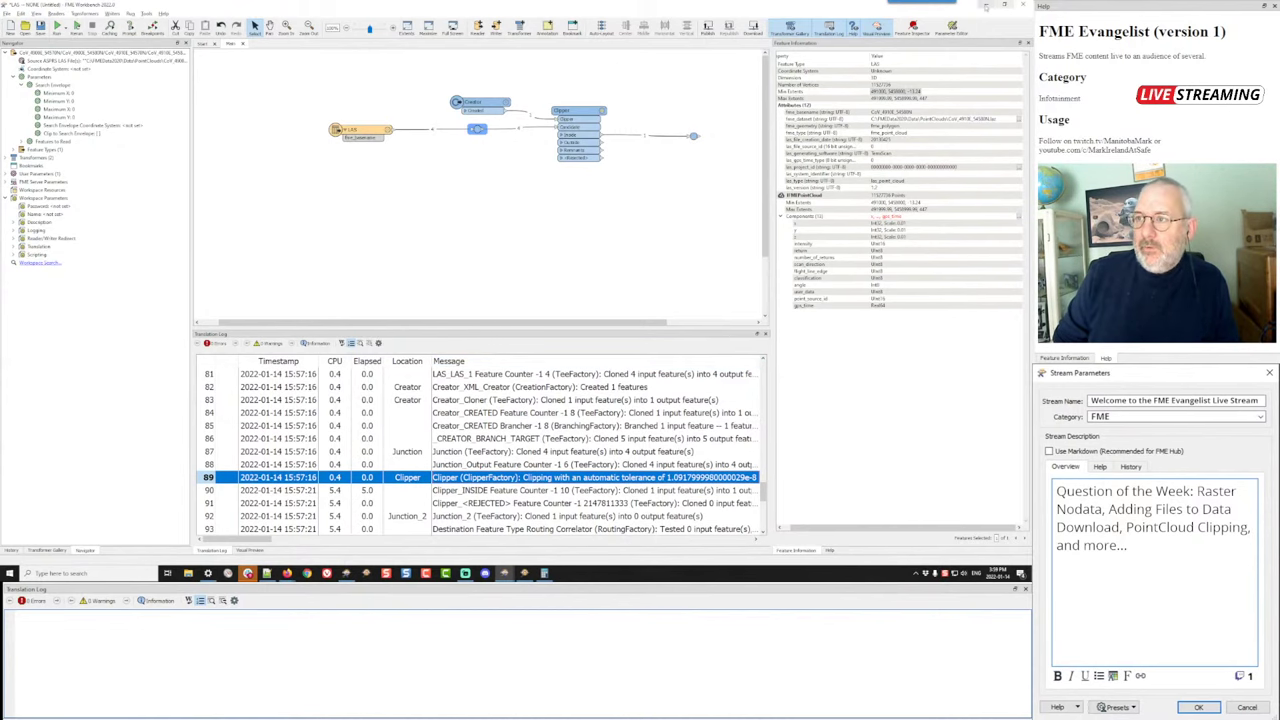
click(986, 5)
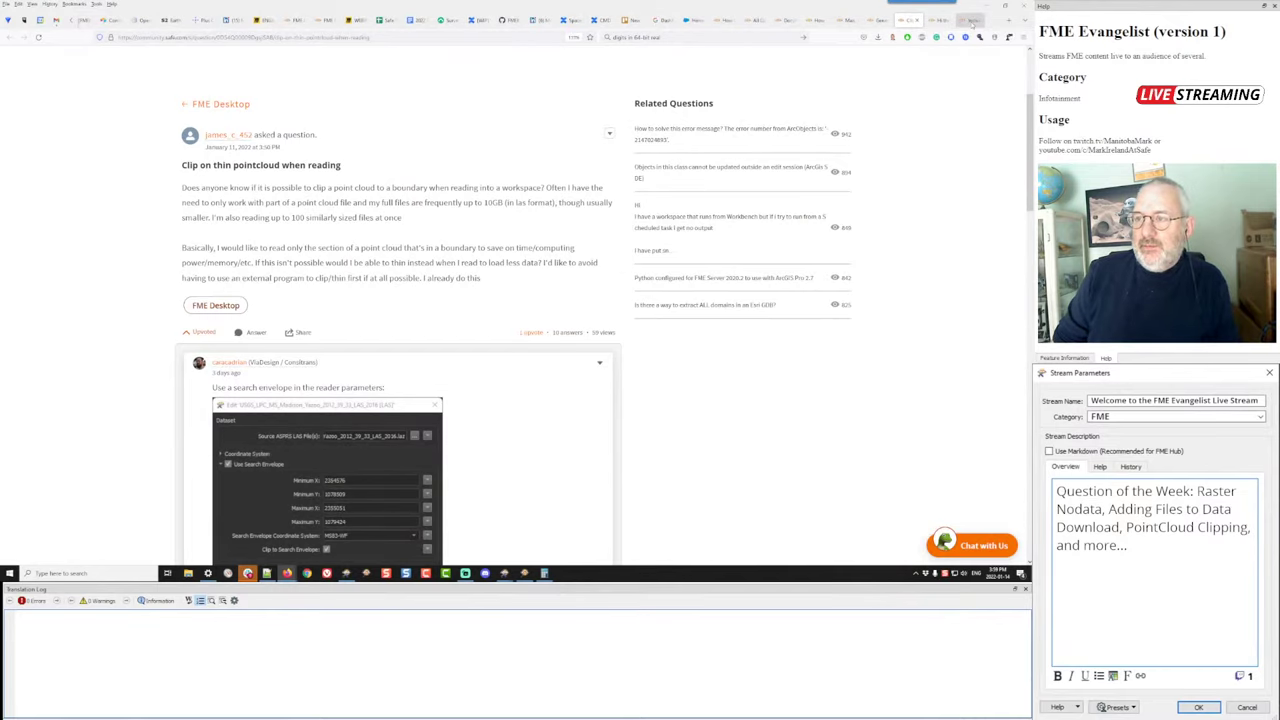
Switch to the data download service question and scroll down to its answers
click(969, 21)
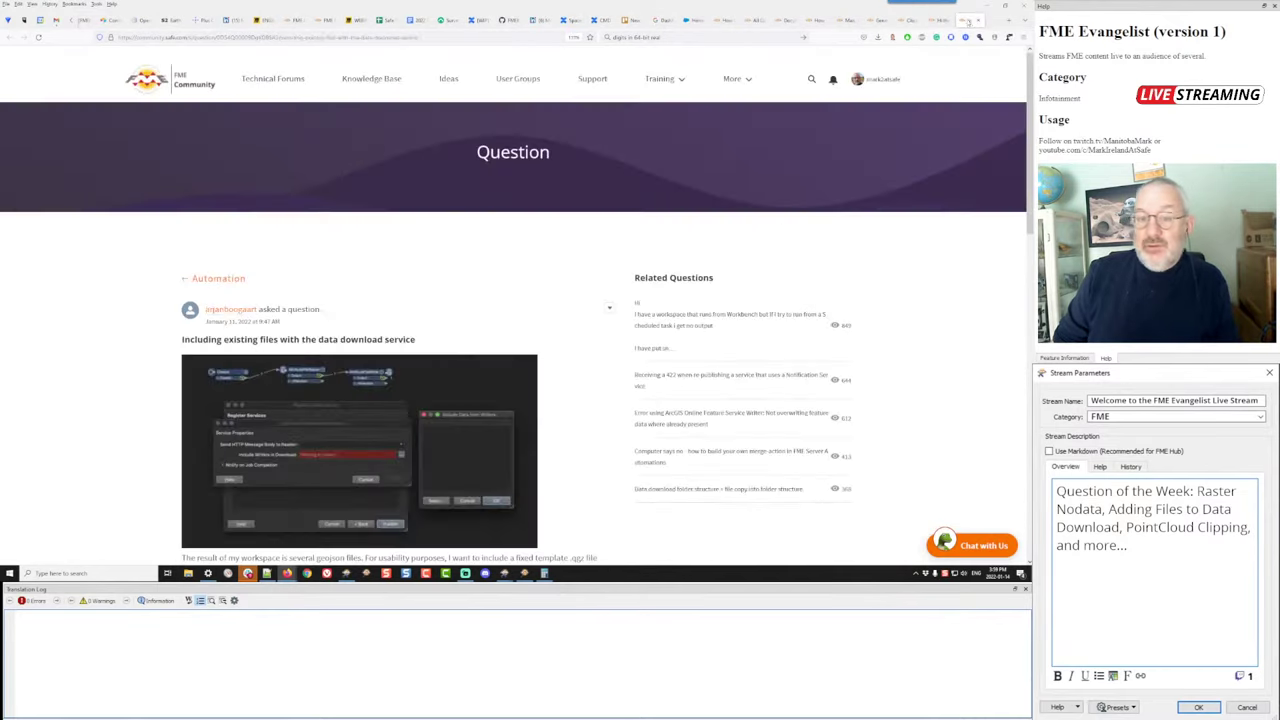
scroll(550, 265, down, 2)
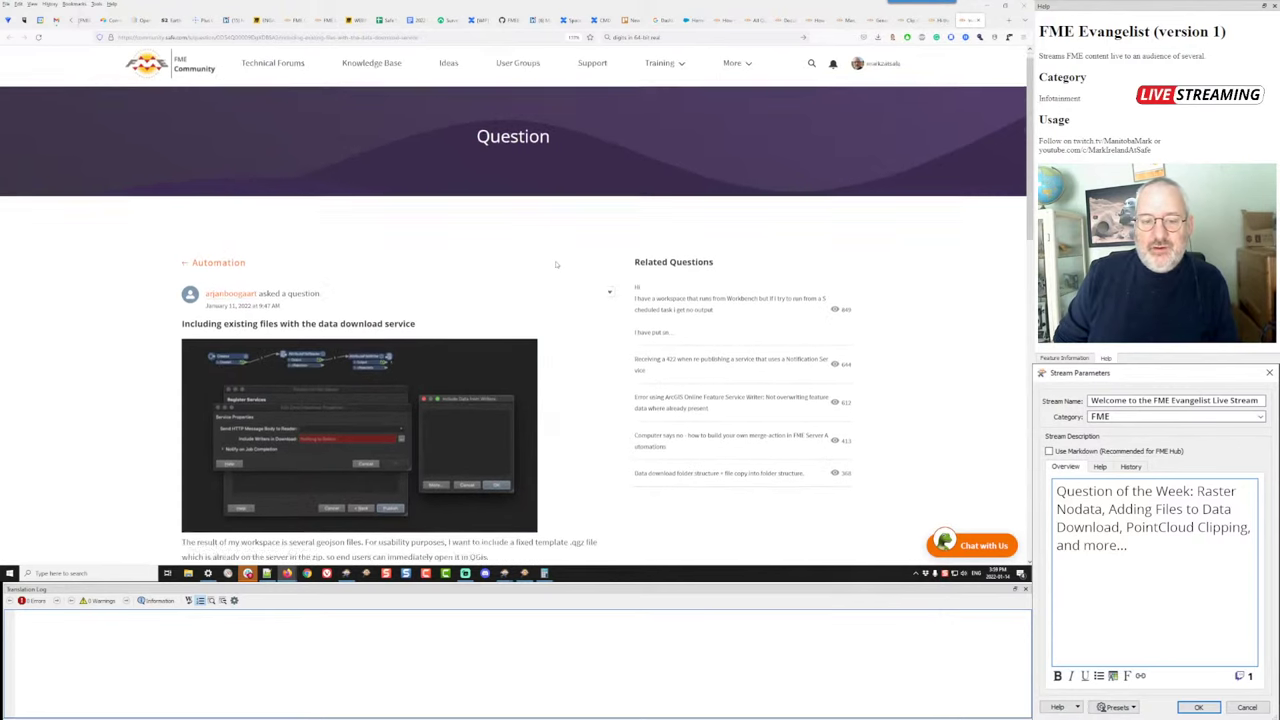
scroll(580, 285, down, 2)
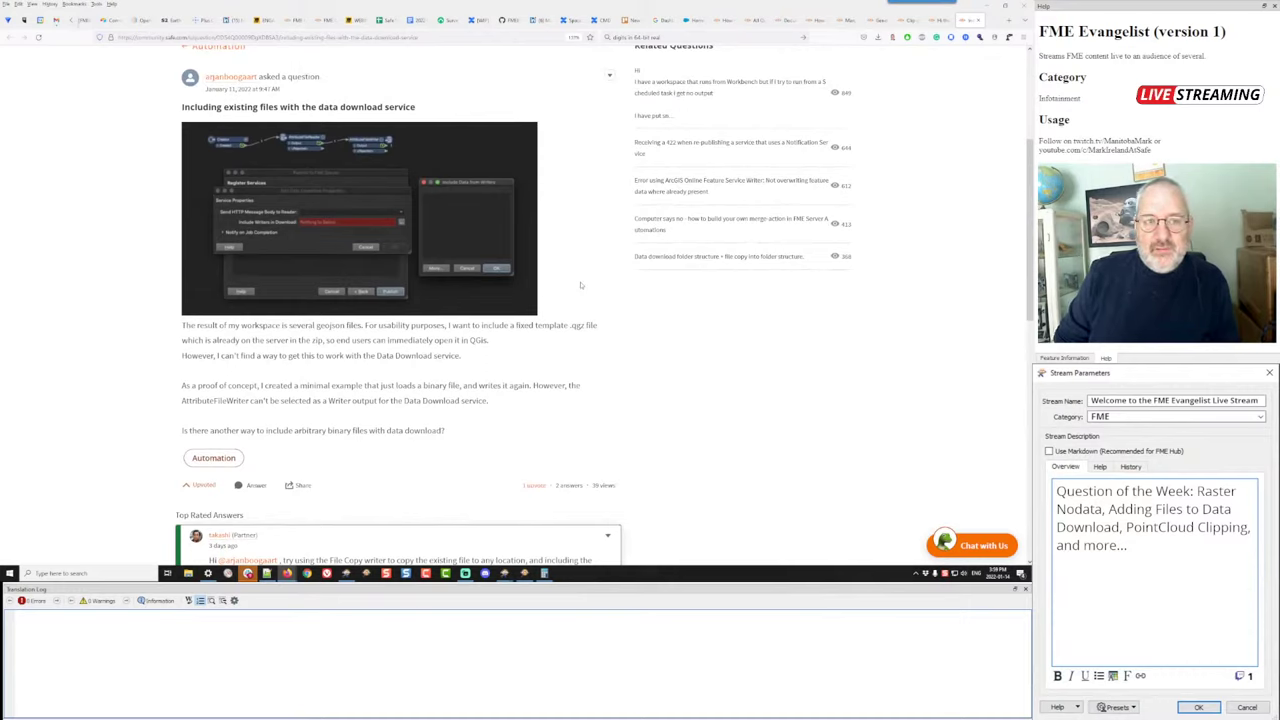
scroll(580, 285, down, 3)
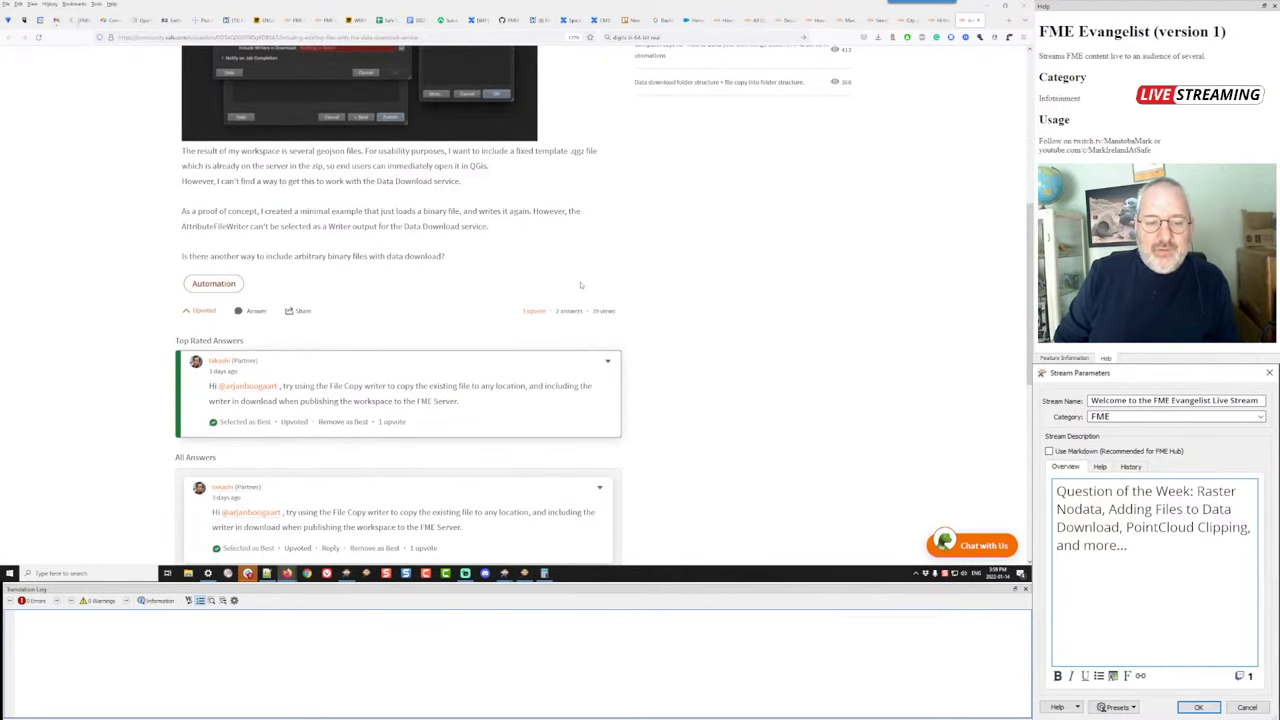
scroll(580, 285, down, 5)
scroll(580, 285, up, 10)
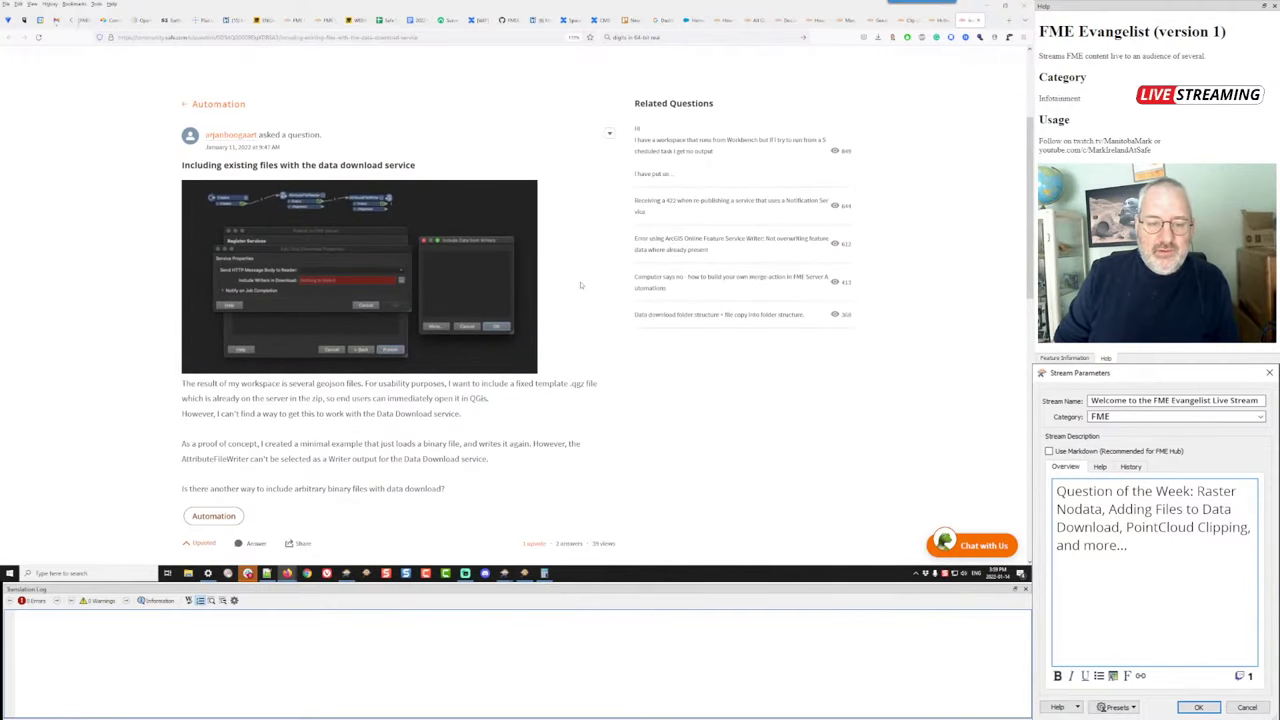
scroll(580, 285, down, 1)
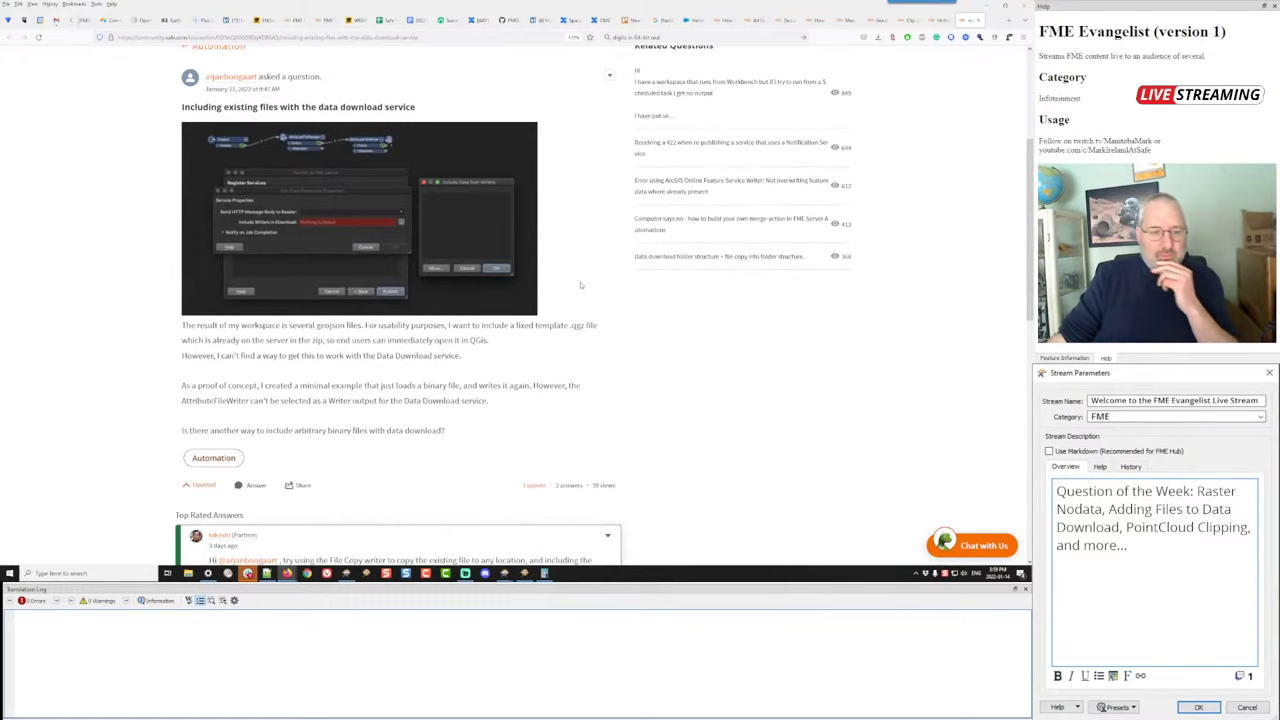
scroll(453, 330, down, 7)
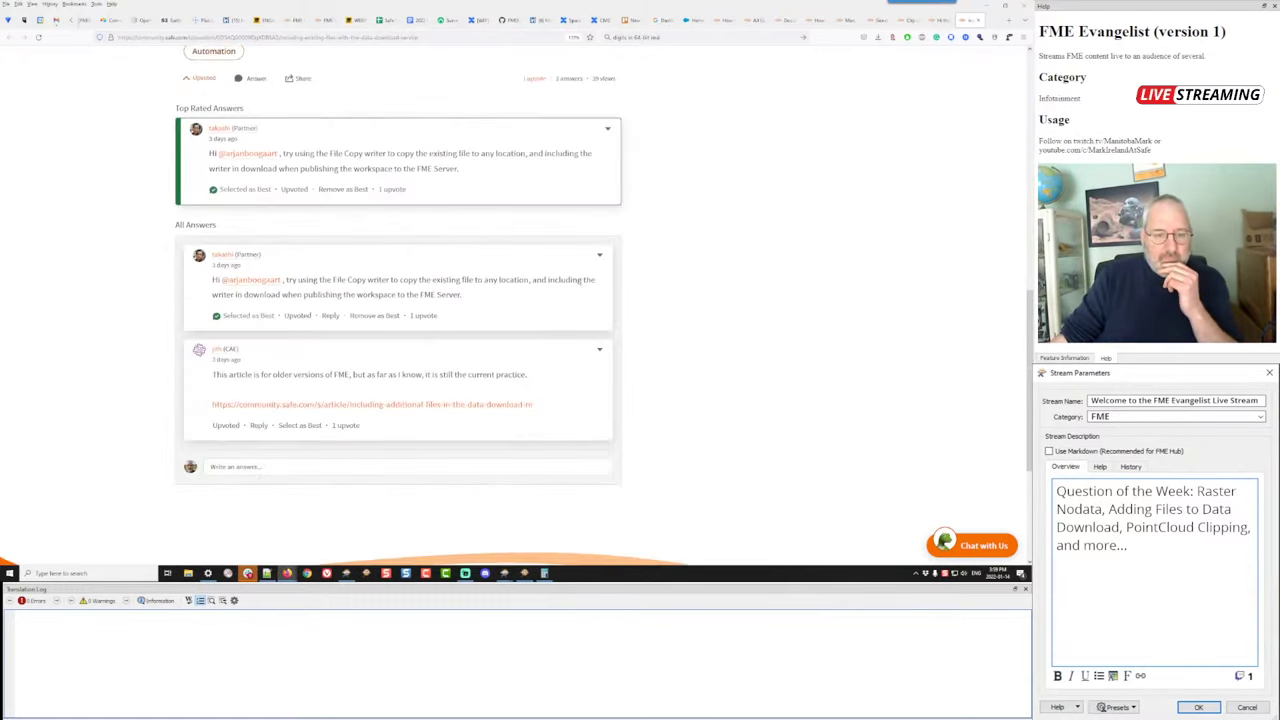
Open the answer's linked article in a background tab and highlight the File Copy advice
middle_click(311, 406)
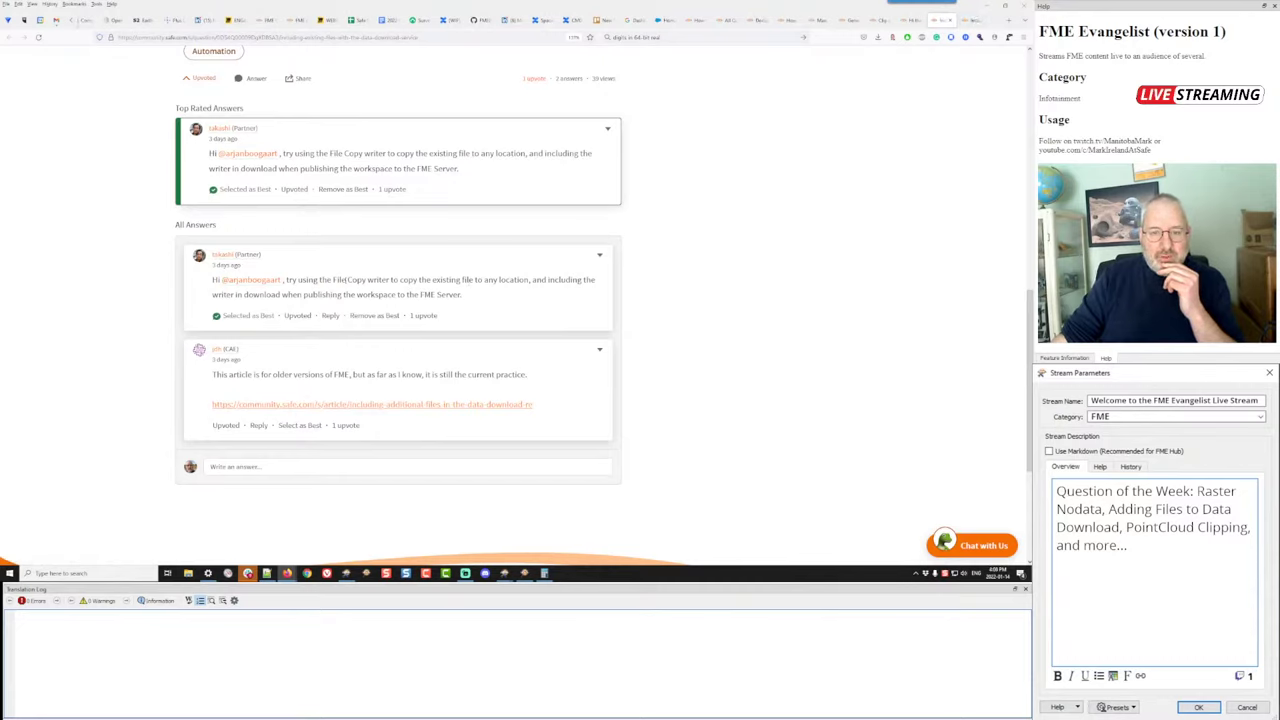
drag(345, 280, 530, 280)
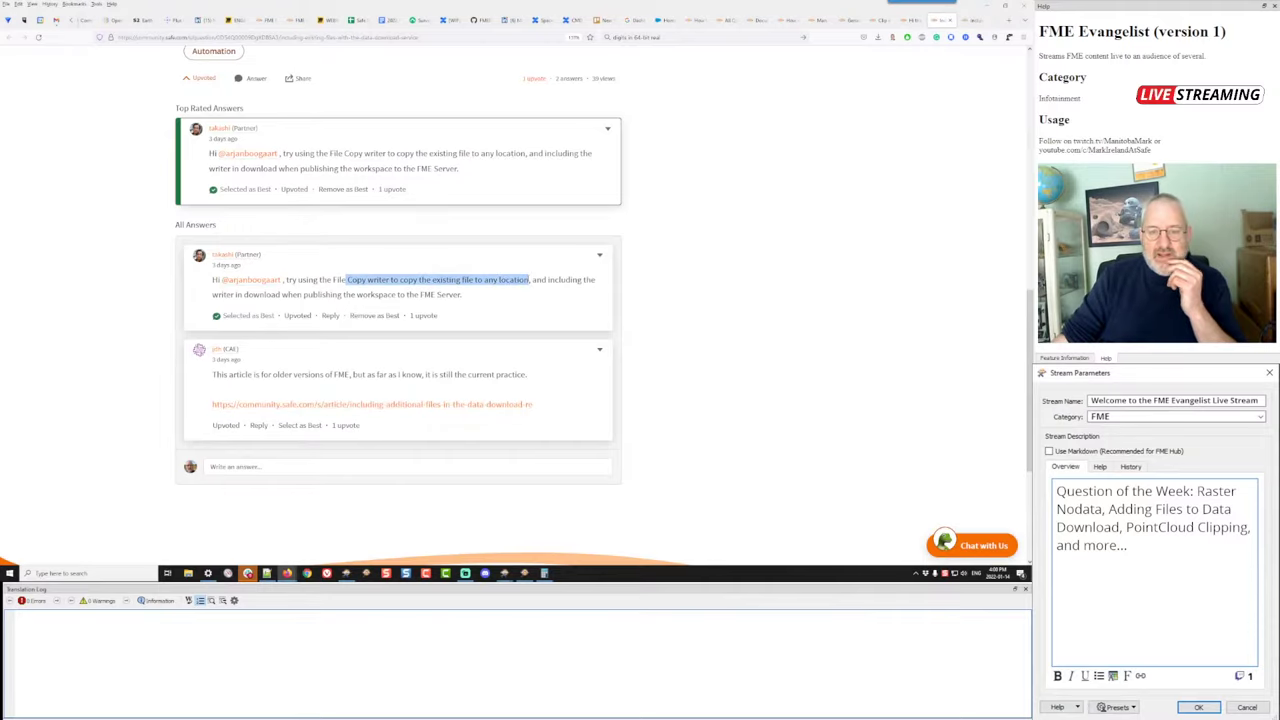
click(400, 404)
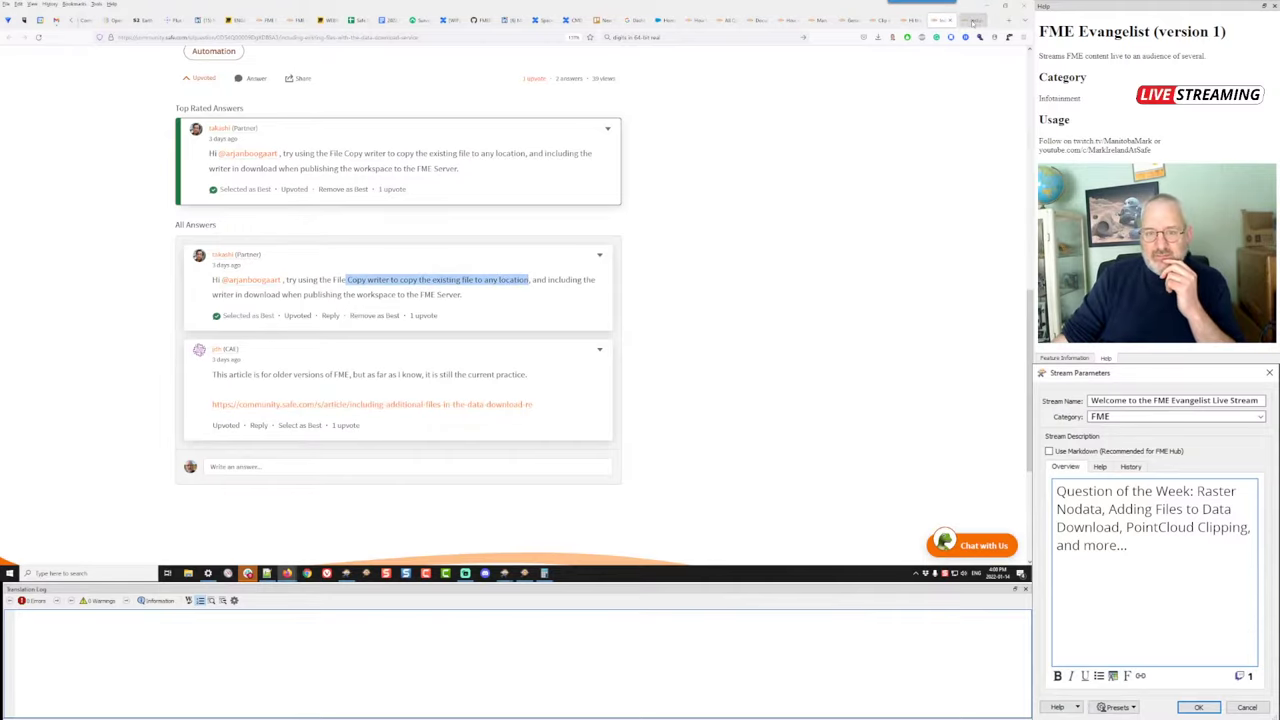
Scroll through the article's Downloads section on adding files, then return to the question
scroll(503, 288, down, 3)
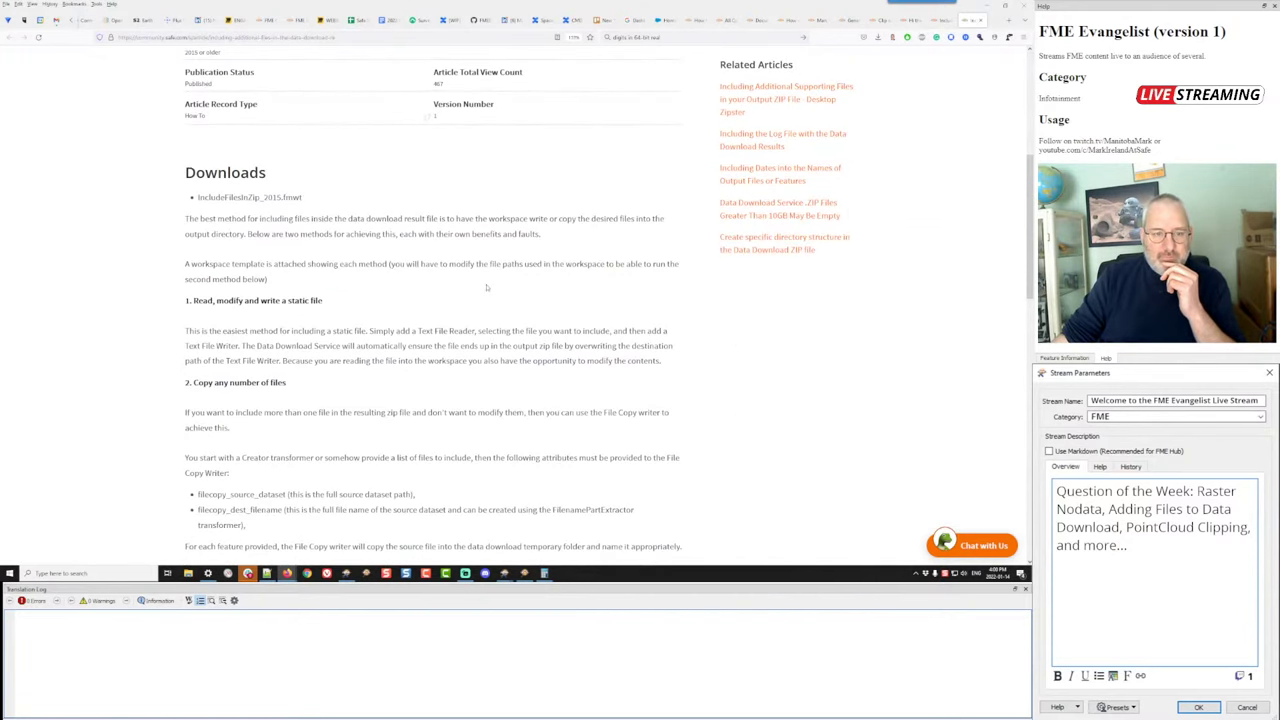
scroll(487, 288, down, 1)
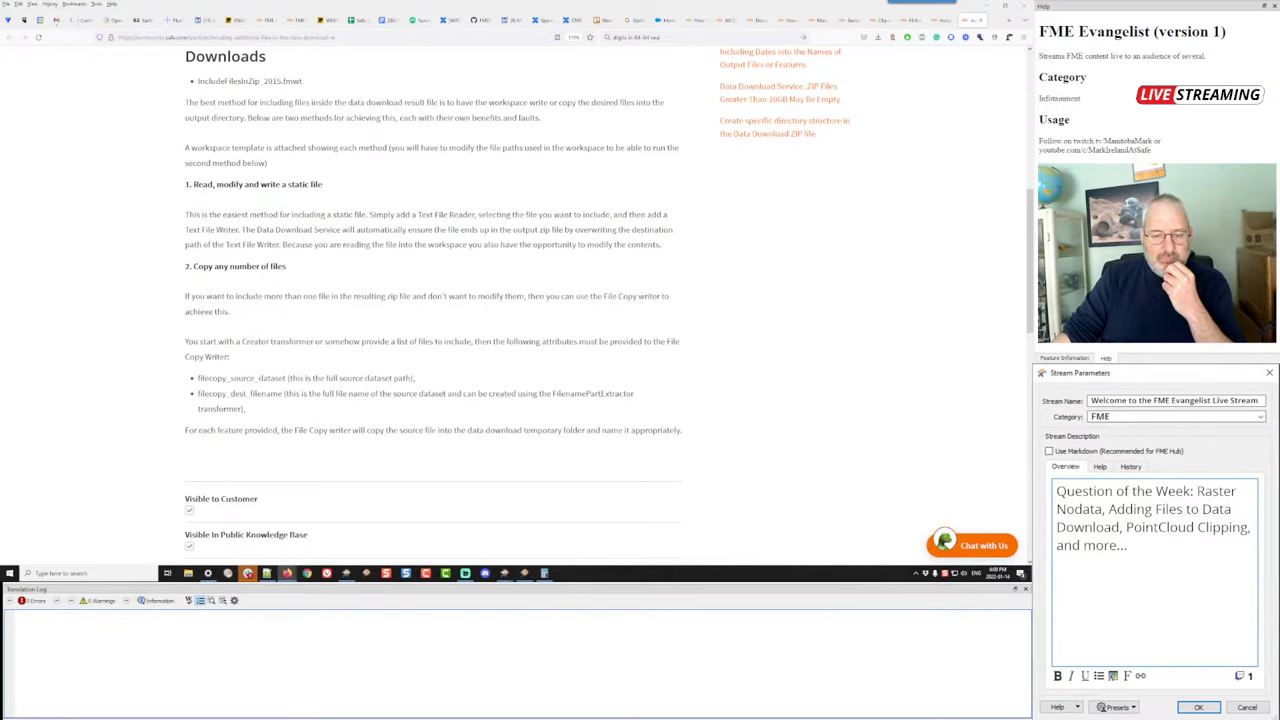
scroll(533, 428, up, 2)
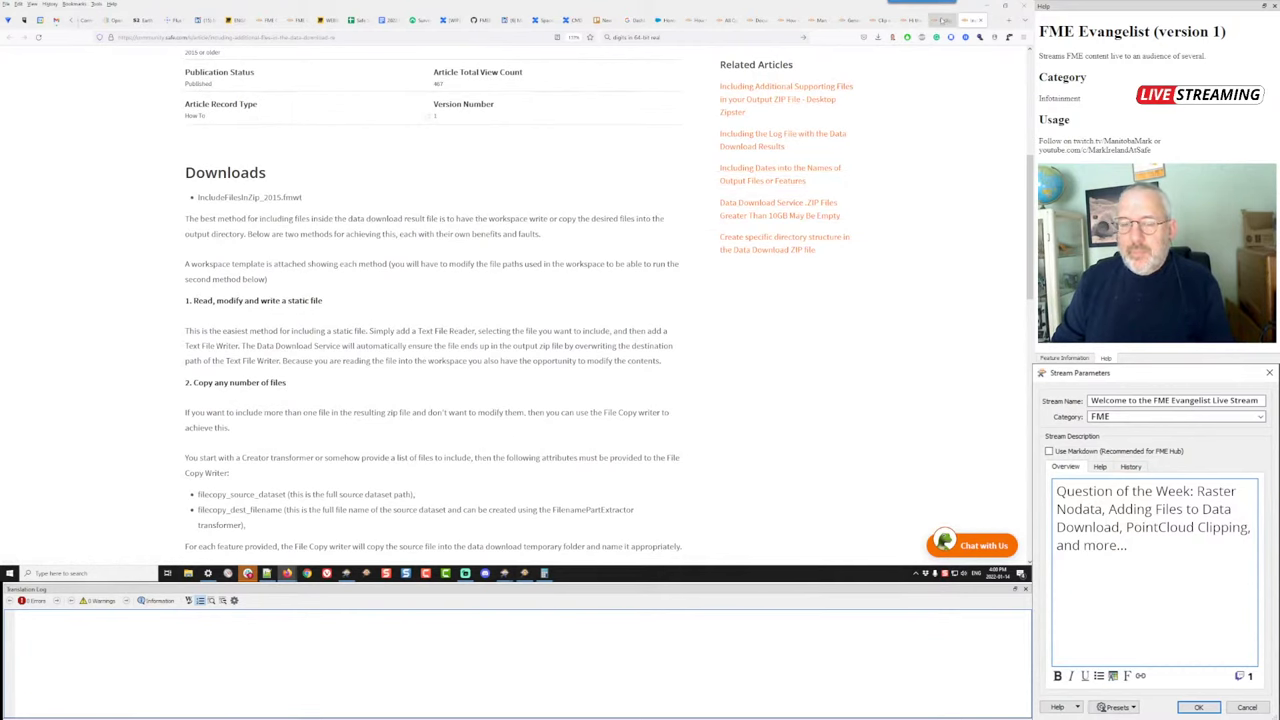
click(943, 20)
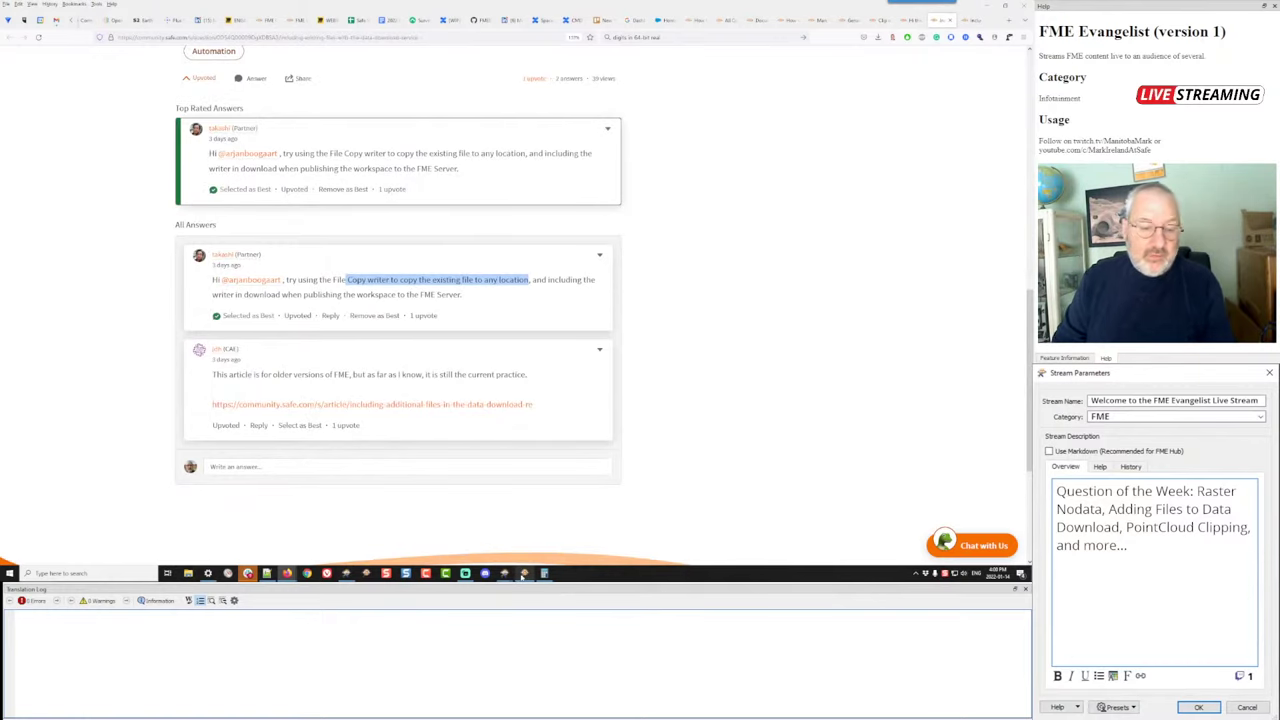
Launch a new FME Workbench 2022.0 session from the FME taskbar icon's jump list
mouse_move(507, 577)
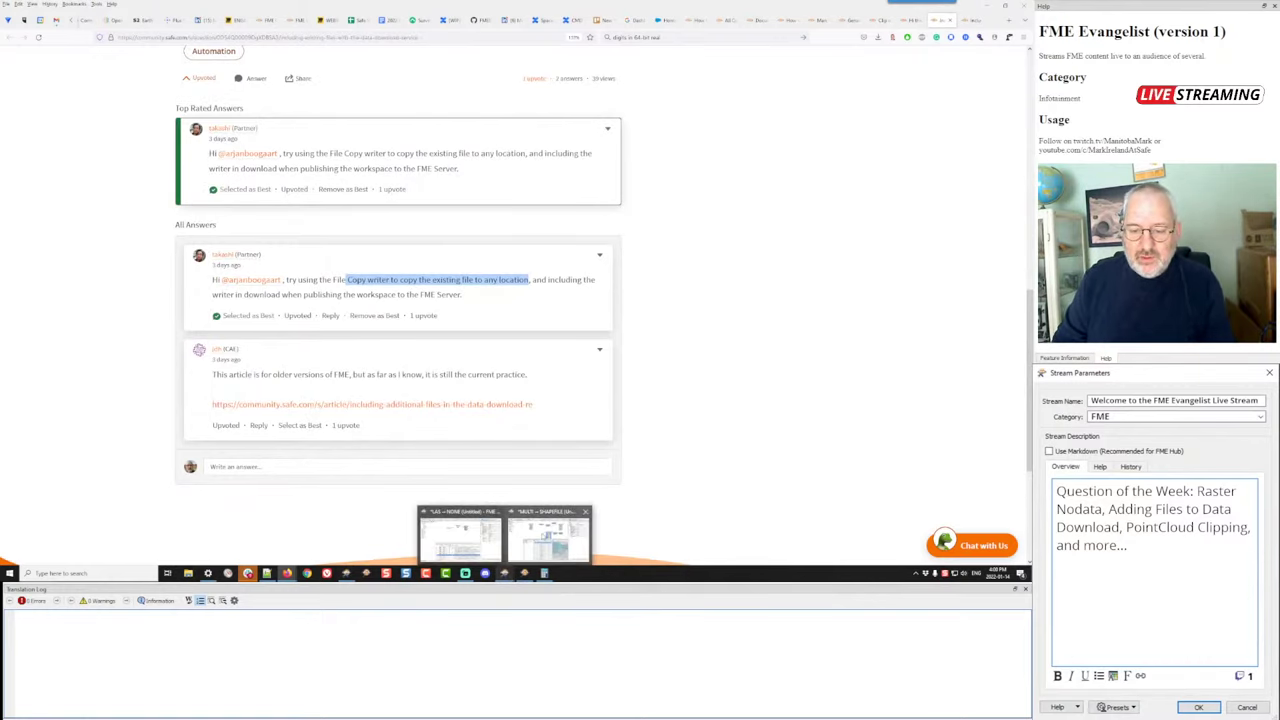
mouse_move(545, 538)
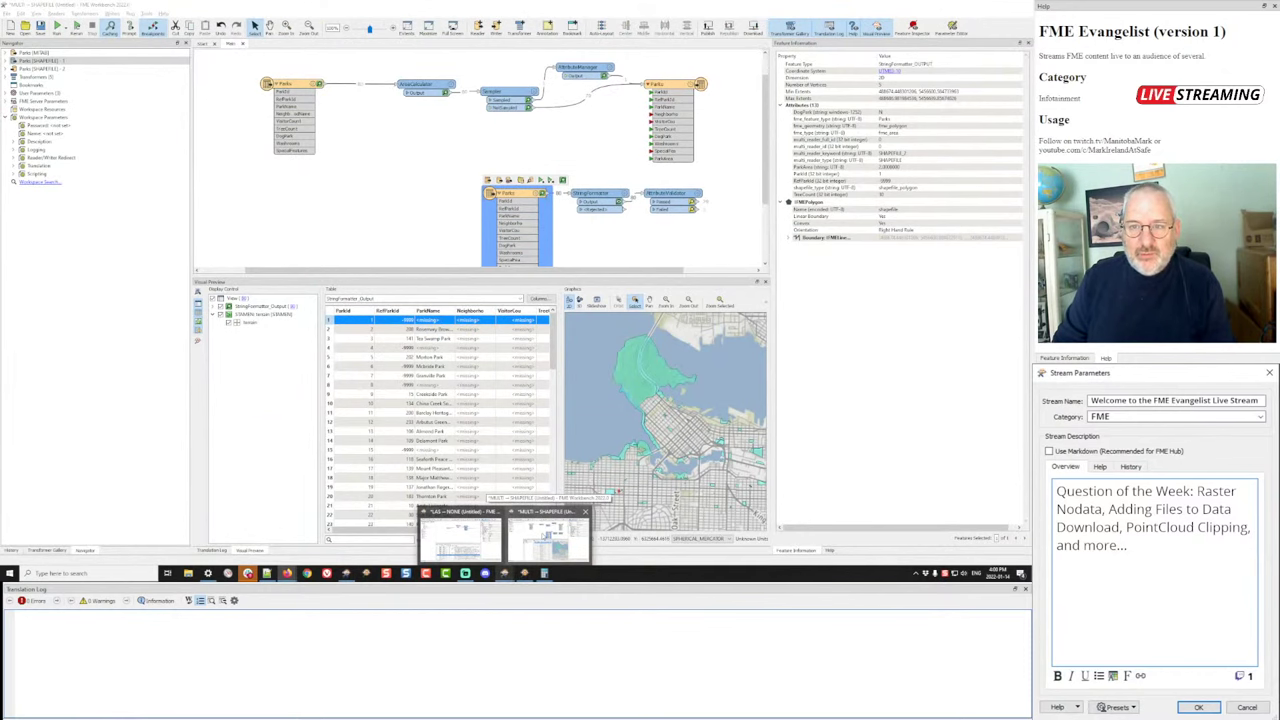
right_click(504, 575)
click(502, 530)
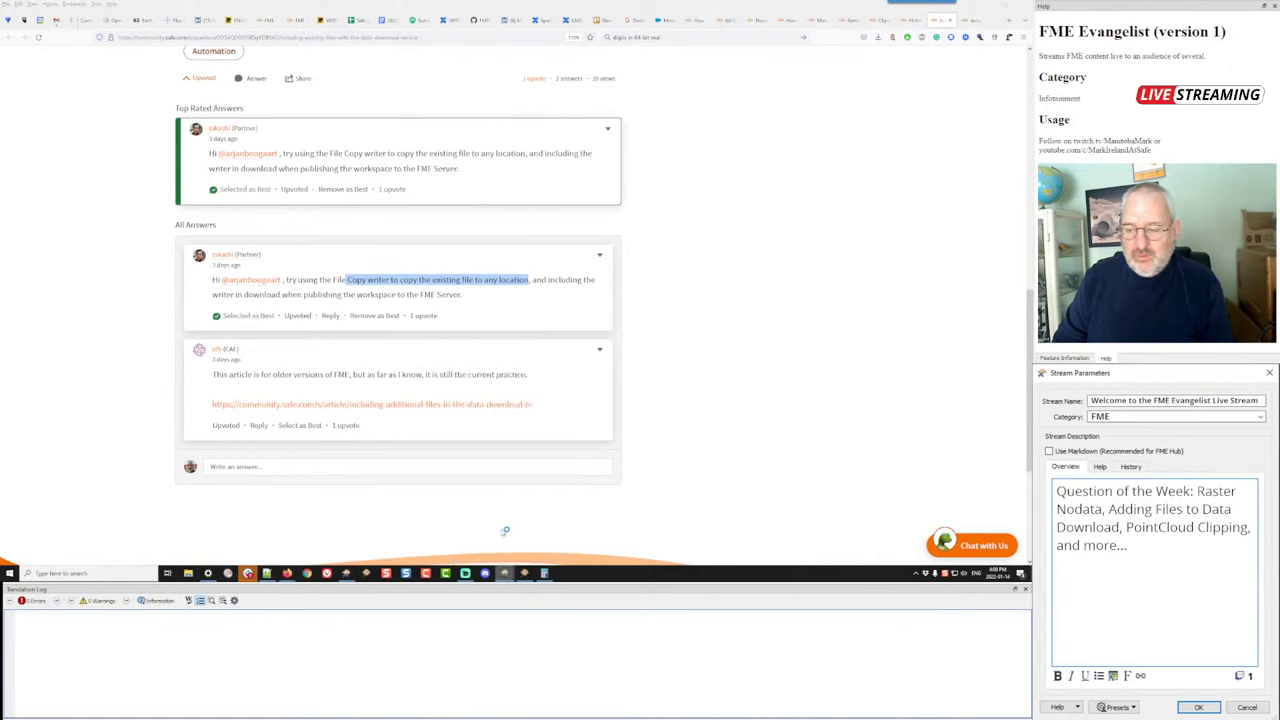
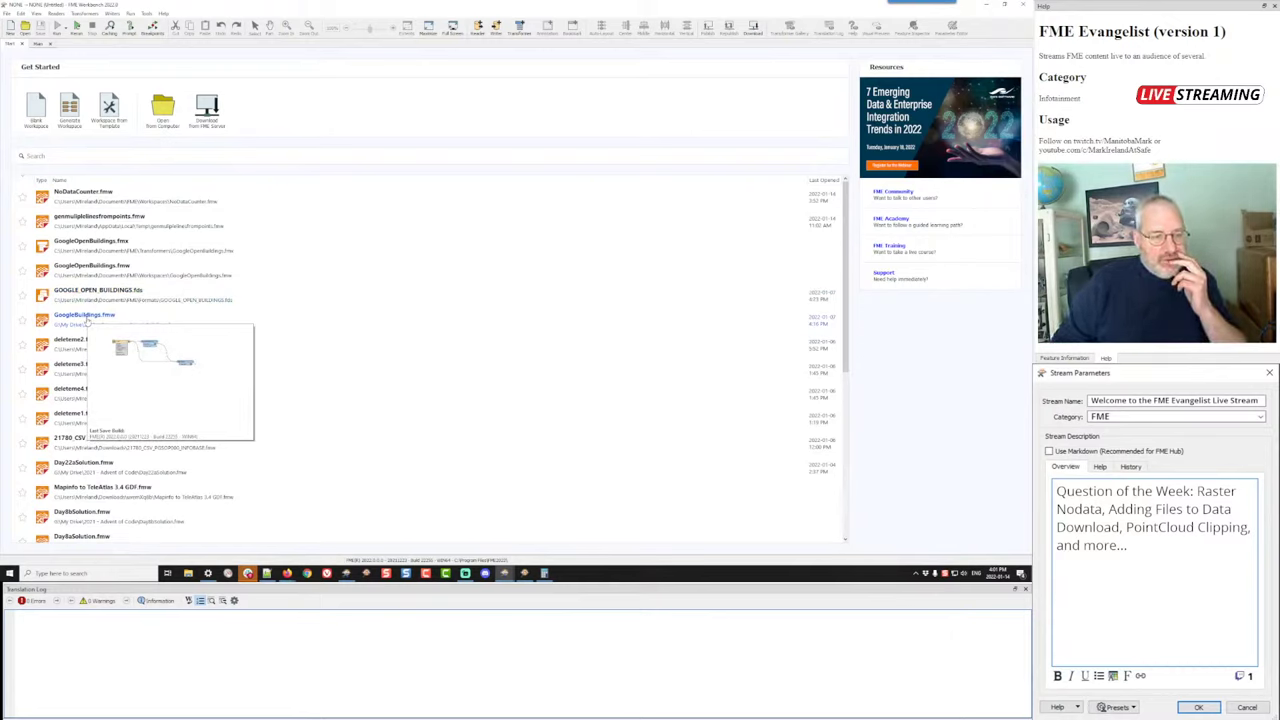
Start a new workspace and pick the Parks TAB file as the Generate Workspace source
mouse_move(75, 194)
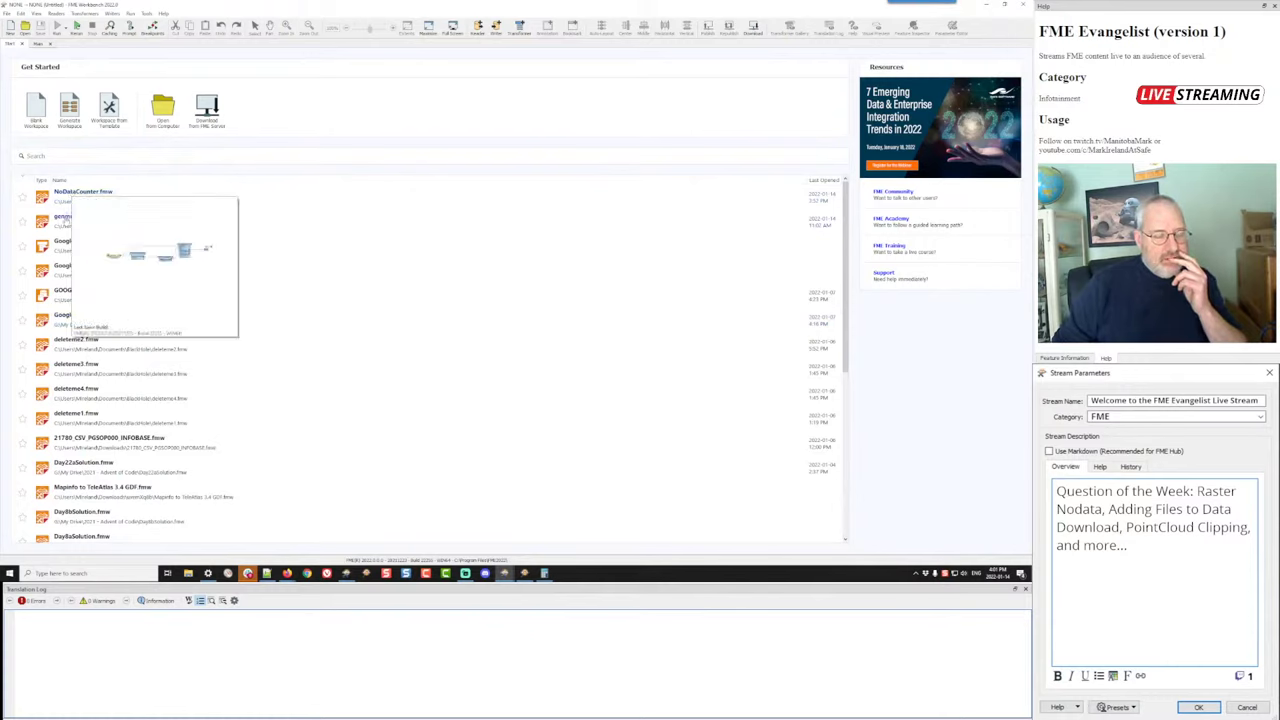
mouse_move(64, 220)
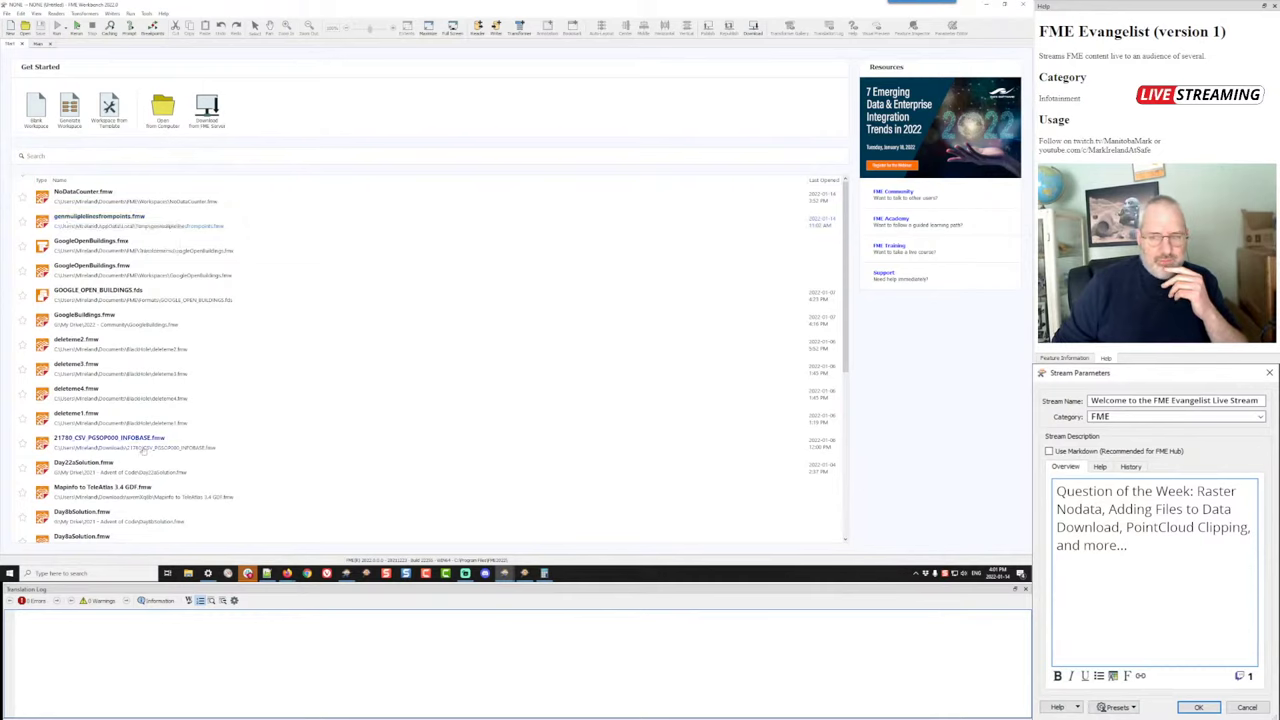
mouse_move(142, 448)
mouse_move(110, 467)
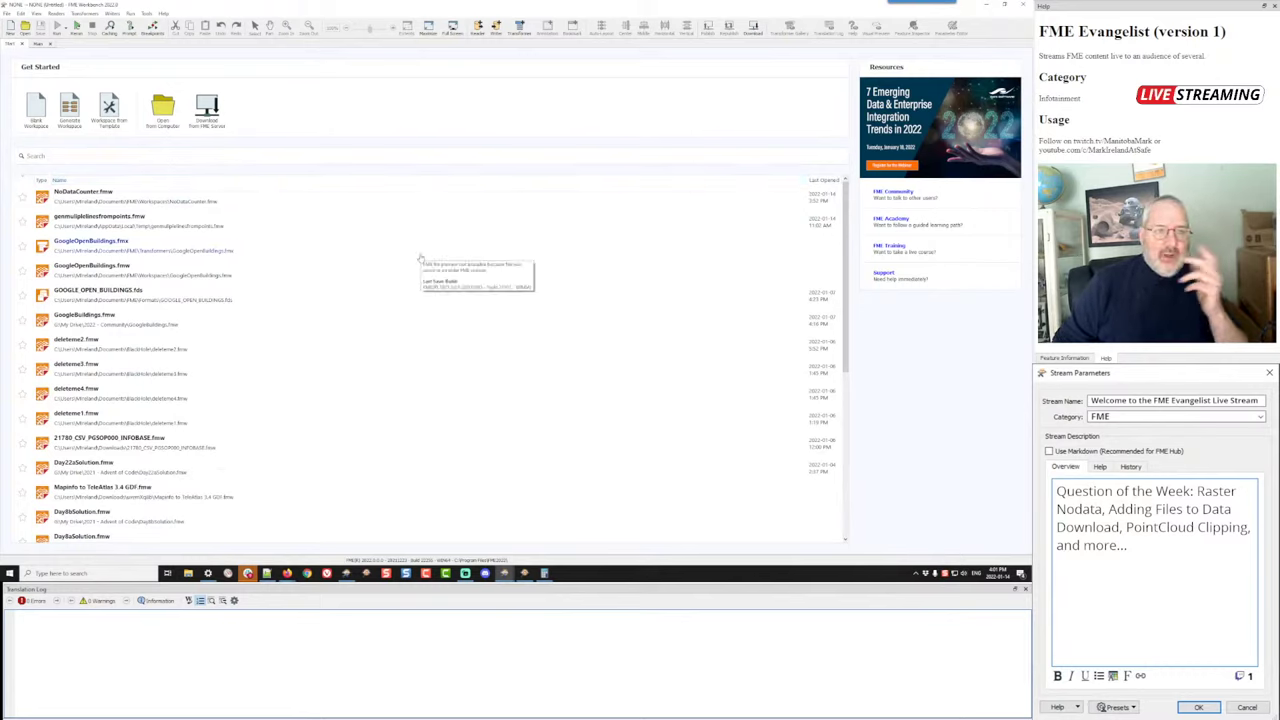
key(ctrl+n)
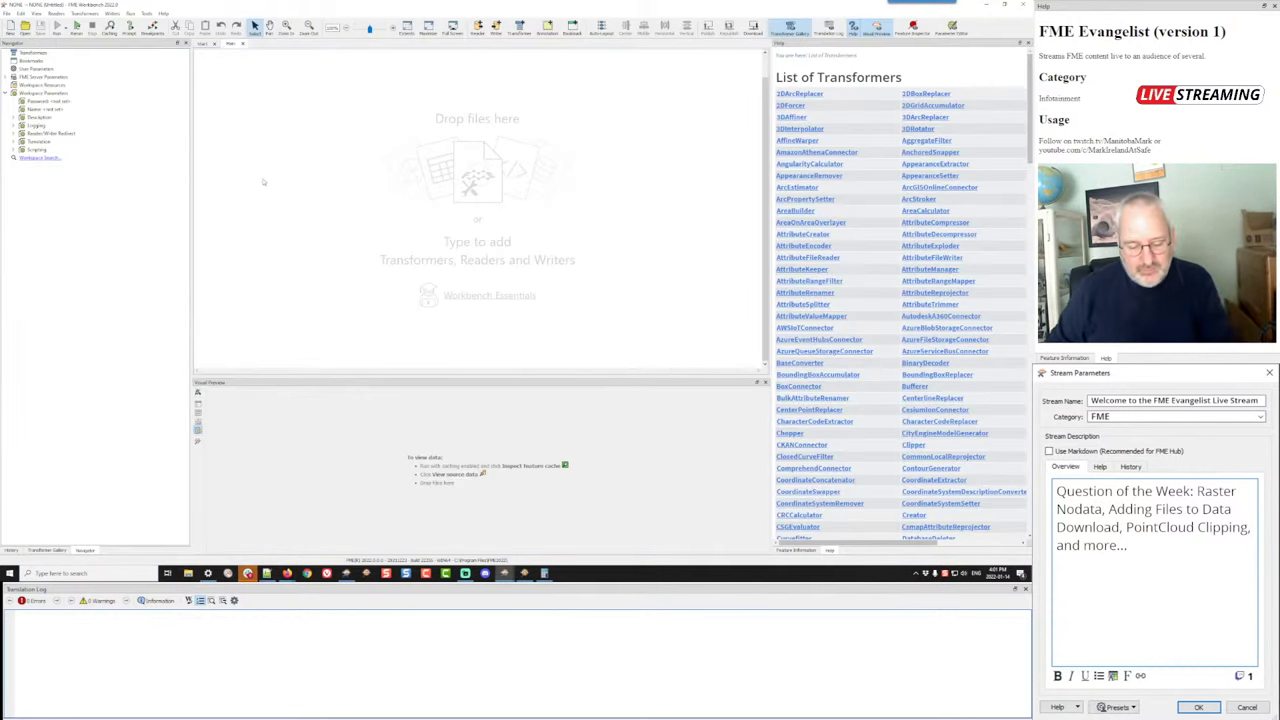
key(ctrl+g)
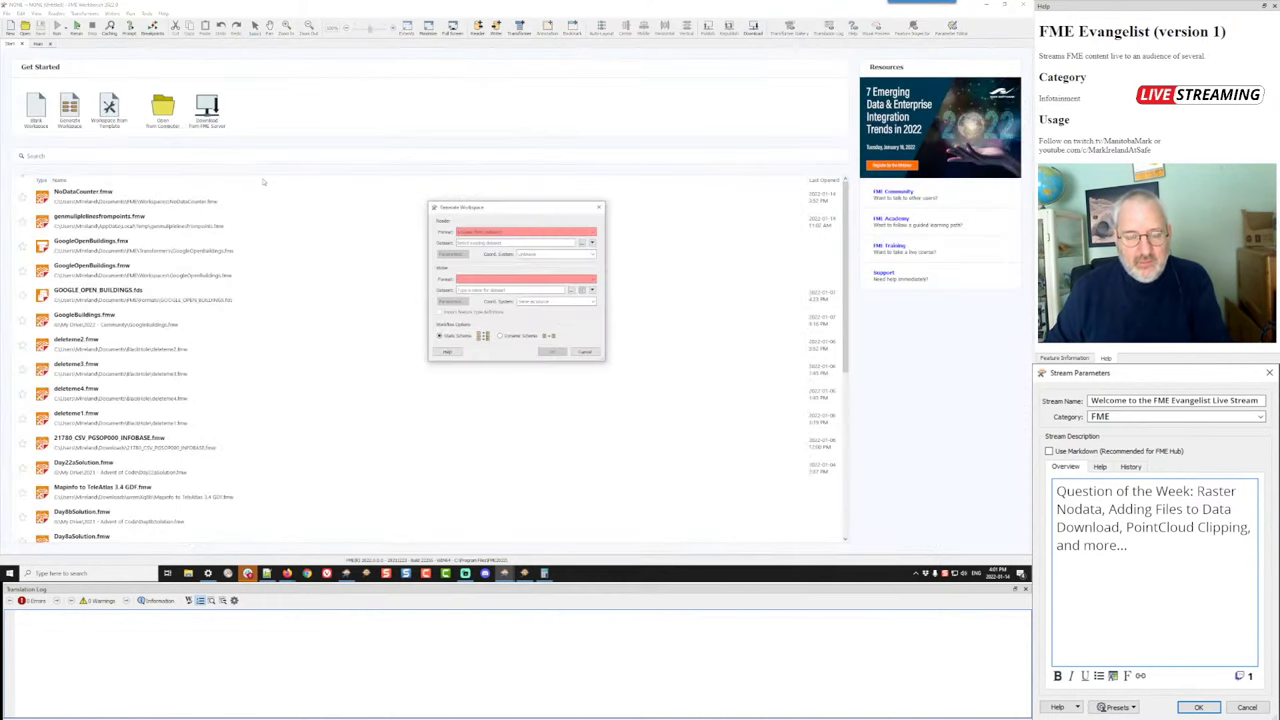
click(583, 243)
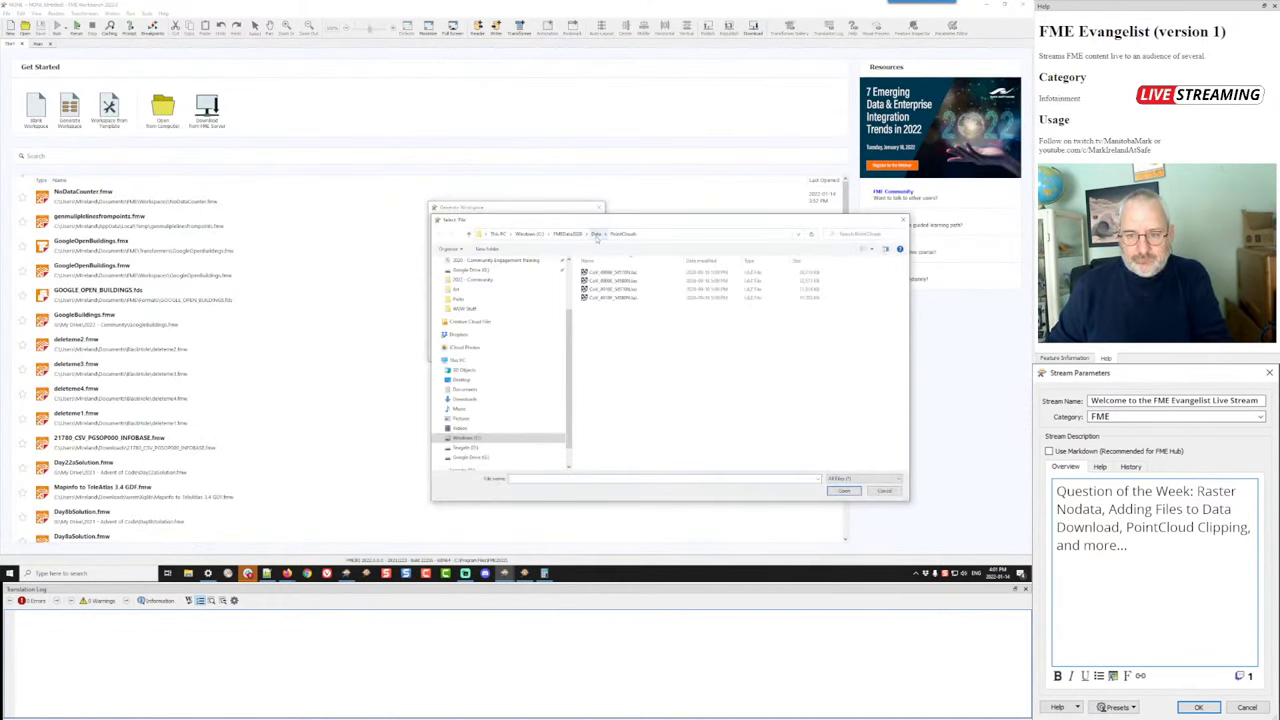
click(596, 233)
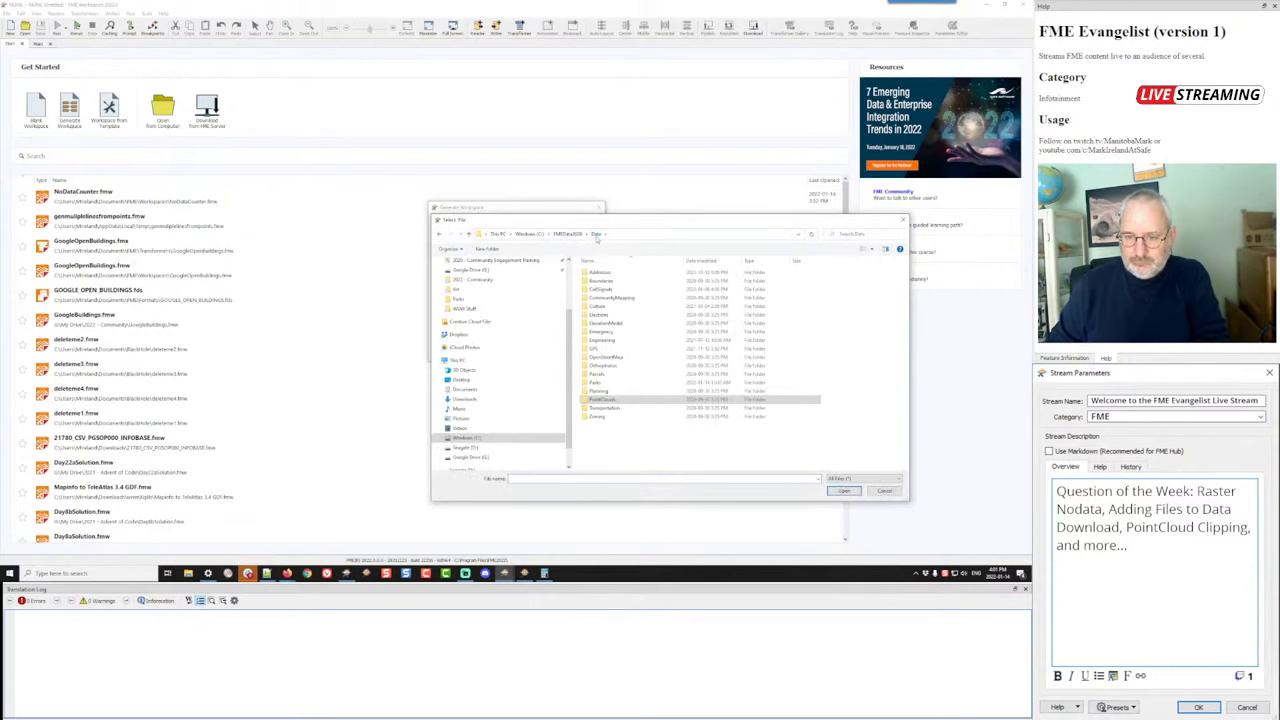
double_click(592, 383)
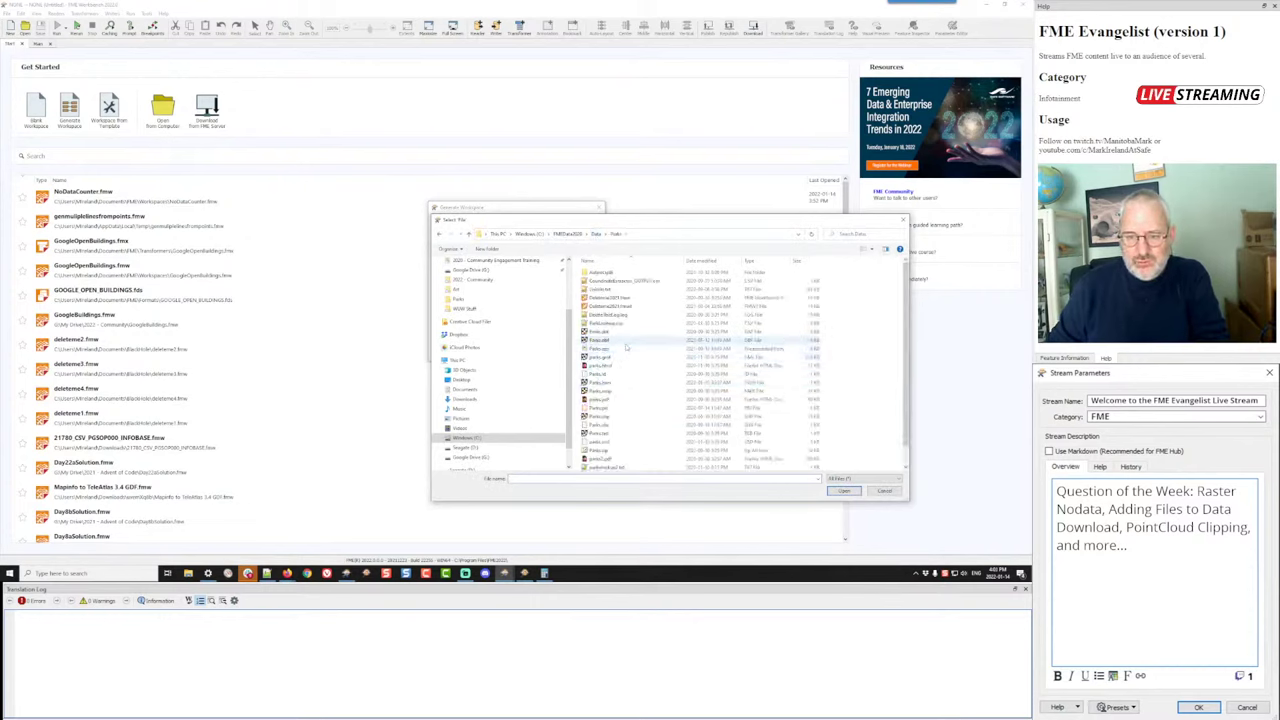
double_click(598, 434)
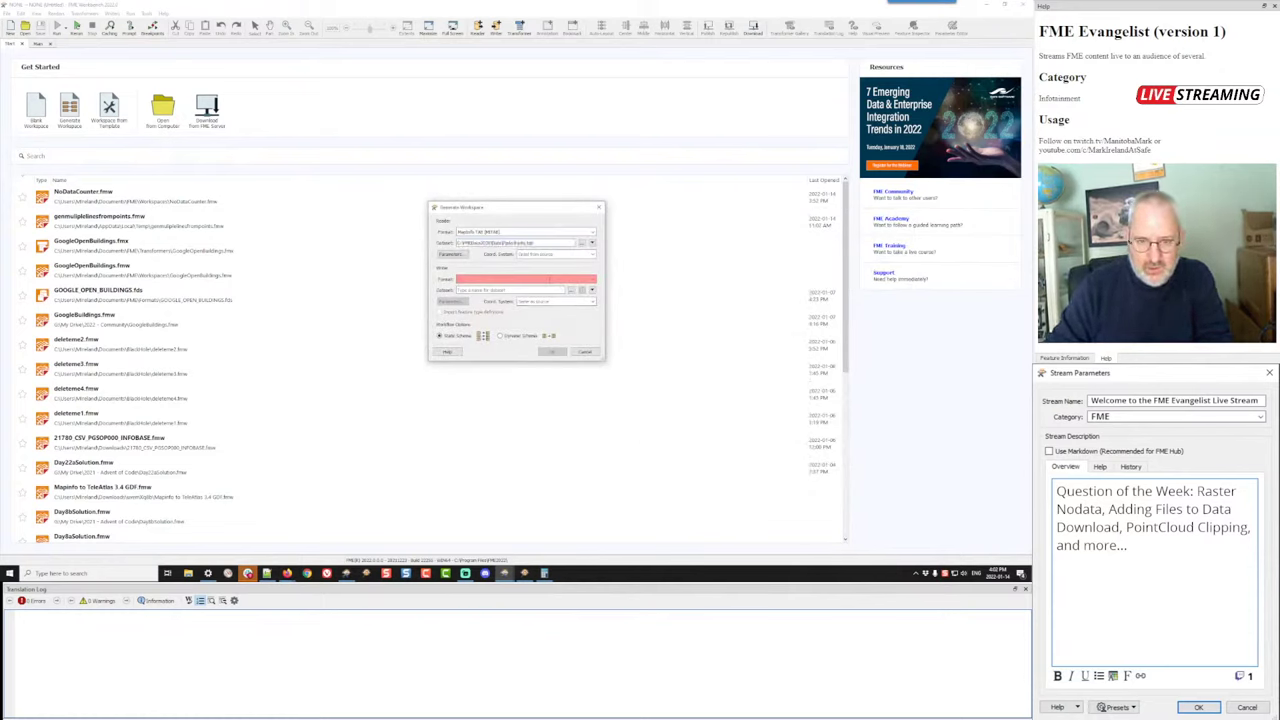
Set the writer format to GML with parks.gml as output and generate the workspace
click(550, 279)
text(gml)
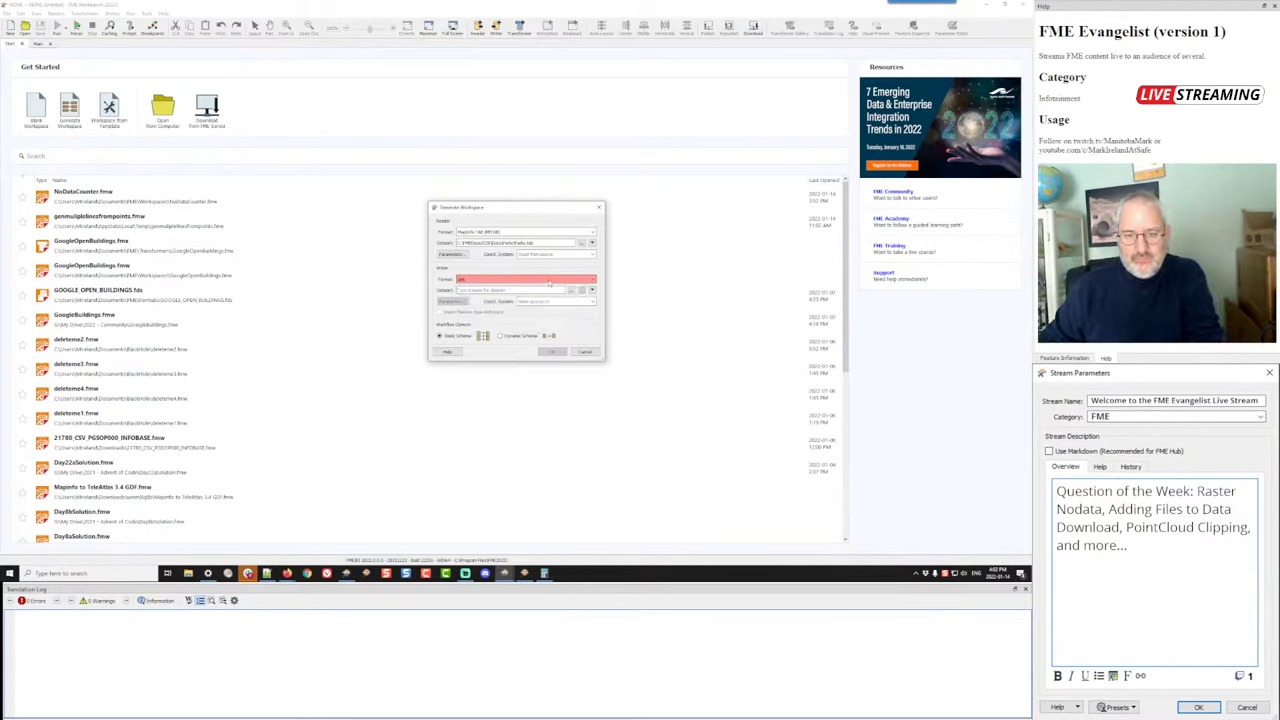
key(Return)
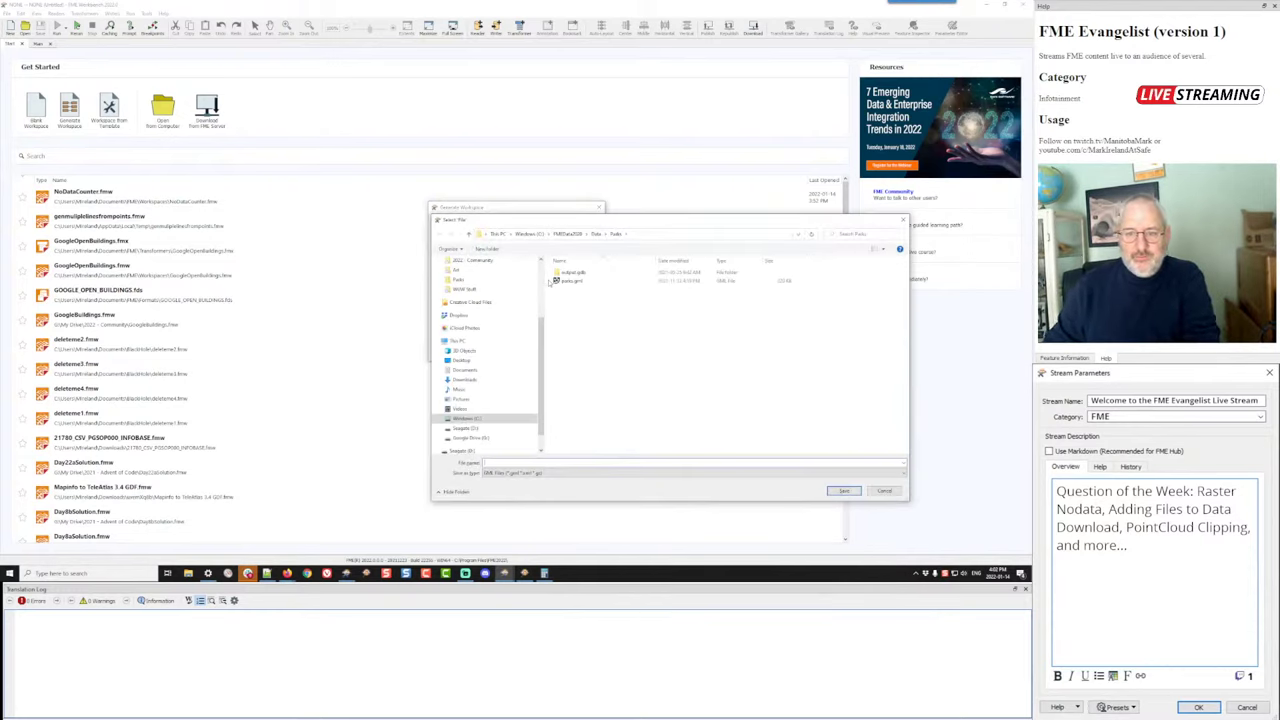
click(567, 282)
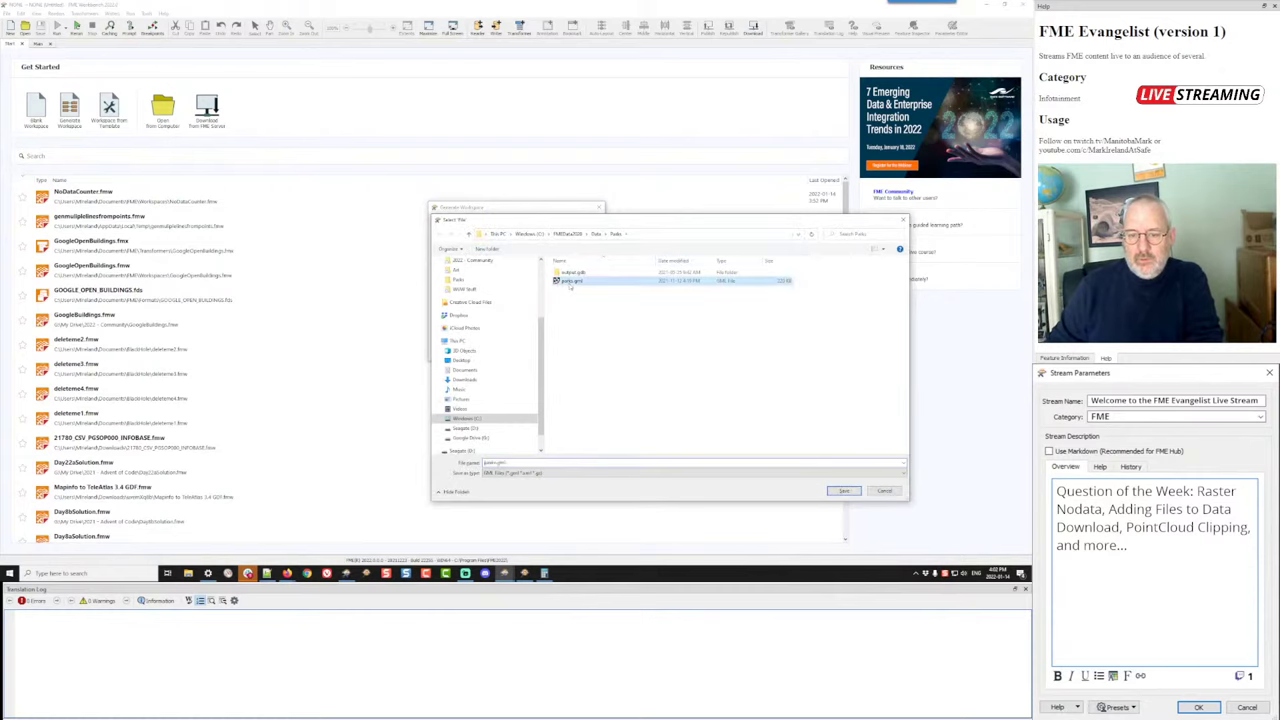
double_click(569, 284)
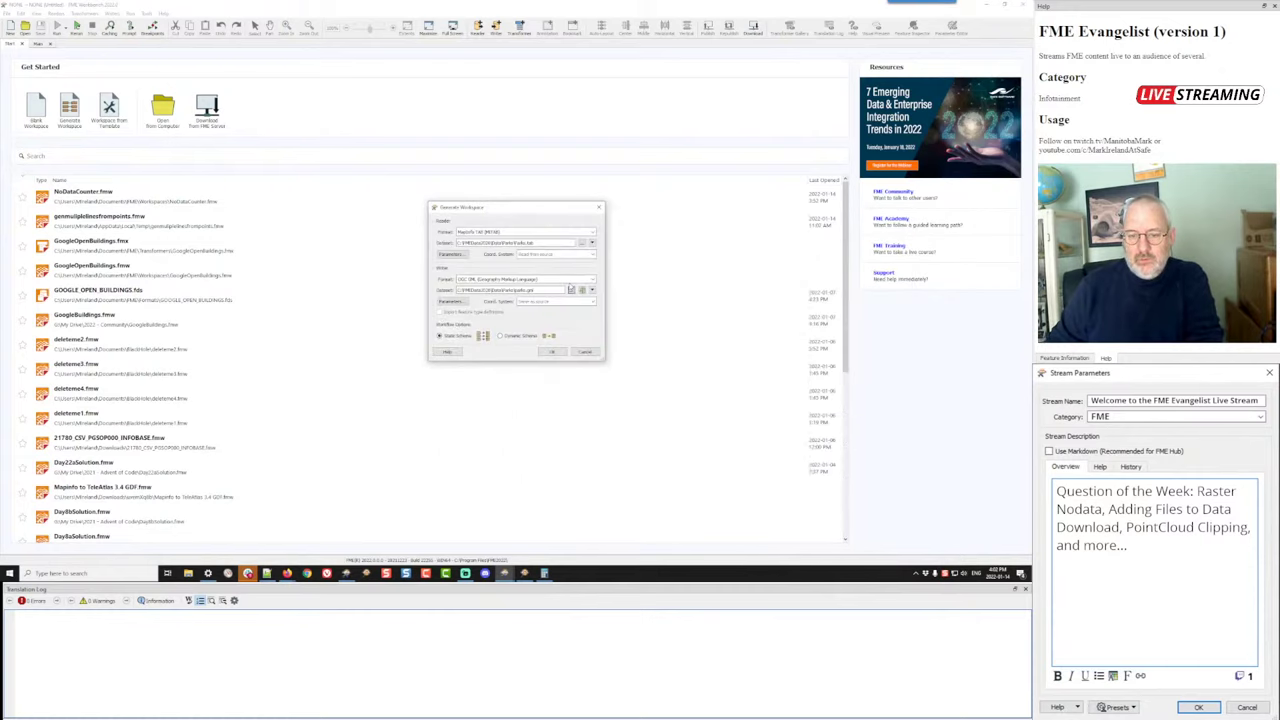
click(550, 352)
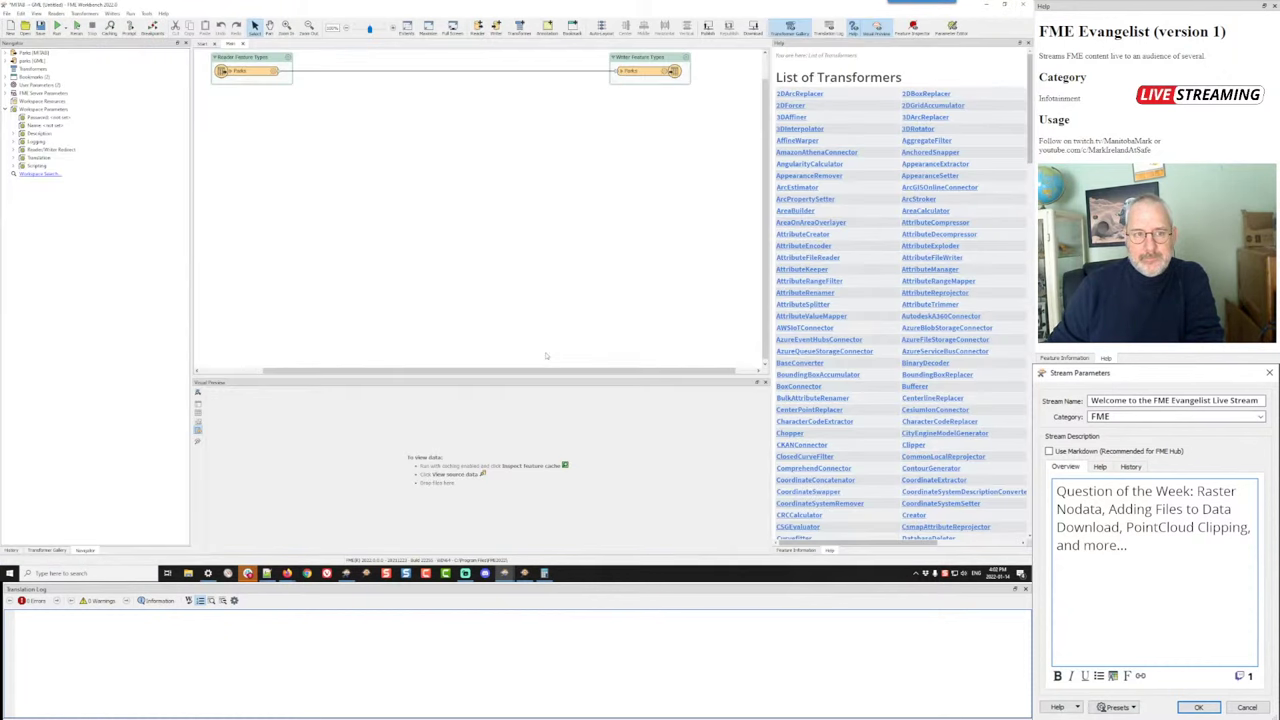
Align the Parks reader and writer nodes horizontally and view the reader's source folder in Explorer
drag(250, 58, 325, 101)
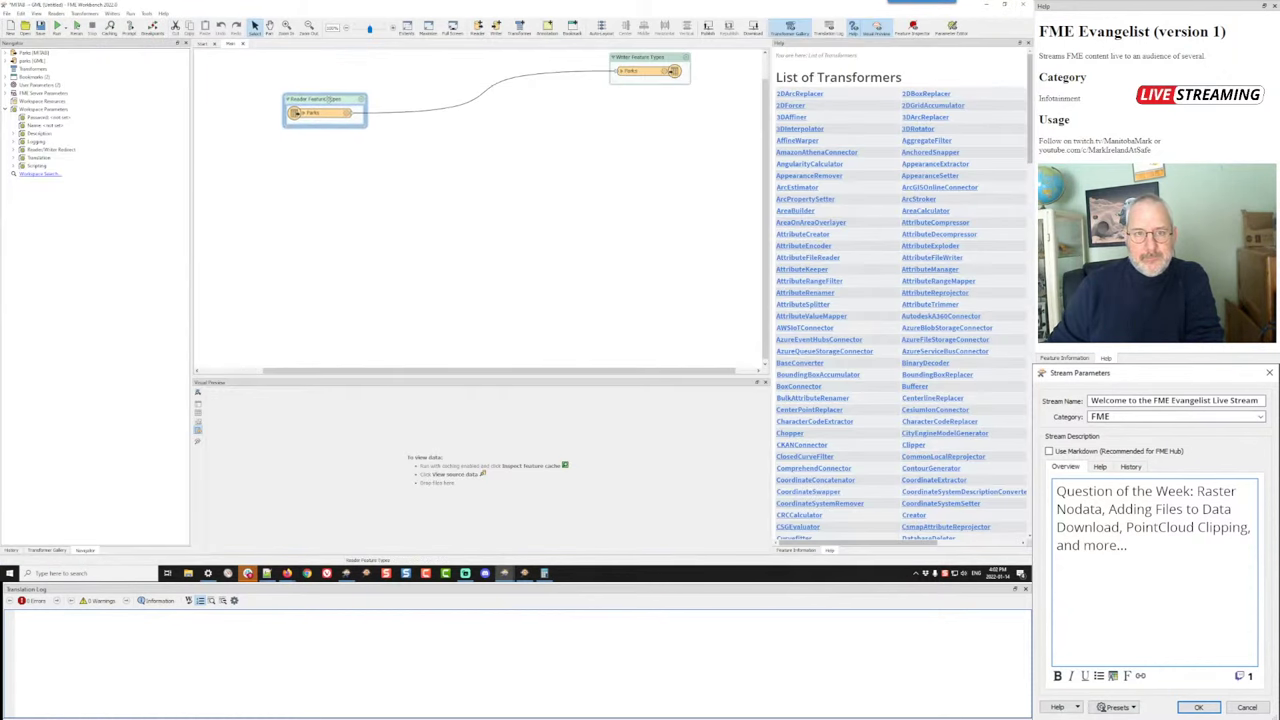
drag(662, 58, 660, 99)
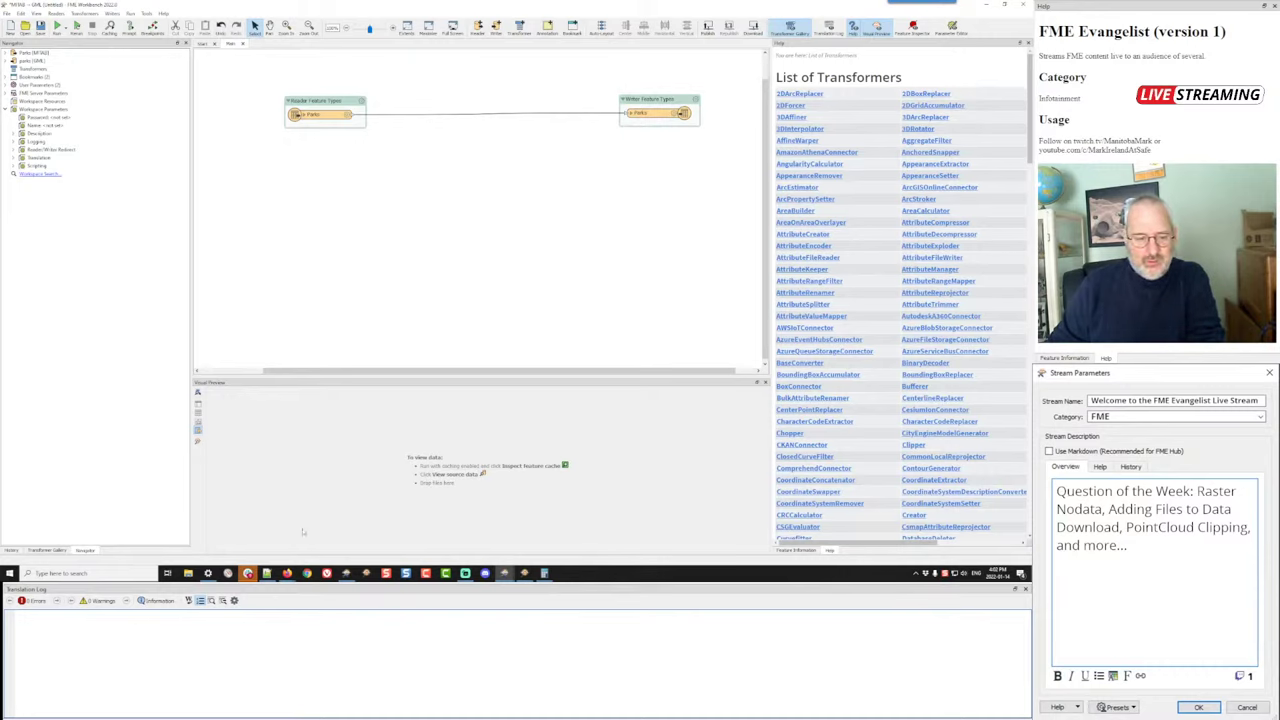
click(325, 115)
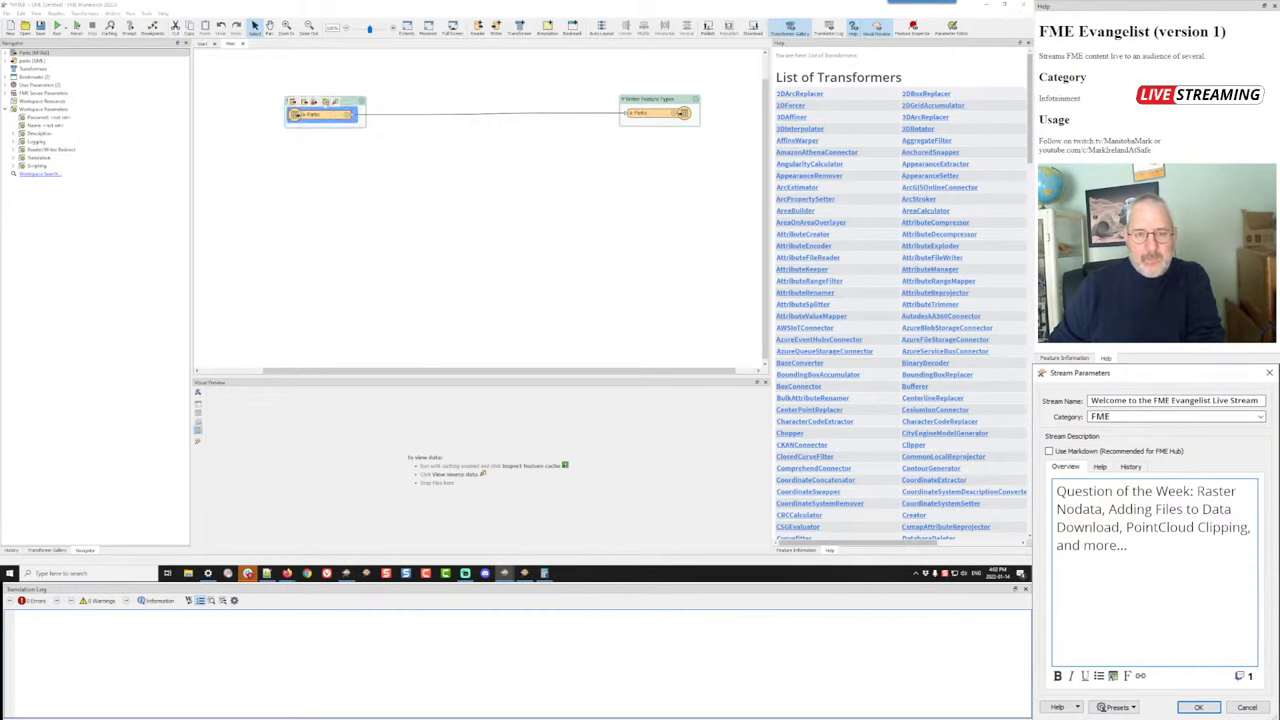
click(326, 101)
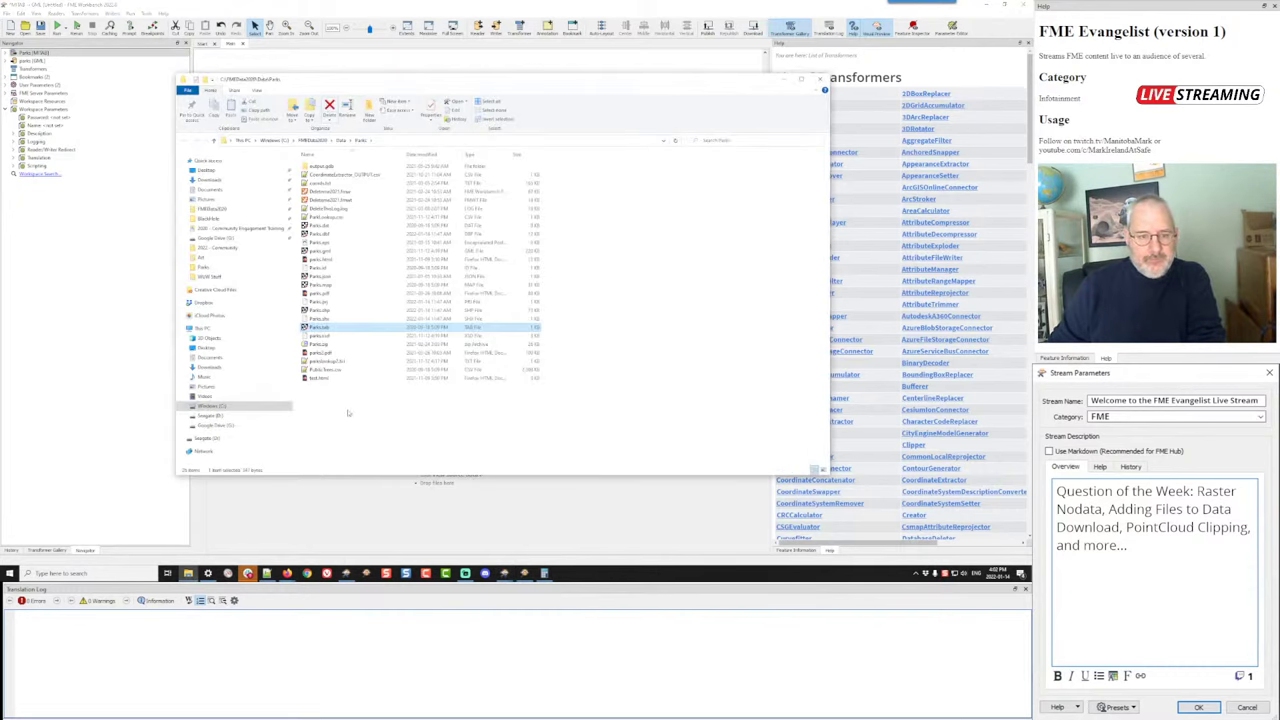
click(324, 370)
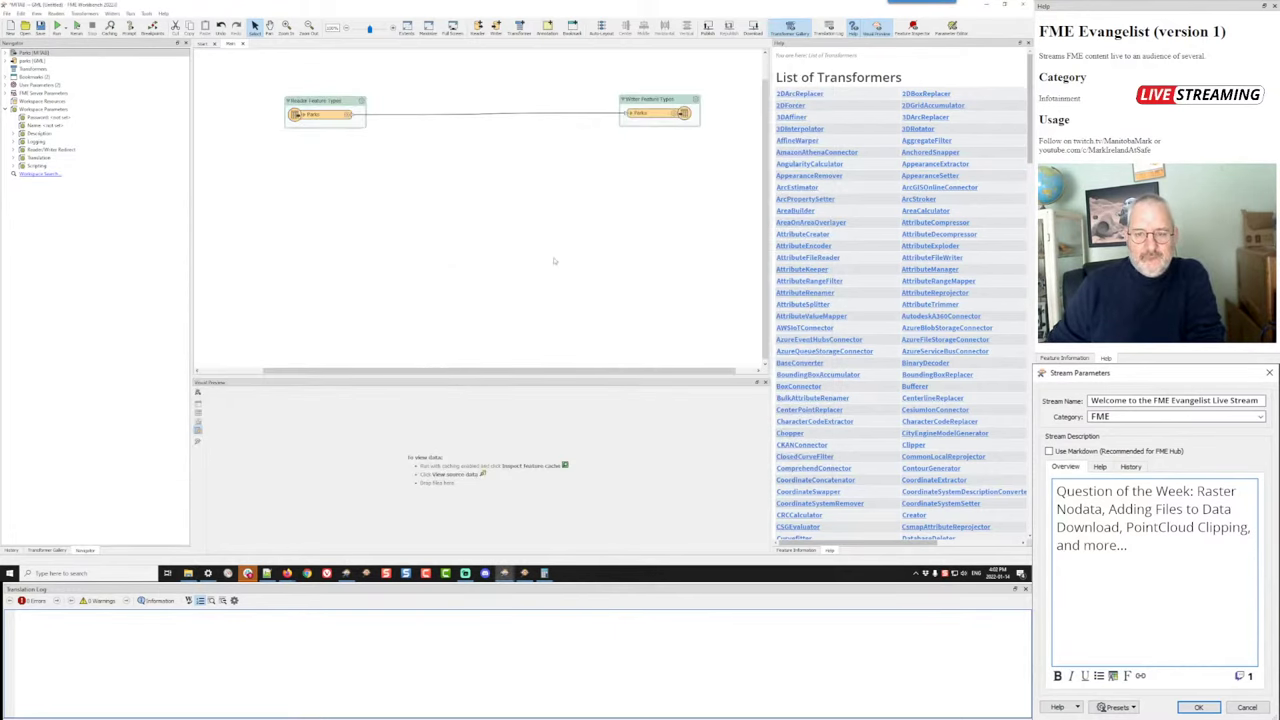
Add a File Copy writer whose destination is a newly created 'raster' folder
text(filec)
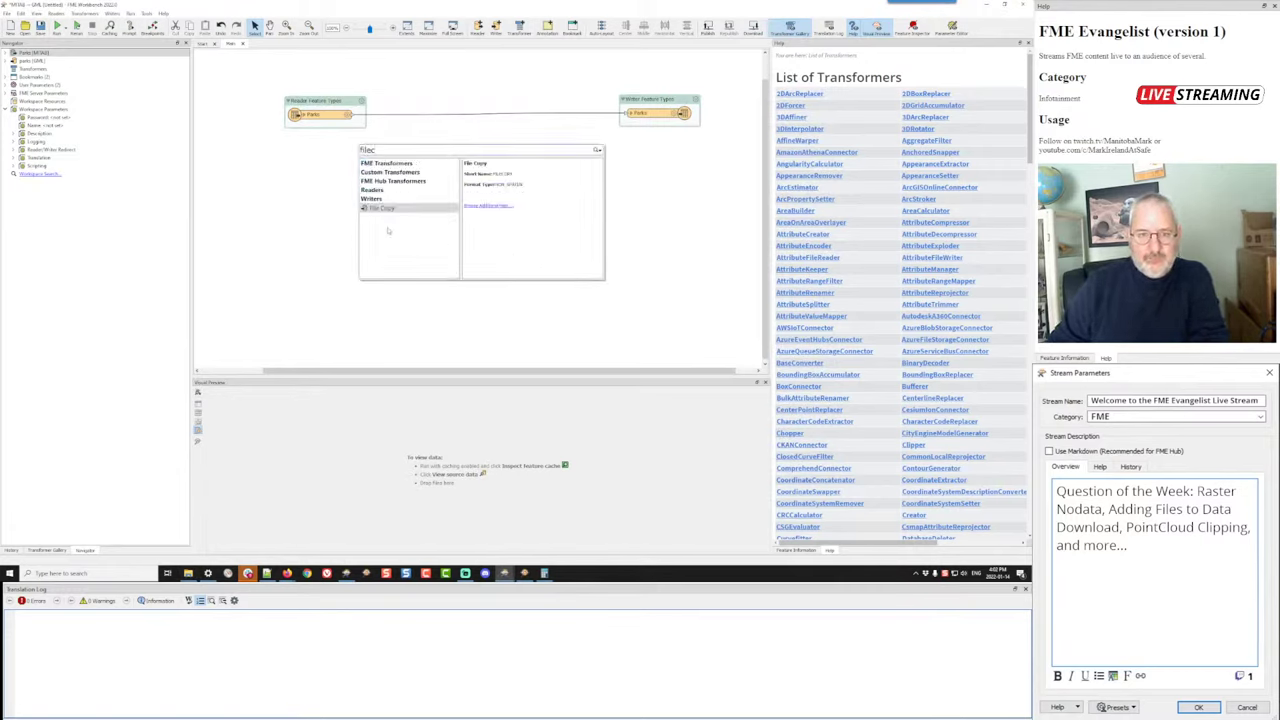
double_click(381, 209)
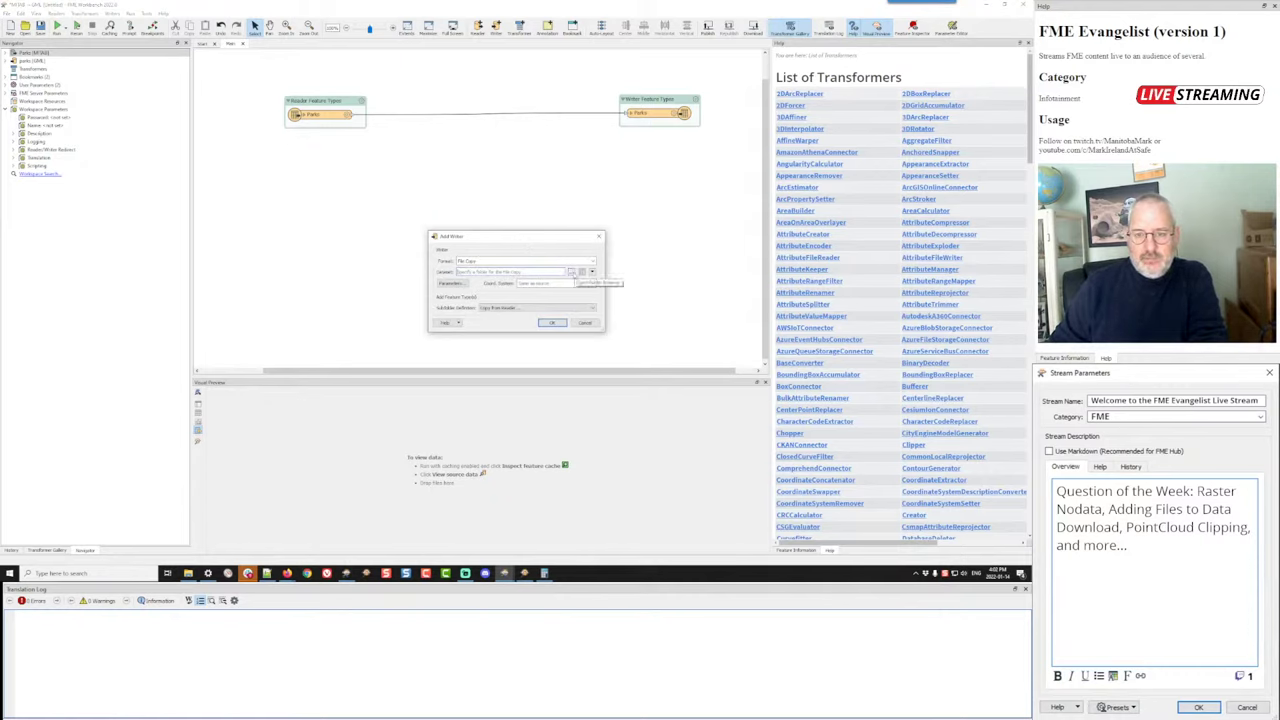
click(571, 271)
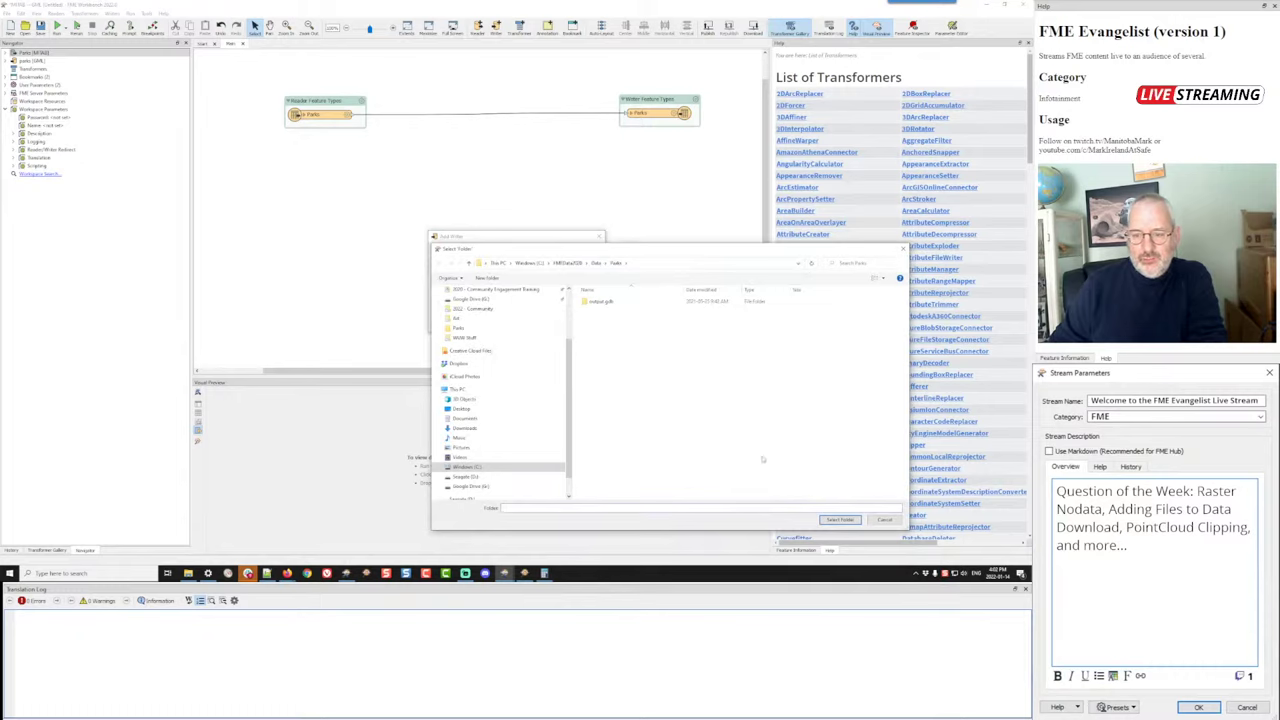
right_click(675, 365)
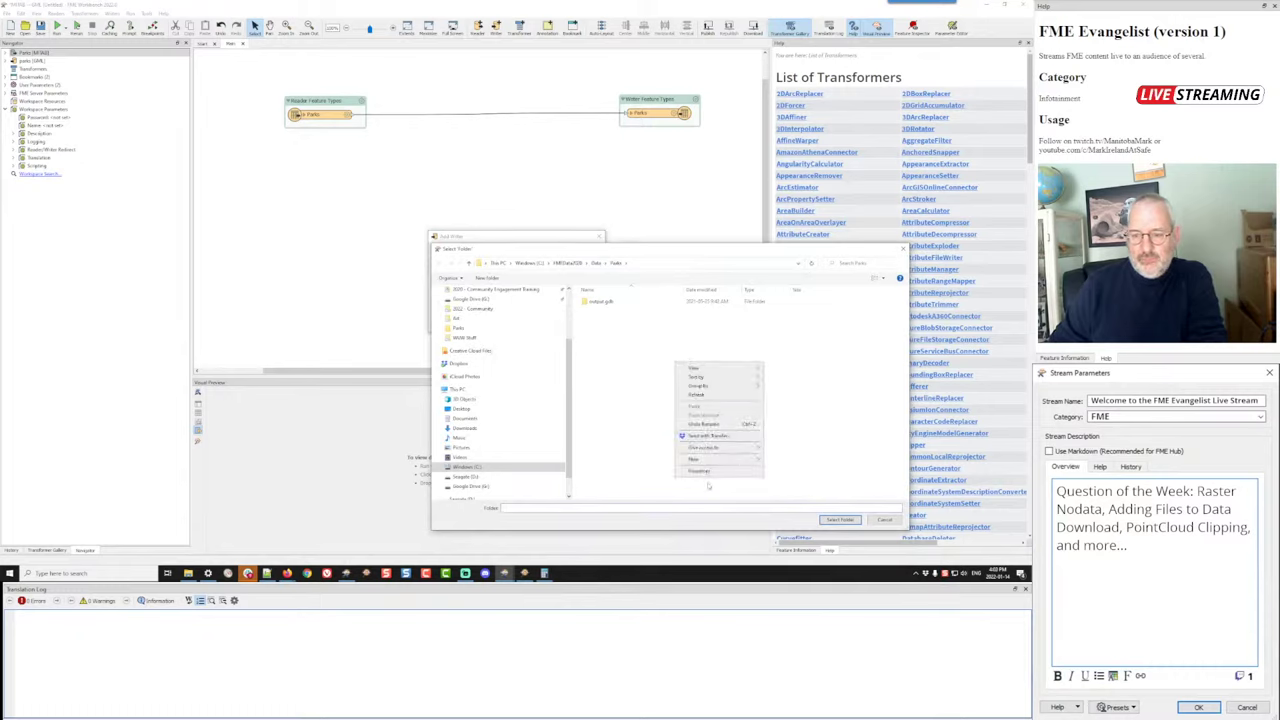
mouse_move(708, 461)
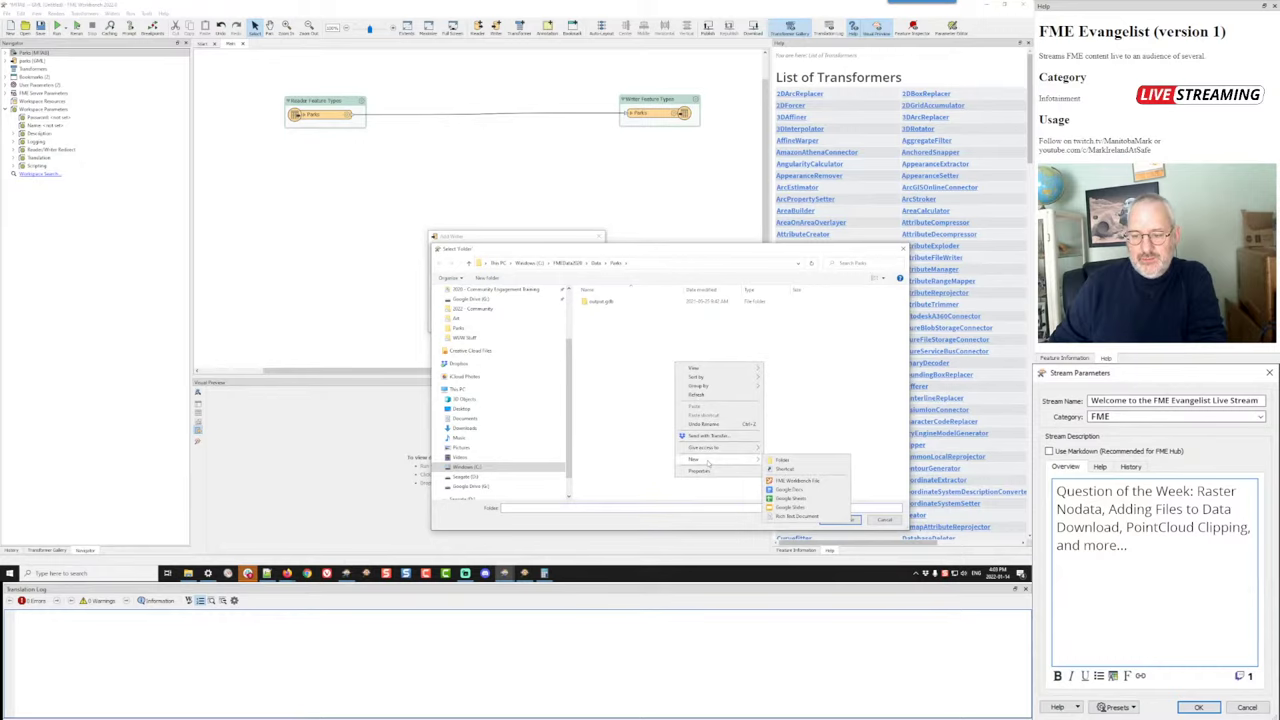
click(783, 459)
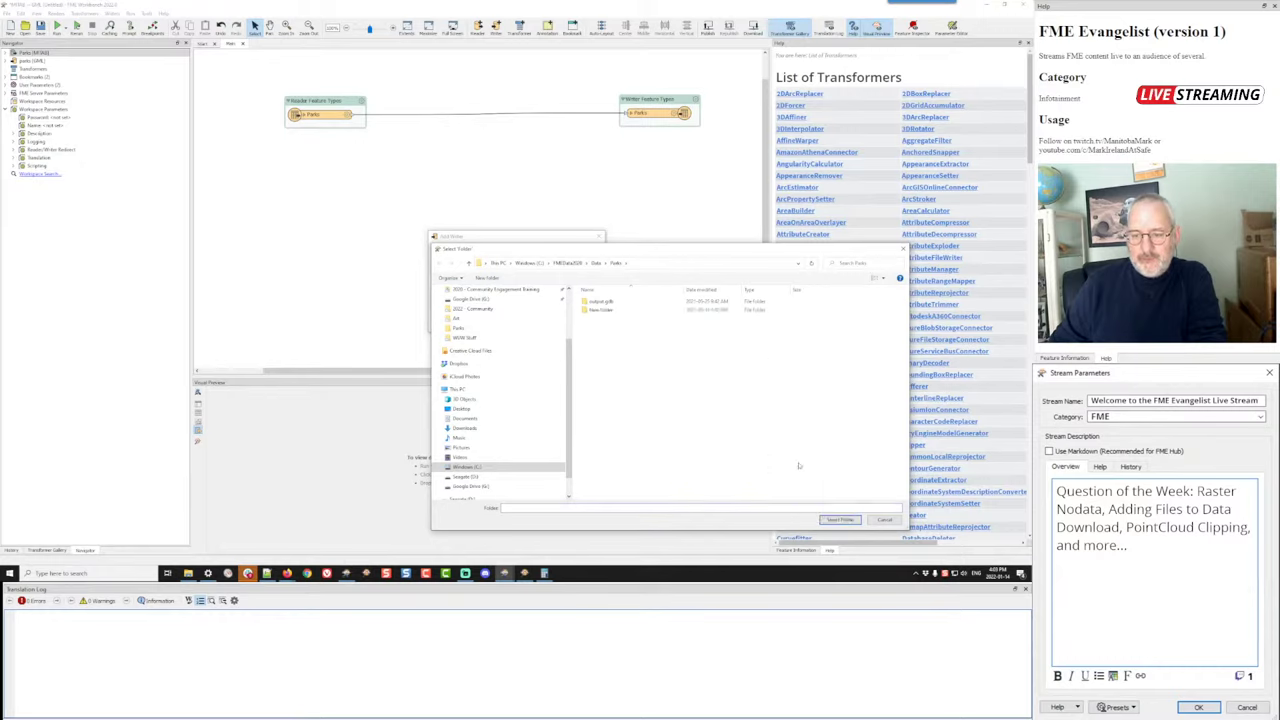
text(raster)
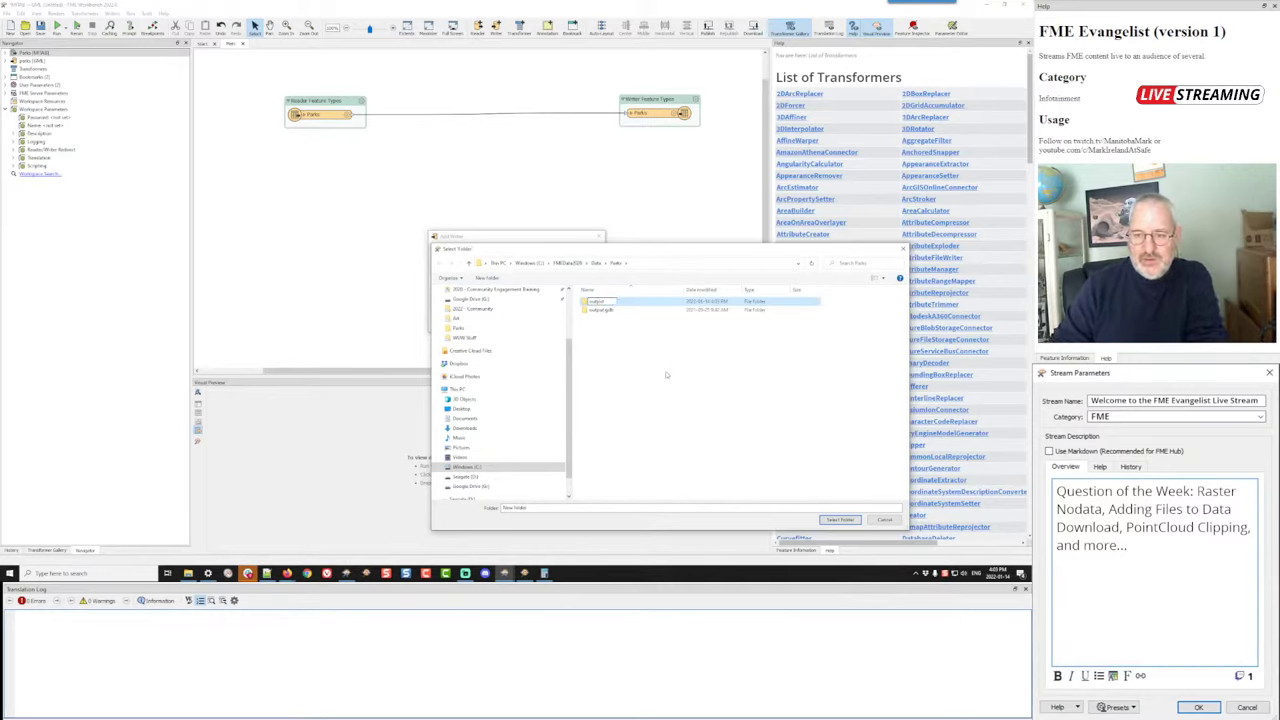
key(Return)
key(Return)
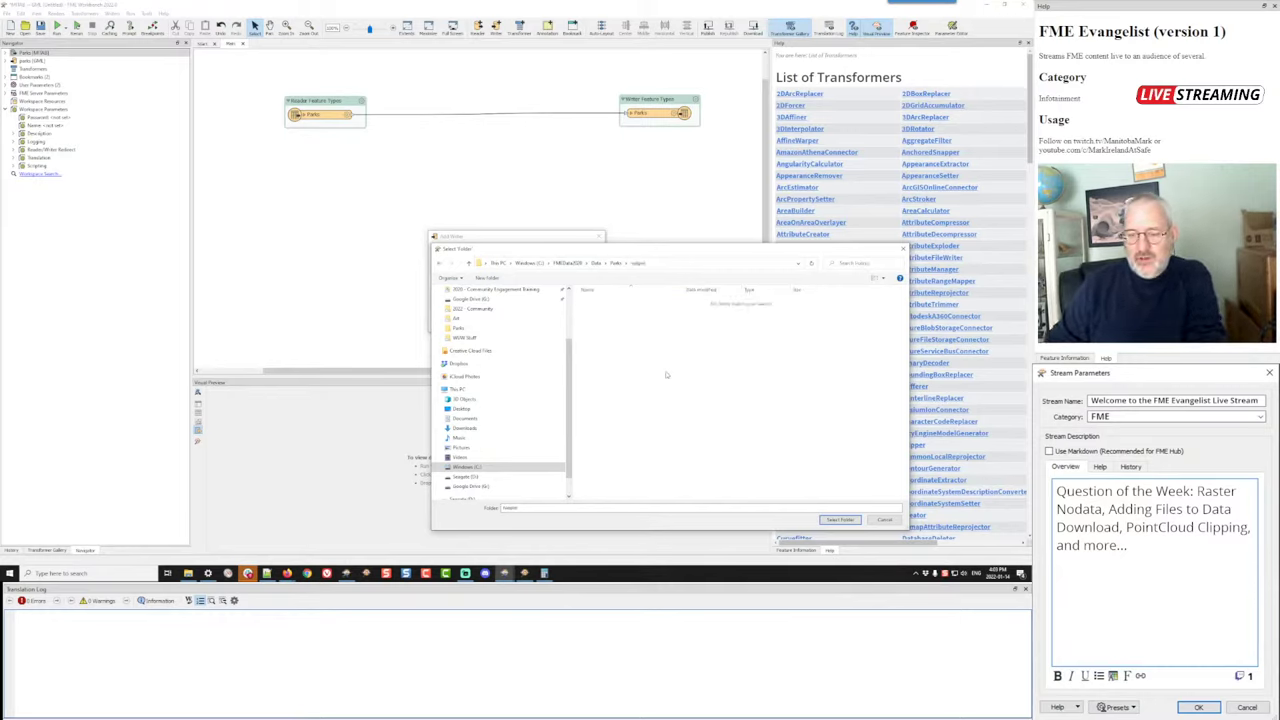
click(840, 519)
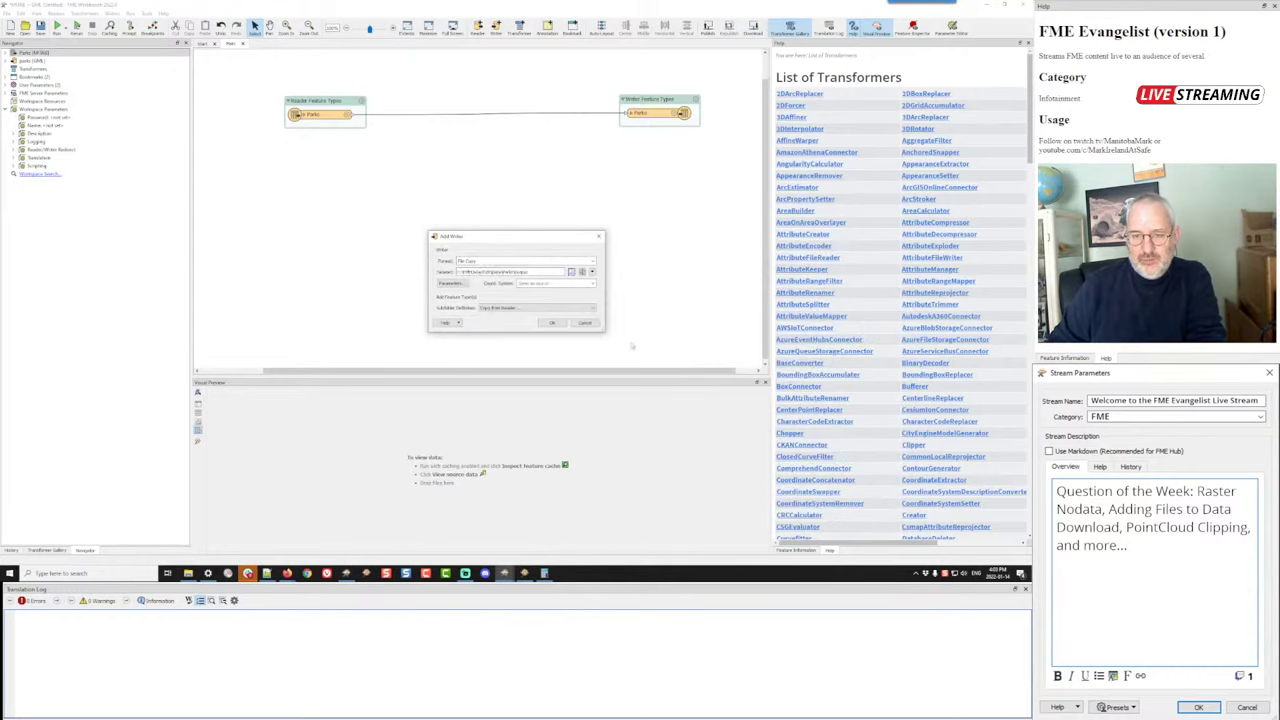
Set Copy Subfolders to No, keep Copy from Reader as definition, and add the writer
click(452, 284)
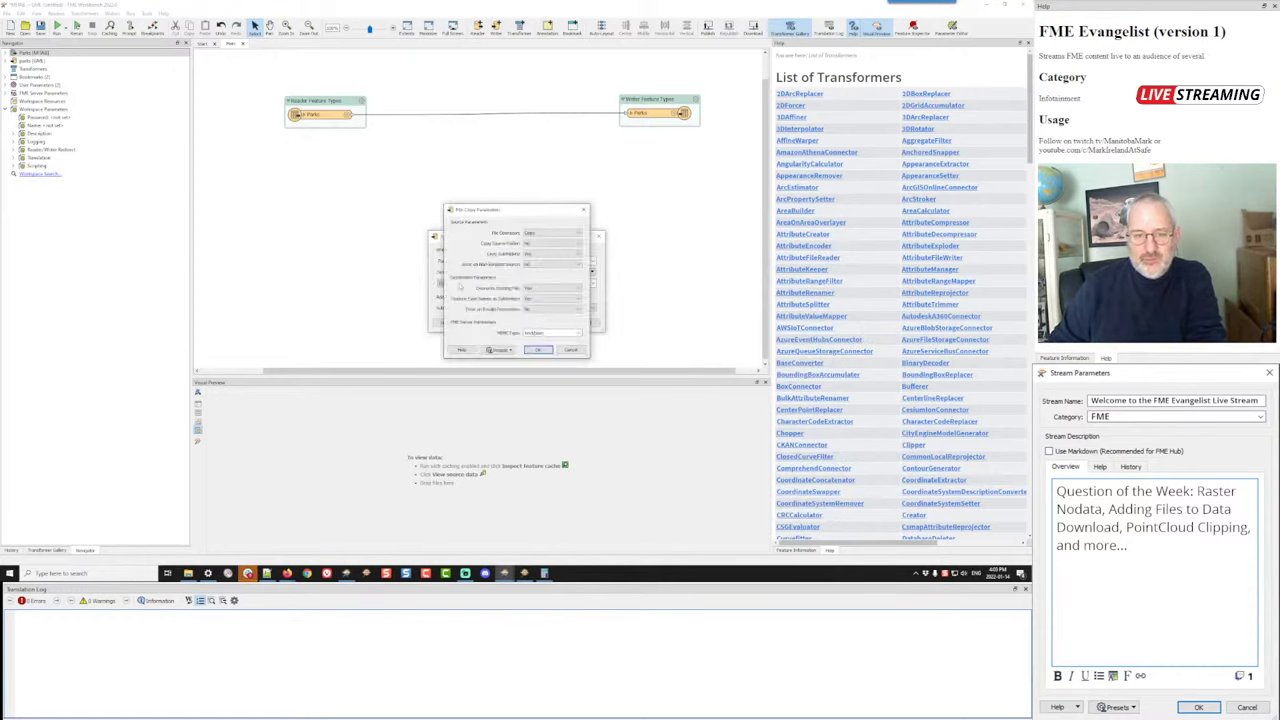
click(548, 254)
click(546, 265)
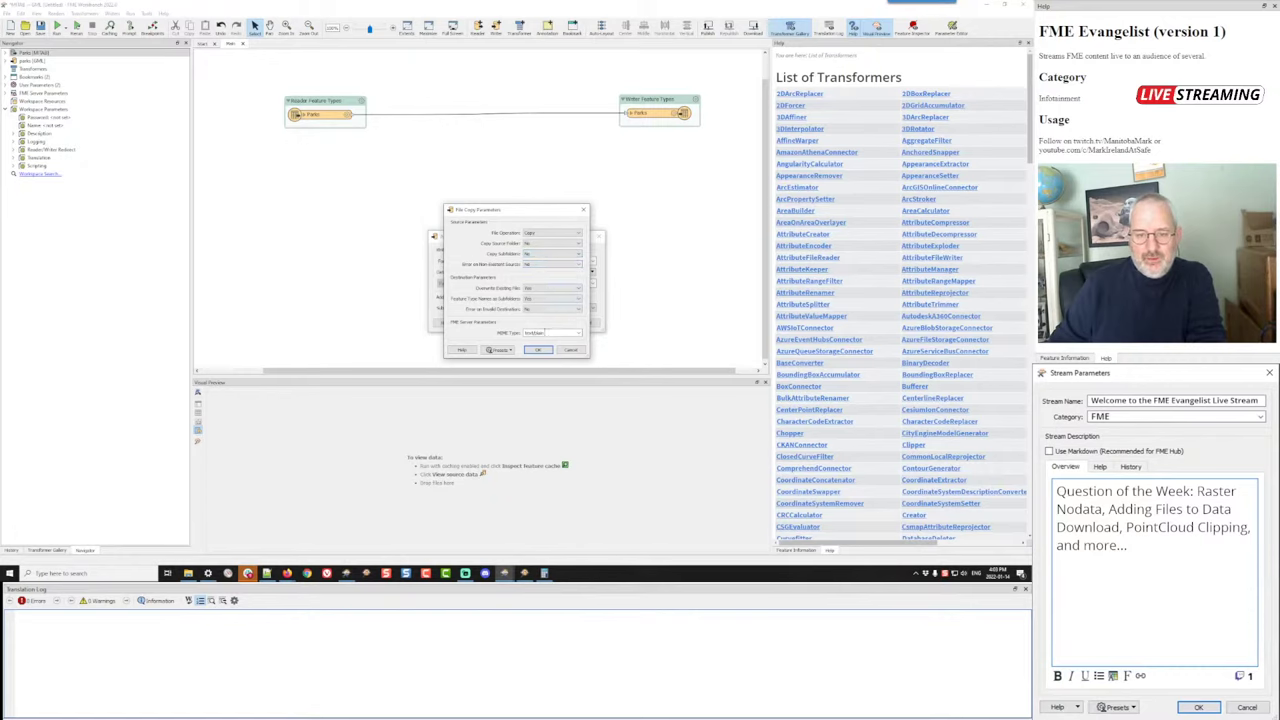
click(540, 350)
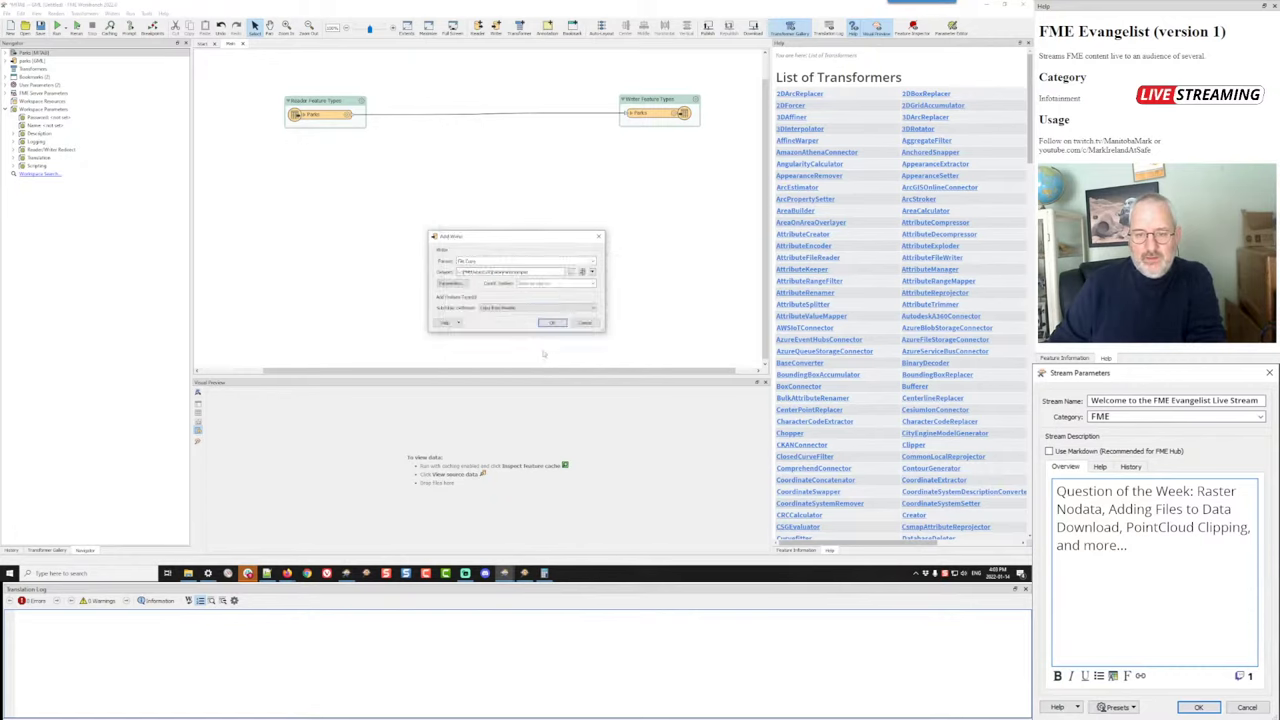
click(521, 308)
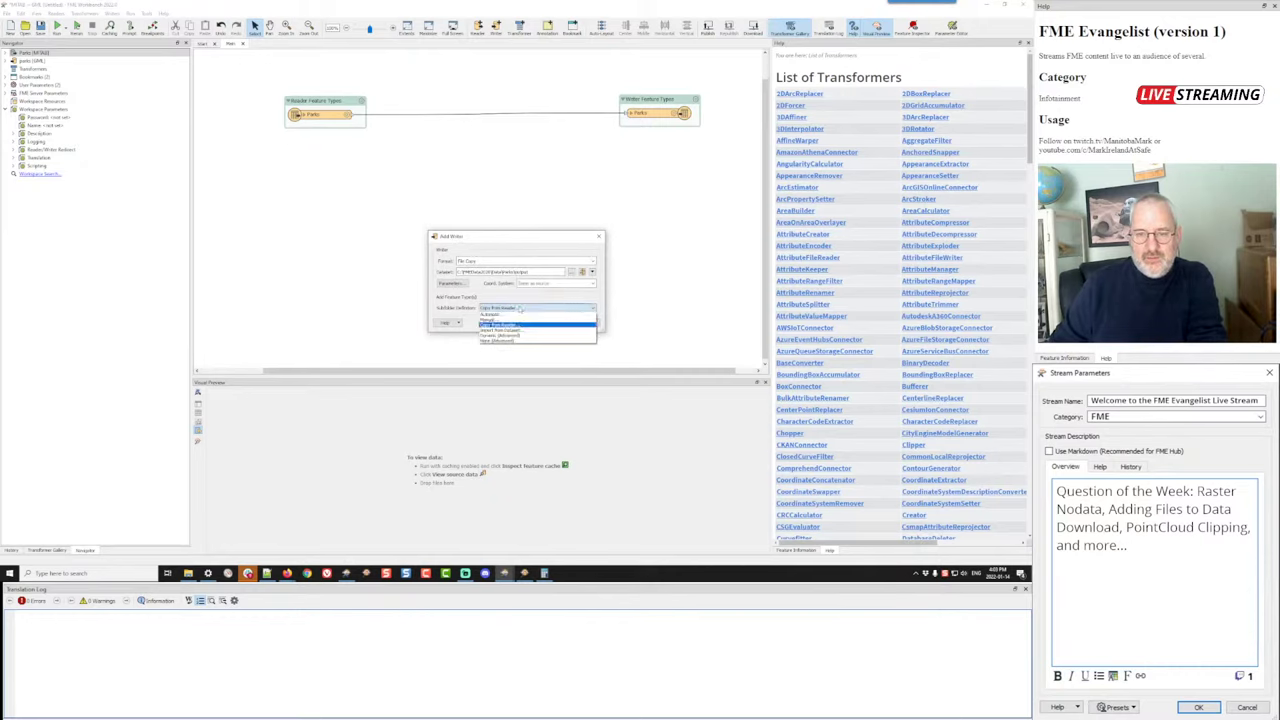
click(520, 309)
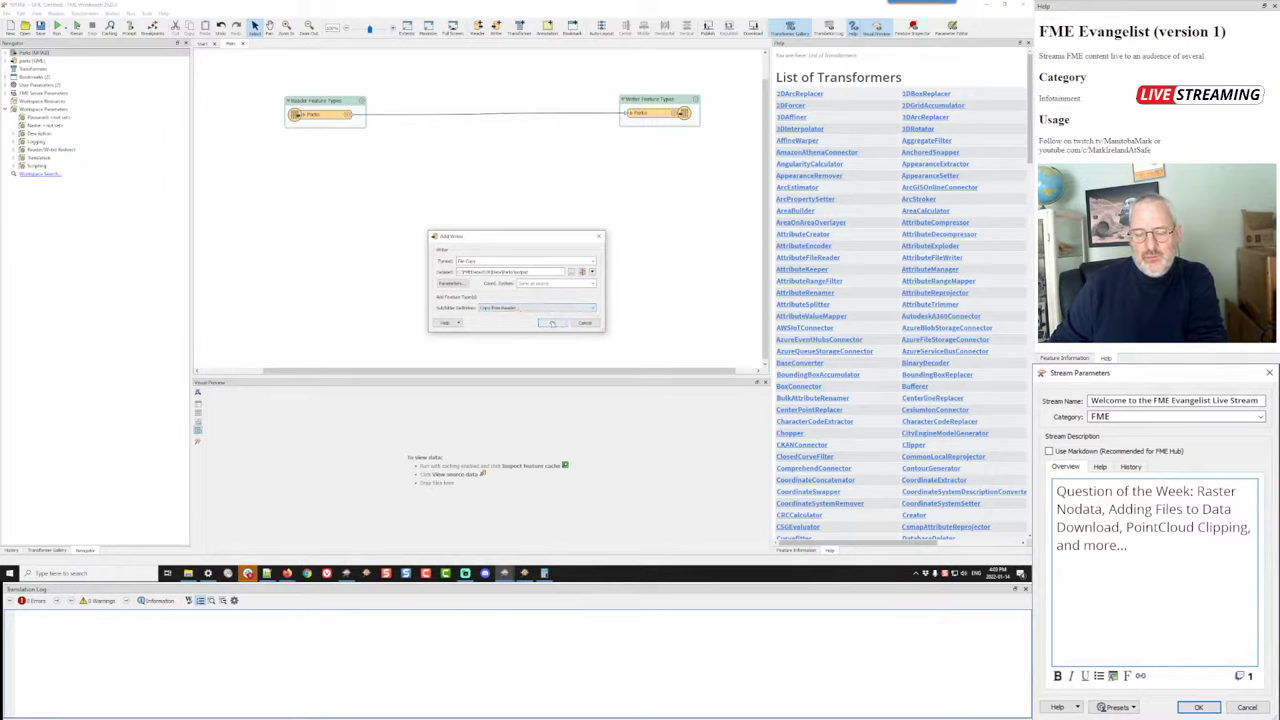
click(551, 323)
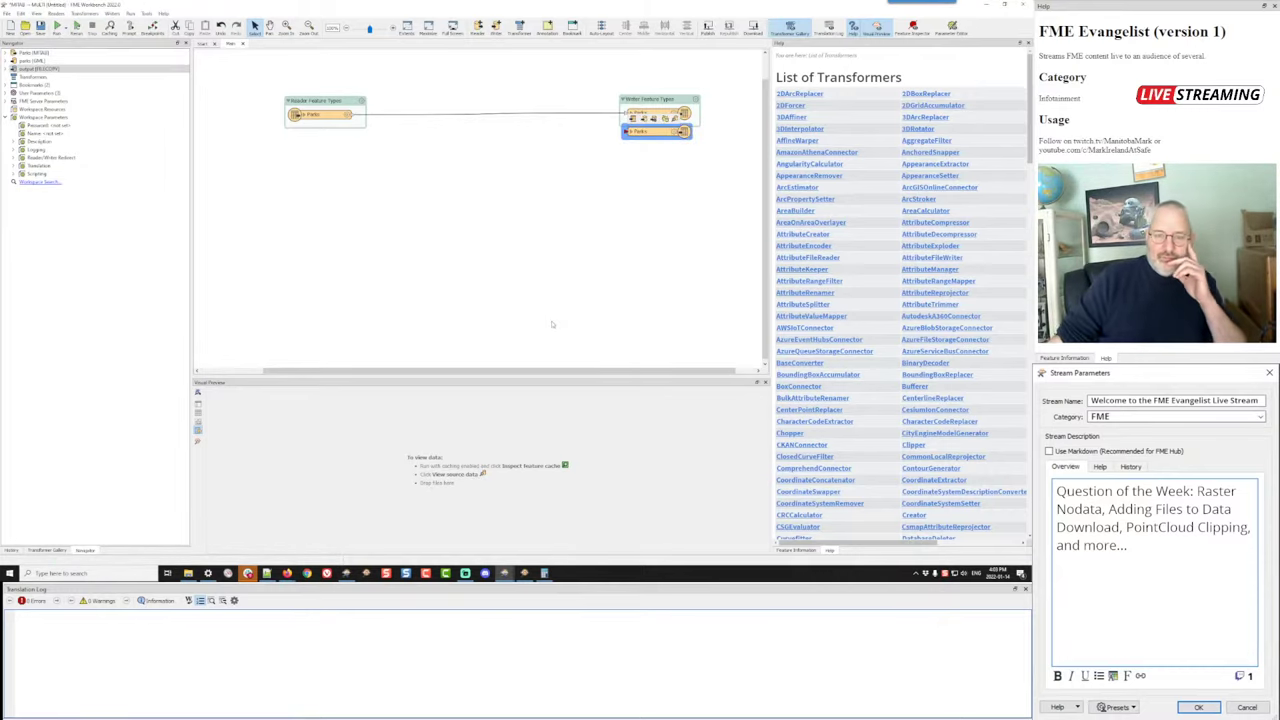
Move the new feature type down, name it Trees, and enable filecopy_dest_filename and filecopy_source_dataset
drag(635, 133, 634, 197)
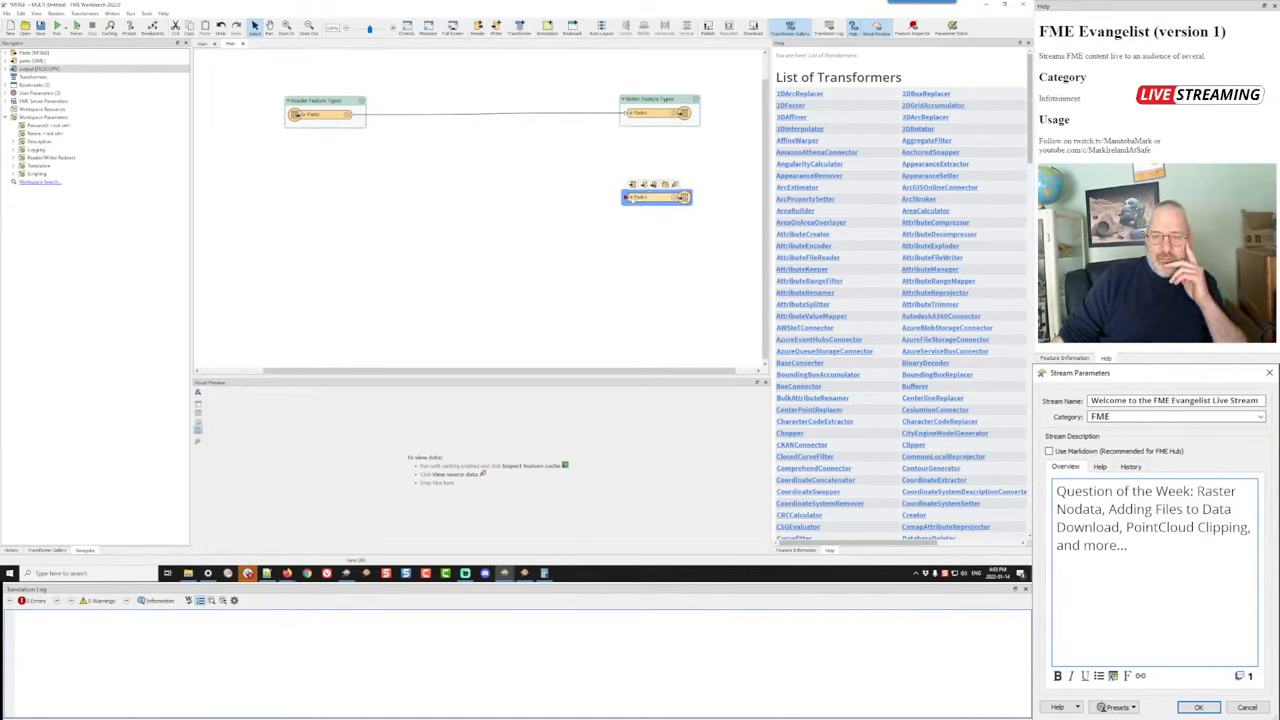
click(681, 197)
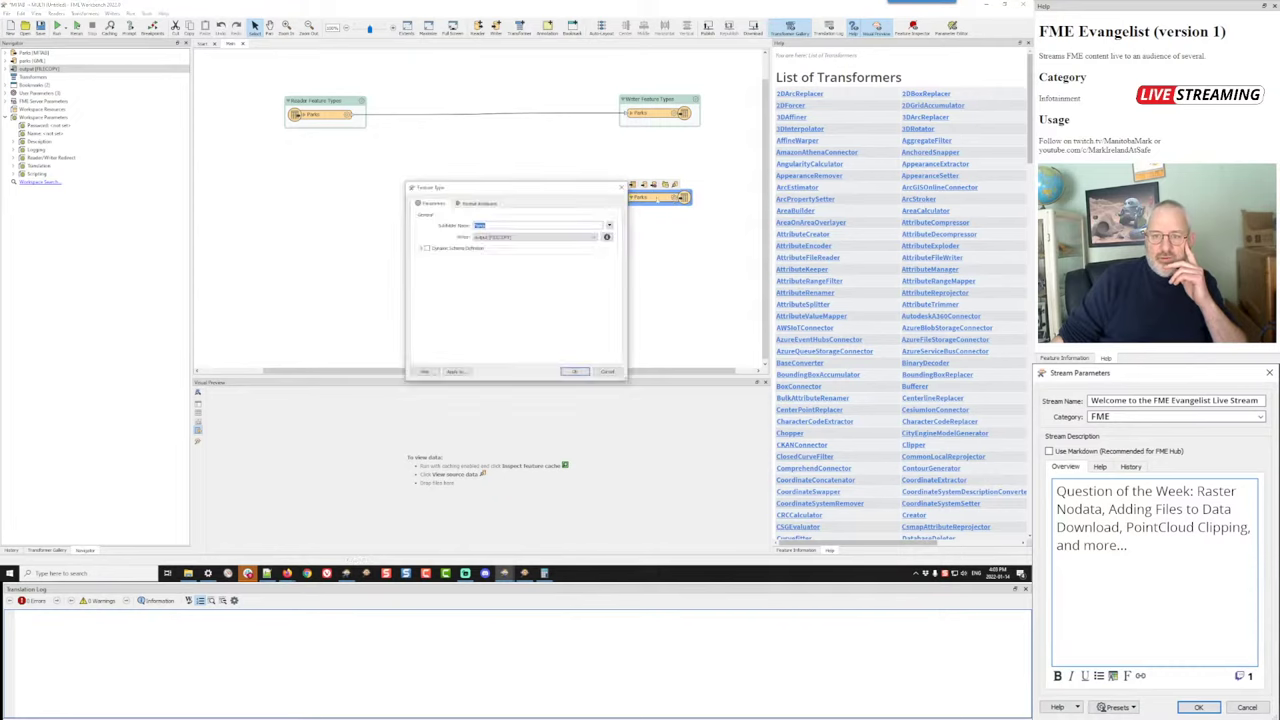
click(478, 203)
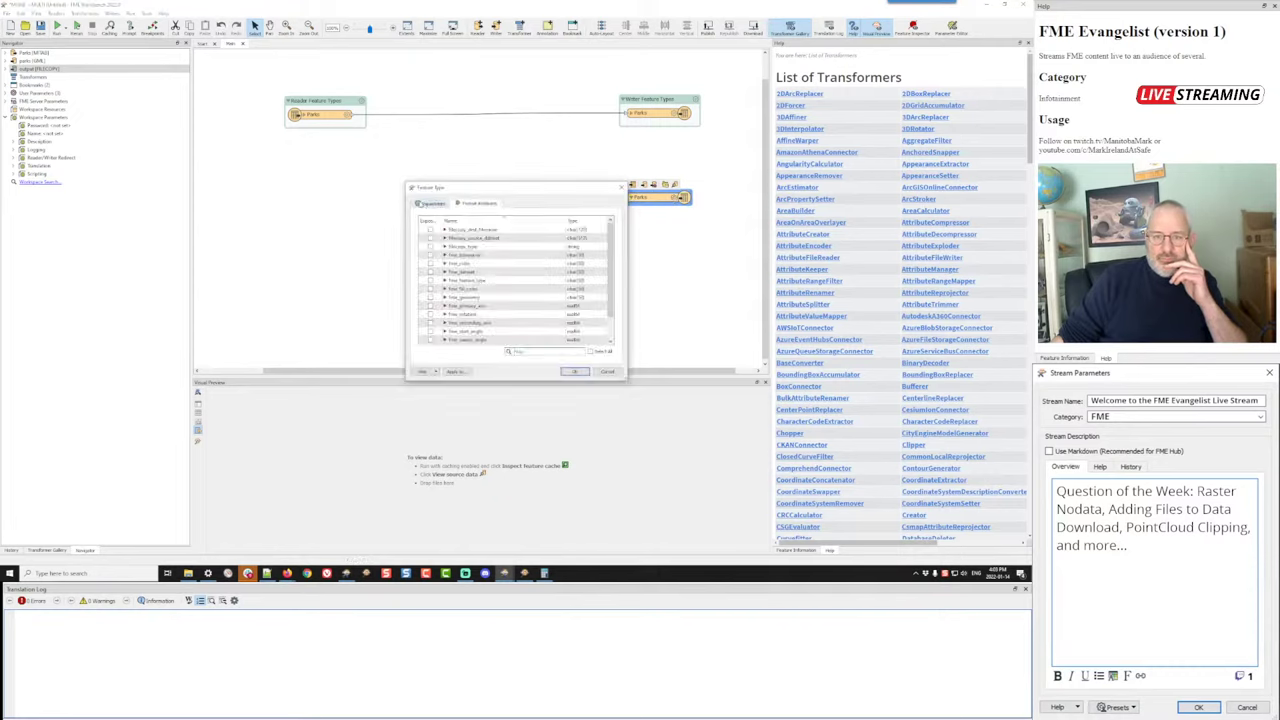
click(423, 203)
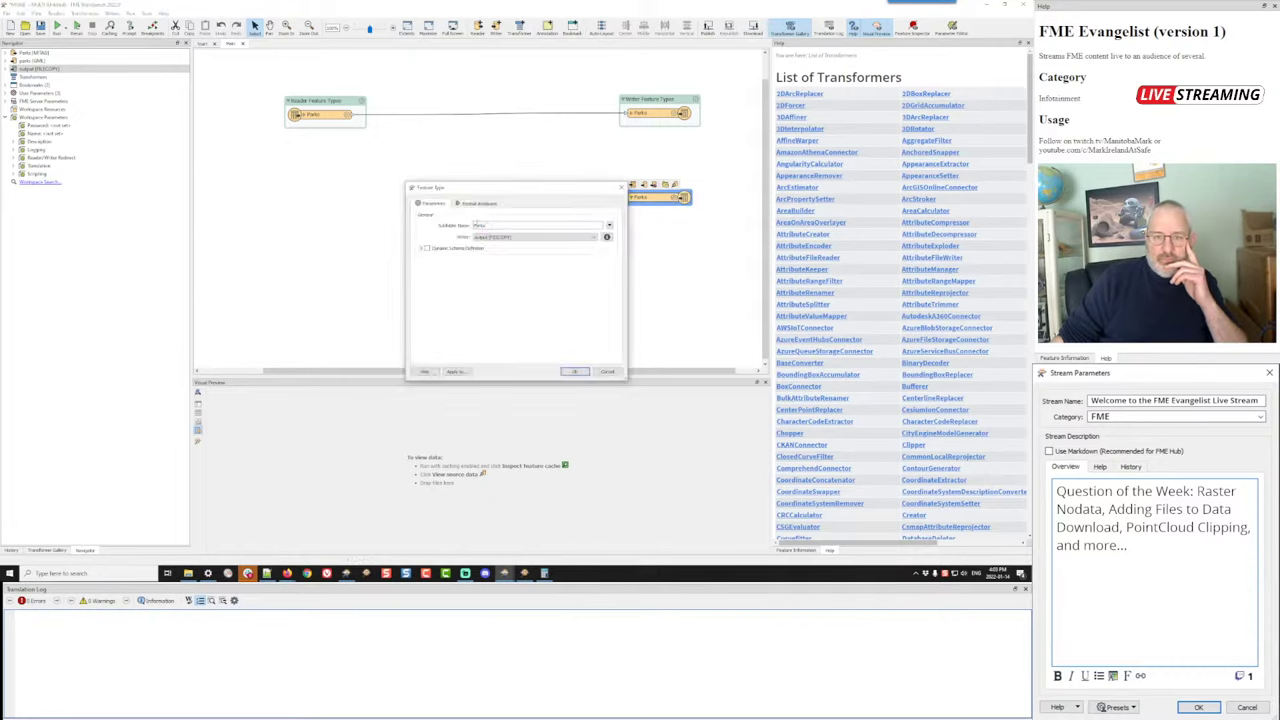
double_click(479, 225)
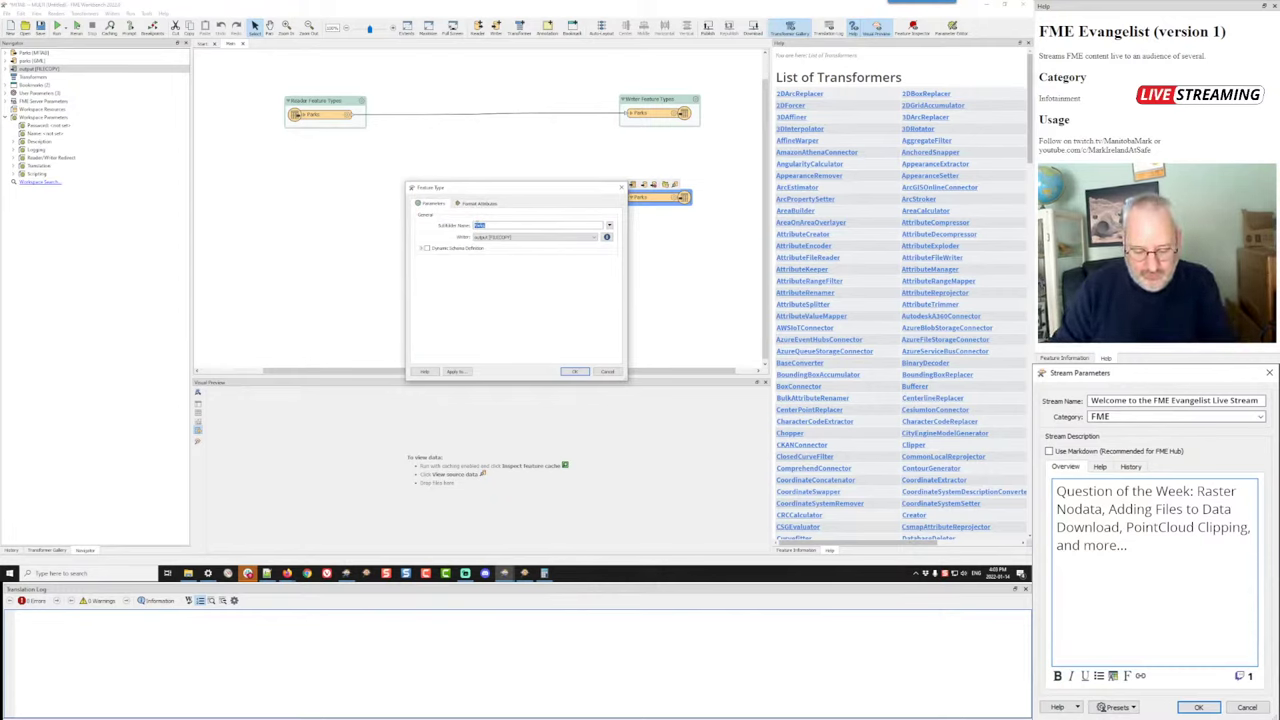
click(577, 274)
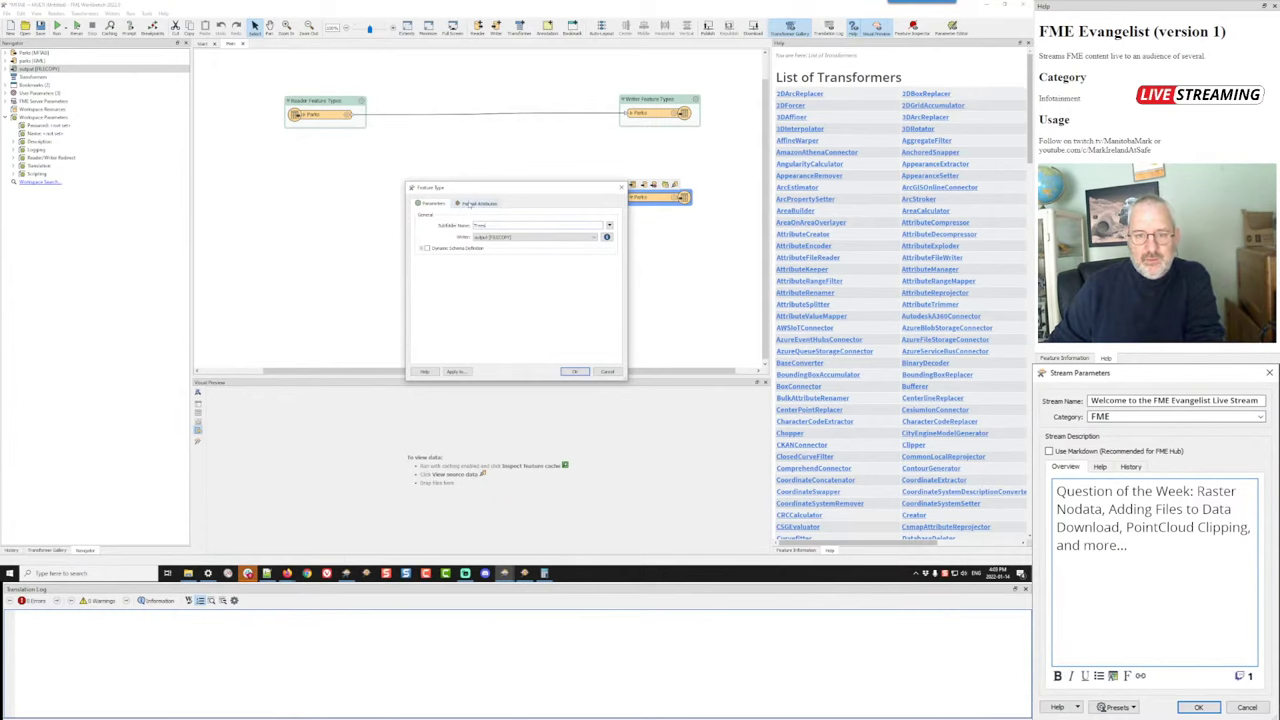
click(476, 203)
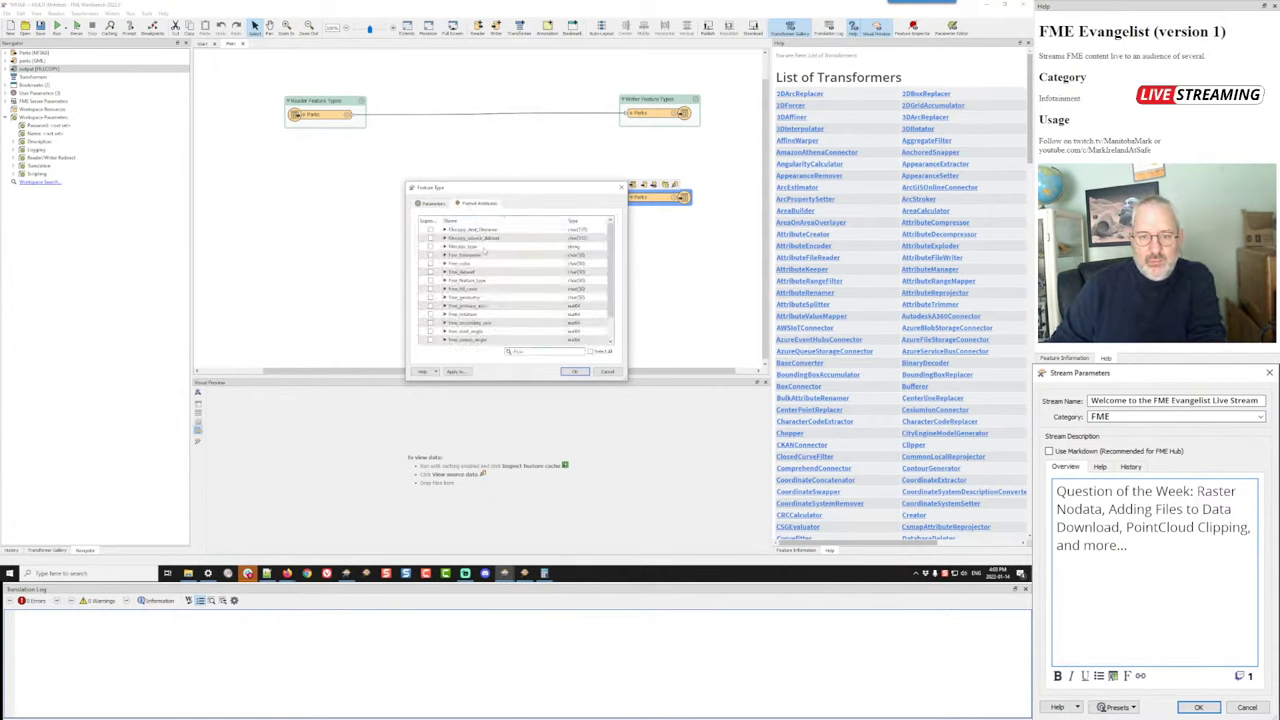
click(430, 230)
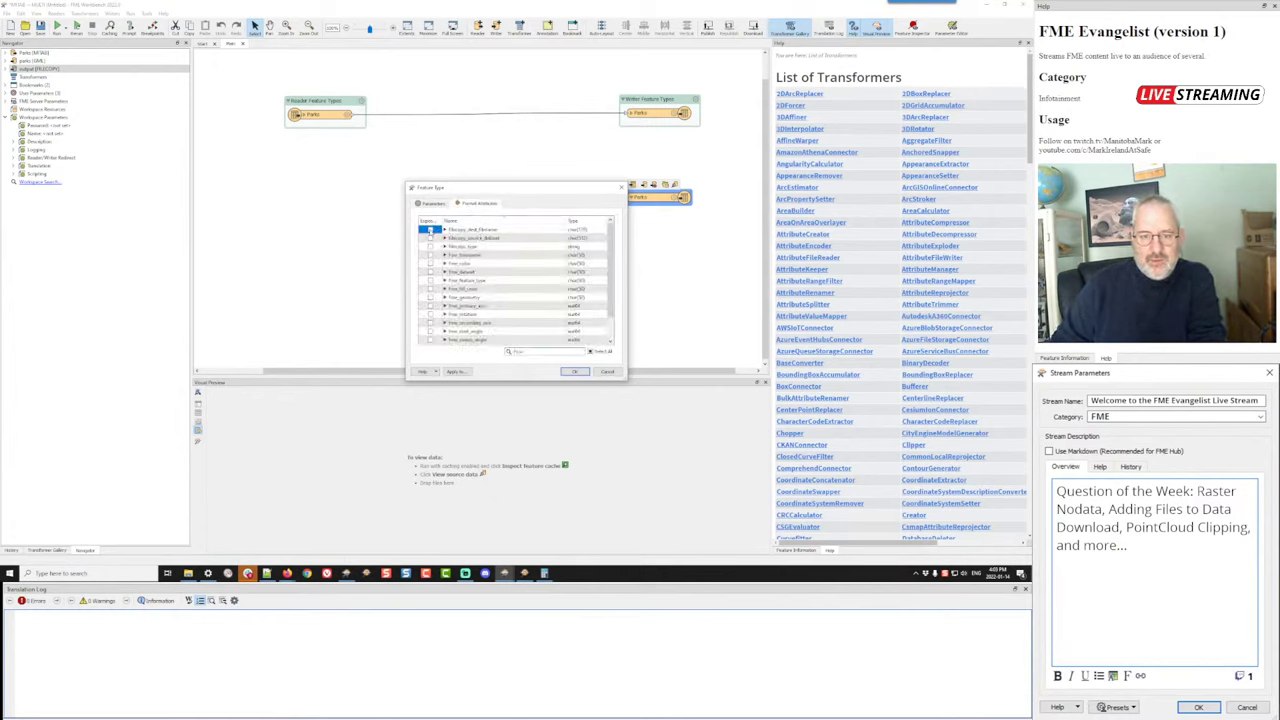
click(430, 238)
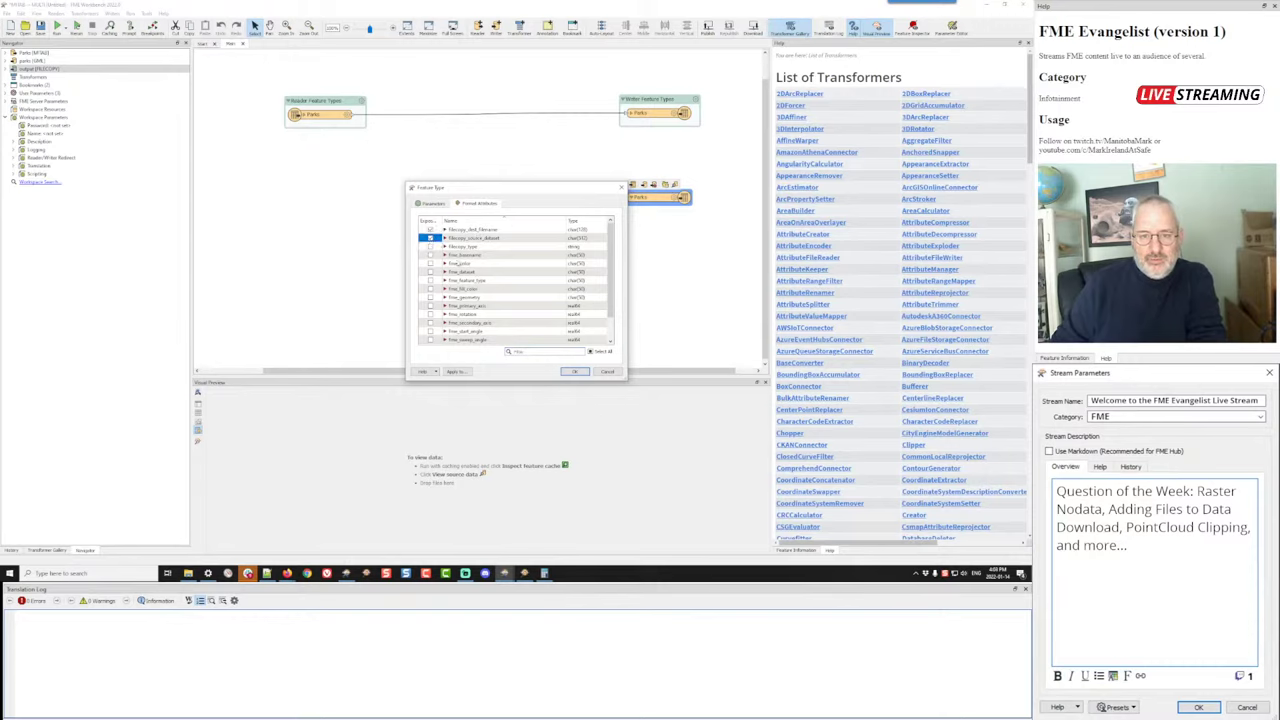
click(574, 371)
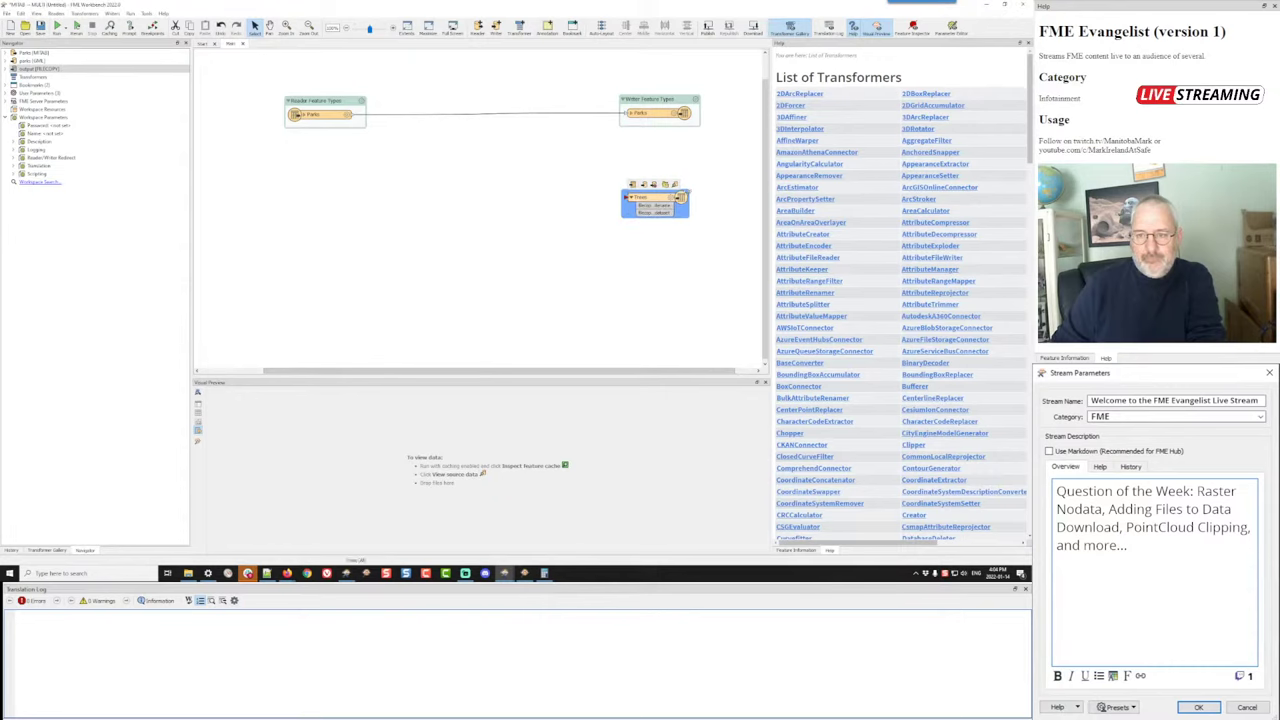
Add a Creator feeding the Trees writer and insert an AttributeManager on that connection
drag(688, 196, 733, 197)
text(creat)
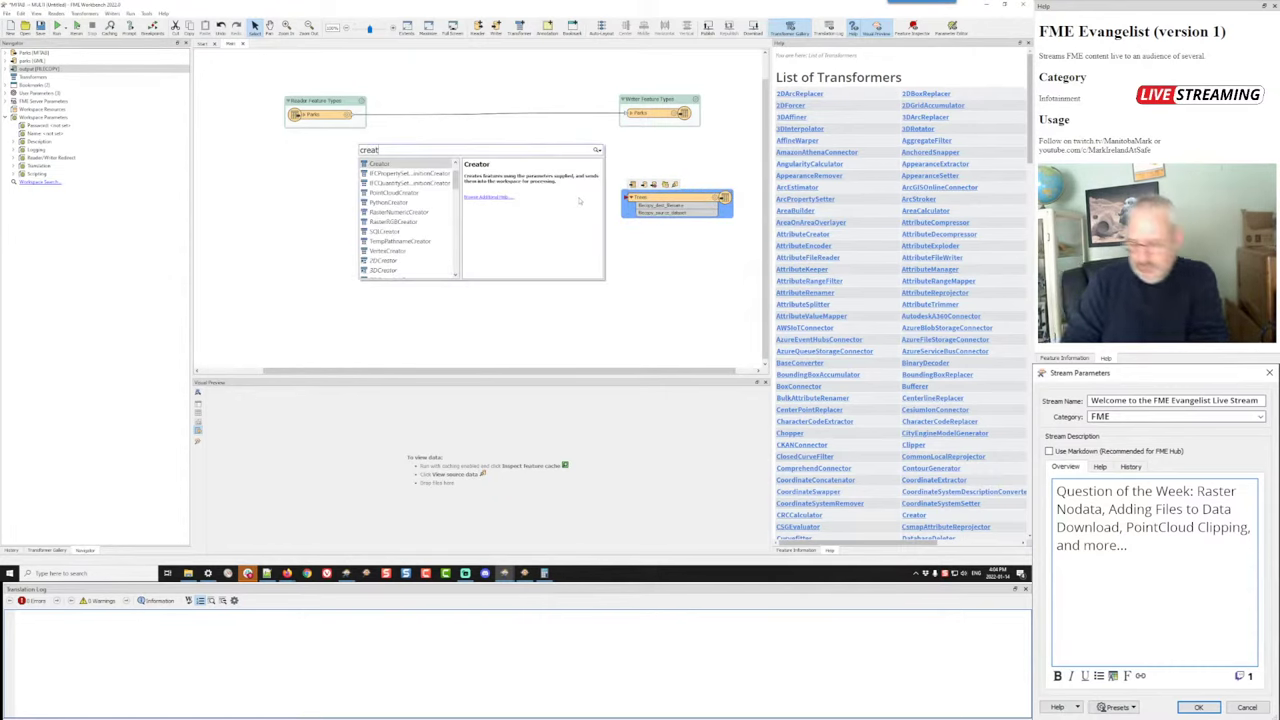
key(Return)
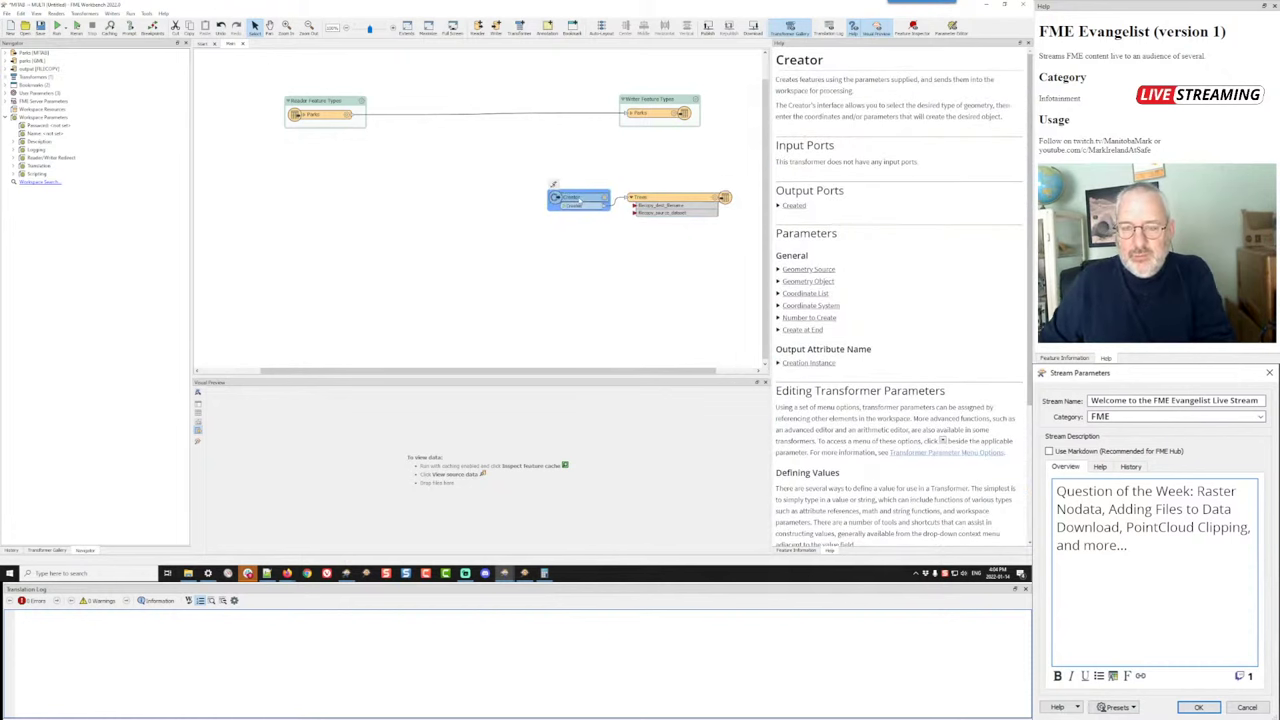
drag(578, 199, 431, 198)
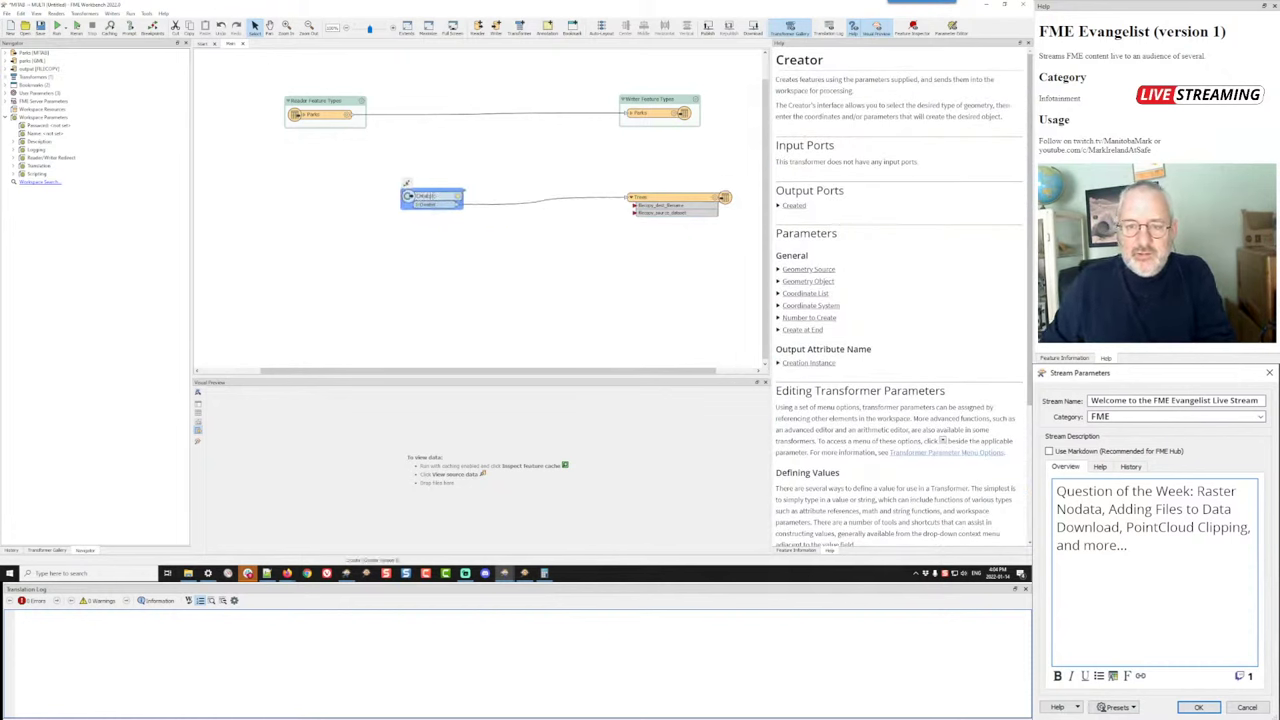
click(507, 203)
text(utema)
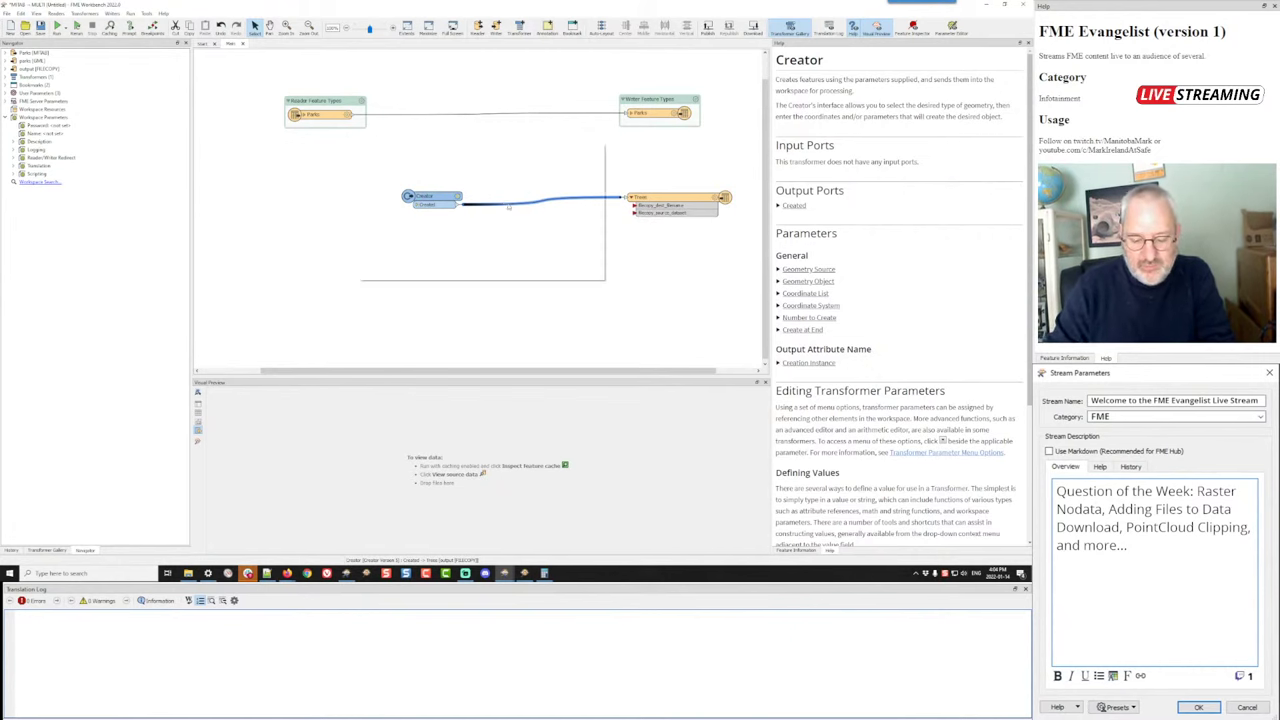
key(Return)
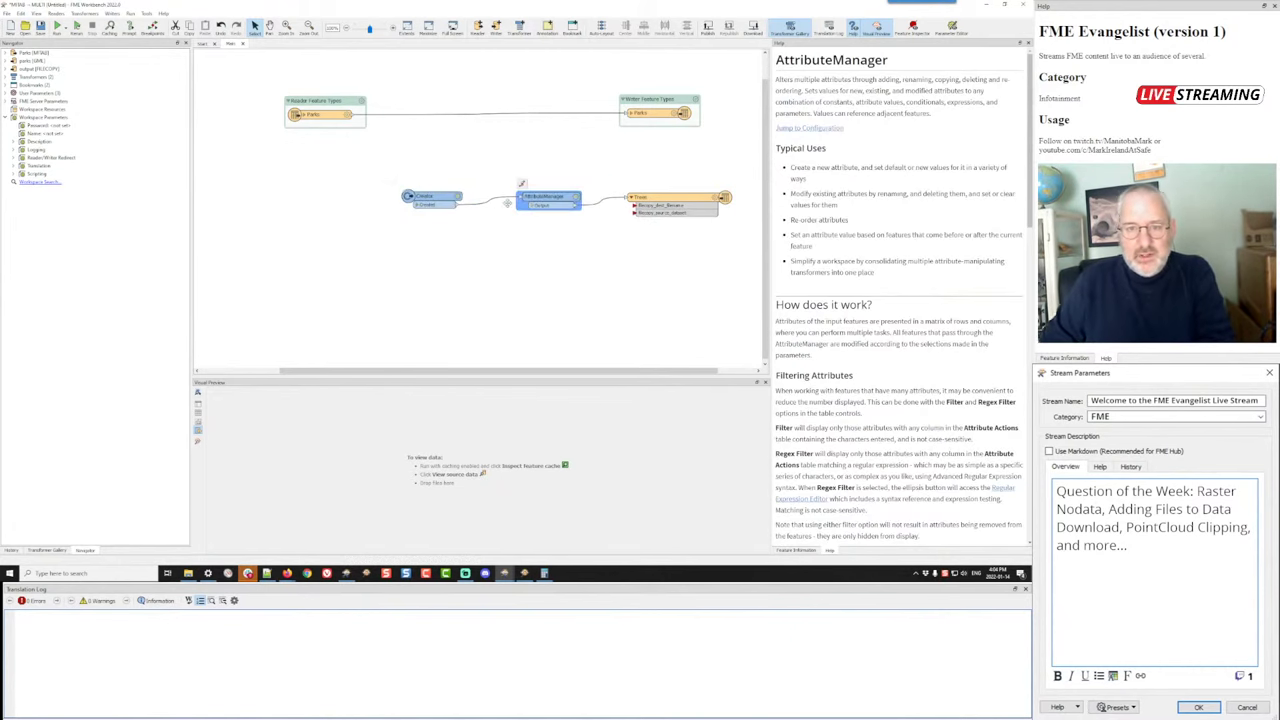
In the AttributeManager, add filecopy_dest_filename and type a destination file name value
click(576, 197)
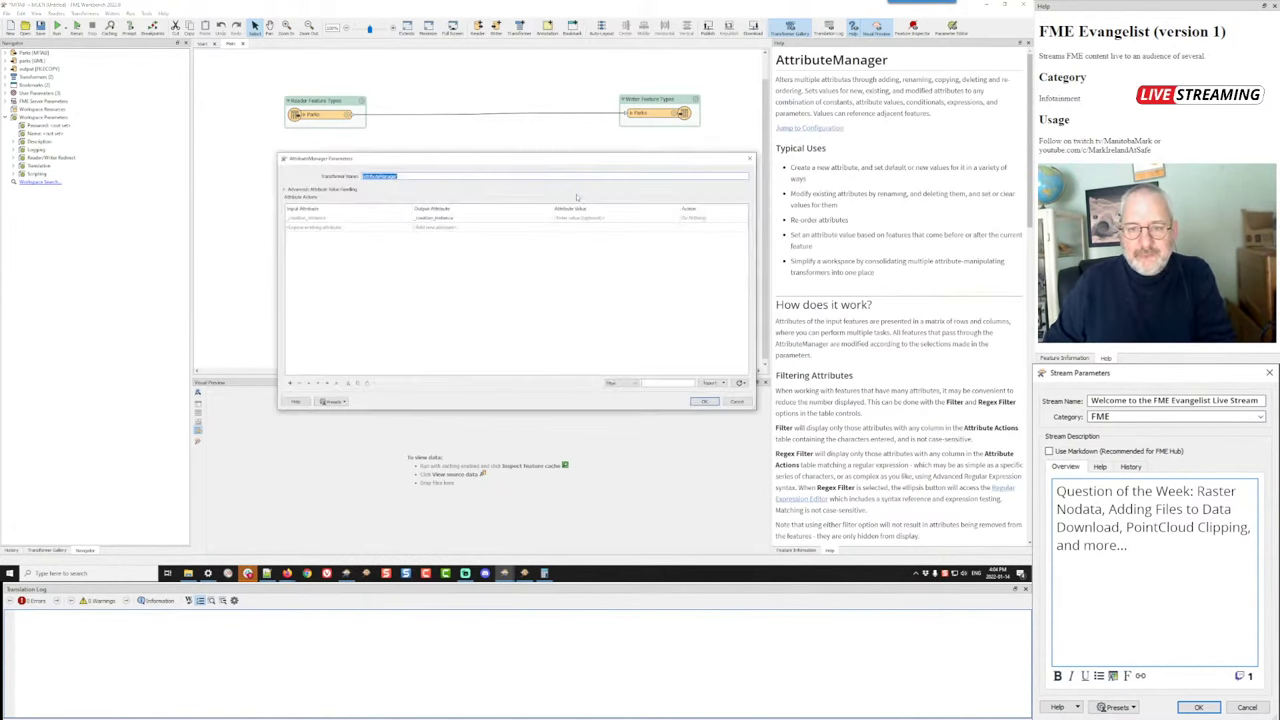
click(455, 227)
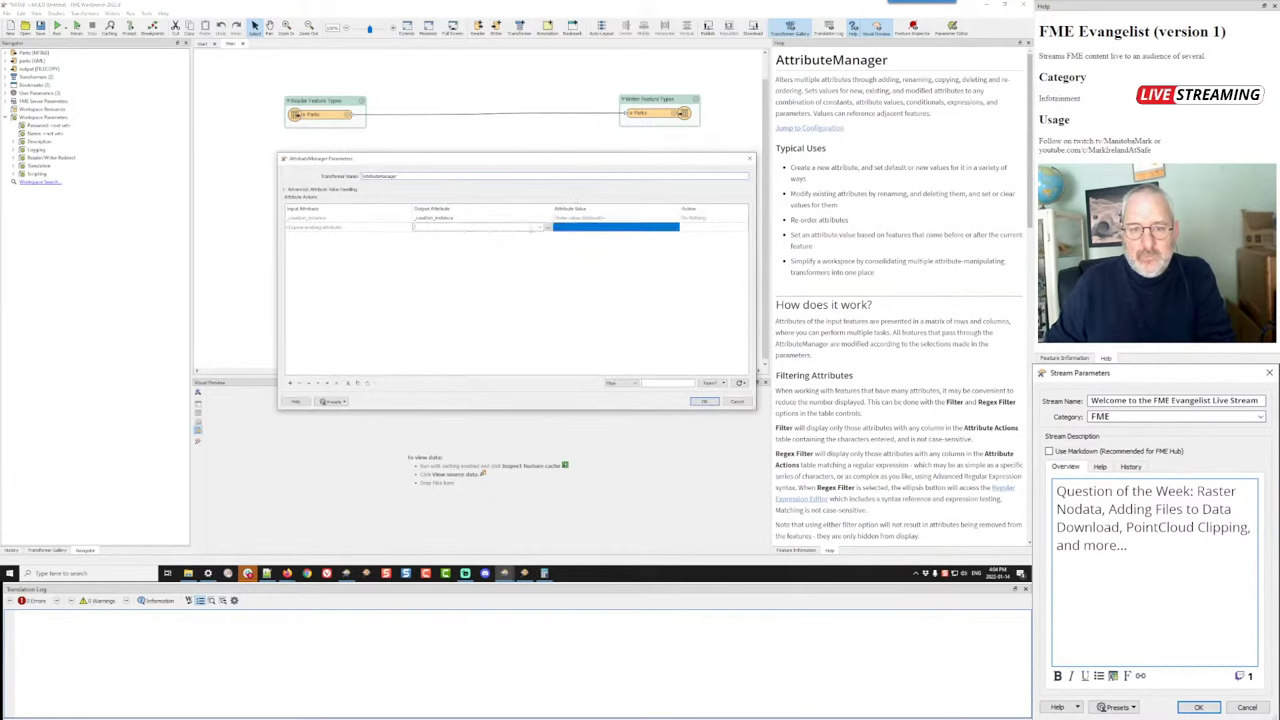
click(541, 228)
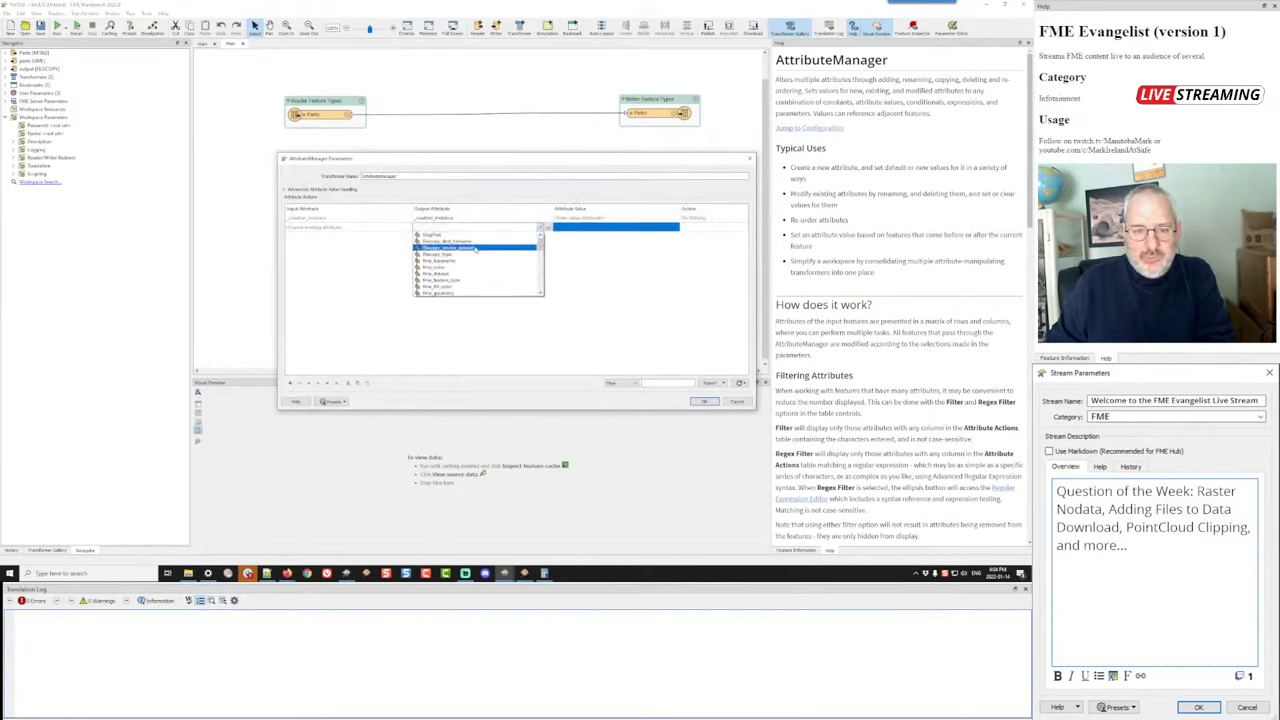
key(Return)
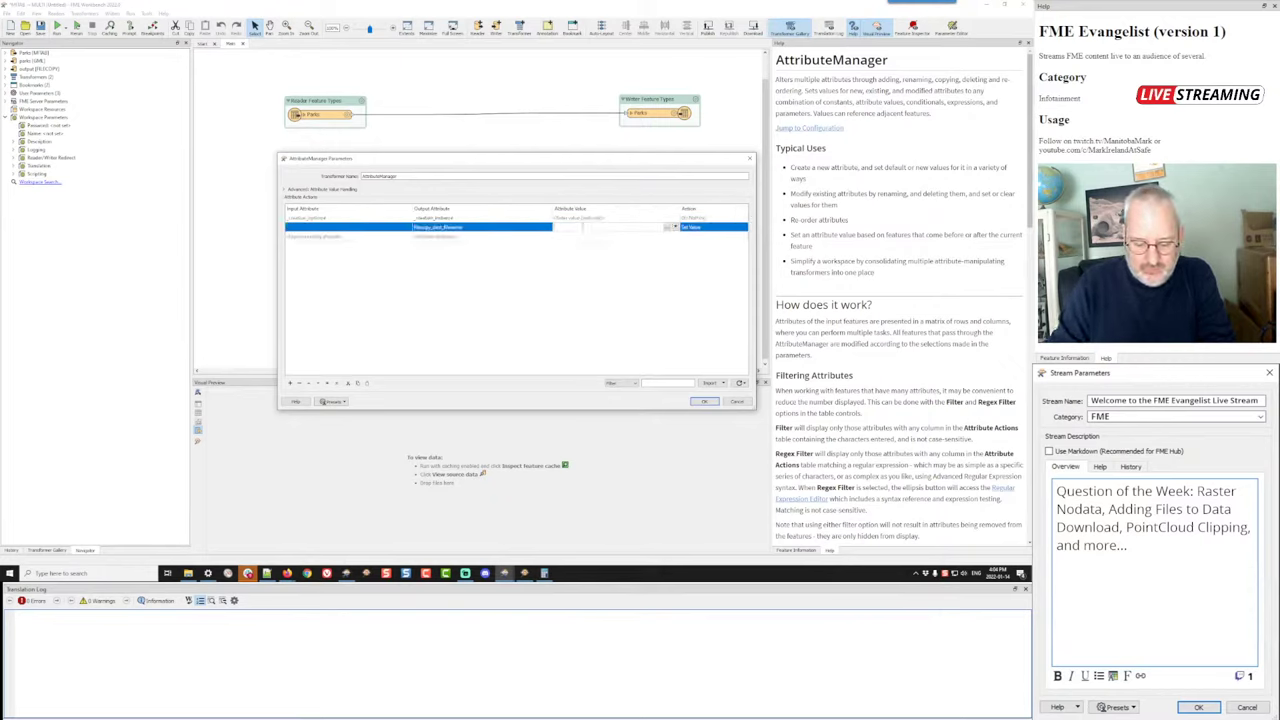
text(MarkIreland.jpg)
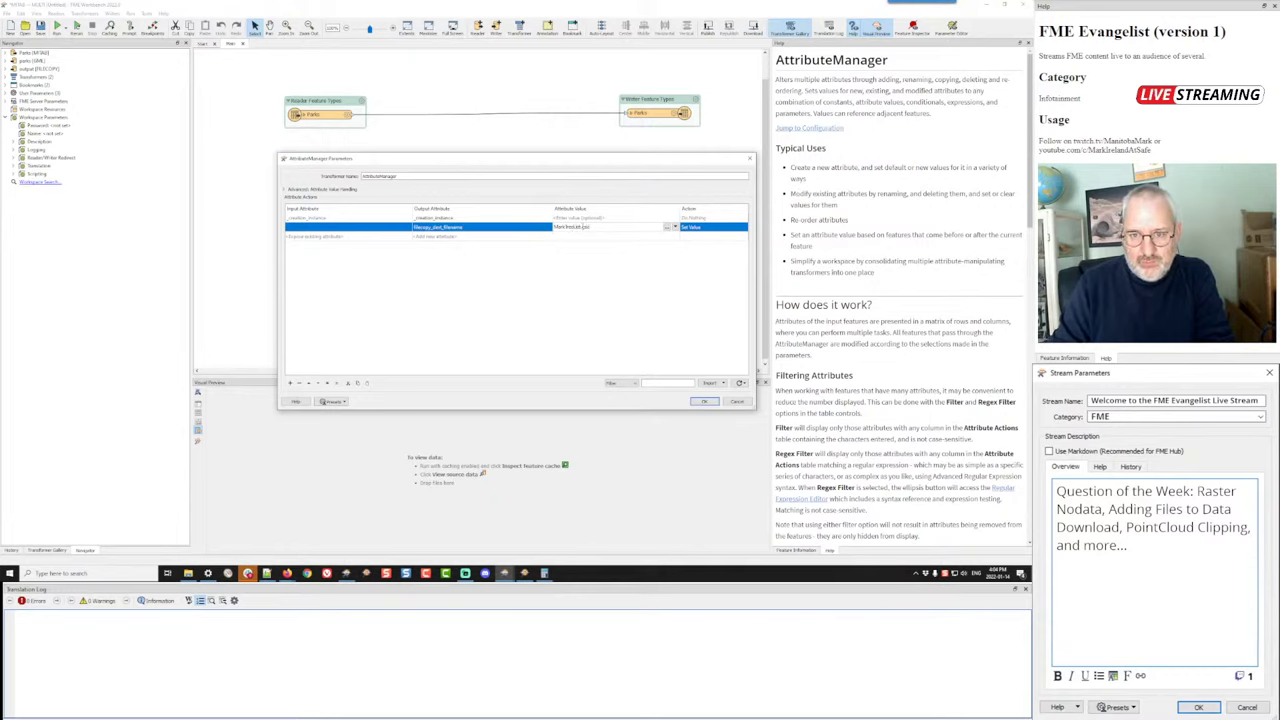
Add filecopy_source_dataset set to a CSV path copied from the Parks data folder, then confirm
click(545, 236)
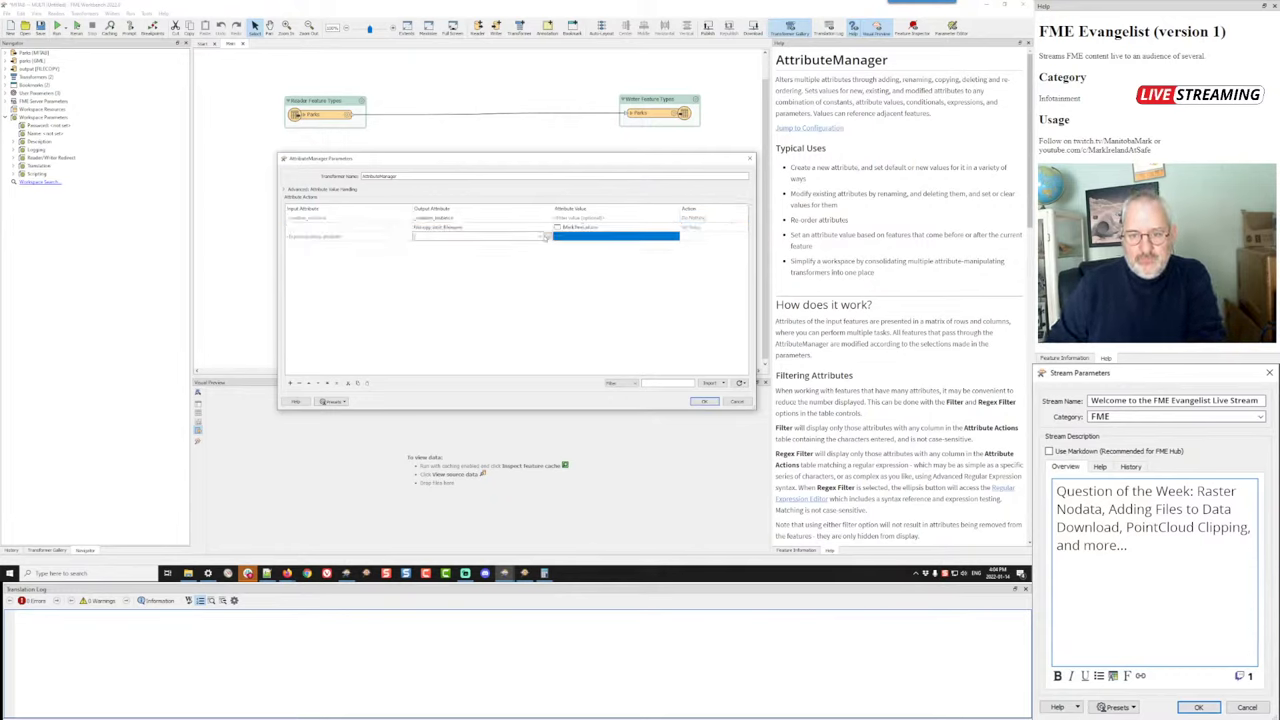
click(541, 236)
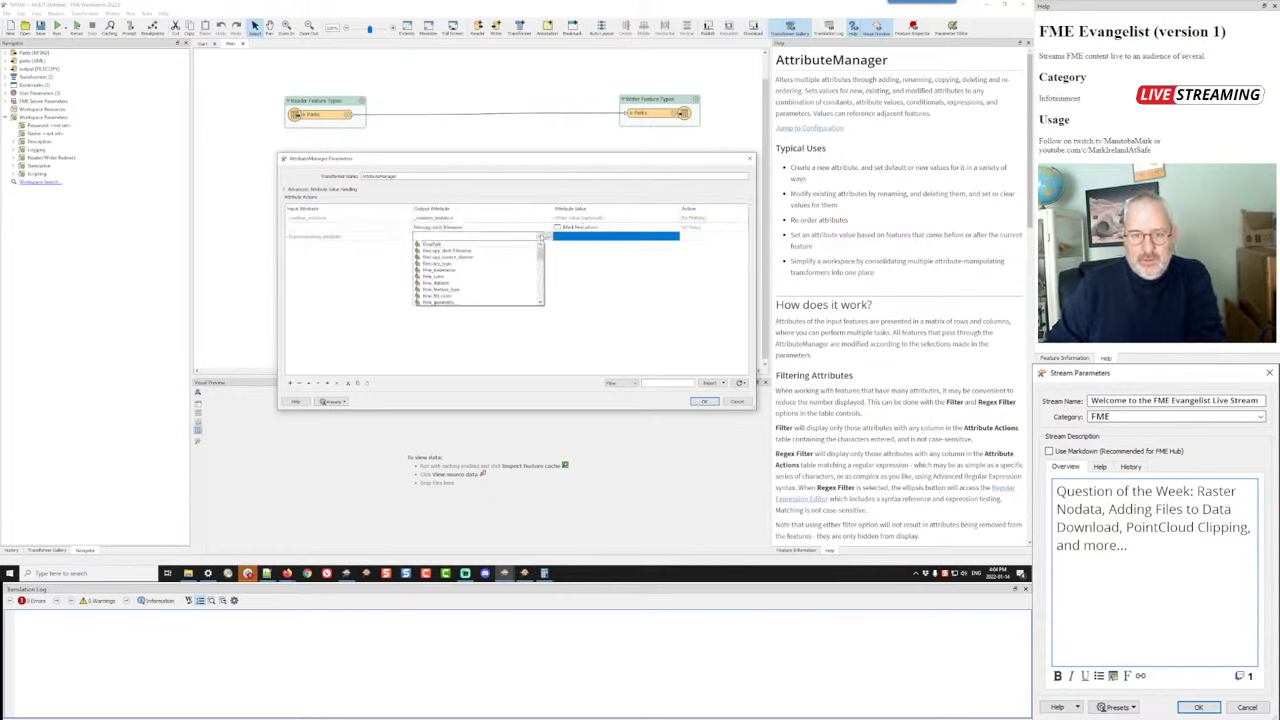
click(478, 247)
key(alt+Tab)
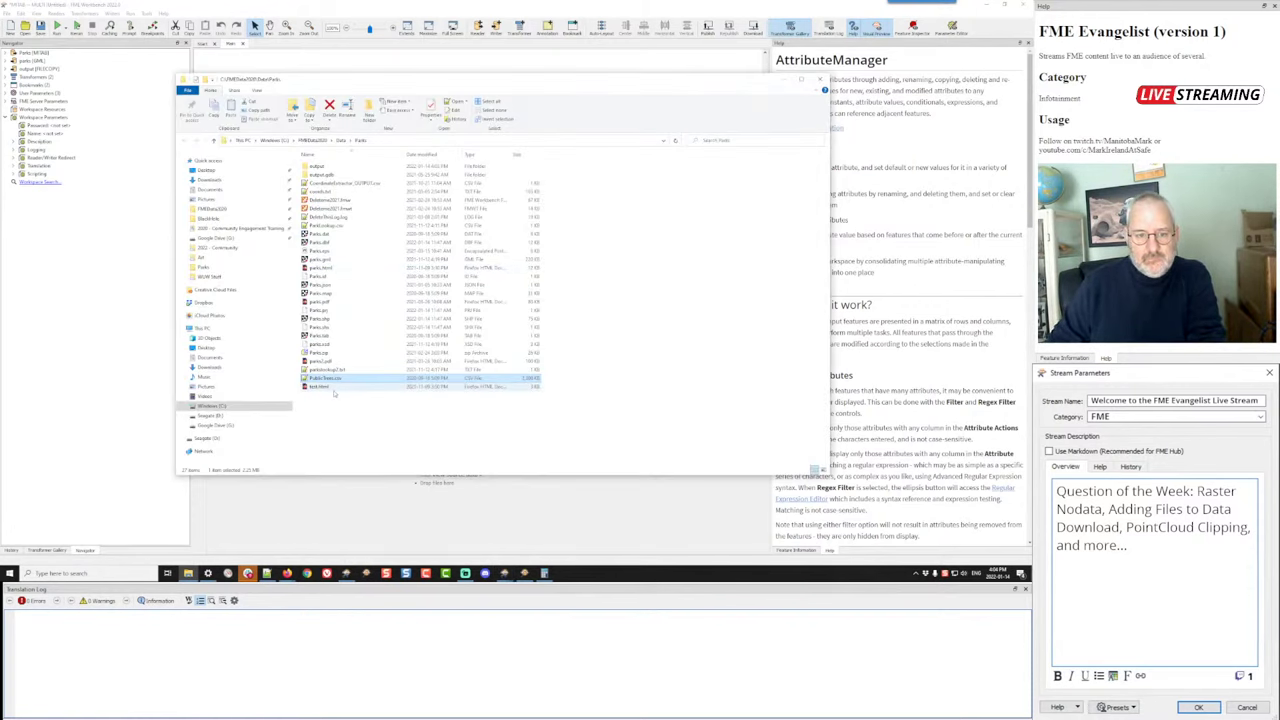
right_click(330, 381)
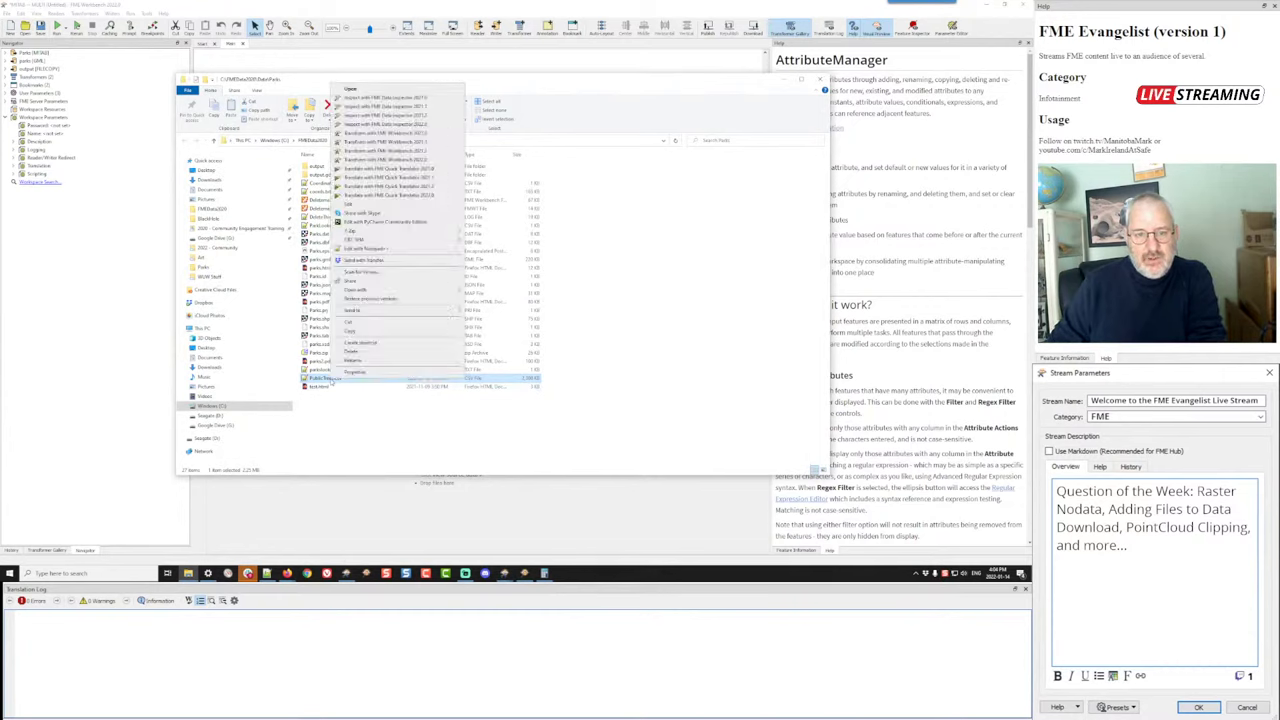
right_click(323, 383)
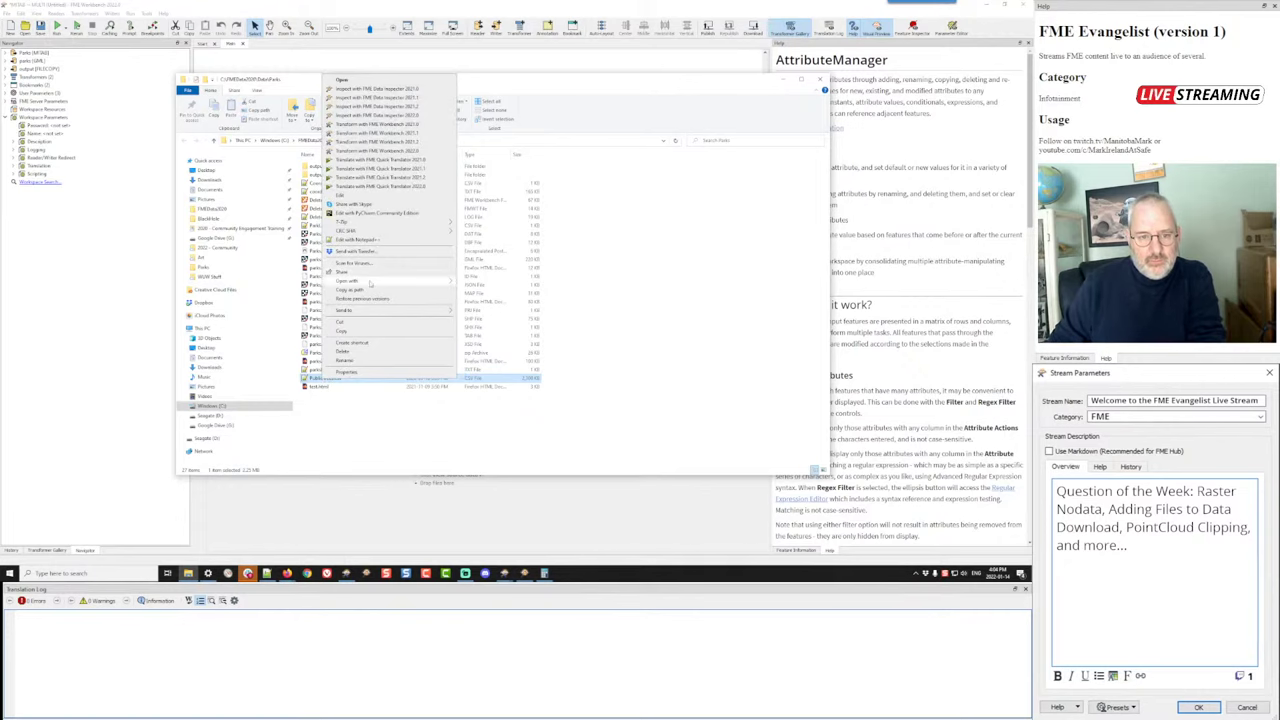
click(548, 297)
key(alt+Tab)
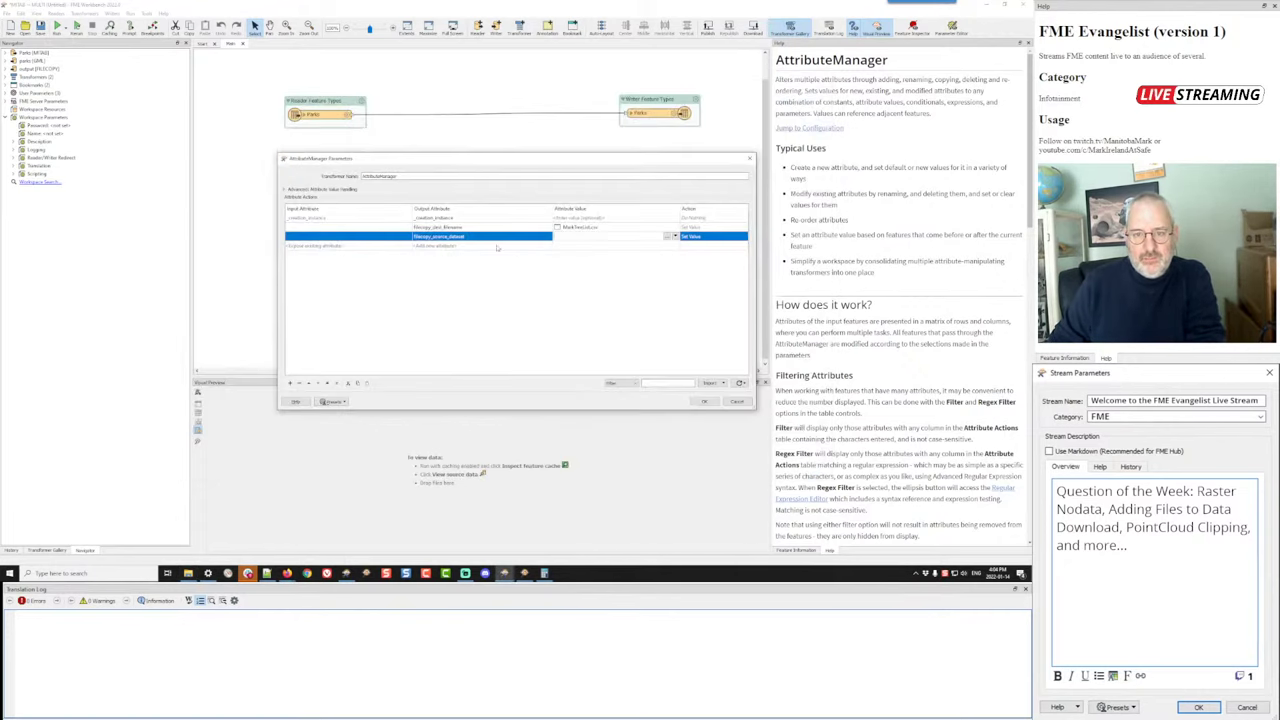
click(587, 236)
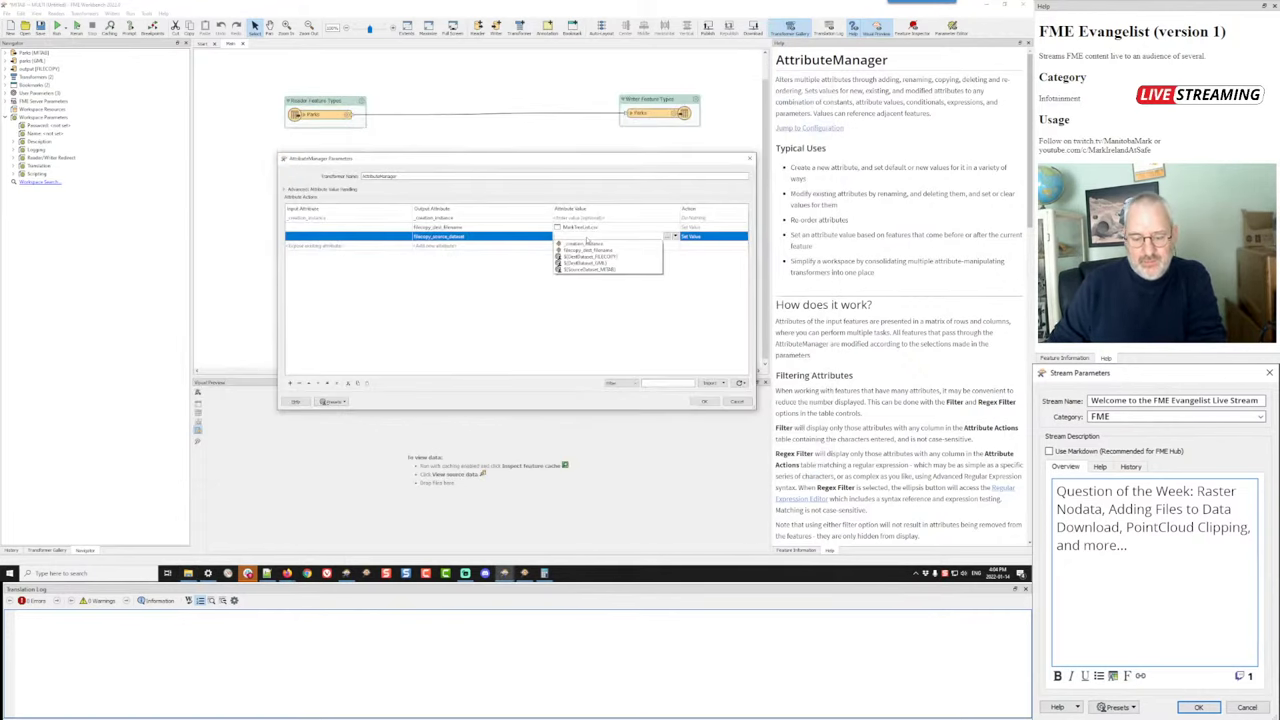
key(ctrl+v)
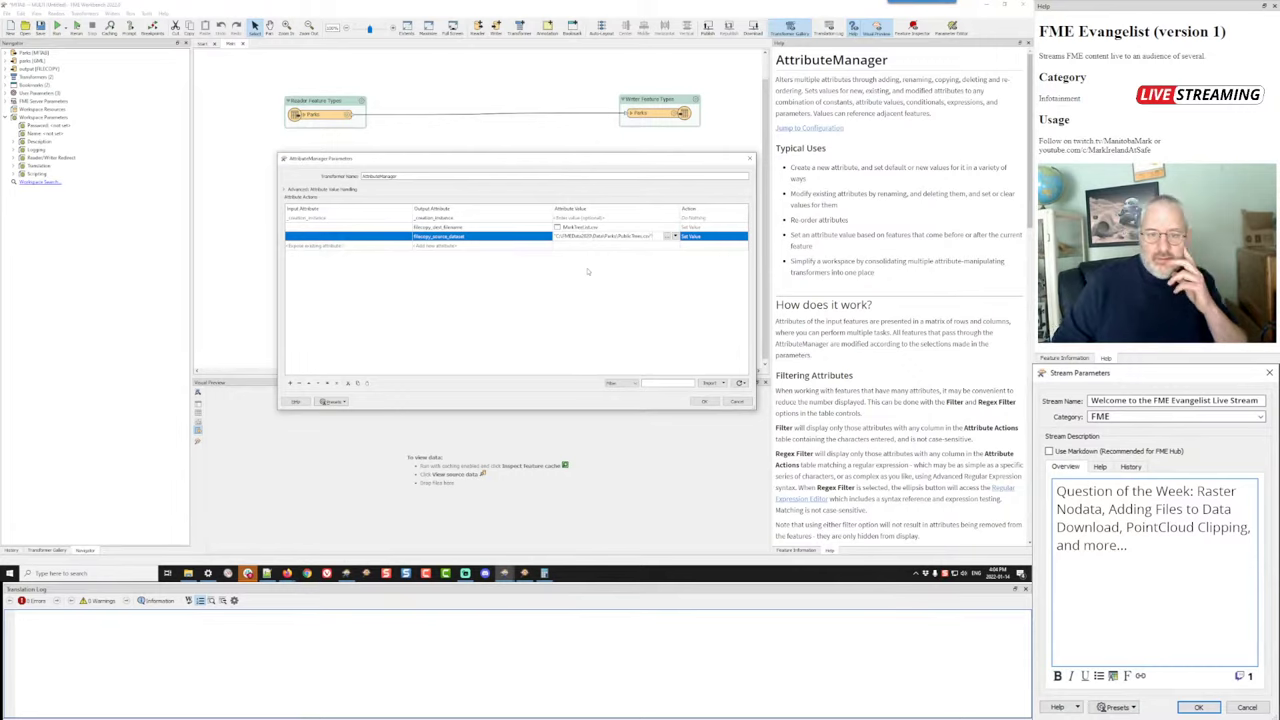
click(704, 402)
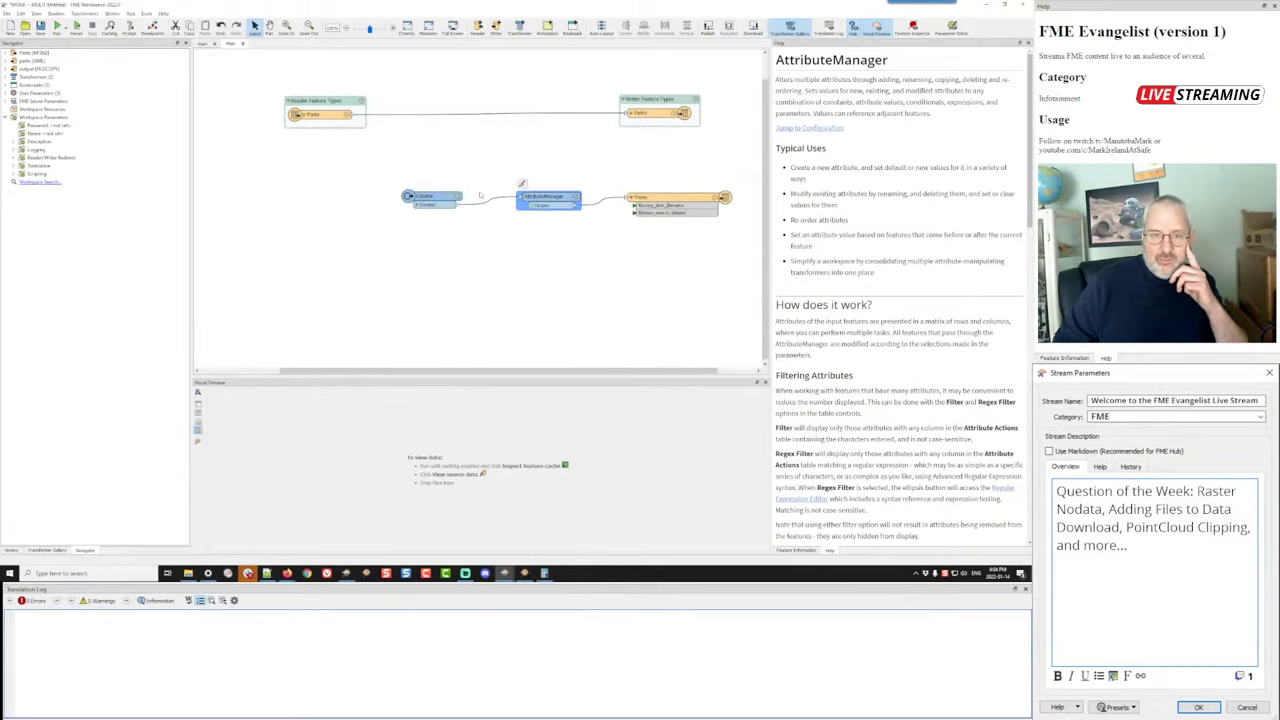
Run the workspace, confirm Parks\output is empty, and scroll the log to File Copy warnings
key(ctrl+r)
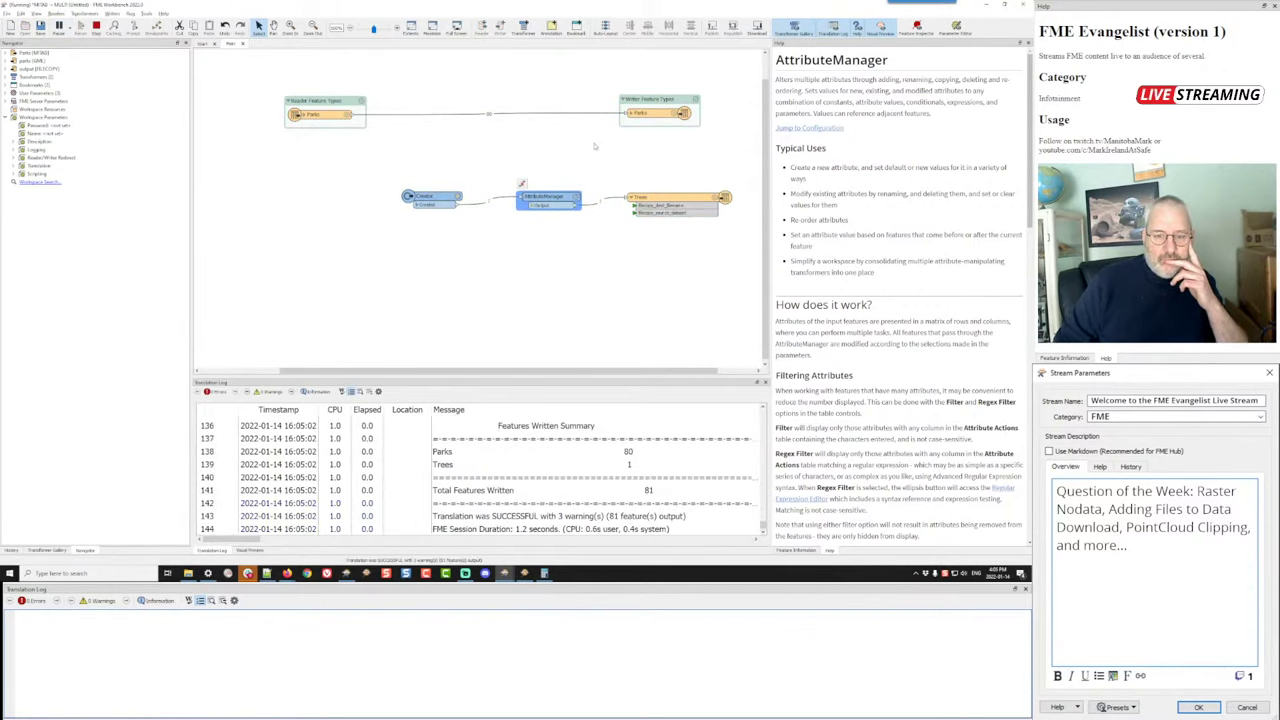
click(688, 208)
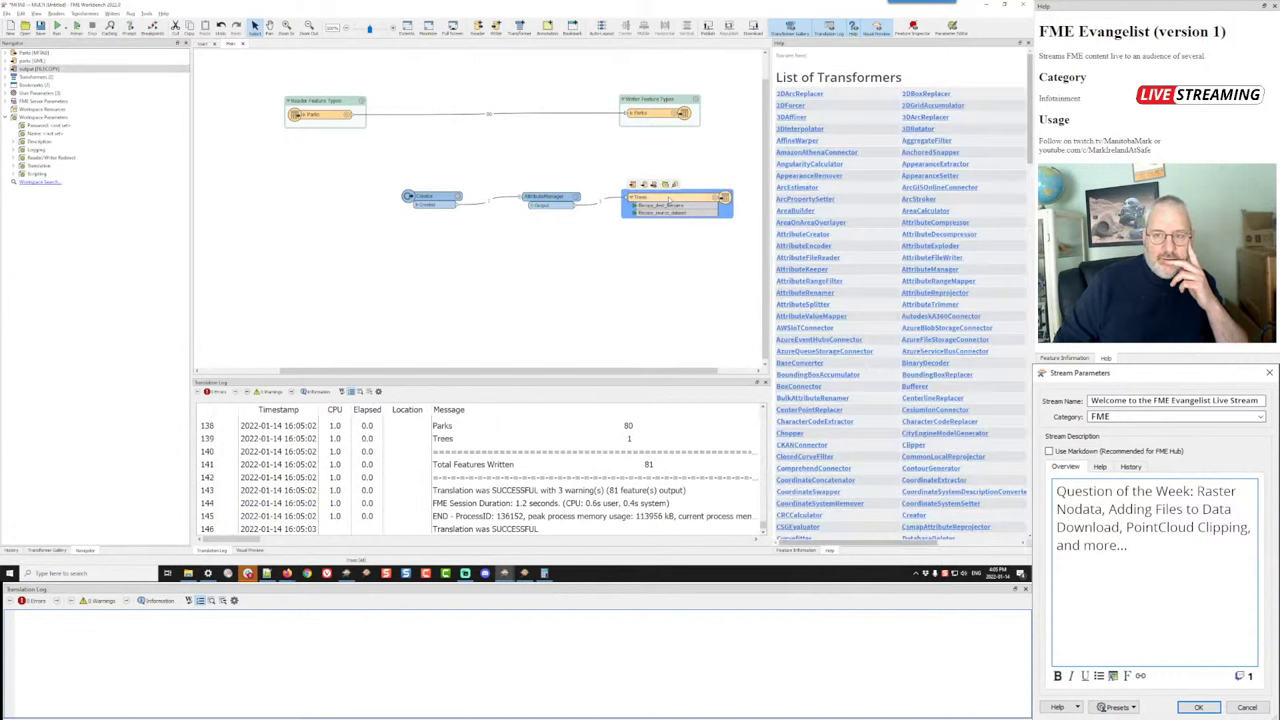
click(663, 185)
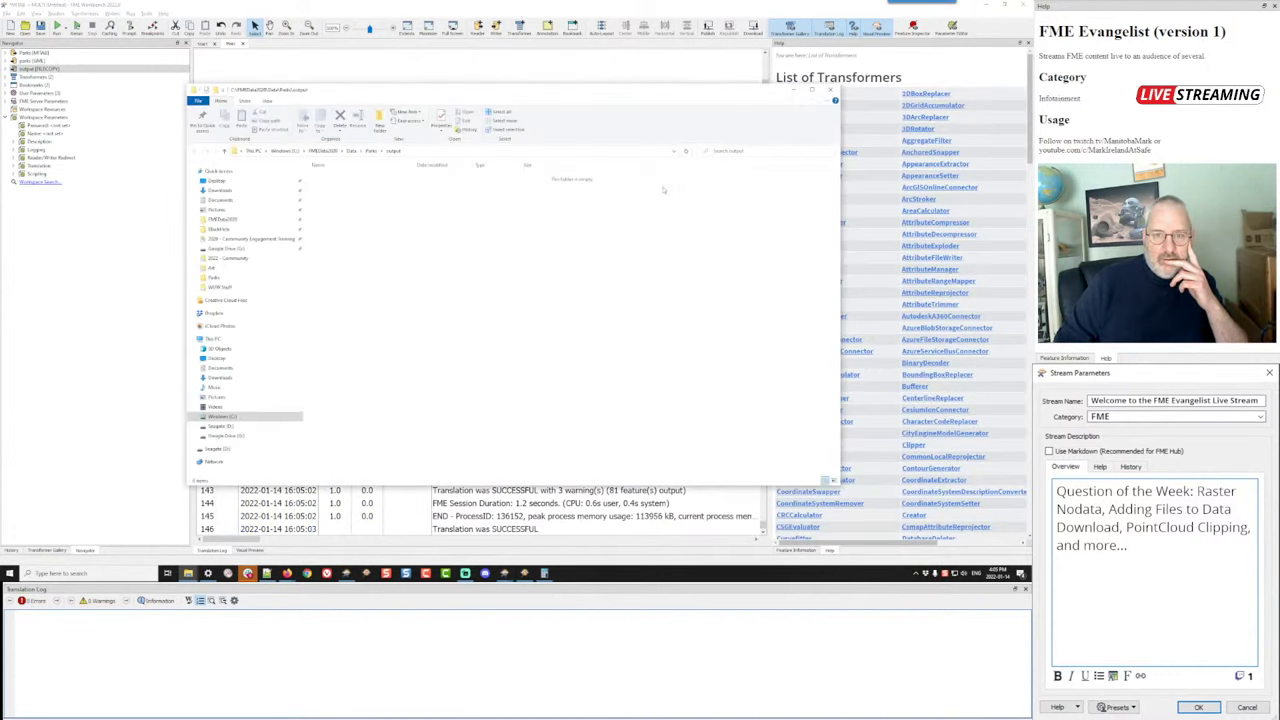
click(372, 150)
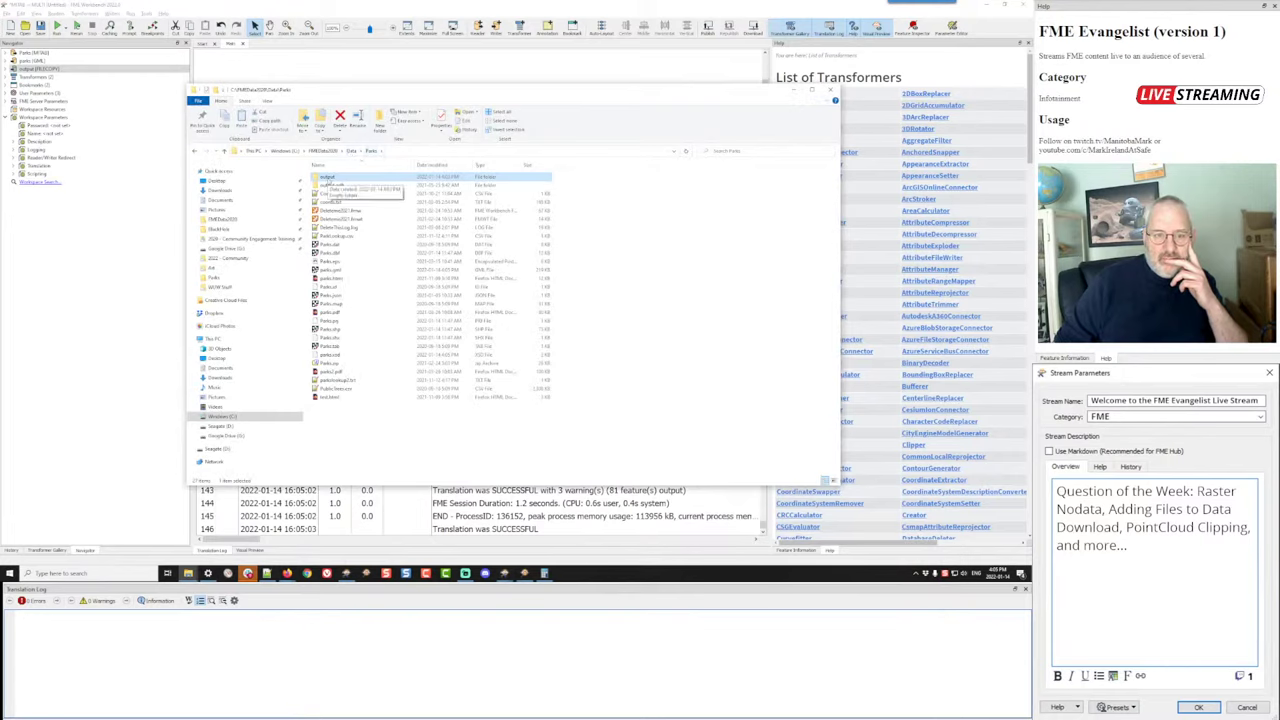
double_click(328, 177)
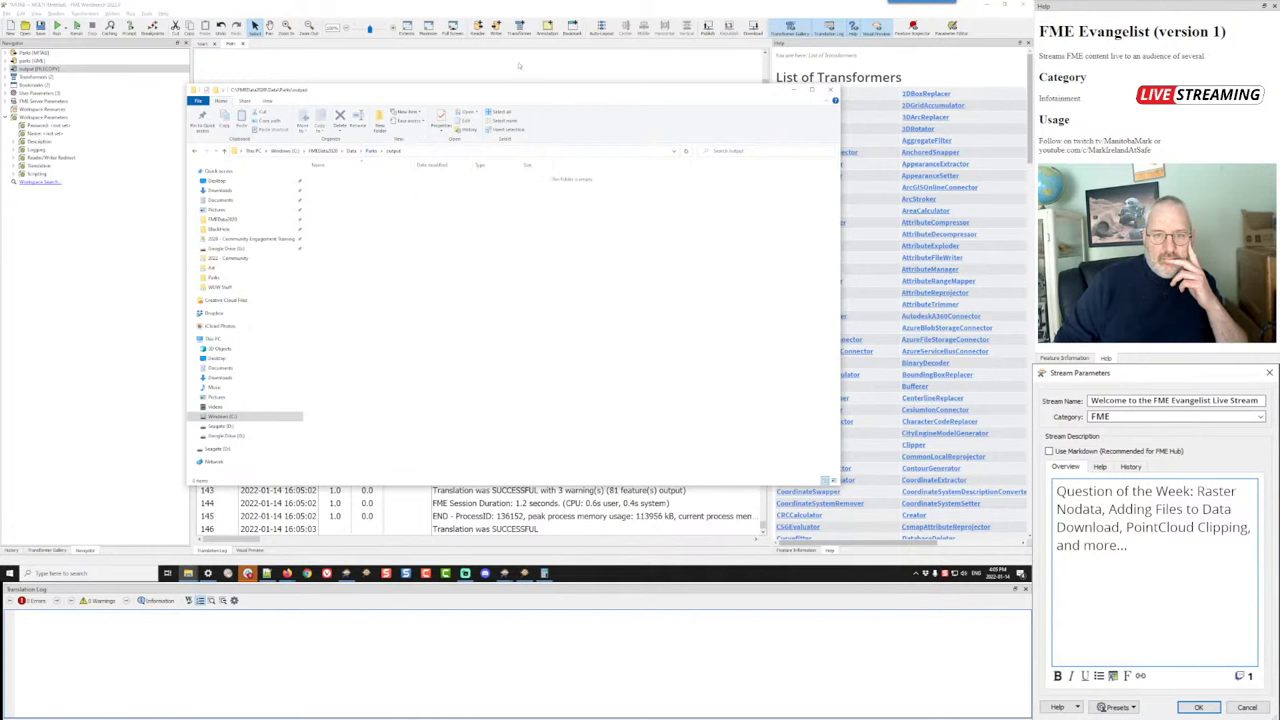
key(alt+Tab)
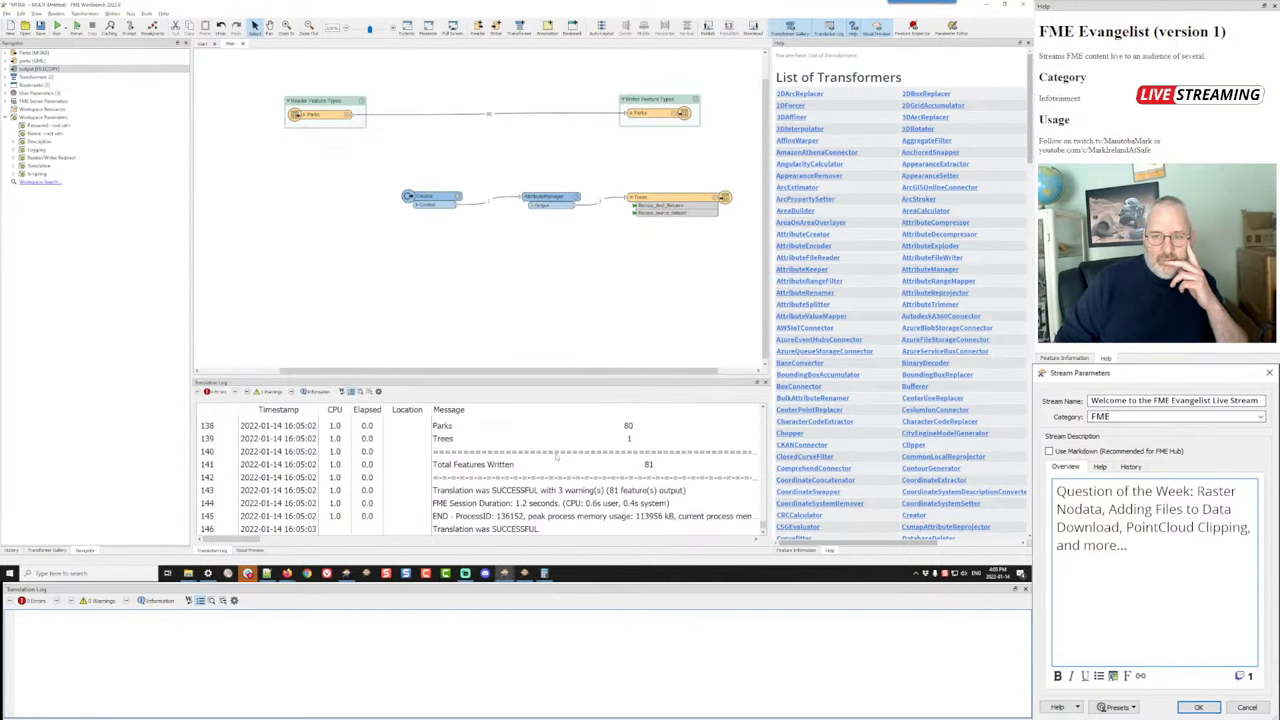
scroll(557, 456, up, 9)
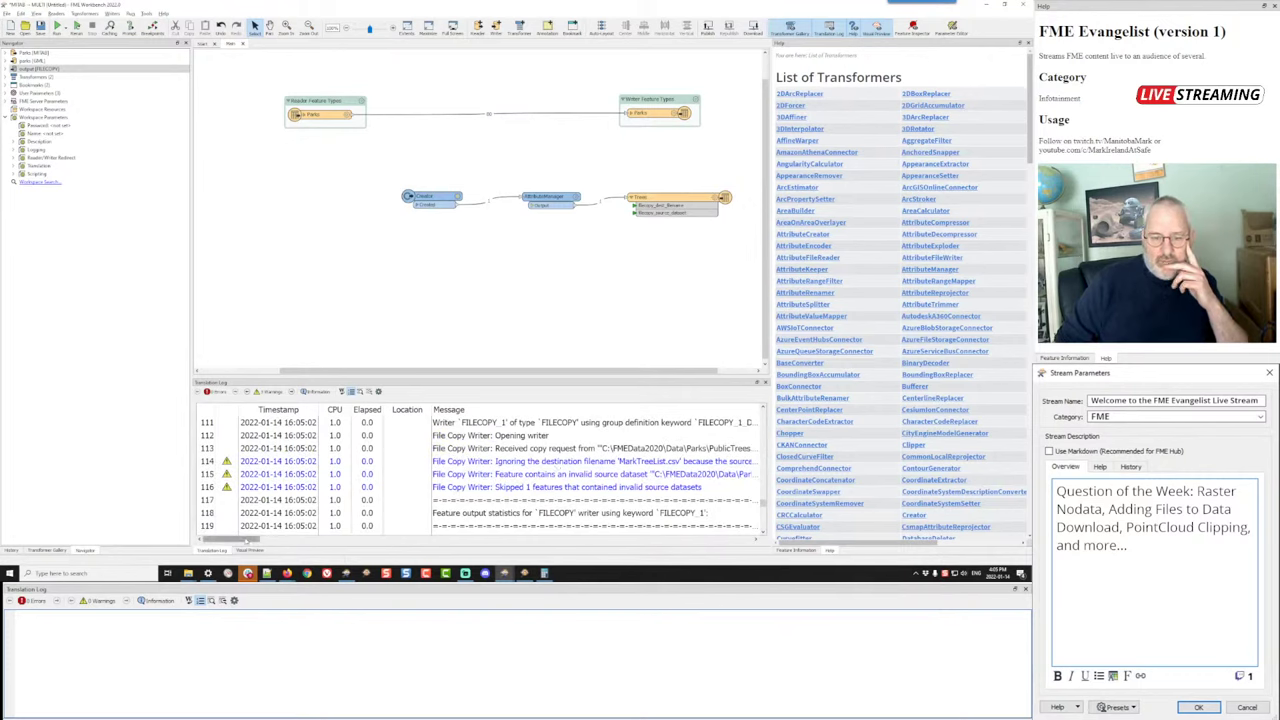
Strip the quotation marks from the filecopy_source_dataset PublicTrees.csv path in the AttributeManager
mouse_move(245, 540)
mouse_down()
mouse_move(340, 540)
mouse_move(246, 540)
mouse_move(270, 541)
mouse_up()
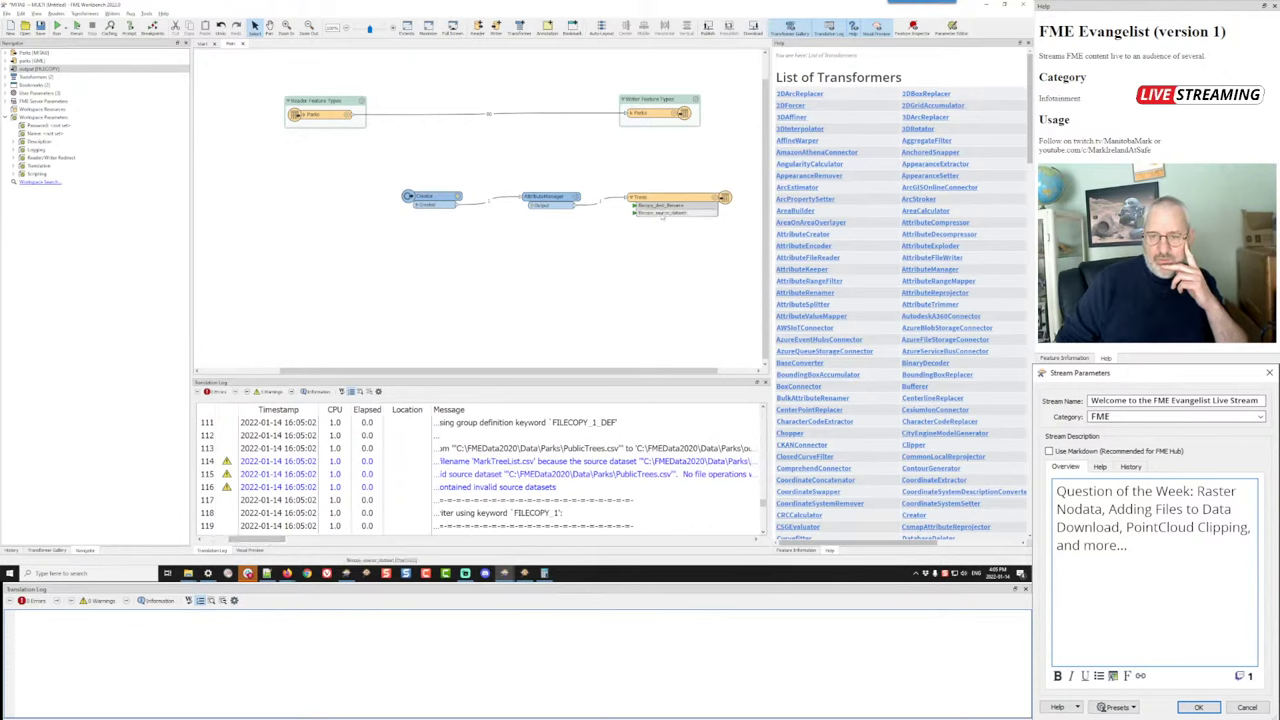
double_click(572, 199)
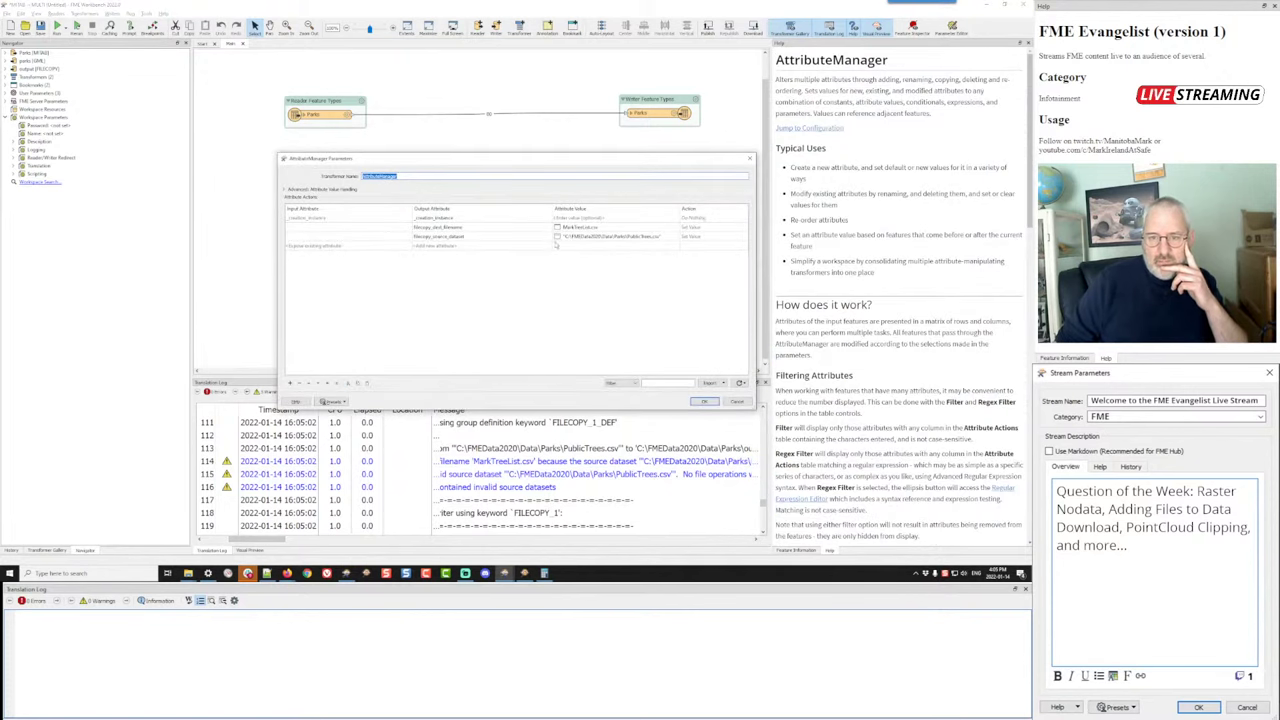
click(600, 235)
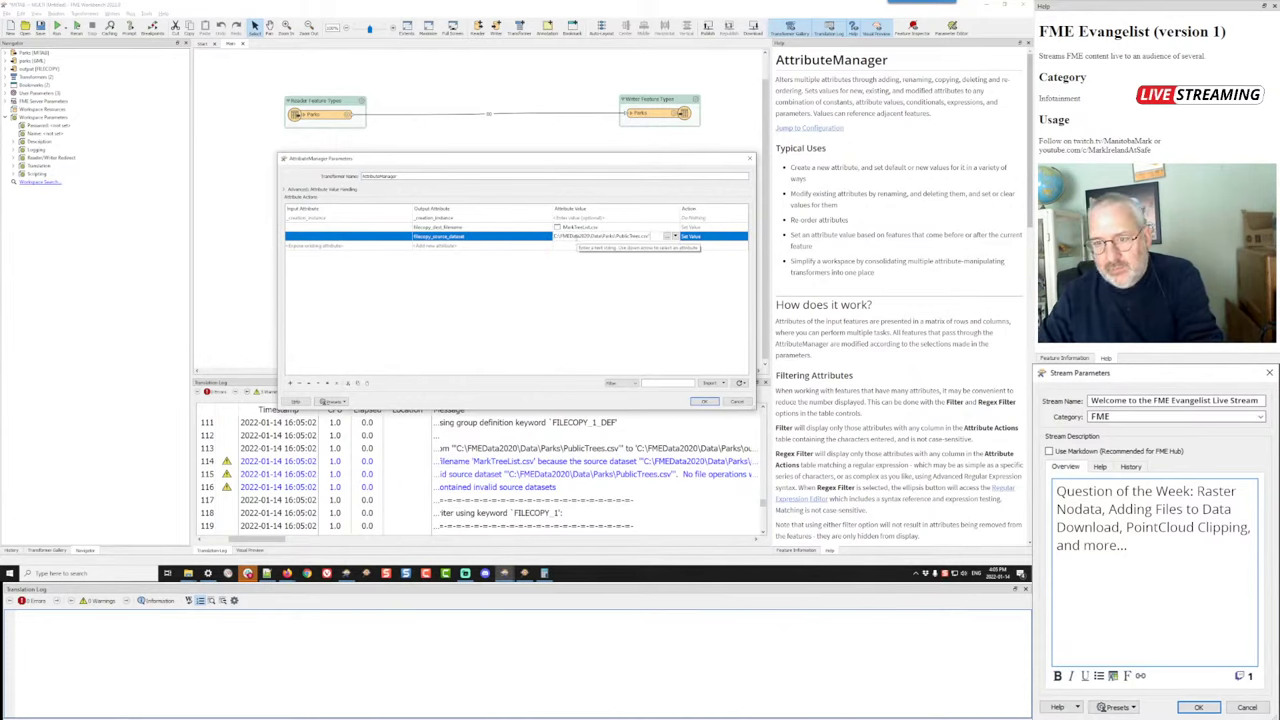
click(563, 290)
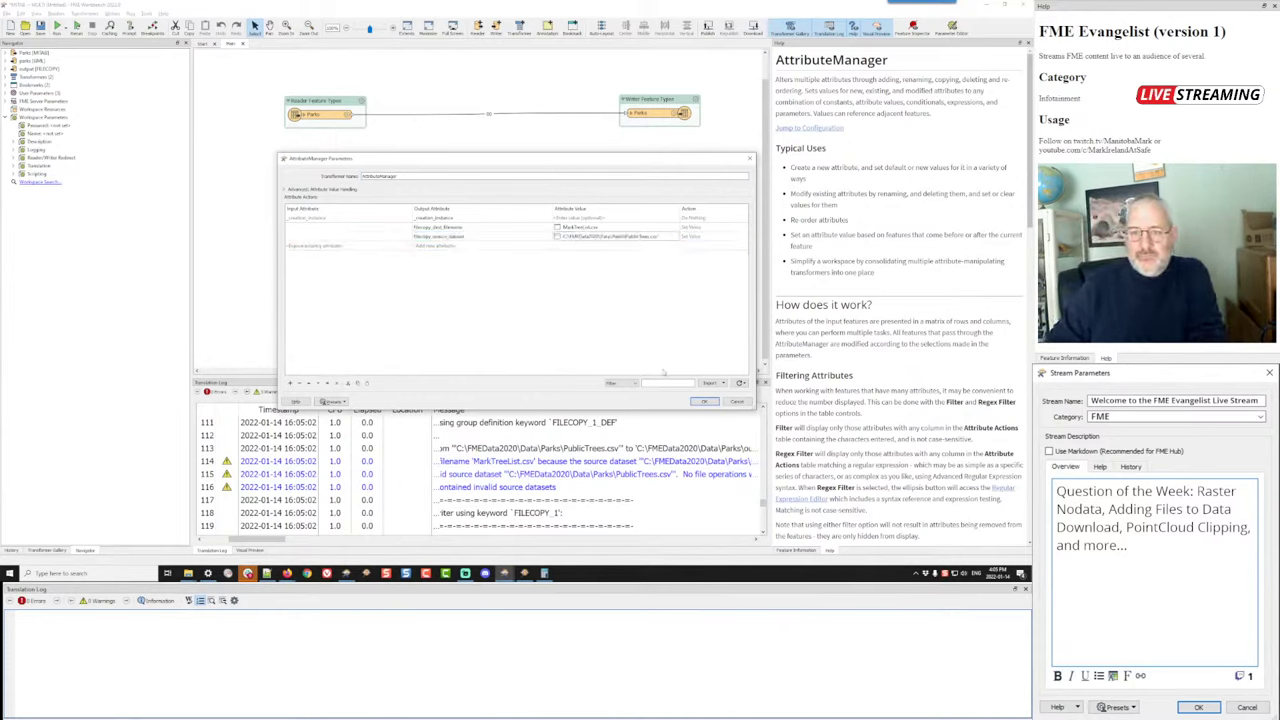
click(703, 401)
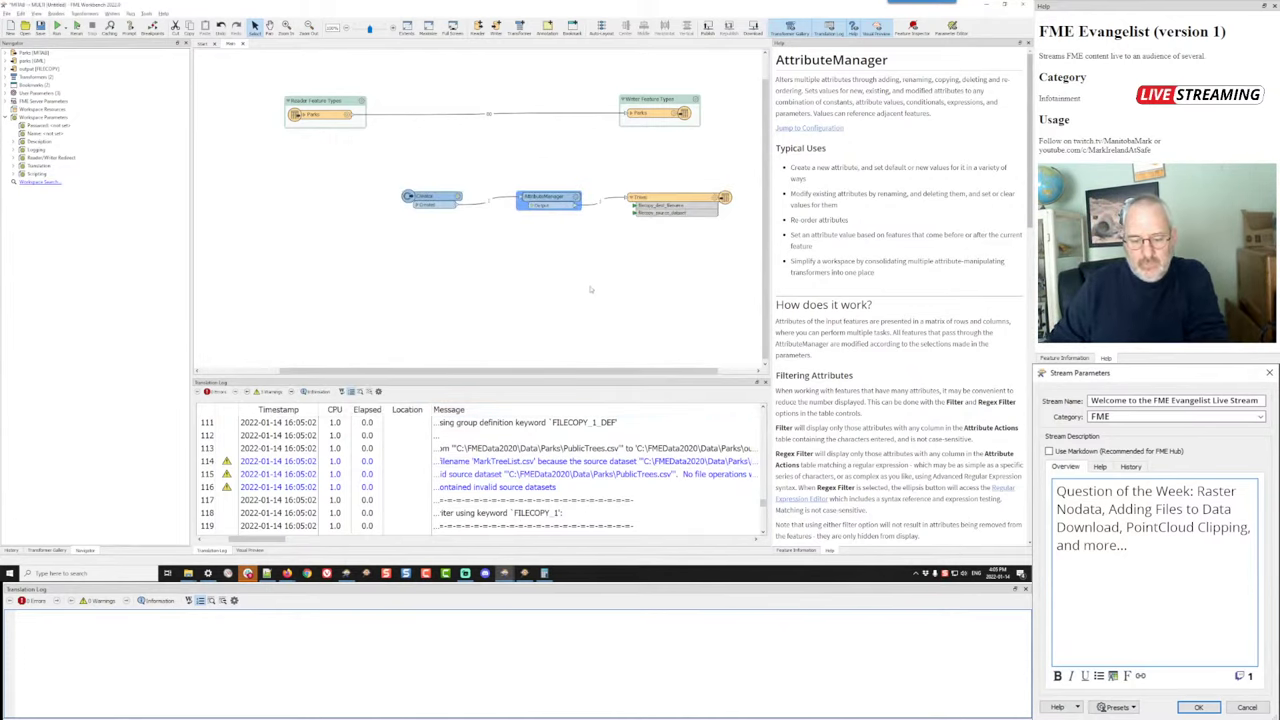
Rerun the workspace and inspect the new Tees folder inside Parks\output in Explorer
click(80, 27)
click(80, 27)
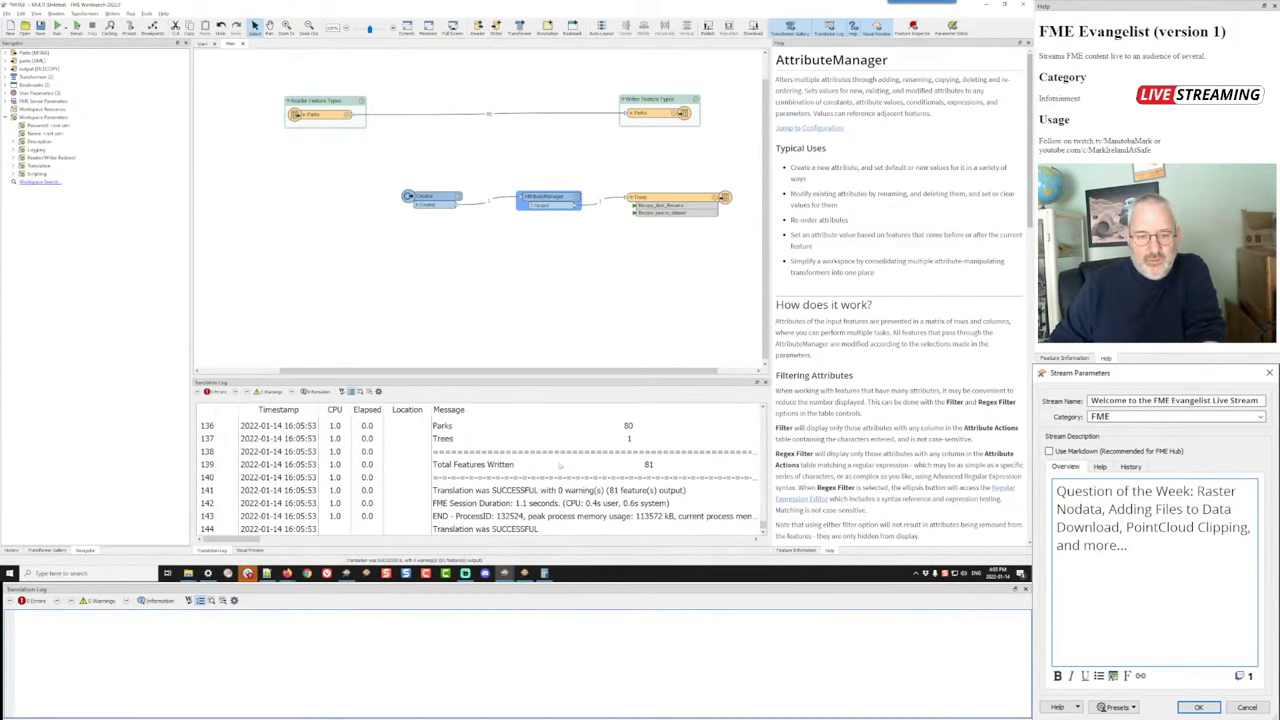
key(alt+Tab)
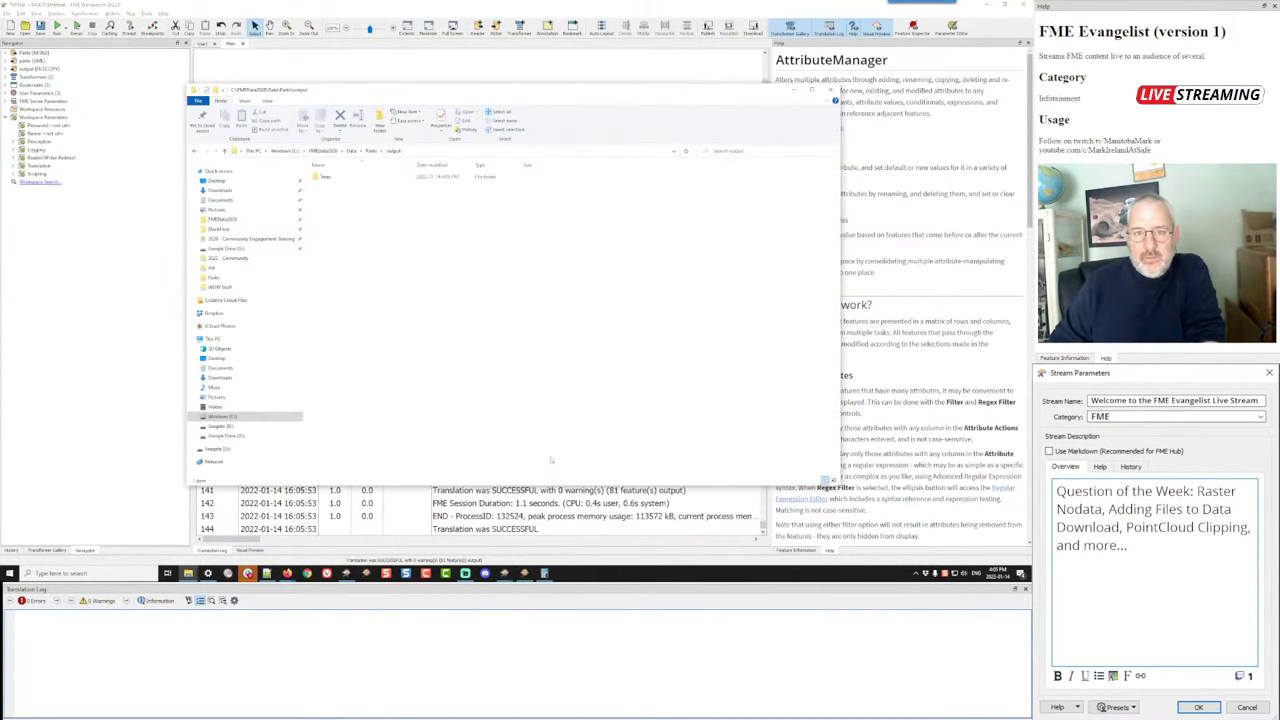
double_click(322, 177)
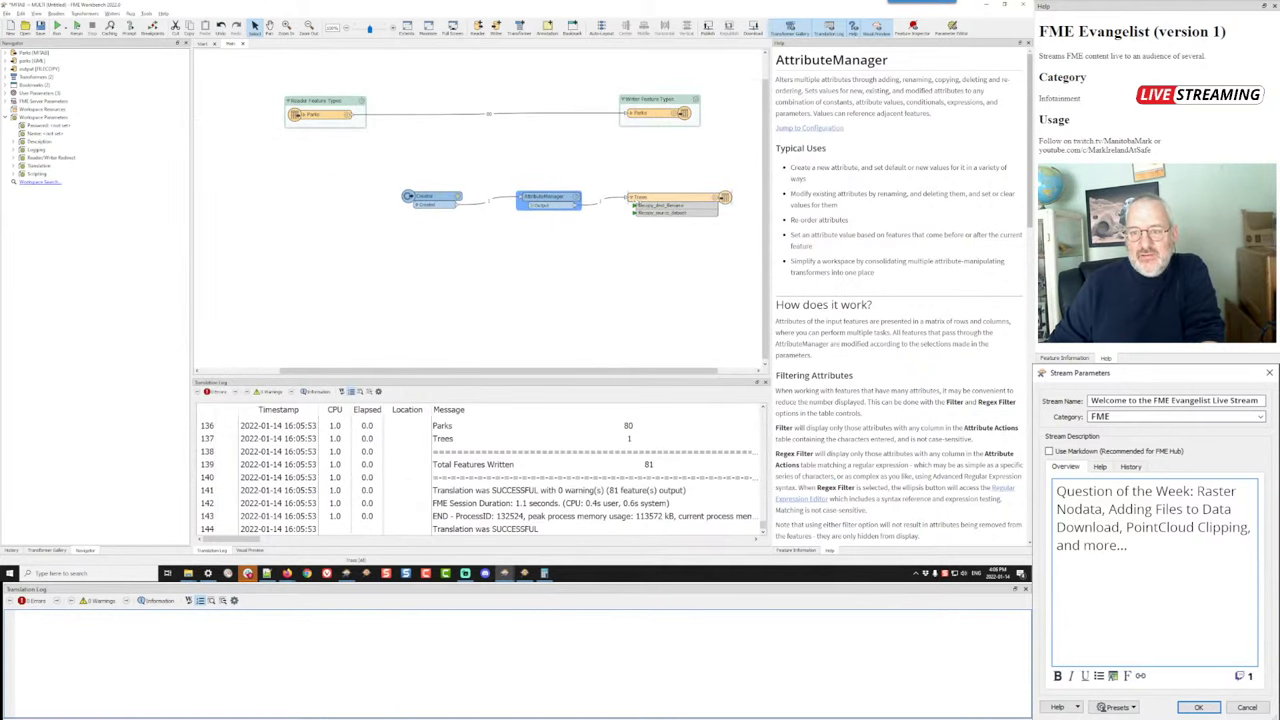
key(alt+Tab)
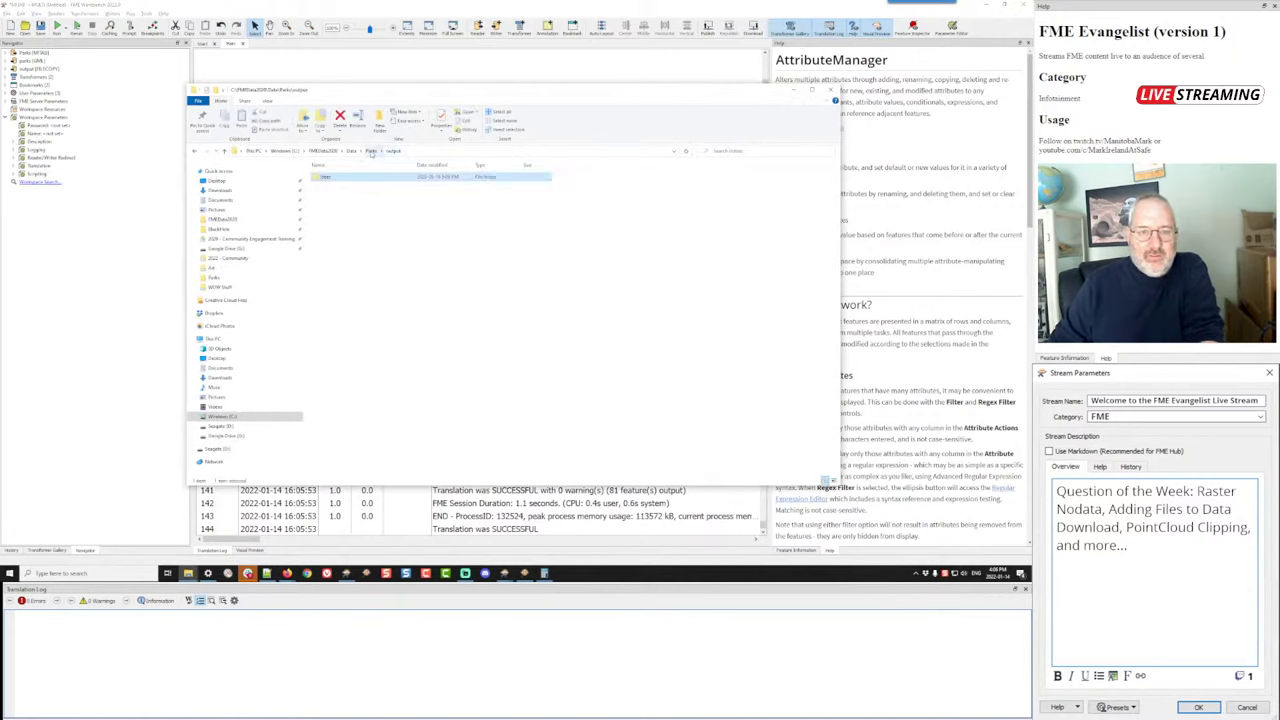
click(372, 151)
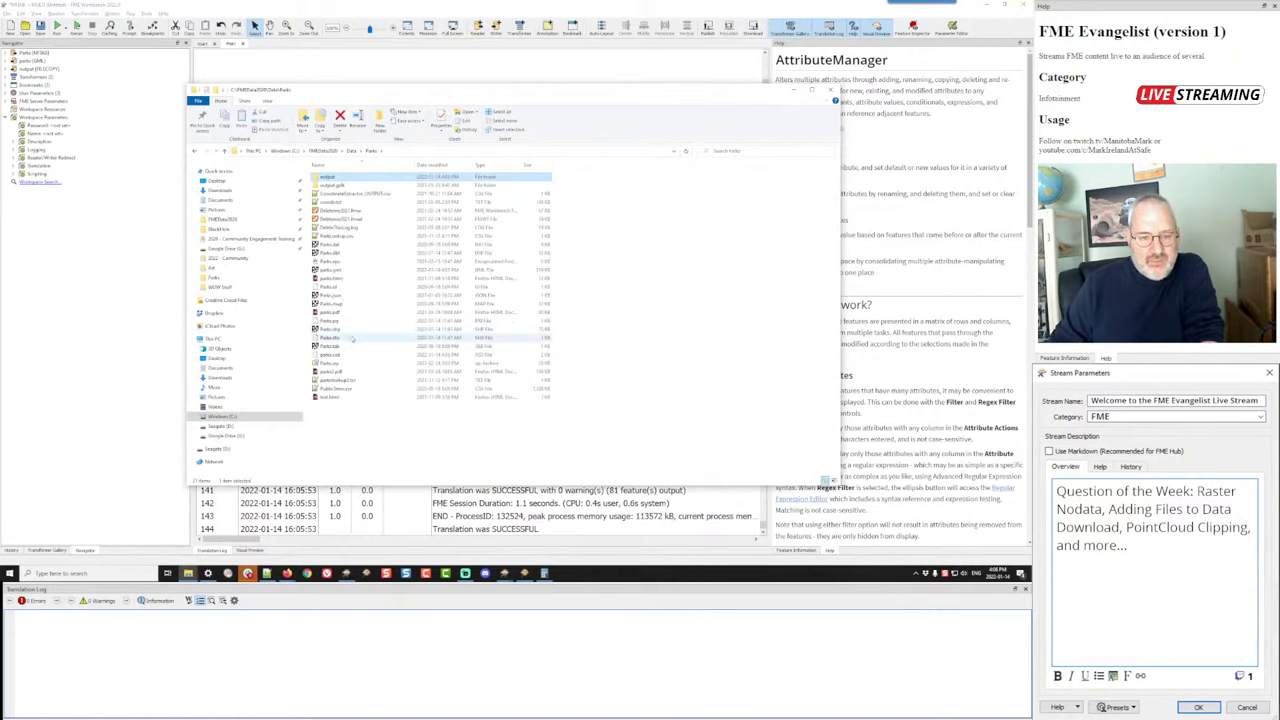
click(332, 271)
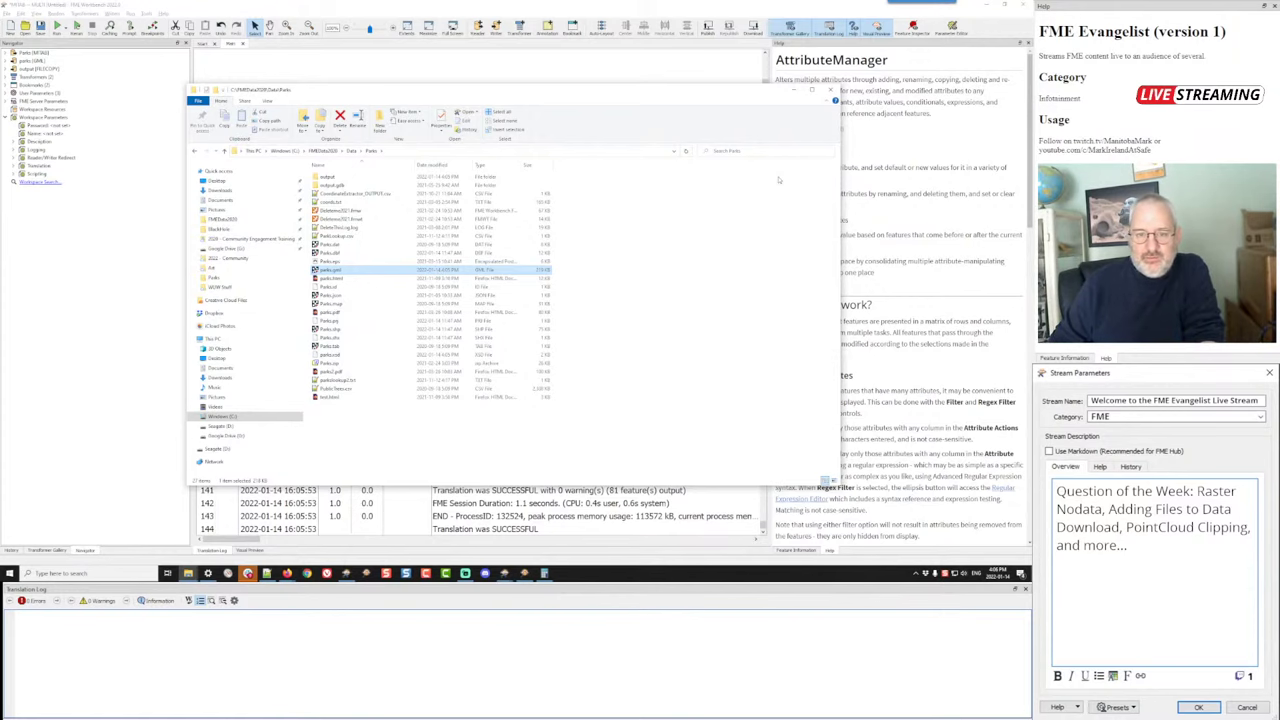
Save the workspace as DeleteThisWorkspace.fmw in the FME Workspaces folder
click(795, 91)
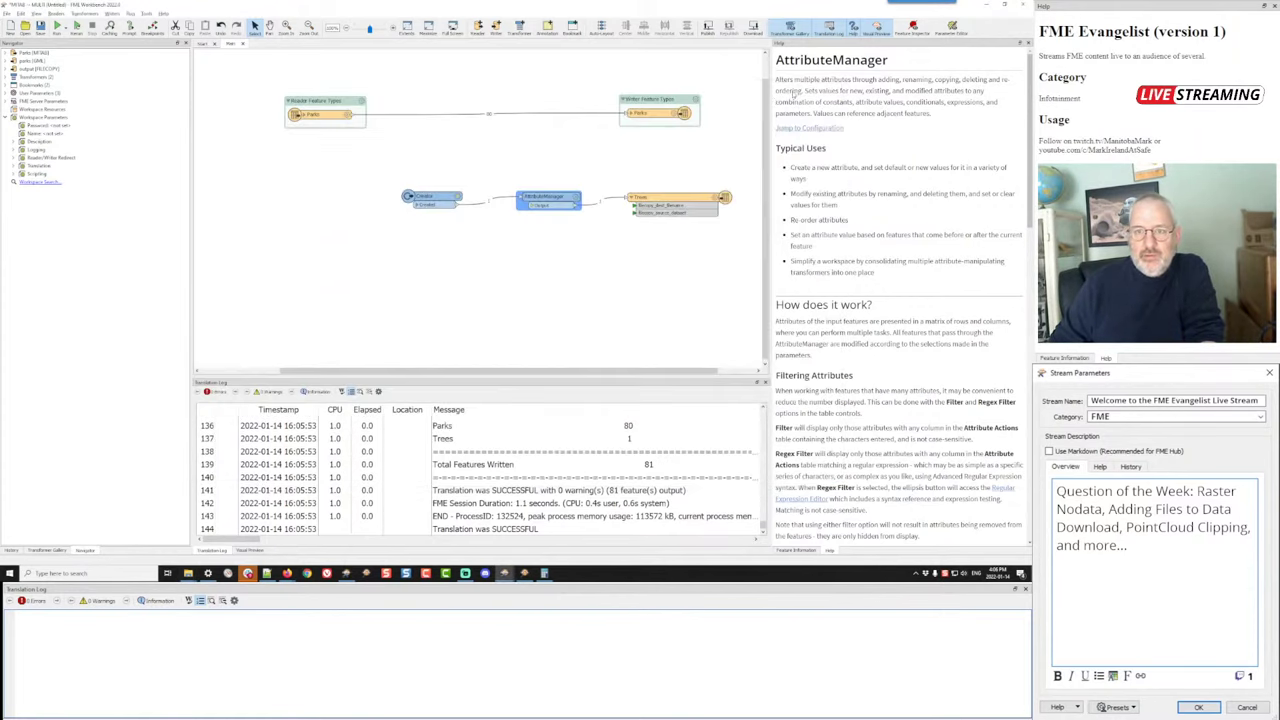
click(409, 176)
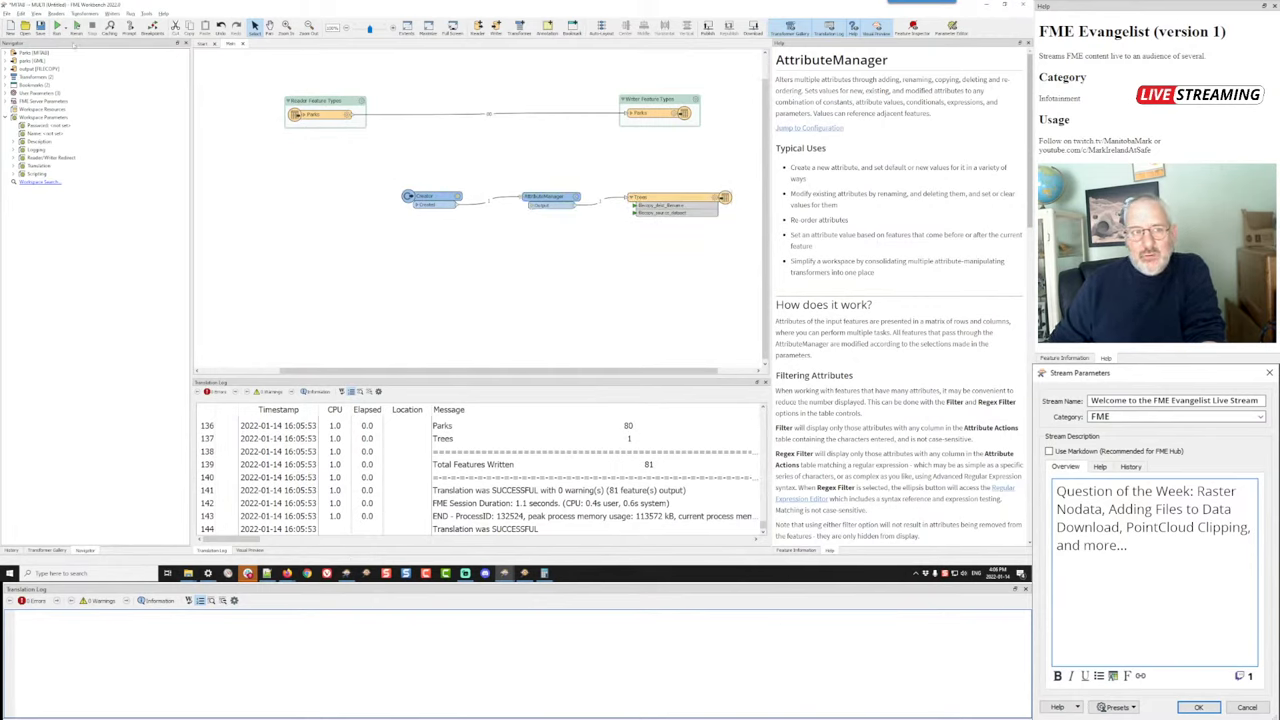
click(41, 27)
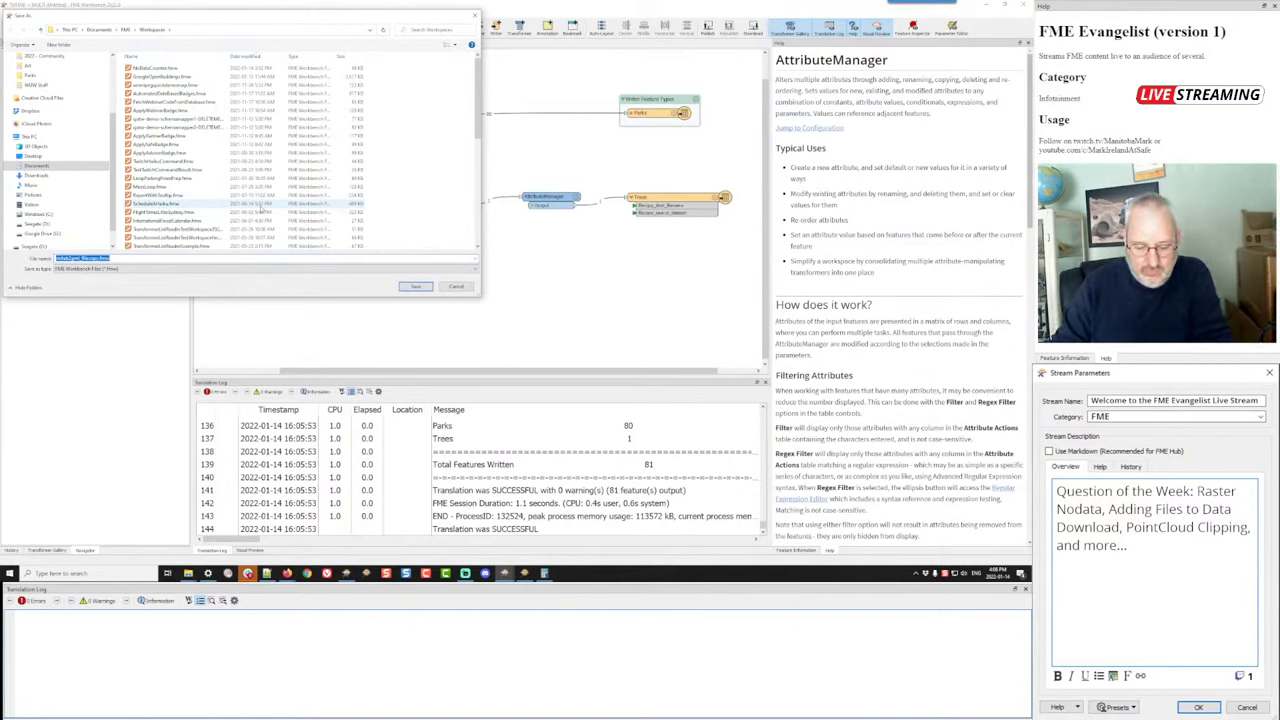
text(Evan)
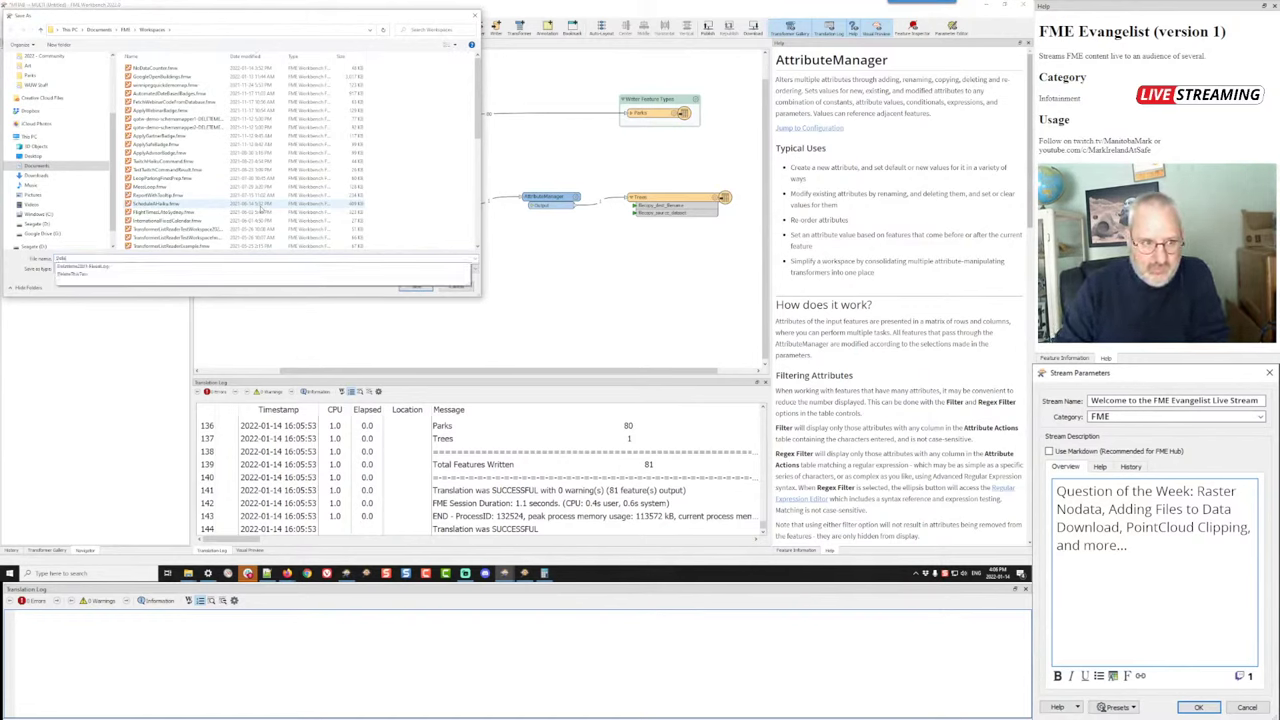
text(ThisWs)
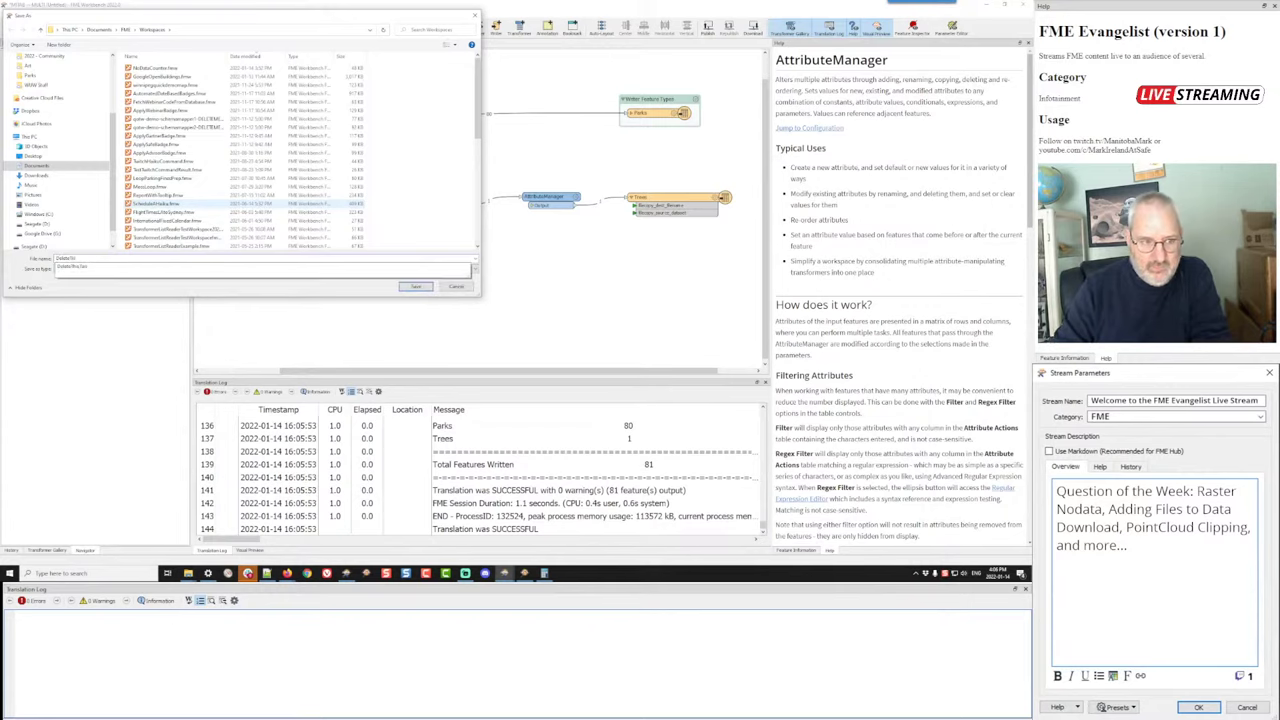
text(rkspace)
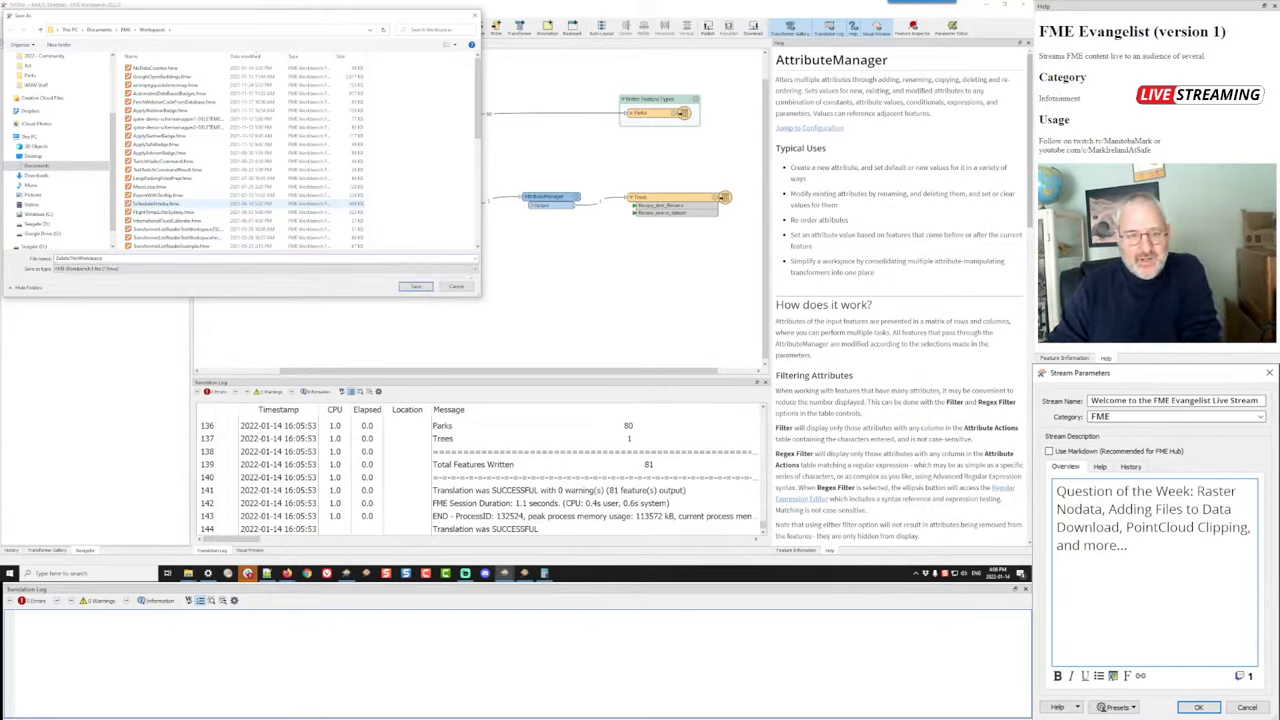
key(Return)
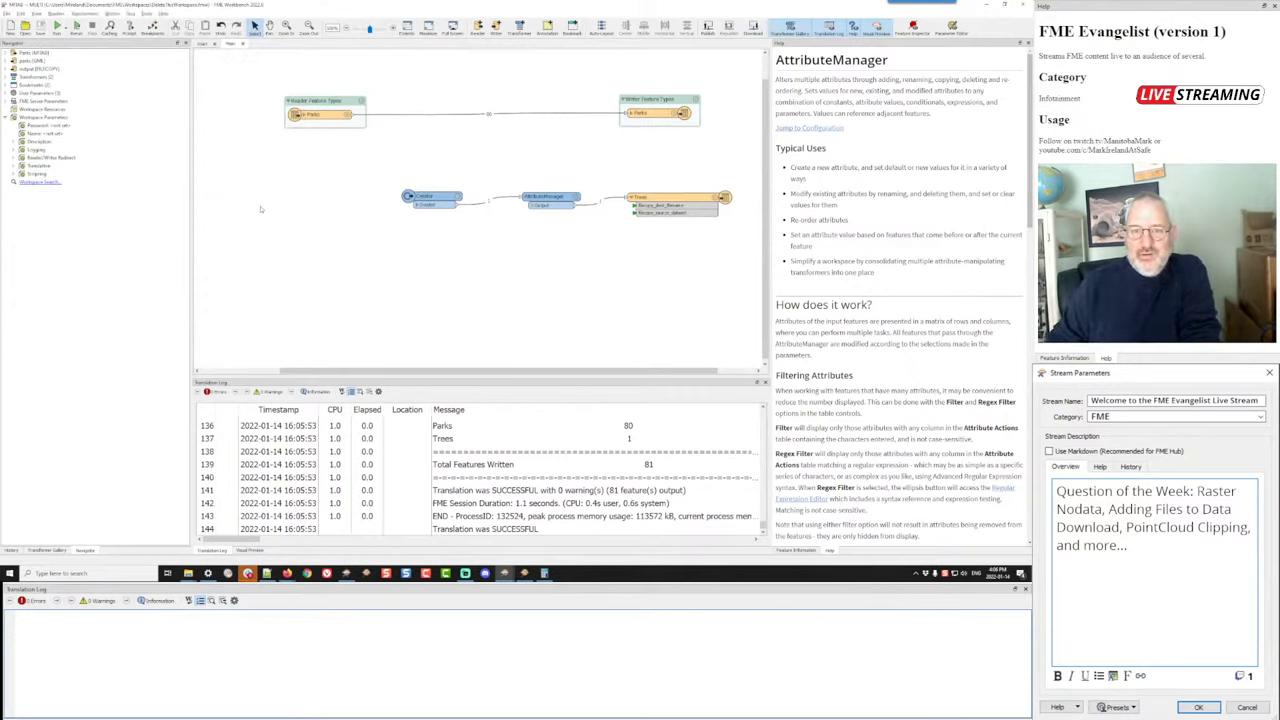
Start publishing to FME Server and connect despite the older server version warning
click(708, 26)
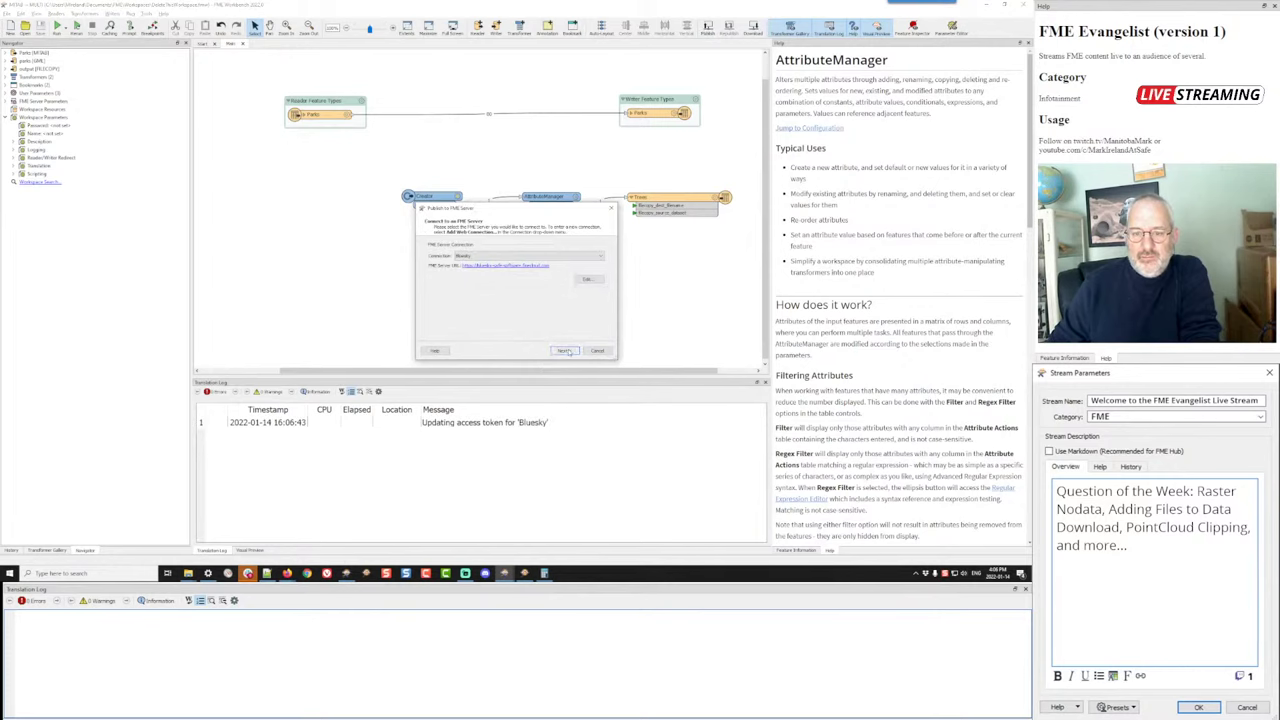
click(564, 351)
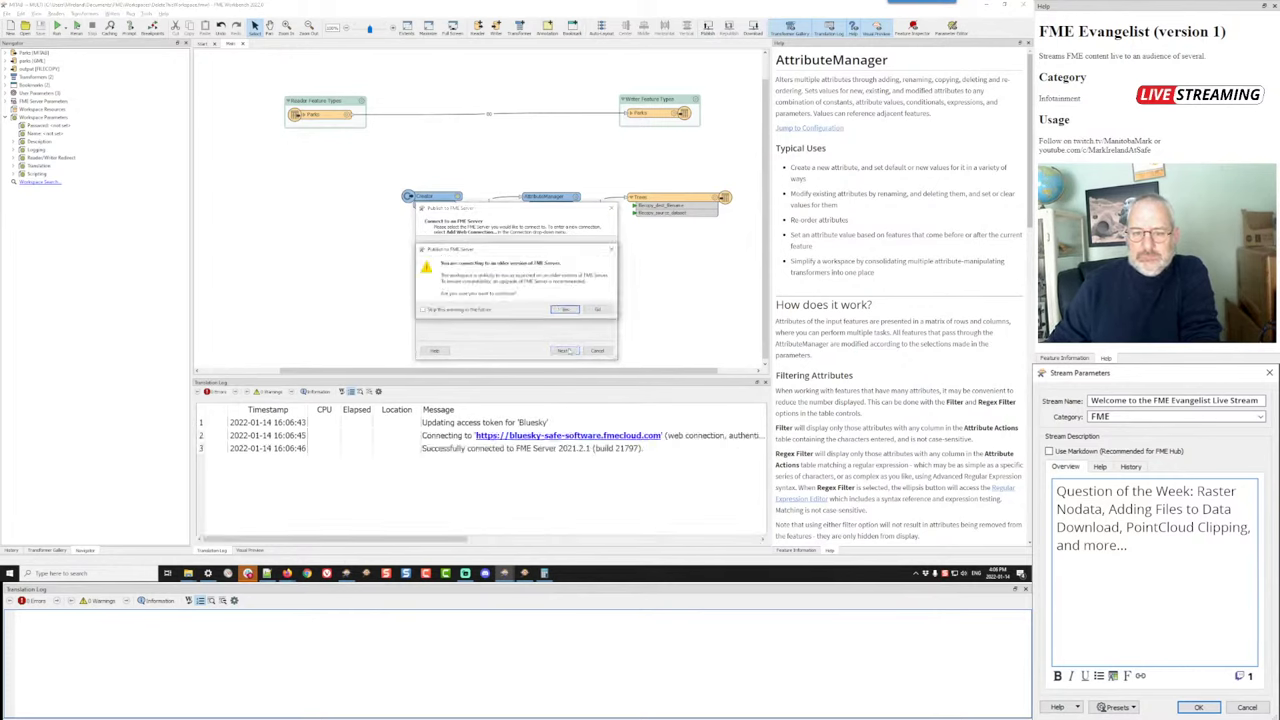
click(565, 310)
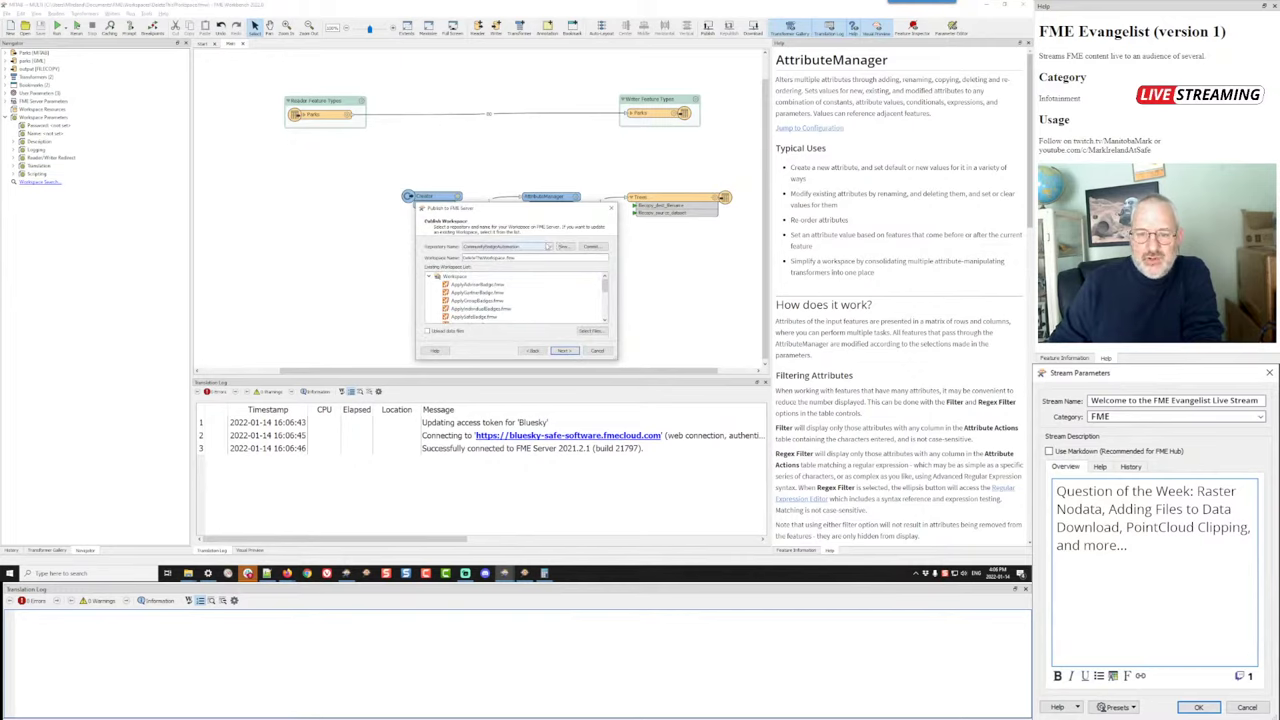
Pick the target repository from the Repository Name list
click(548, 246)
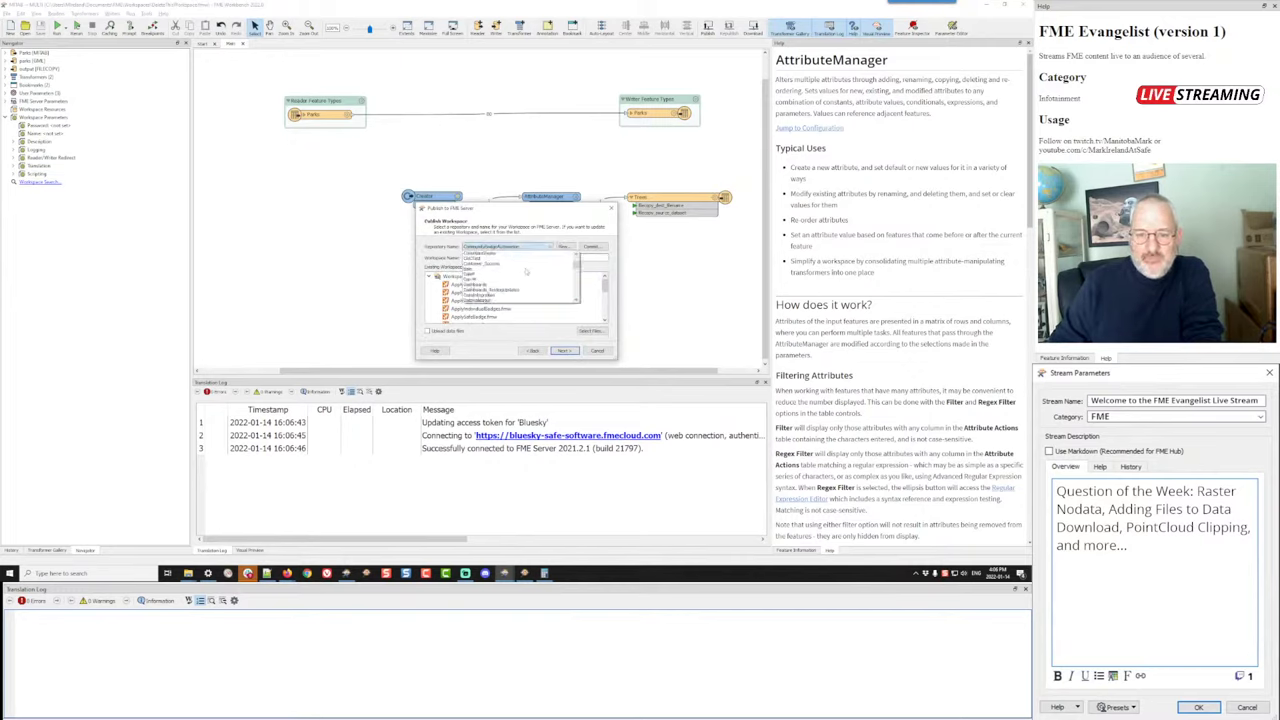
scroll(525, 270, down, 3)
scroll(525, 270, down, 5)
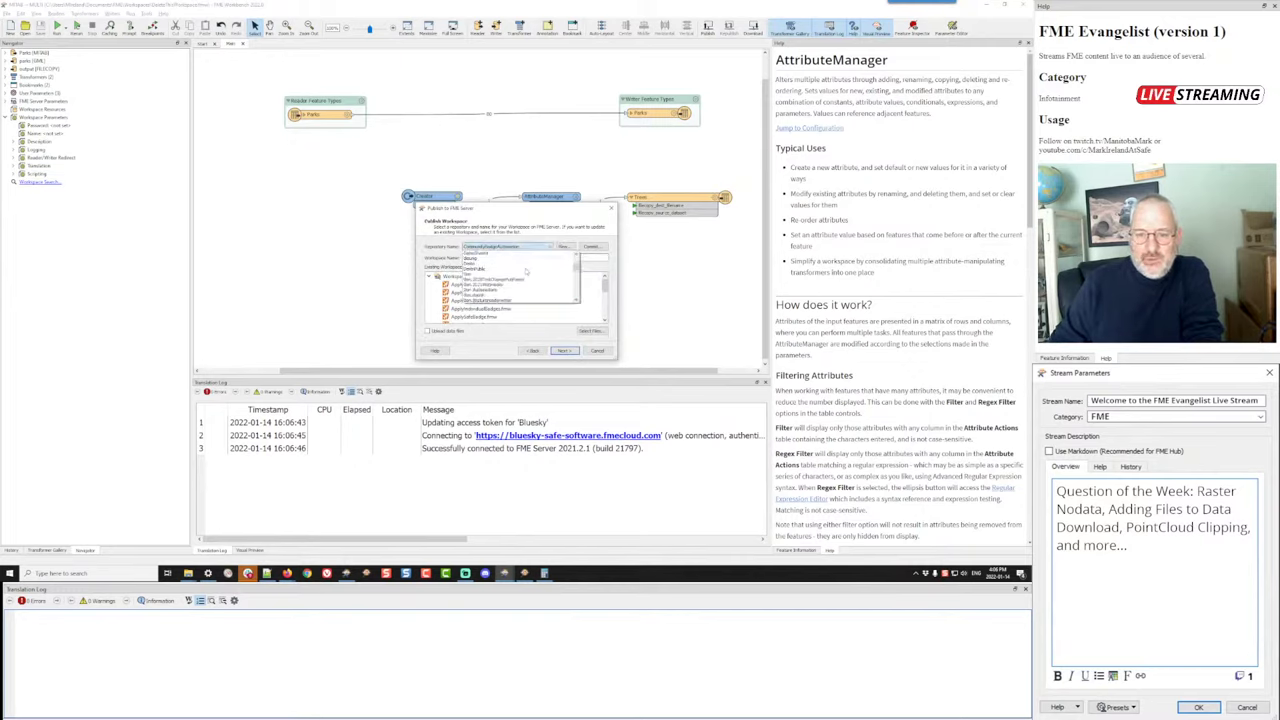
scroll(525, 270, down, 3)
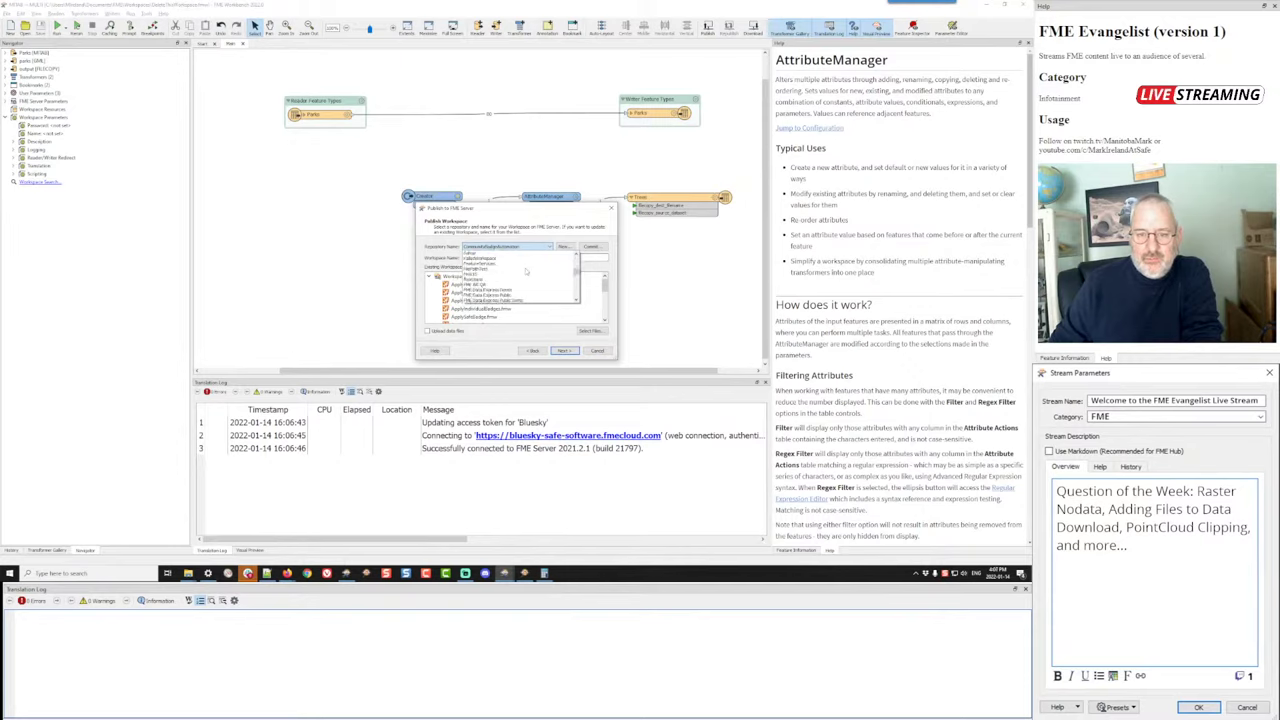
scroll(525, 270, down, 3)
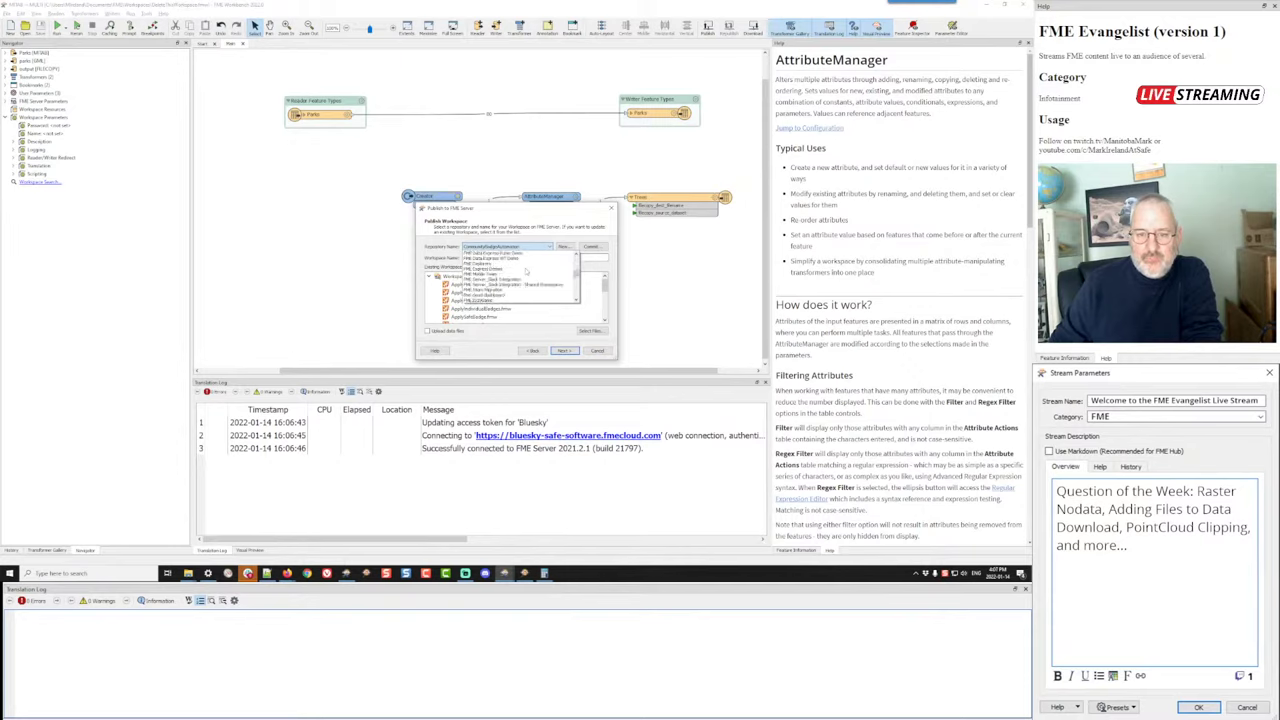
scroll(525, 270, down, 4)
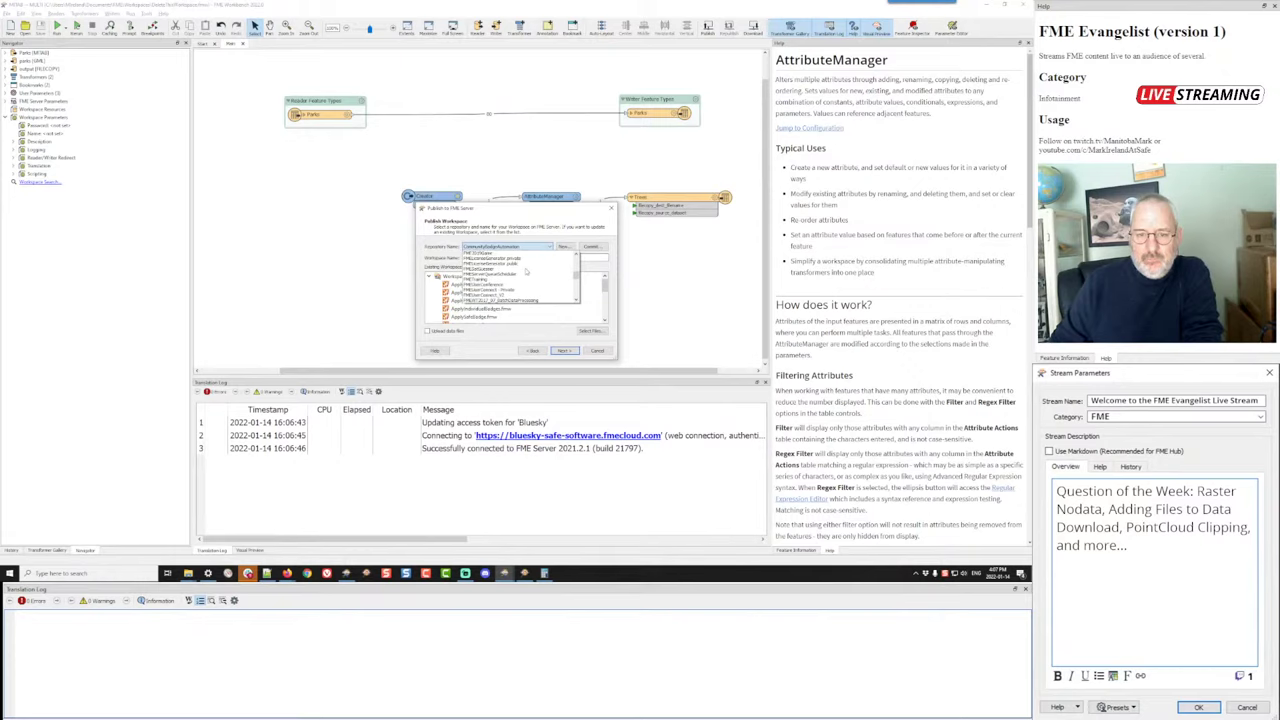
scroll(525, 271, down, 3)
scroll(525, 270, down, 6)
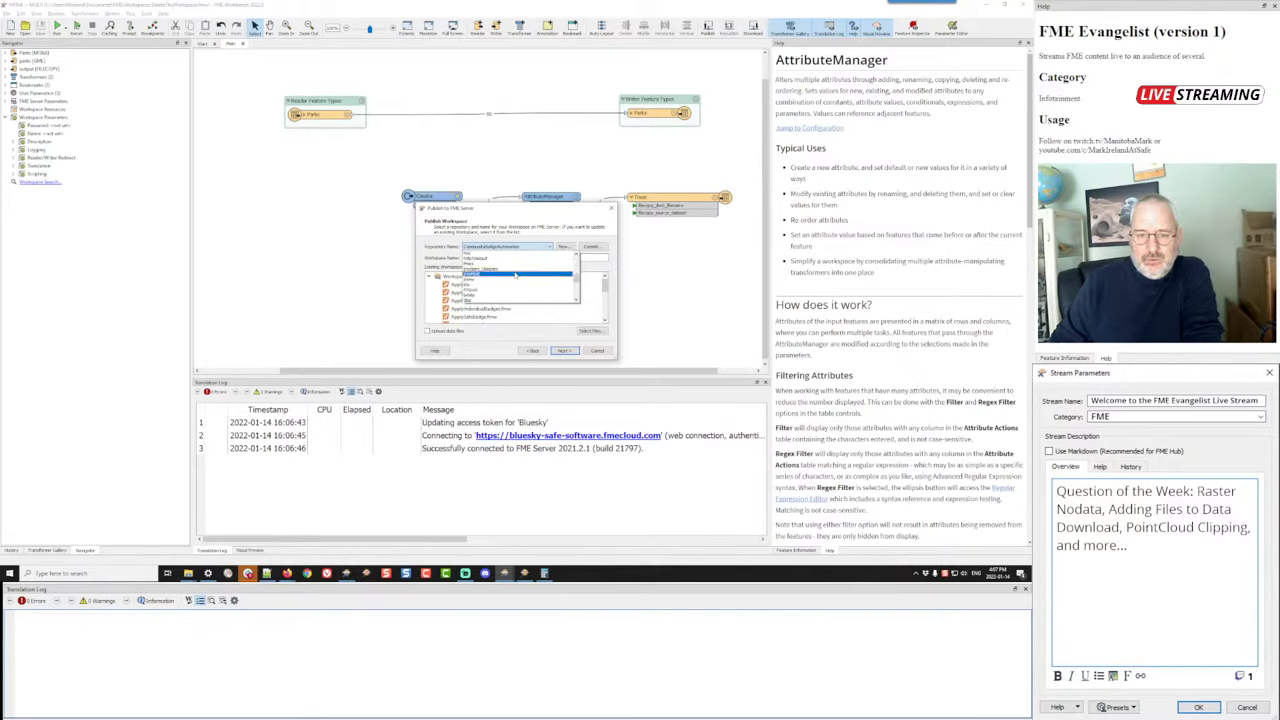
click(474, 267)
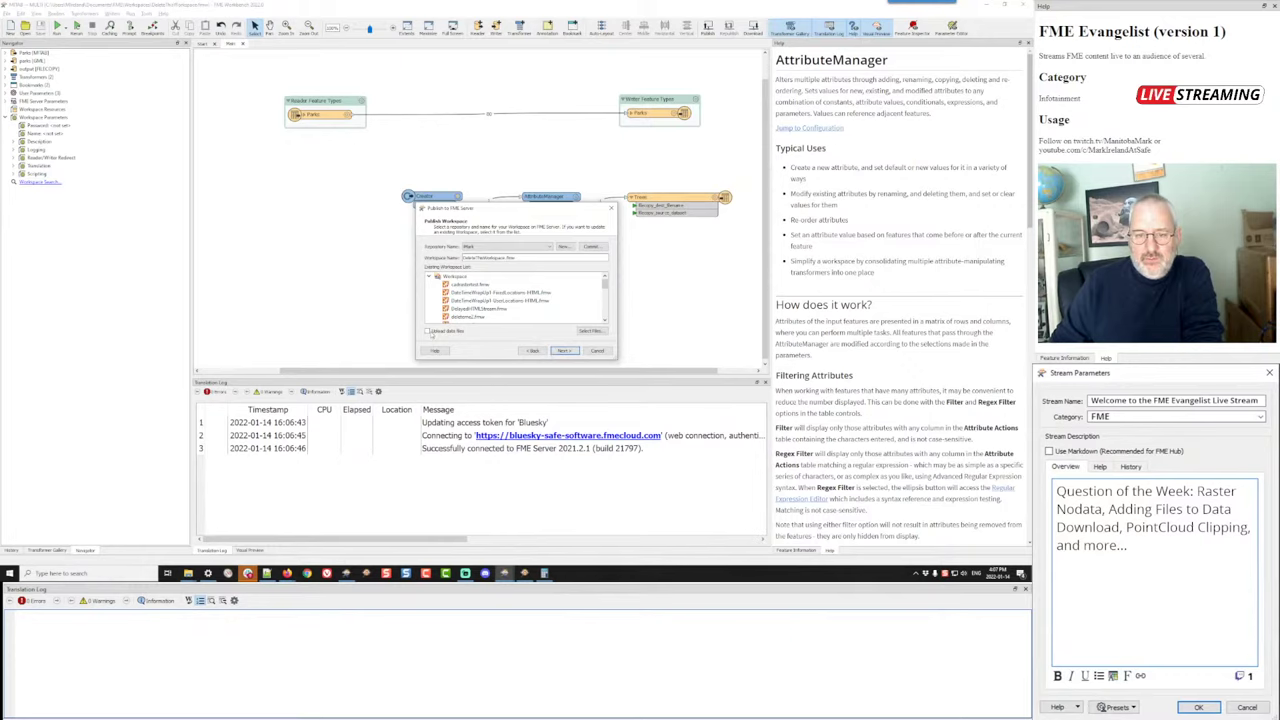
Enlarge the upload file list and exclude an unneeded data file
click(590, 332)
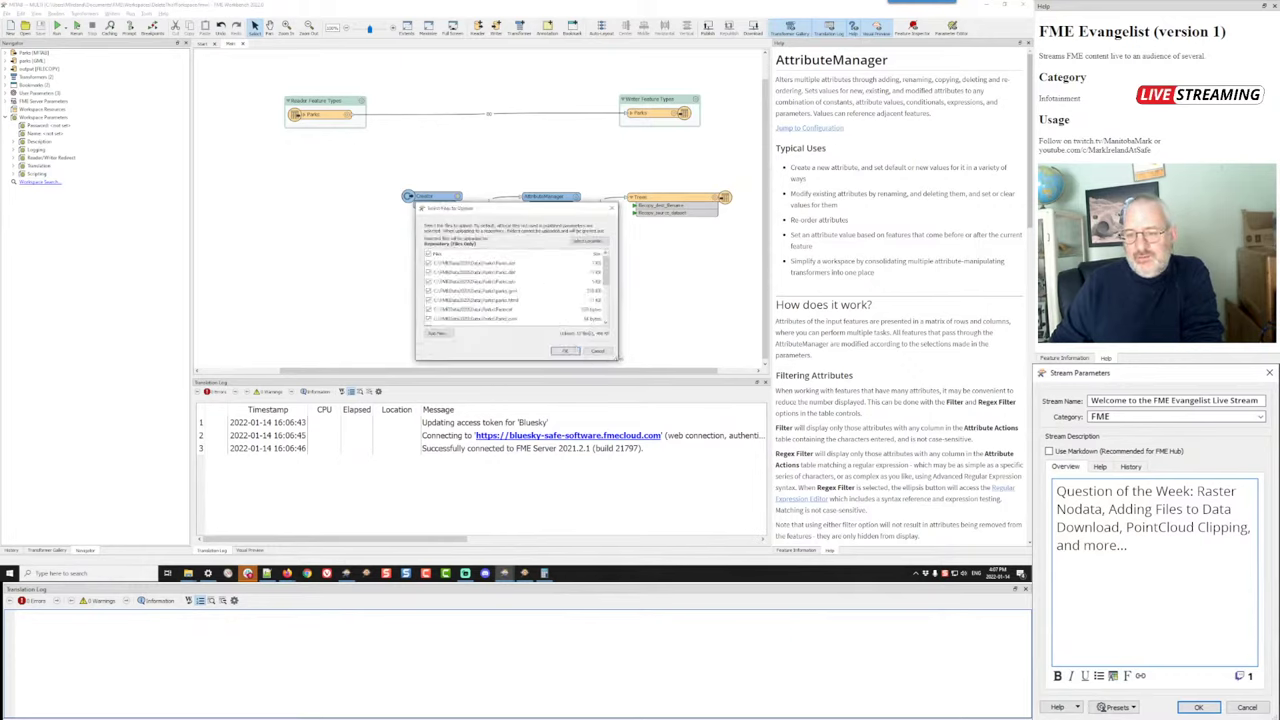
drag(617, 358, 730, 484)
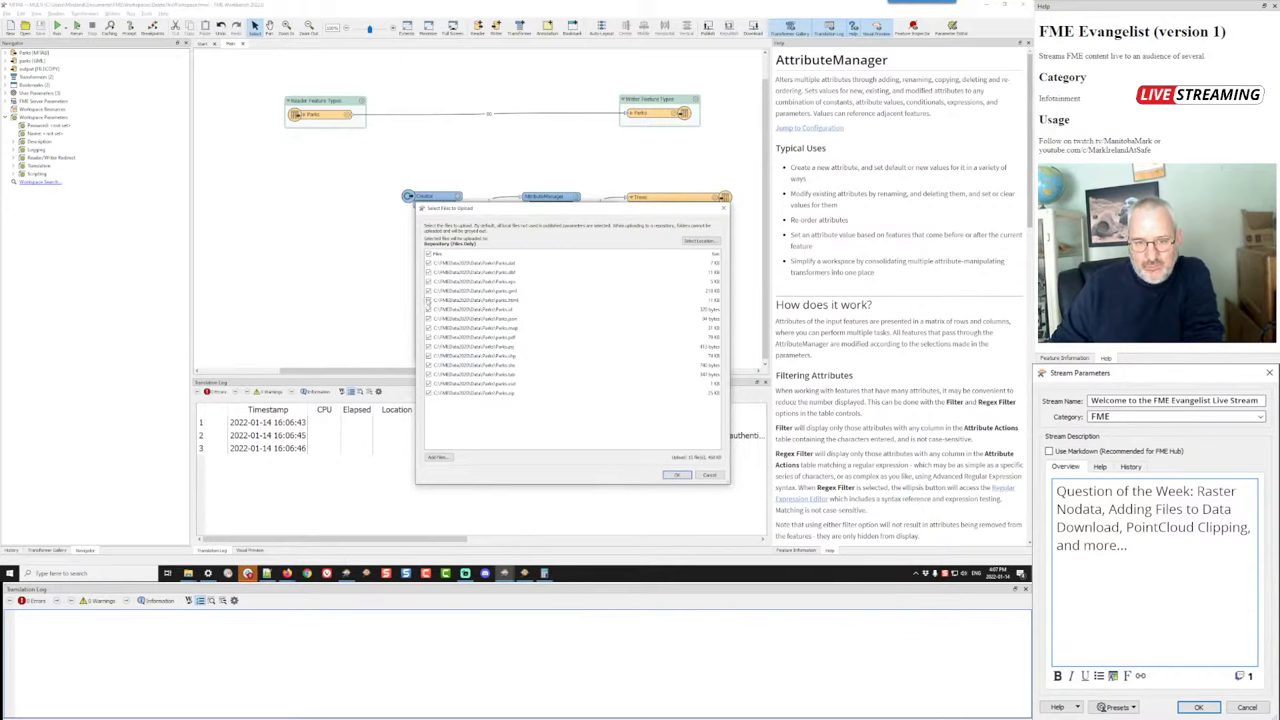
click(428, 300)
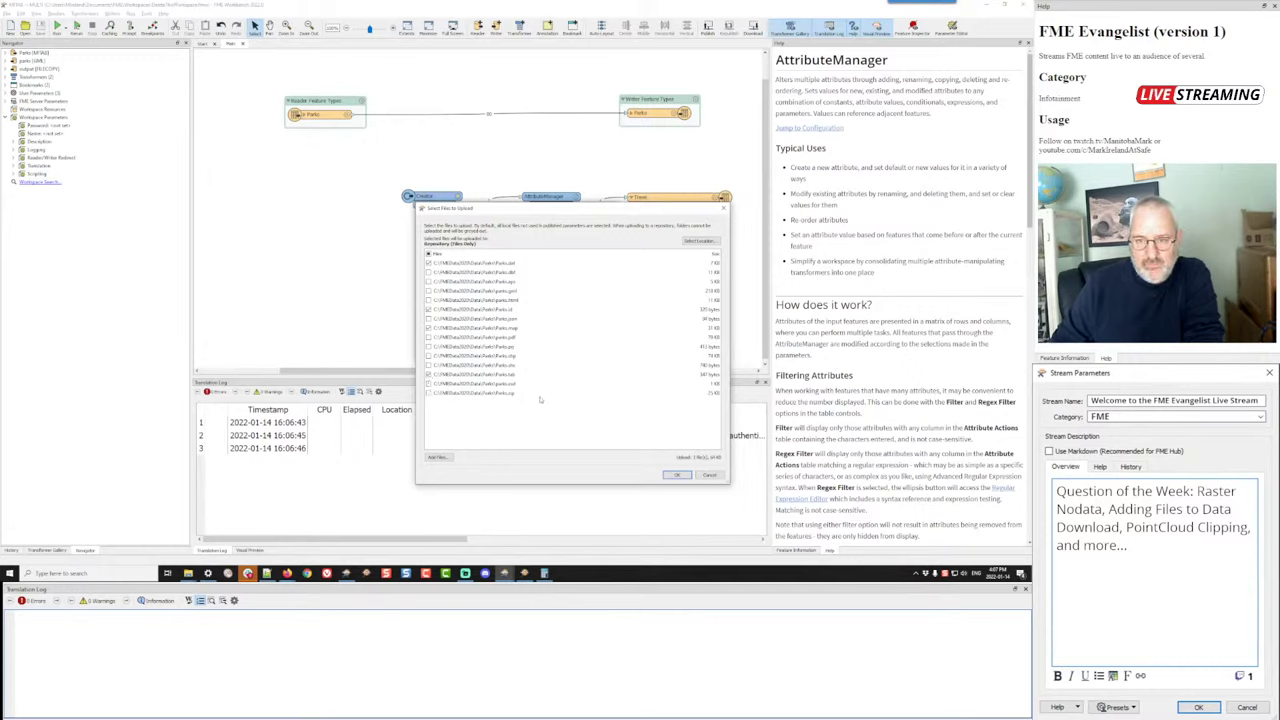
Add PublicTrees.csv from the Parks folder to the uploaded files and confirm
click(438, 457)
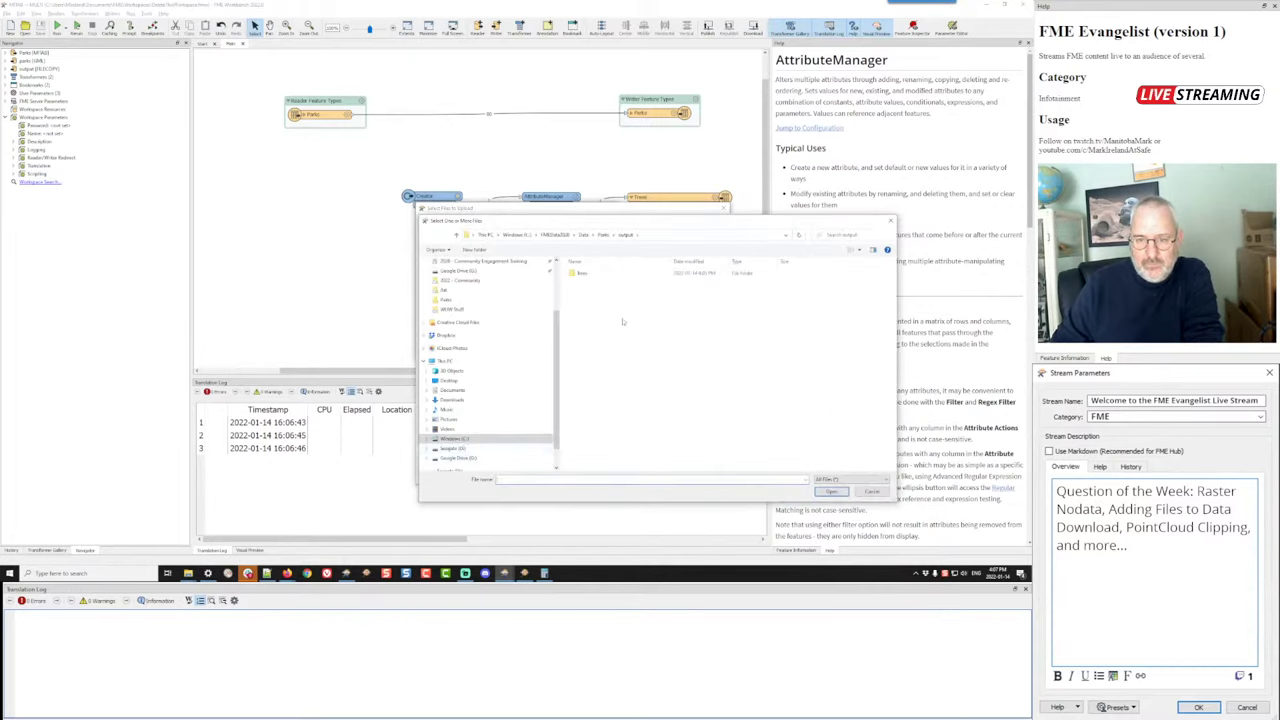
click(606, 236)
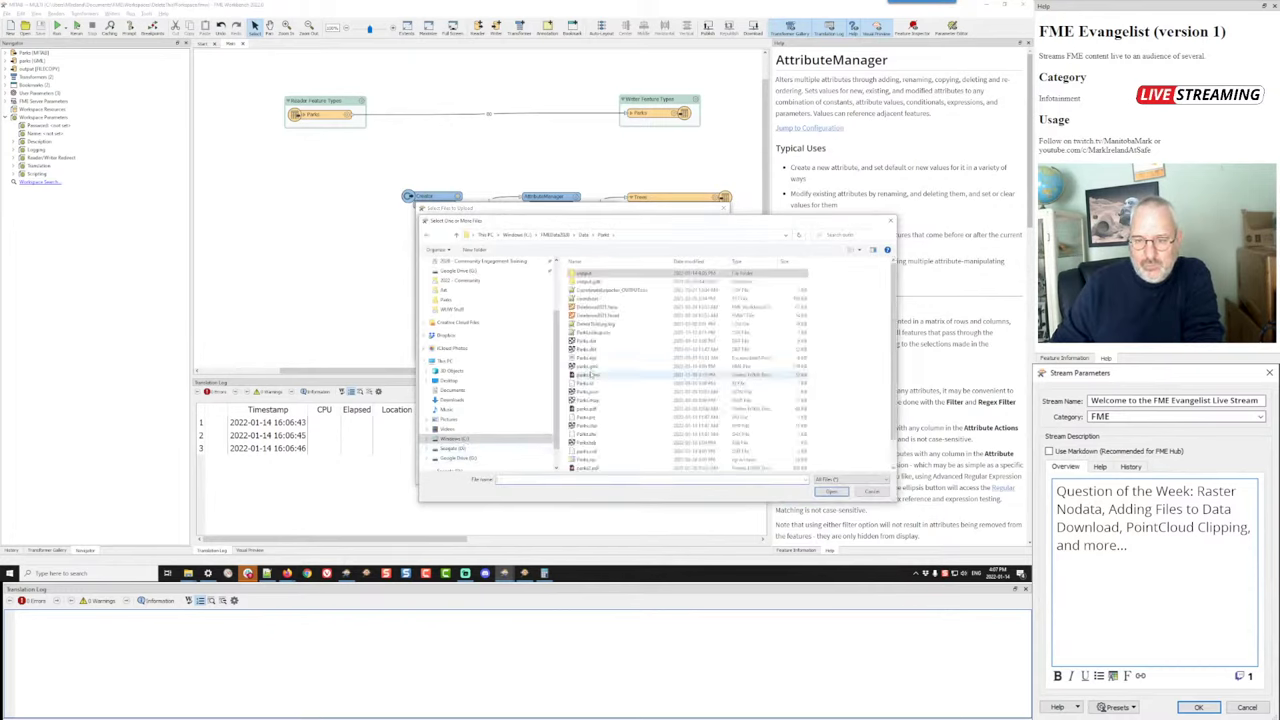
double_click(593, 459)
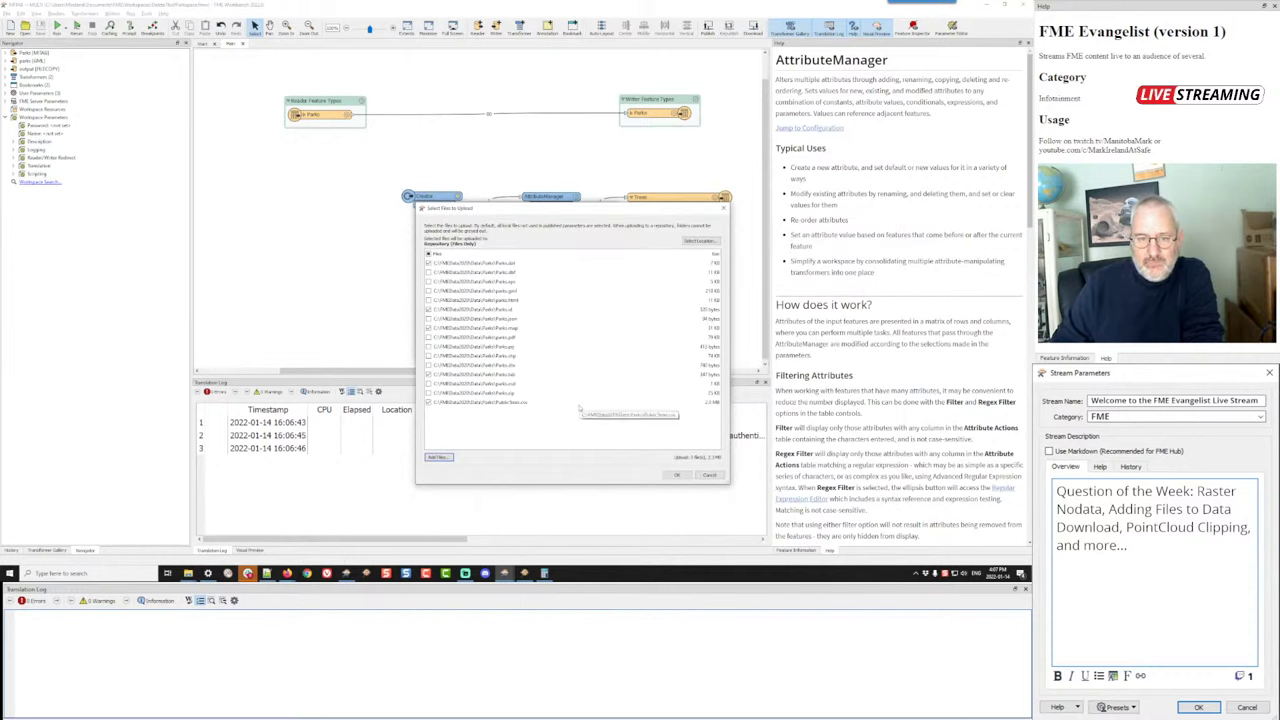
click(677, 476)
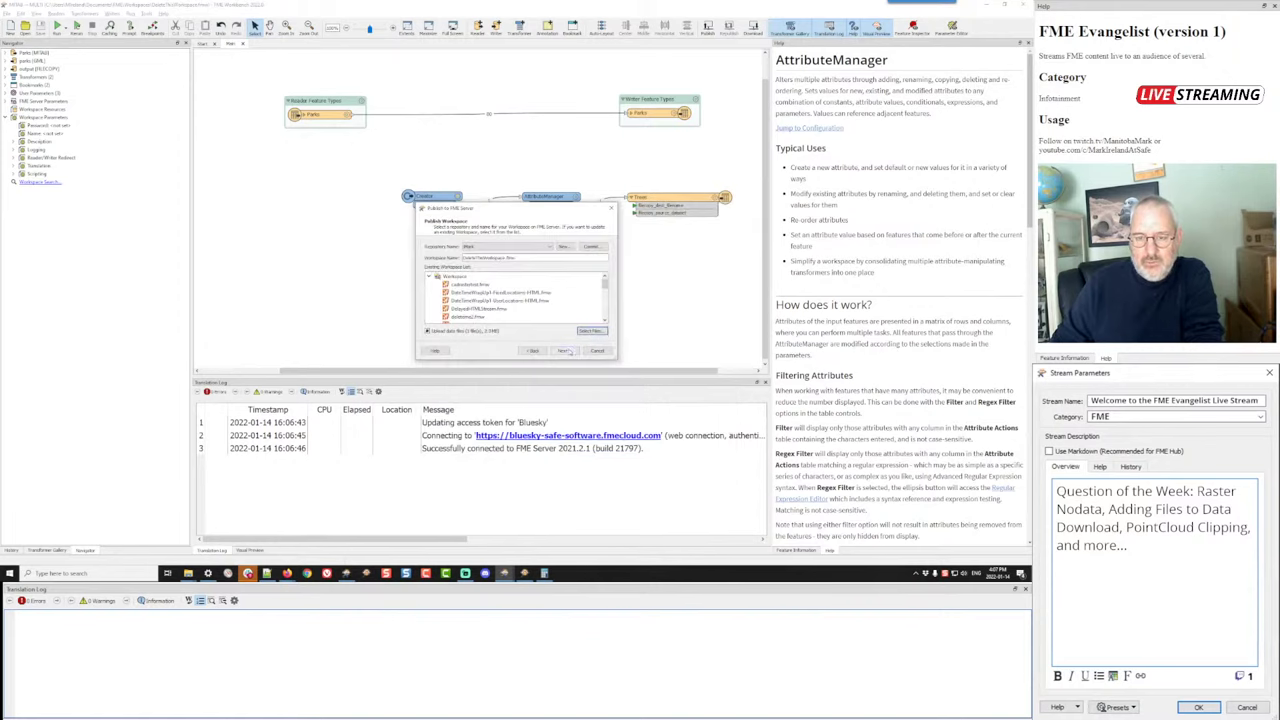
Publish DeleteThisWorkspace.fmw with the Data Download service kept registered
click(565, 351)
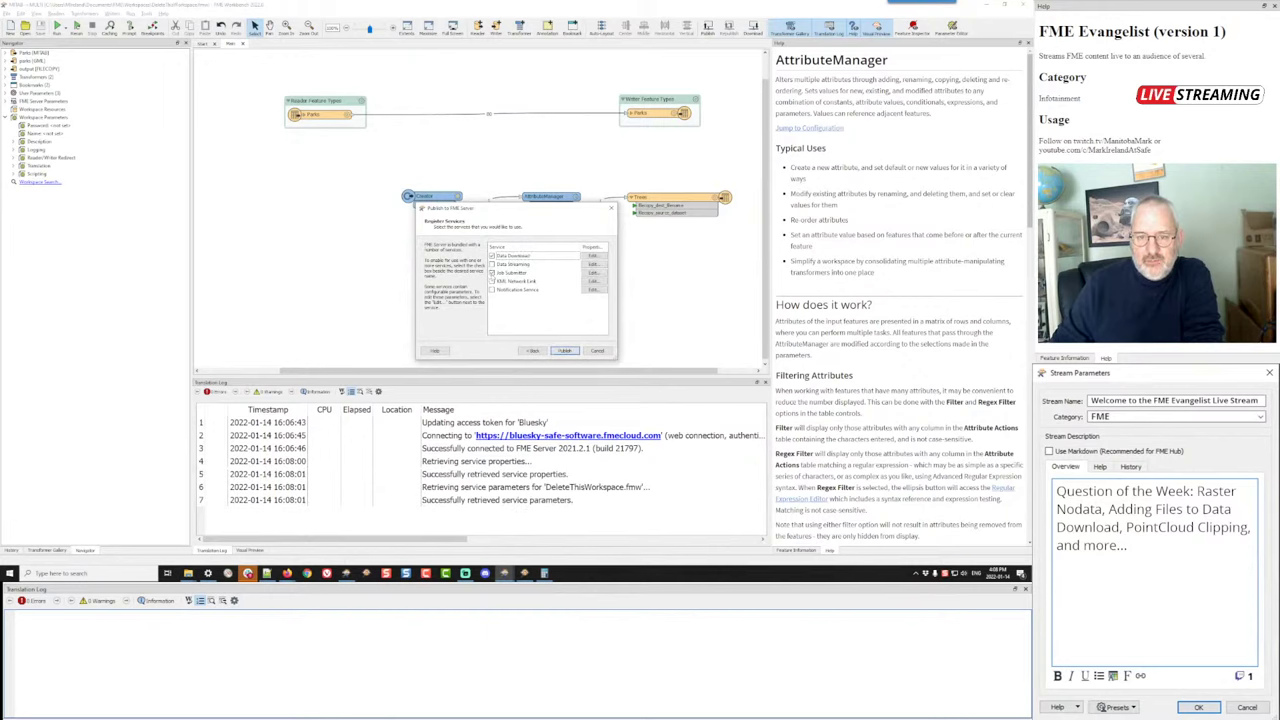
click(564, 351)
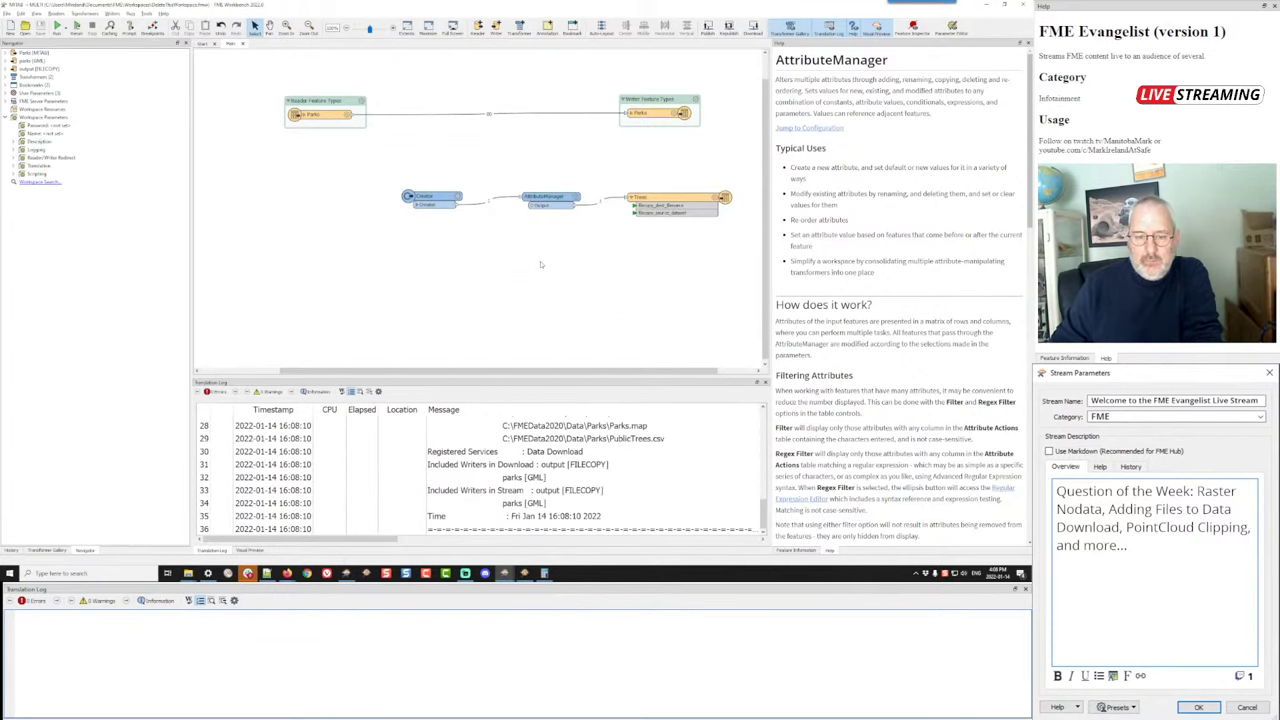
key(alt+Tab)
In Firefox, review the Data Download article, select filecopy_source_dataset, and open a blank tab
key(alt+Tab)
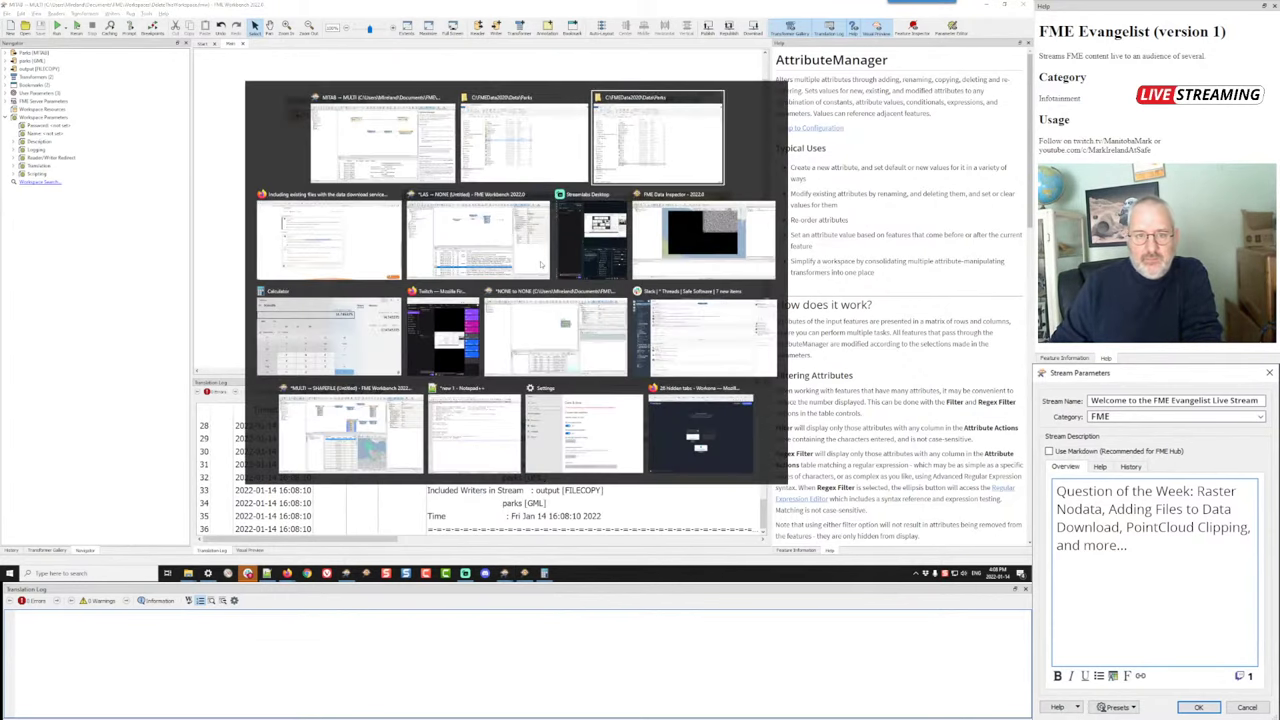
key(alt+Tab)
scroll(785, 267, up, 10)
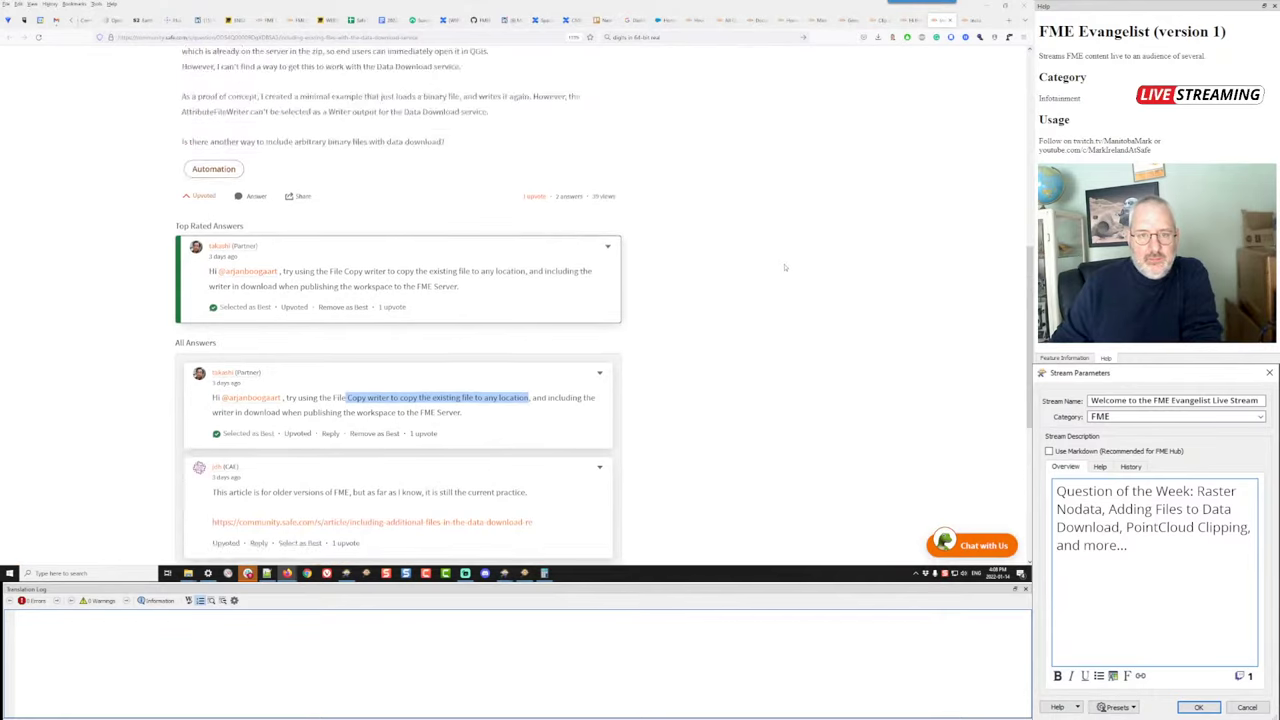
click(970, 21)
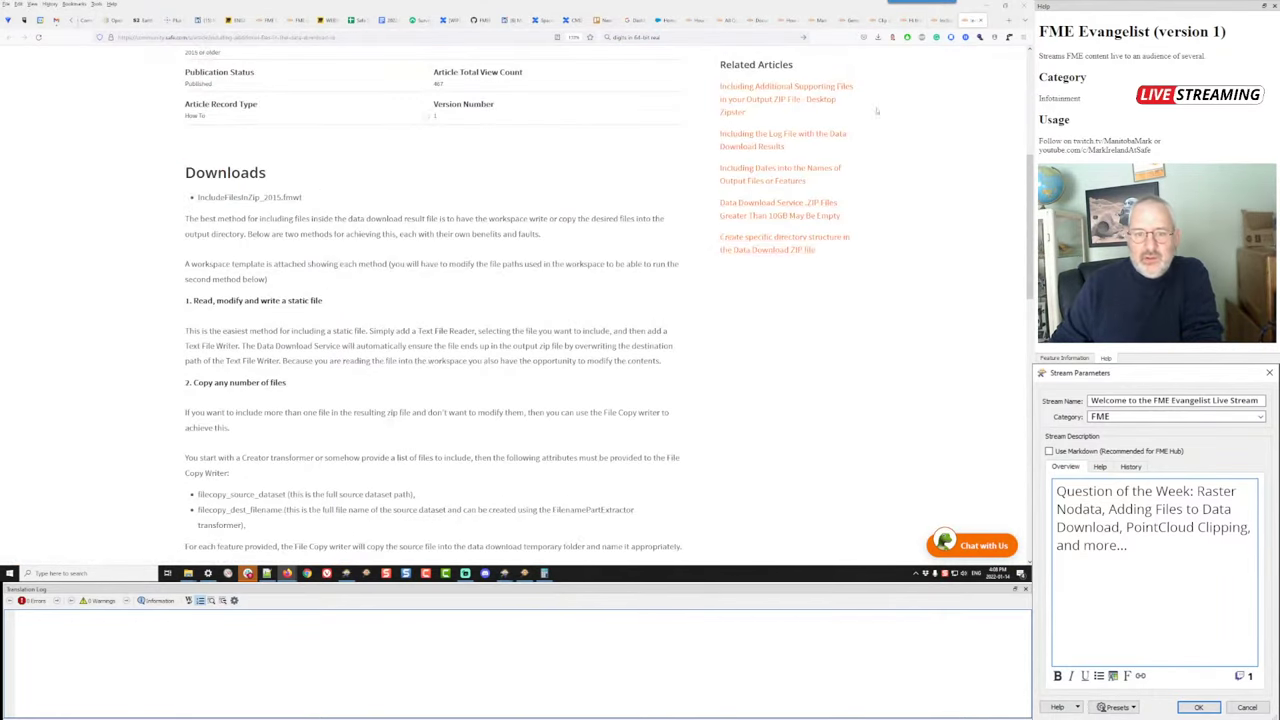
scroll(595, 290, down, 5)
scroll(595, 290, up, 2)
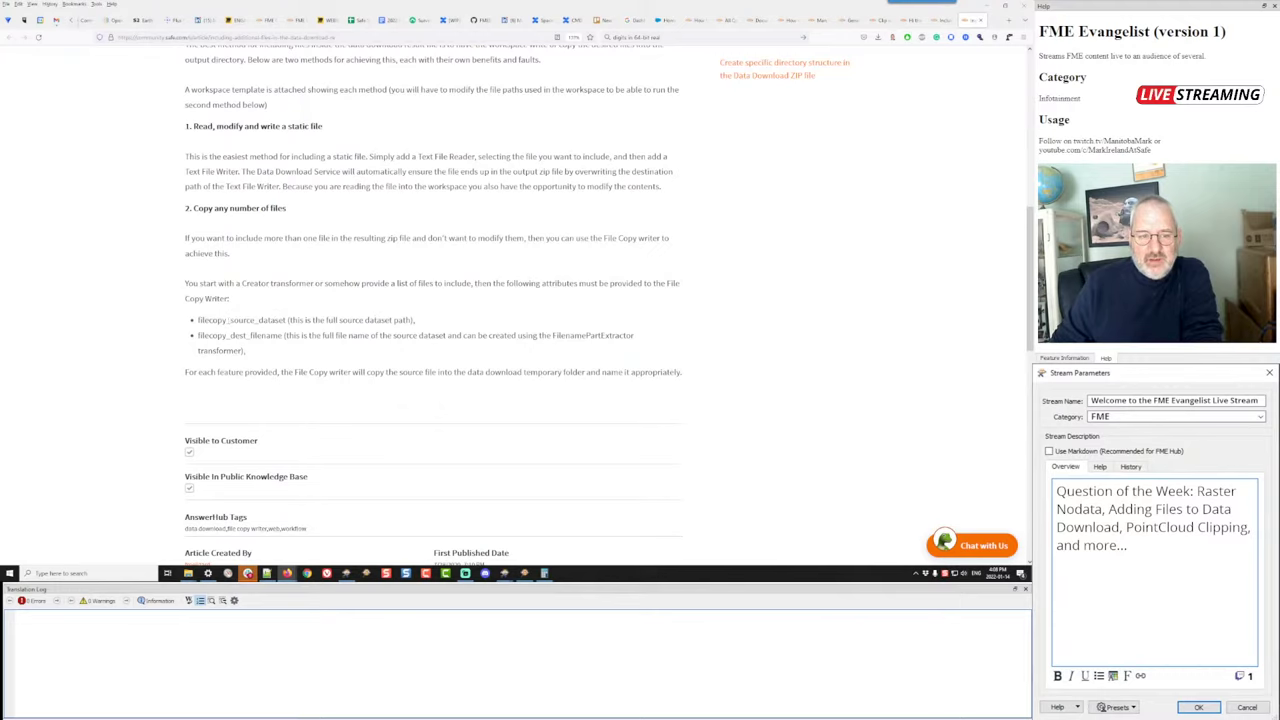
drag(198, 320, 287, 320)
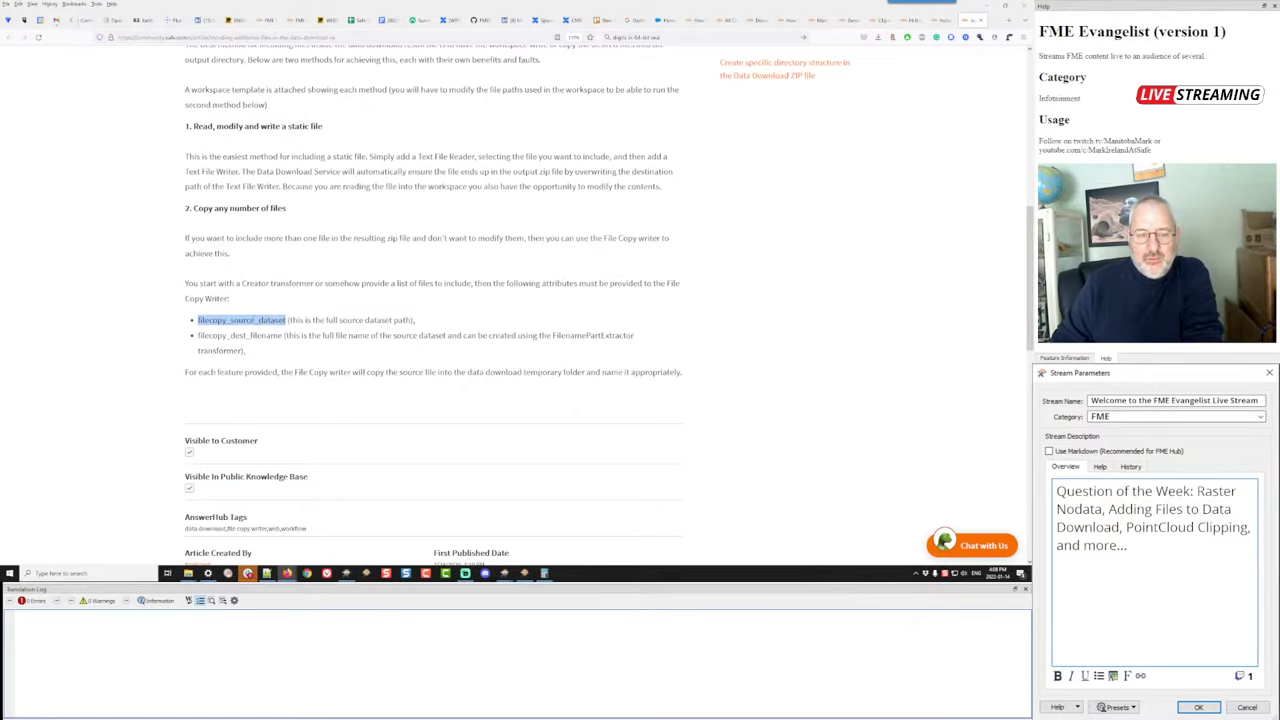
click(1010, 21)
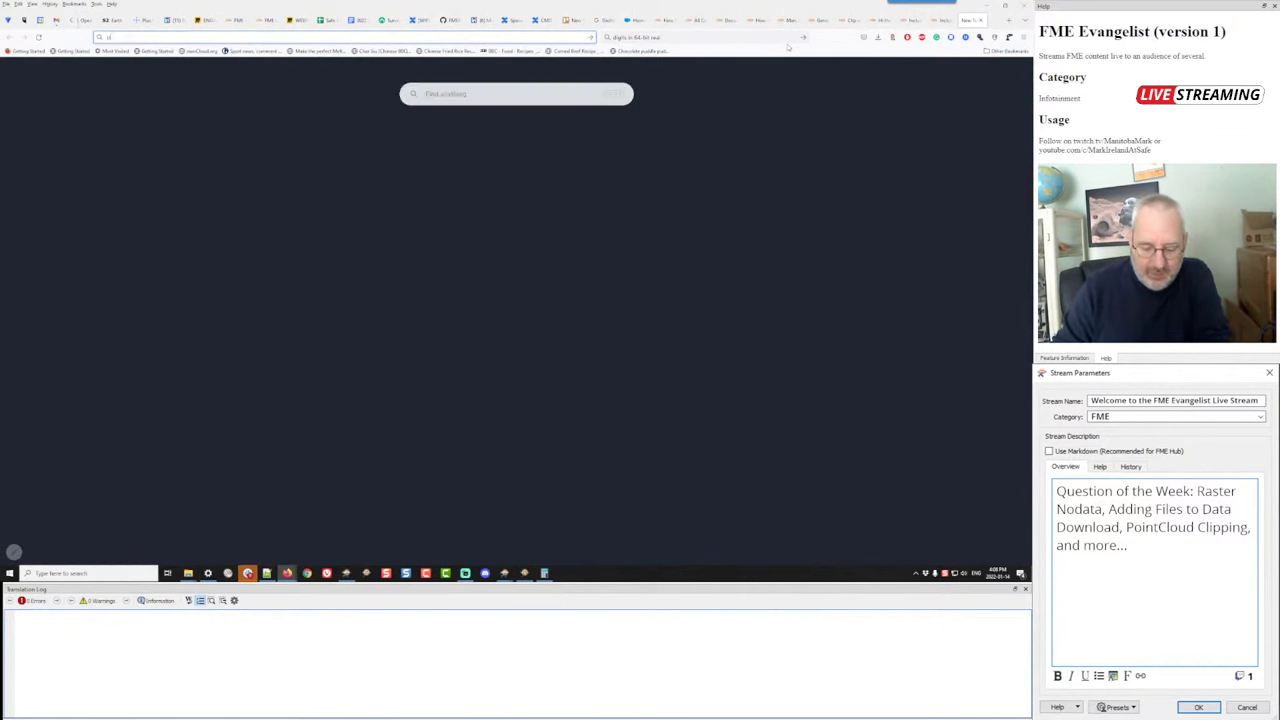
Go to the FME Server web address and sign in with username and password
text(b)
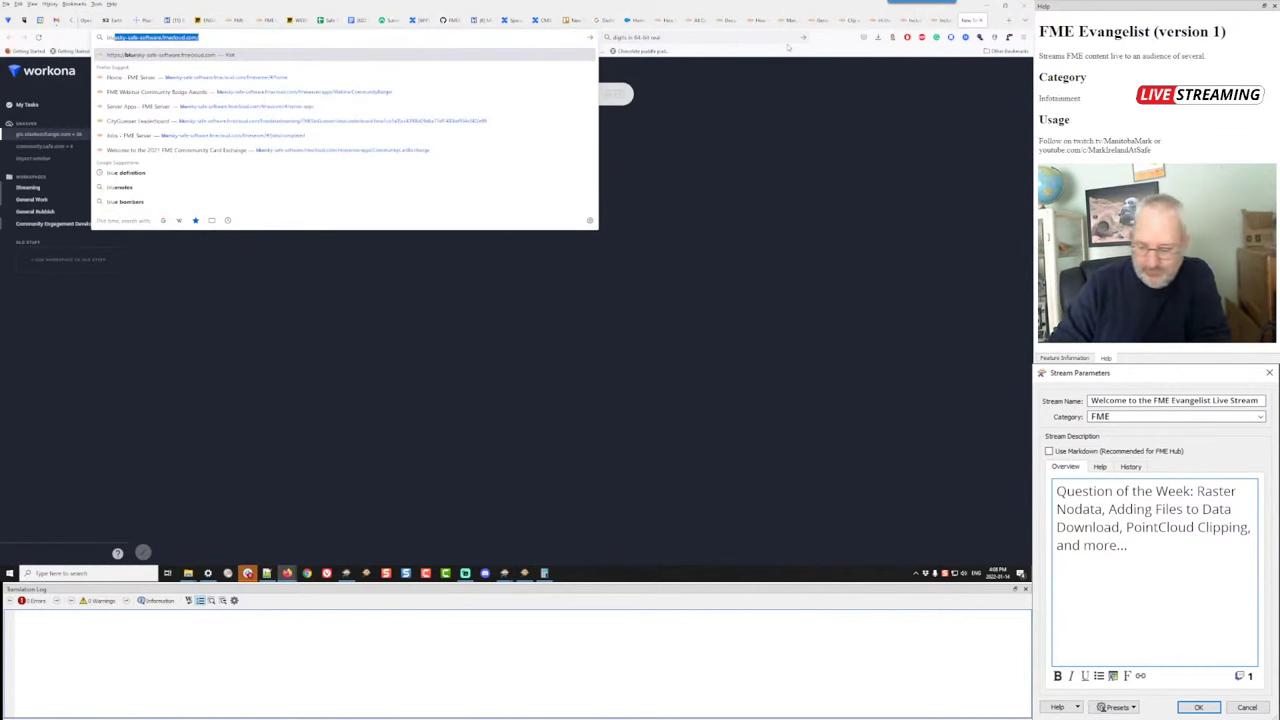
key(Return)
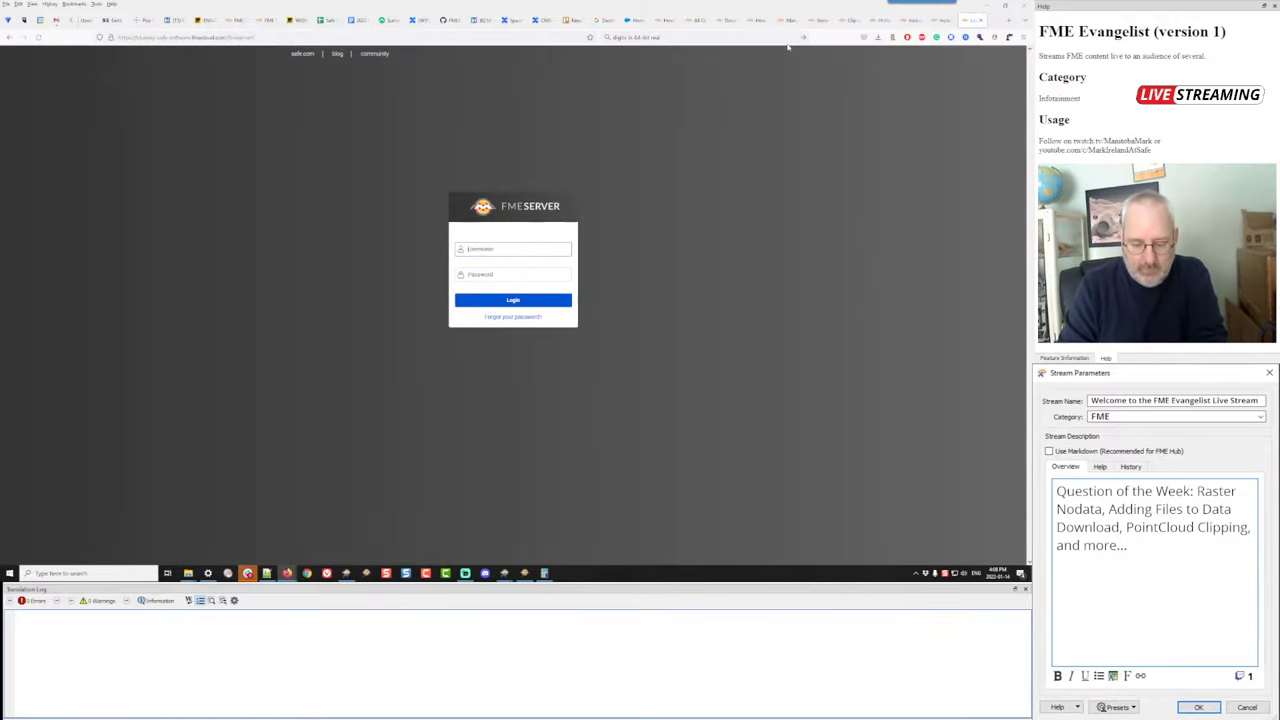
text(marki)
key(Tab)
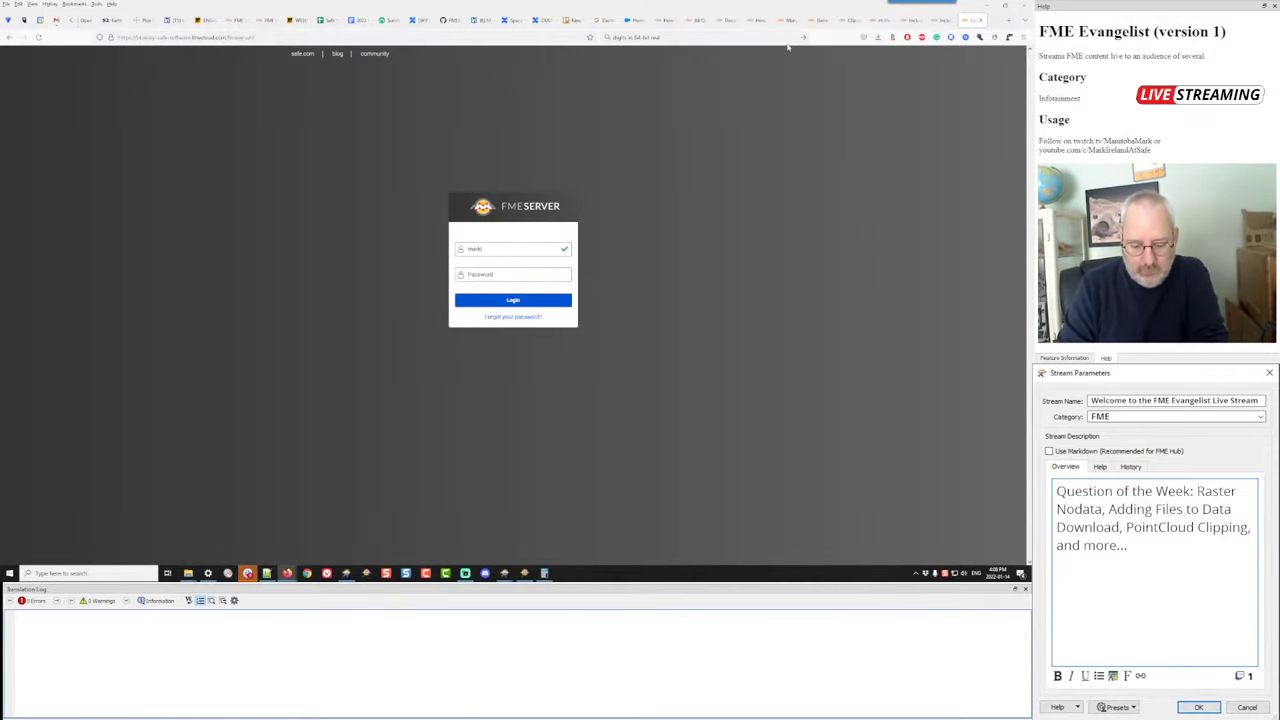
text(*****)
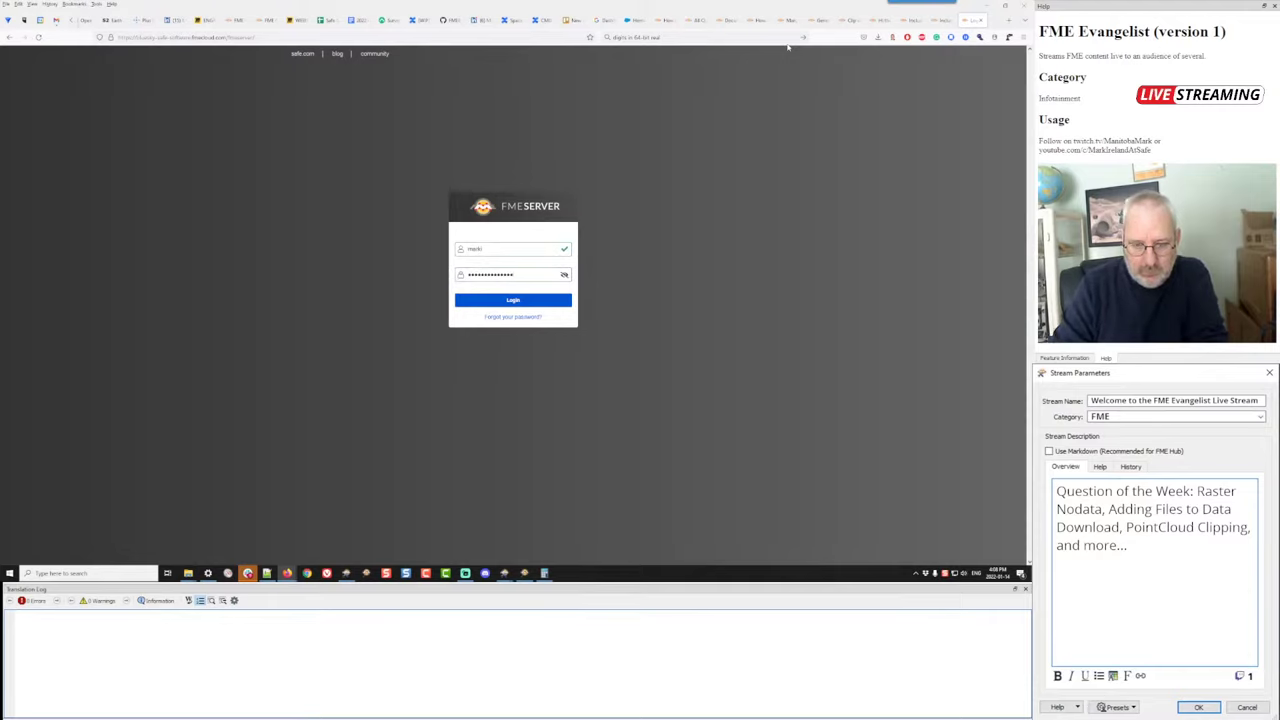
key(Return)
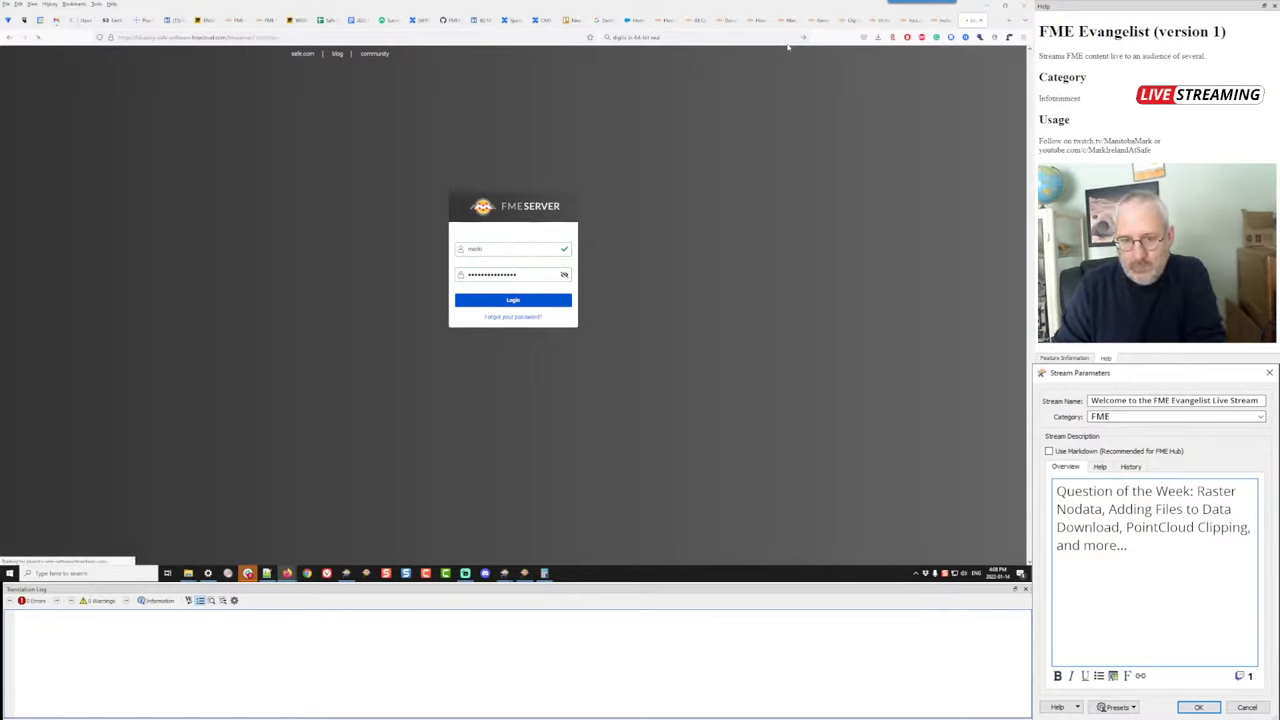
Retry the FME Server login after failures, re-entering the username and password
text(m)
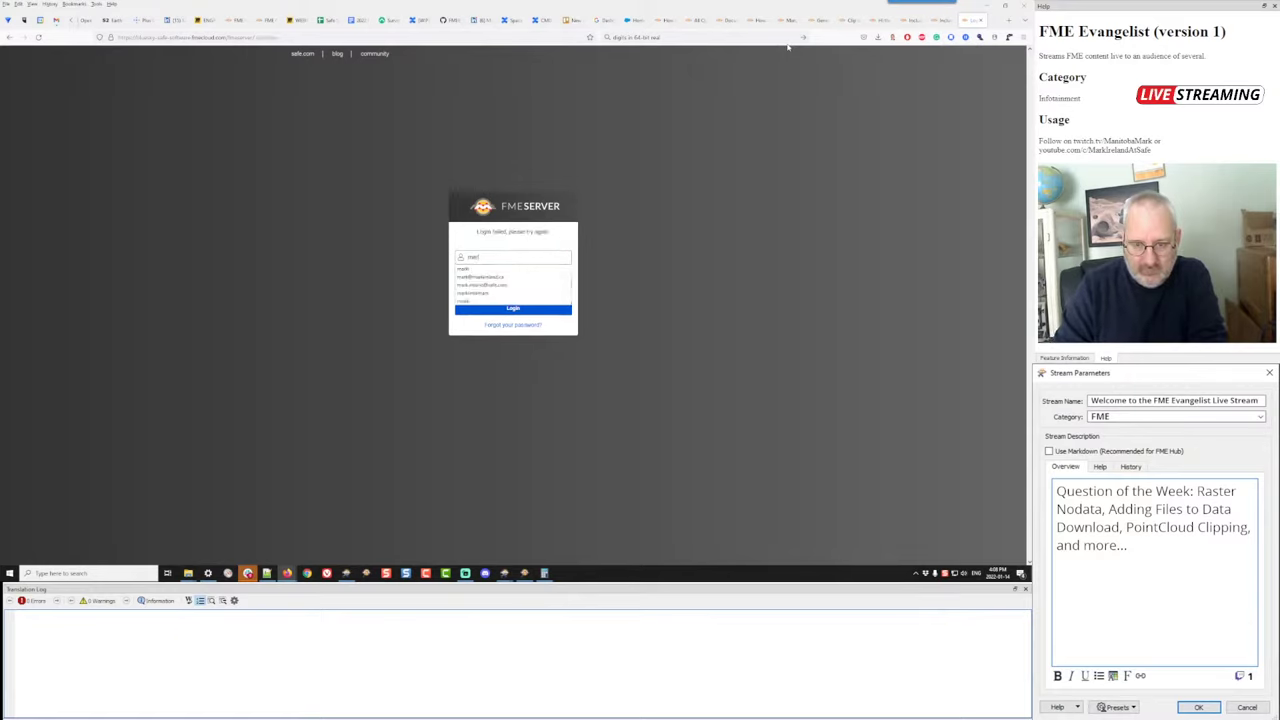
key(Down)
key(Return)
text(•)
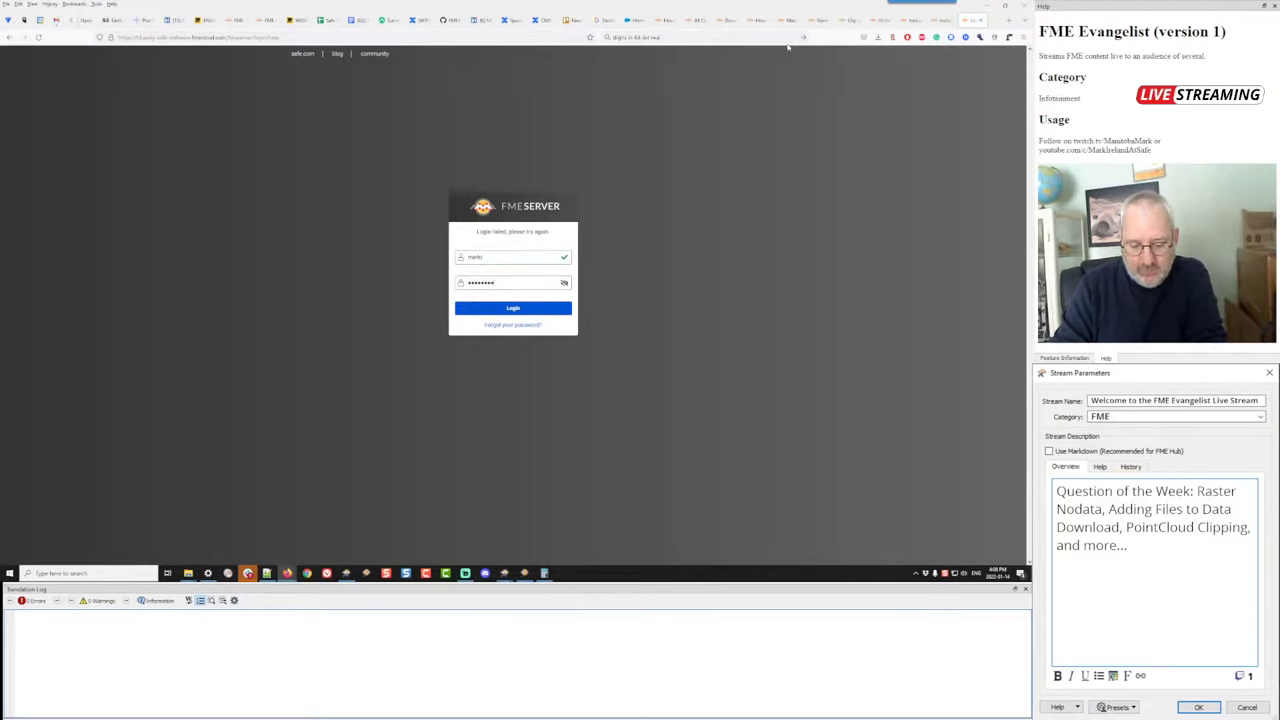
text(•••)
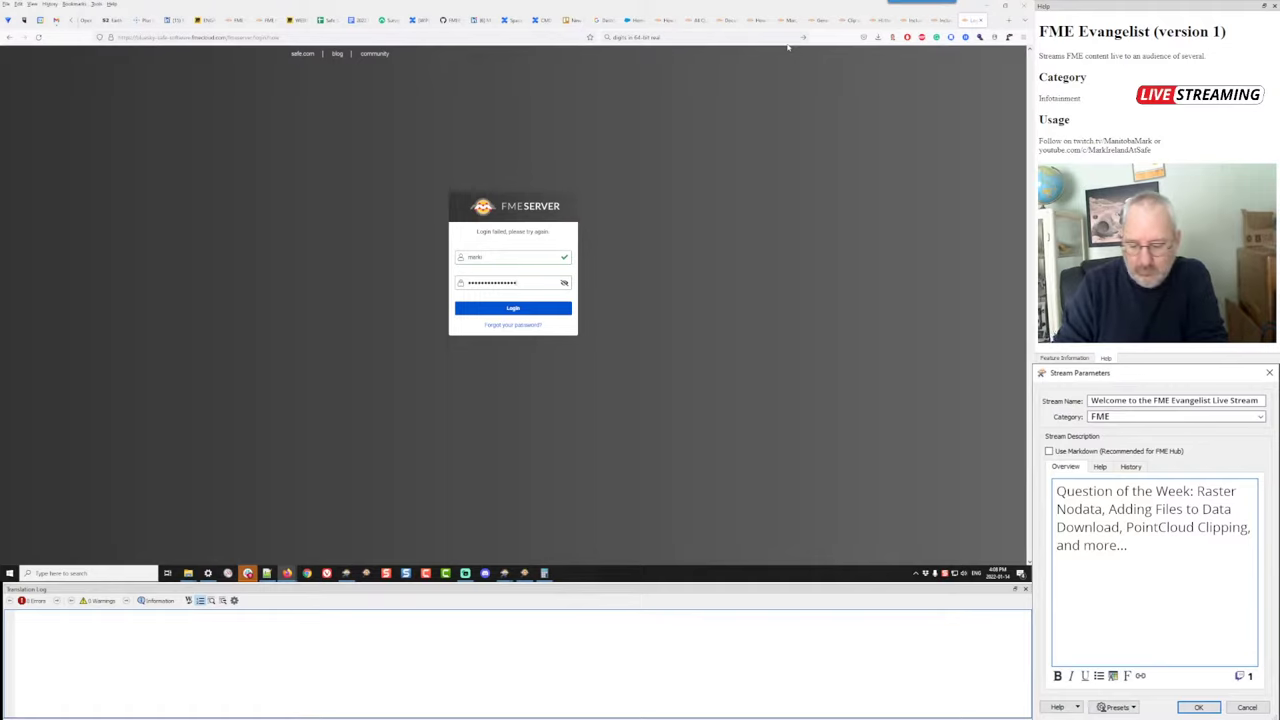
key(Return)
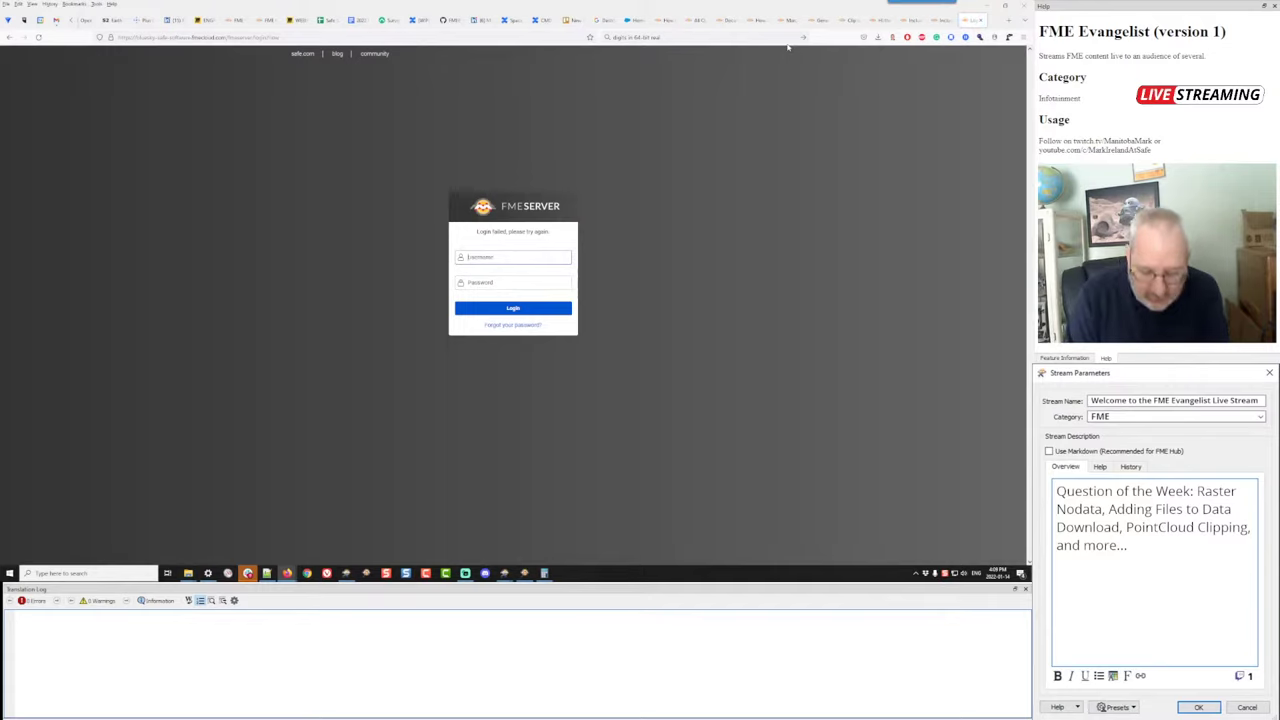
text(mark)
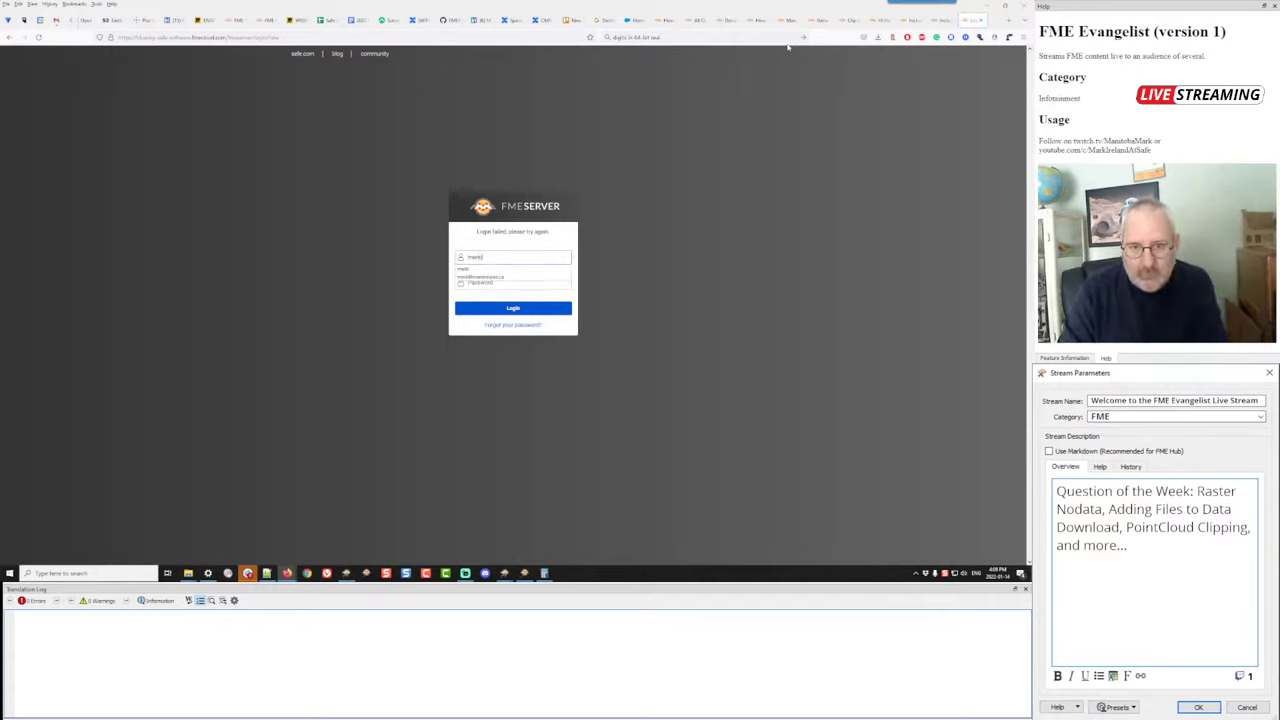
key(Tab)
text(*)
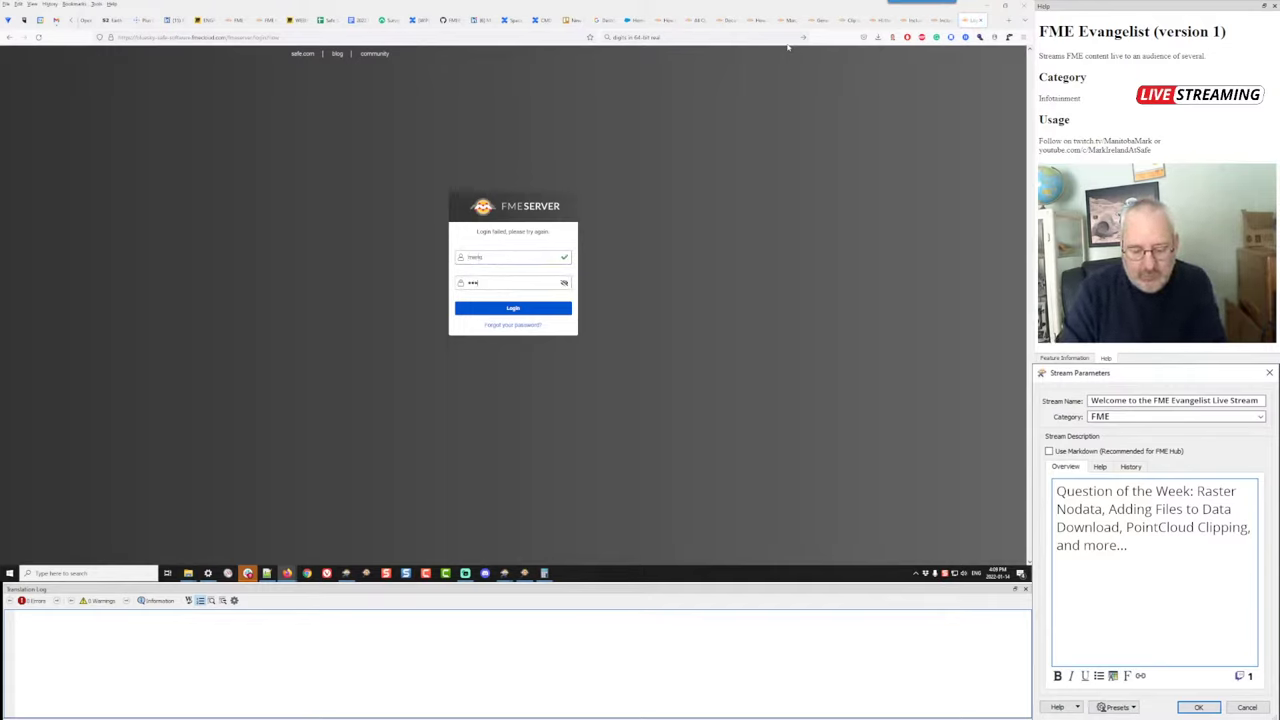
text(***********)
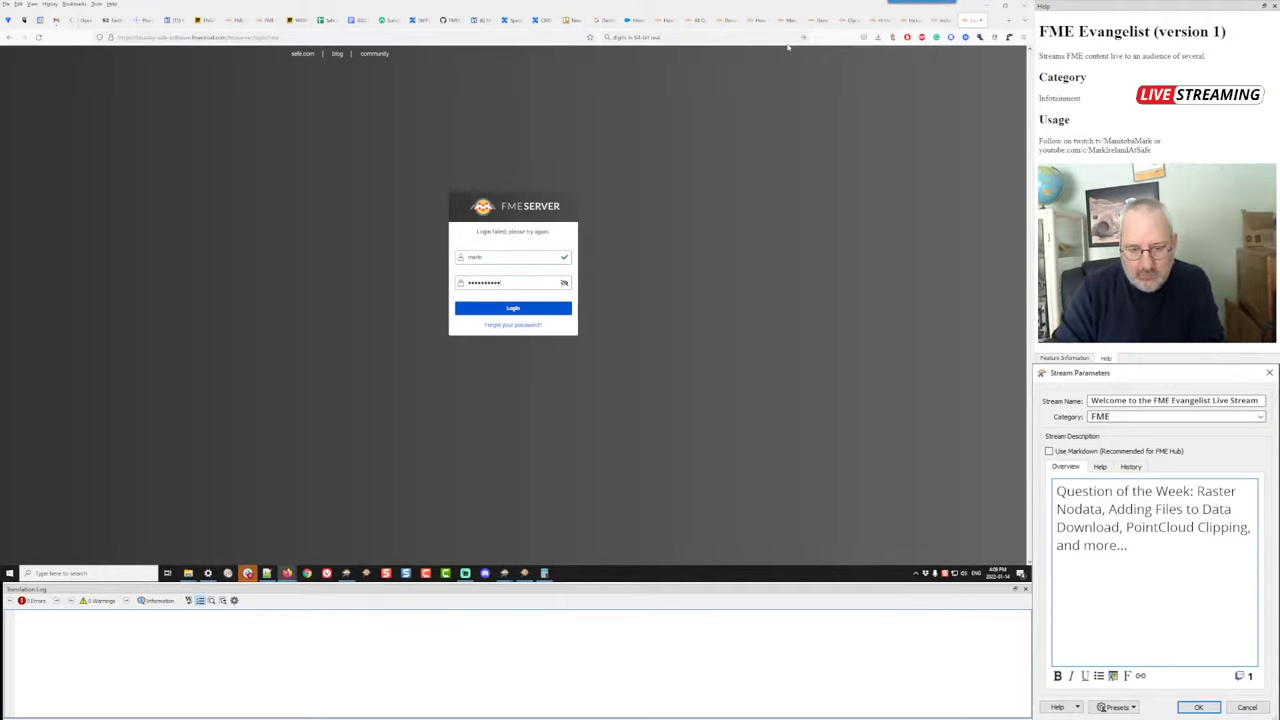
text(**)
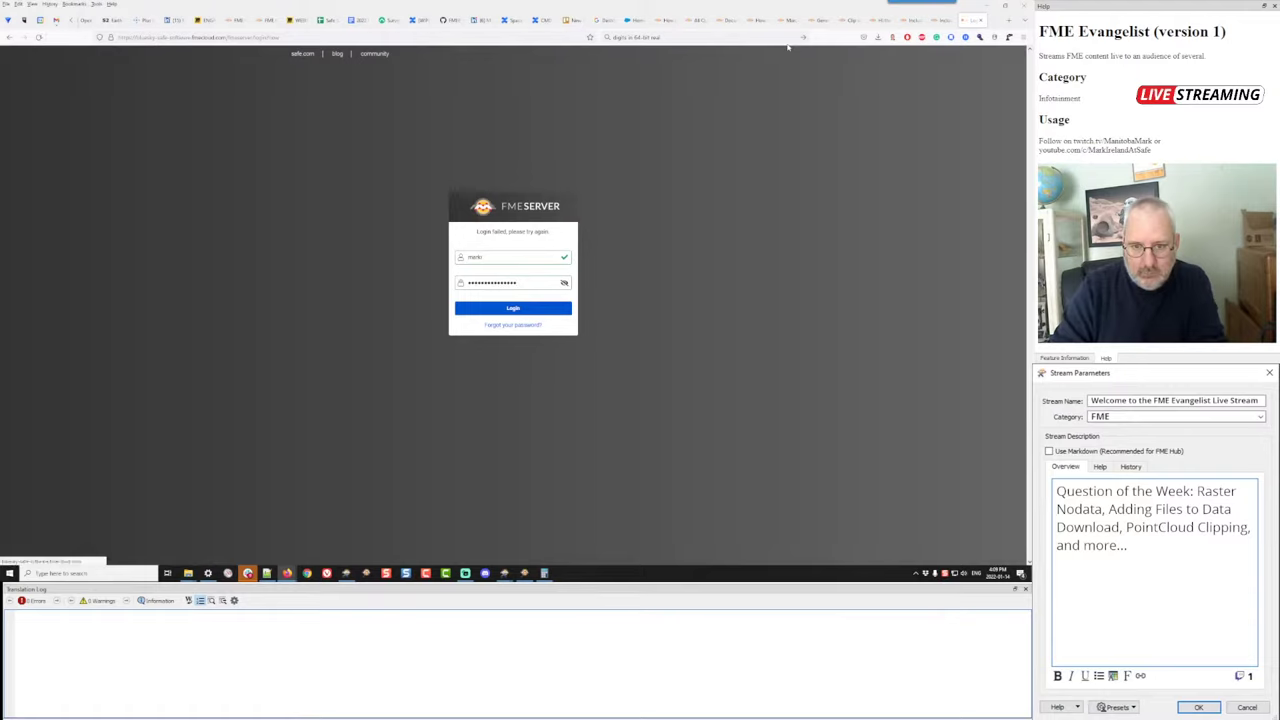
key(Return)
text(mark)
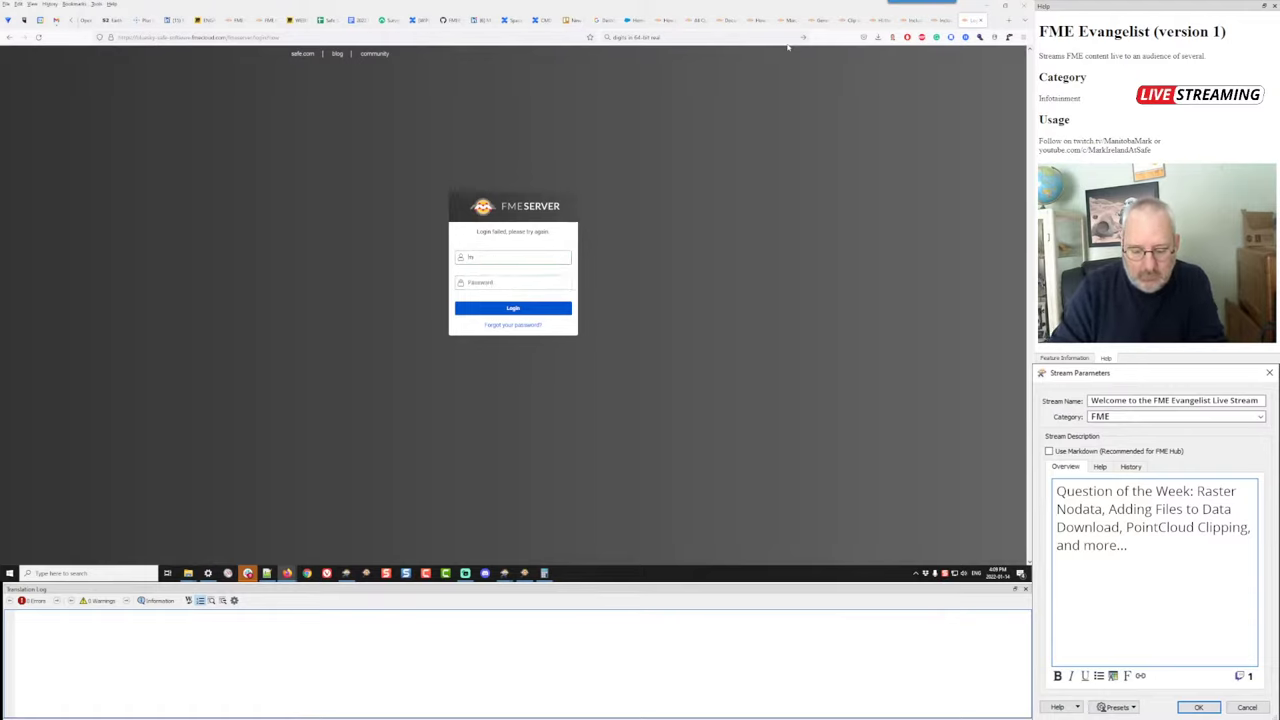
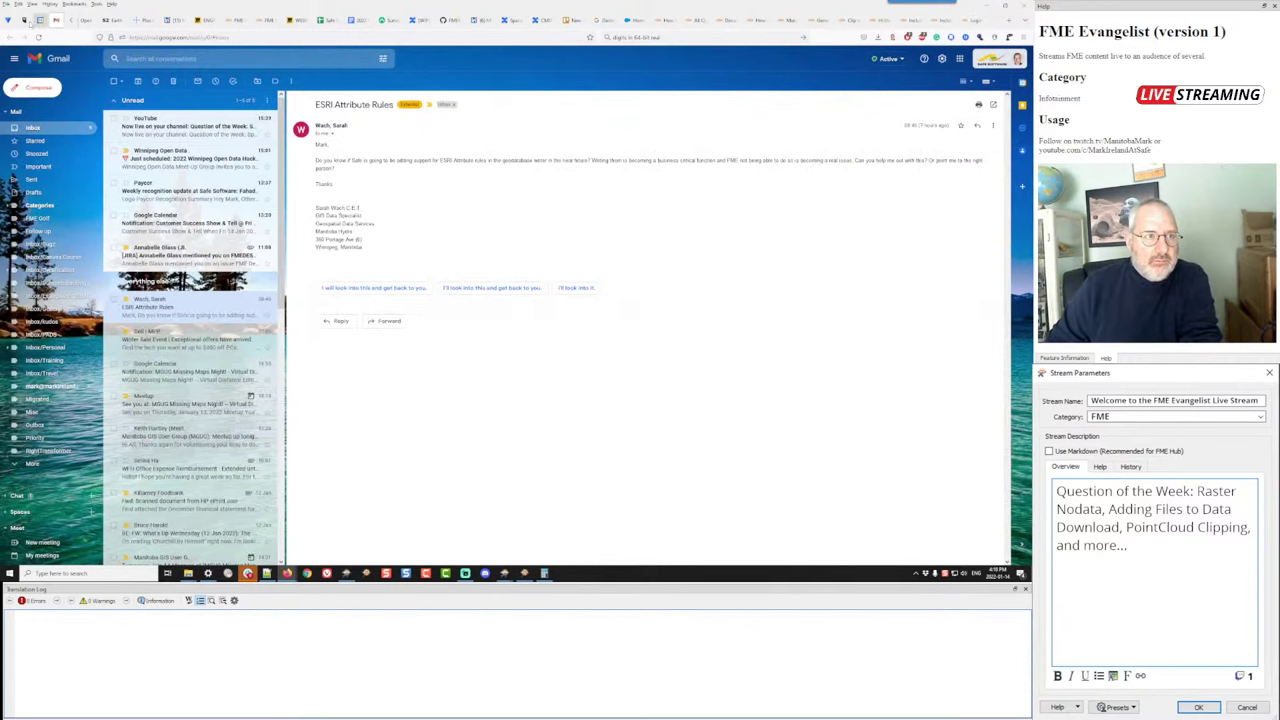
Cycle through the TweetDeck, Gmail, Stack Exchange and FME Community tabs to reach the FME Server password-reset tab
click(40, 20)
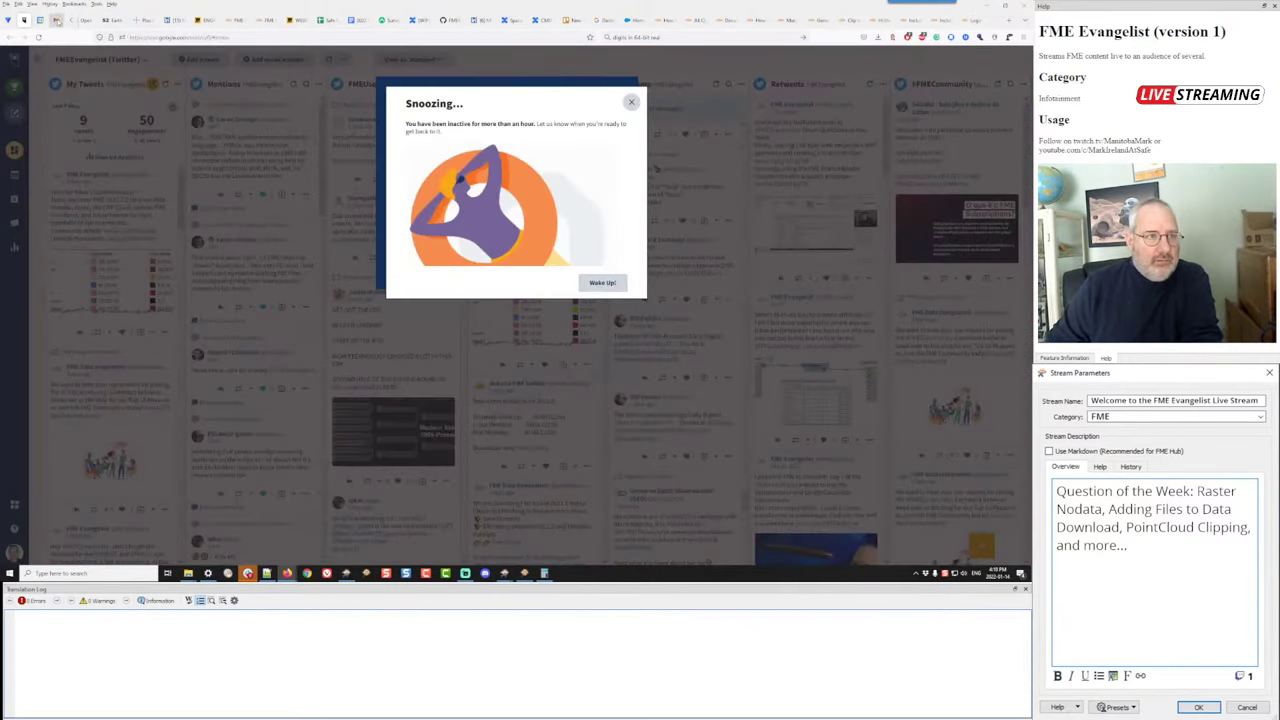
click(24, 20)
click(48, 20)
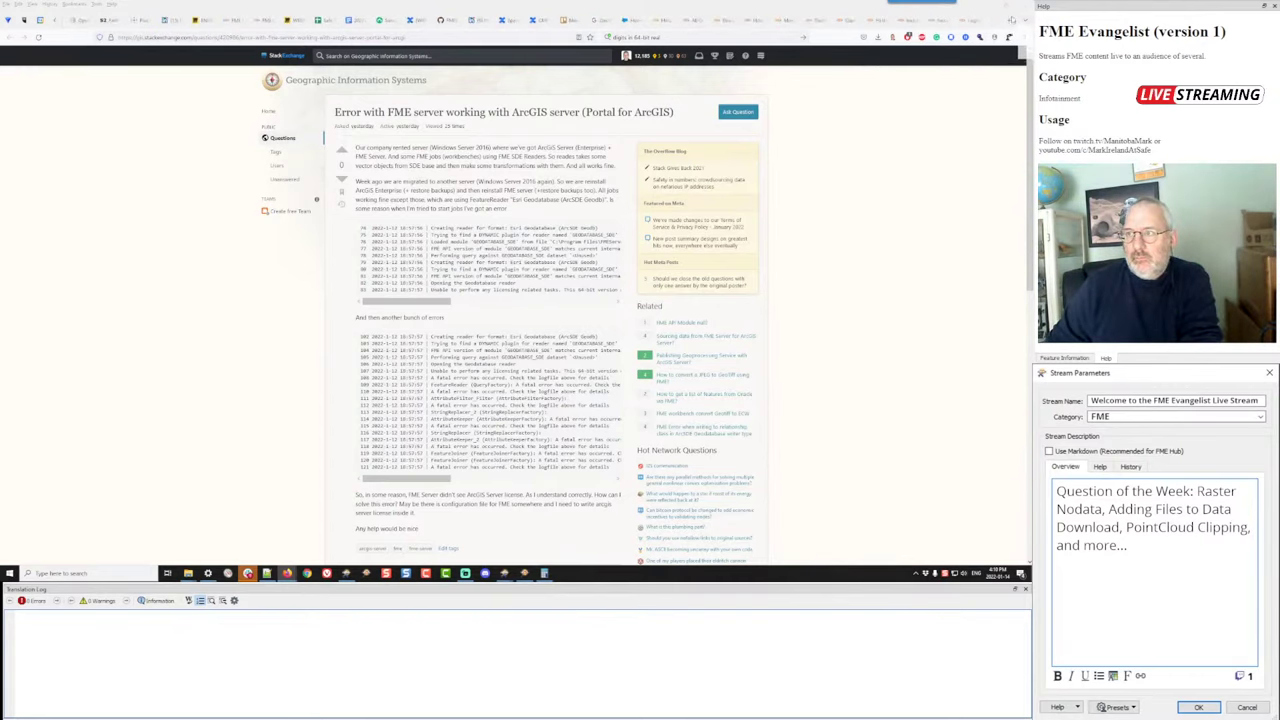
click(975, 21)
click(980, 21)
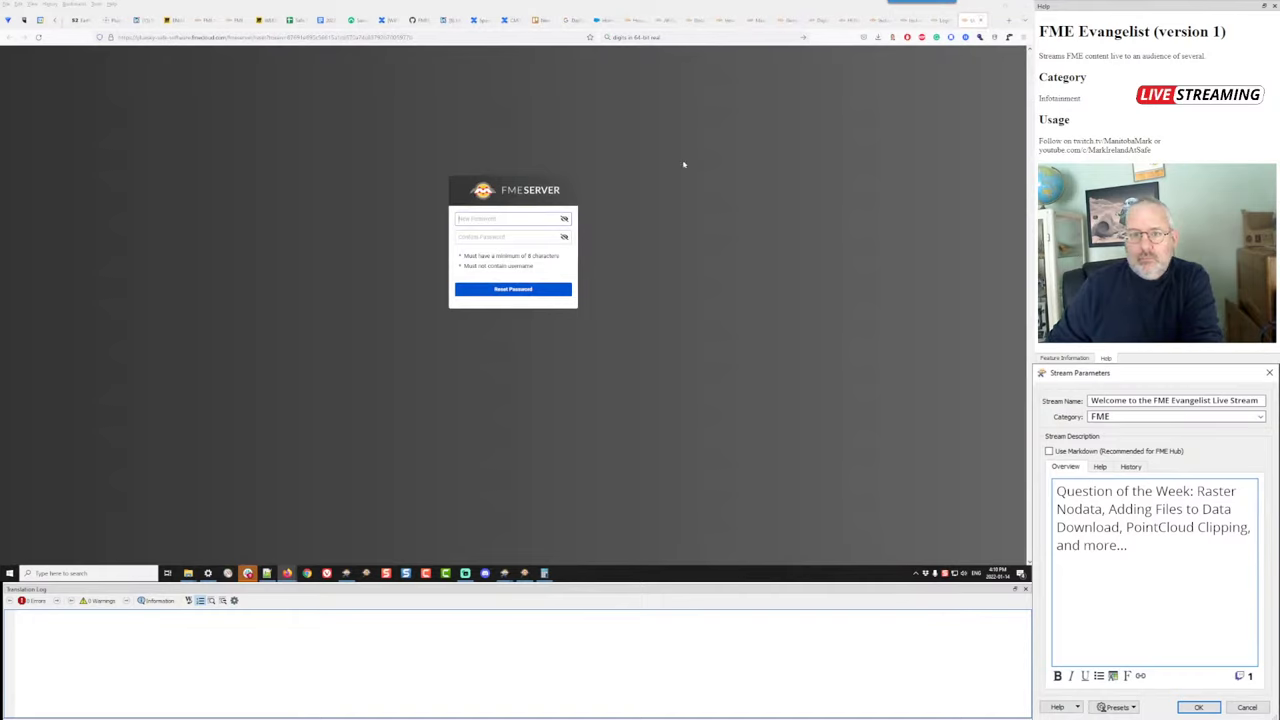
Enter and confirm a new account password, then submit the reset
click(497, 218)
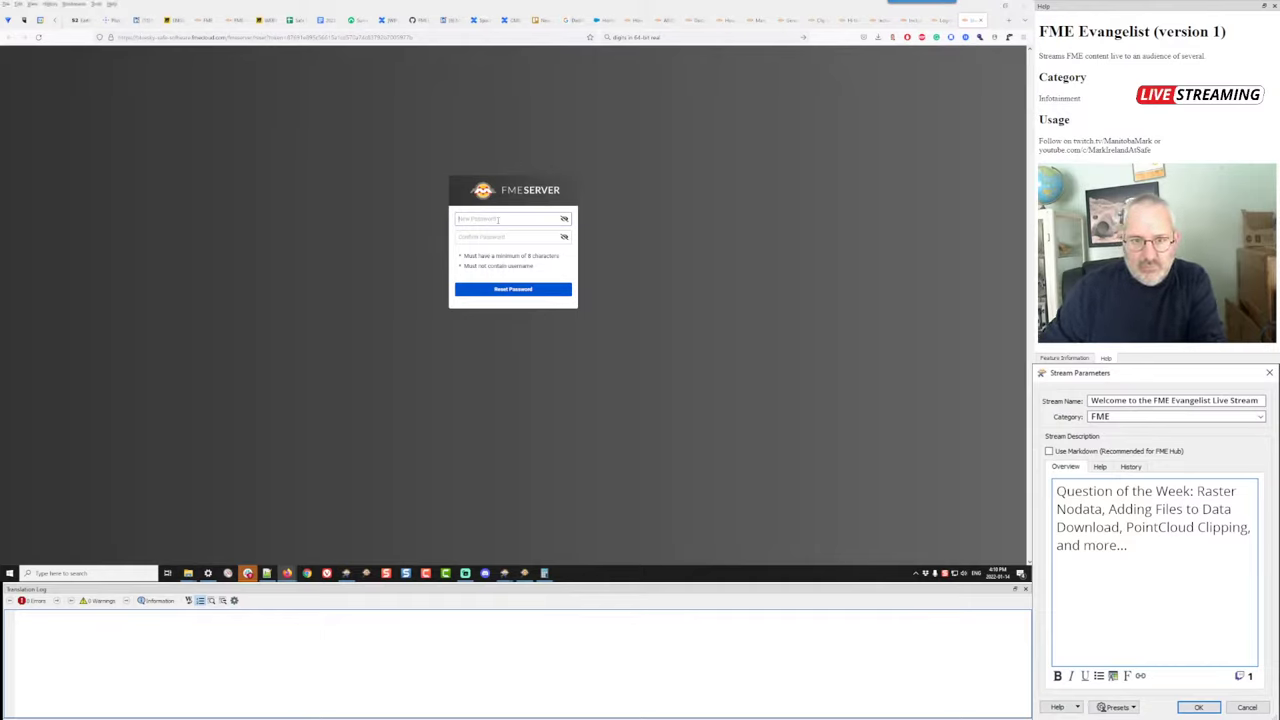
text(••••••••)
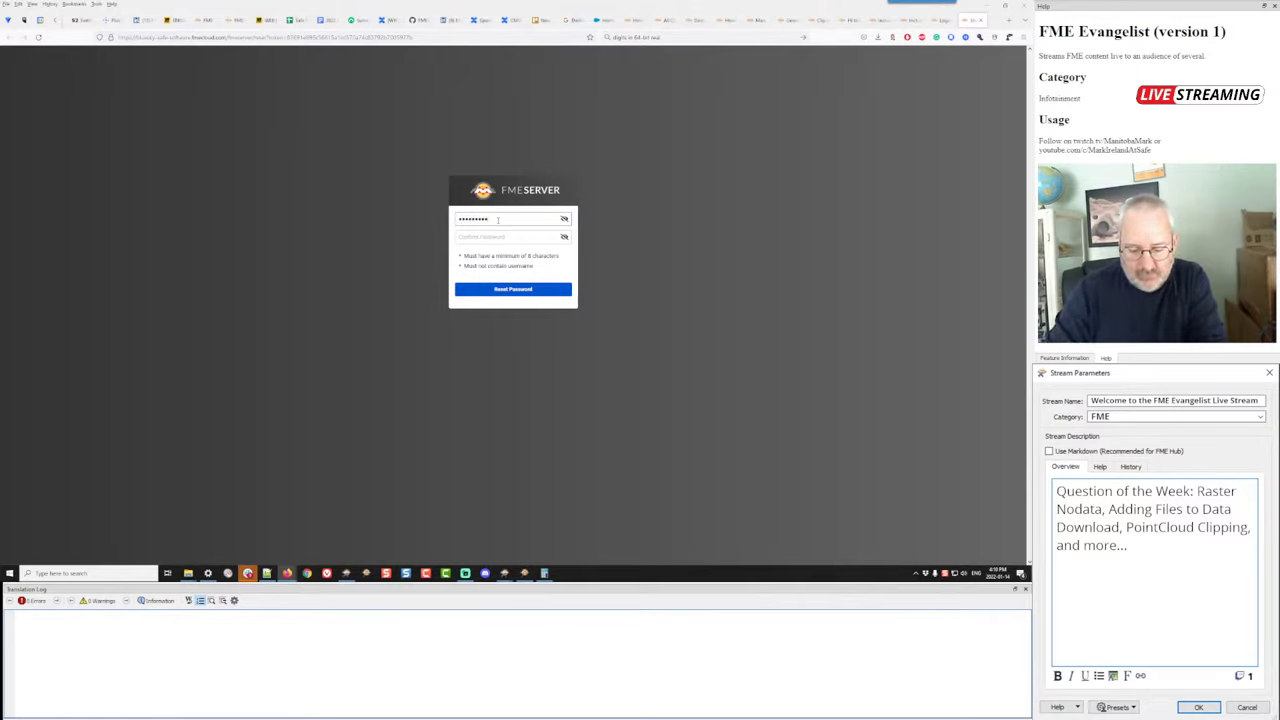
text(••••)
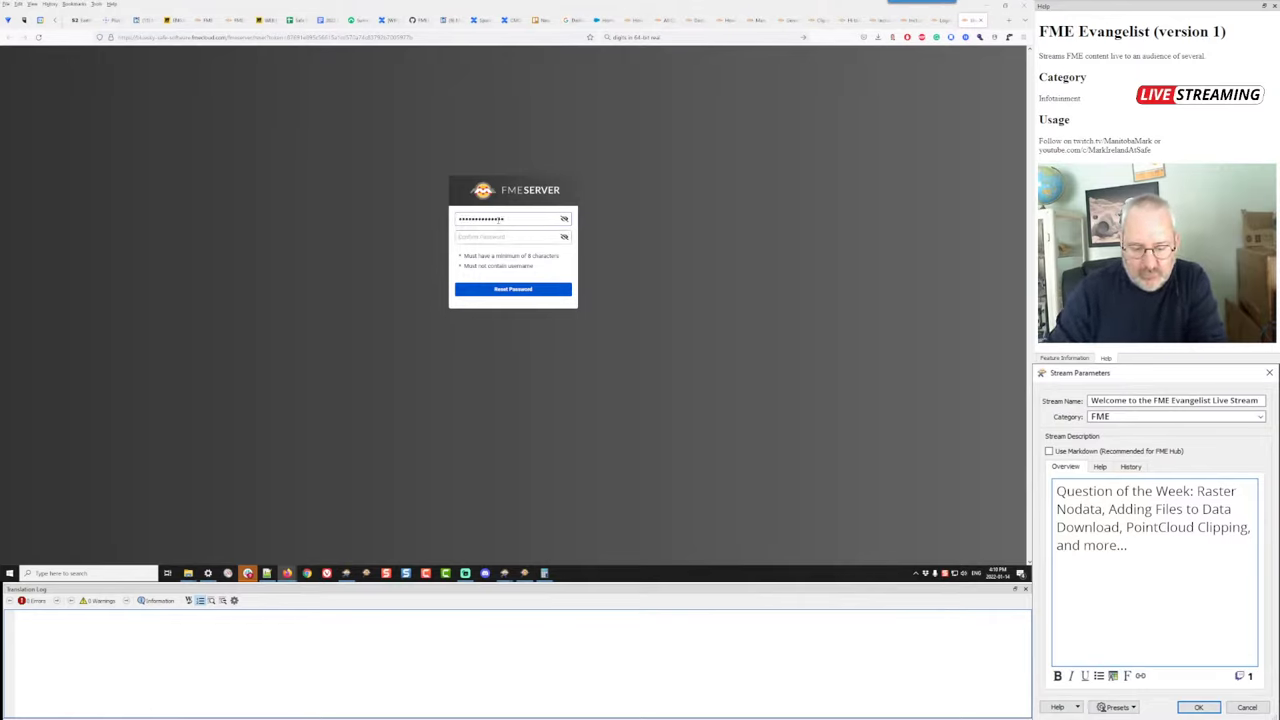
key(Tab)
text(••••••••)
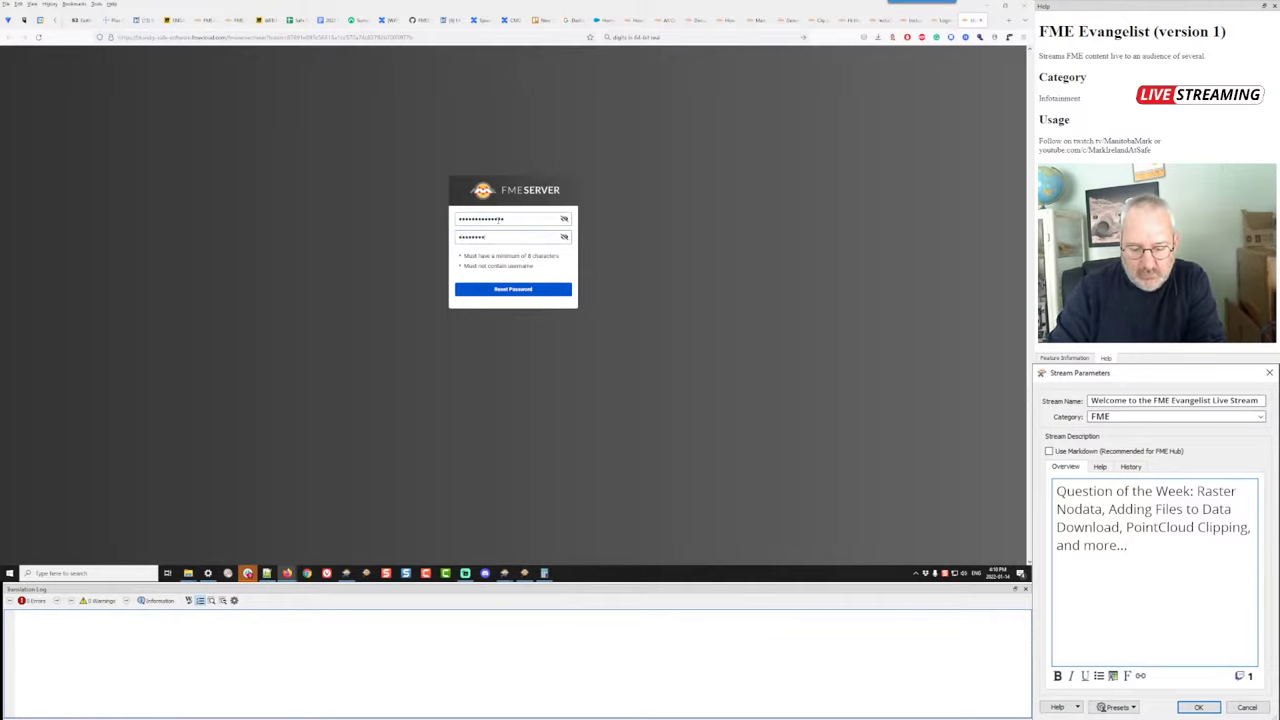
text(•••)
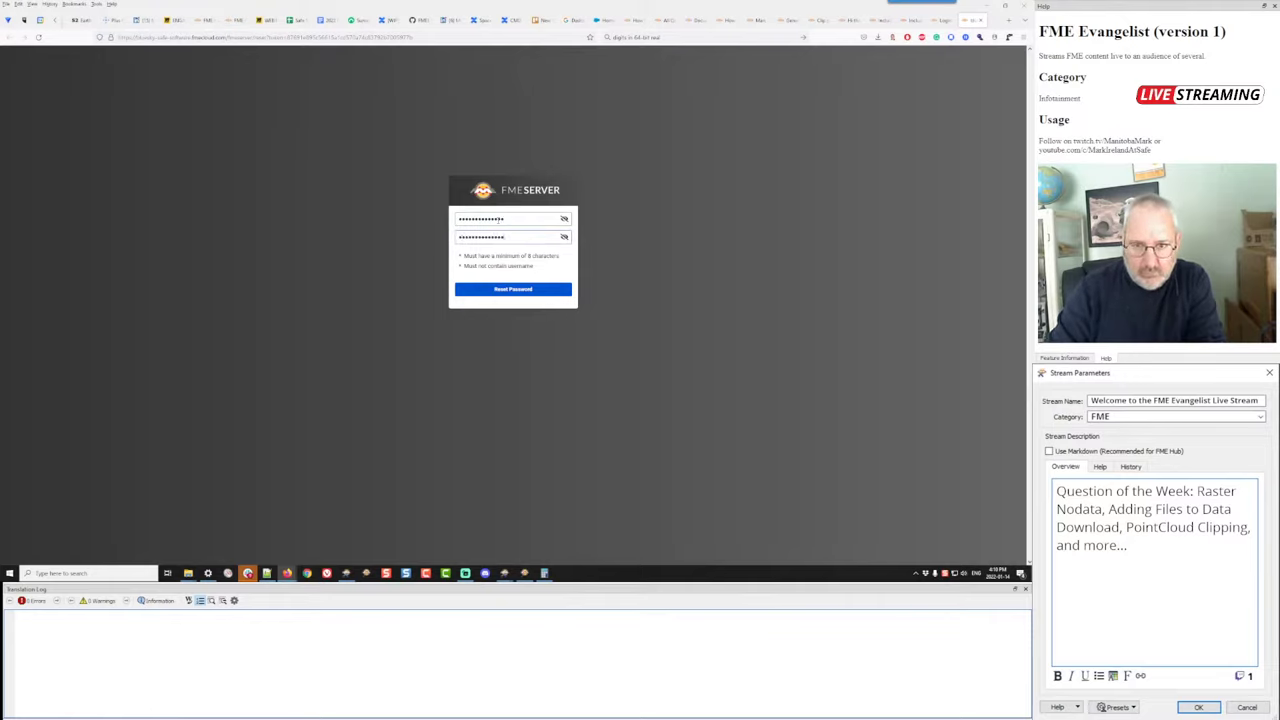
click(511, 290)
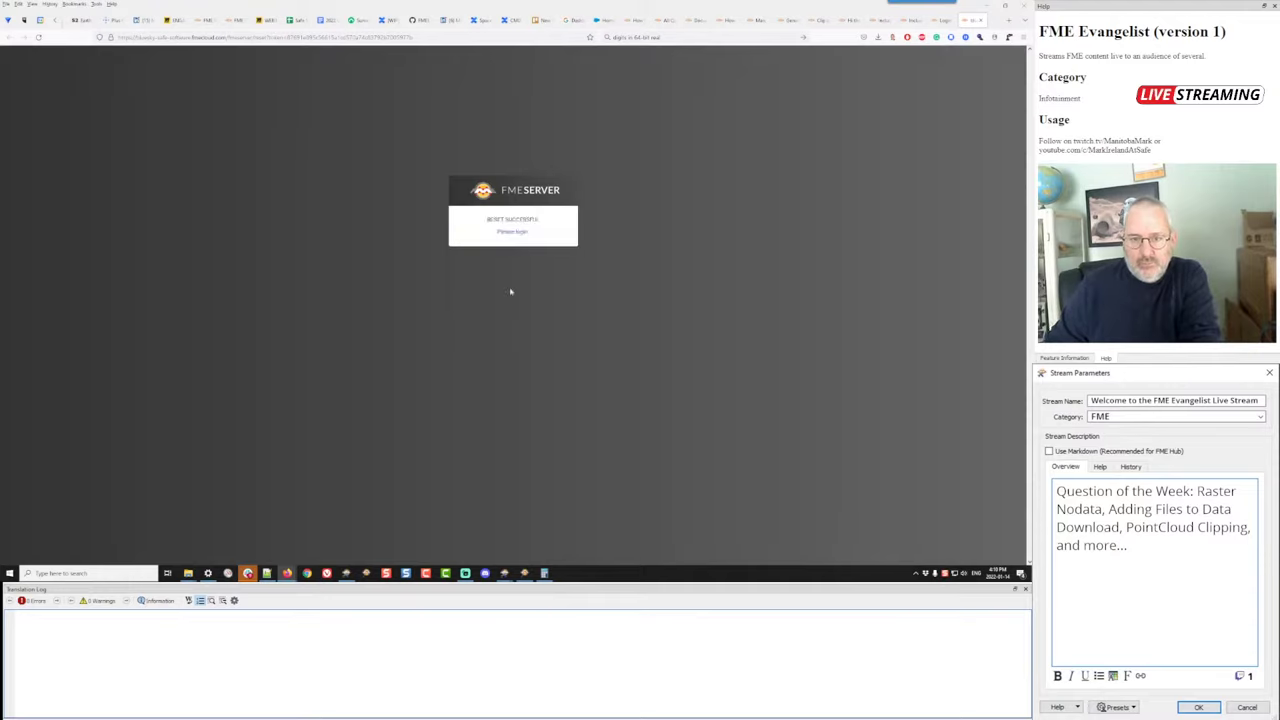
Log in to FME Server with the account username and new password
click(513, 232)
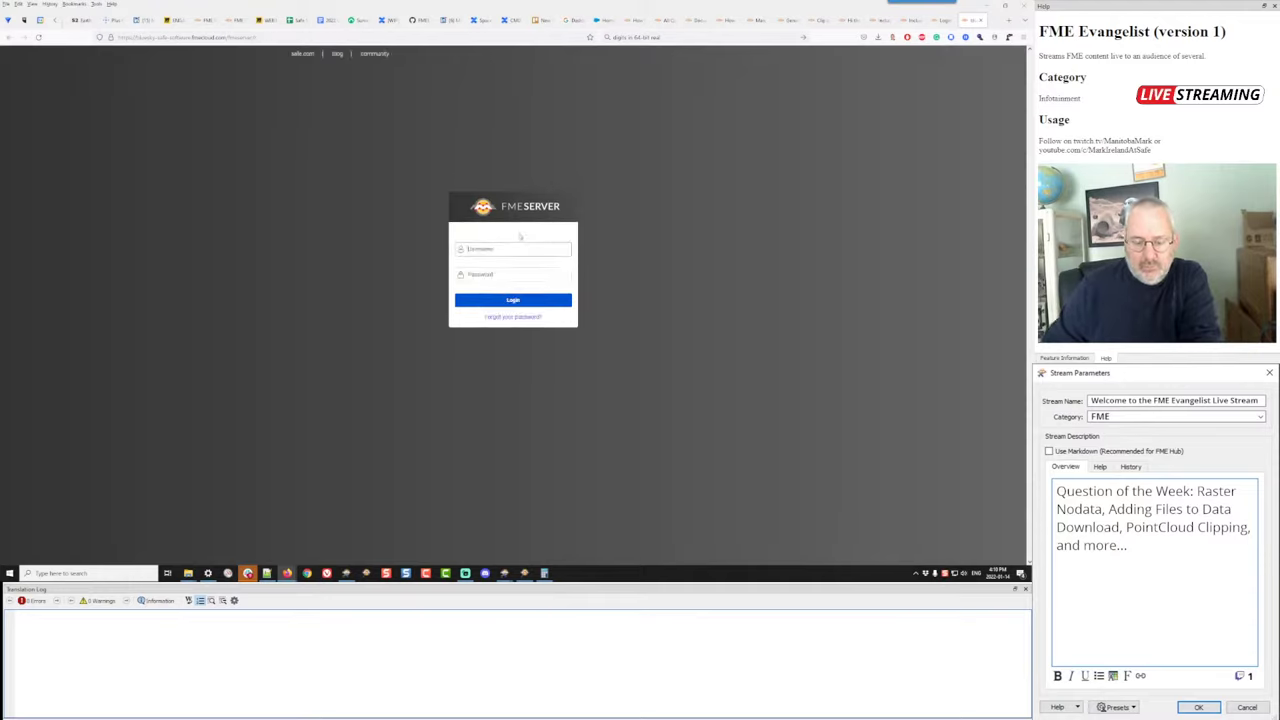
text(fme)
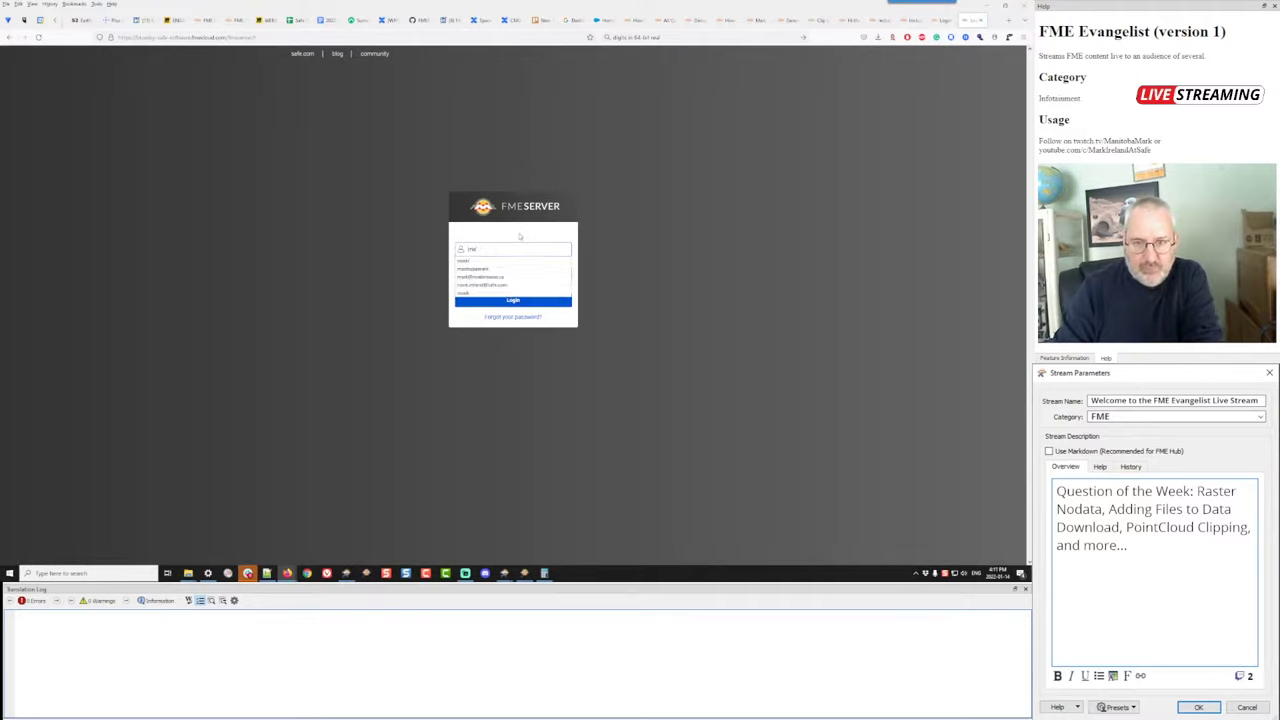
text(kd)
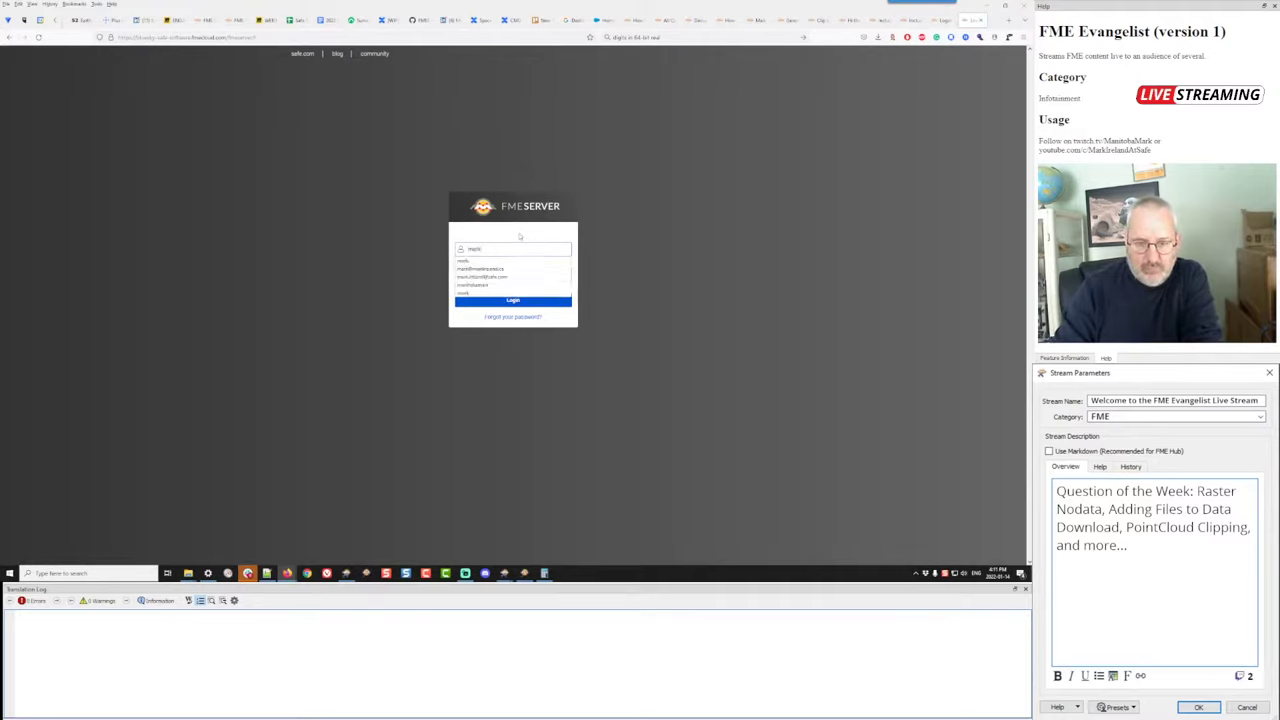
key(Tab)
text(••)
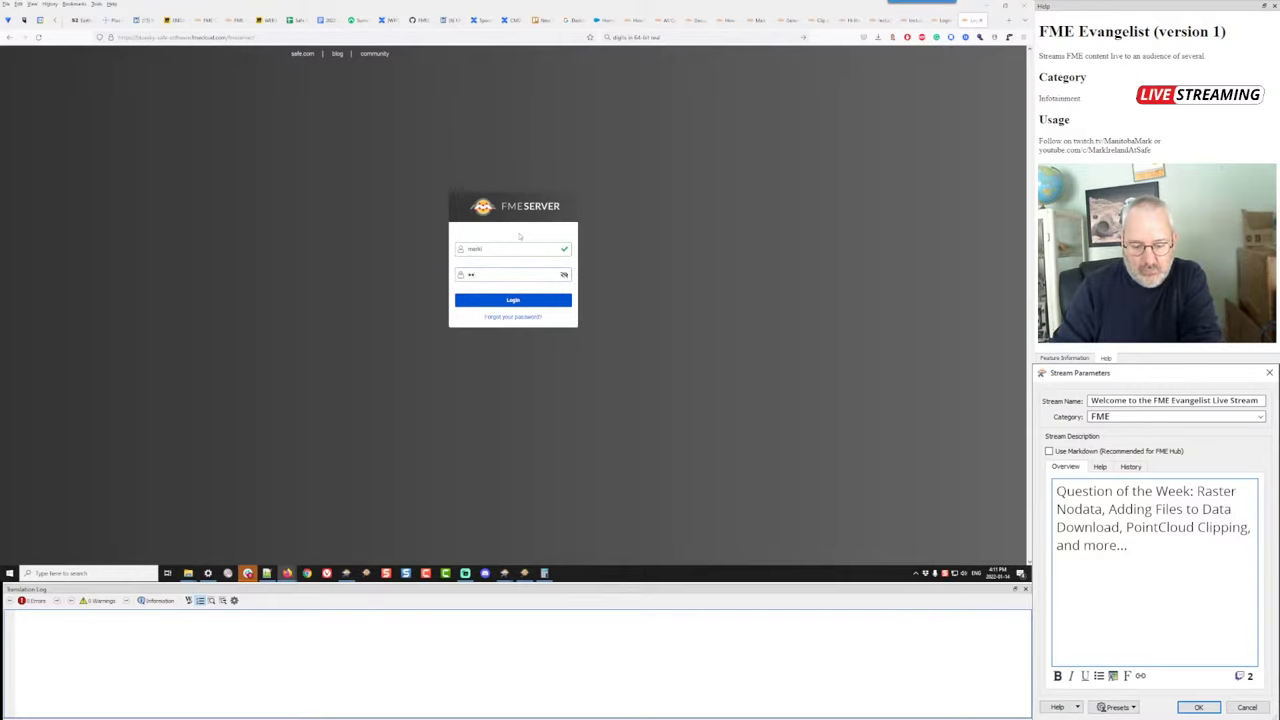
text(•••)
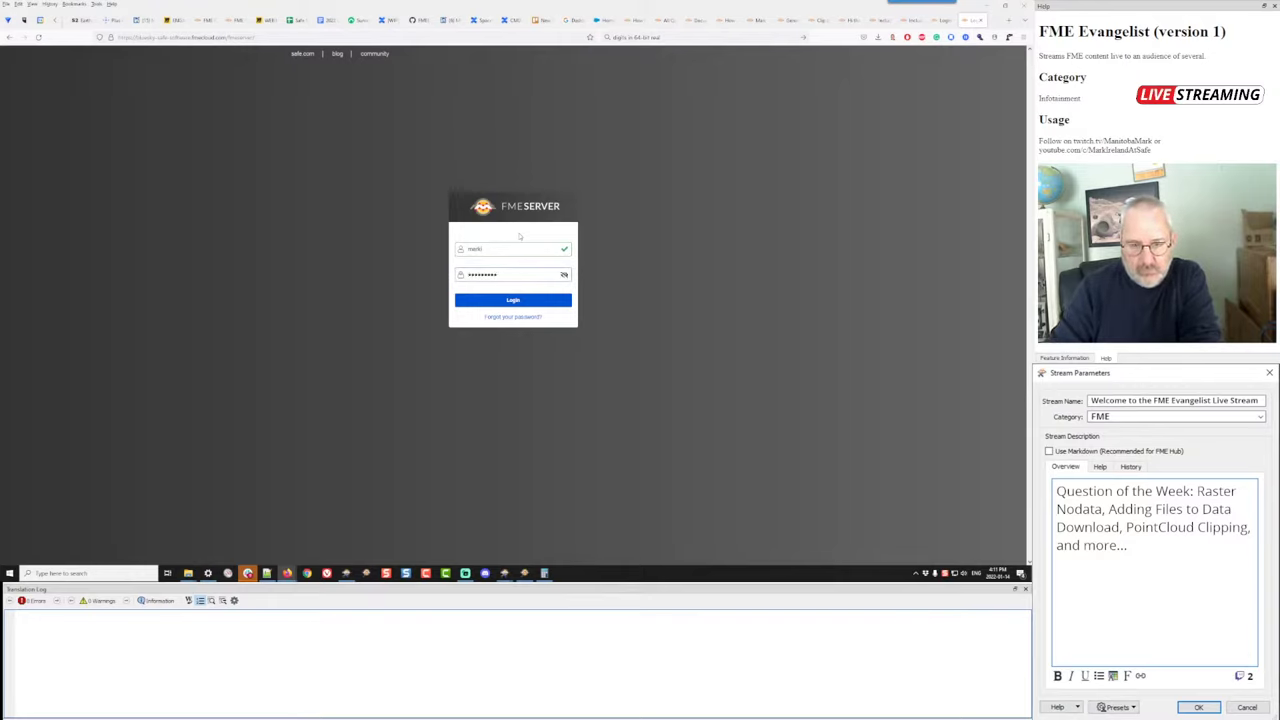
text(•)
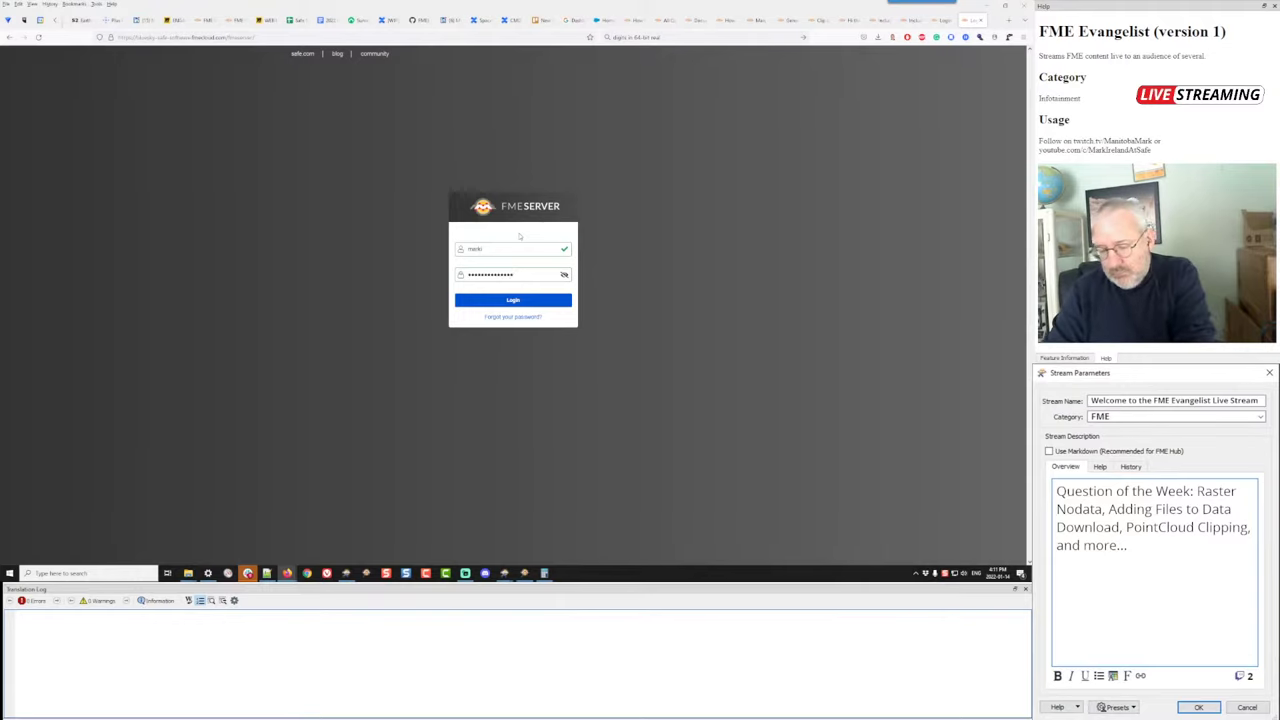
key(Return)
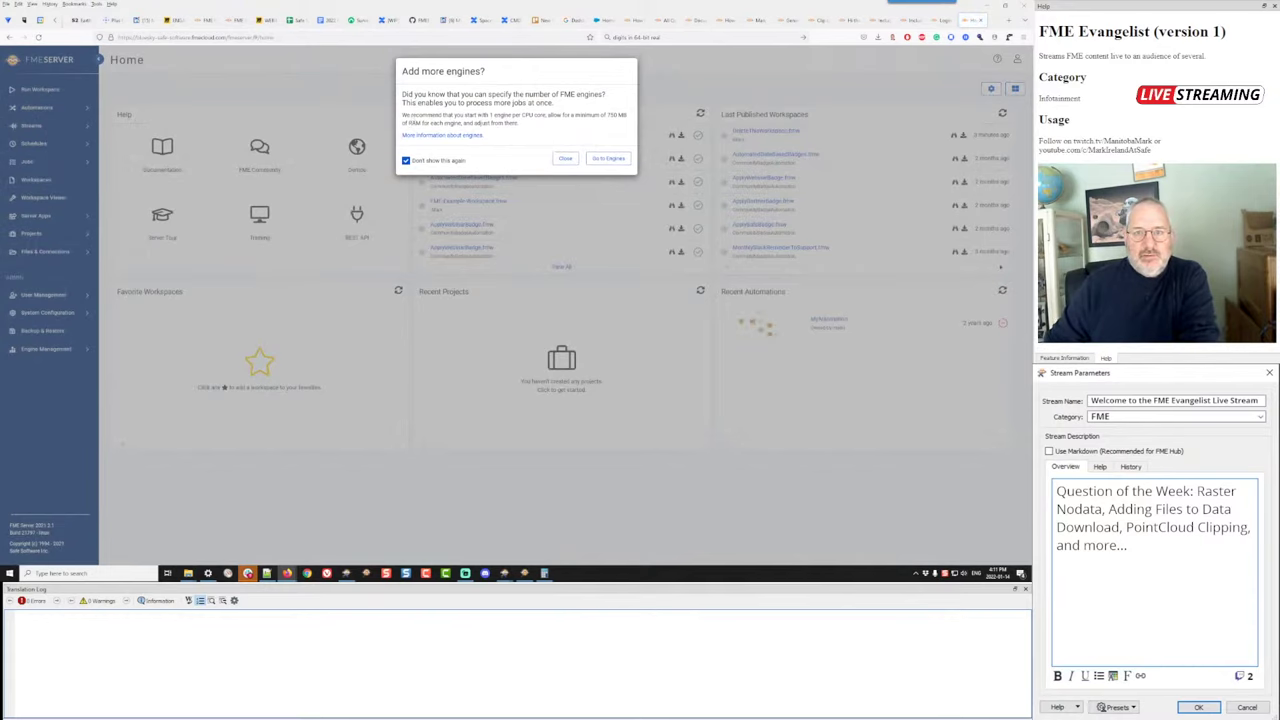
Dismiss the engines prompt and run DeleteThisWorkspace.fmw from Last Published Workspaces, then check downloads
click(565, 160)
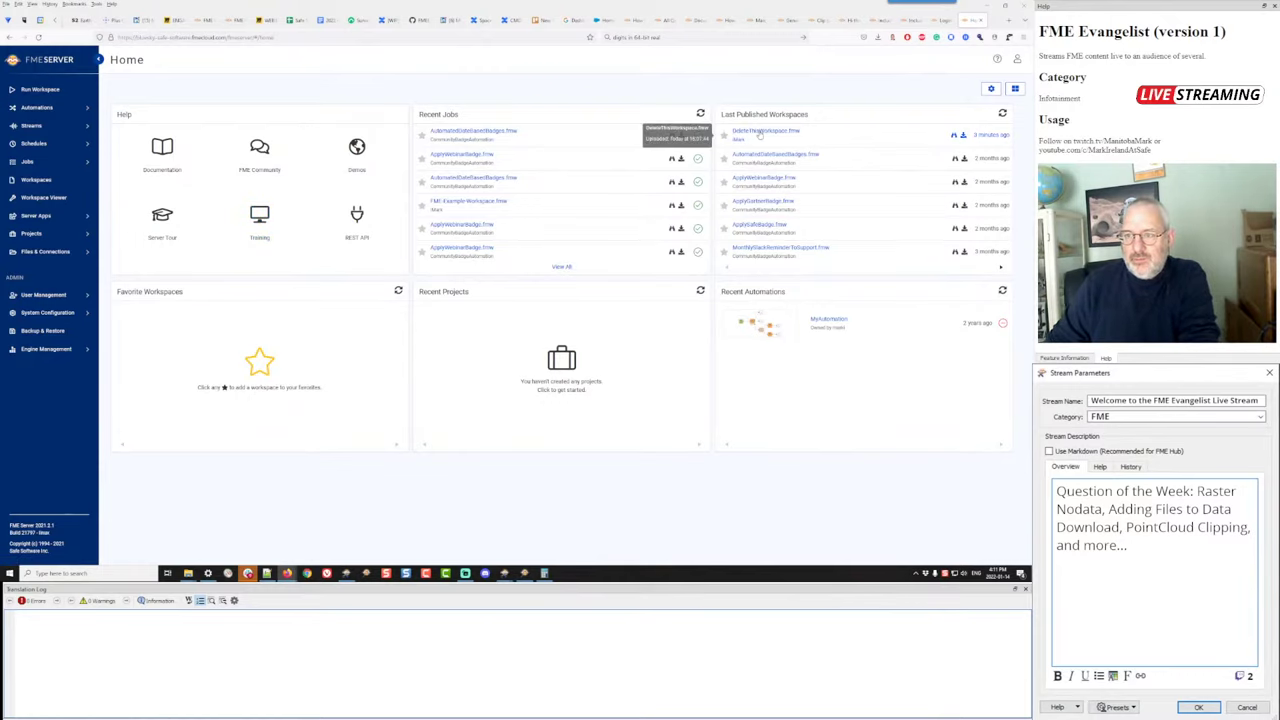
click(759, 134)
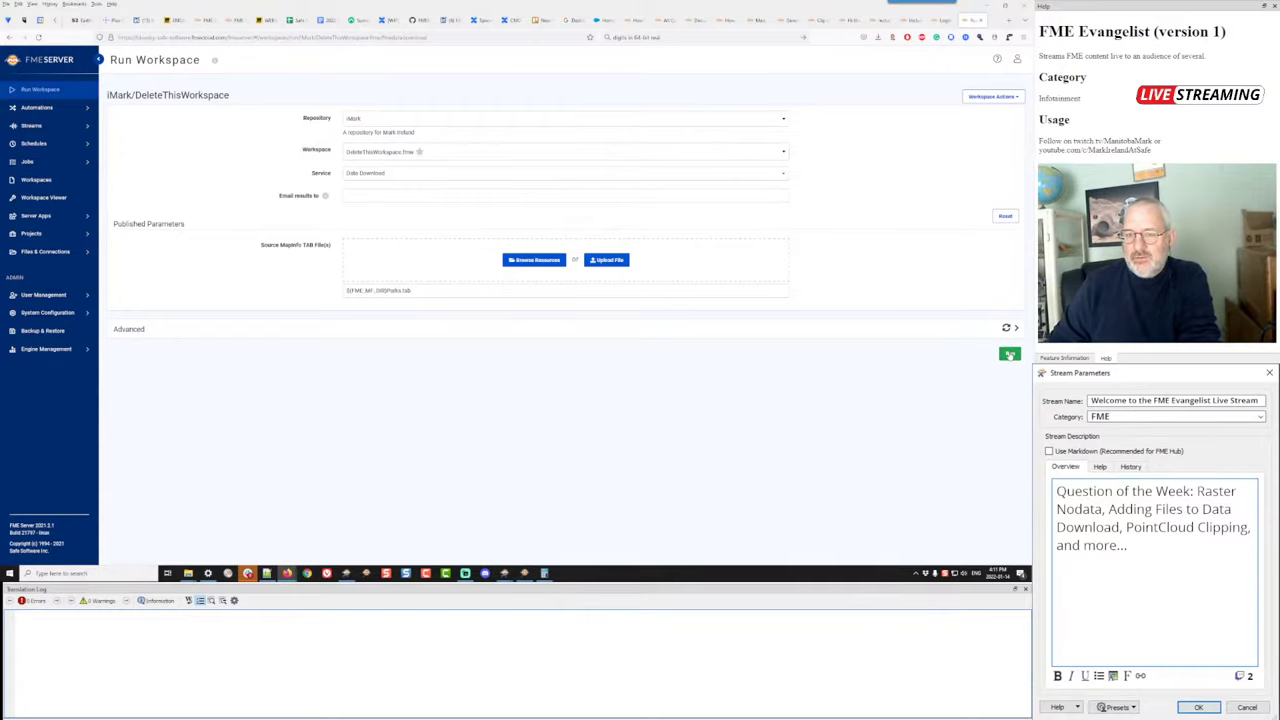
click(1010, 355)
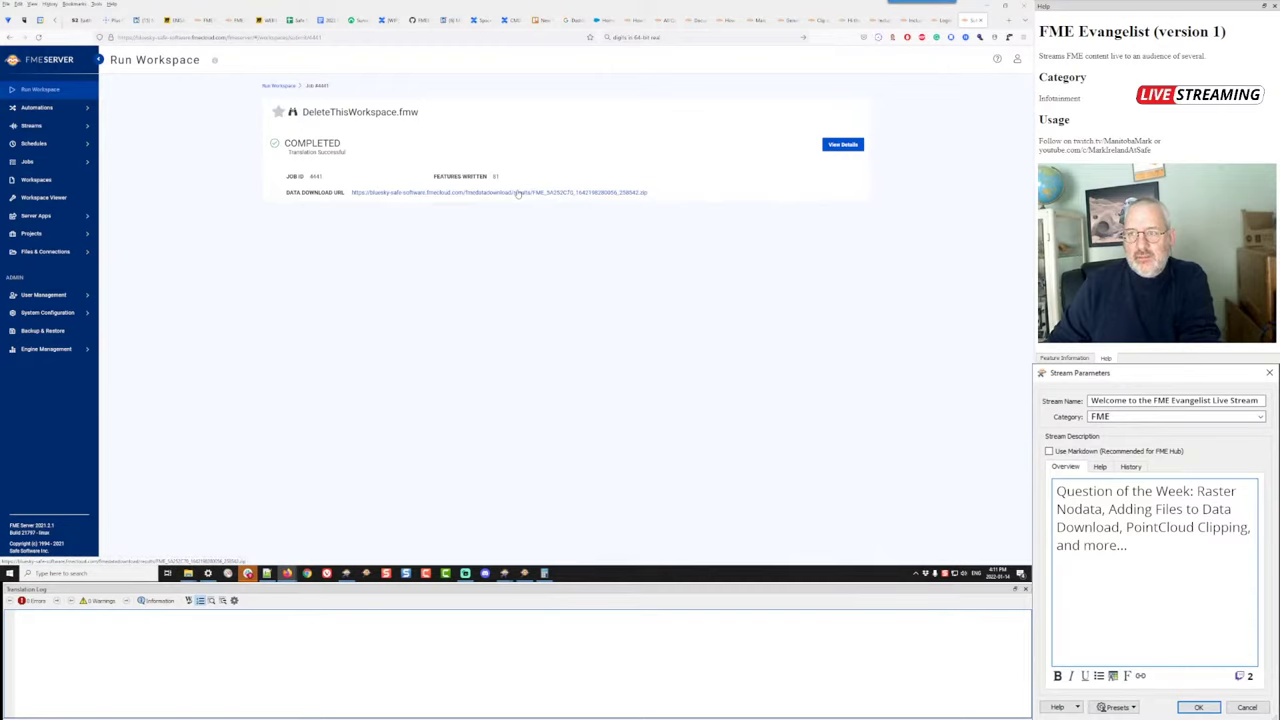
click(877, 38)
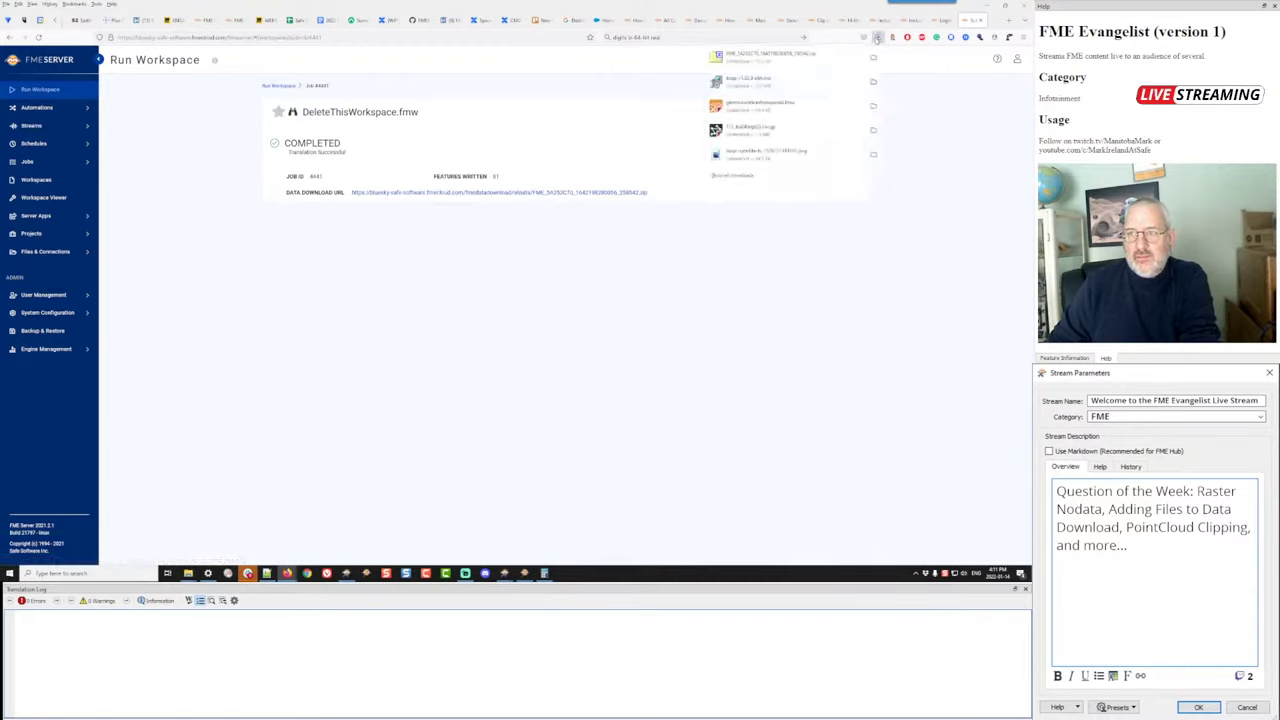
Open the downloaded results zip in 7-Zip past the security warning, check its two files, then close everything
click(873, 58)
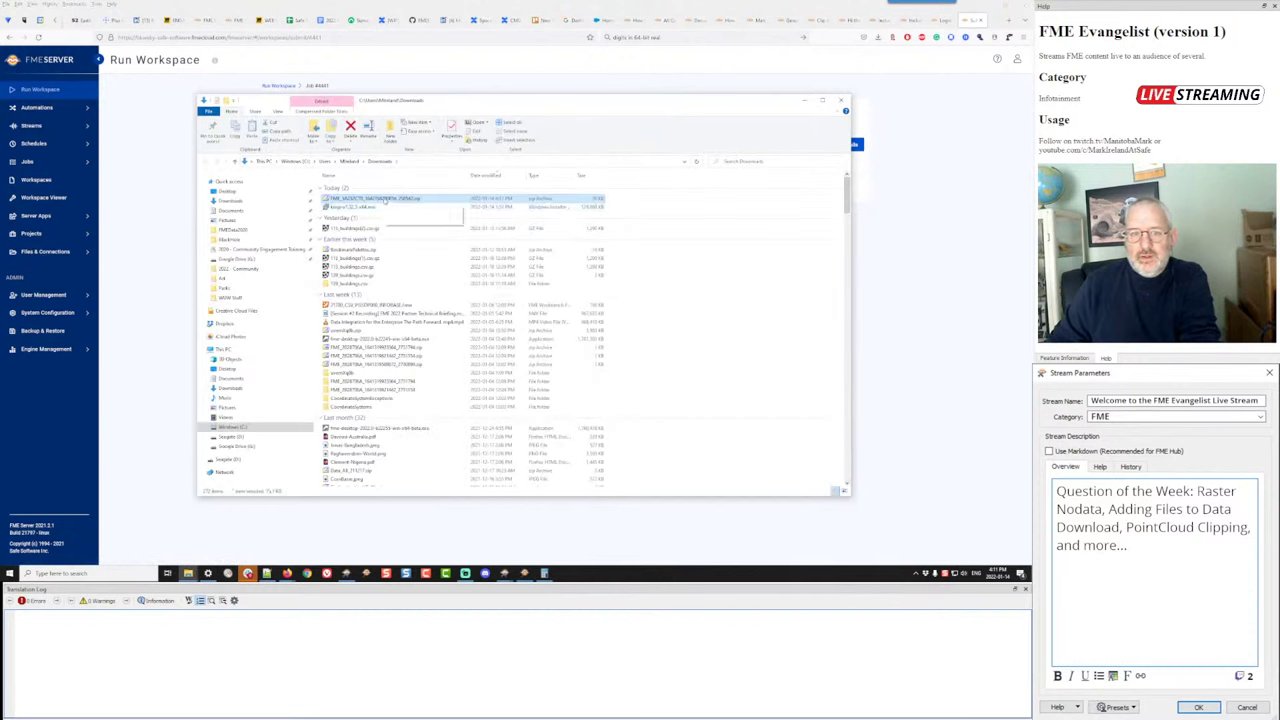
double_click(386, 199)
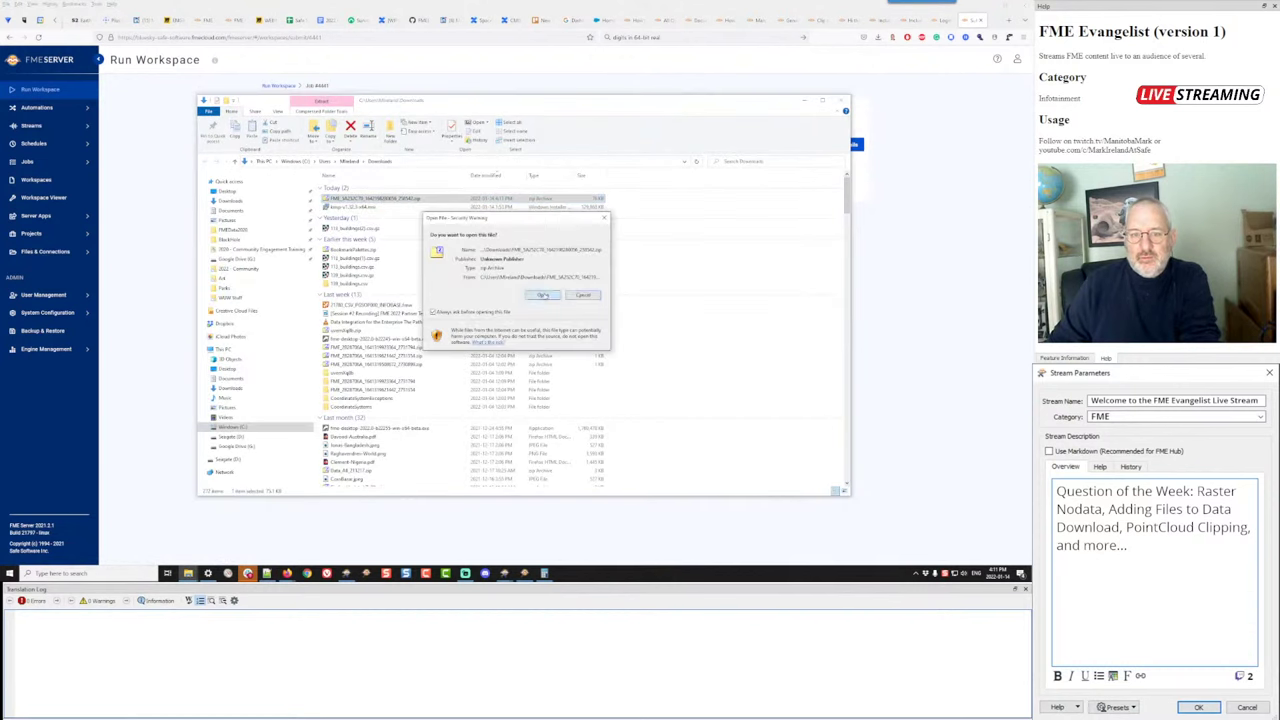
click(542, 295)
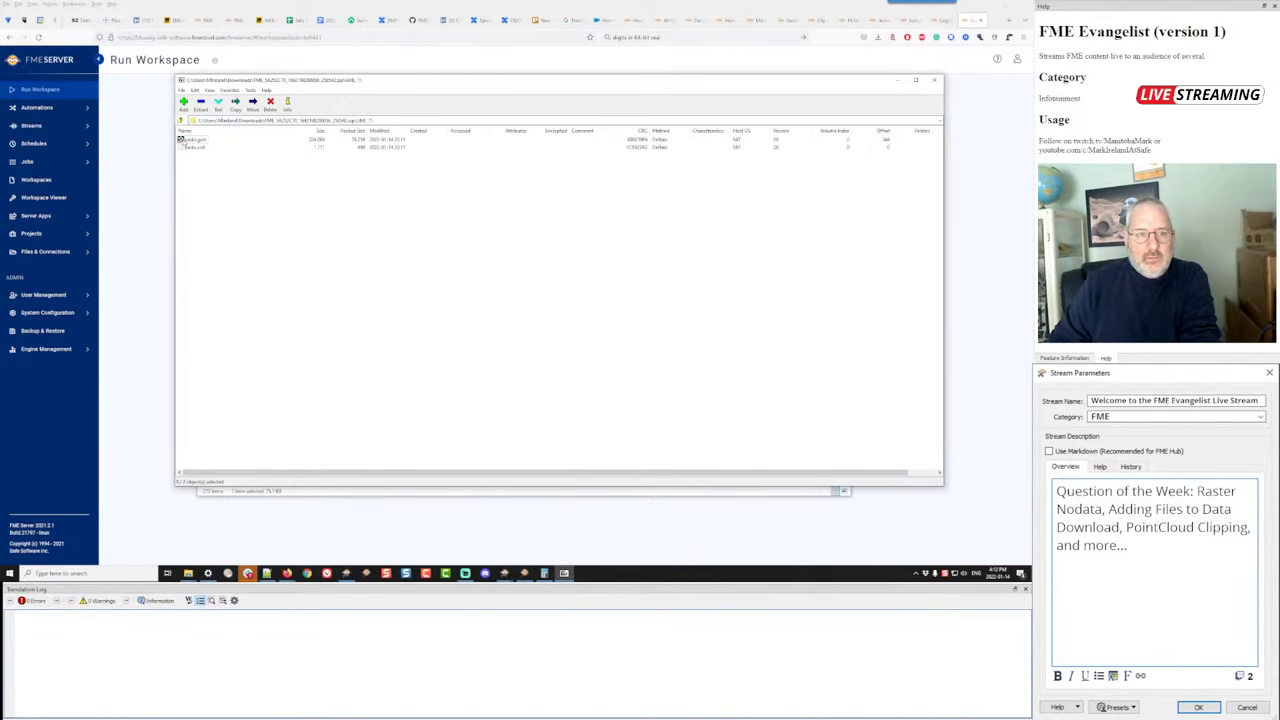
click(934, 79)
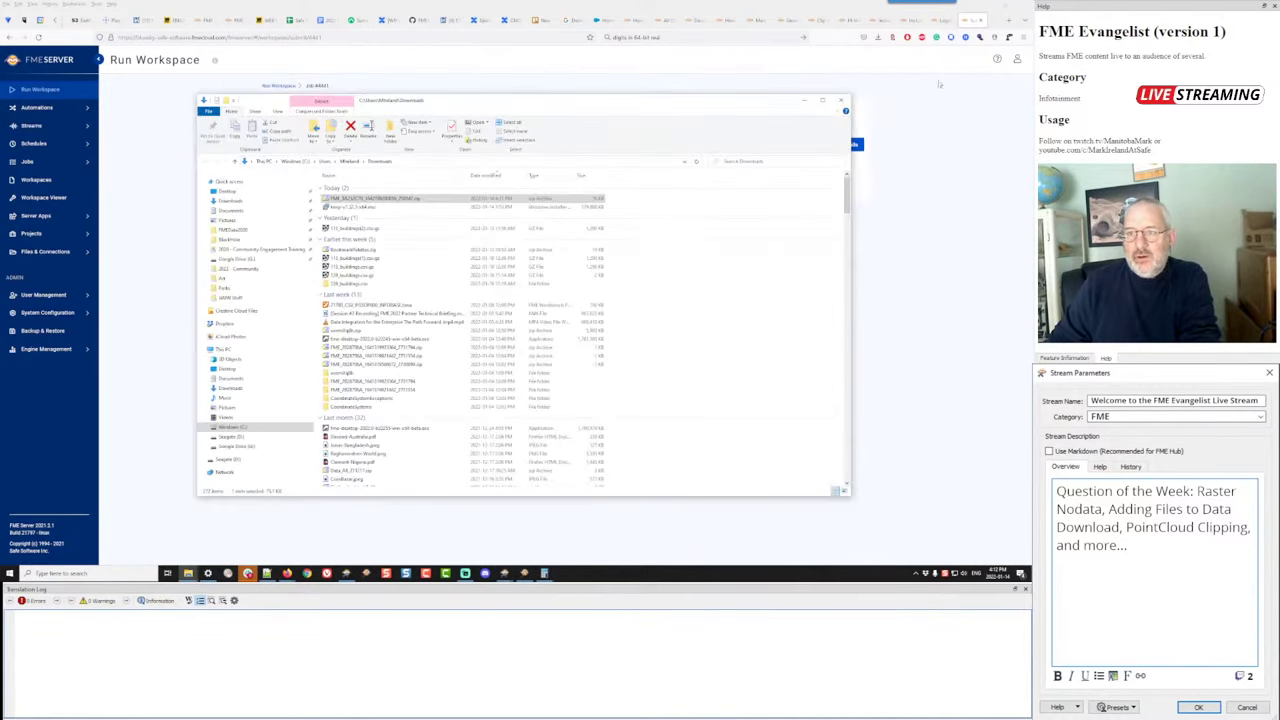
click(842, 99)
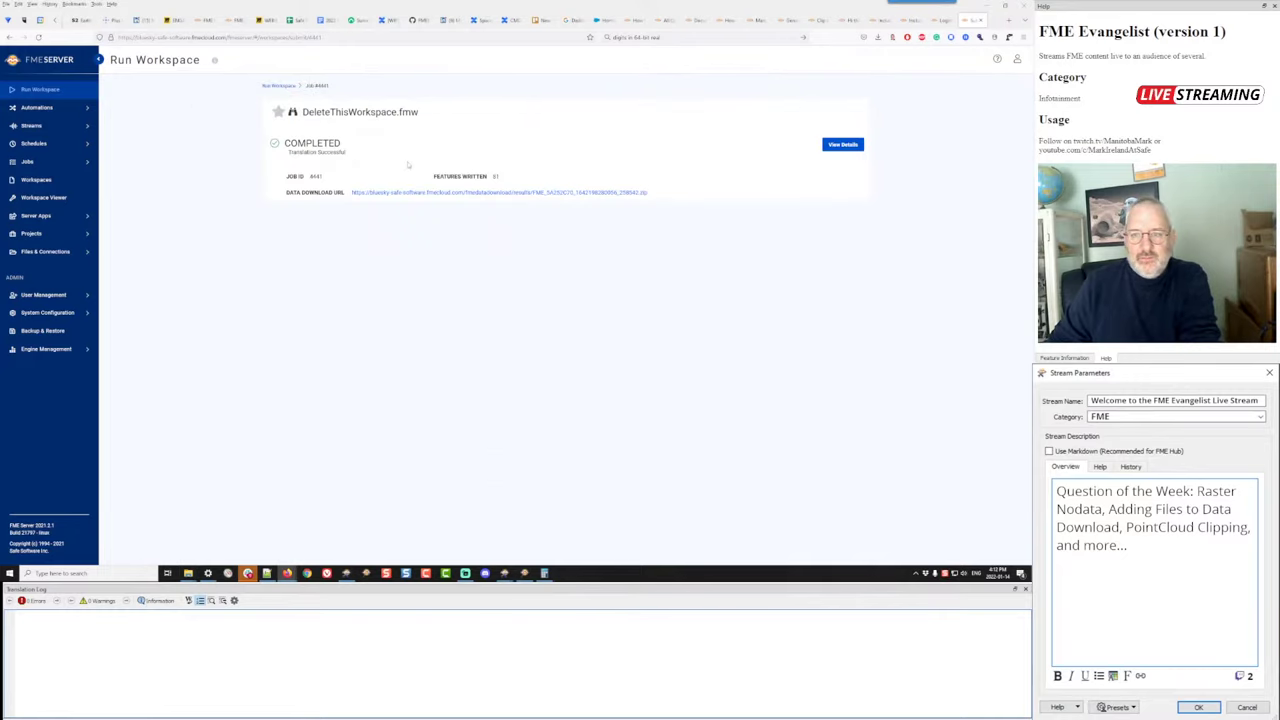
View the completed DeleteThisWorkspace.fmw job's details and scroll through its translation log
click(842, 145)
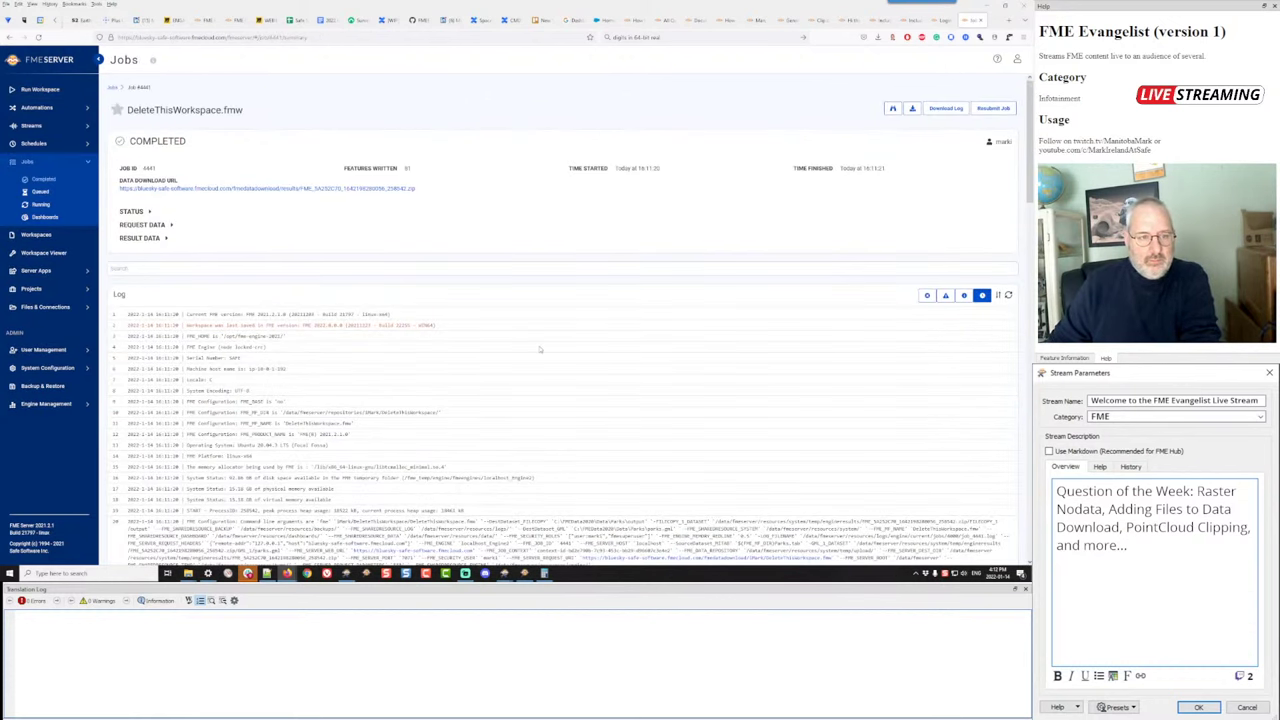
scroll(540, 349, down, 5)
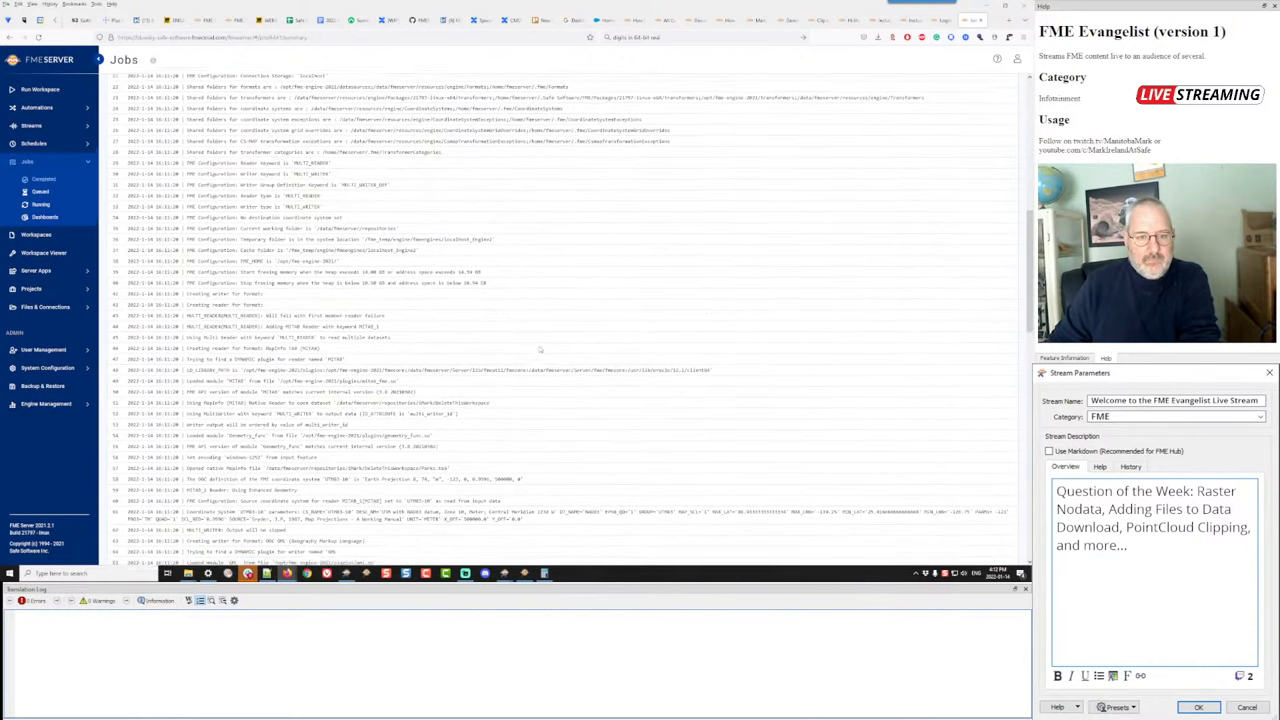
scroll(540, 349, down, 7)
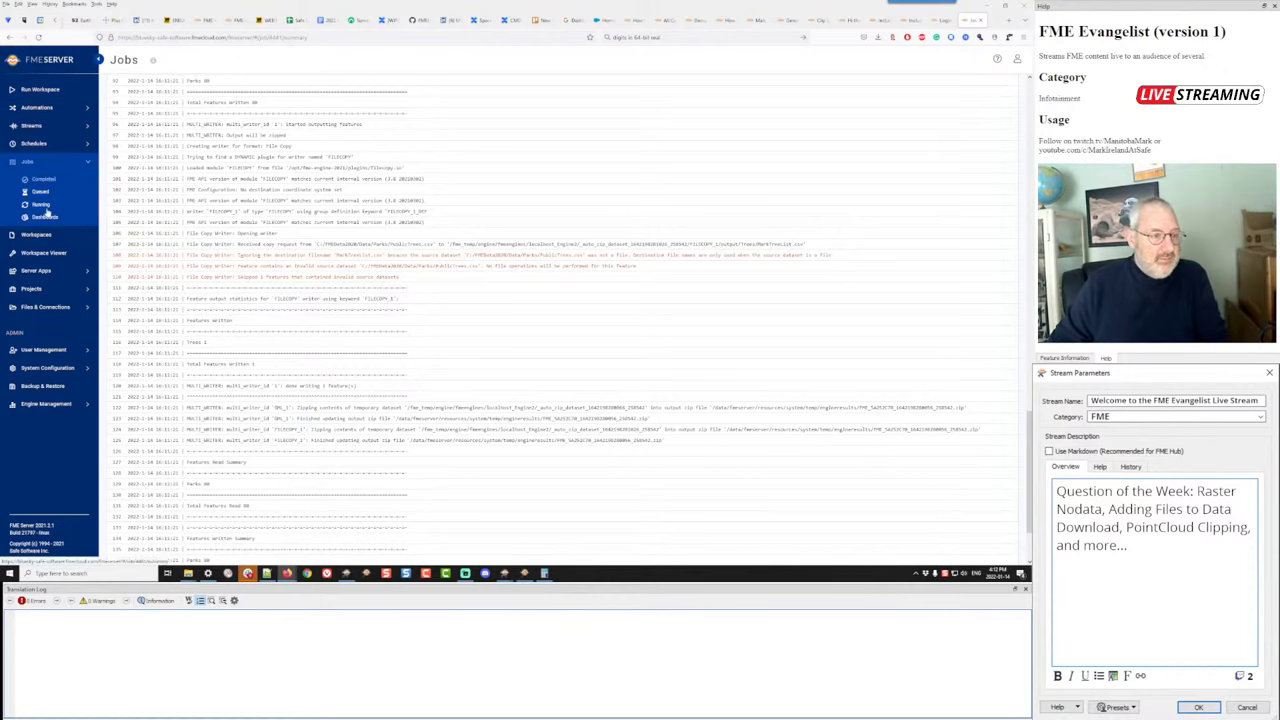
Go to page 2 of the workspace repositories and open the personal repository's 23 workspaces
click(43, 235)
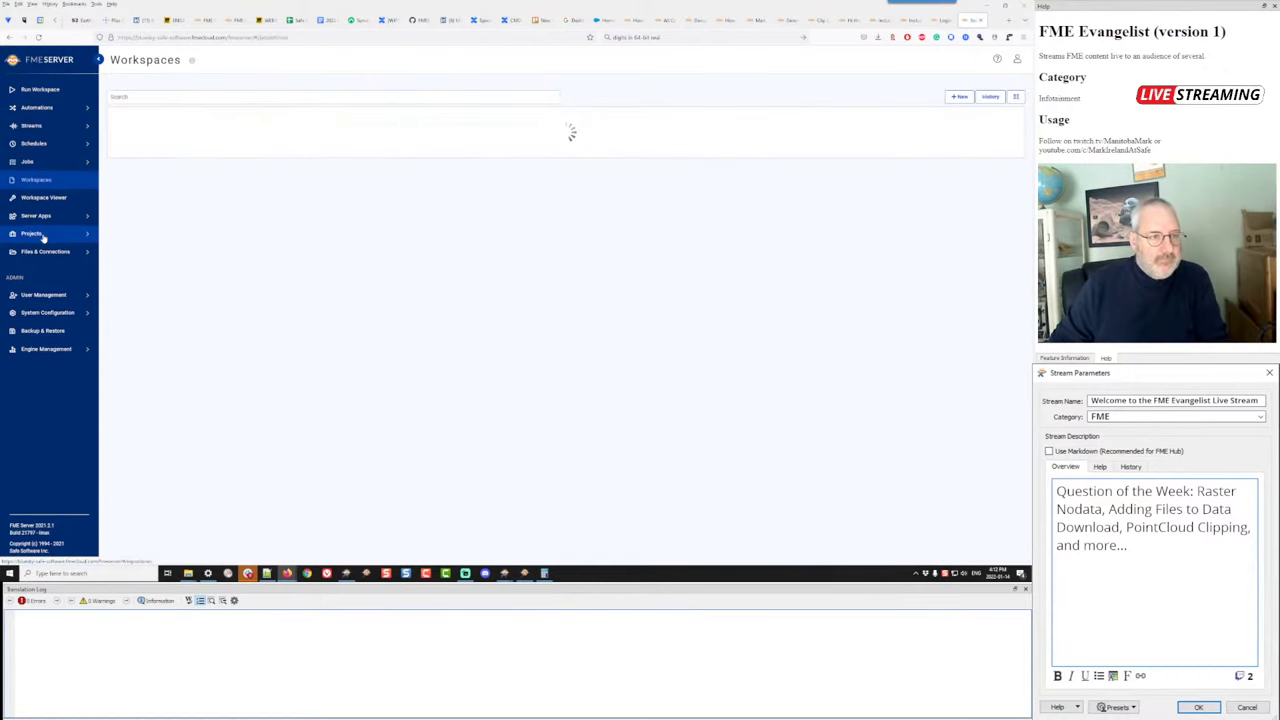
scroll(445, 248, down, 10)
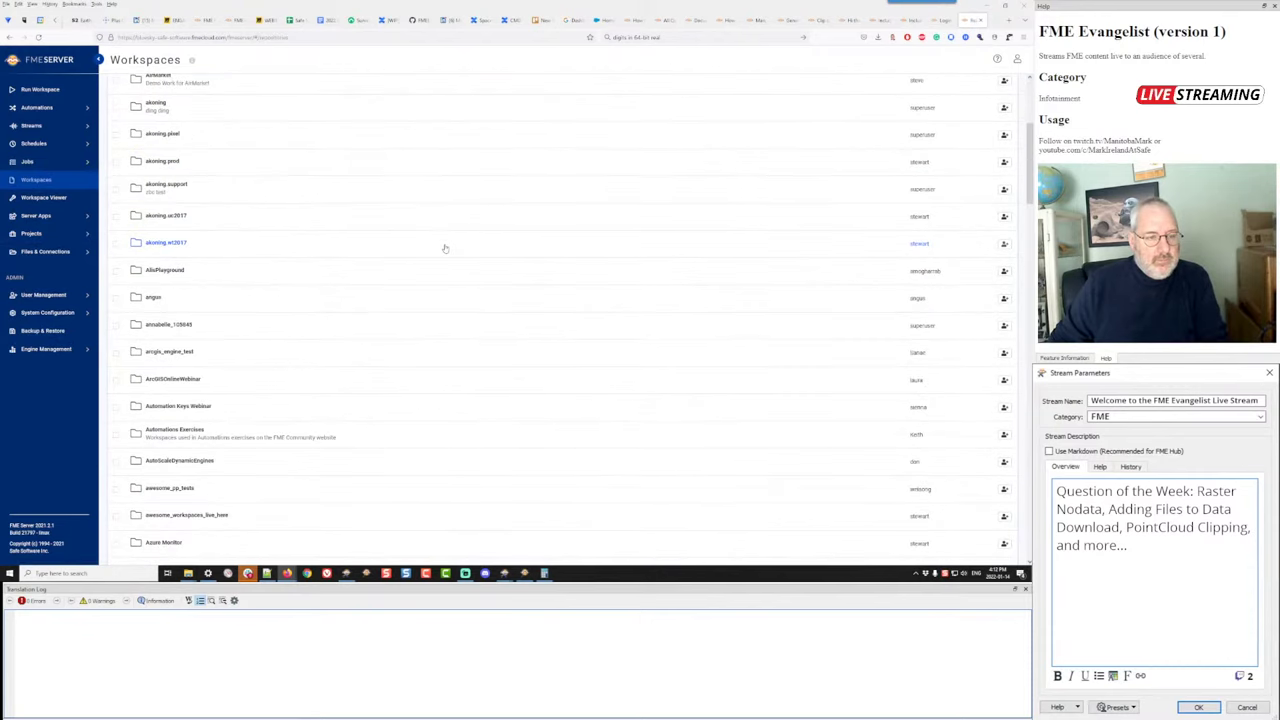
scroll(445, 248, down, 5)
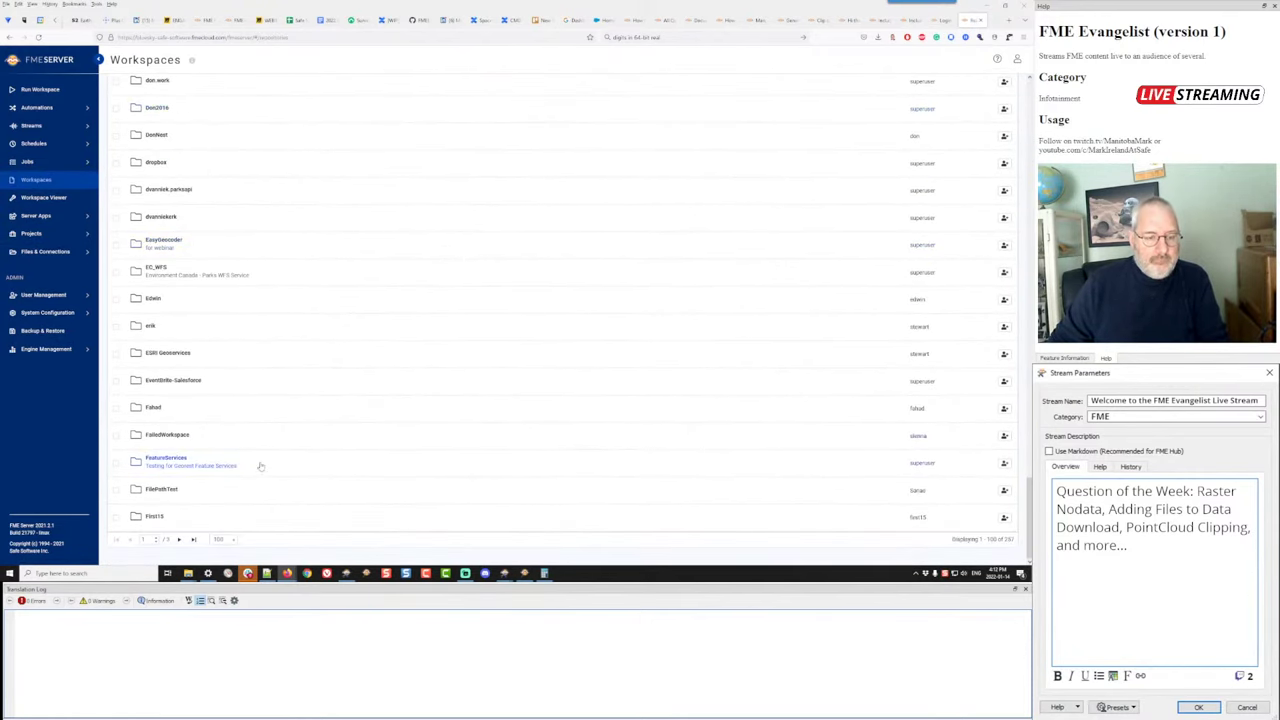
click(179, 540)
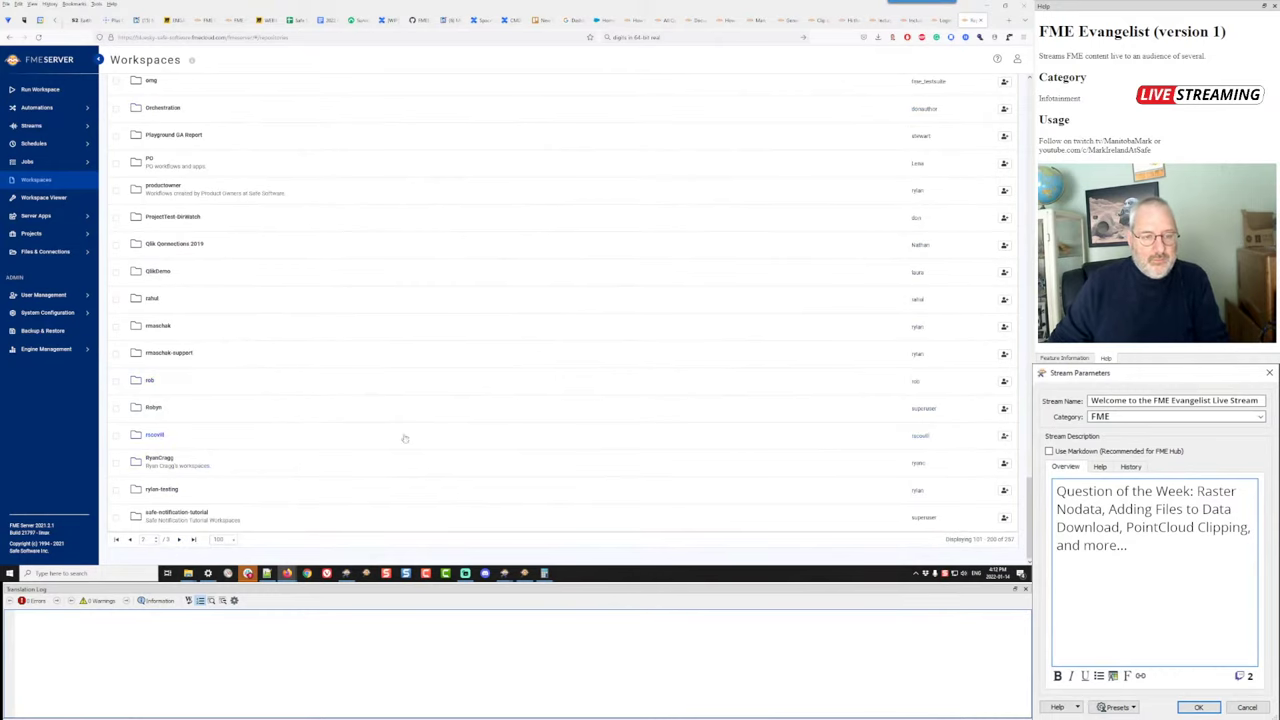
scroll(391, 298, up, 10)
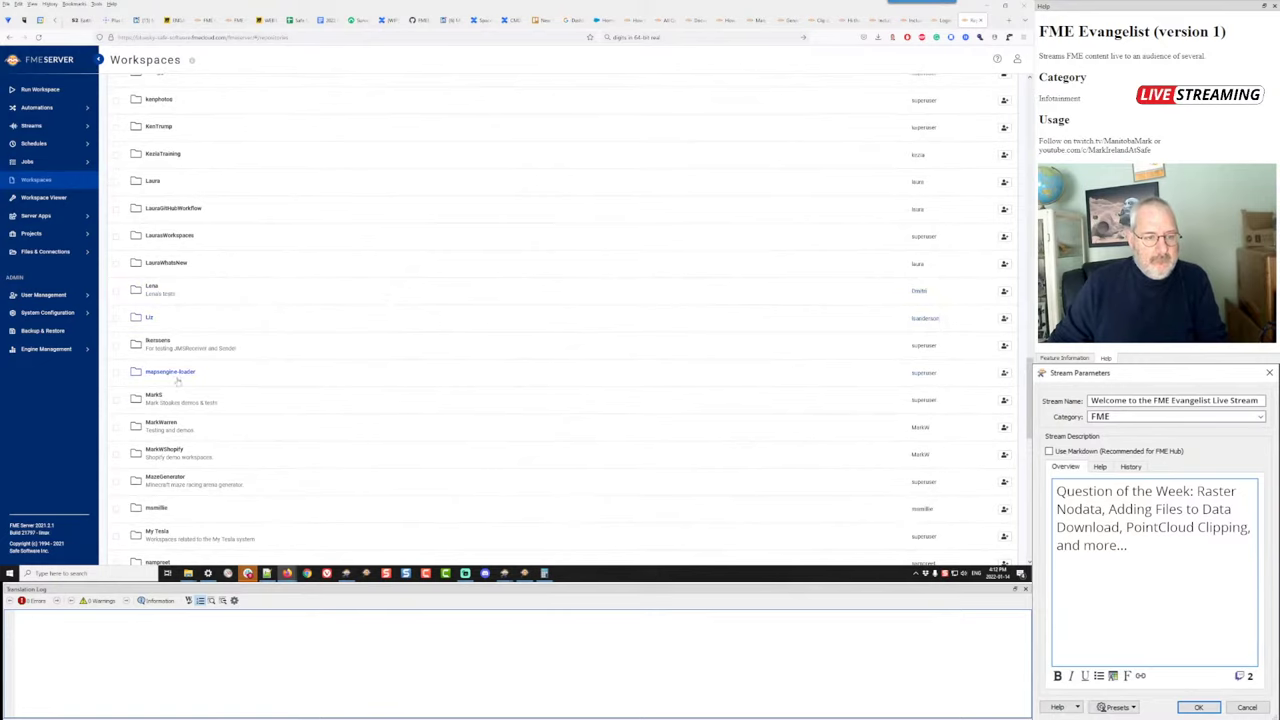
scroll(270, 360, up, 6)
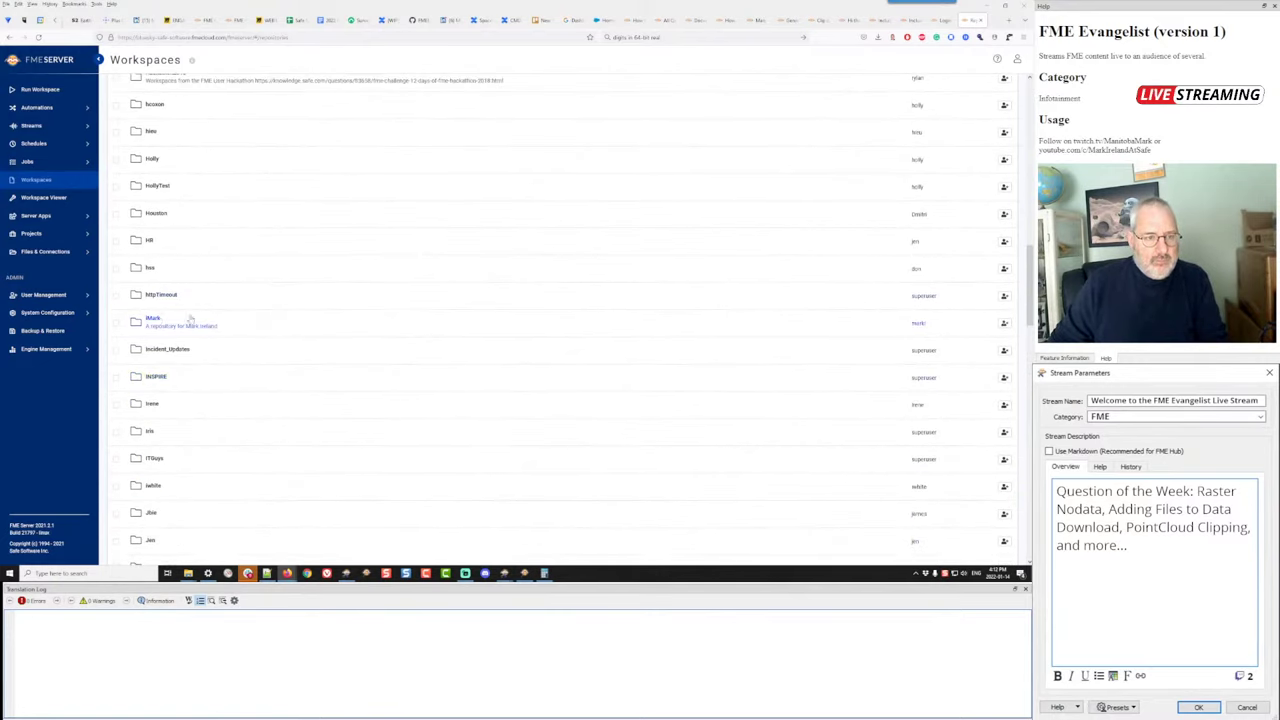
click(150, 319)
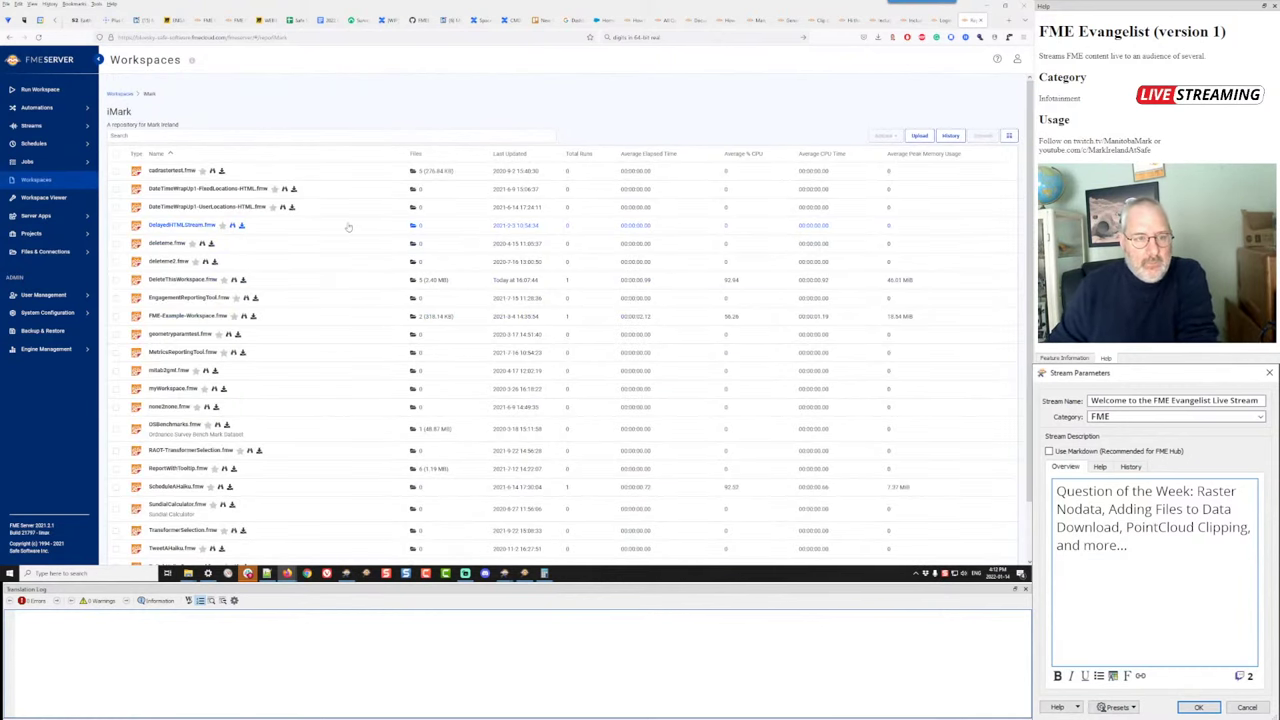
scroll(348, 227, down, 1)
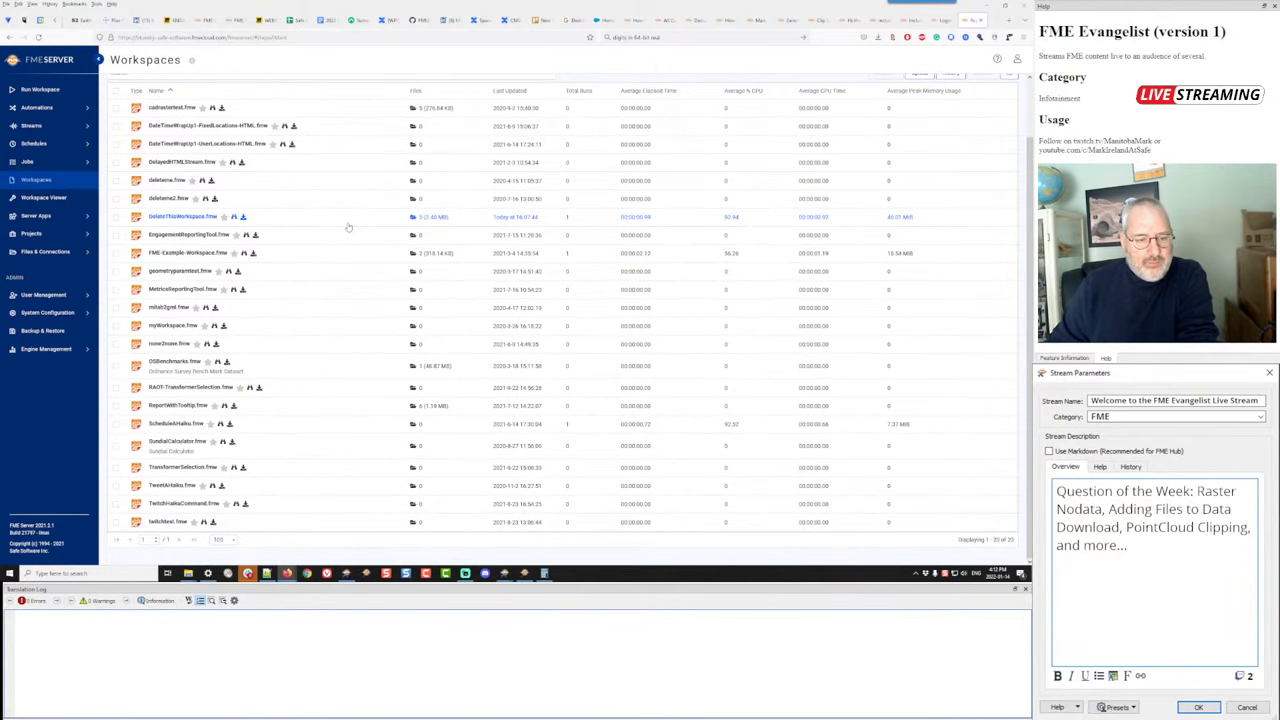
scroll(348, 227, up, 1)
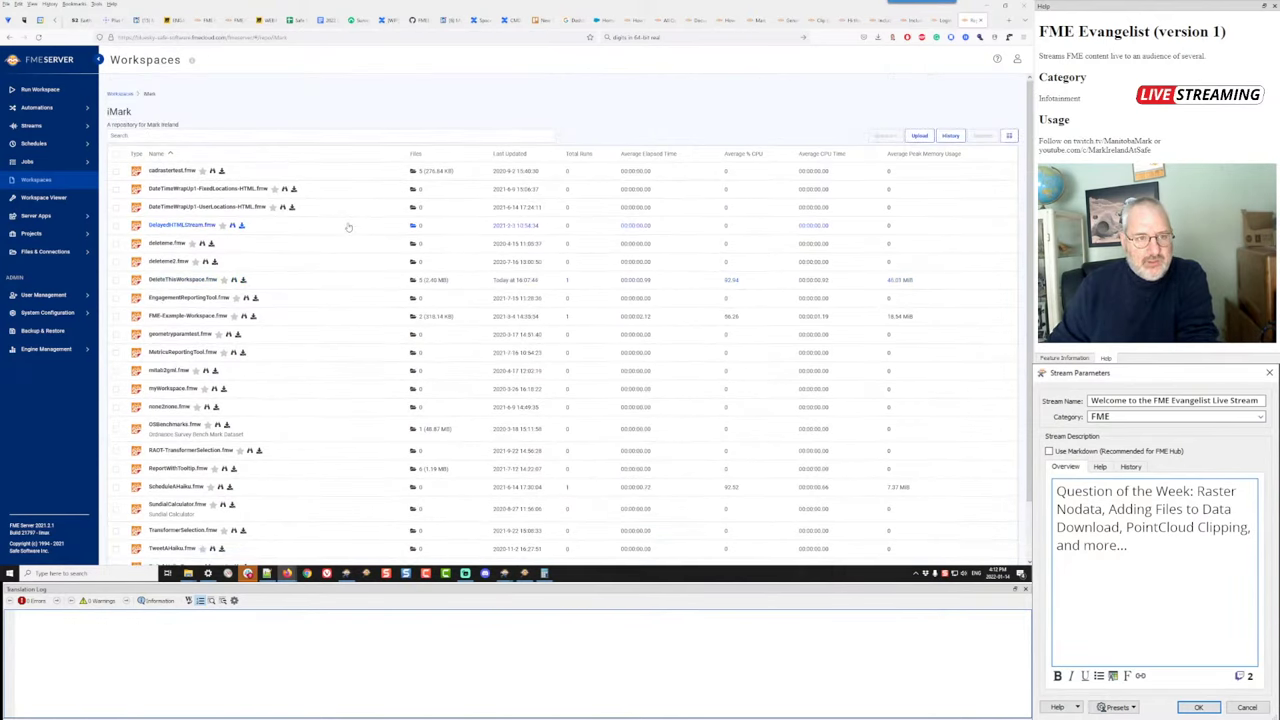
Browse Files & Connections > Resources > Data into the personal folder with two subfolders and two files
click(45, 251)
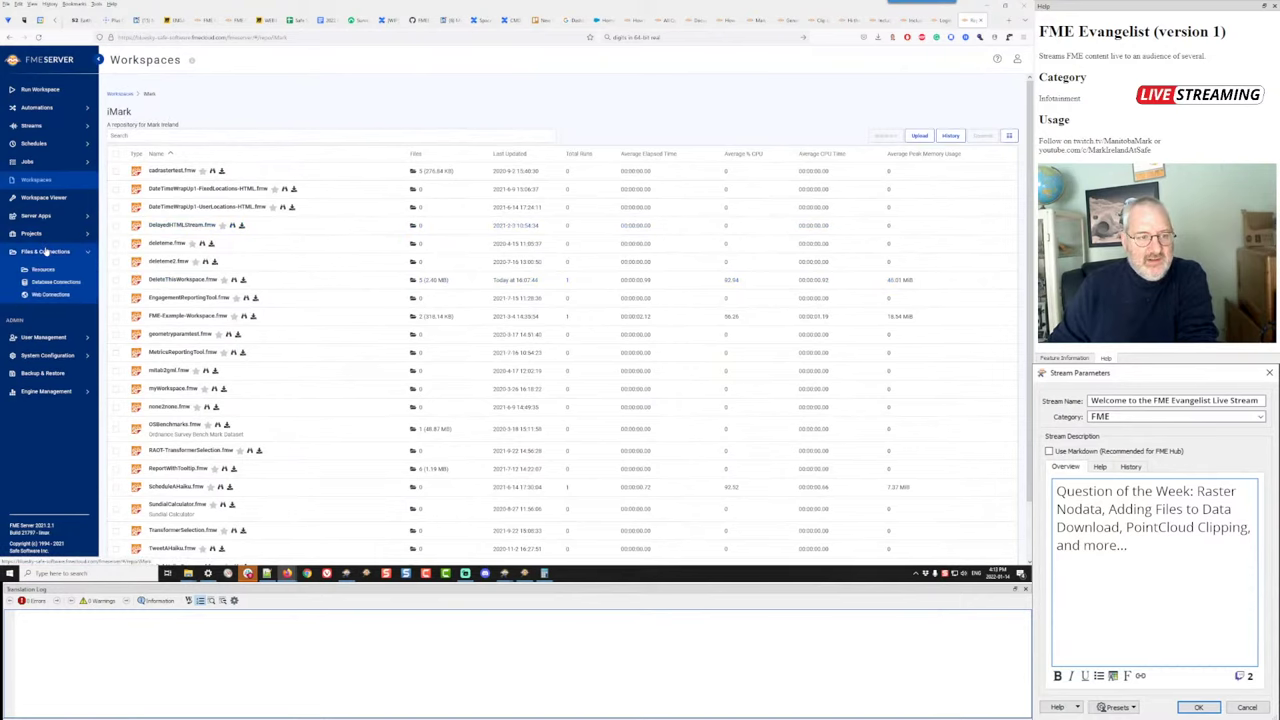
click(44, 269)
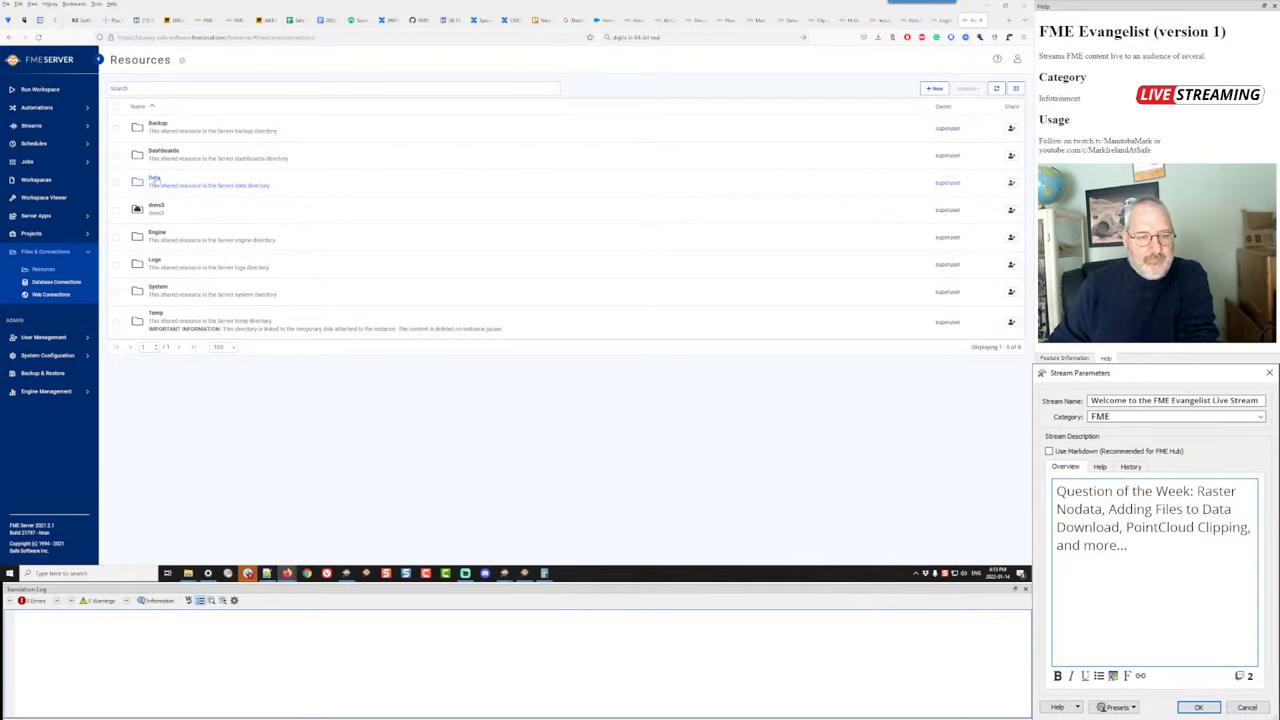
click(155, 179)
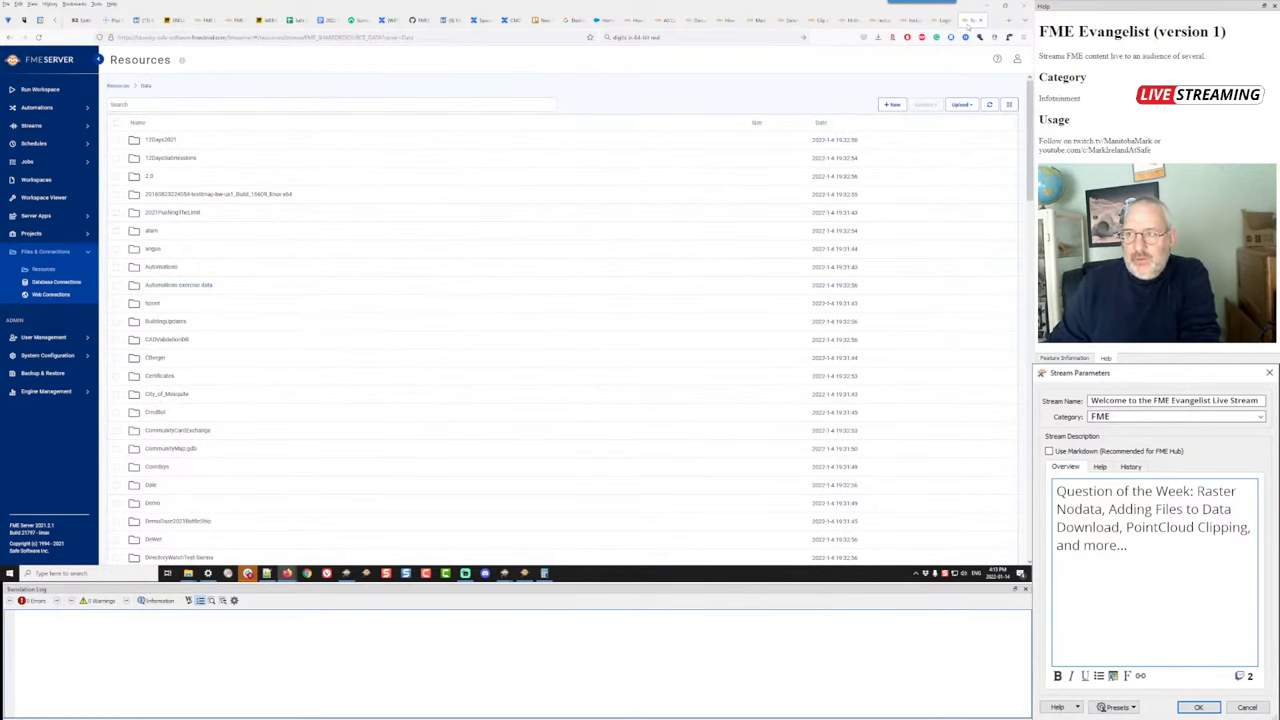
scroll(497, 280, down, 3)
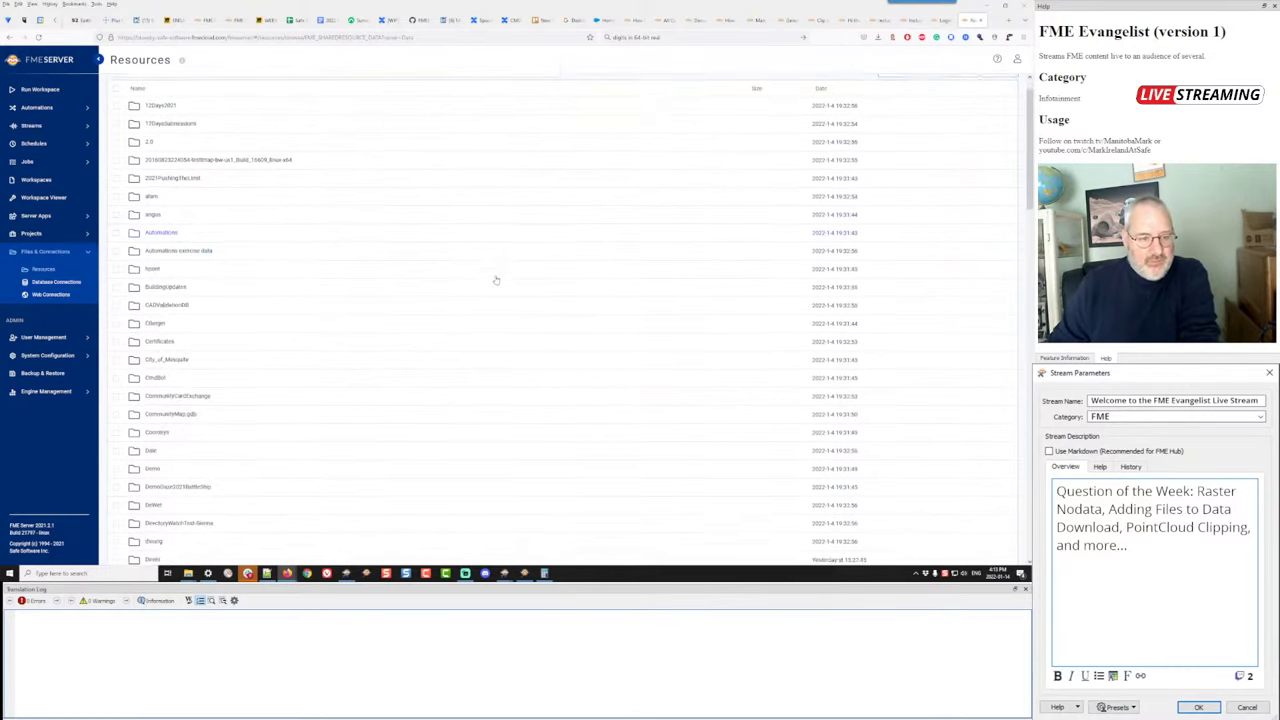
scroll(495, 280, down, 4)
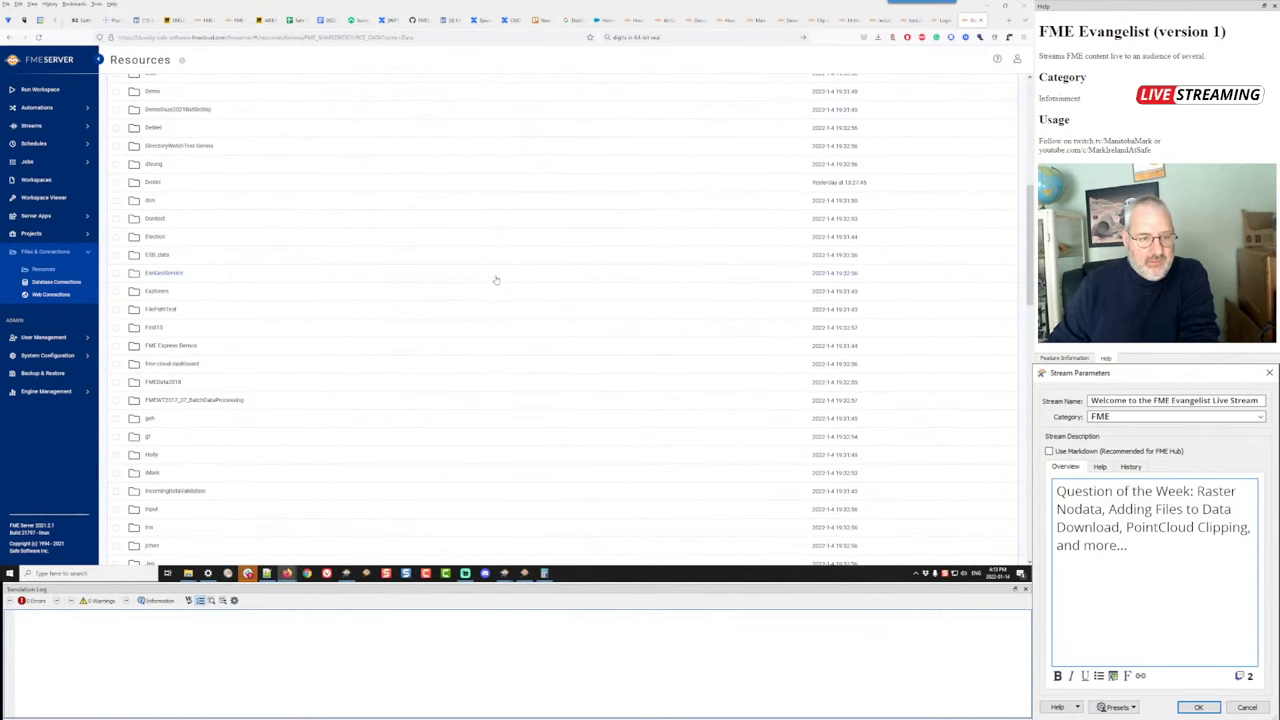
scroll(495, 280, down, 1)
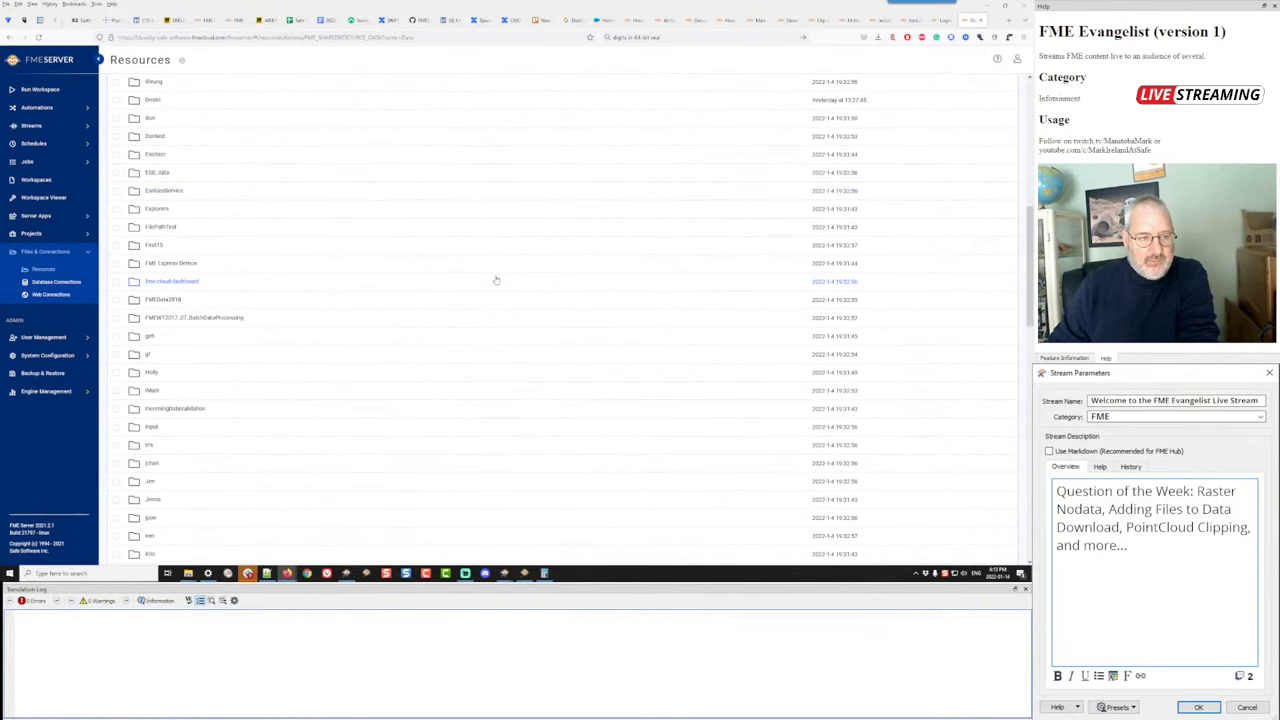
click(152, 390)
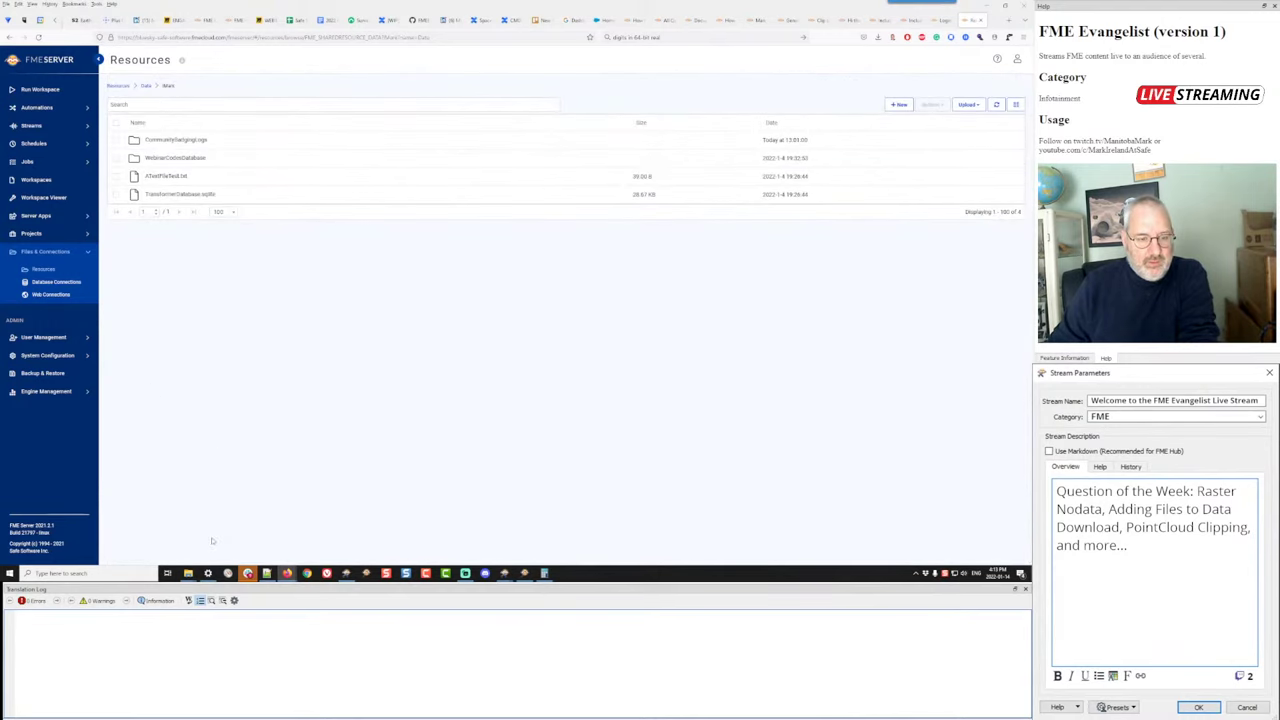
mouse_move(188, 573)
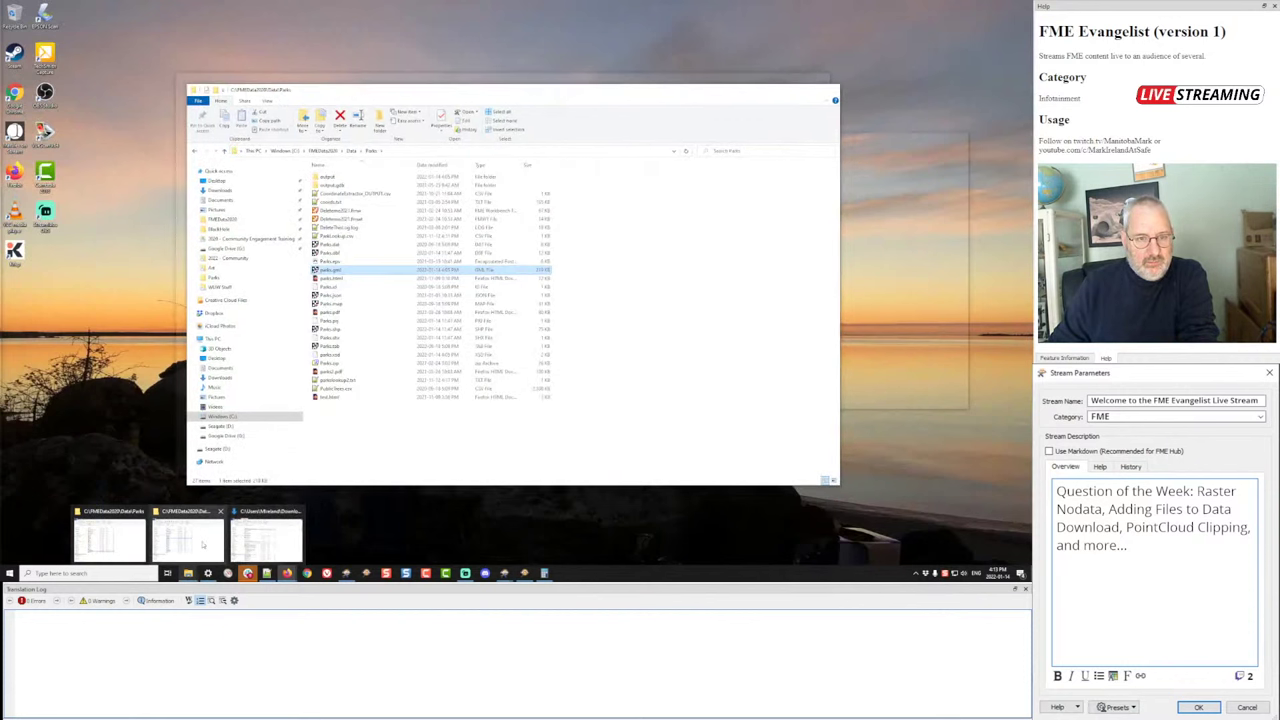
Drag PublicTrees.csv from the local Parks folder into the server's personal Data folder to upload it
click(203, 545)
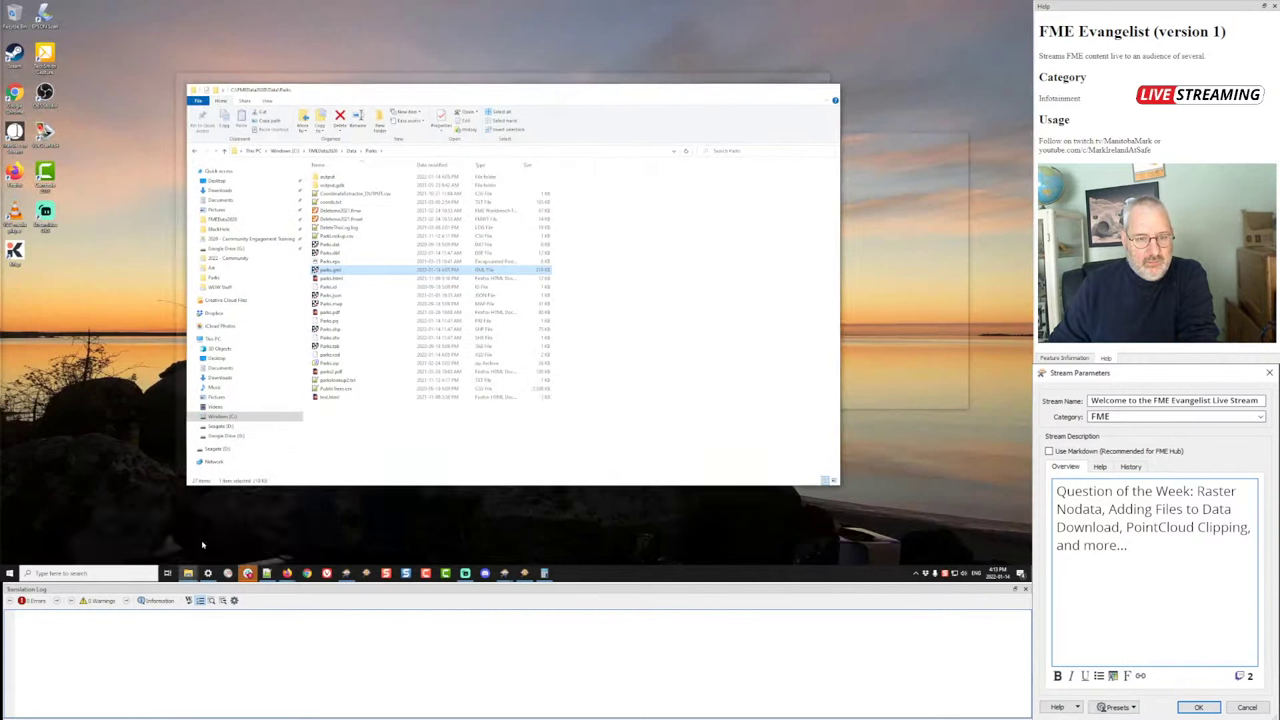
drag(340, 390, 927, 276)
drag(910, 213, 902, 254)
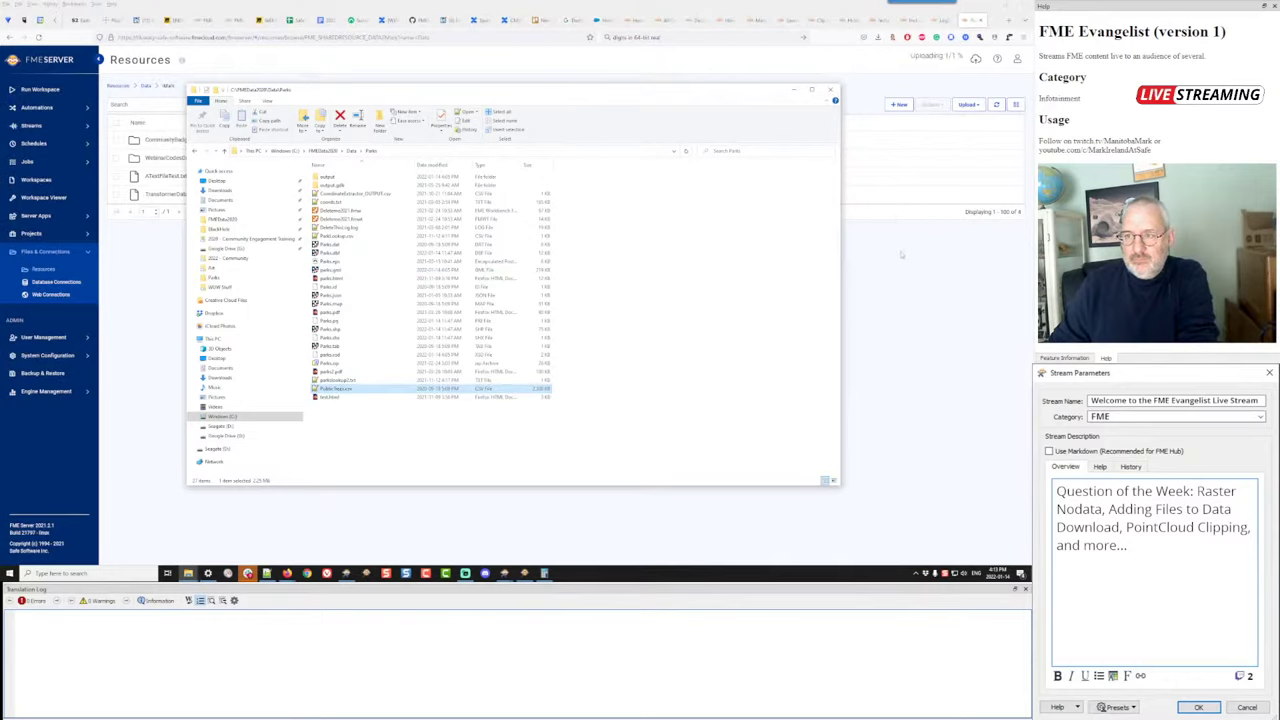
click(901, 254)
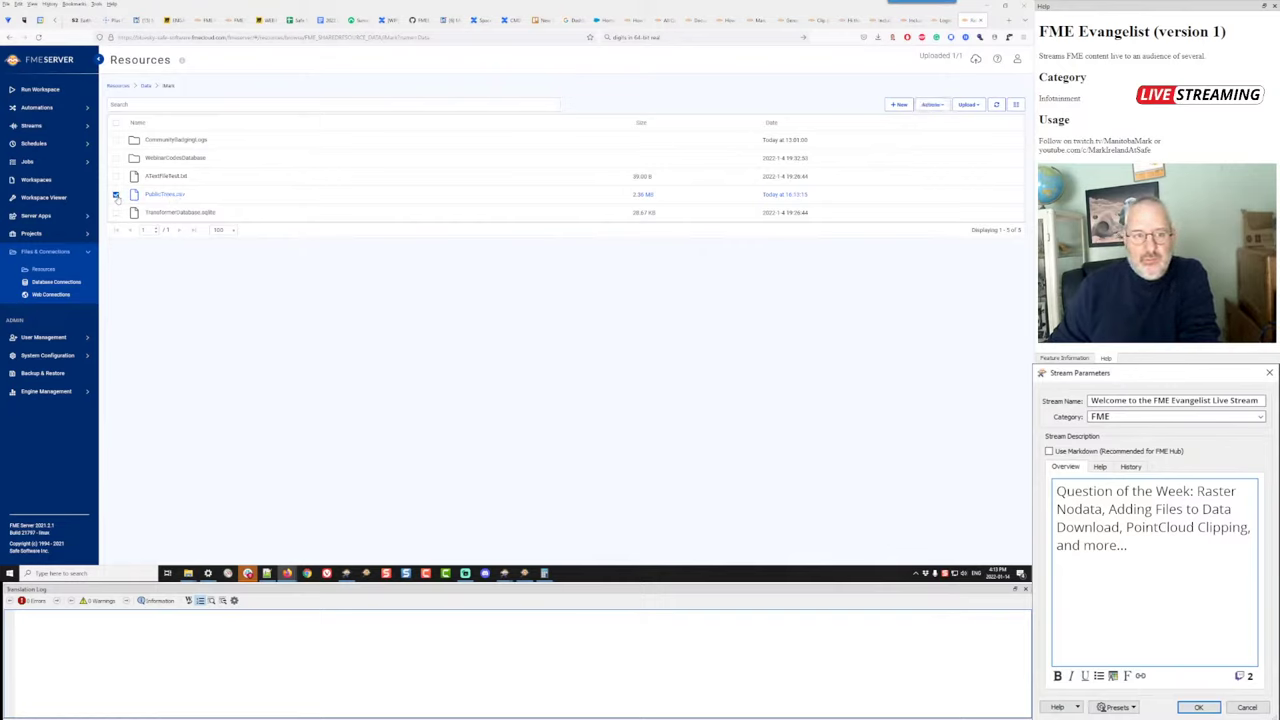
click(116, 195)
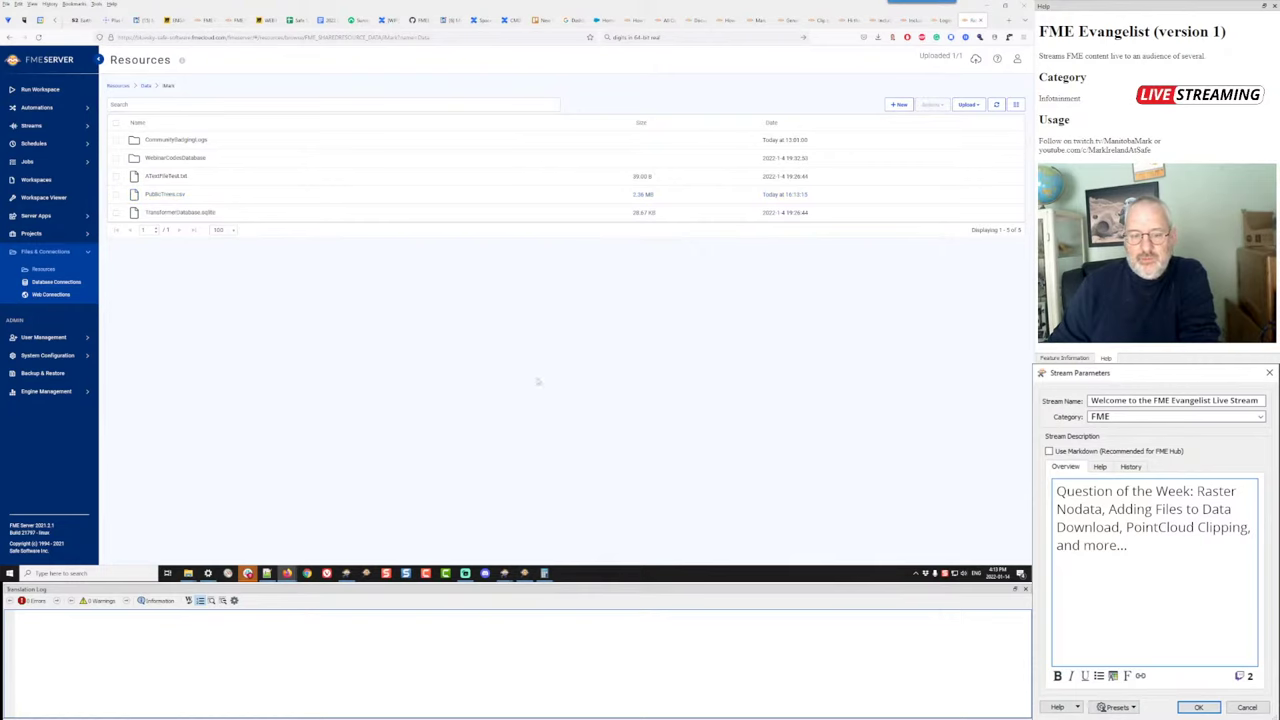
mouse_move(504, 575)
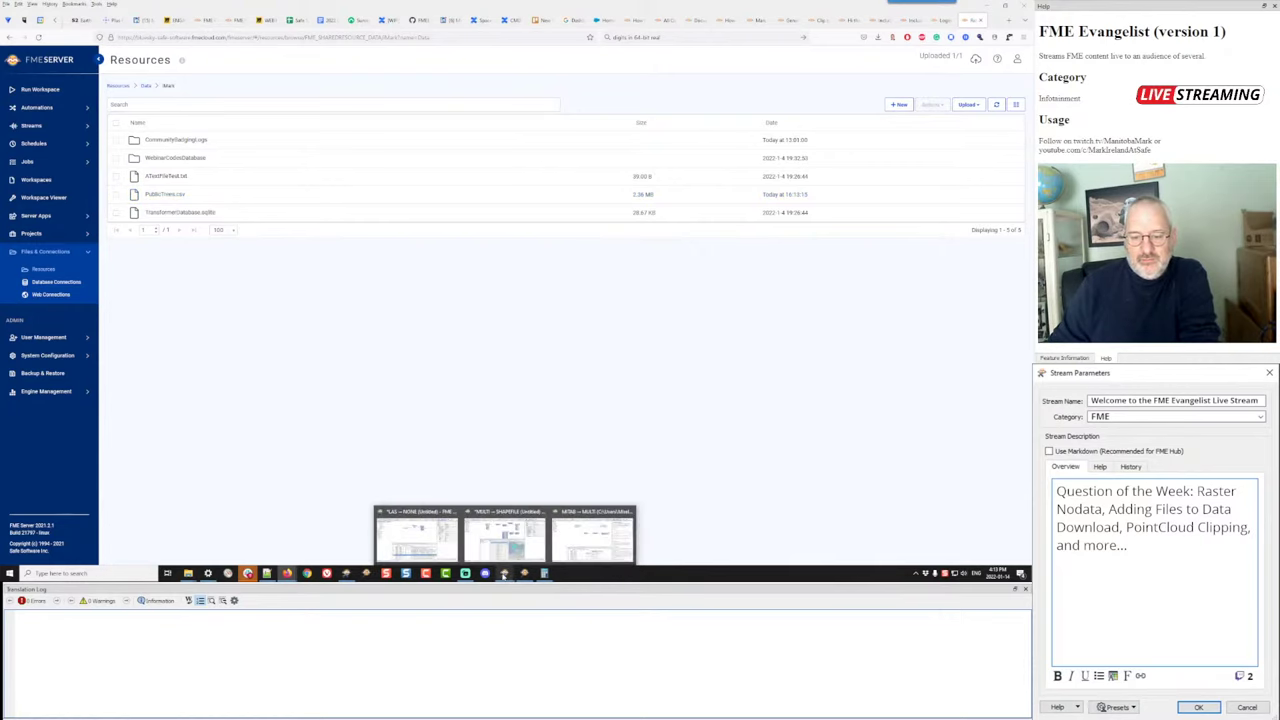
click(590, 533)
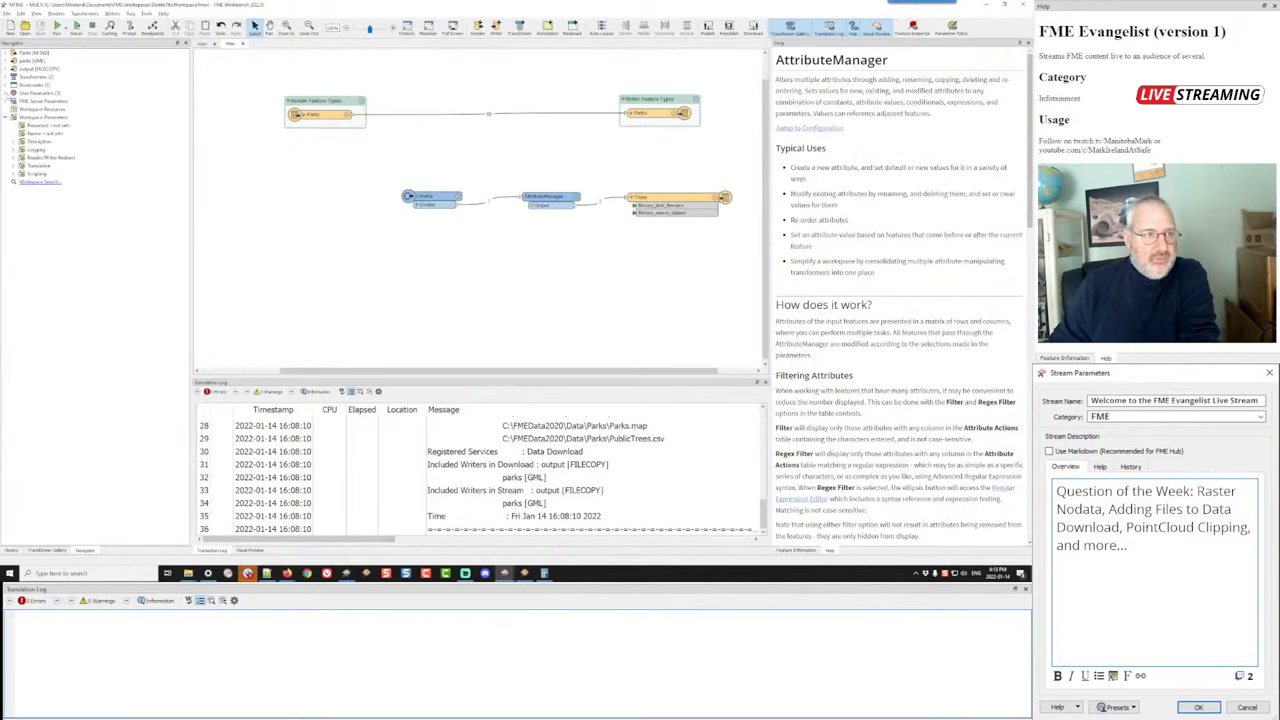
Inspect the FME_SHAREDRESOURCE_DATA server parameter, then open the AttributeManager's parameters
click(7, 92)
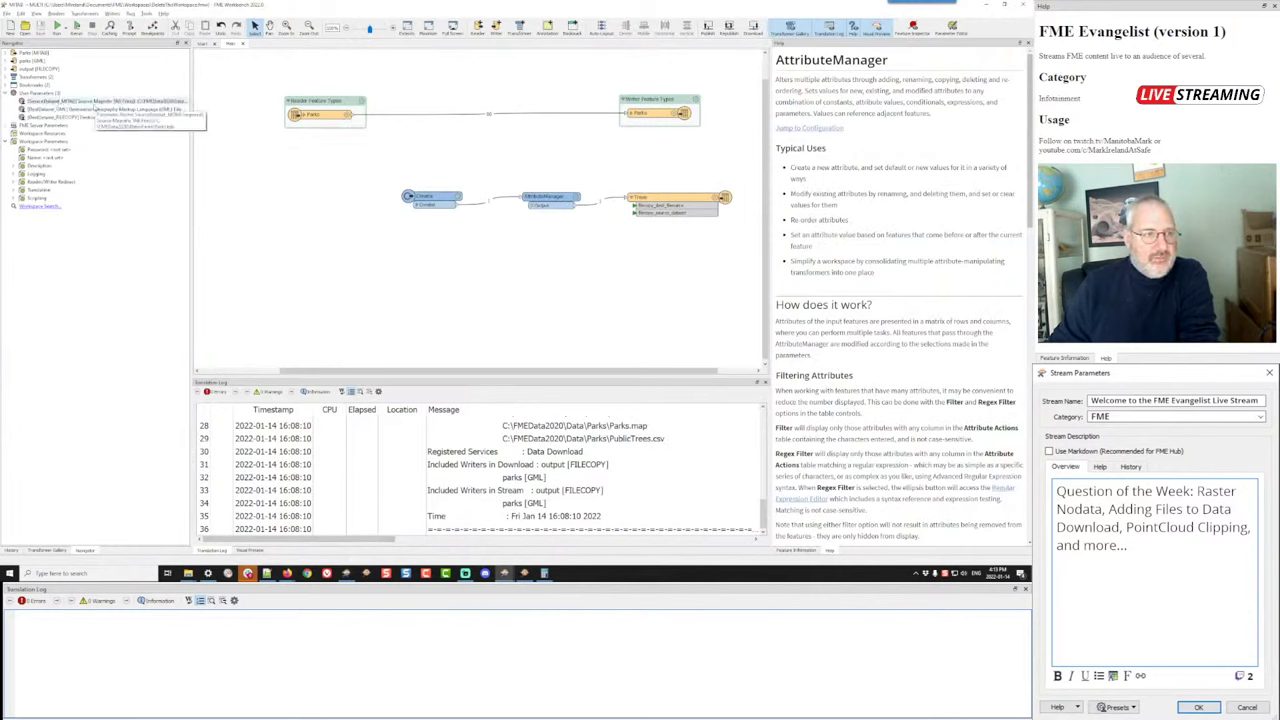
click(7, 125)
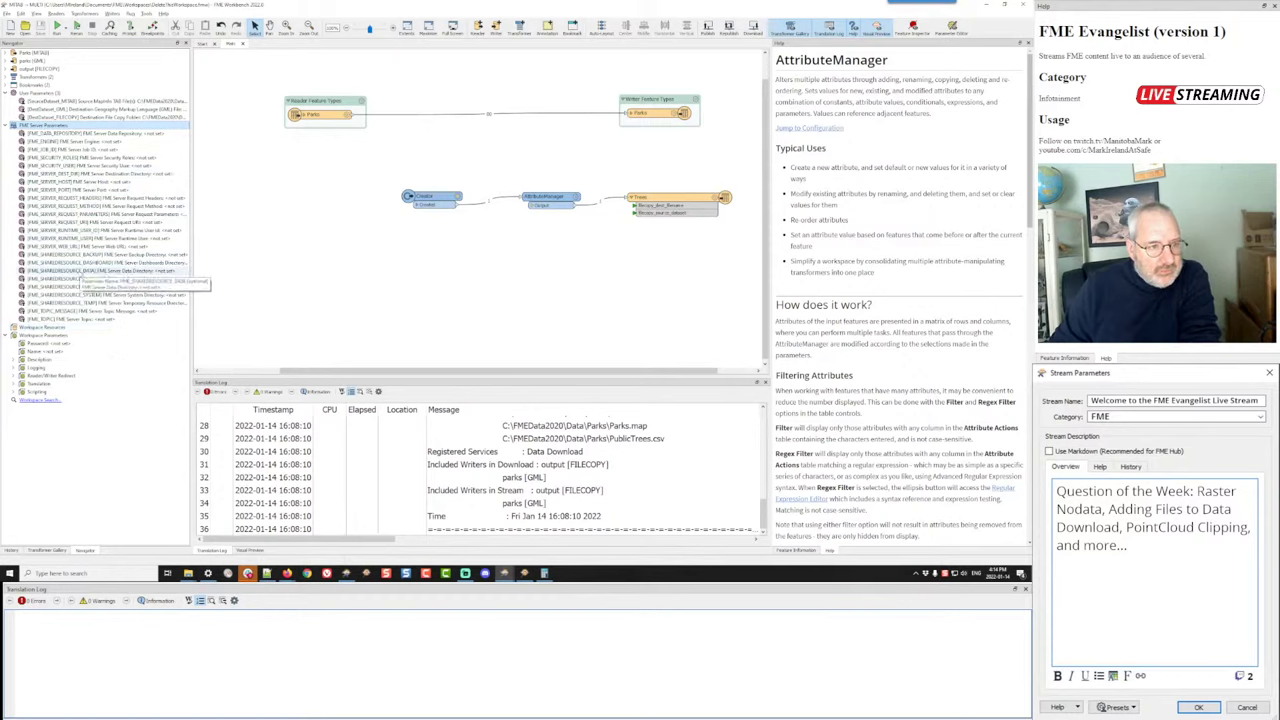
double_click(75, 271)
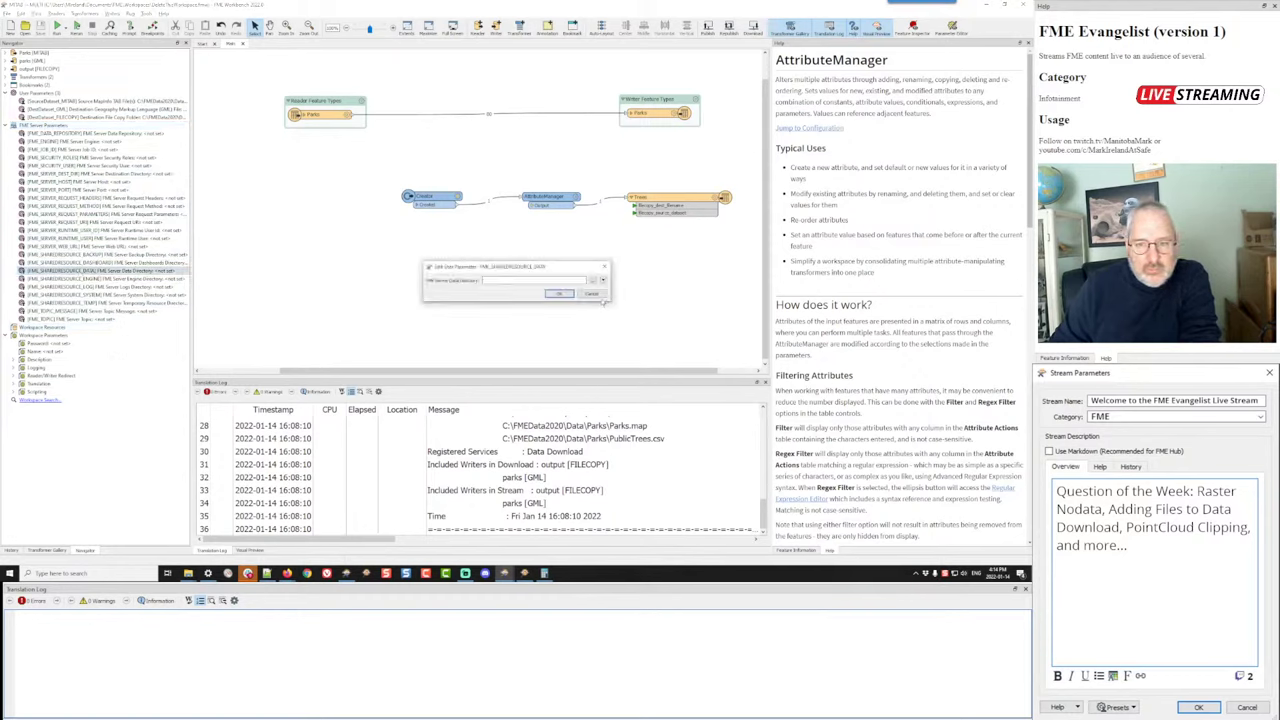
click(593, 295)
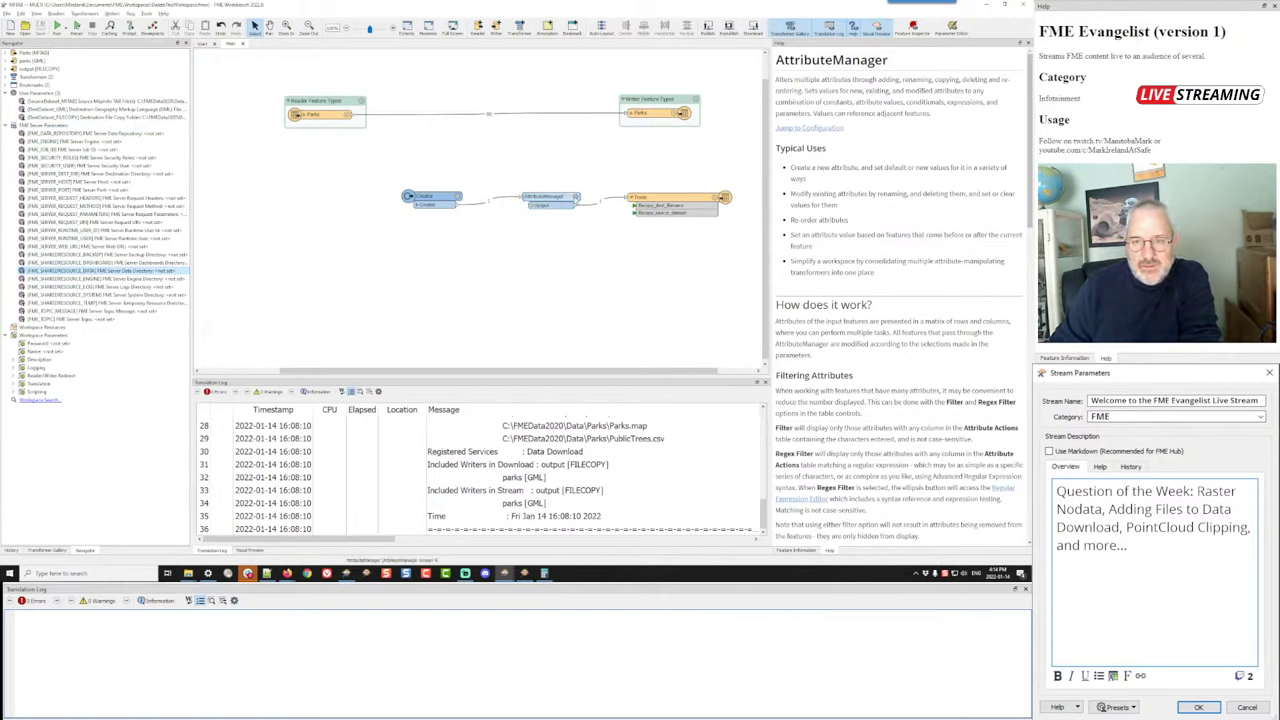
click(575, 199)
double_click(575, 199)
Rewrite the PublicTrees.csv path as $(FME_SHAREDRESOURCE_DATA) plus the personal folder, removing the local Parks path
double_click(575, 238)
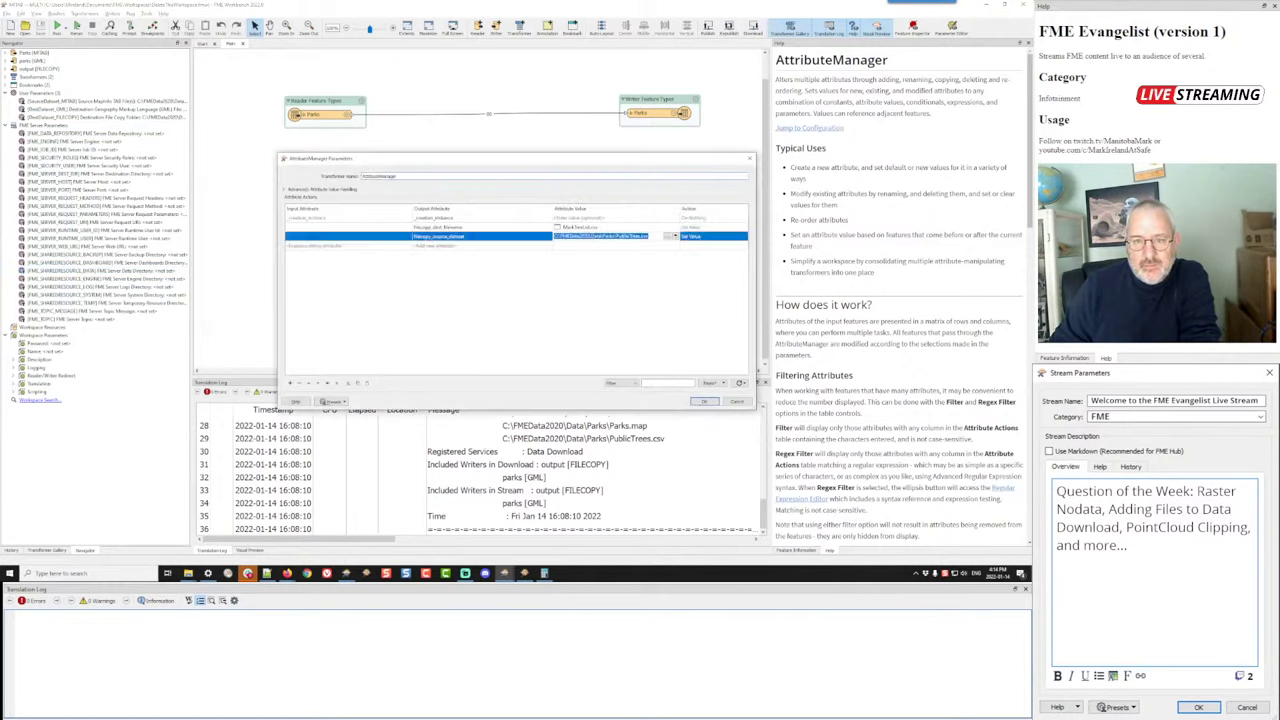
click(666, 237)
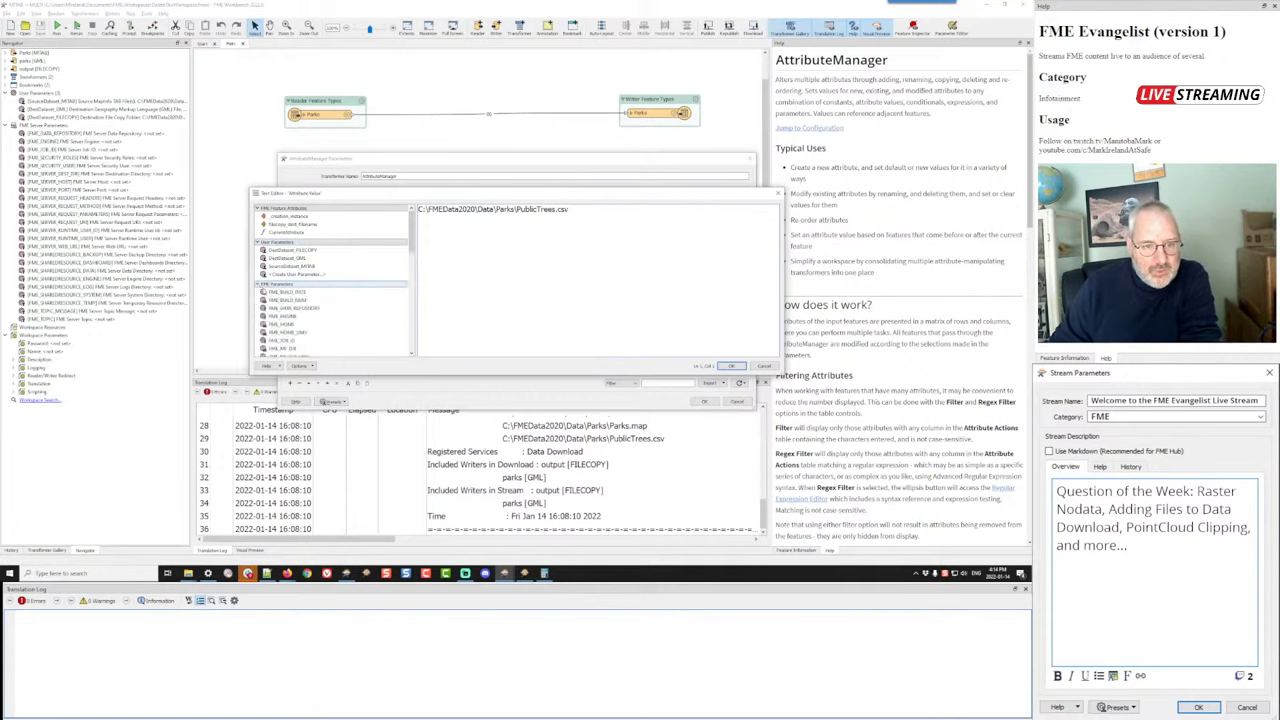
click(260, 287)
scroll(326, 296, down, 5)
scroll(326, 296, down, 4)
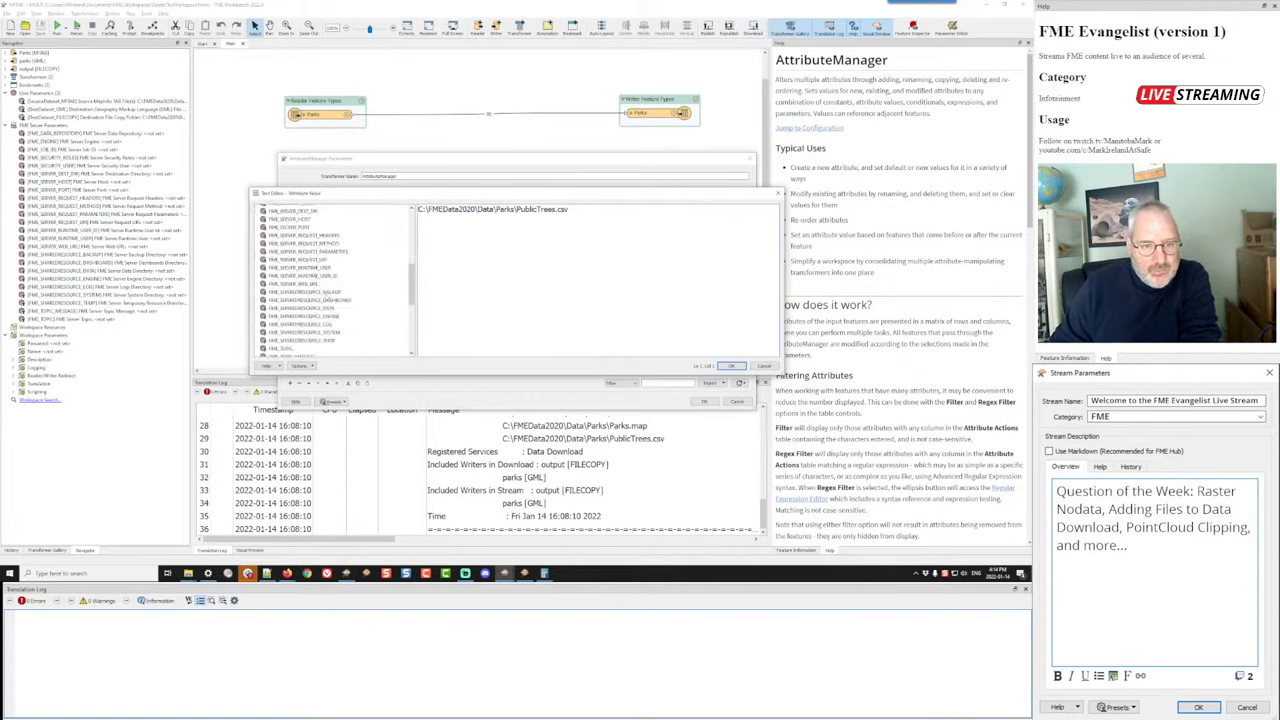
double_click(325, 308)
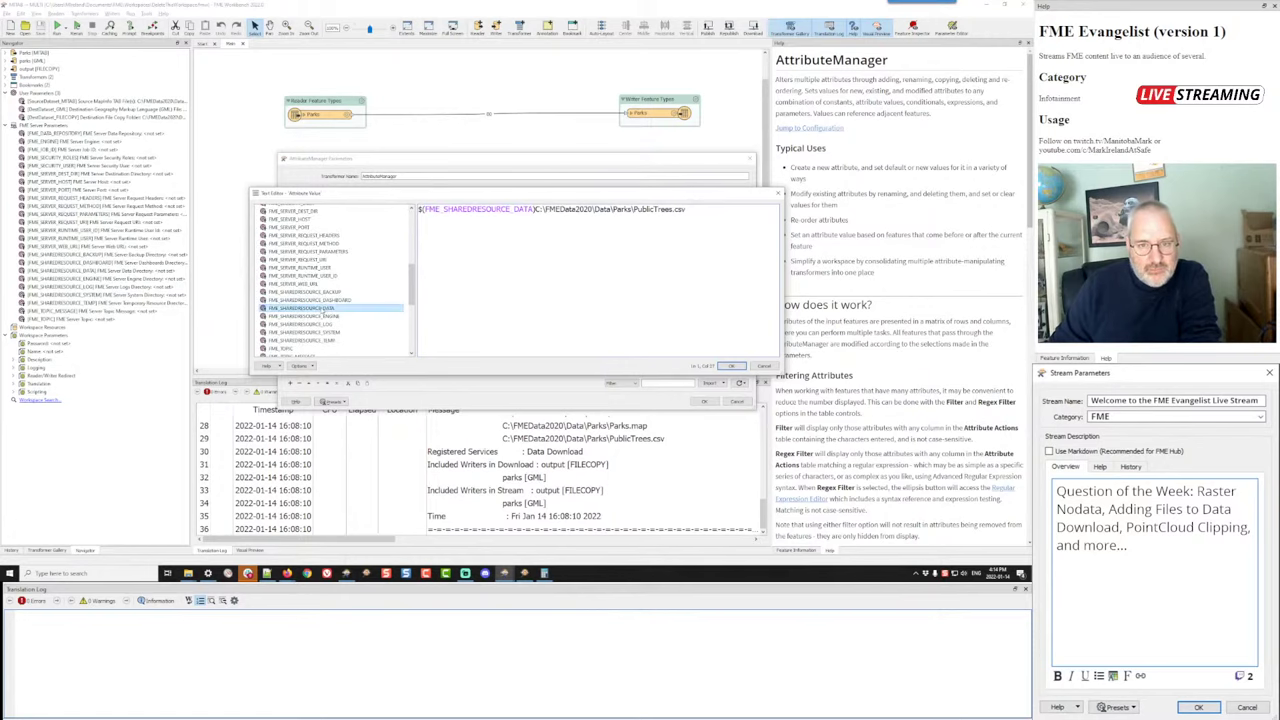
text(\)
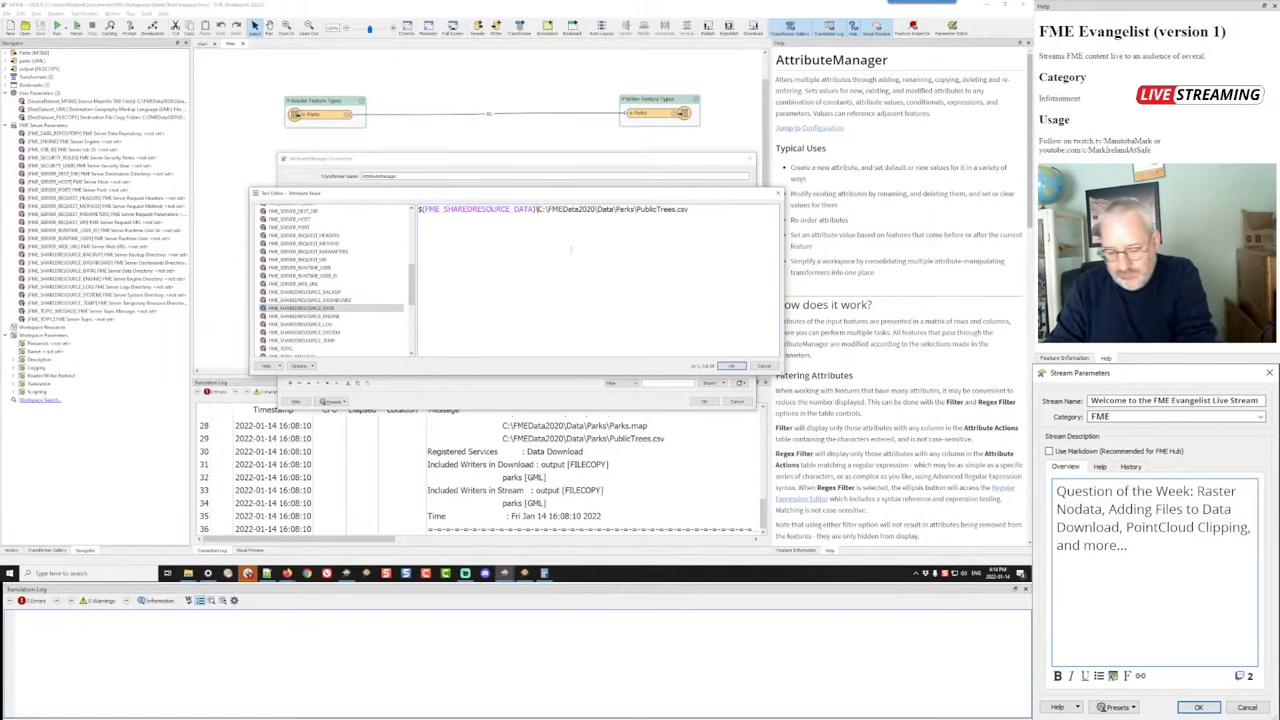
key(alt+Tab)
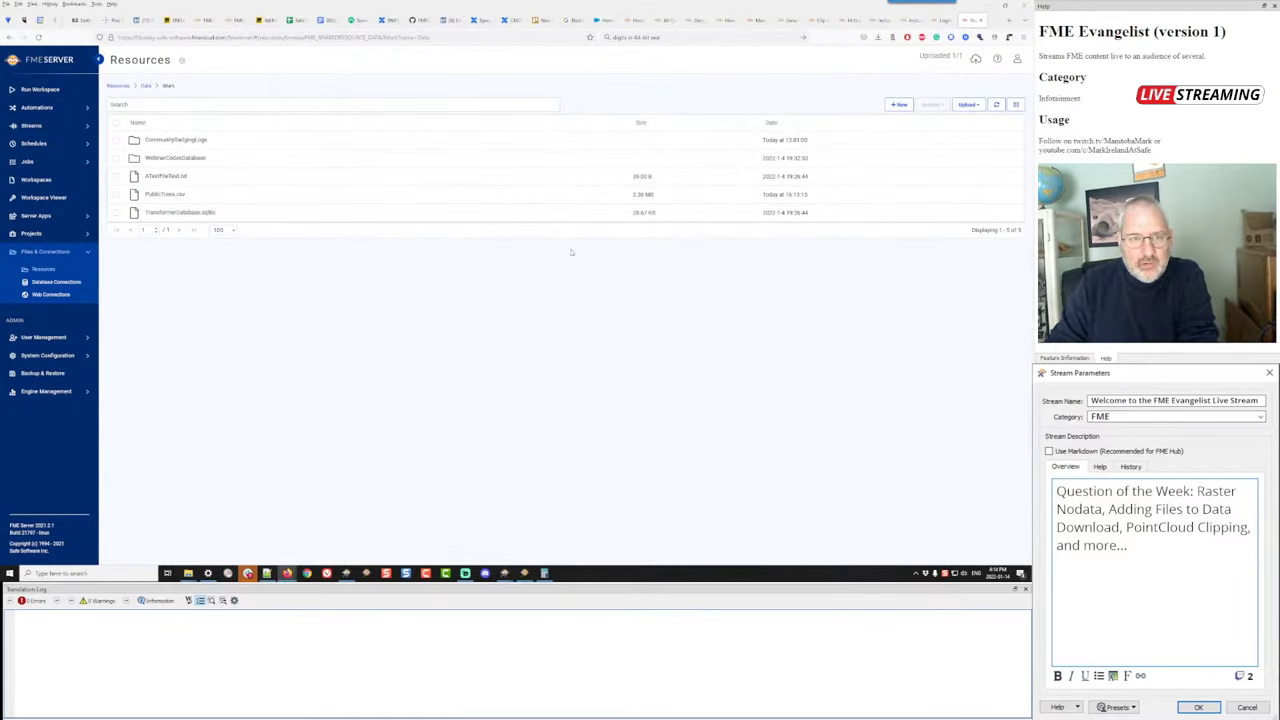
key(alt+Tab)
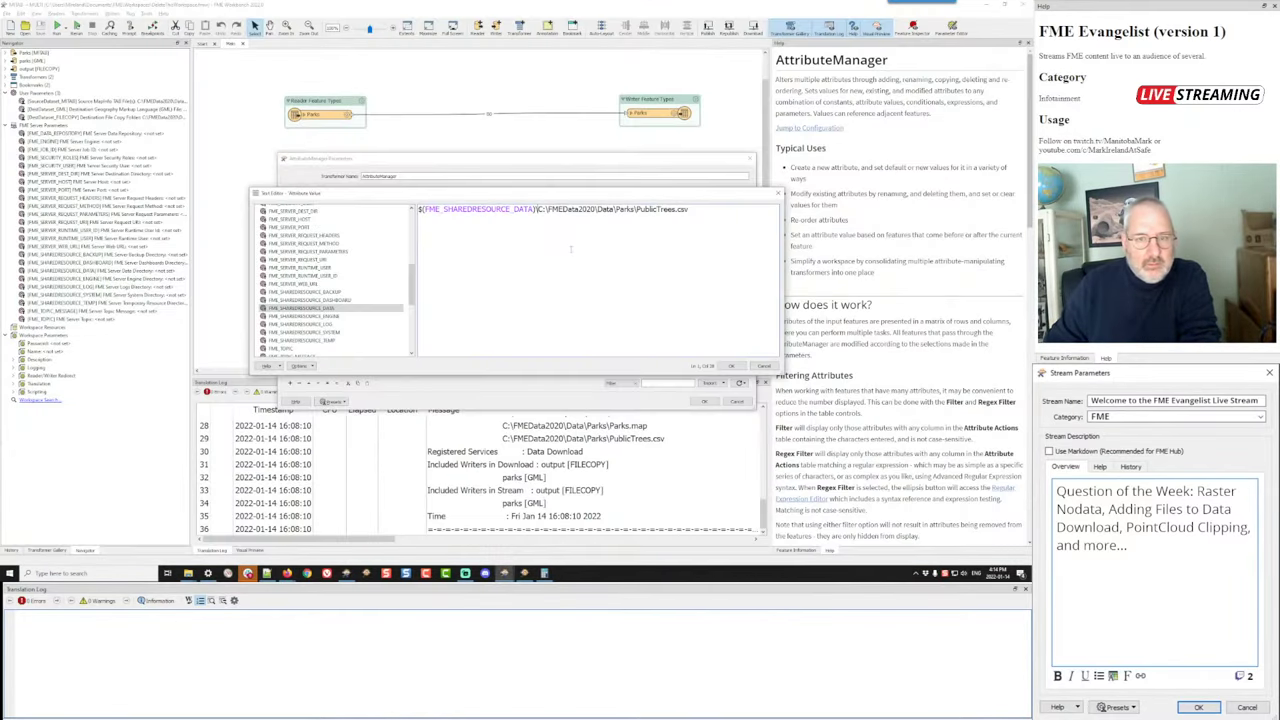
text(Mark\)
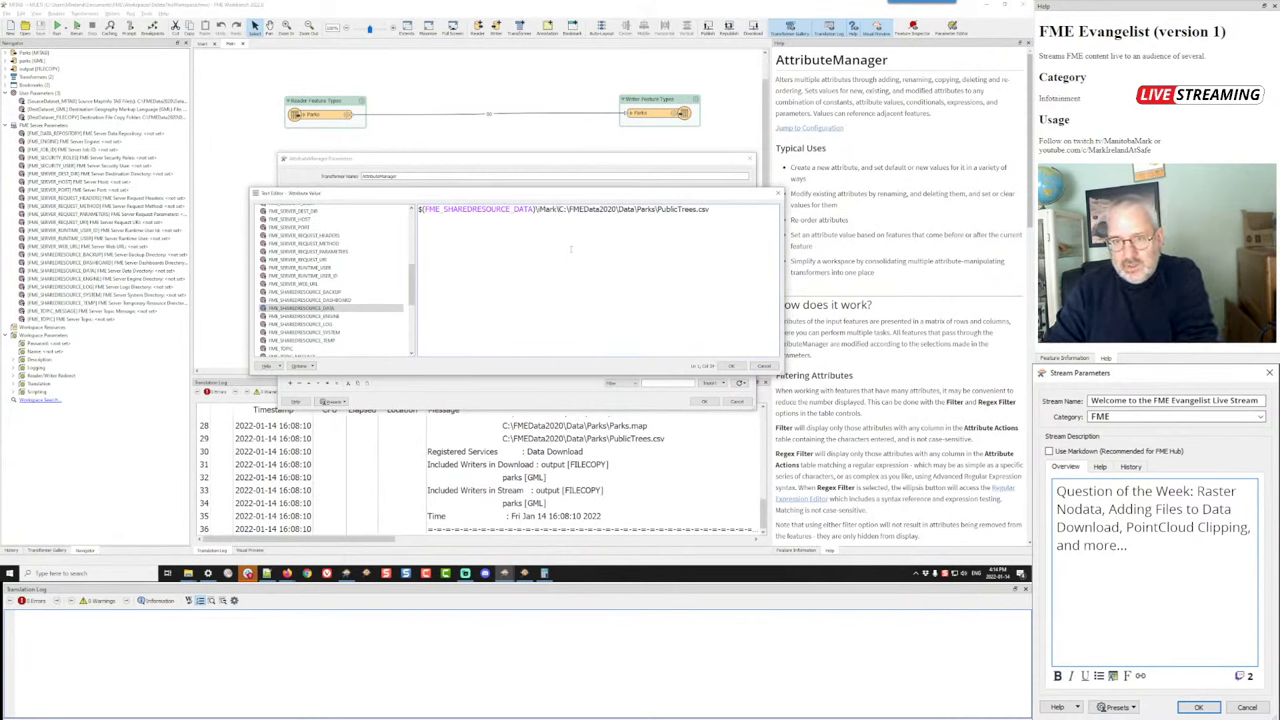
key(ctrl+shift+Right)
key(ctrl+shift+Right)
key(ctrl+shift+Right)
key(ctrl+shift+Right)
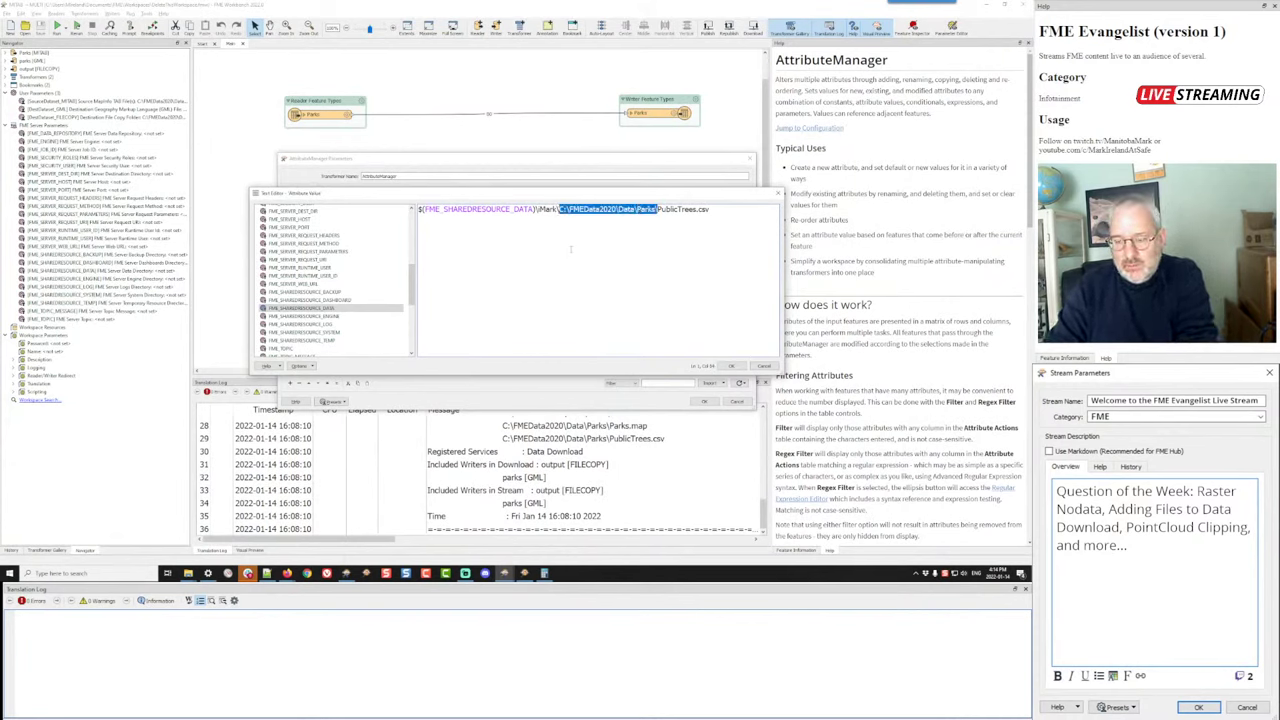
key(Delete)
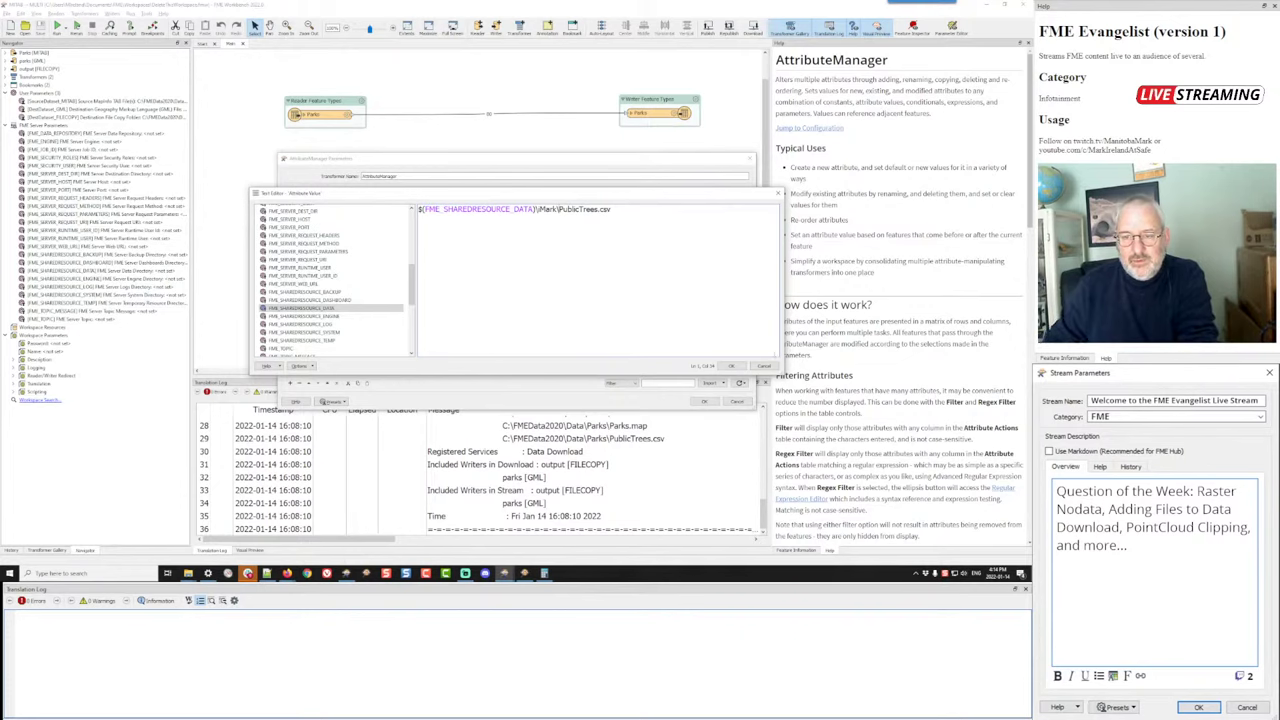
click(732, 366)
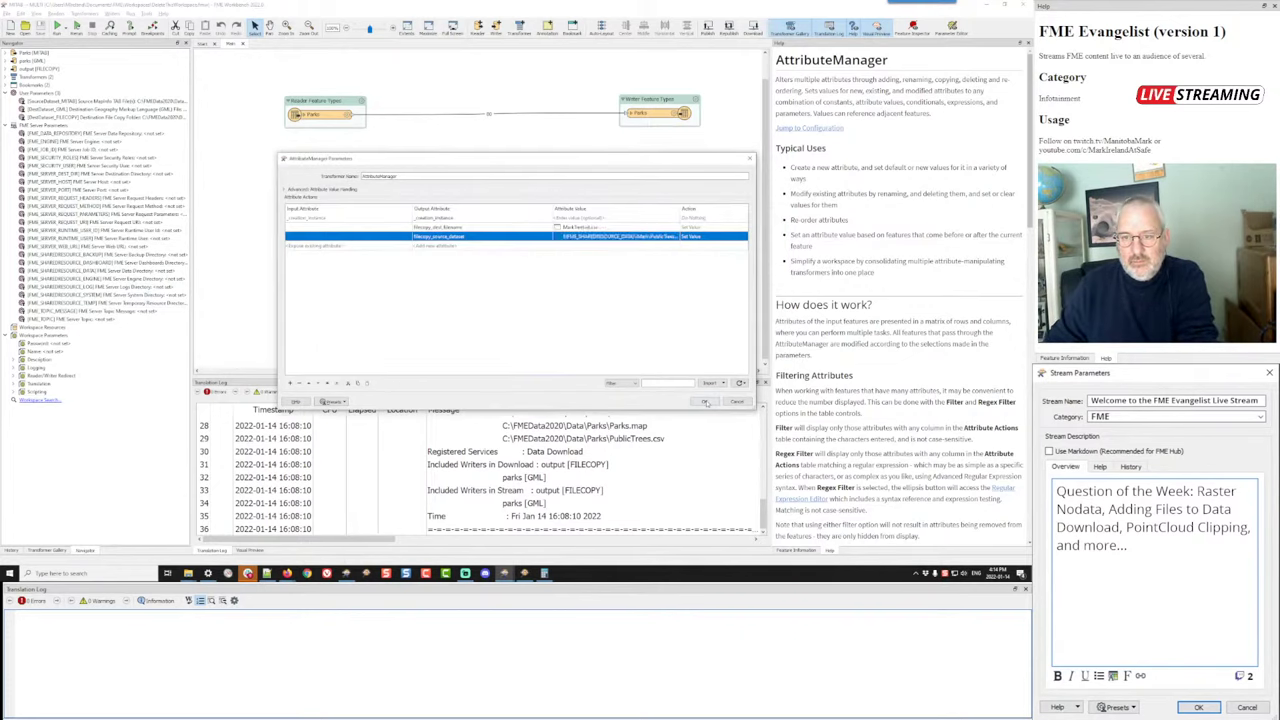
Apply the AttributeManager change and publish the workspace to FME Server
click(703, 401)
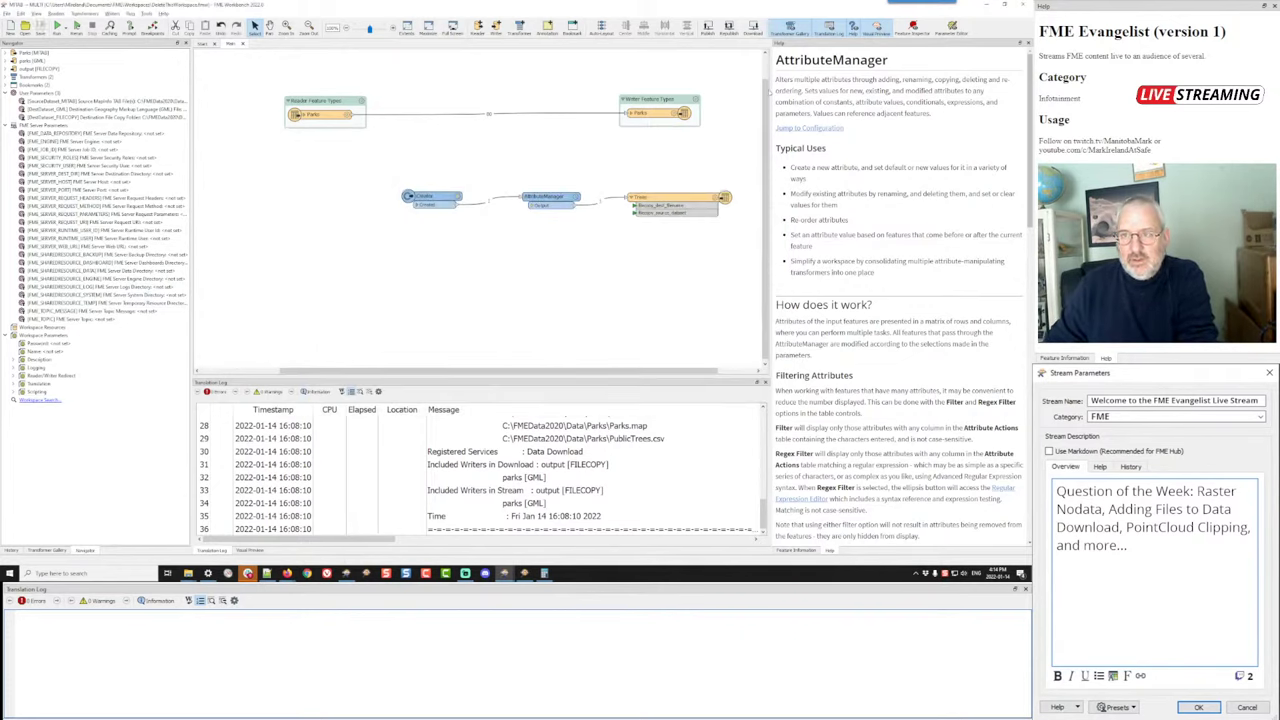
click(729, 27)
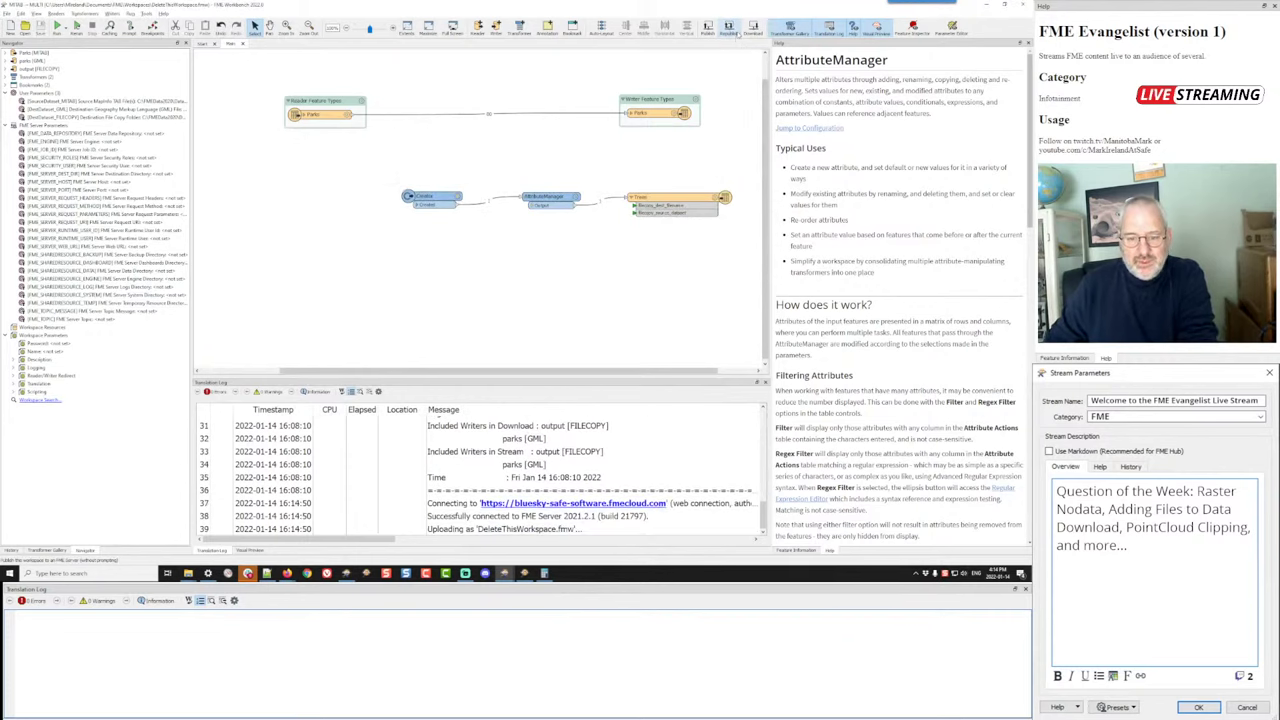
key(alt+Tab)
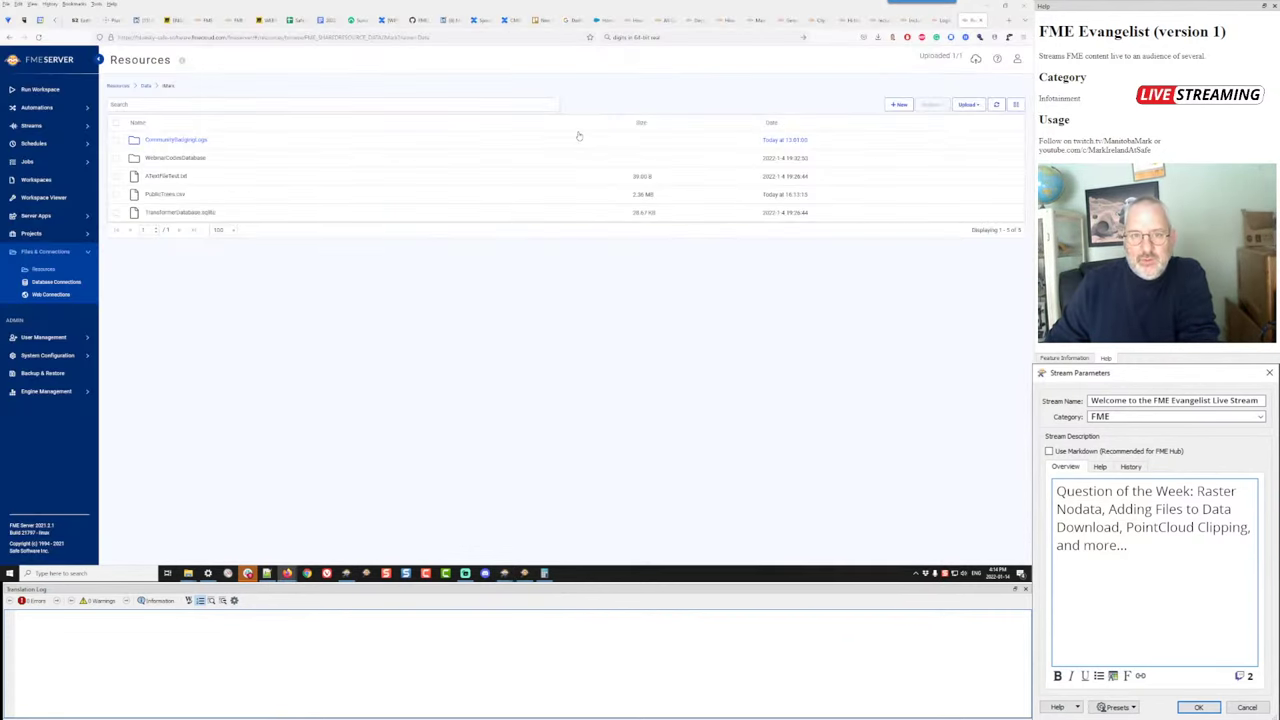
Rerun the published DeleteThisWorkspace.fmw from the FME Server dashboard as a data download job
click(273, 136)
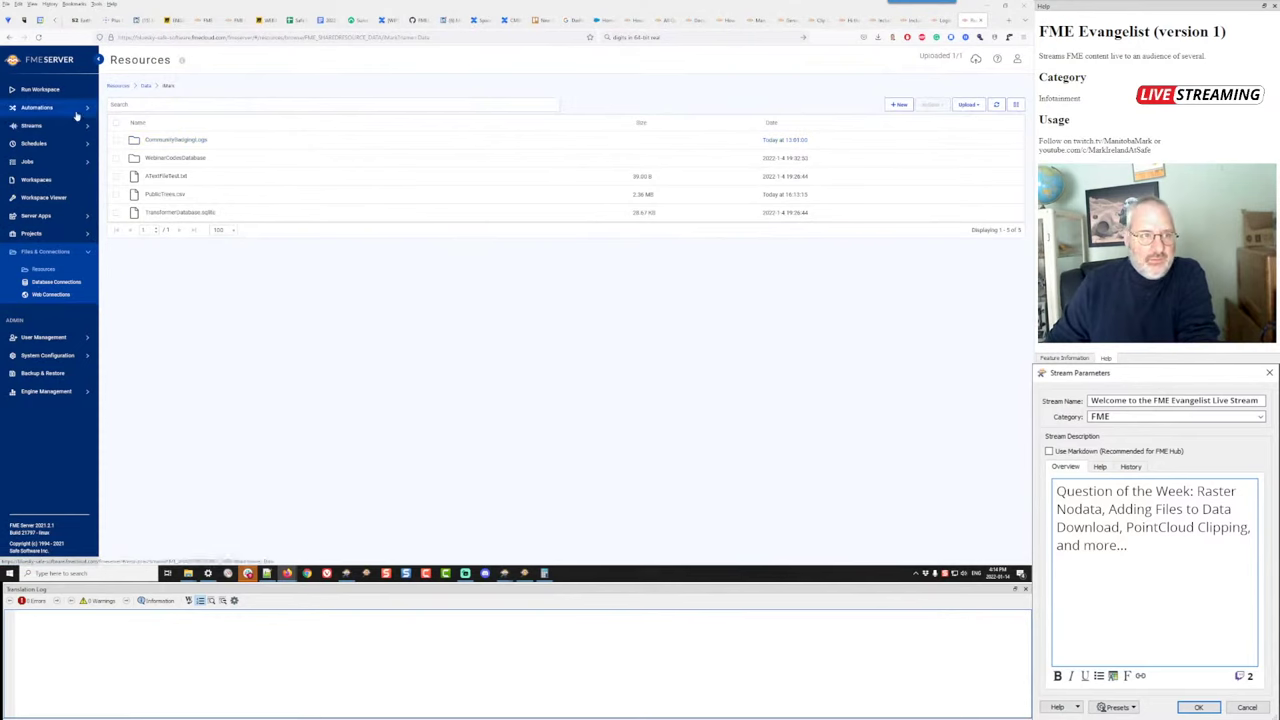
click(45, 63)
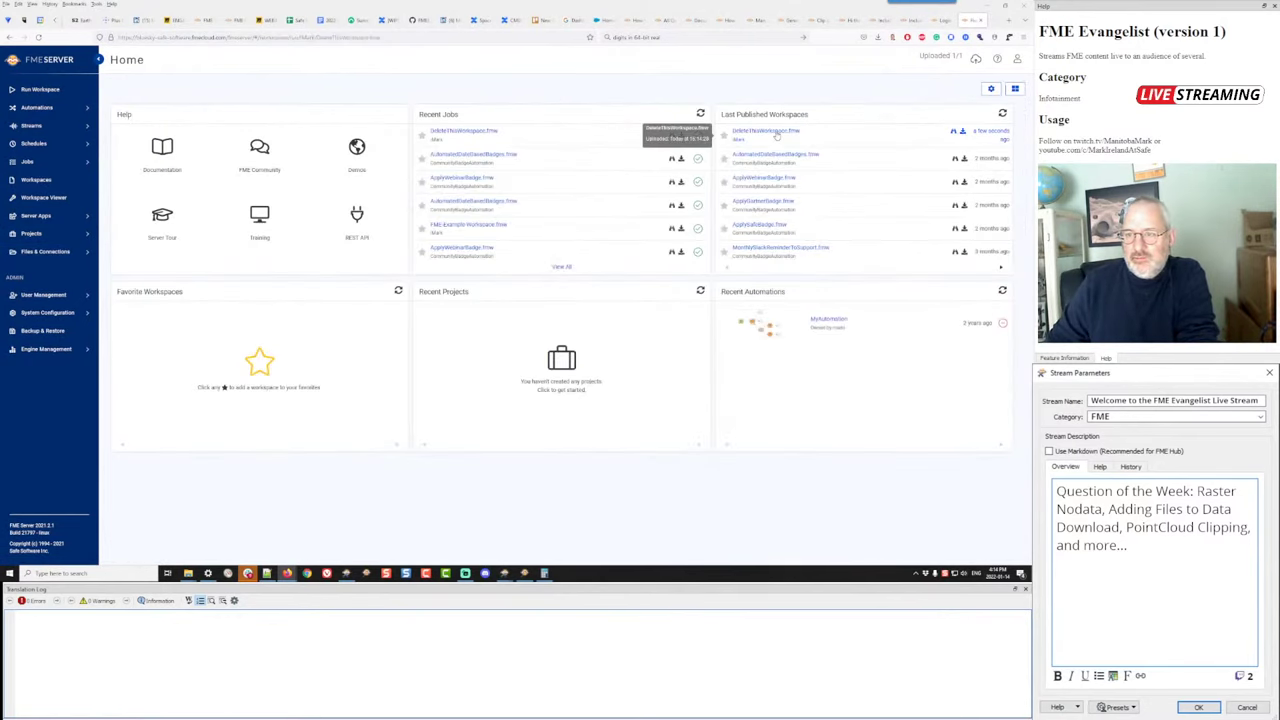
click(776, 134)
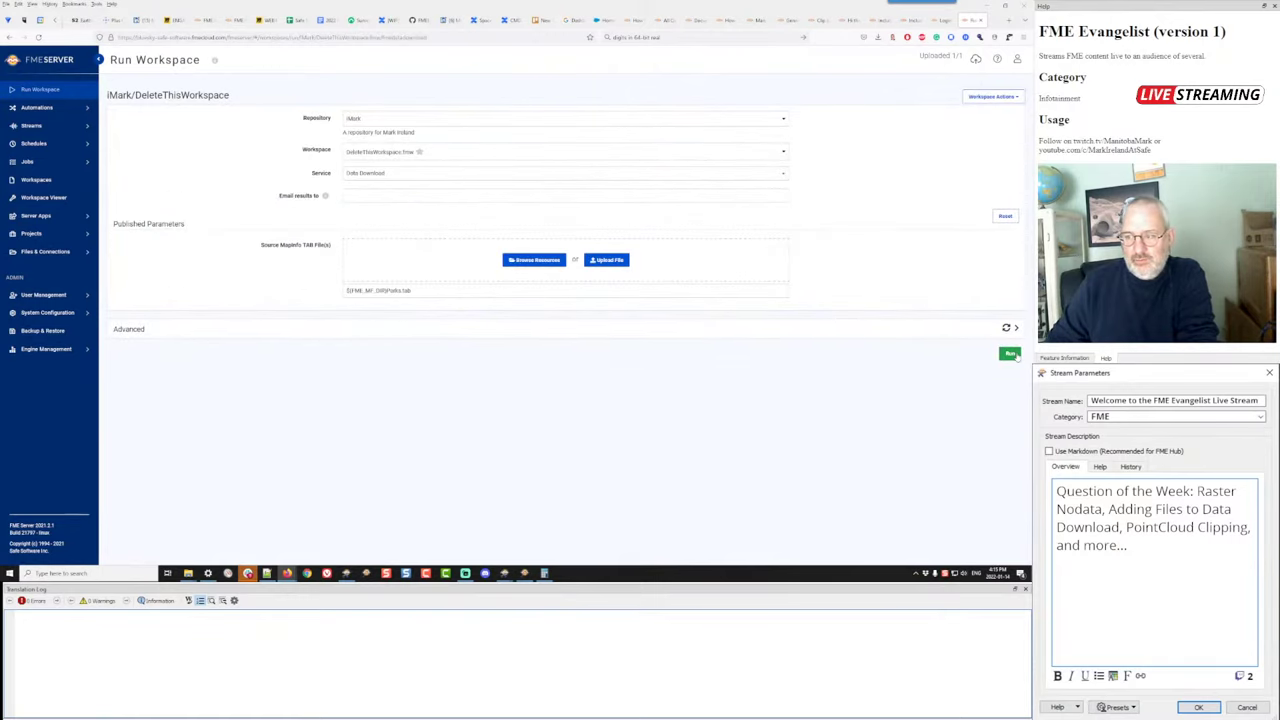
click(1012, 355)
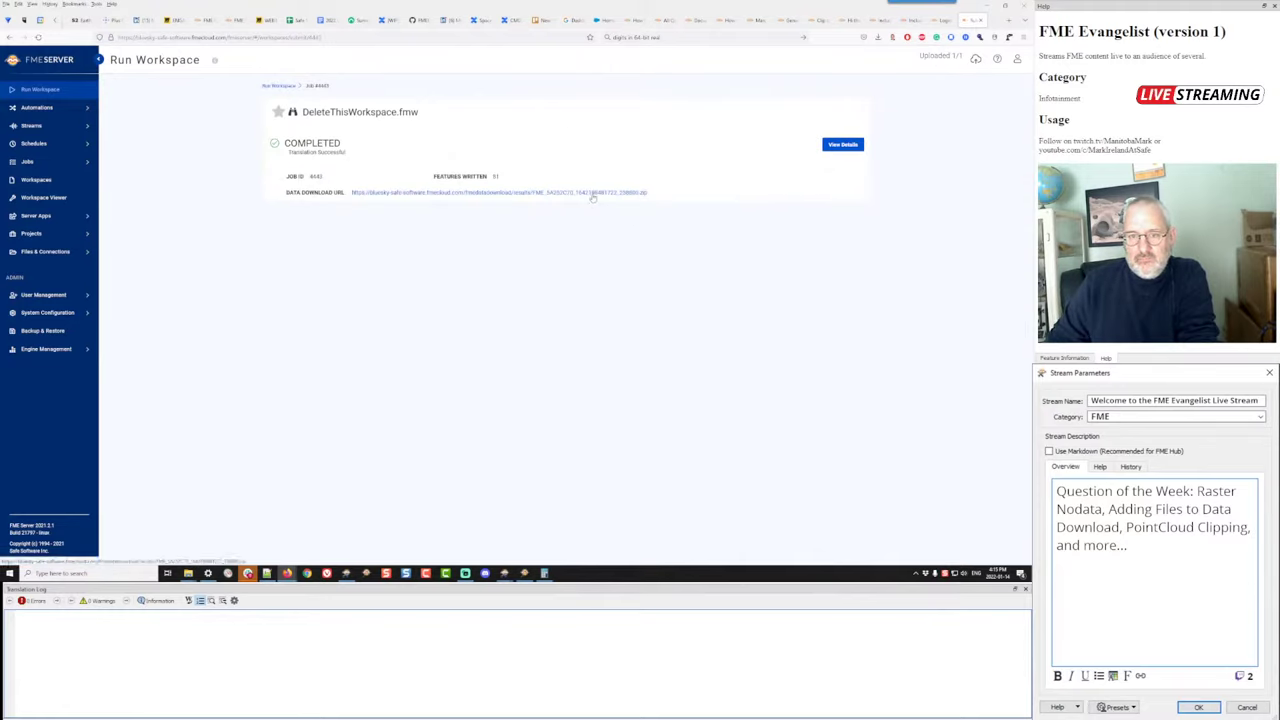
click(879, 39)
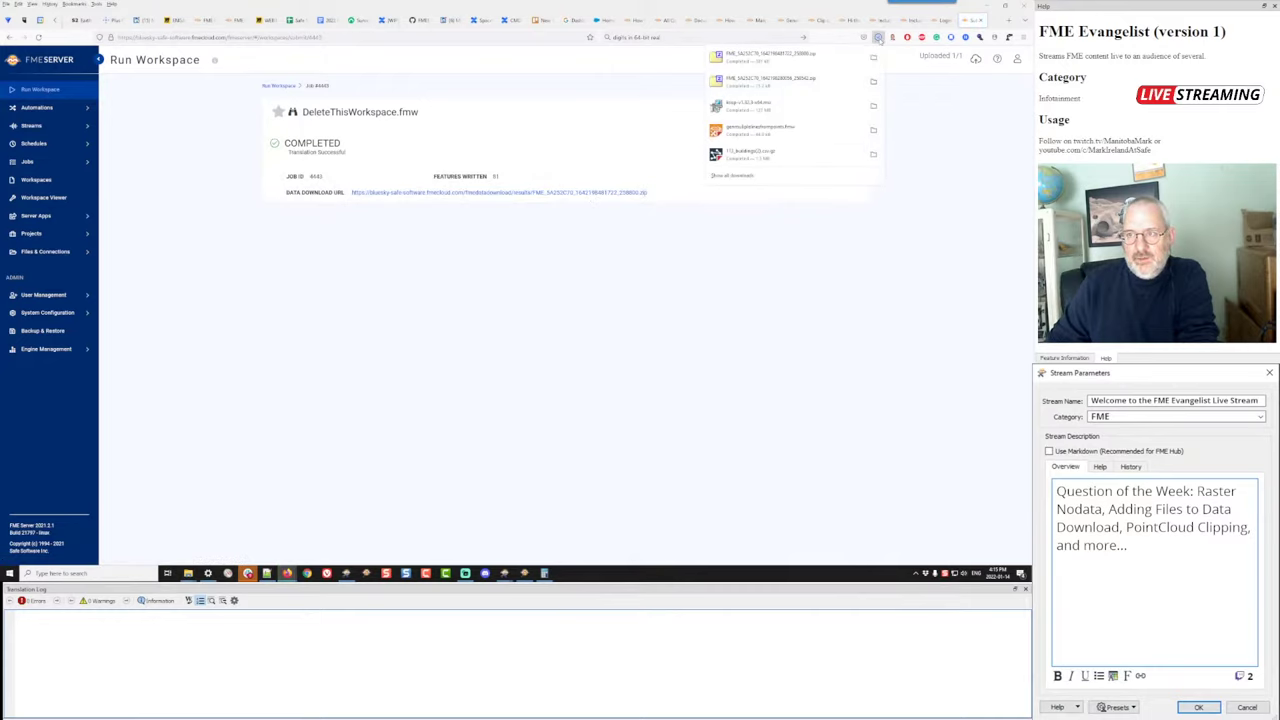
click(770, 57)
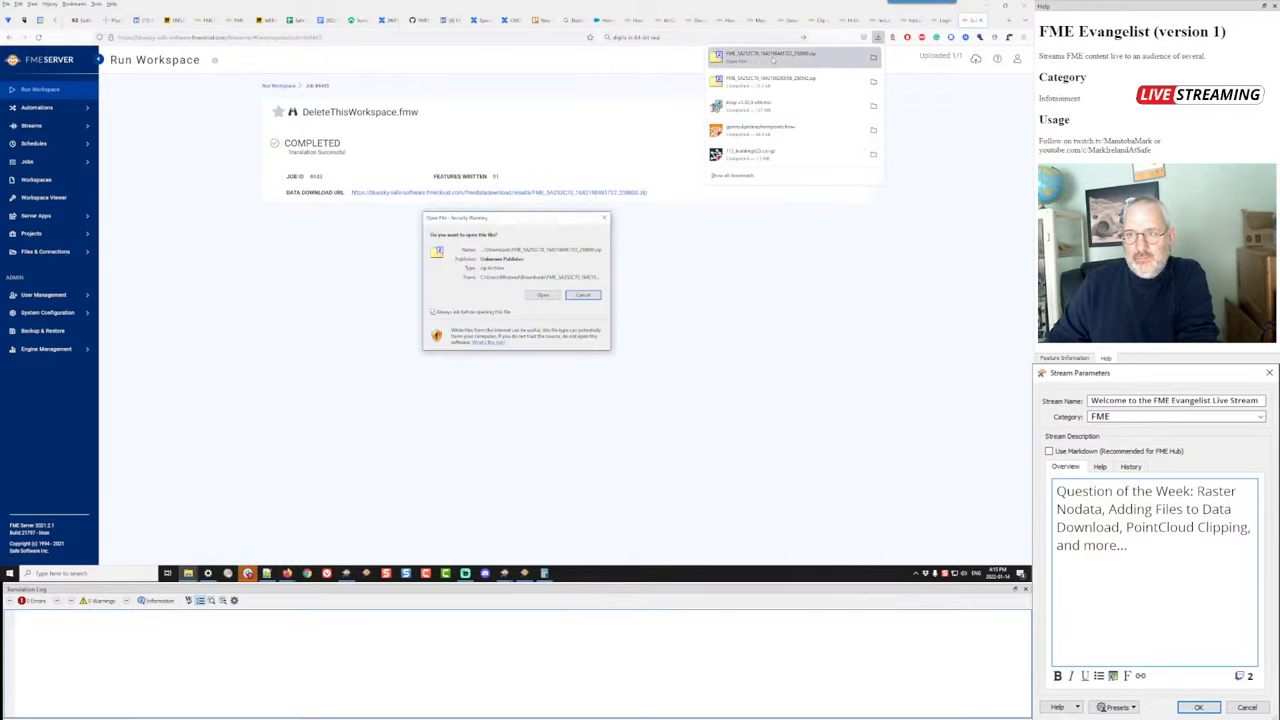
click(543, 295)
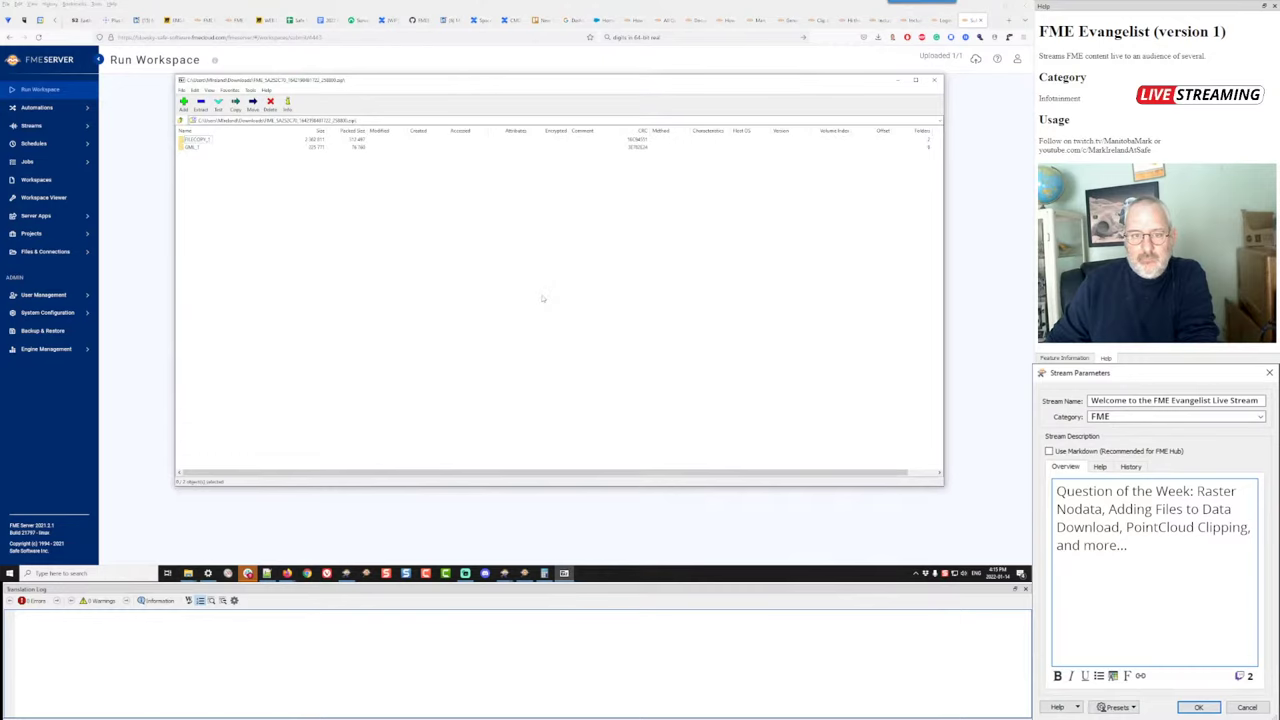
double_click(193, 139)
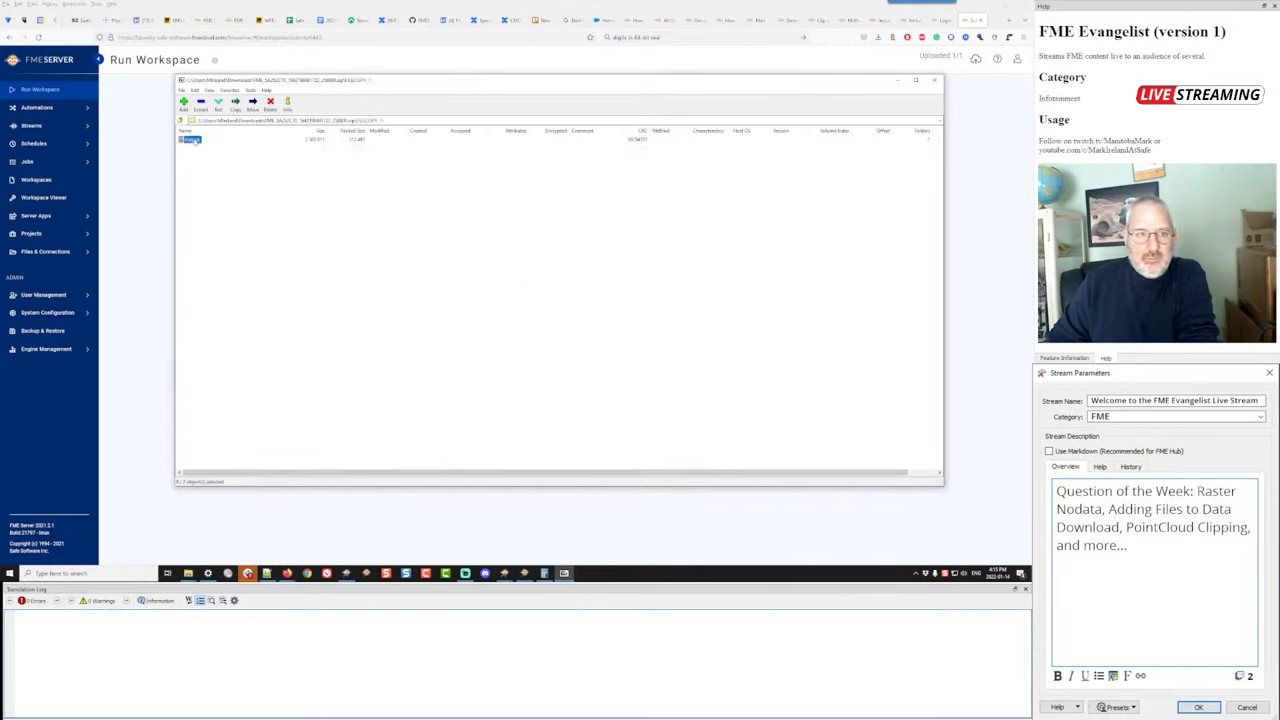
double_click(192, 139)
double_click(192, 139)
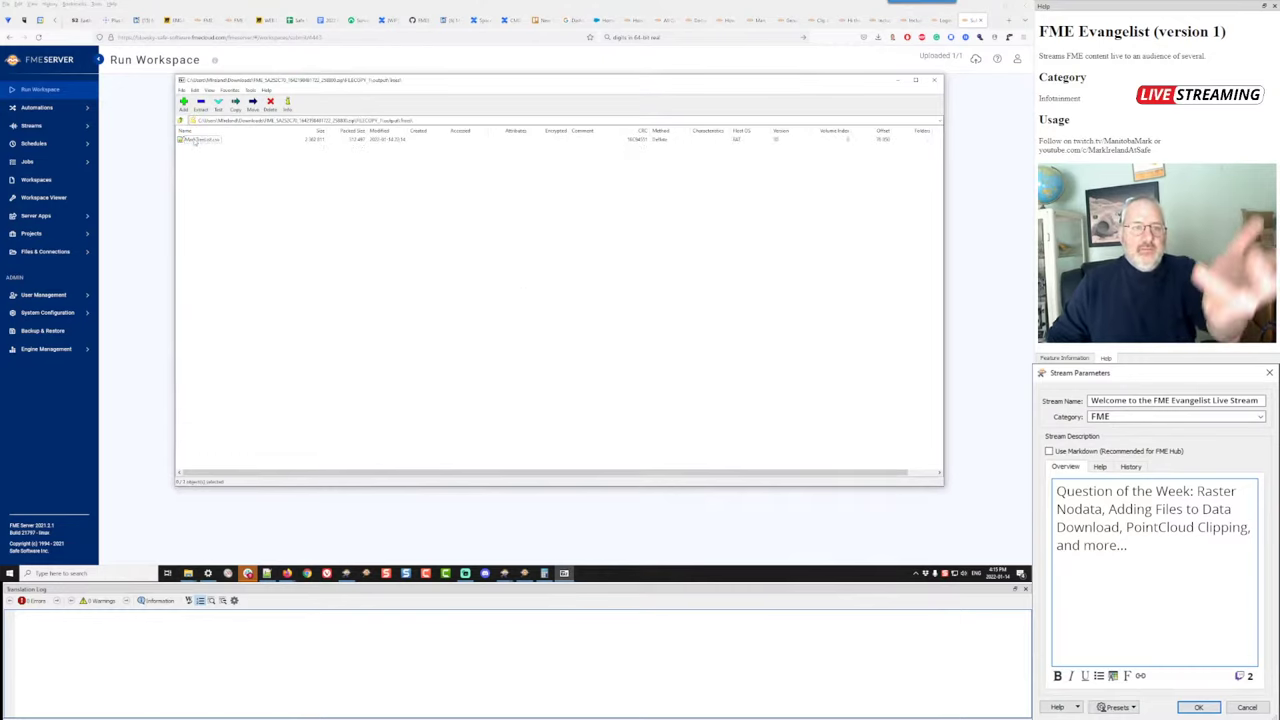
click(934, 80)
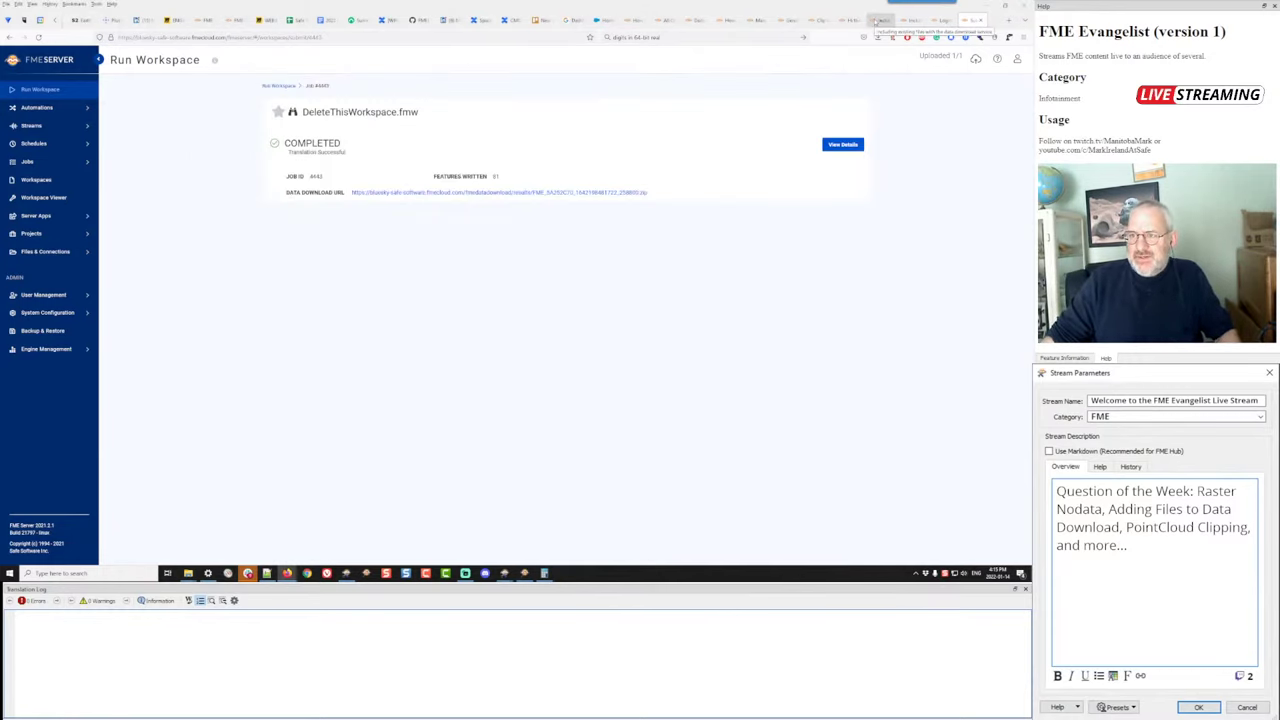
Read the question and answer on including existing files in data downloads, then return to Workbench
click(876, 21)
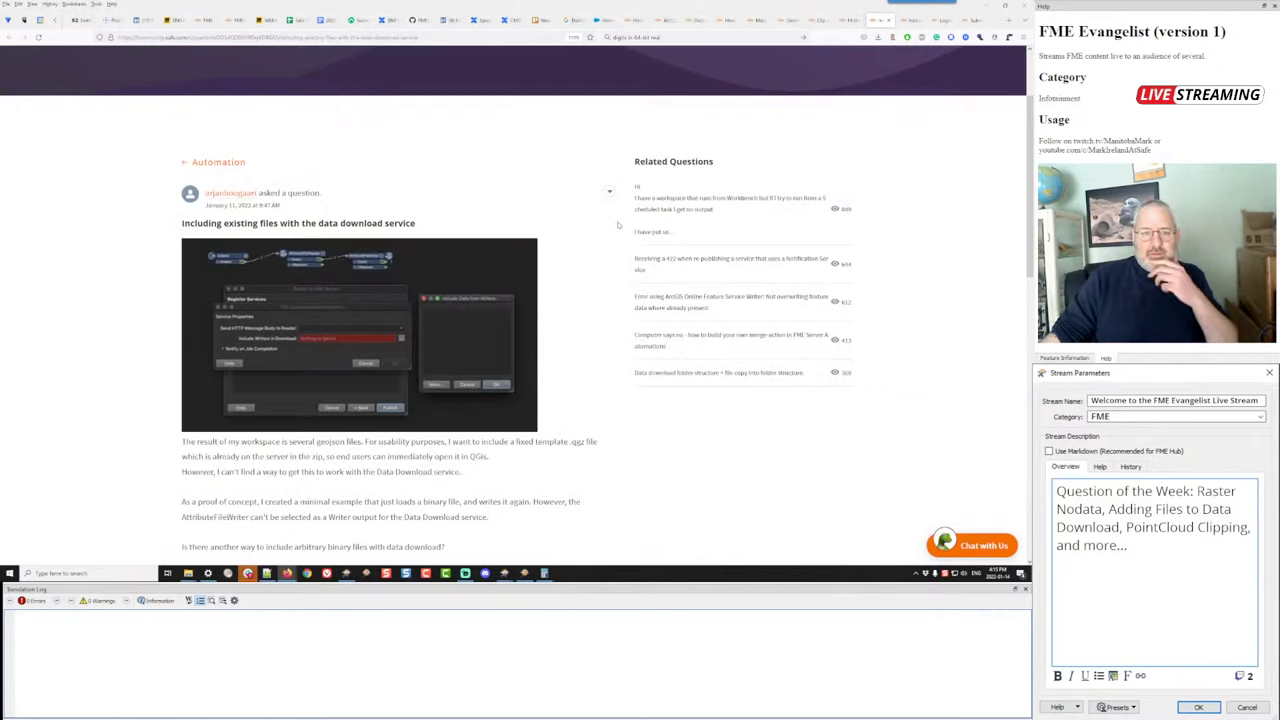
scroll(618, 225, down, 1)
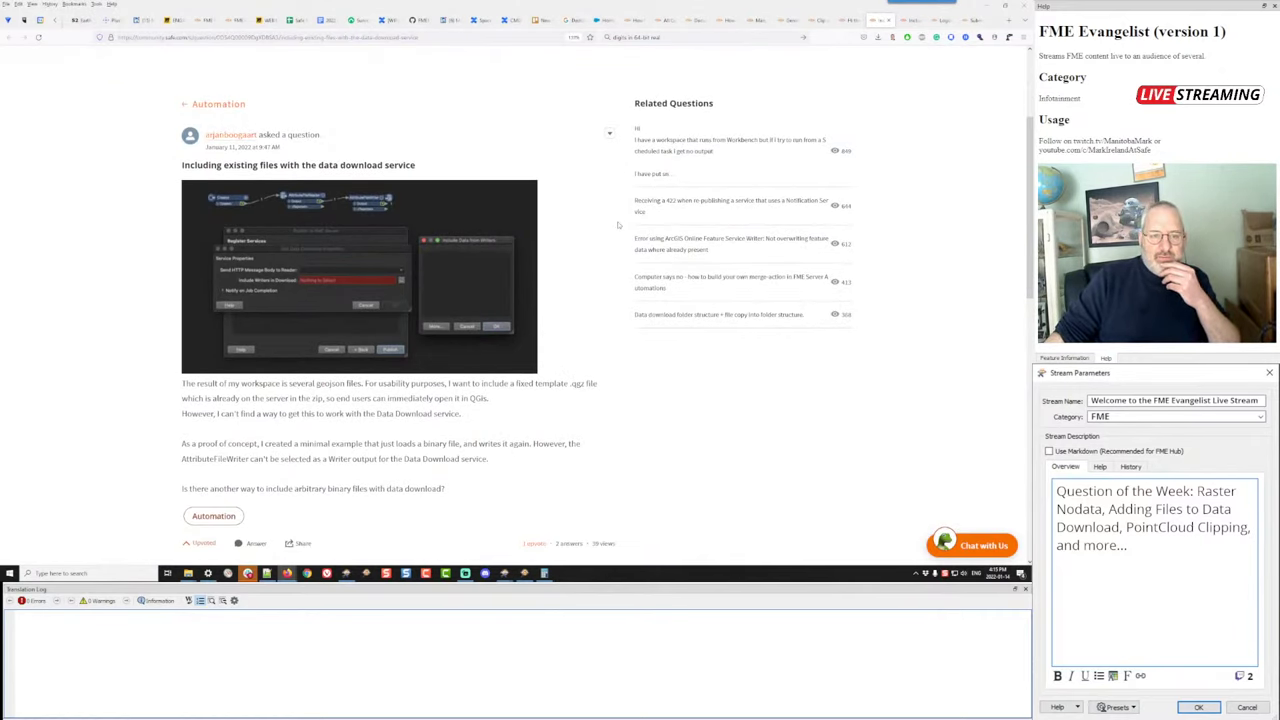
scroll(618, 225, down, 2)
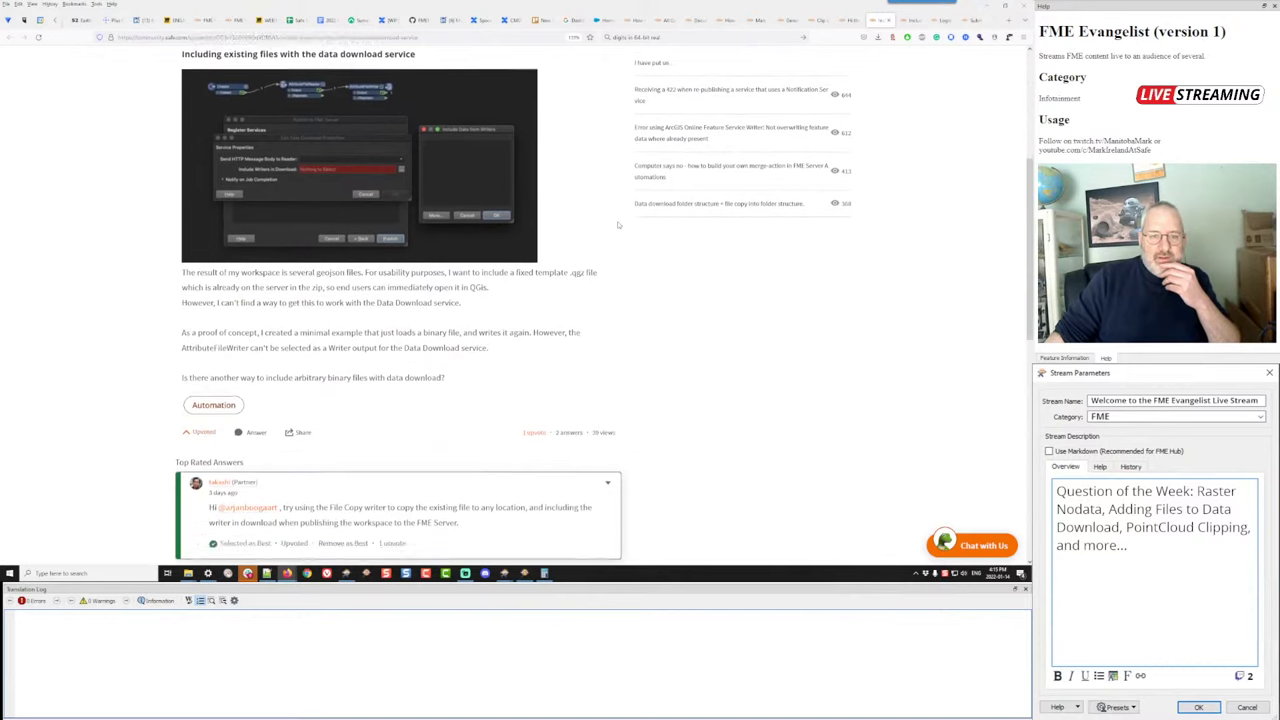
scroll(618, 225, up, 1)
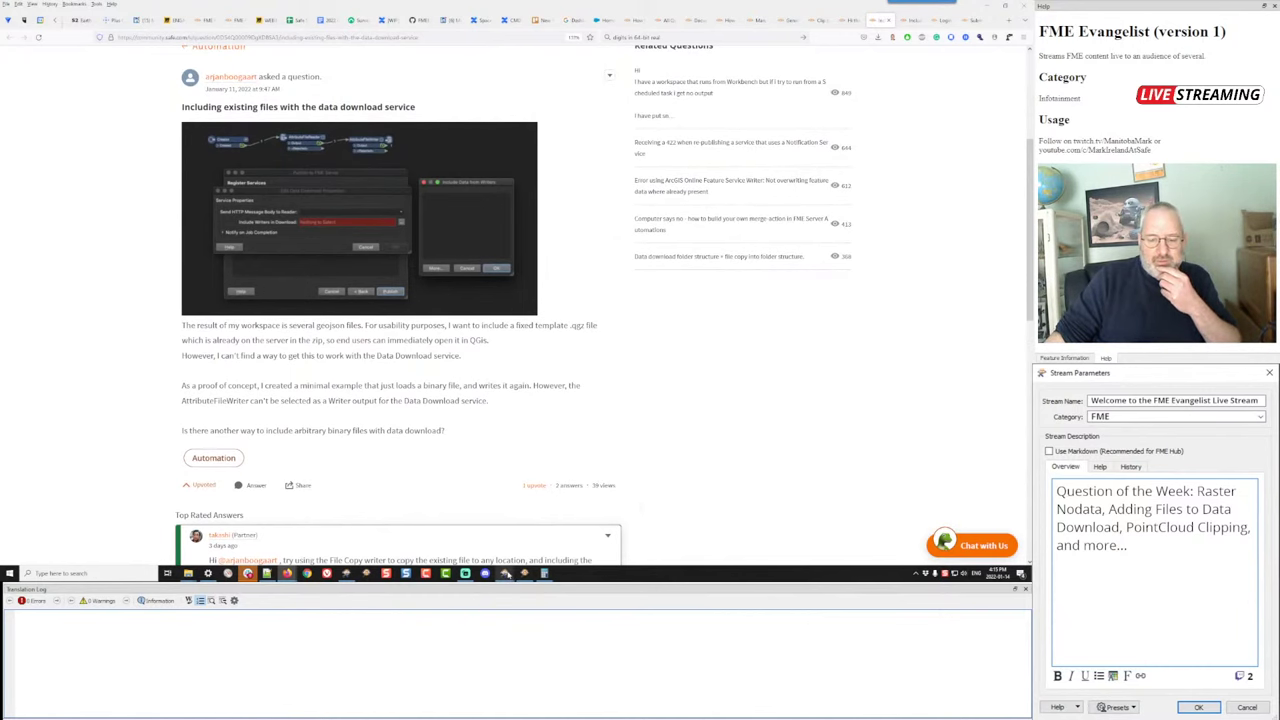
mouse_move(507, 575)
click(571, 546)
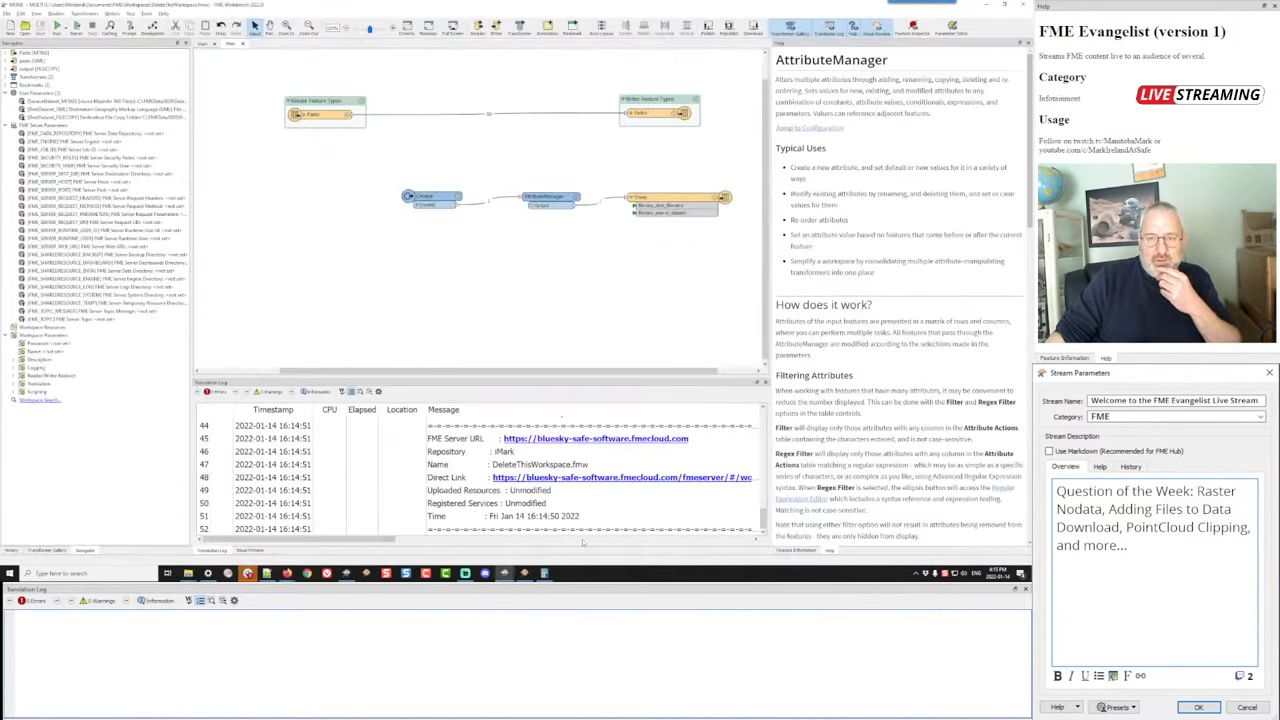
Check the AttributeManager's file value, a $(FME_SHAREDRESOURCE_DATA)-based PublicTrees.csv path, then minimize Workbench
click(657, 204)
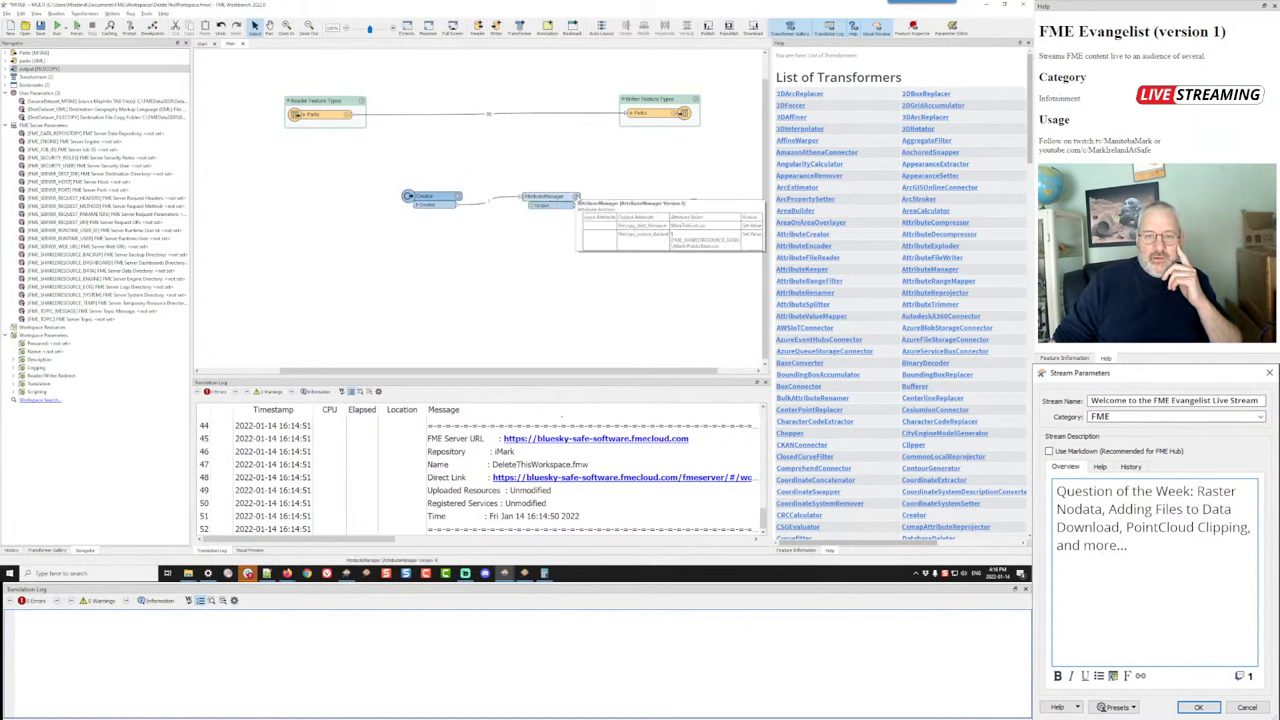
double_click(565, 198)
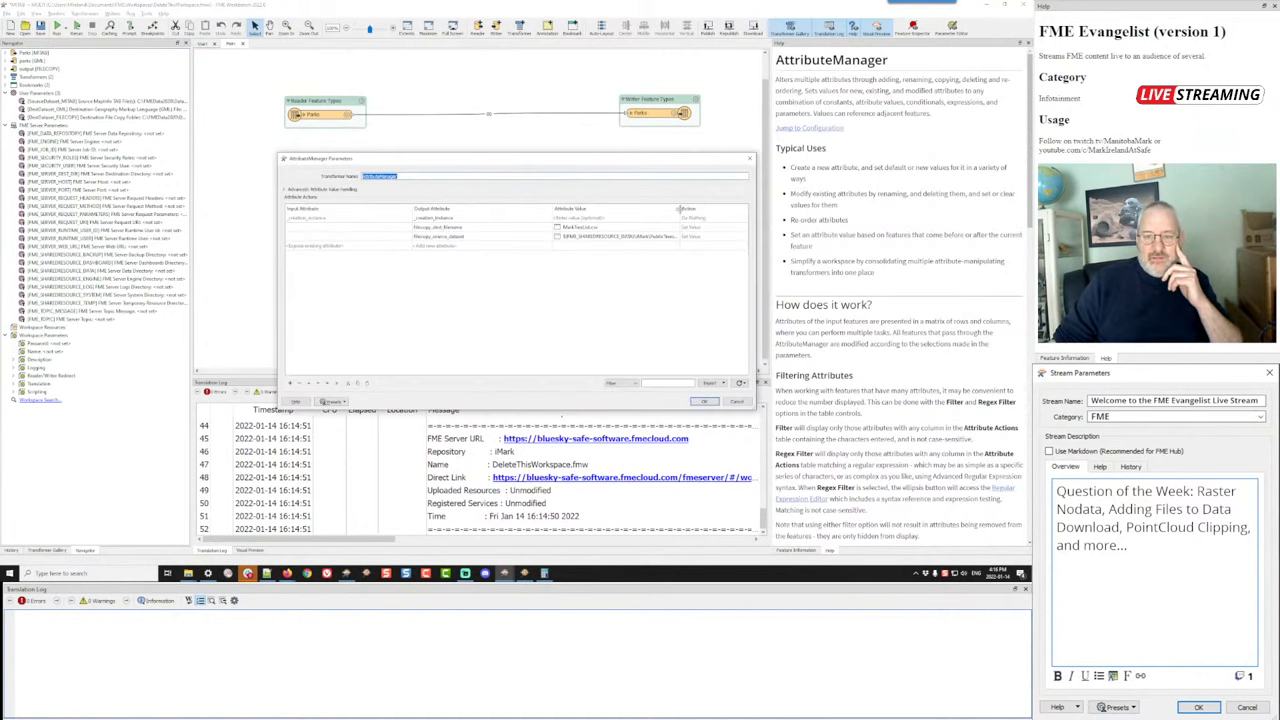
drag(680, 208, 706, 212)
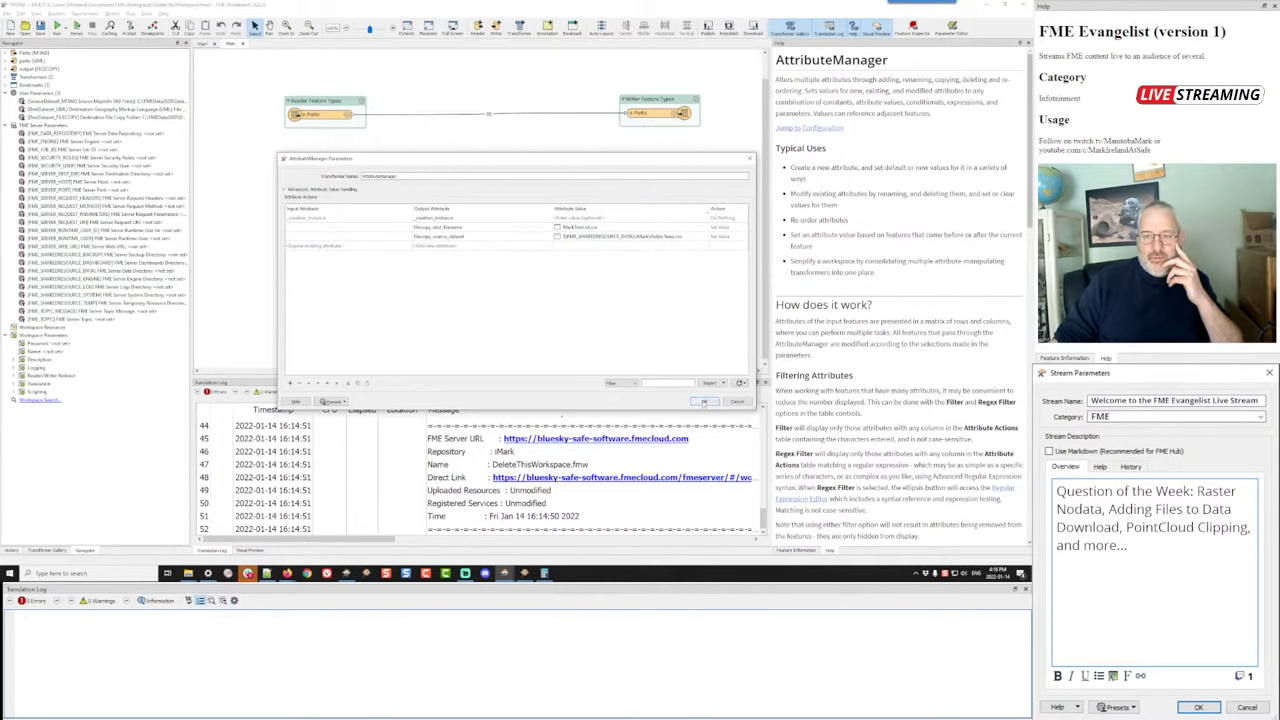
click(704, 402)
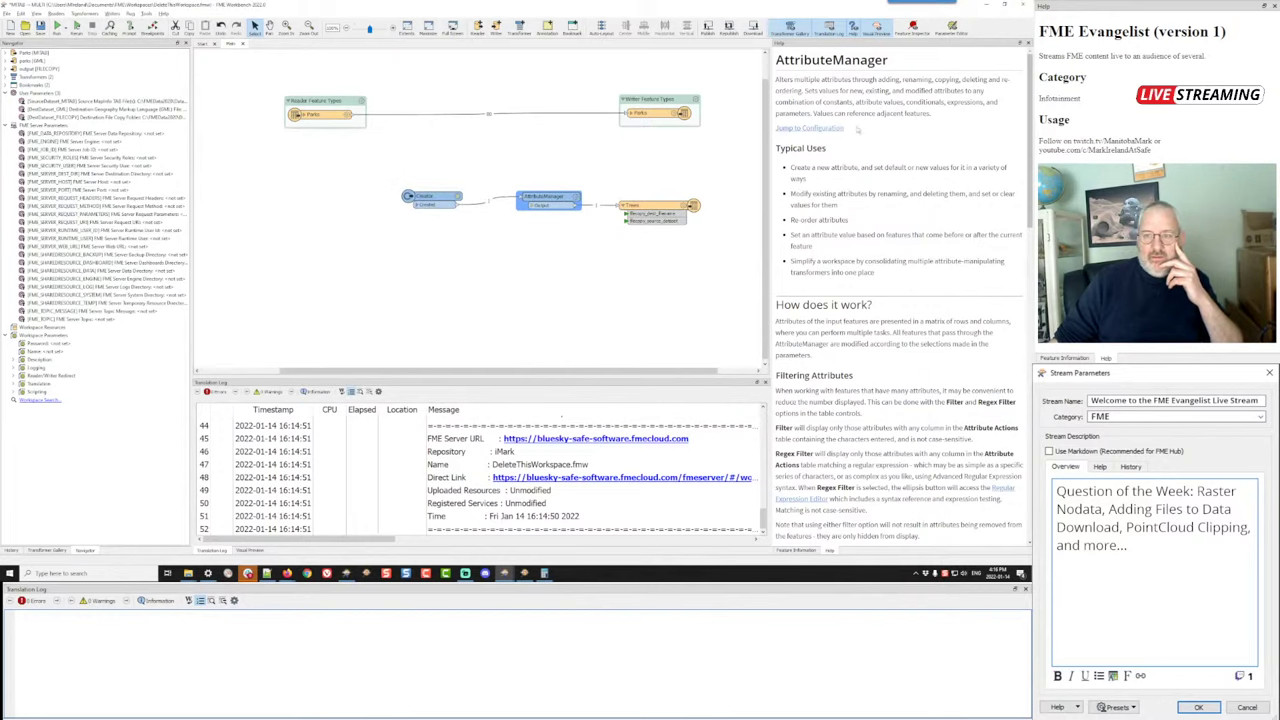
Open the completed DeleteThisWorkspace.fmw job's details and scroll through its translation log
click(987, 6)
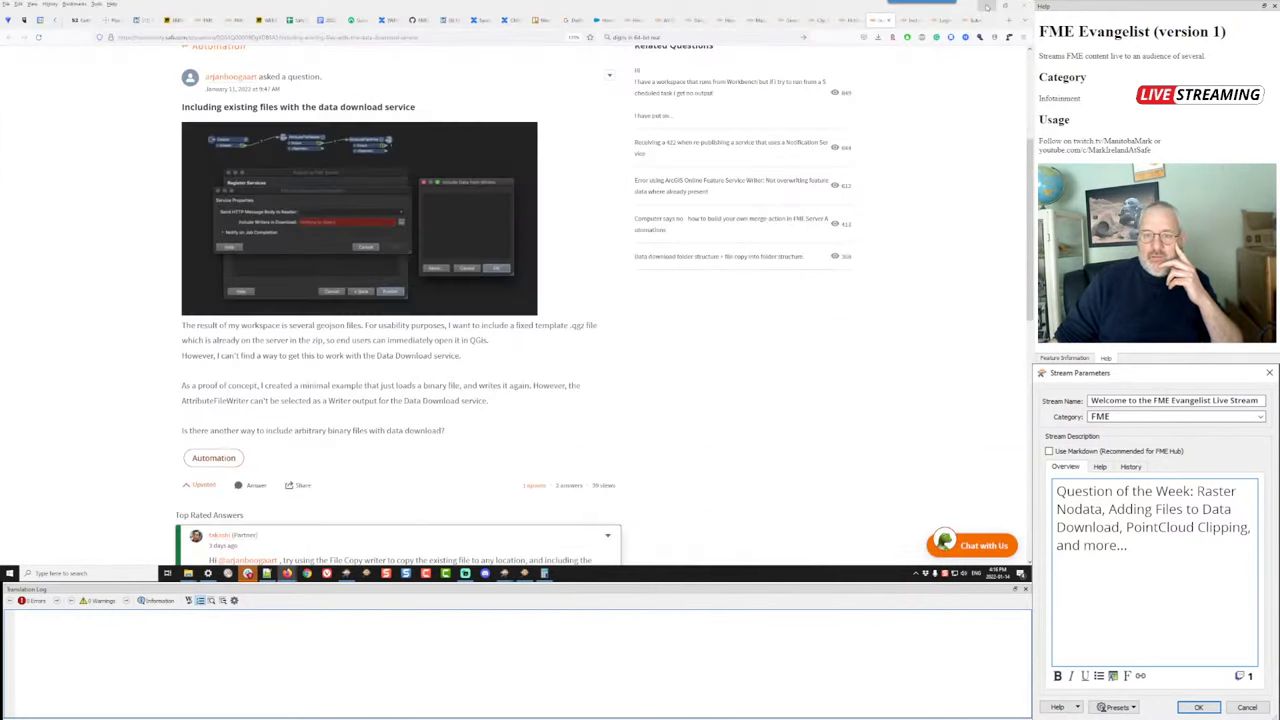
click(970, 21)
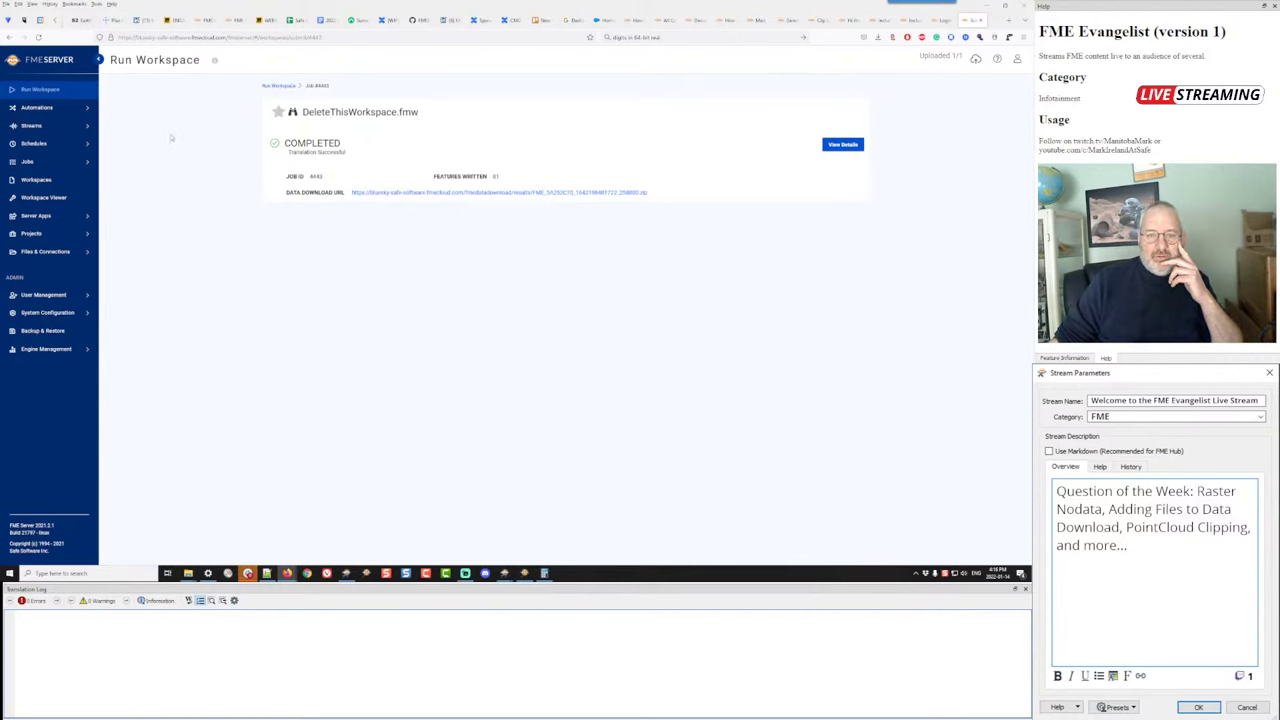
click(830, 146)
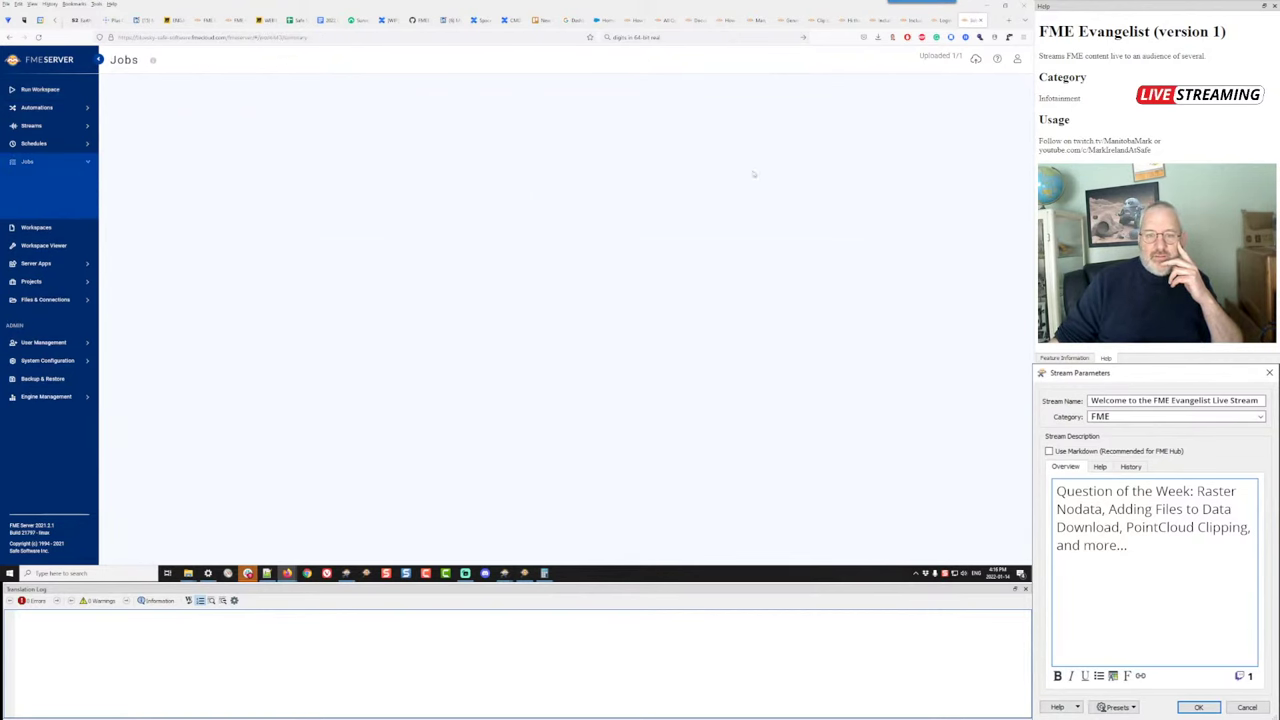
scroll(508, 357, down, 5)
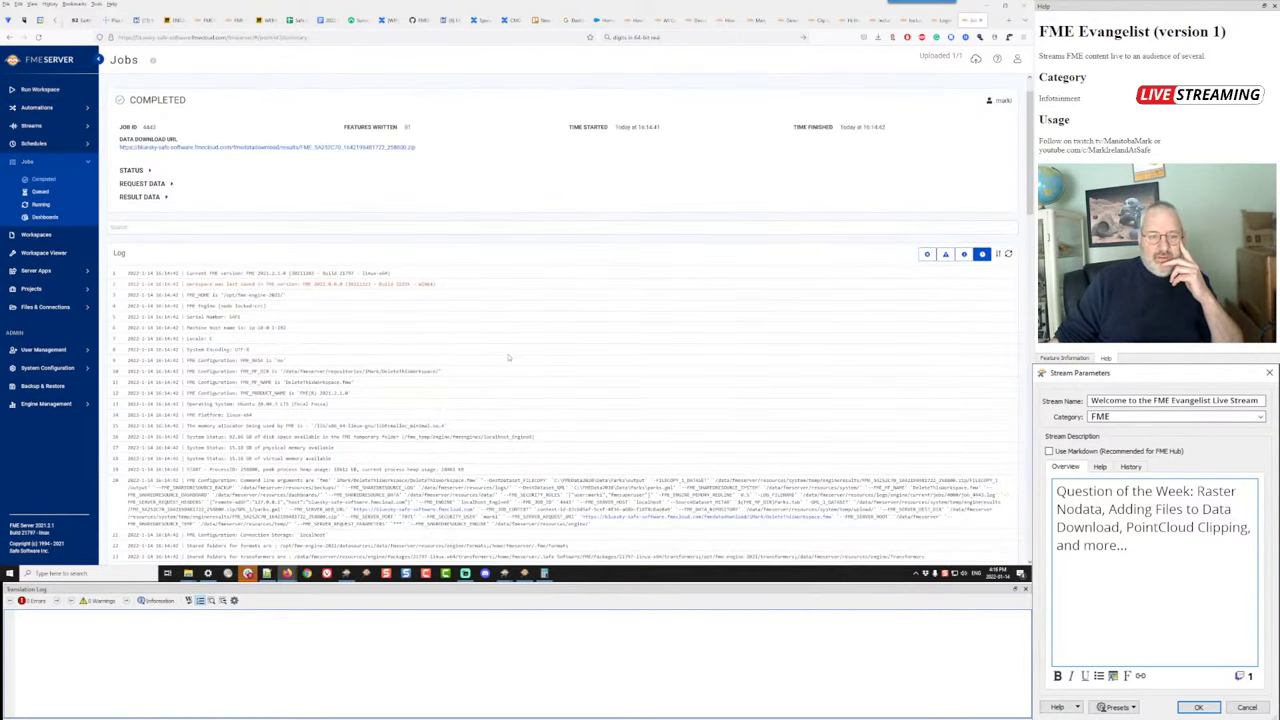
scroll(508, 357, down, 6)
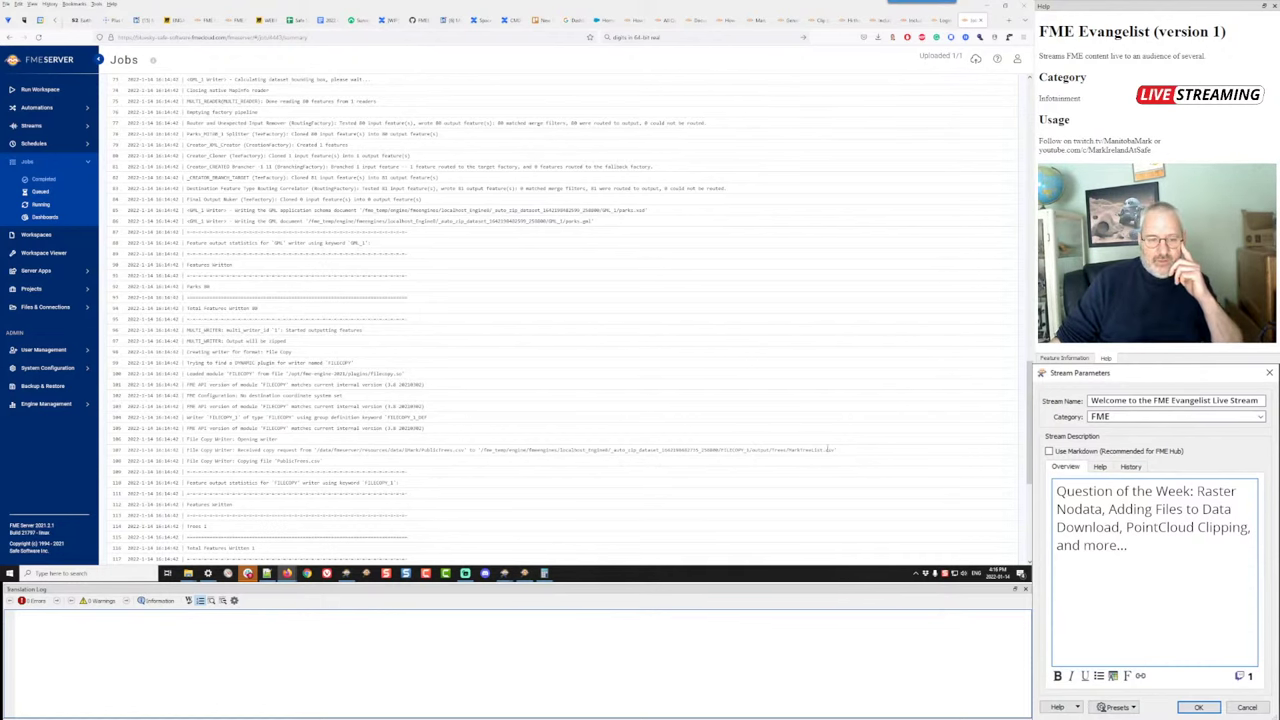
scroll(828, 450, down, 4)
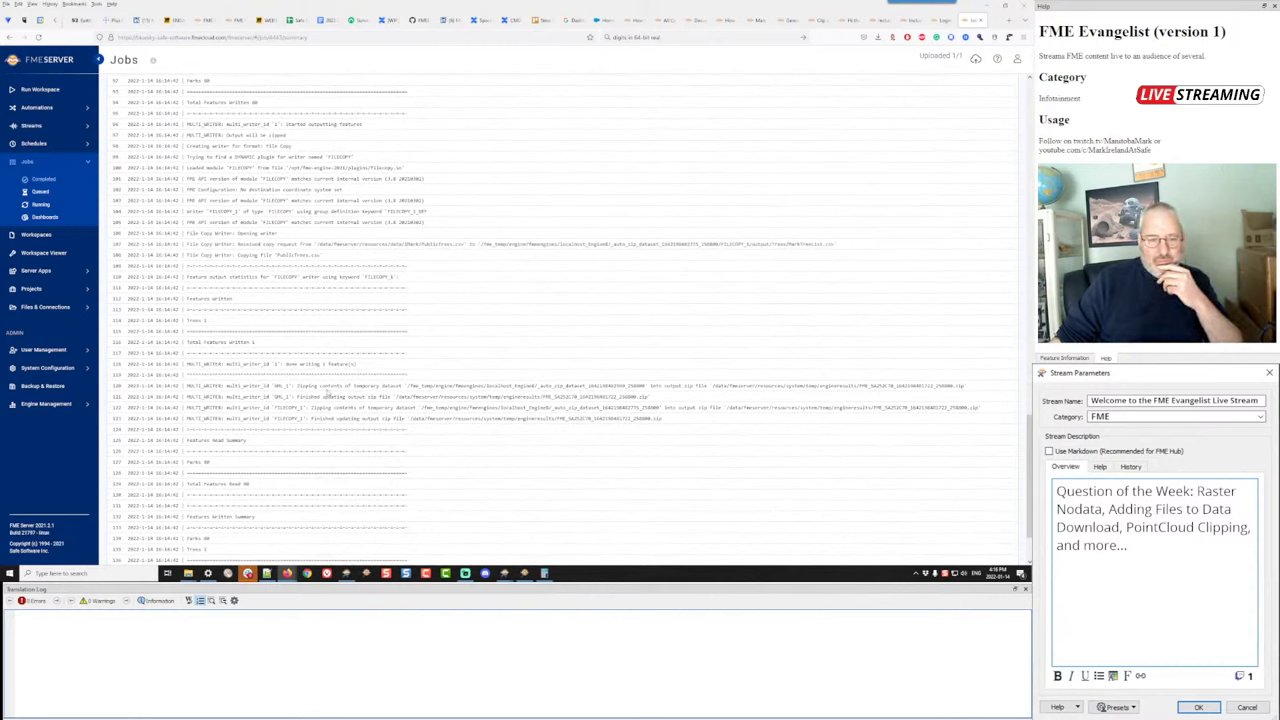
Highlight the log lines on zipping the output and the saved FME version
drag(294, 385, 976, 387)
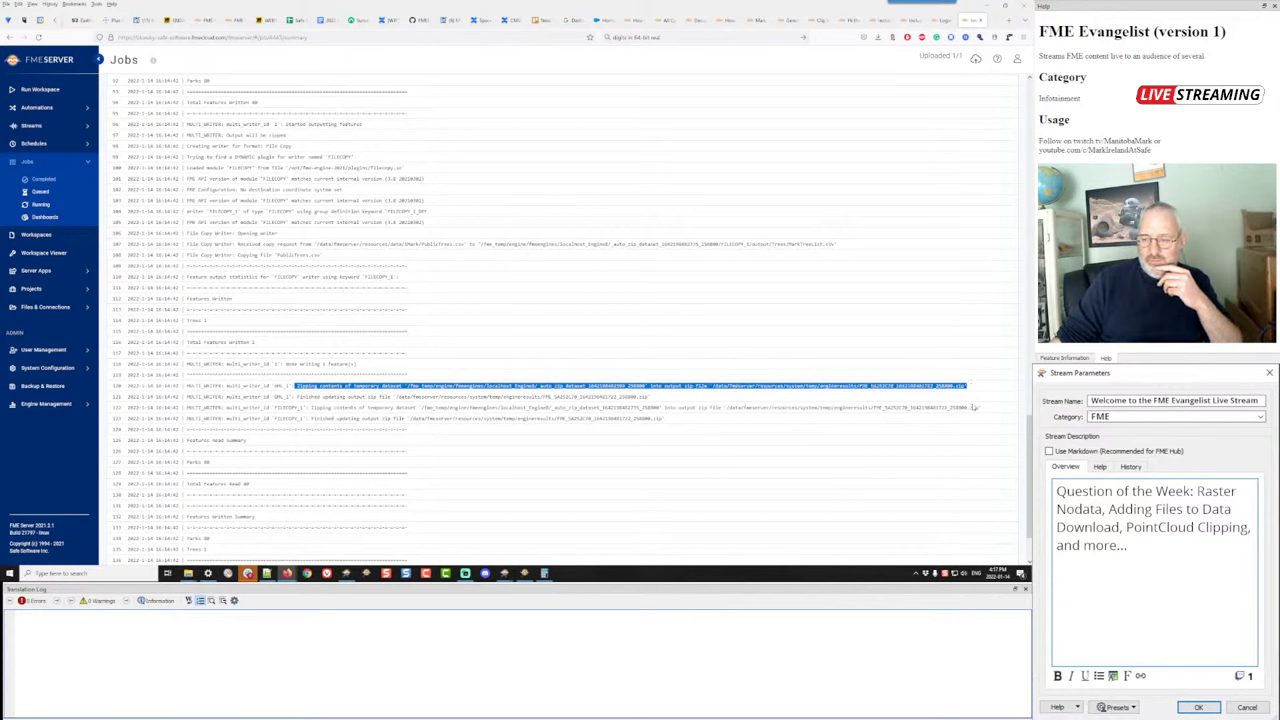
scroll(720, 441, down, 2)
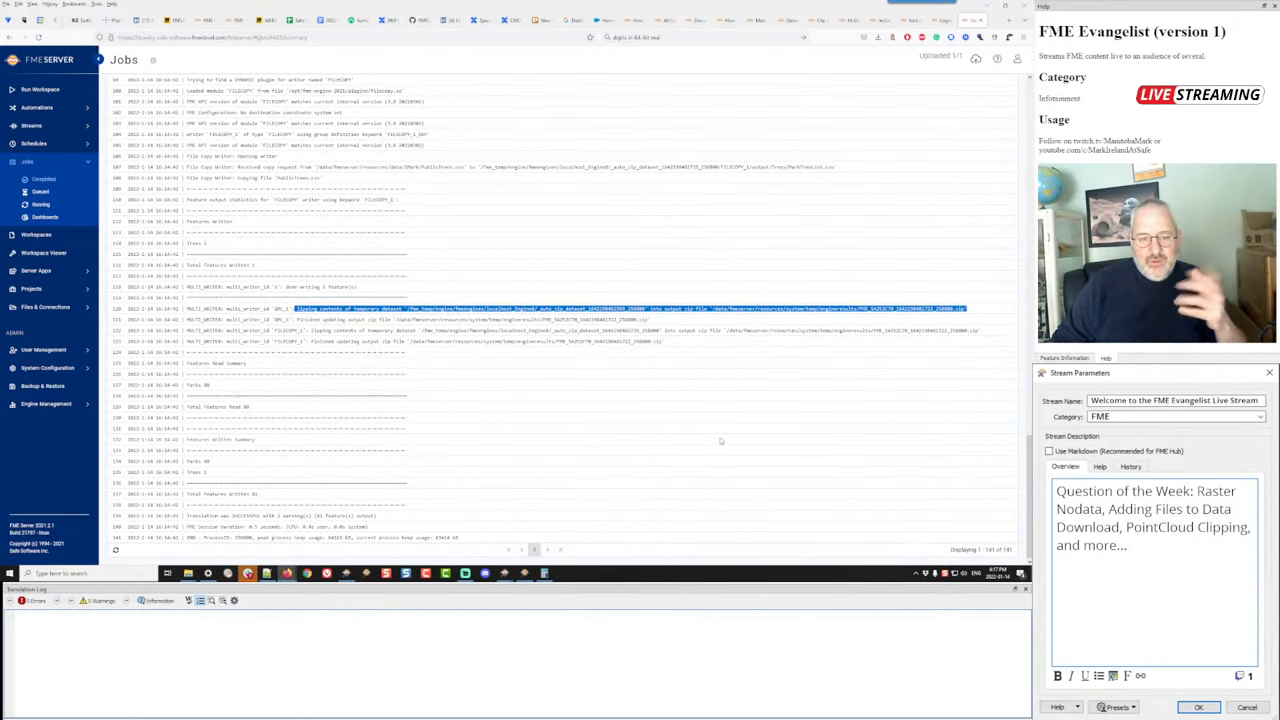
scroll(720, 441, up, 4)
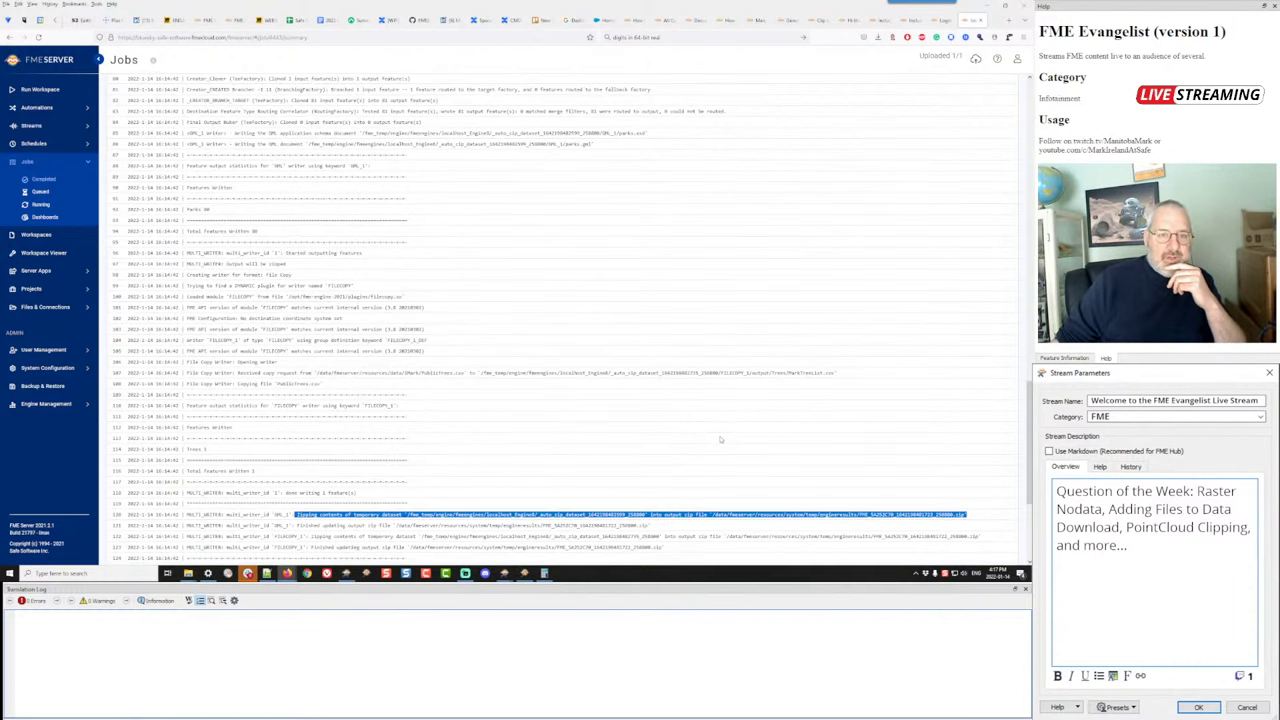
scroll(720, 439, up, 20)
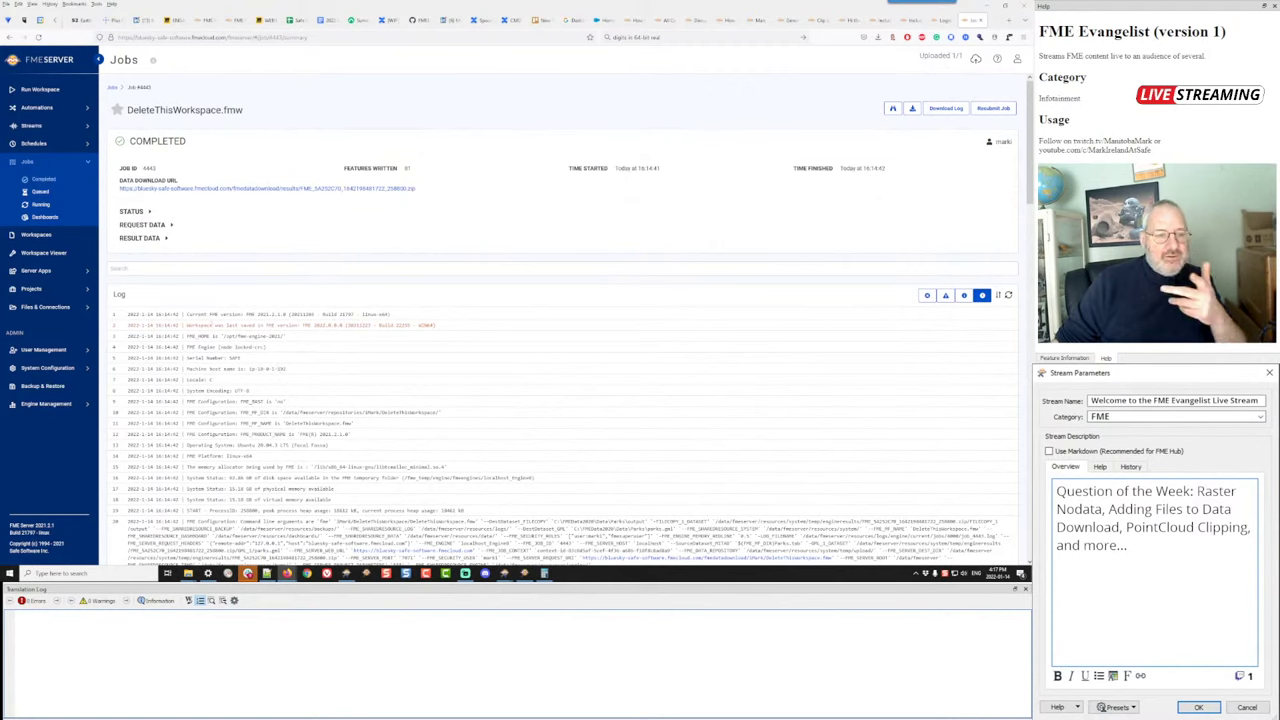
drag(186, 325, 436, 325)
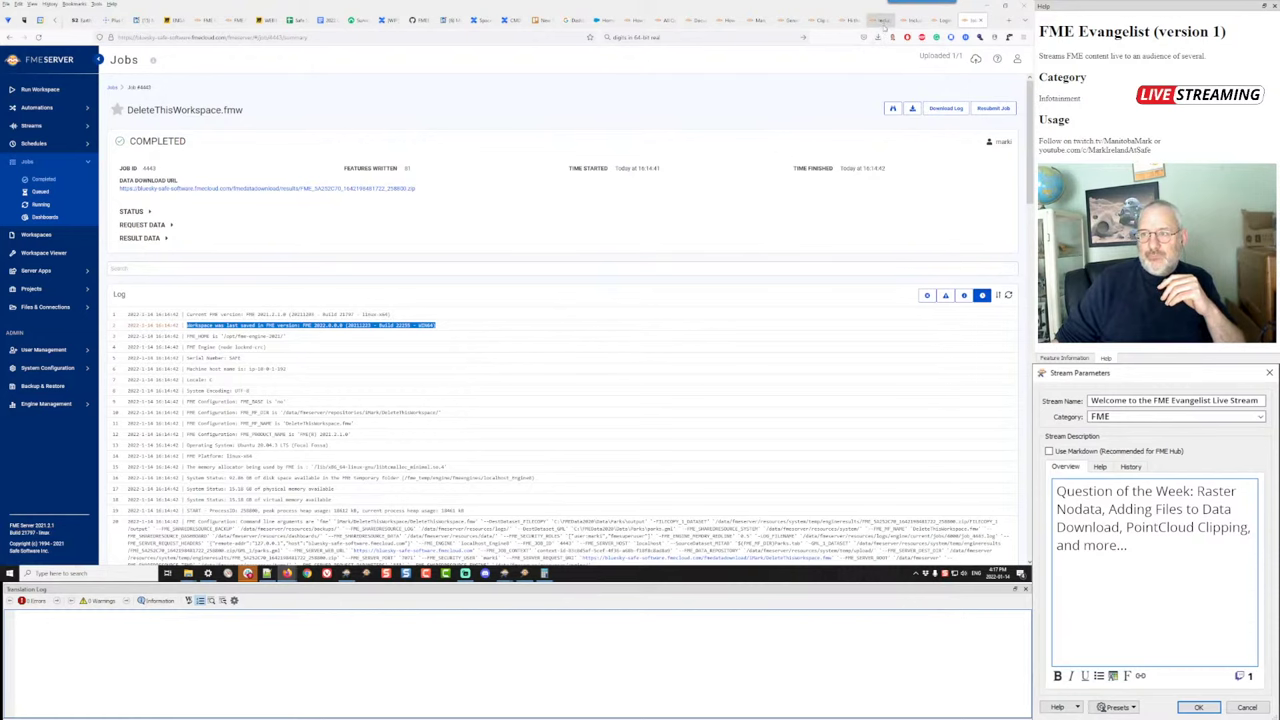
click(880, 21)
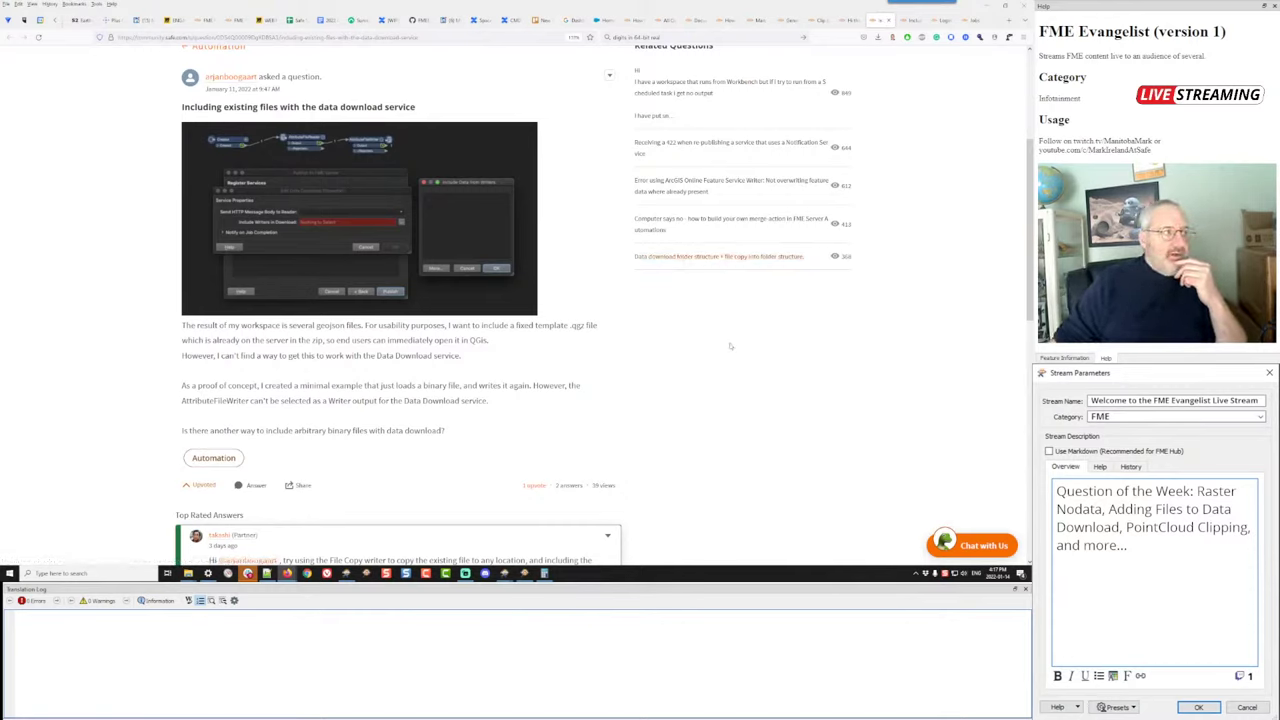
Read the 'Generating several new attributes with value in name' question and its BulkAttributeRenamer/Aggregator answer
click(851, 21)
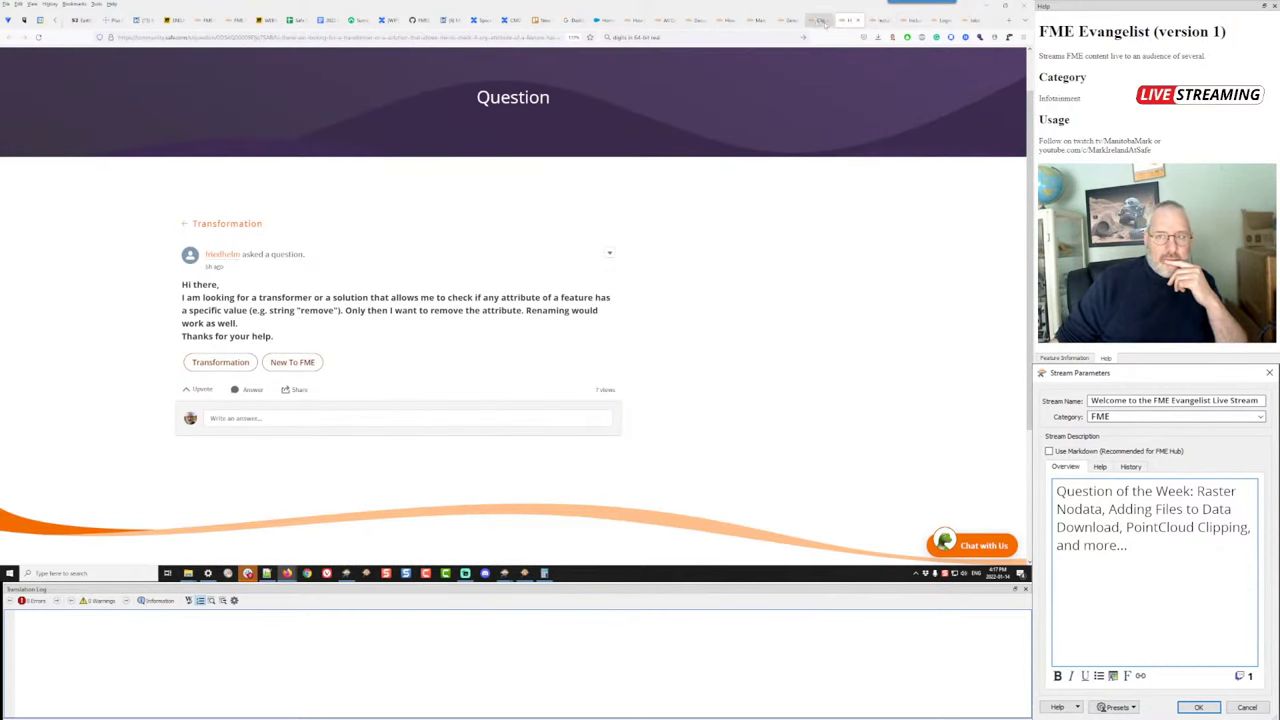
click(819, 21)
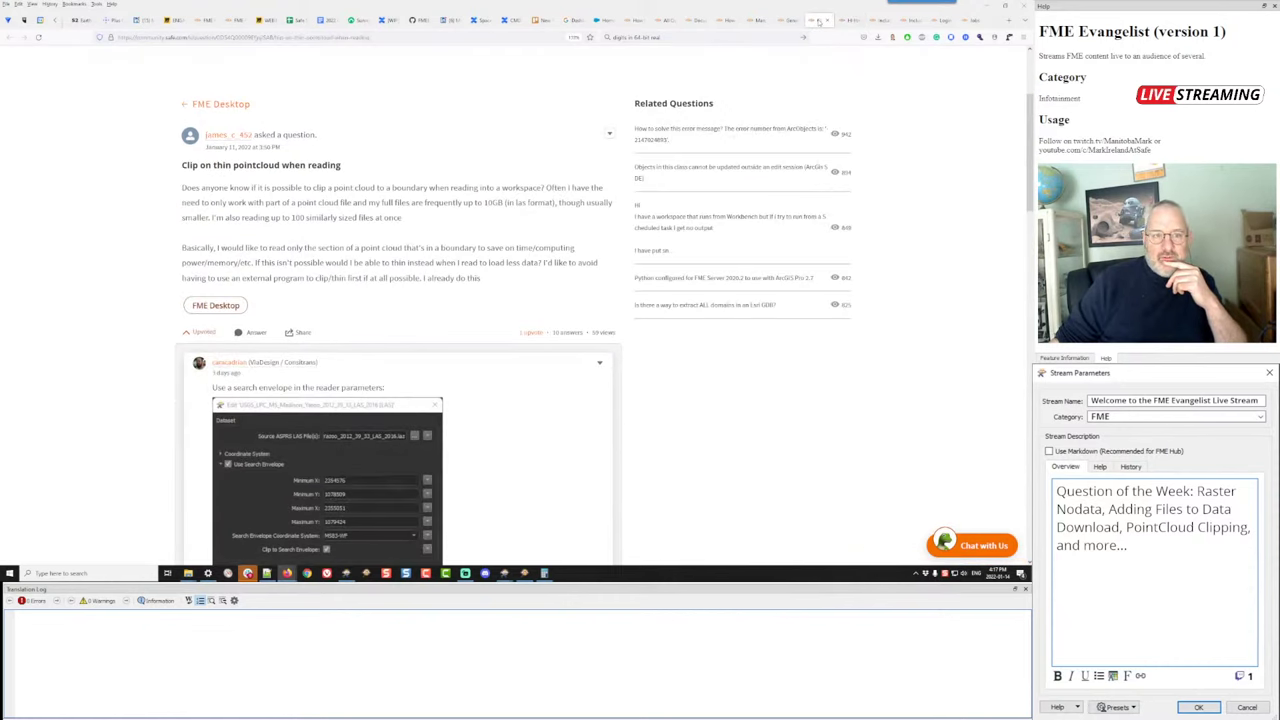
click(789, 21)
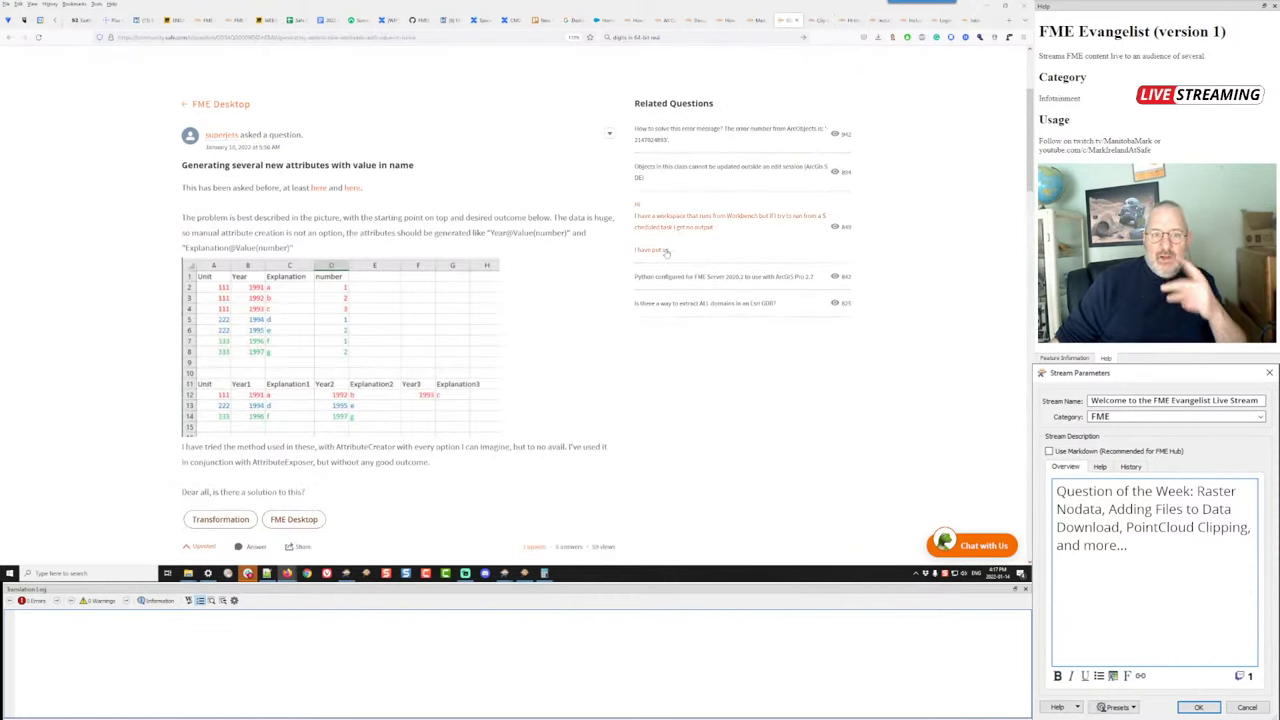
scroll(599, 259, down, 3)
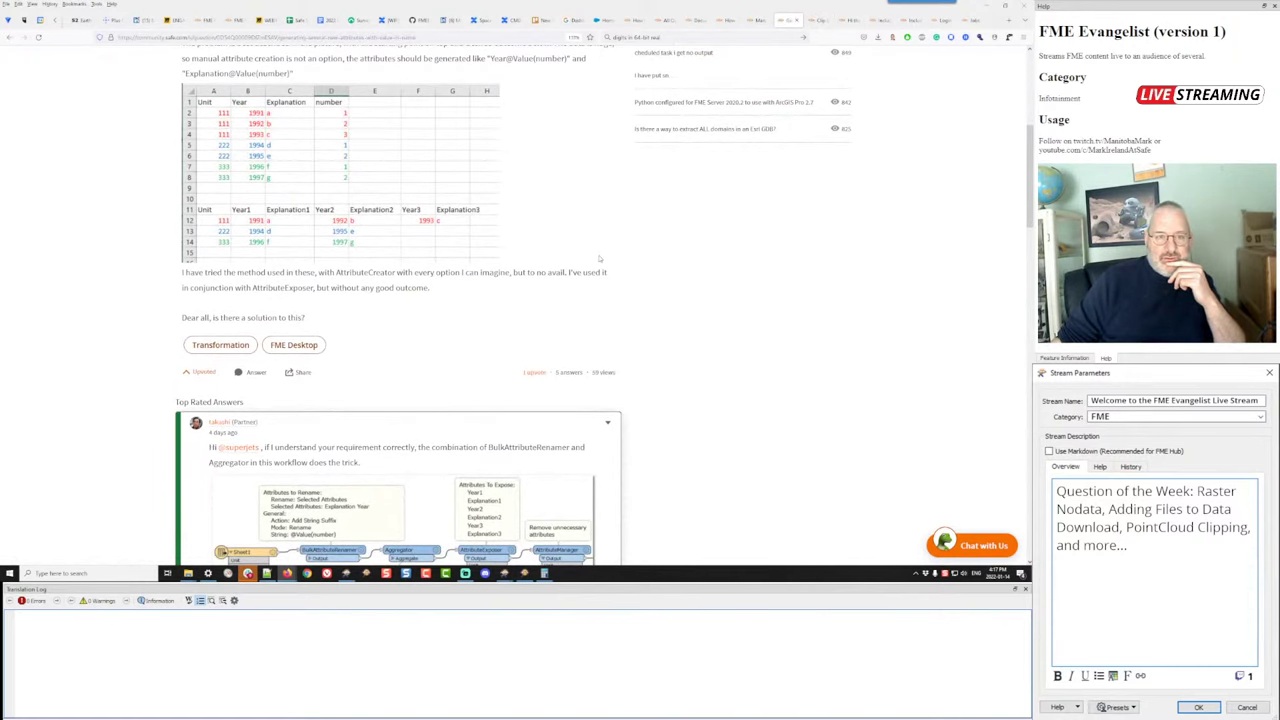
scroll(599, 259, up, 2)
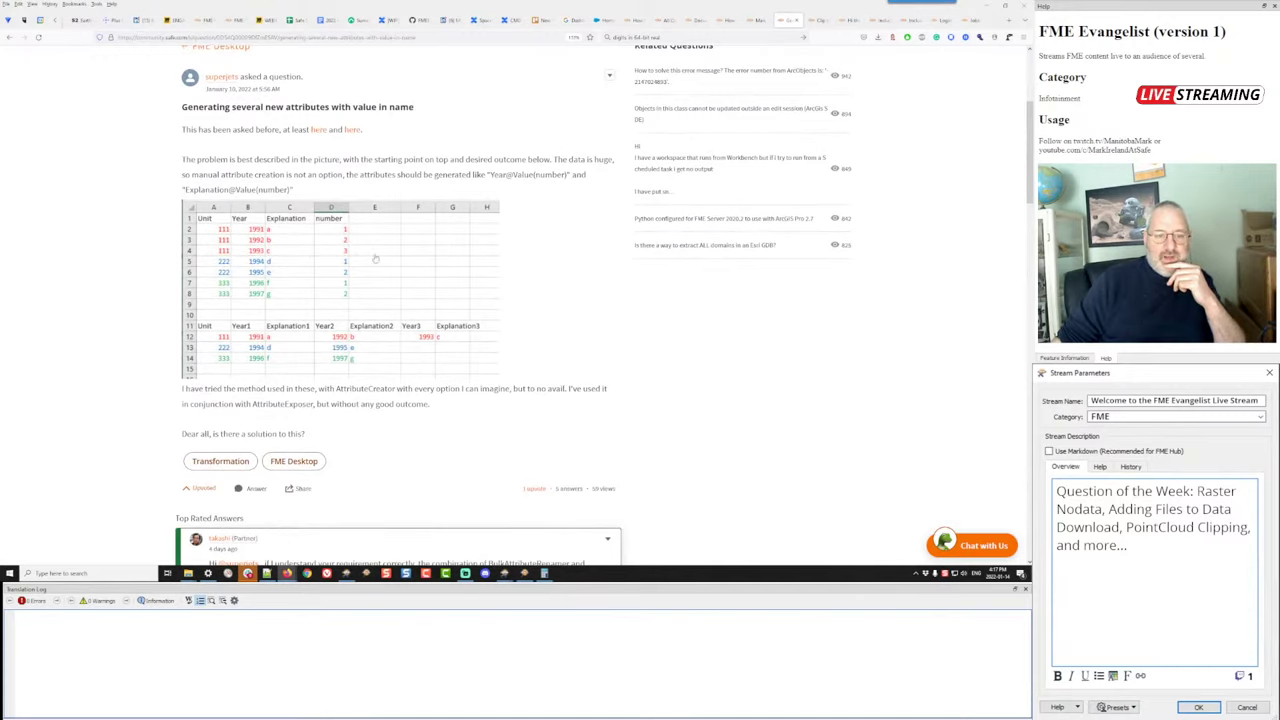
scroll(478, 279, down, 4)
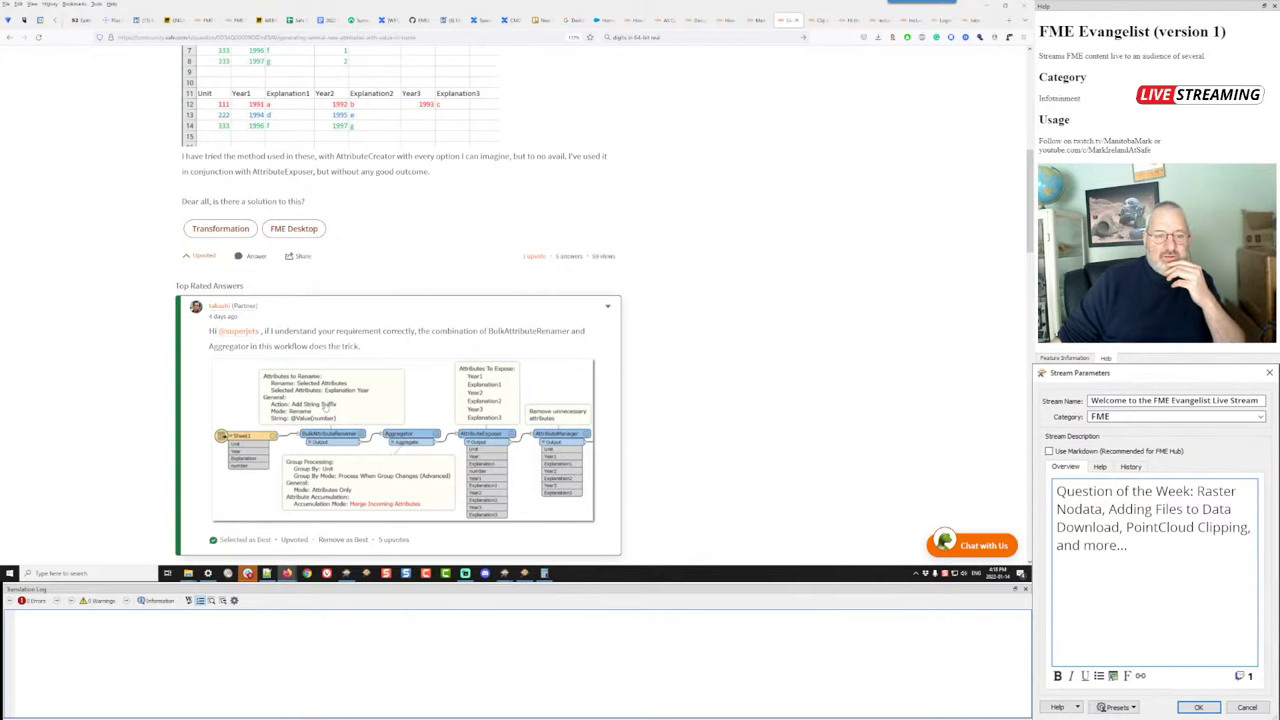
scroll(326, 404, up, 1)
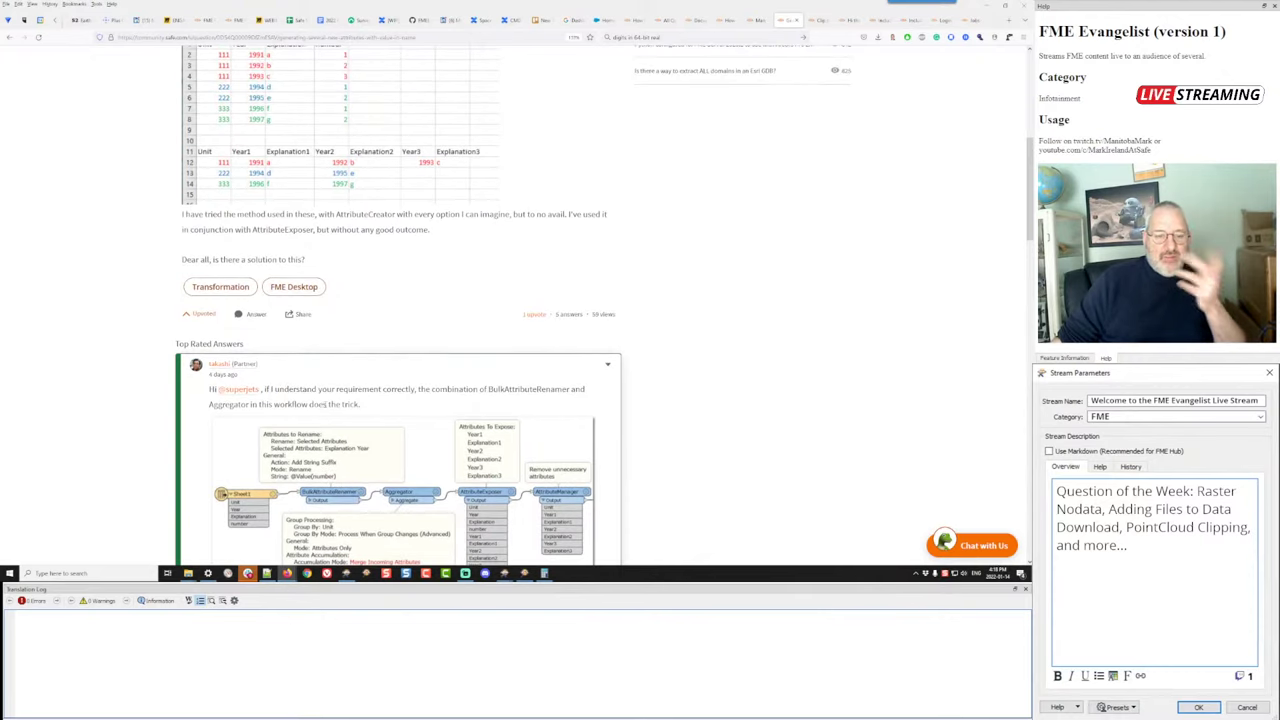
scroll(325, 400, up, 1)
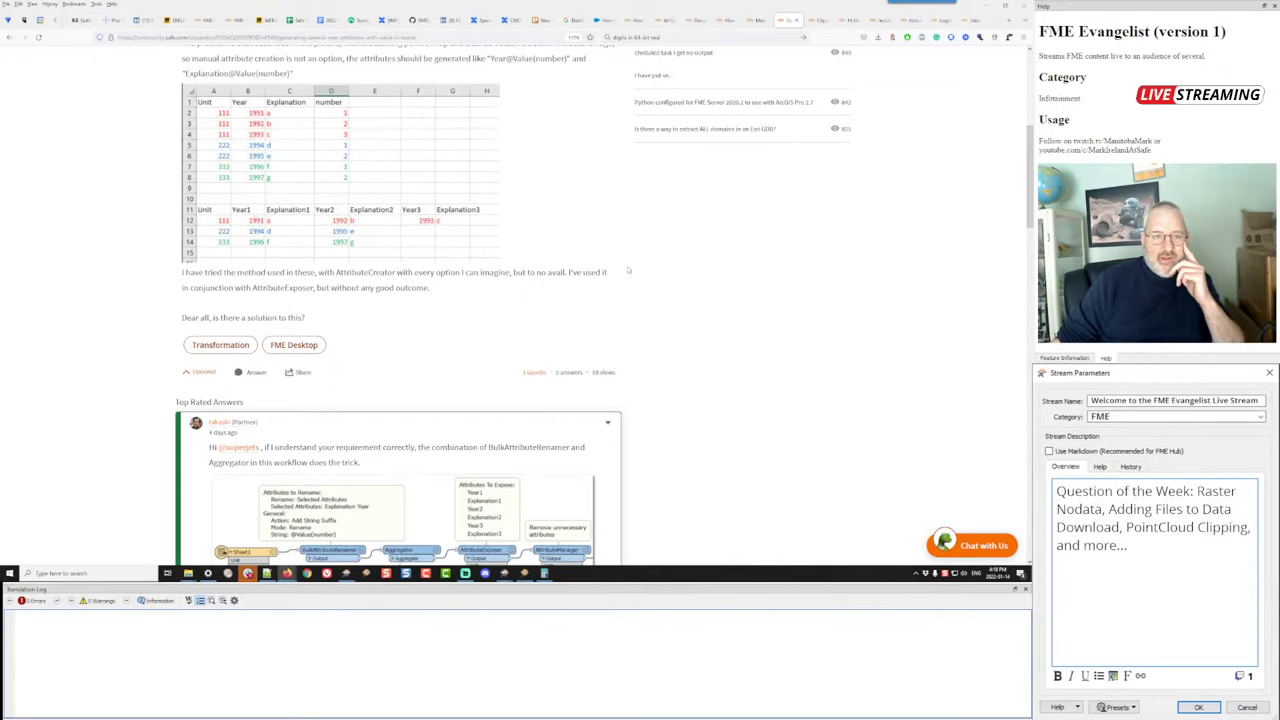
scroll(621, 265, up, 3)
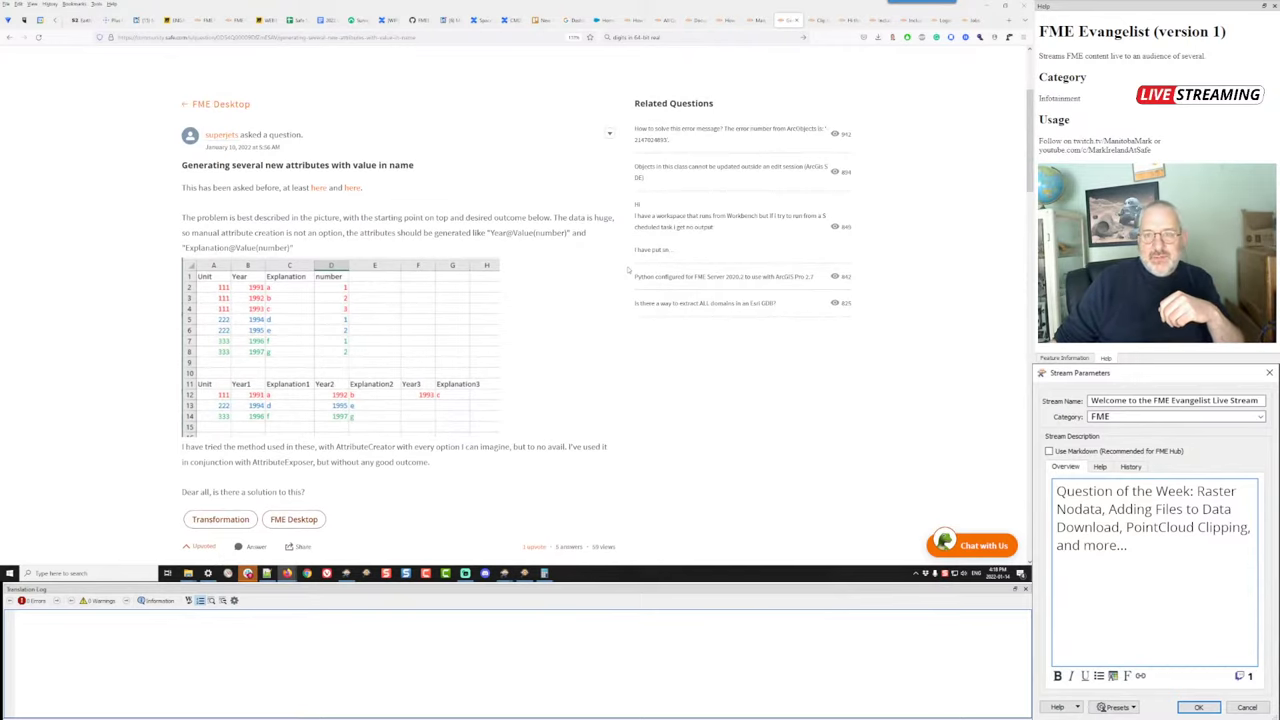
Read through the answers on the question about needing new FME socks
click(822, 20)
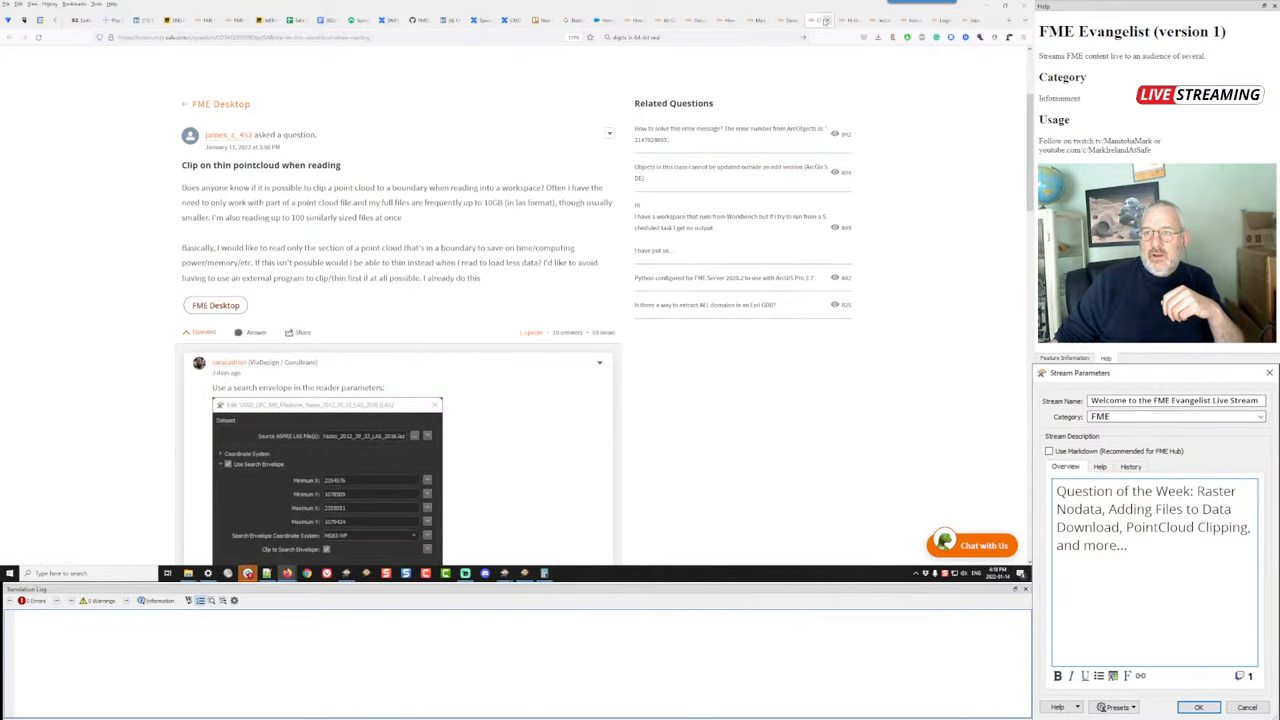
click(752, 20)
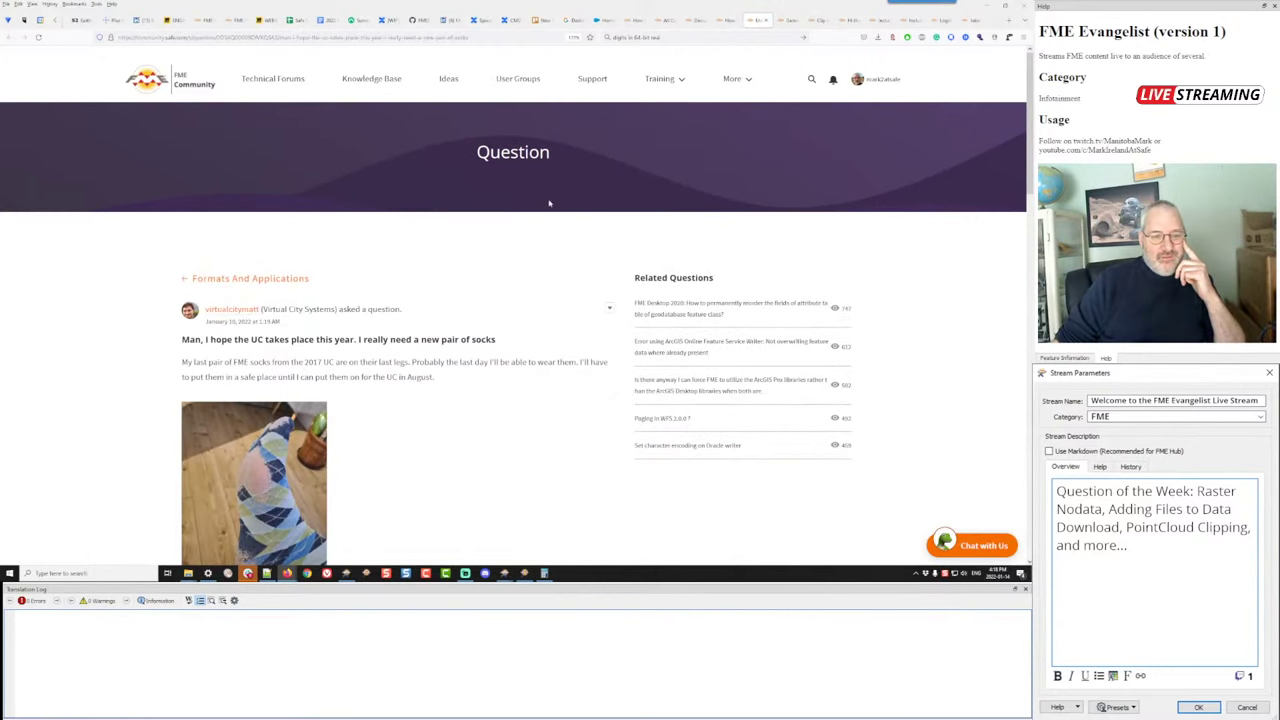
scroll(549, 203, down, 2)
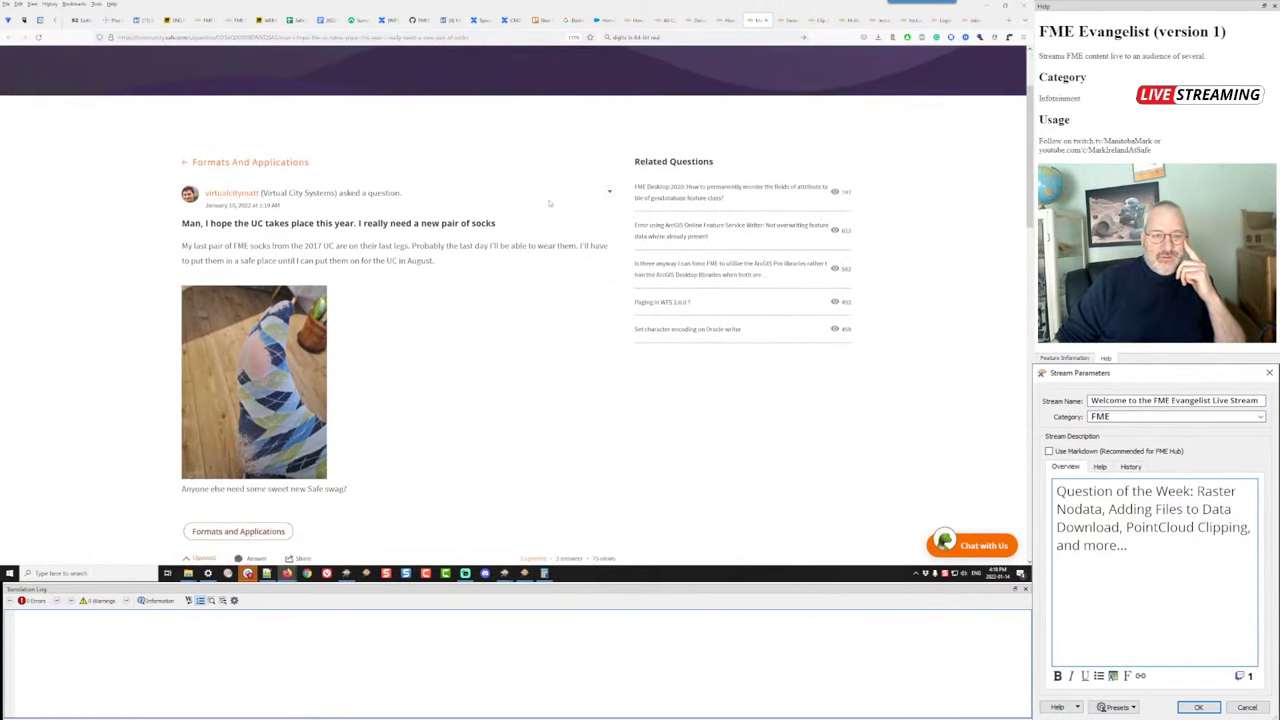
scroll(549, 203, down, 1)
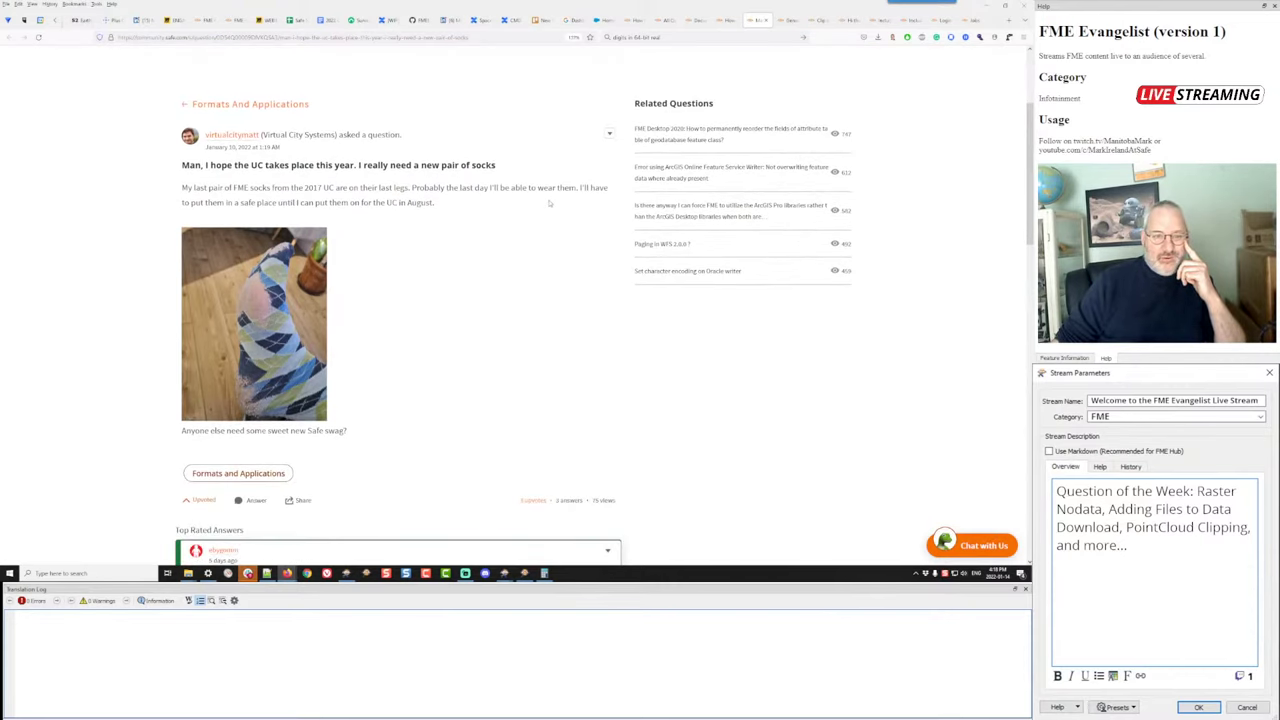
scroll(549, 203, down, 1)
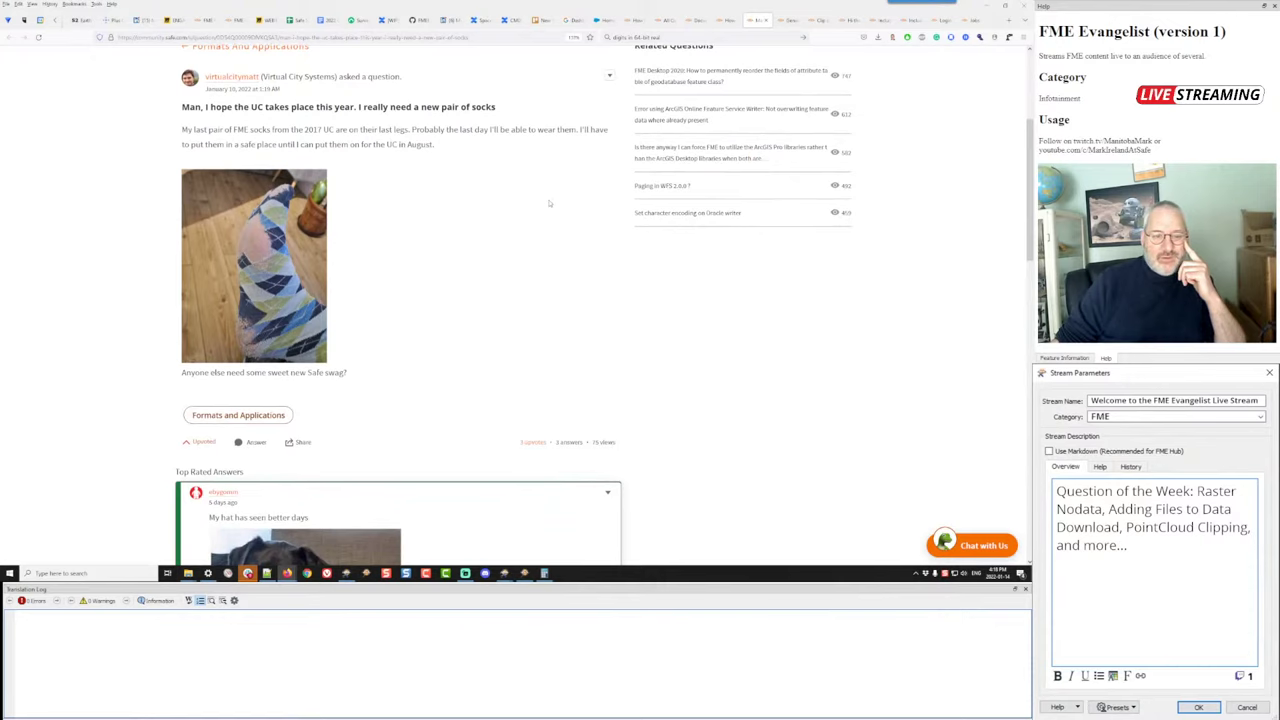
scroll(549, 203, down, 2)
scroll(549, 203, down, 5)
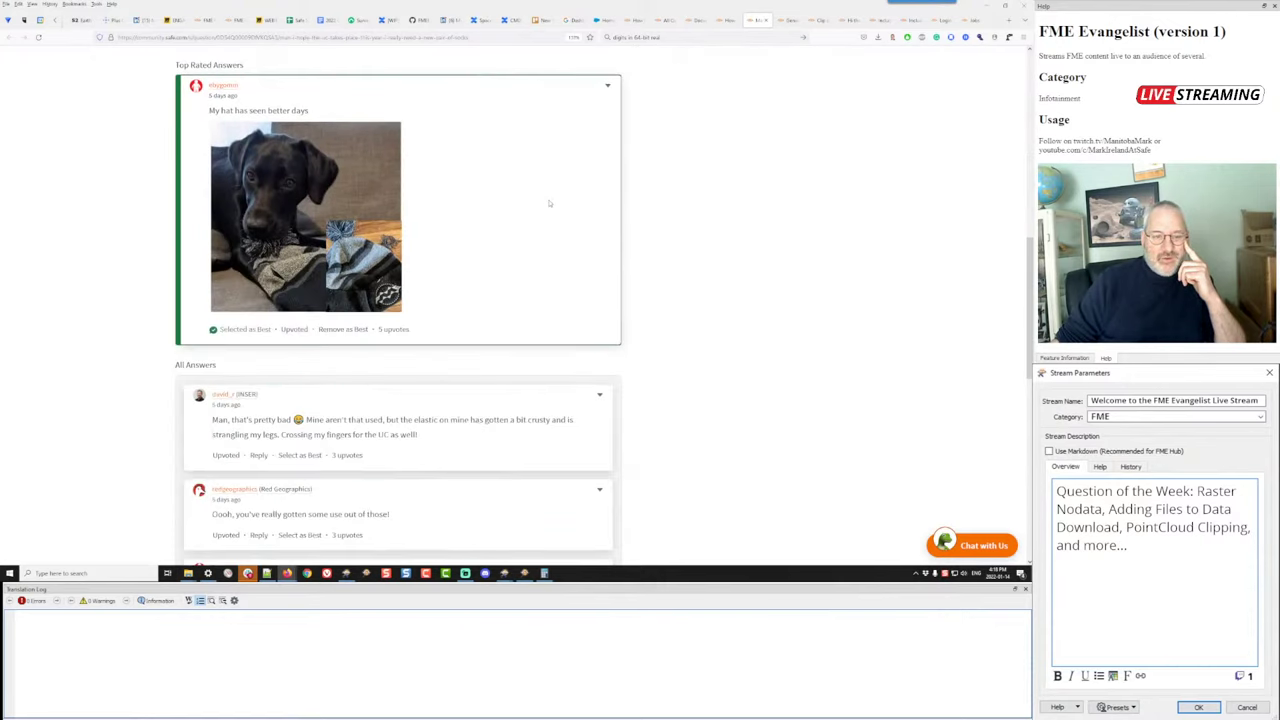
scroll(549, 203, down, 3)
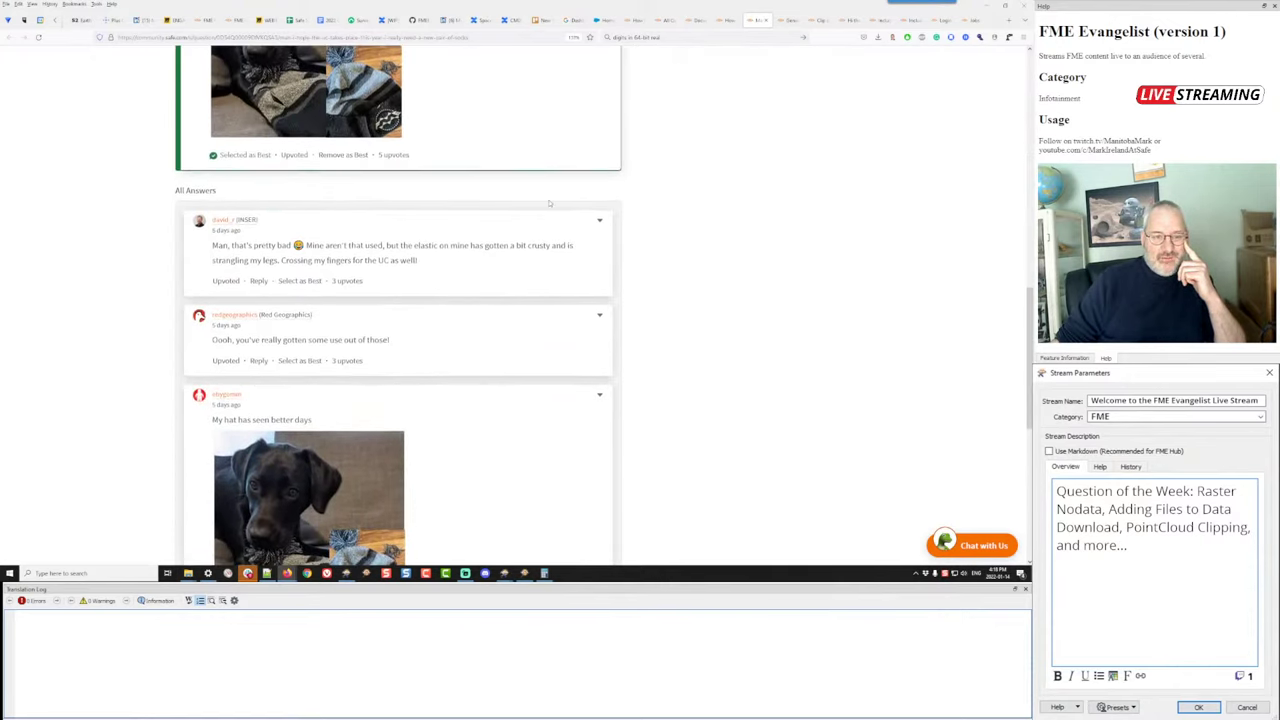
scroll(549, 203, up, 2)
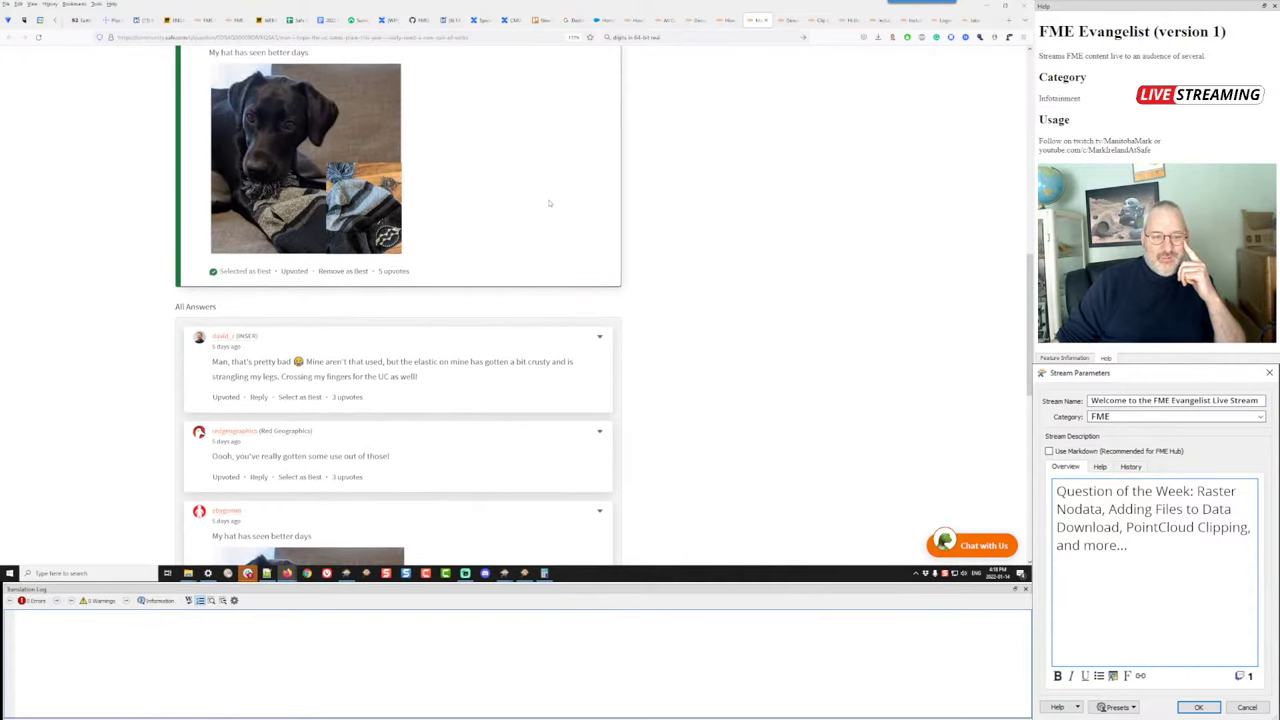
scroll(549, 203, up, 9)
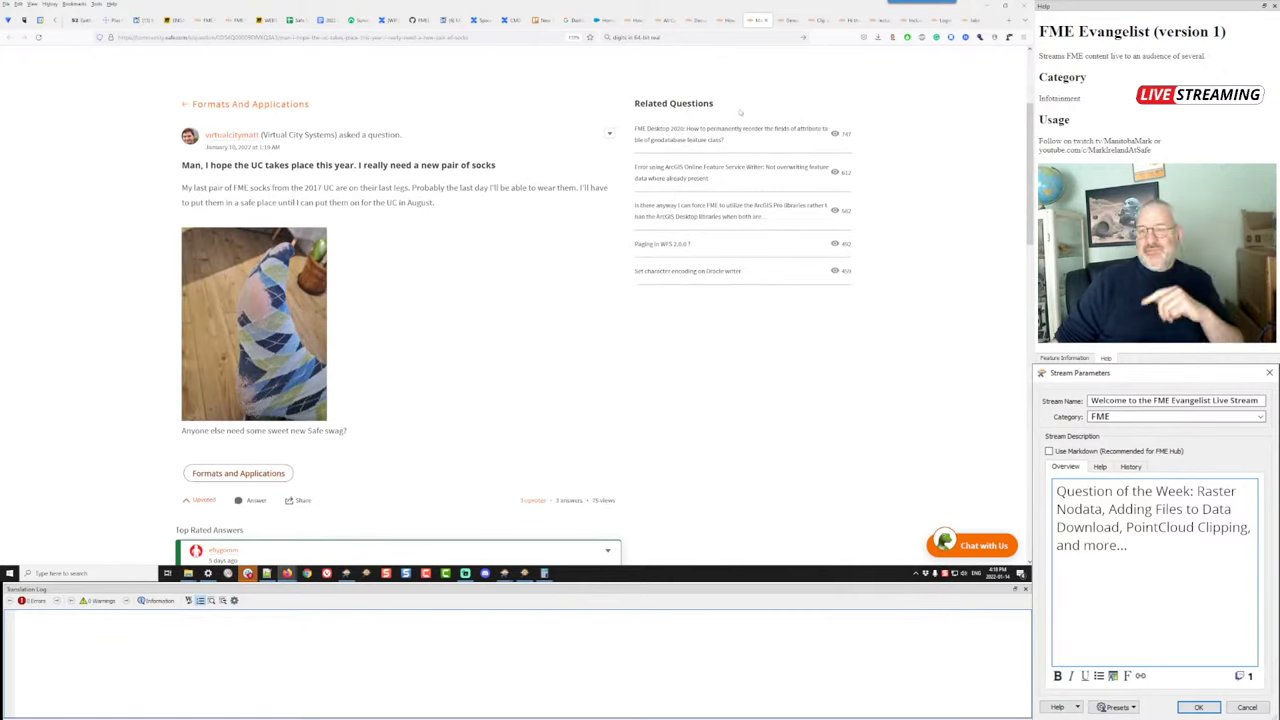
Return to the question about removing attributes whose value equals 'remove'
click(820, 21)
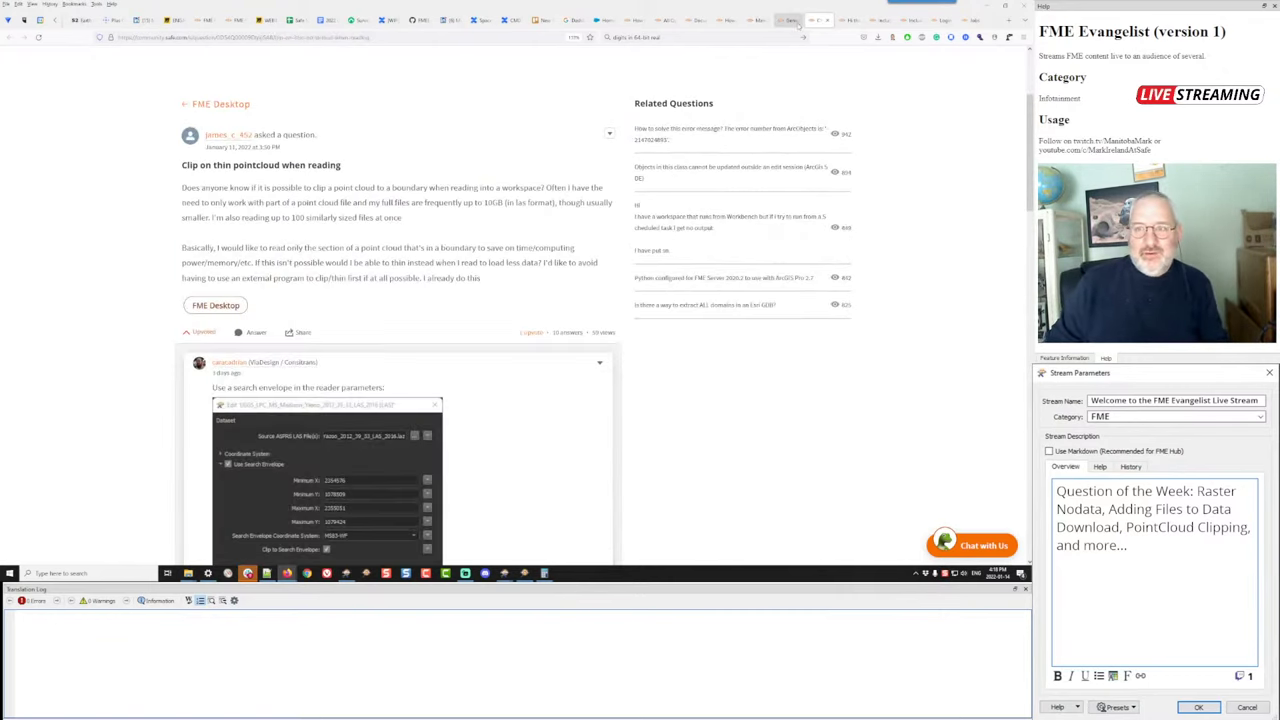
click(797, 21)
click(850, 21)
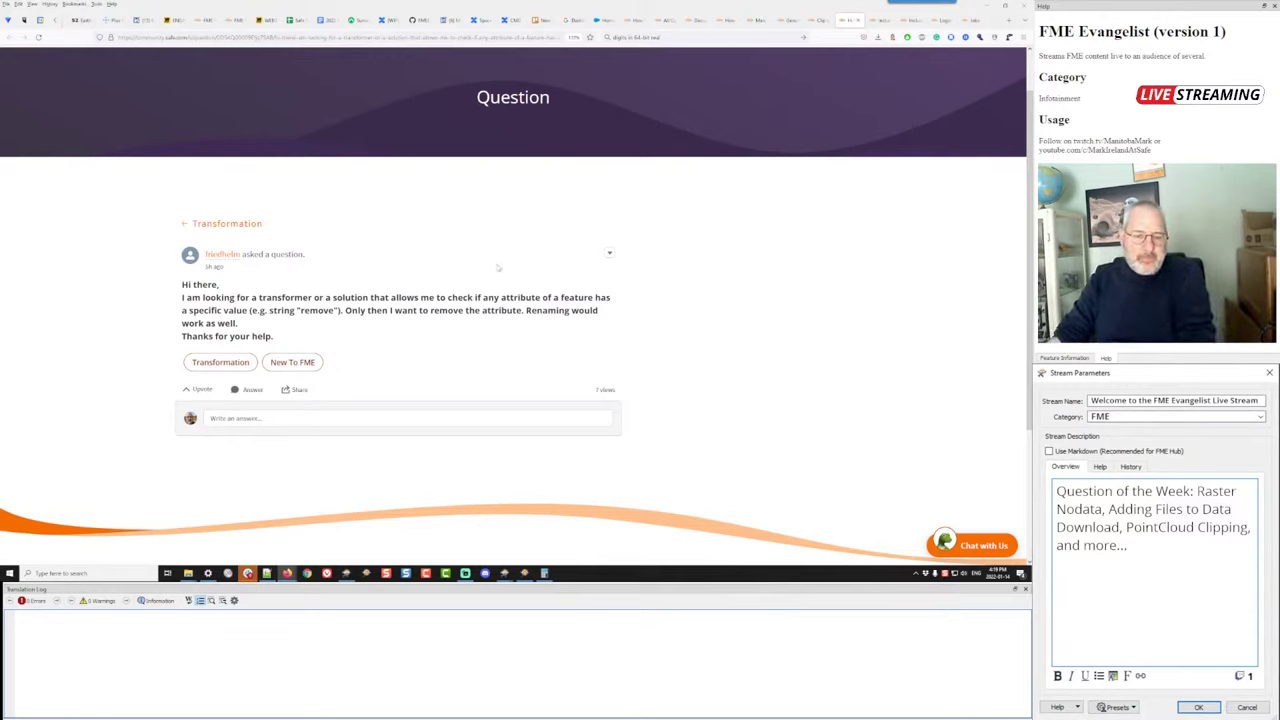
Close the current workspace in FME Workbench and start a new blank one
mouse_move(503, 574)
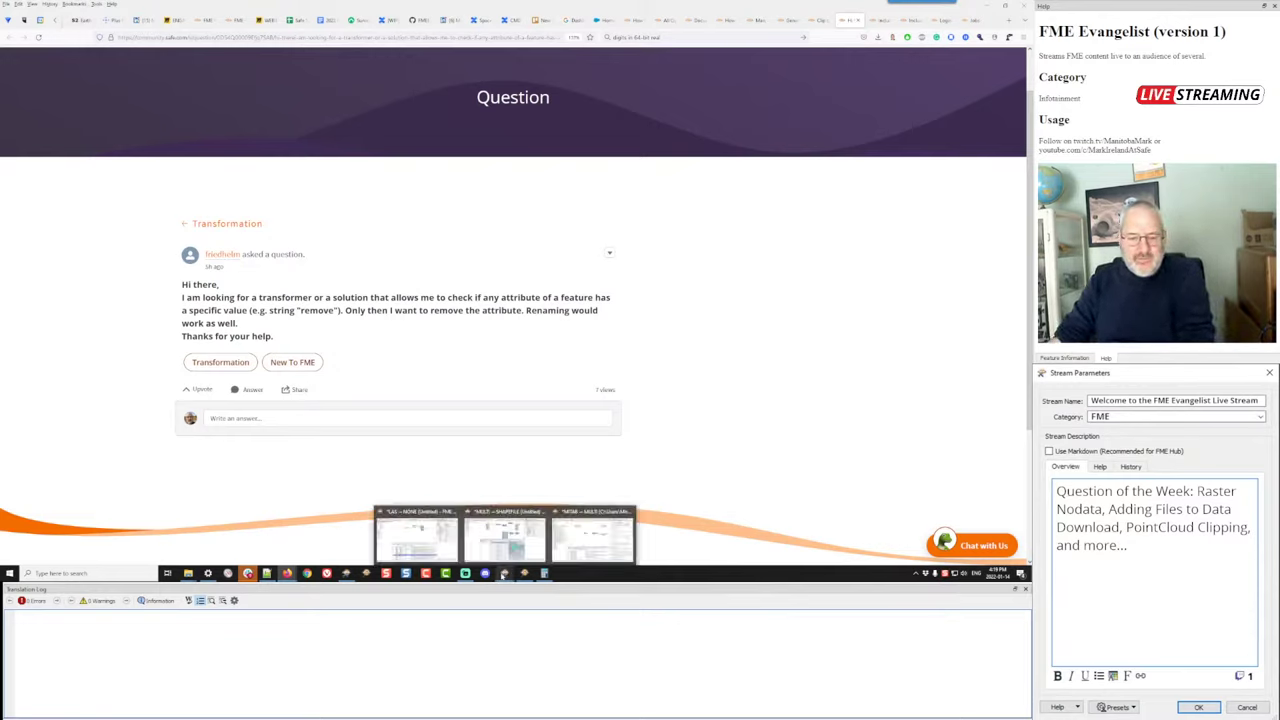
click(592, 540)
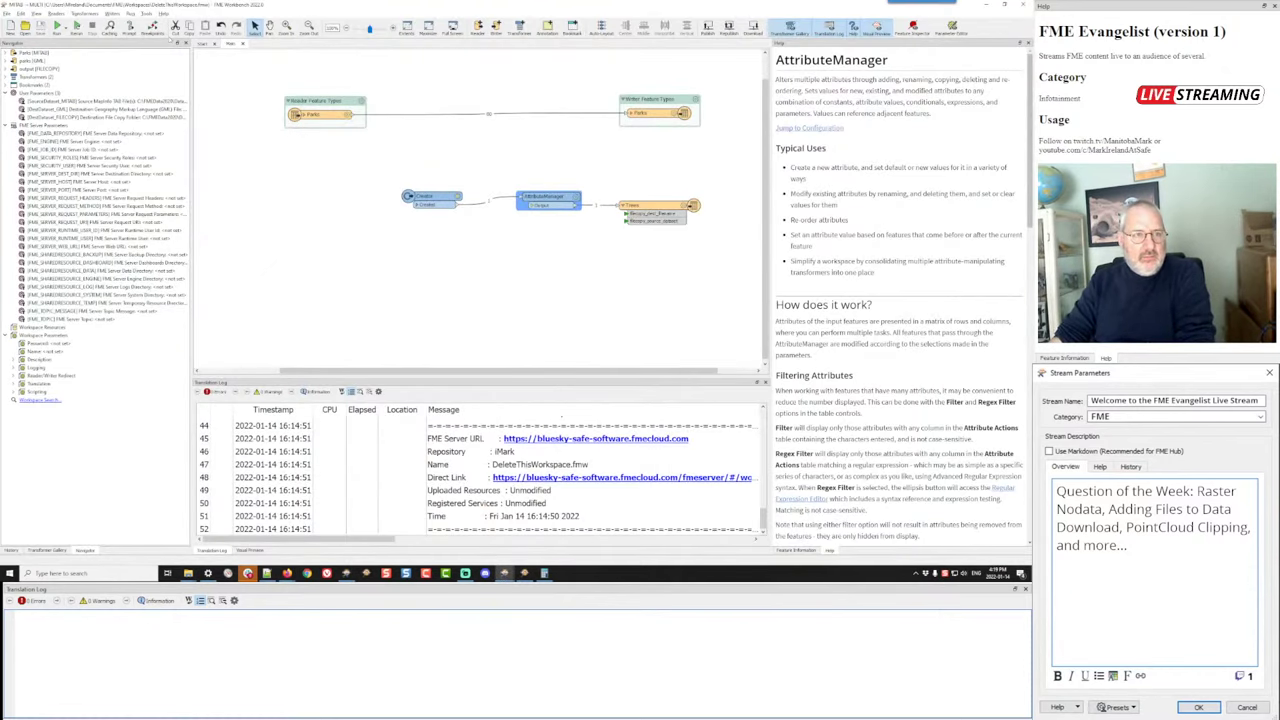
click(243, 44)
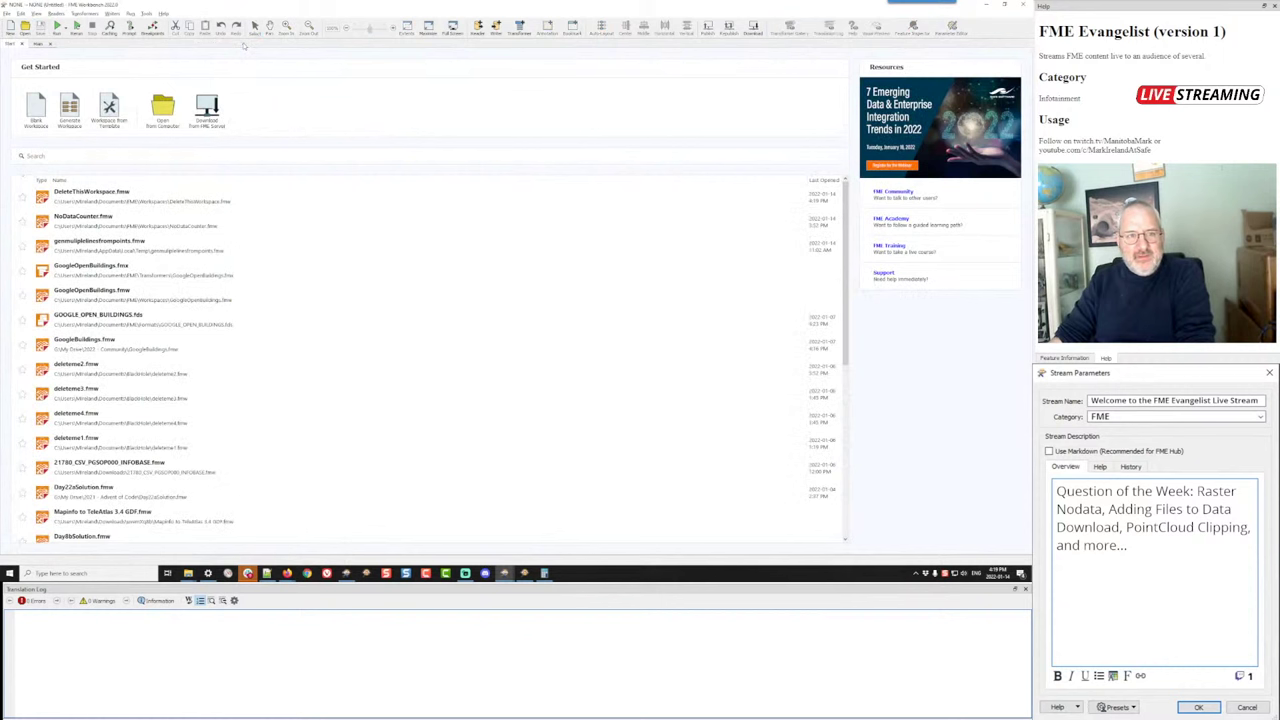
click(42, 44)
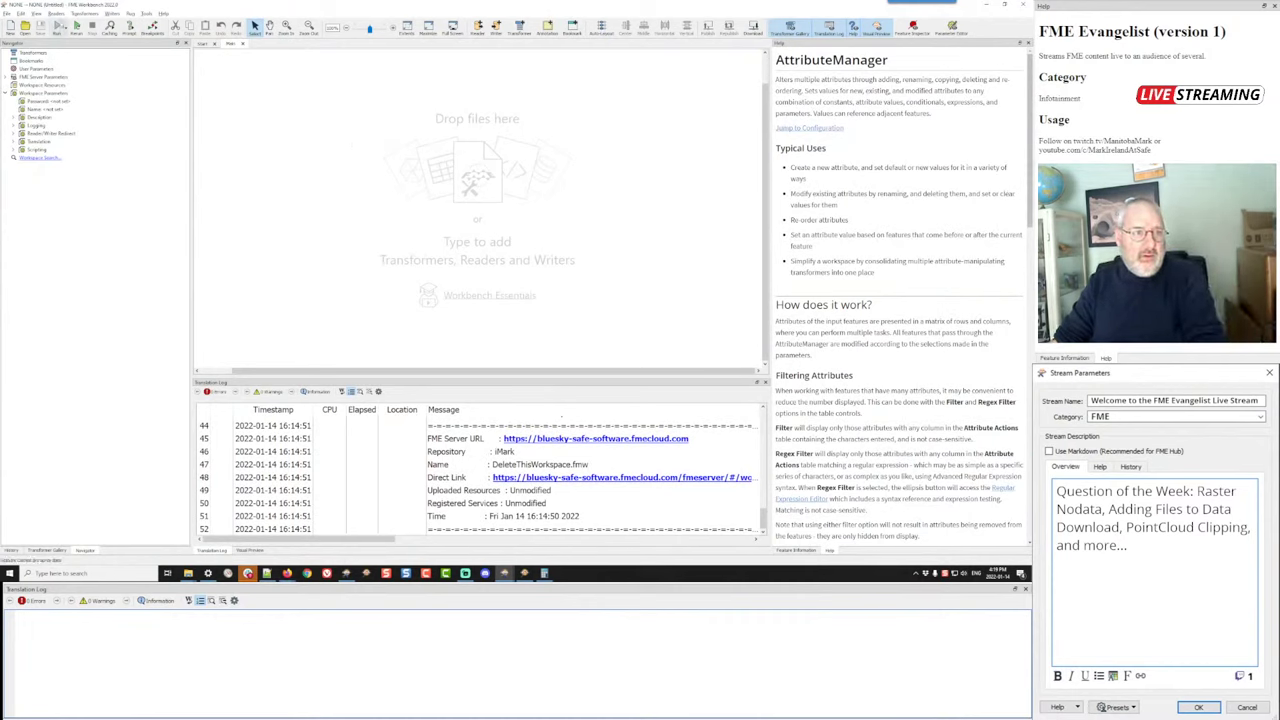
Add a MapInfo TAB reader using the Parks.tab dataset
click(56, 13)
click(80, 24)
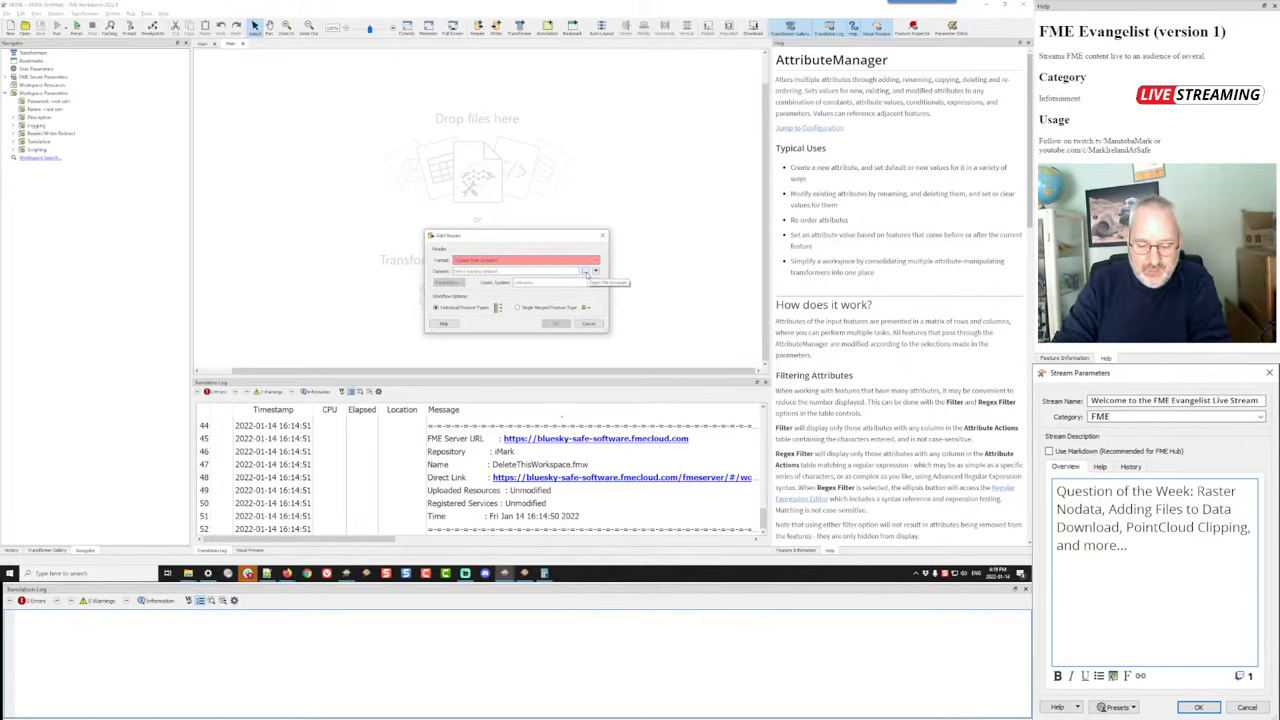
text(man)
key(Return)
click(592, 272)
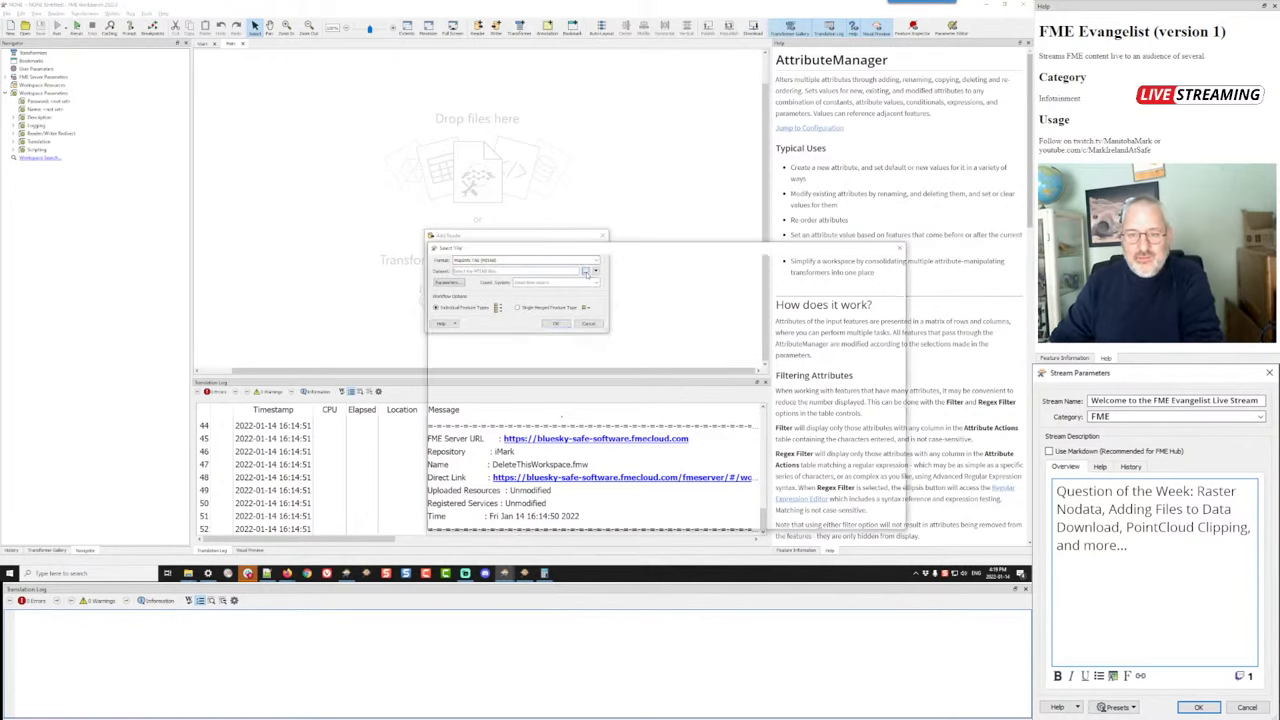
double_click(594, 317)
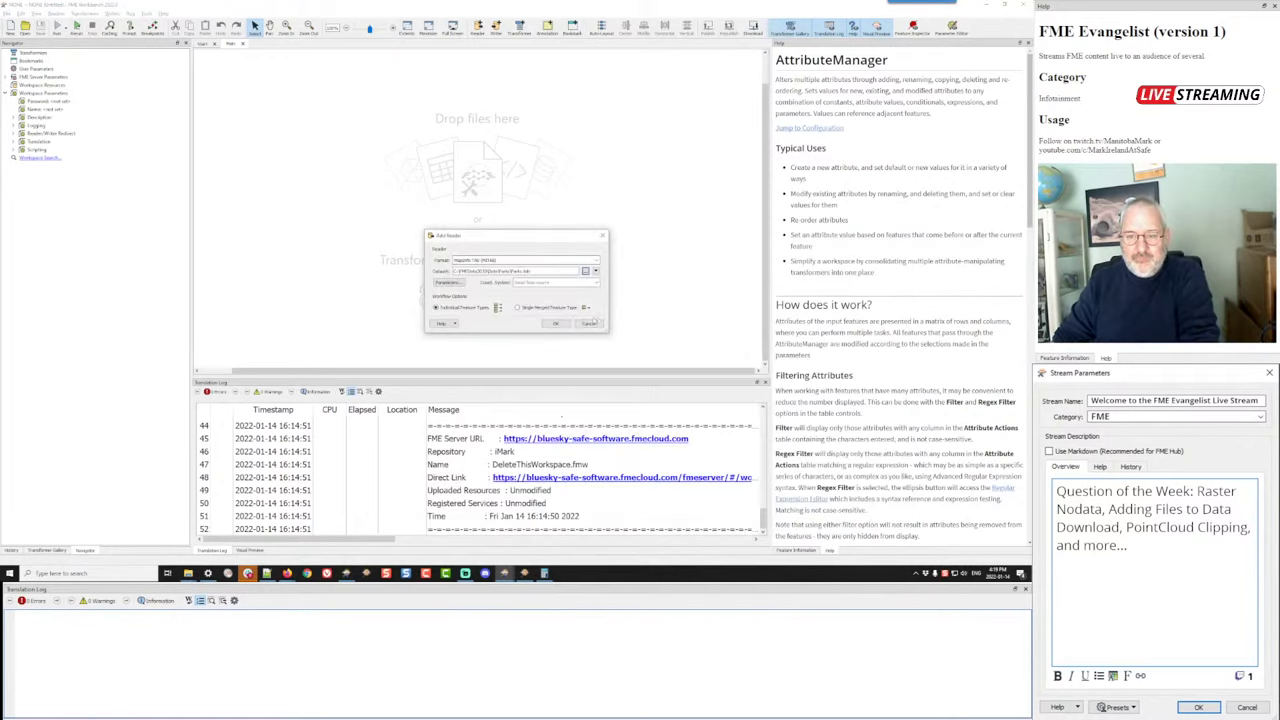
click(563, 324)
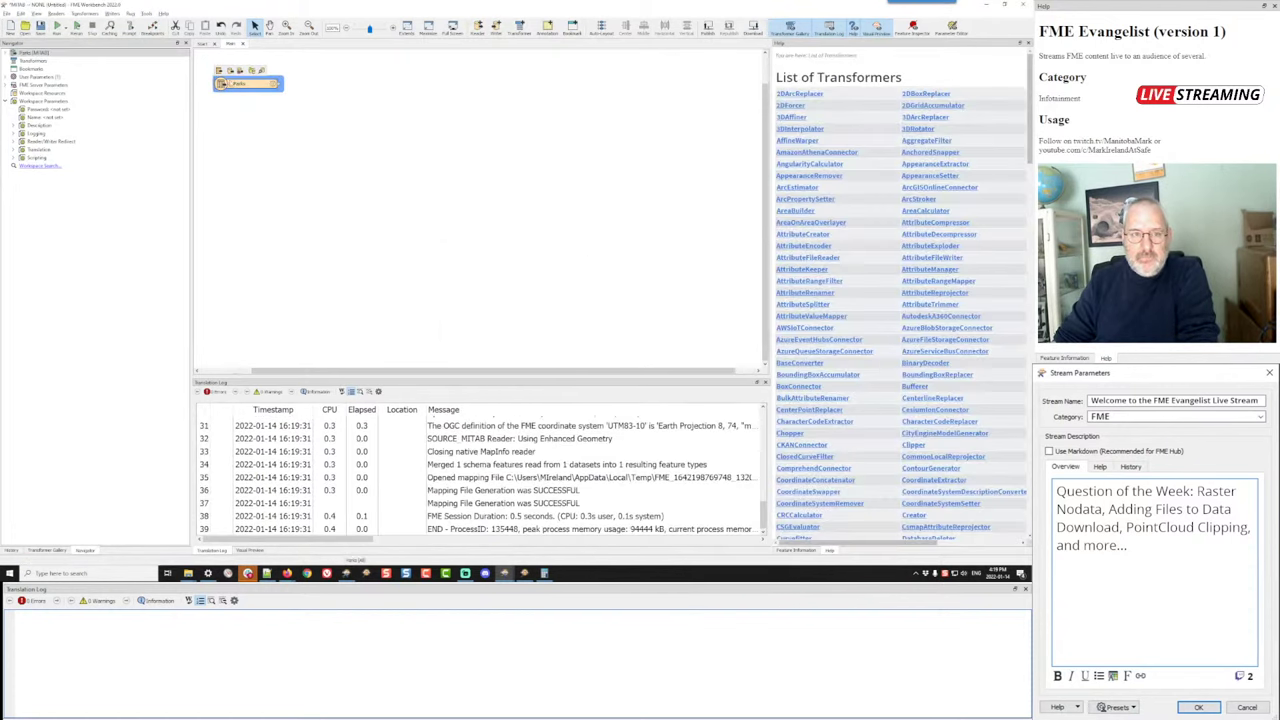
Run the Parks workspace with feature caching and preview the cached Parks table and map
key(ctrl+r)
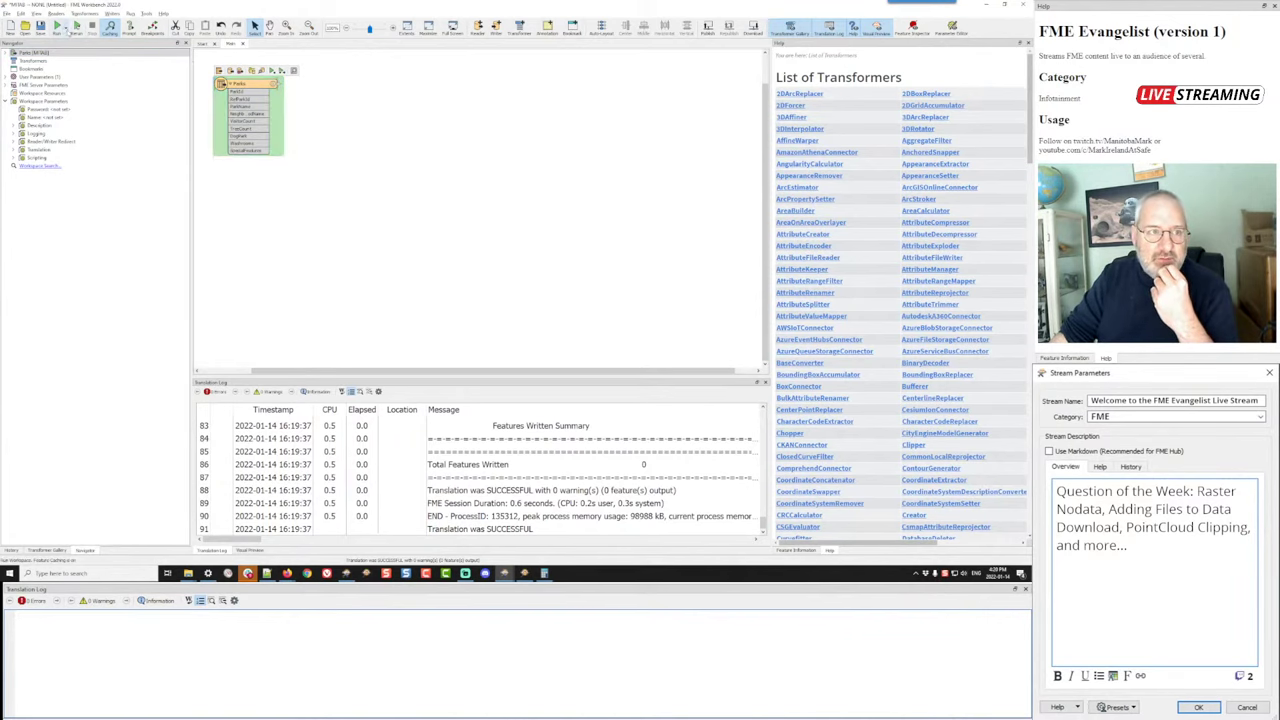
click(57, 27)
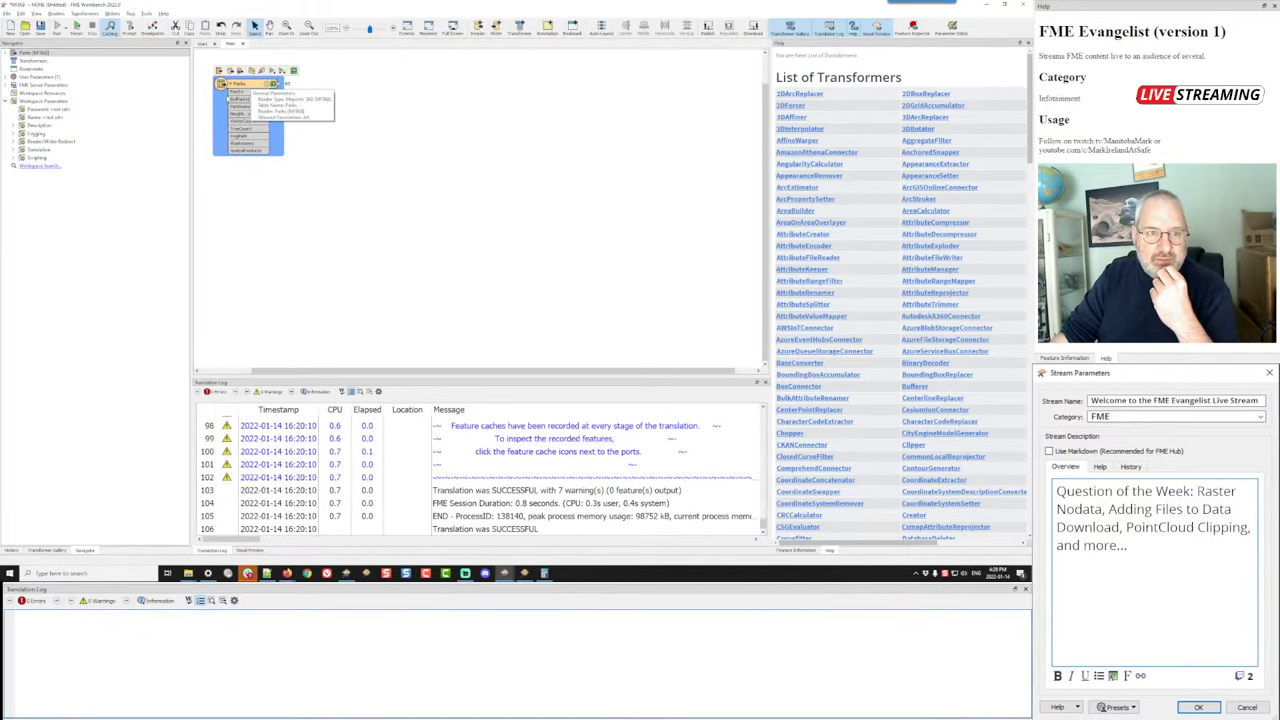
click(273, 84)
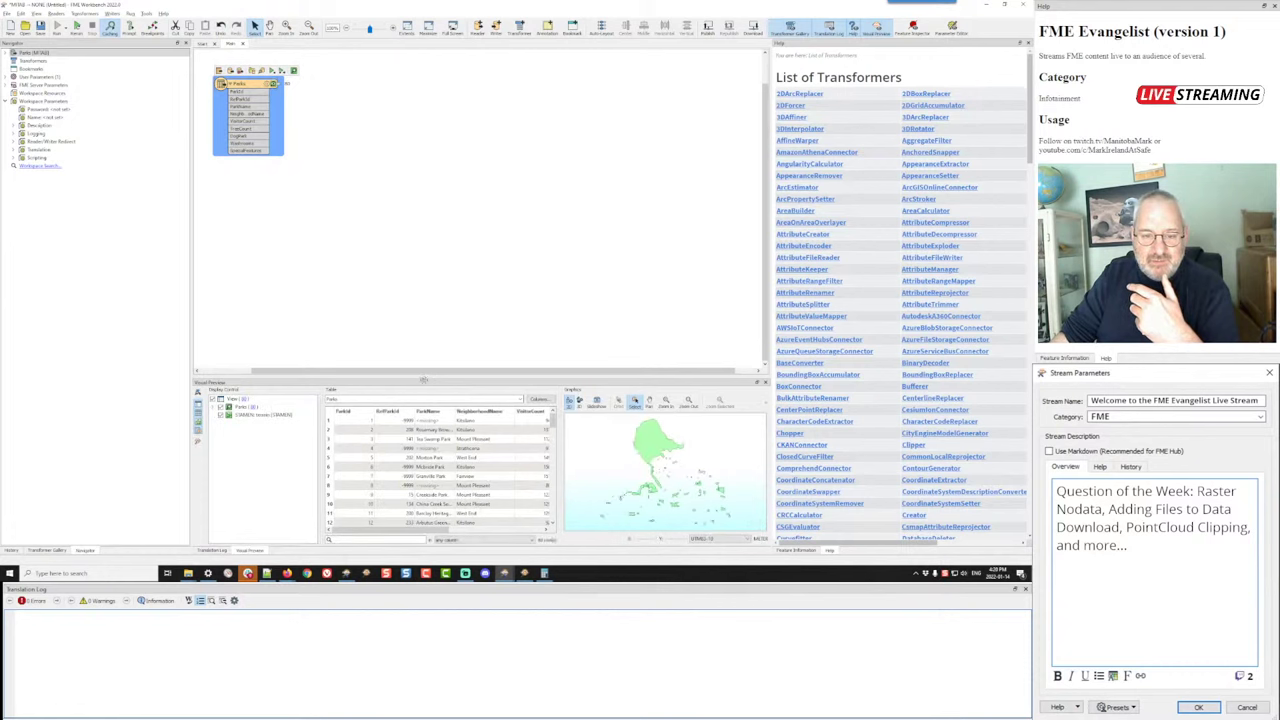
drag(424, 377, 425, 251)
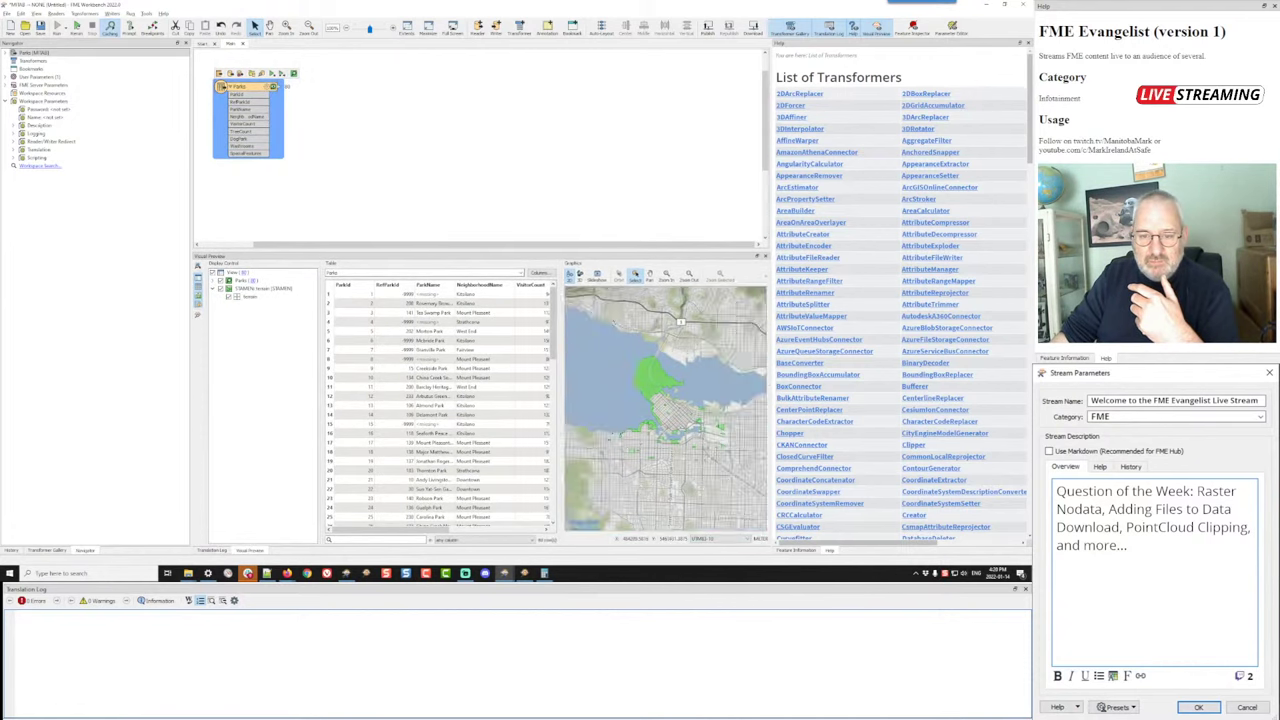
drag(559, 348, 686, 348)
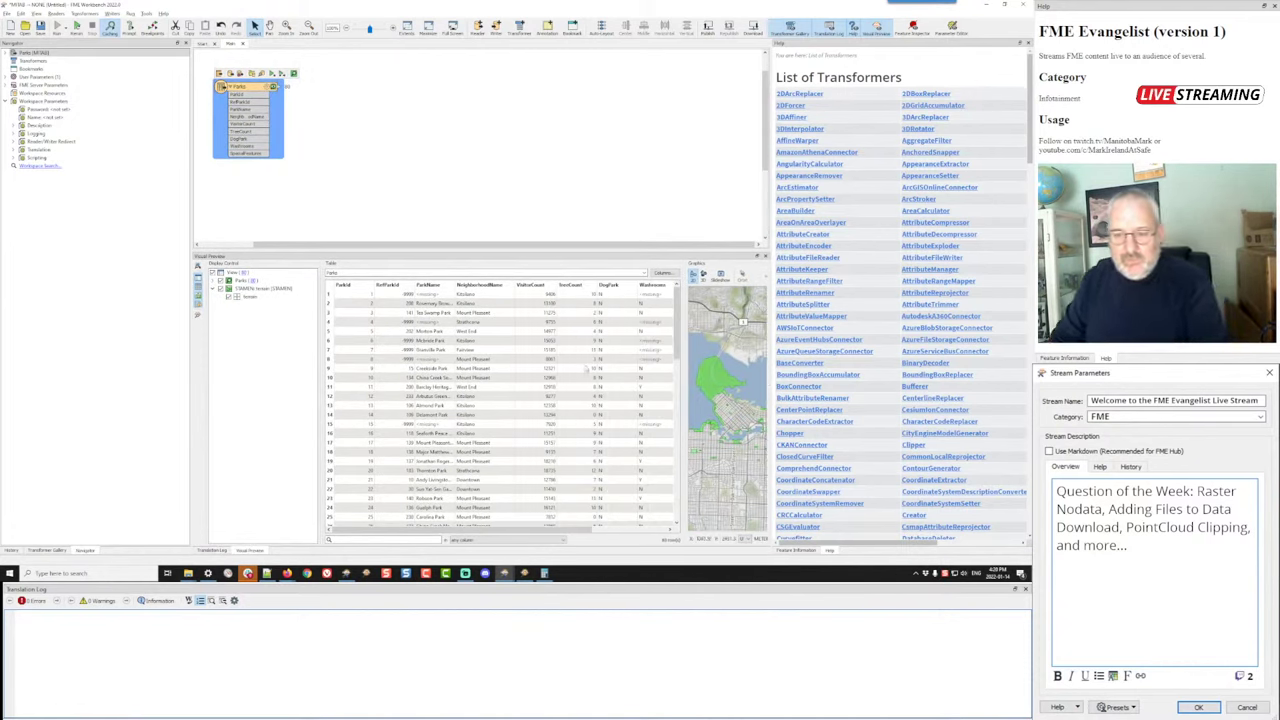
key(alt+Tab)
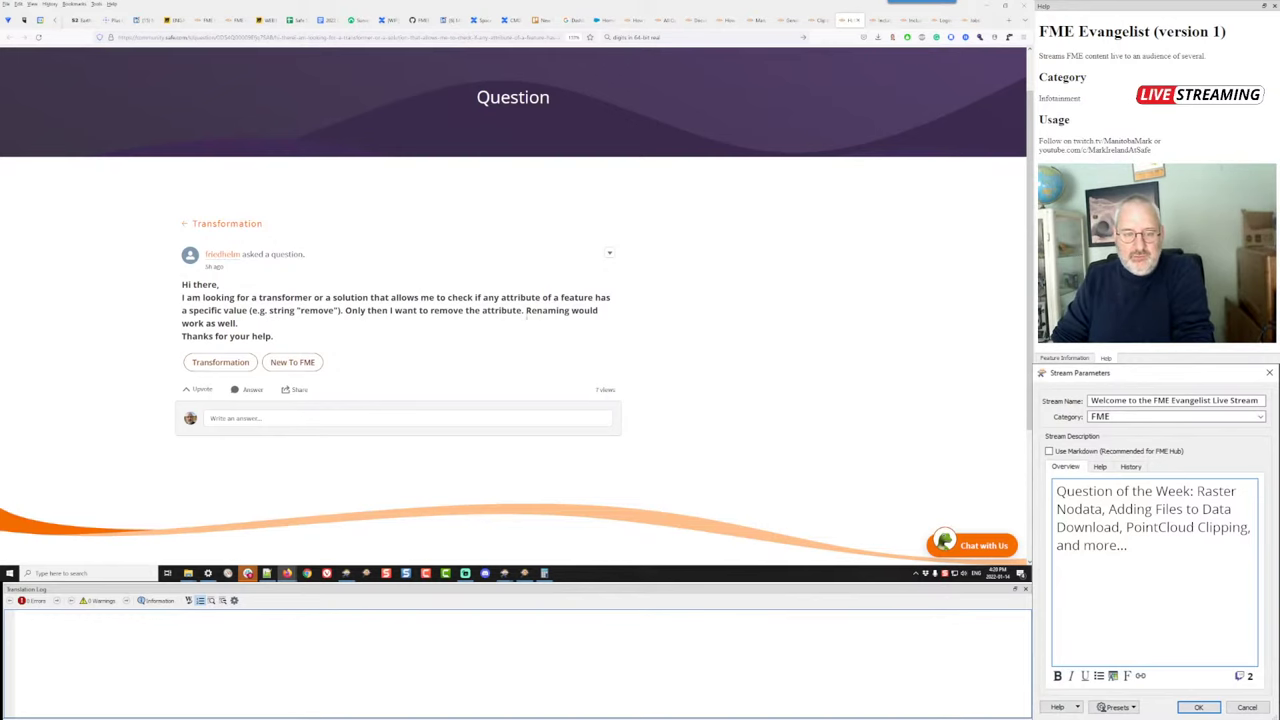
Add a NullAttributeMapper connected to the Parks reader output
key(alt+Tab)
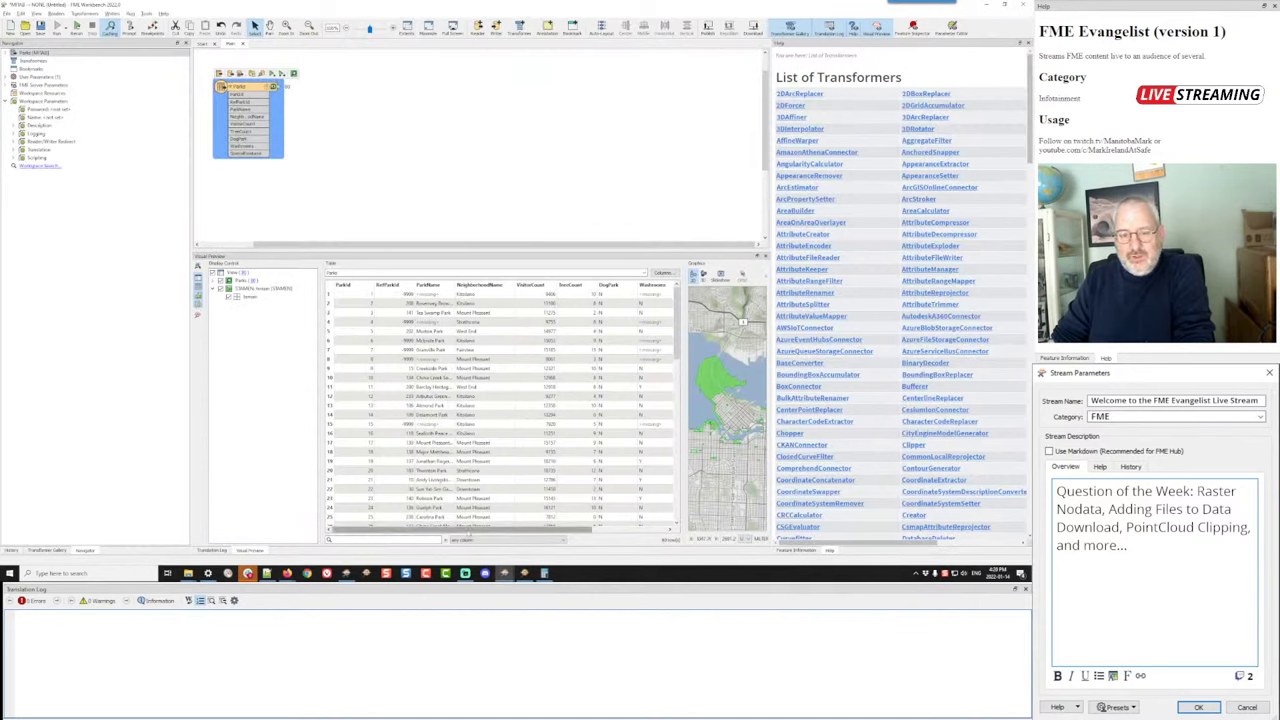
click(420, 194)
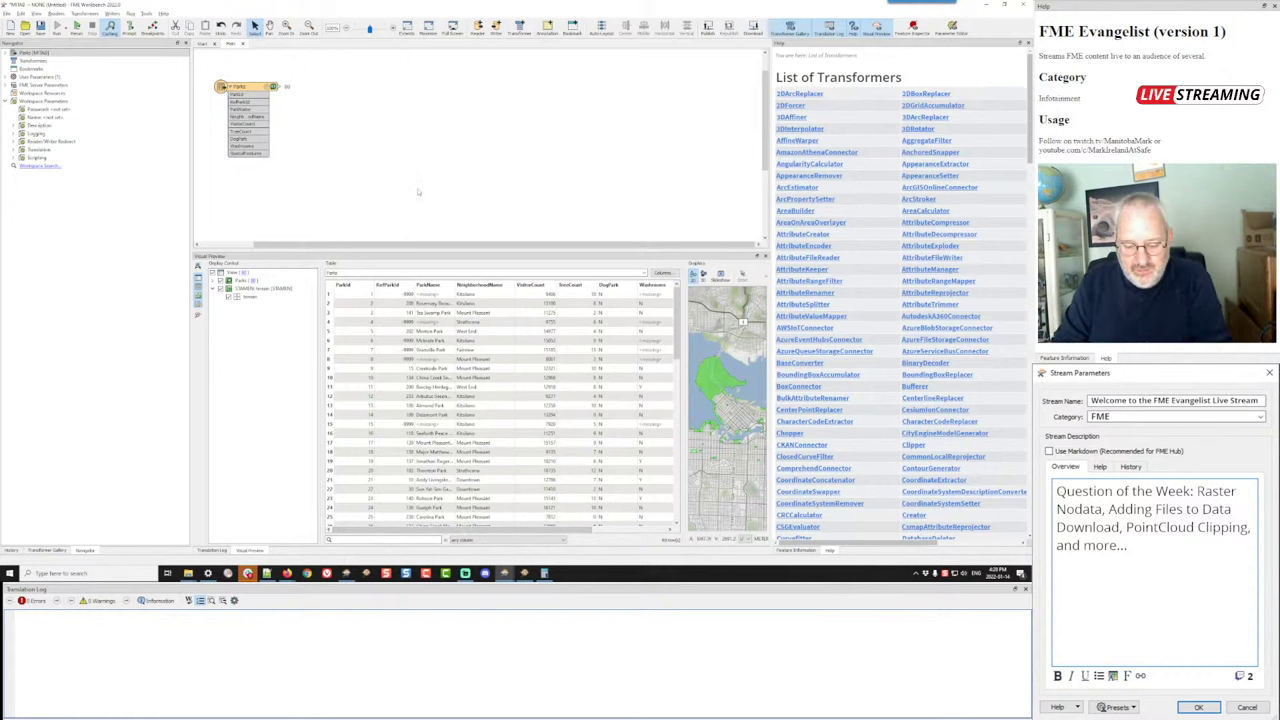
double_click(420, 194)
text(null)
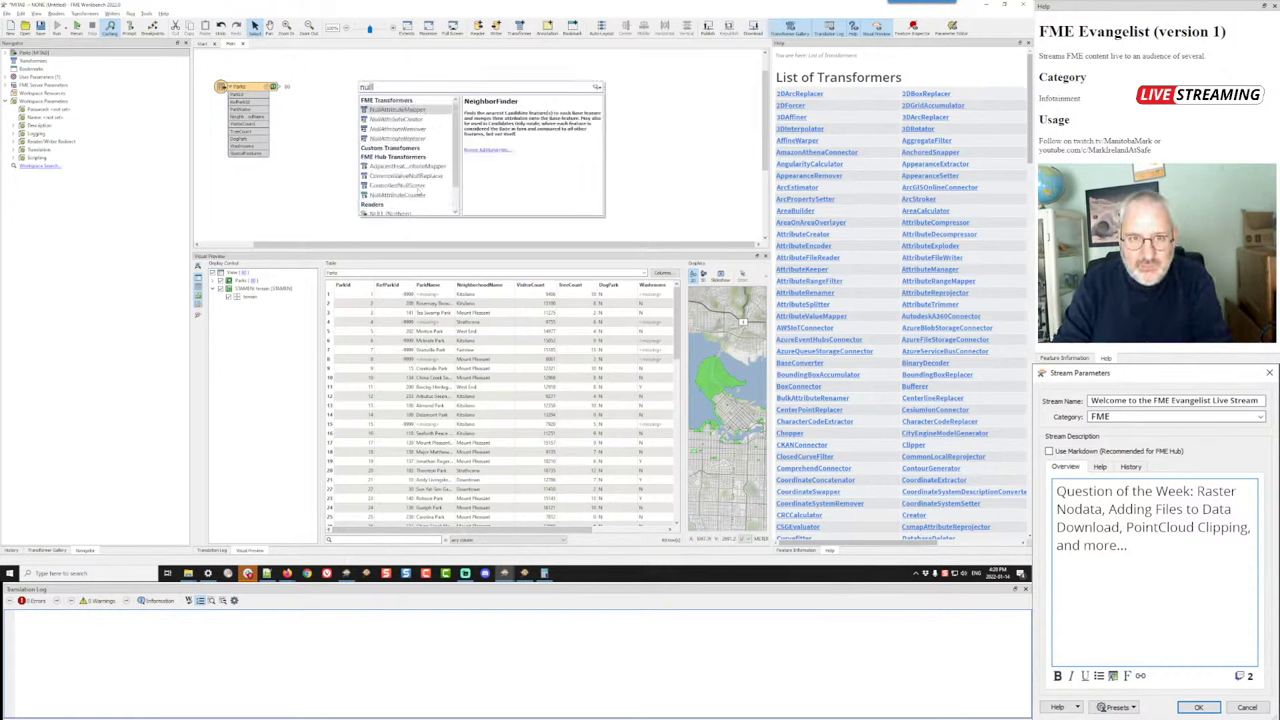
key(Return)
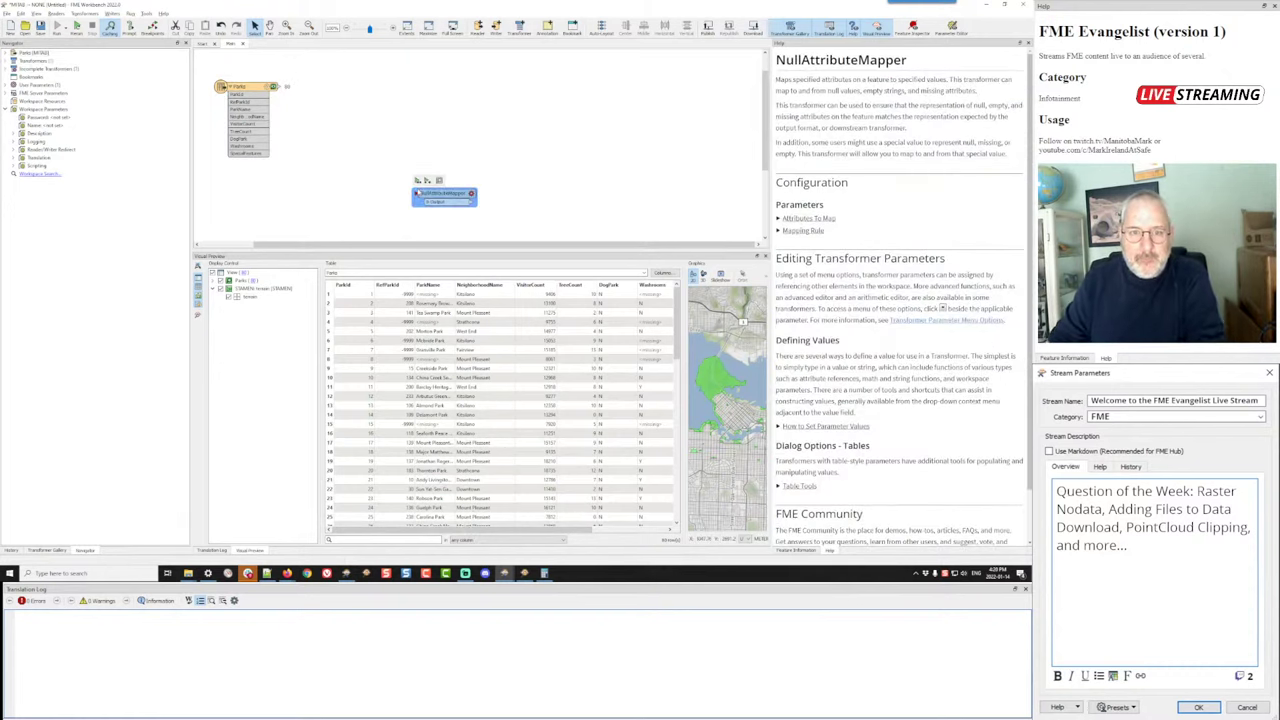
drag(458, 197, 441, 87)
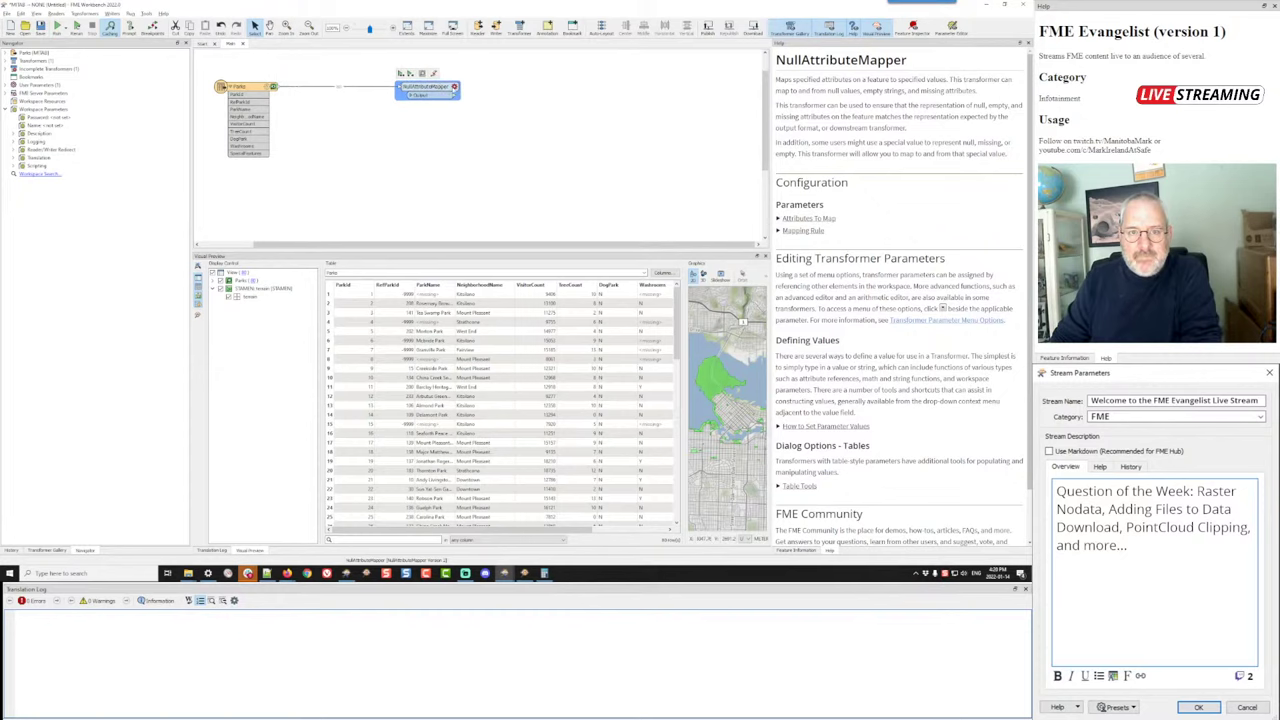
Open the NullAttributeMapper parameters, checking the question's quoted word 'remove' for reference
click(454, 88)
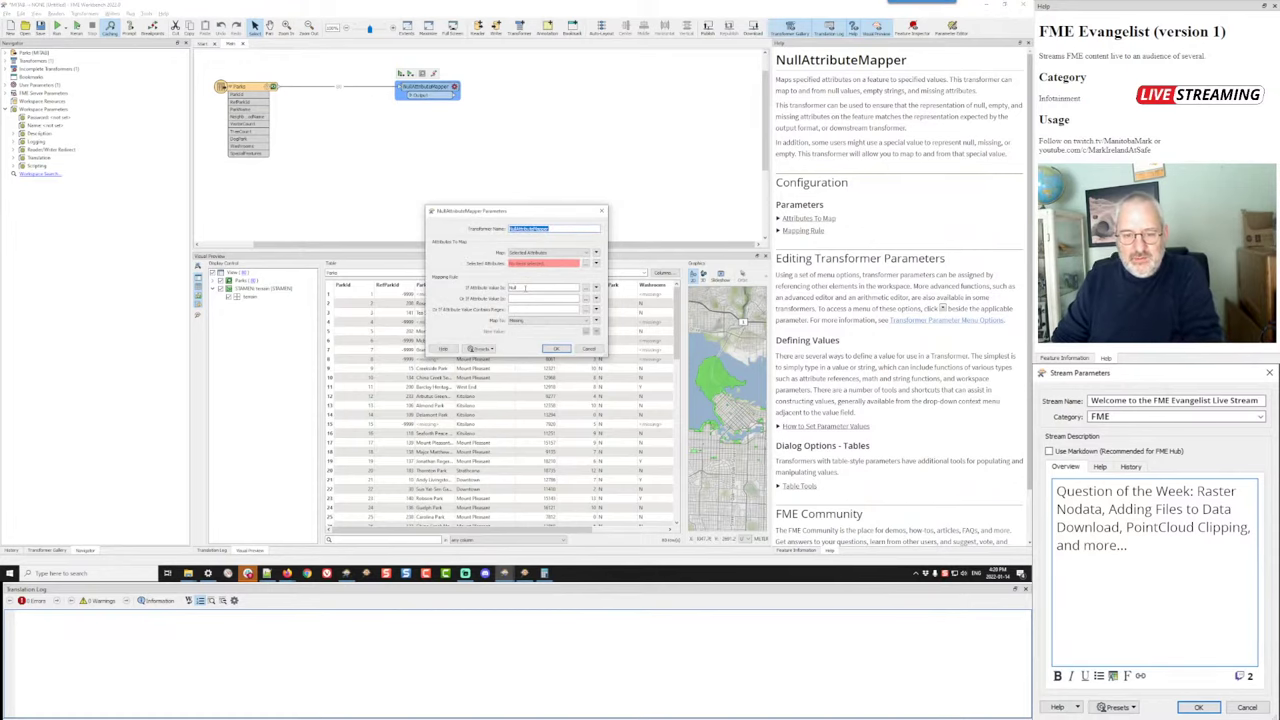
key(alt+Tab)
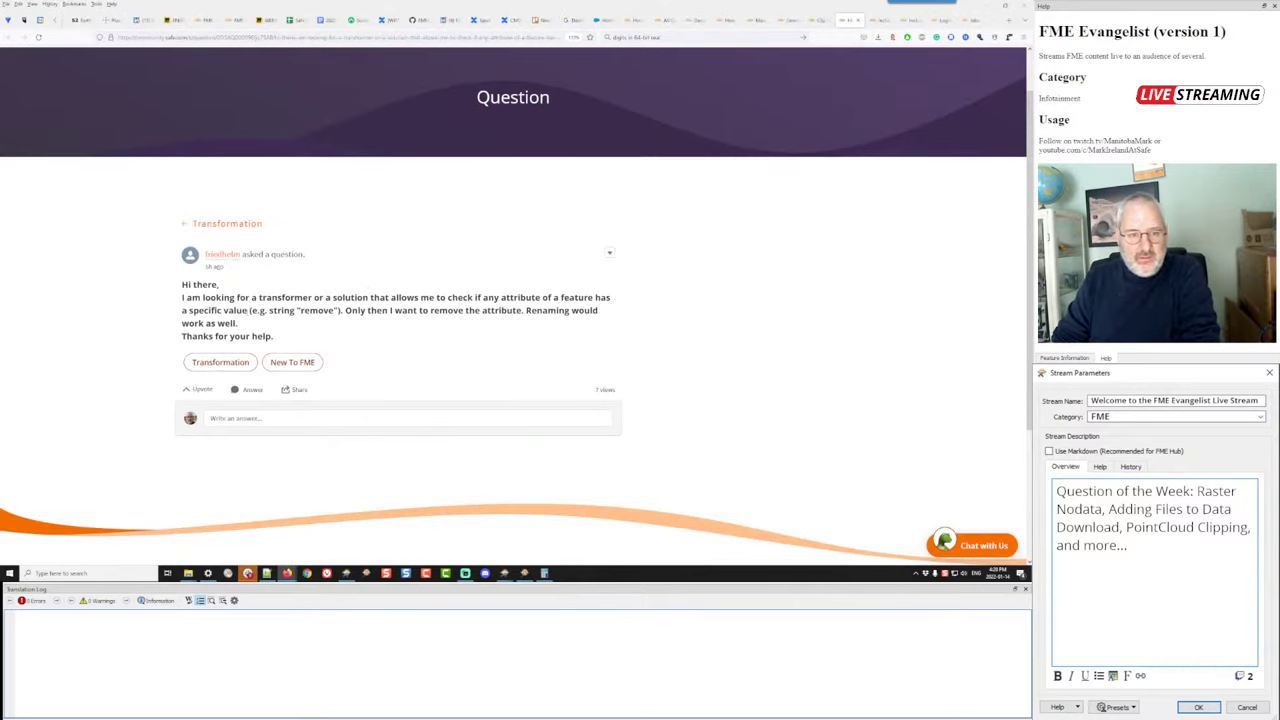
drag(297, 310, 339, 310)
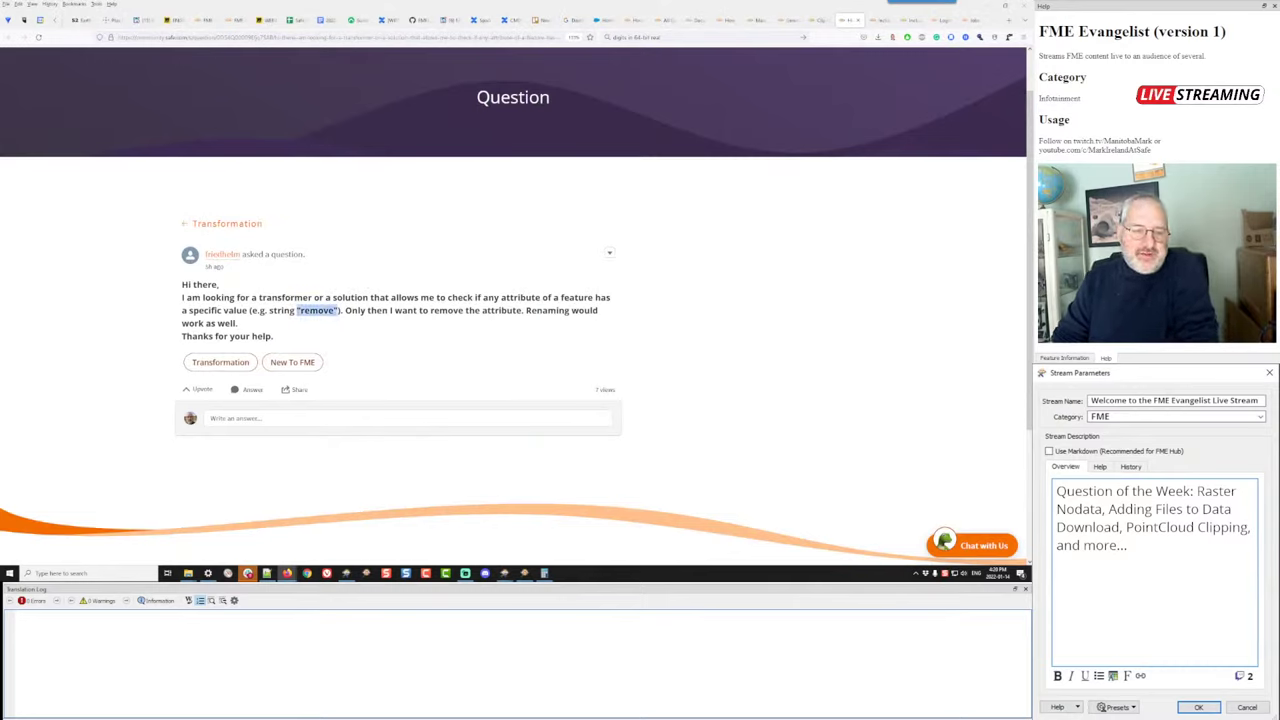
key(alt+Tab)
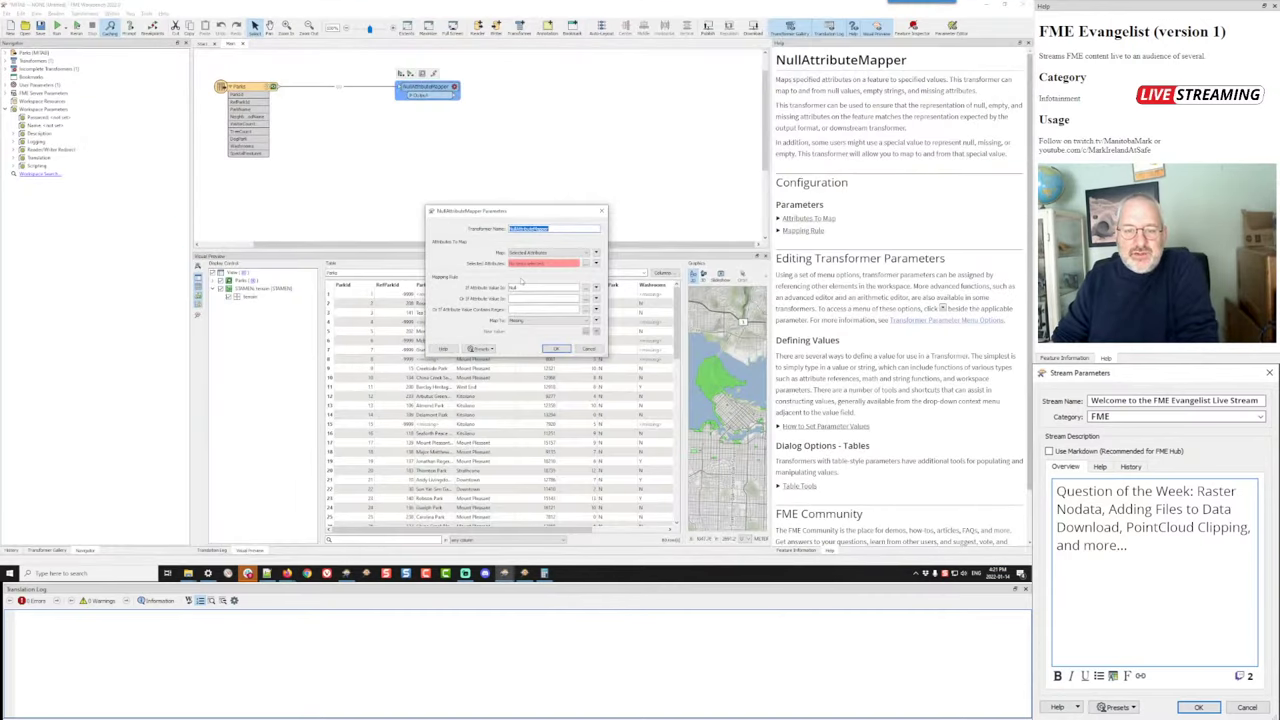
drag(518, 214, 575, 114)
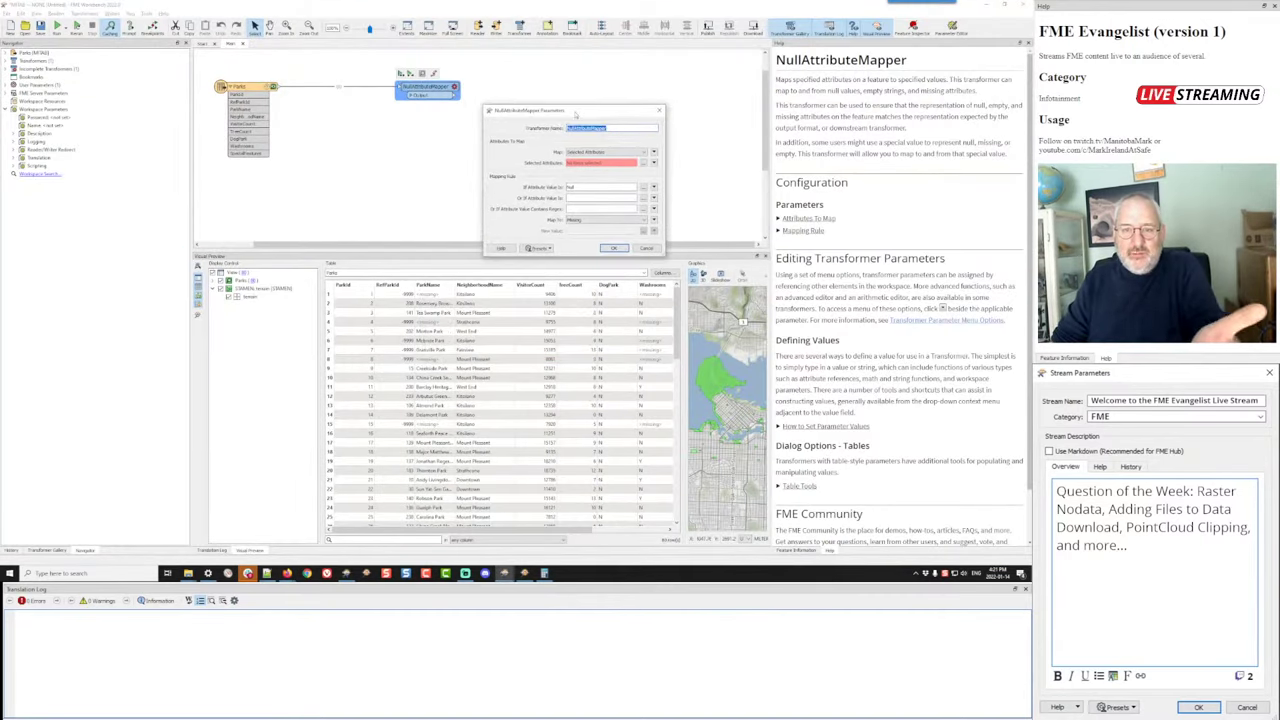
Map NeighborhoodName values equal to Kitsilano to Missing instead of matching Null
click(646, 163)
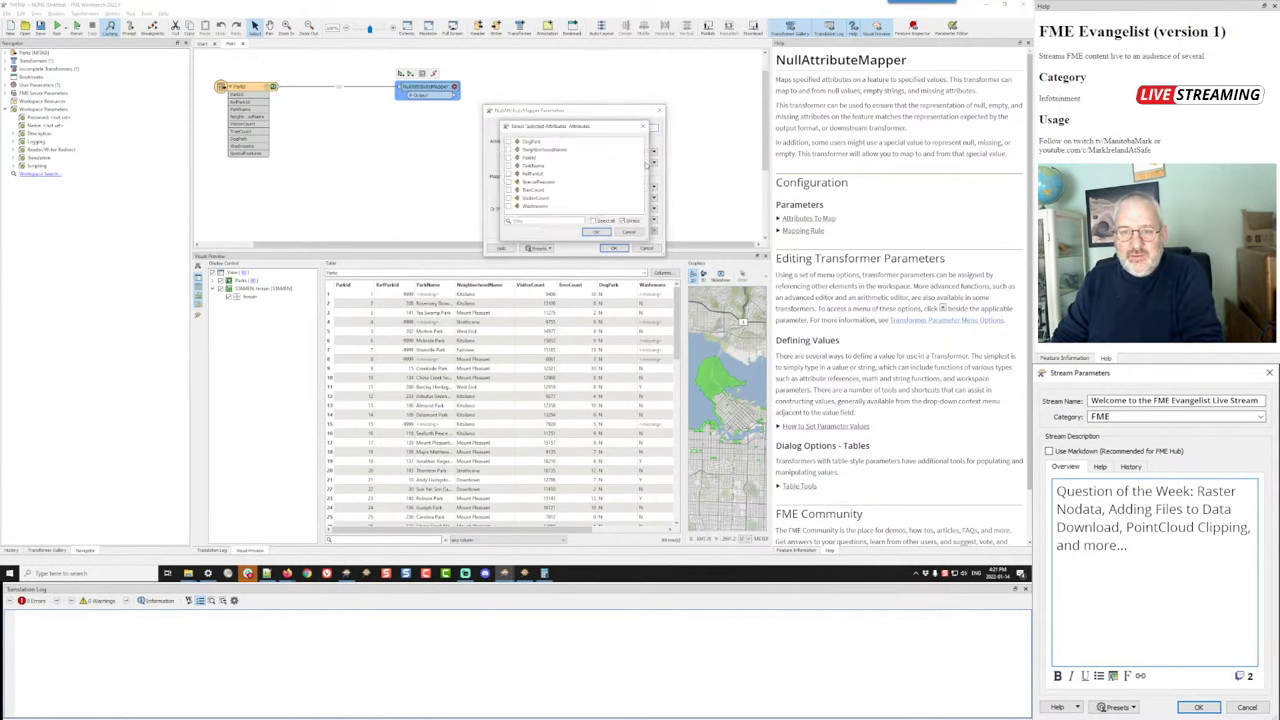
click(548, 150)
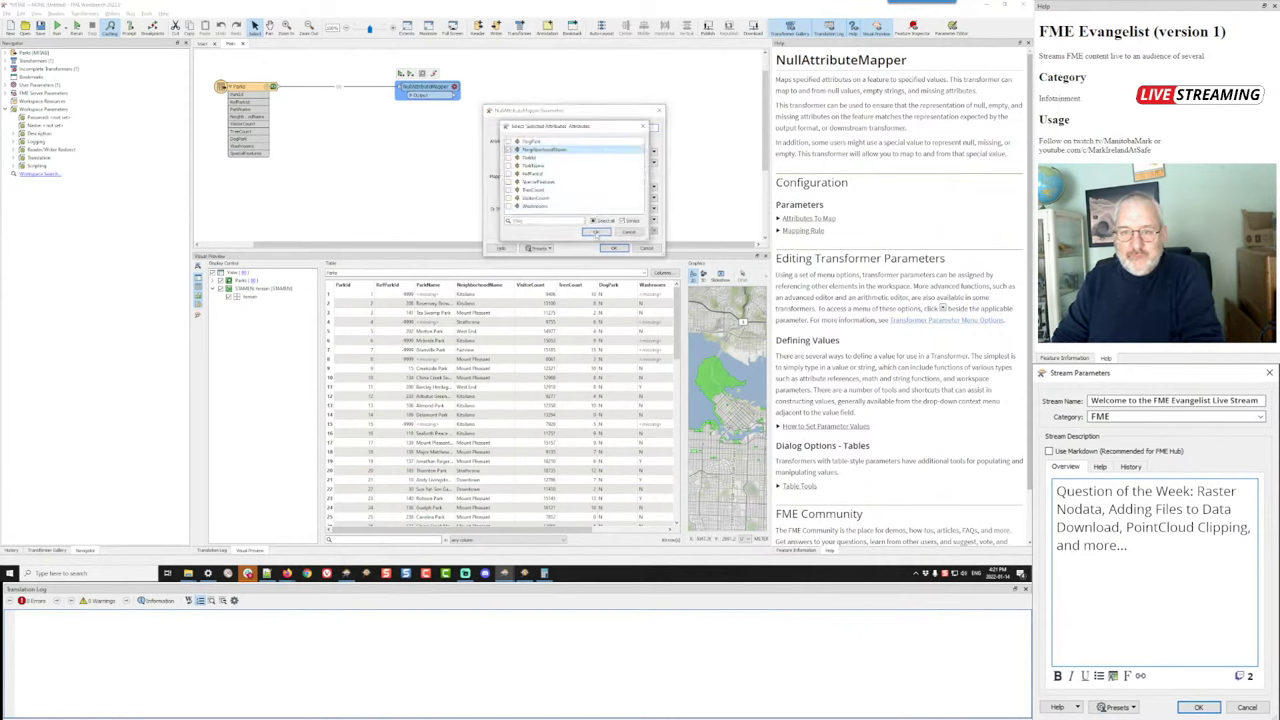
click(596, 232)
double_click(584, 188)
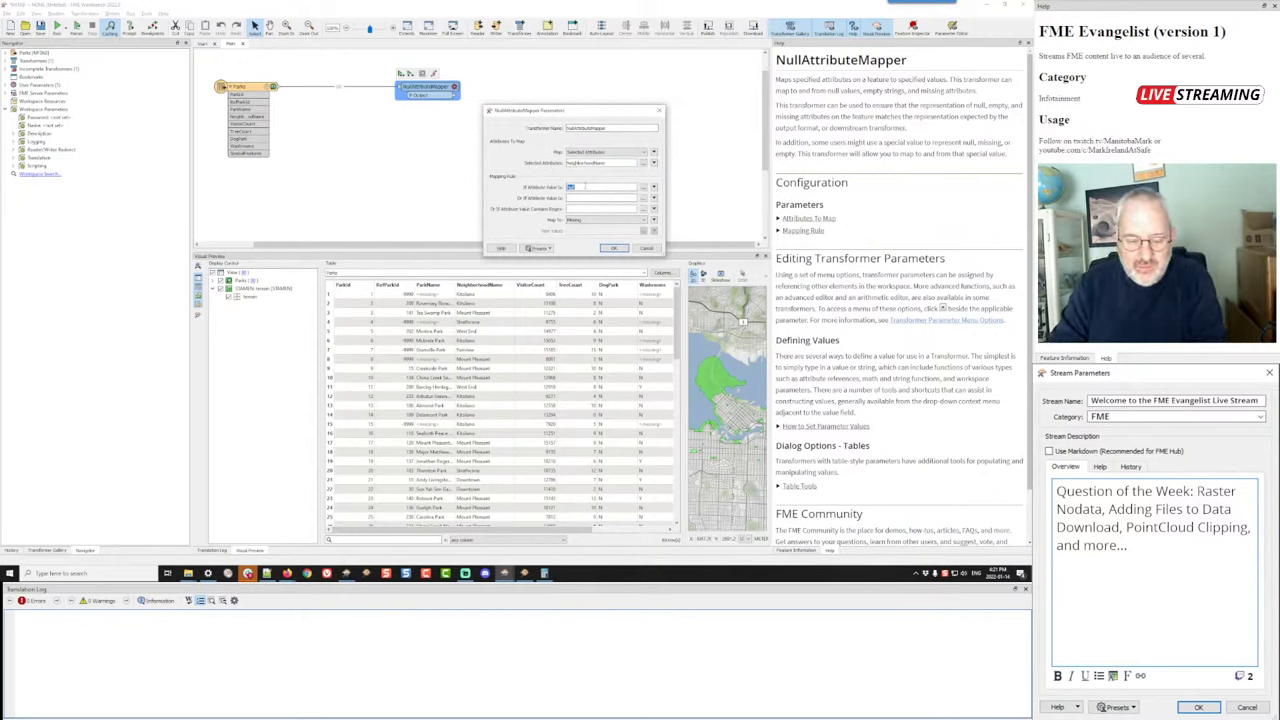
key(BackSpace)
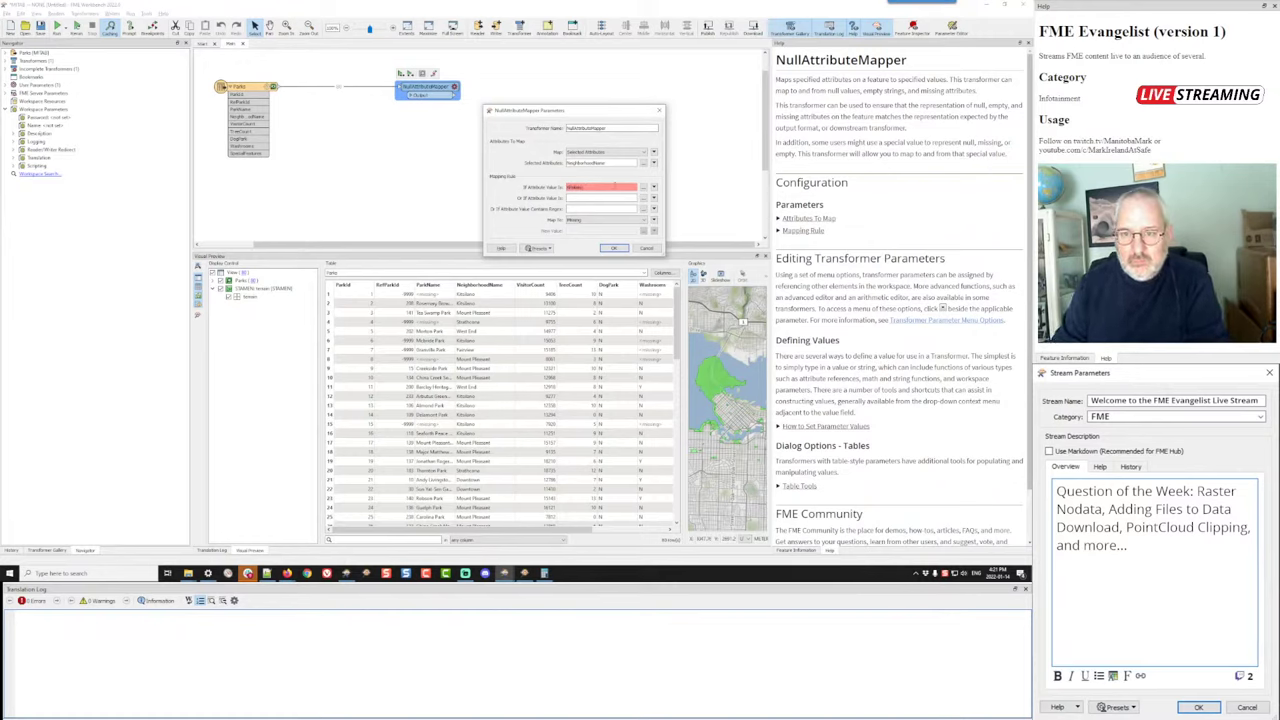
click(644, 187)
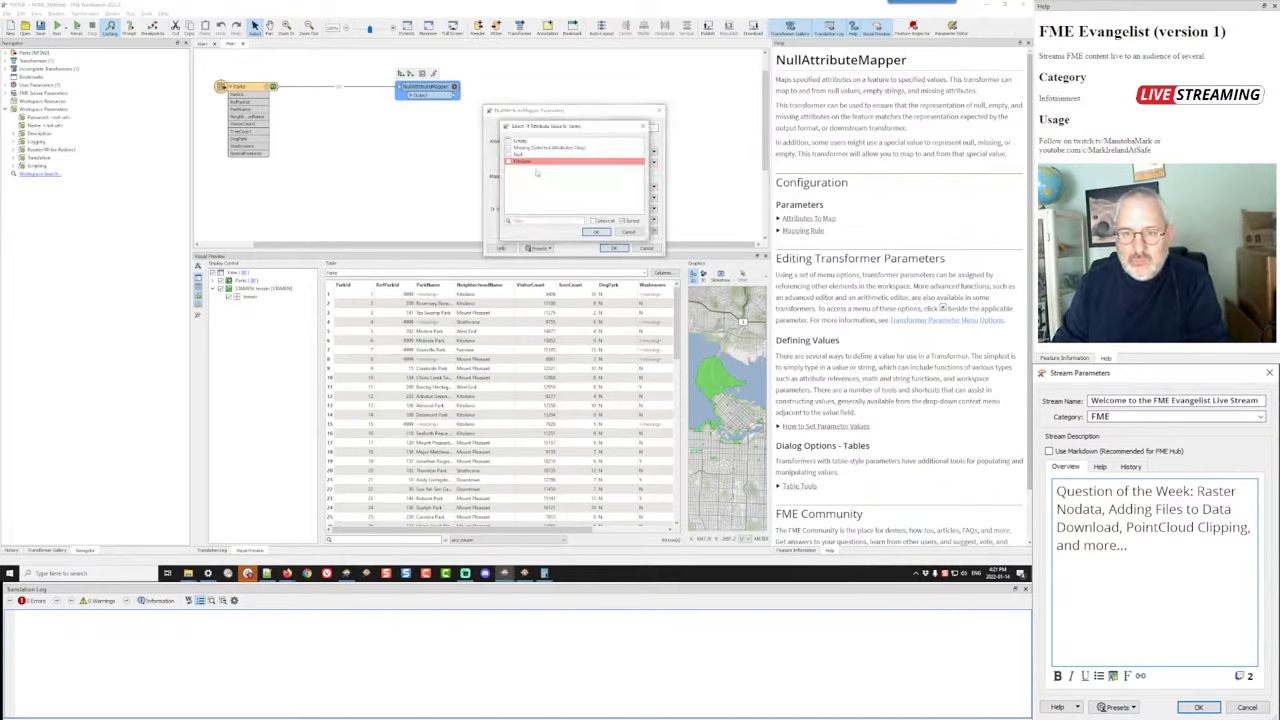
click(597, 232)
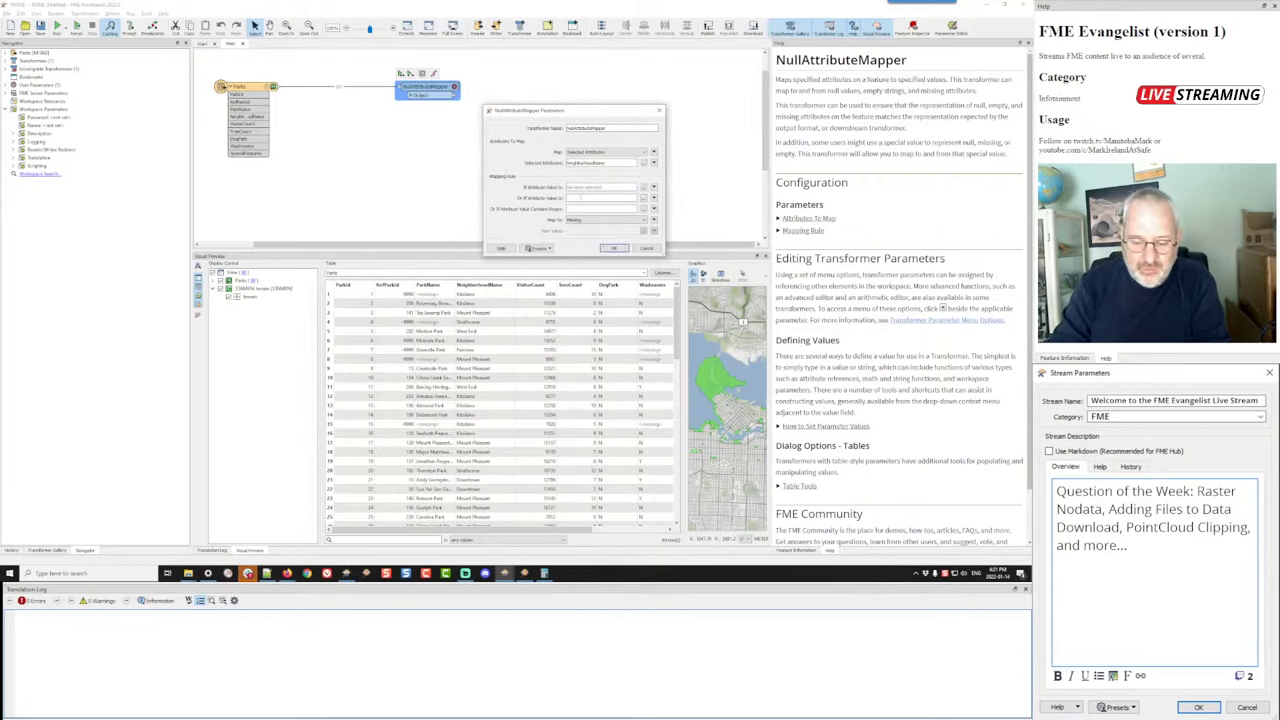
click(600, 197)
click(590, 212)
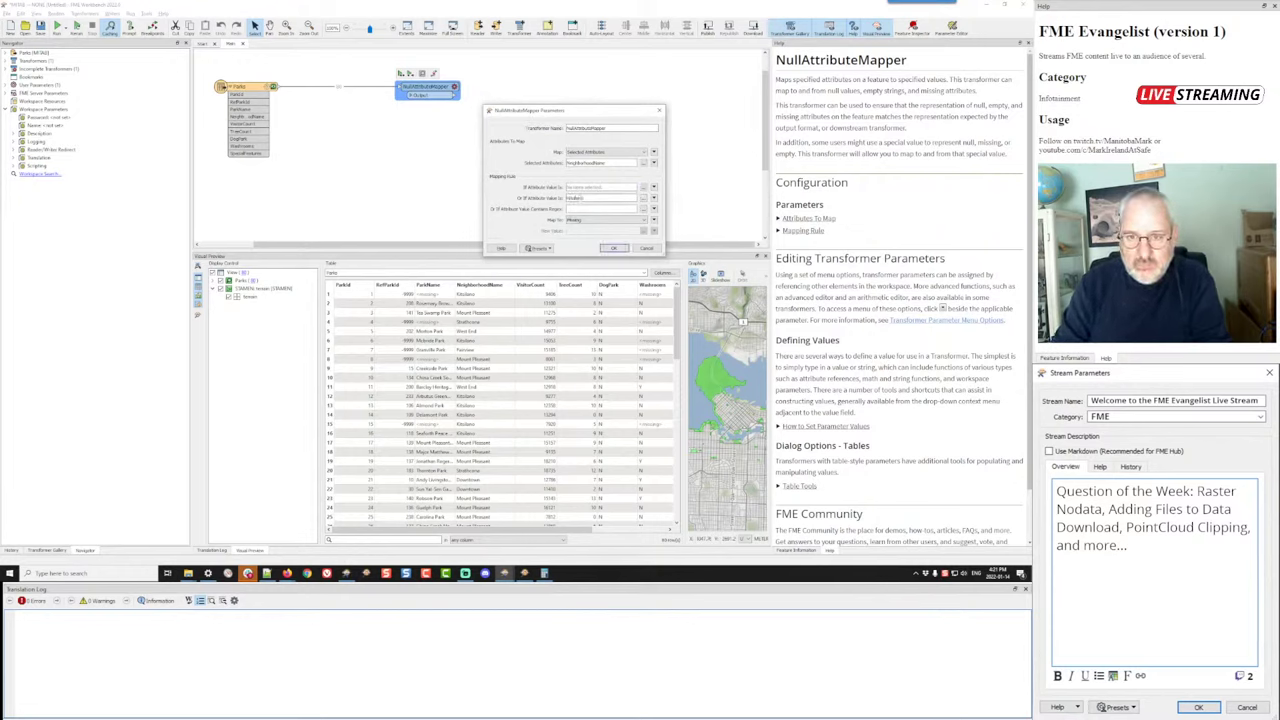
click(584, 220)
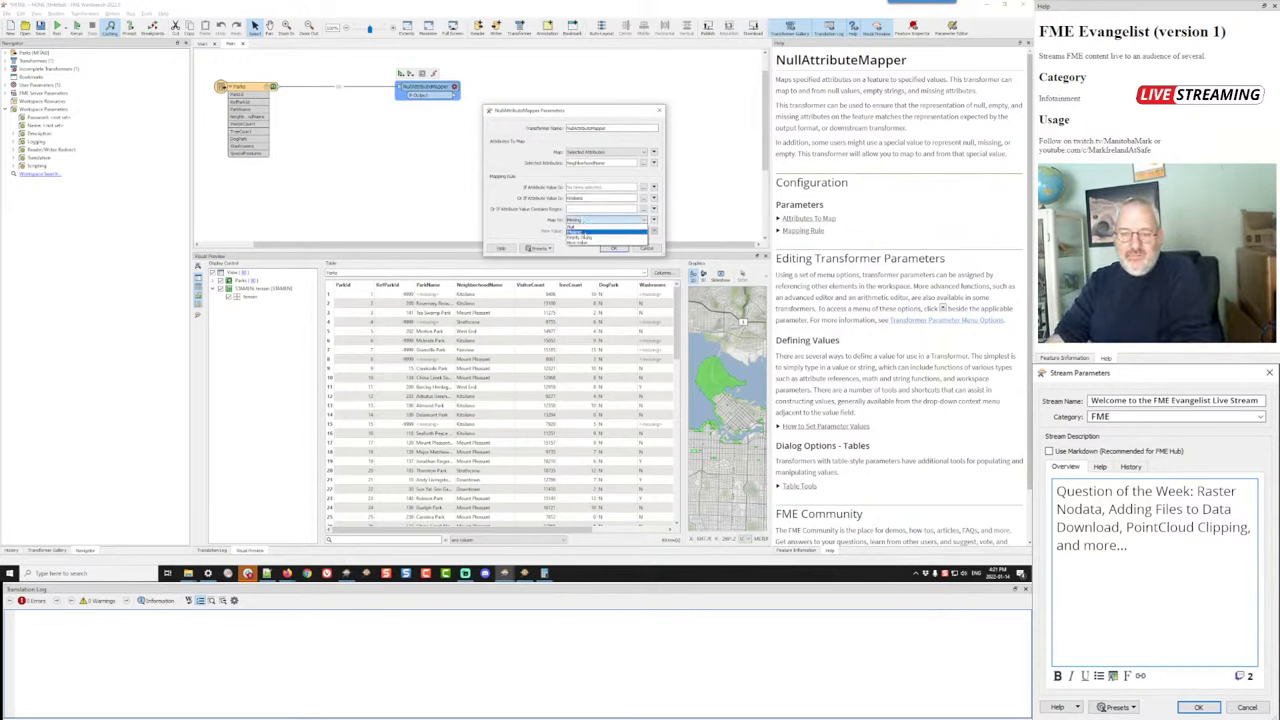
click(603, 233)
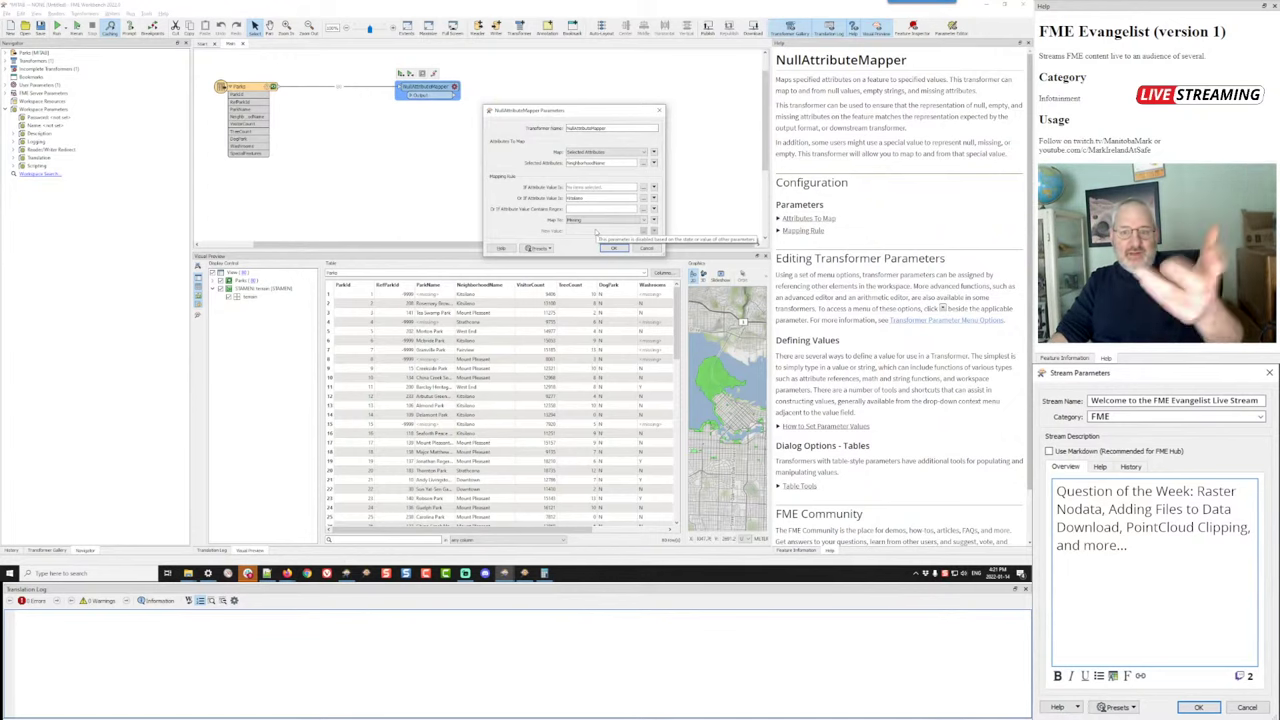
click(614, 249)
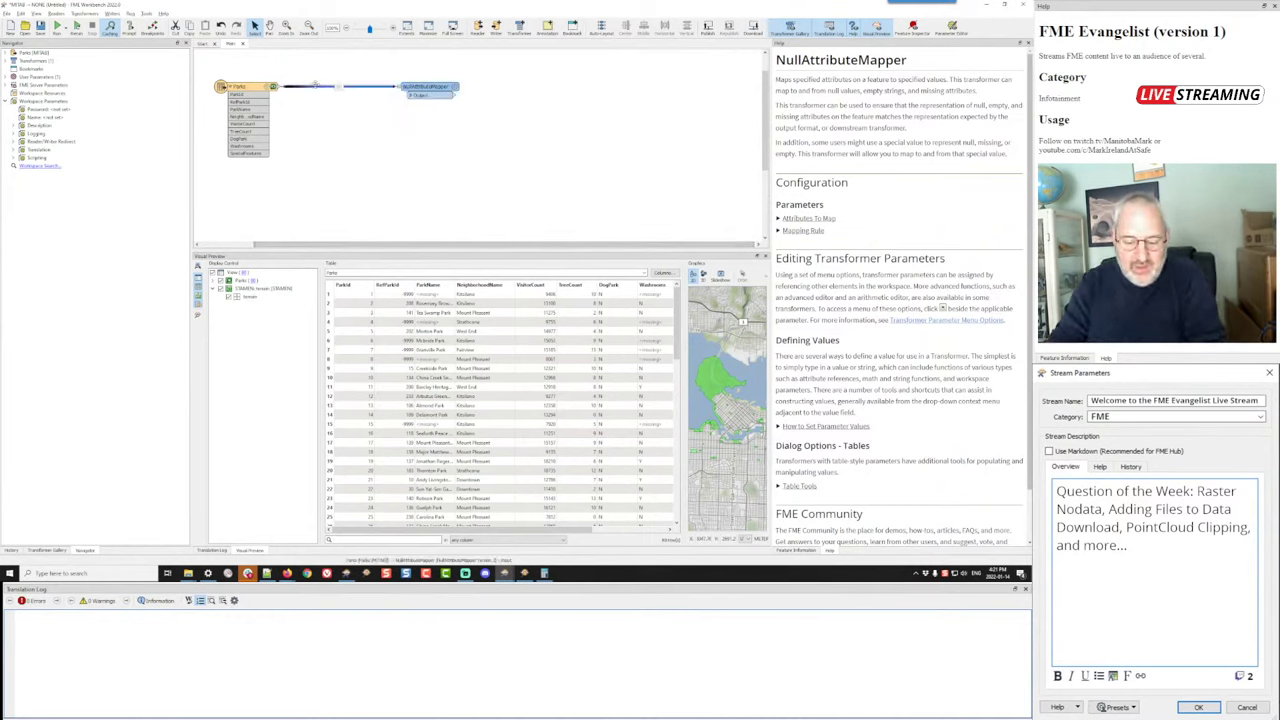
Insert an AttributeManager before the NullAttributeMapper that removes the Washrooms attribute
text(ute)
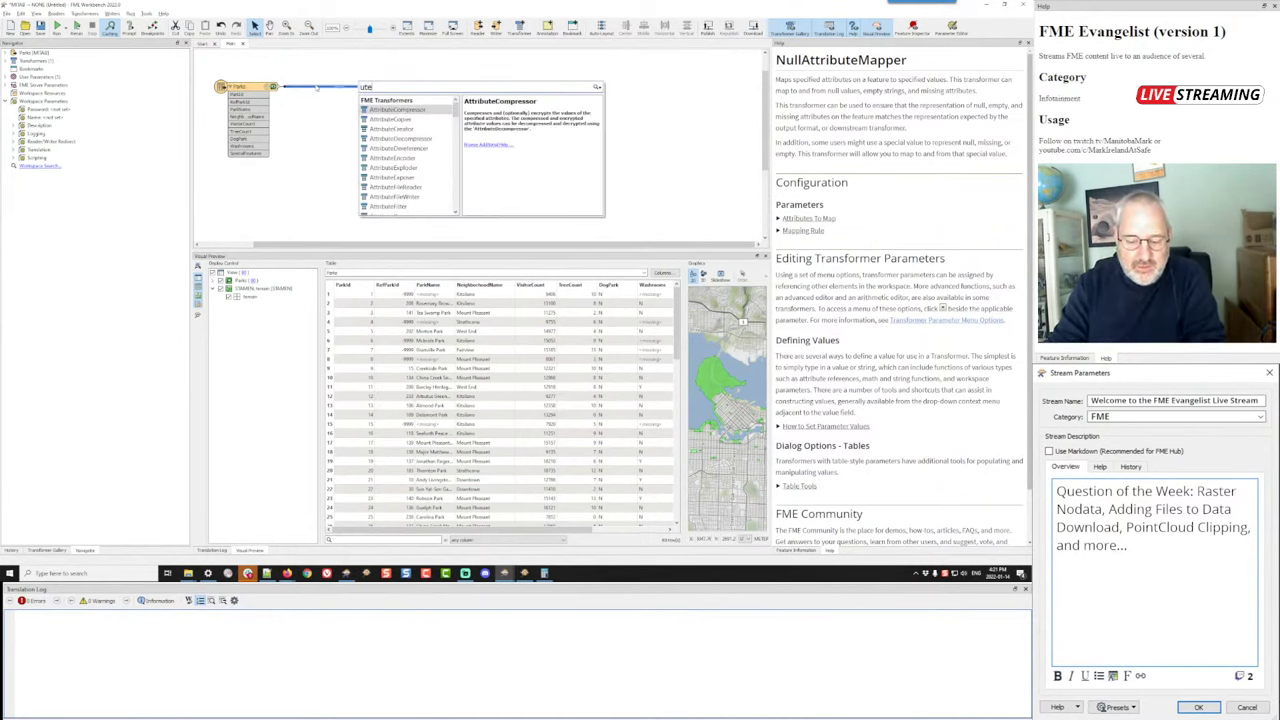
text(man)
key(Return)
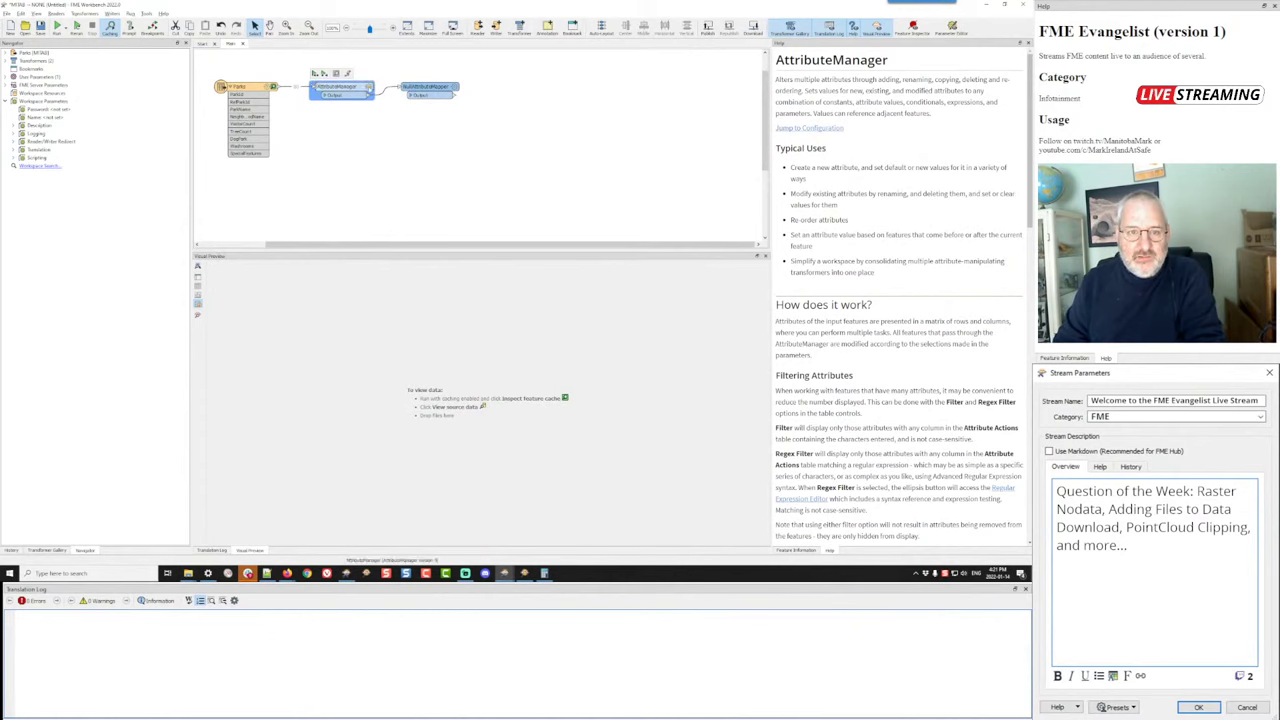
click(368, 88)
click(452, 283)
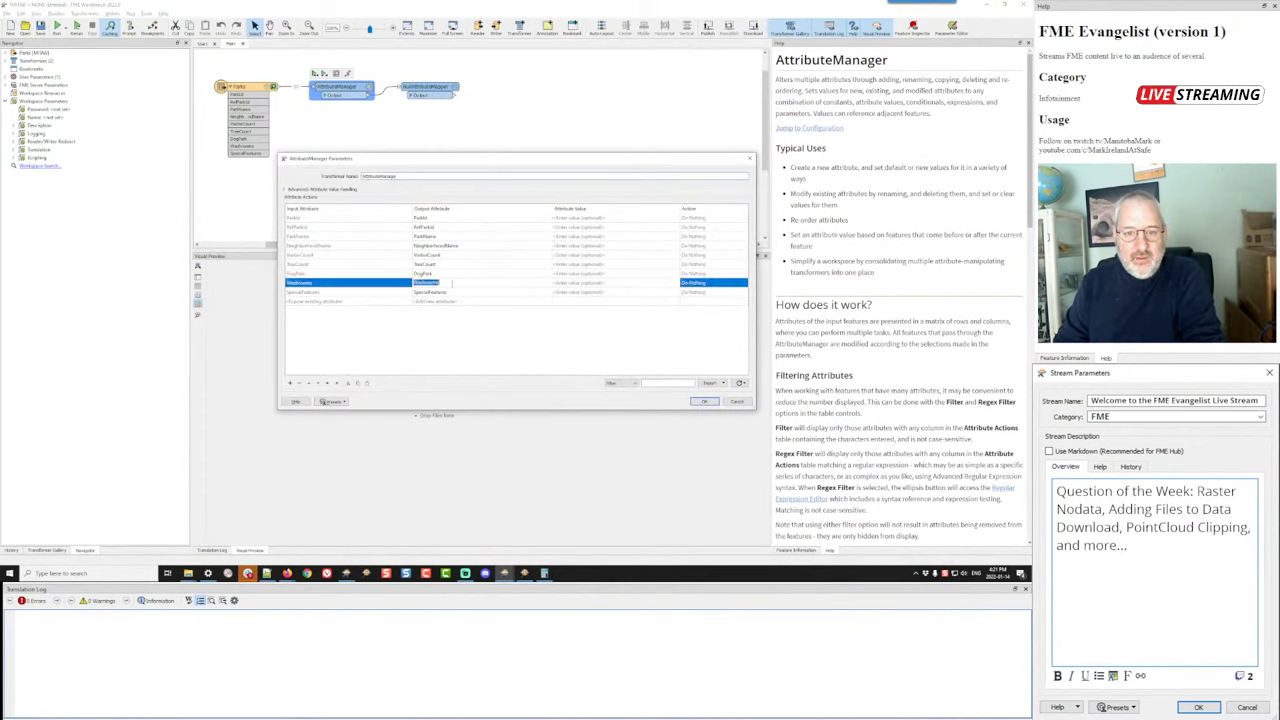
click(299, 383)
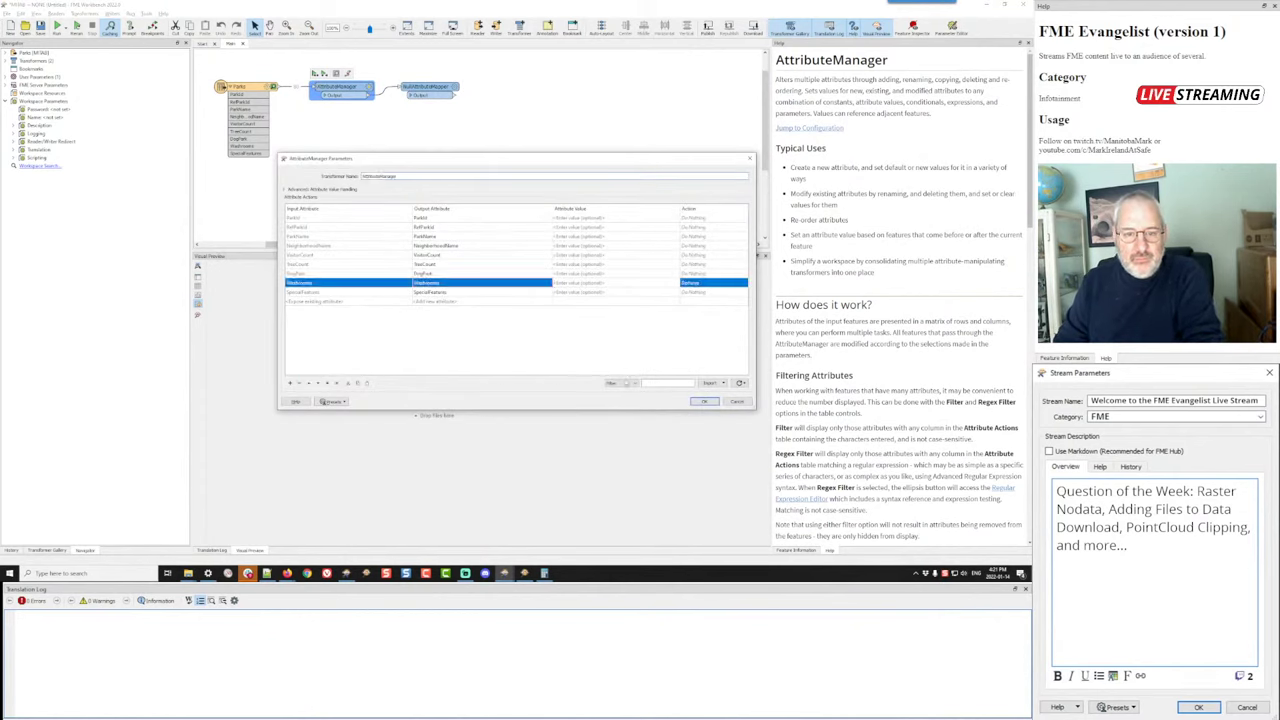
click(704, 402)
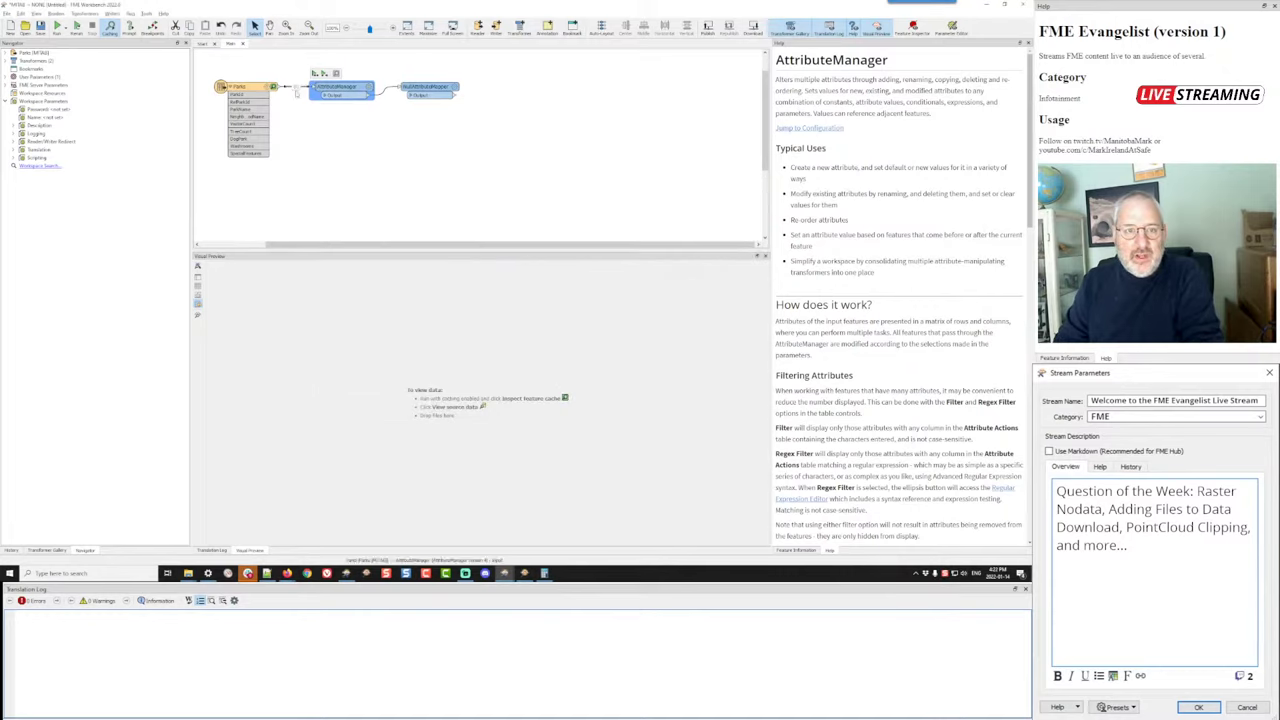
Review the AttributeManager's output attributes, the Parks reader, and the NullAttributeMapper help
click(324, 96)
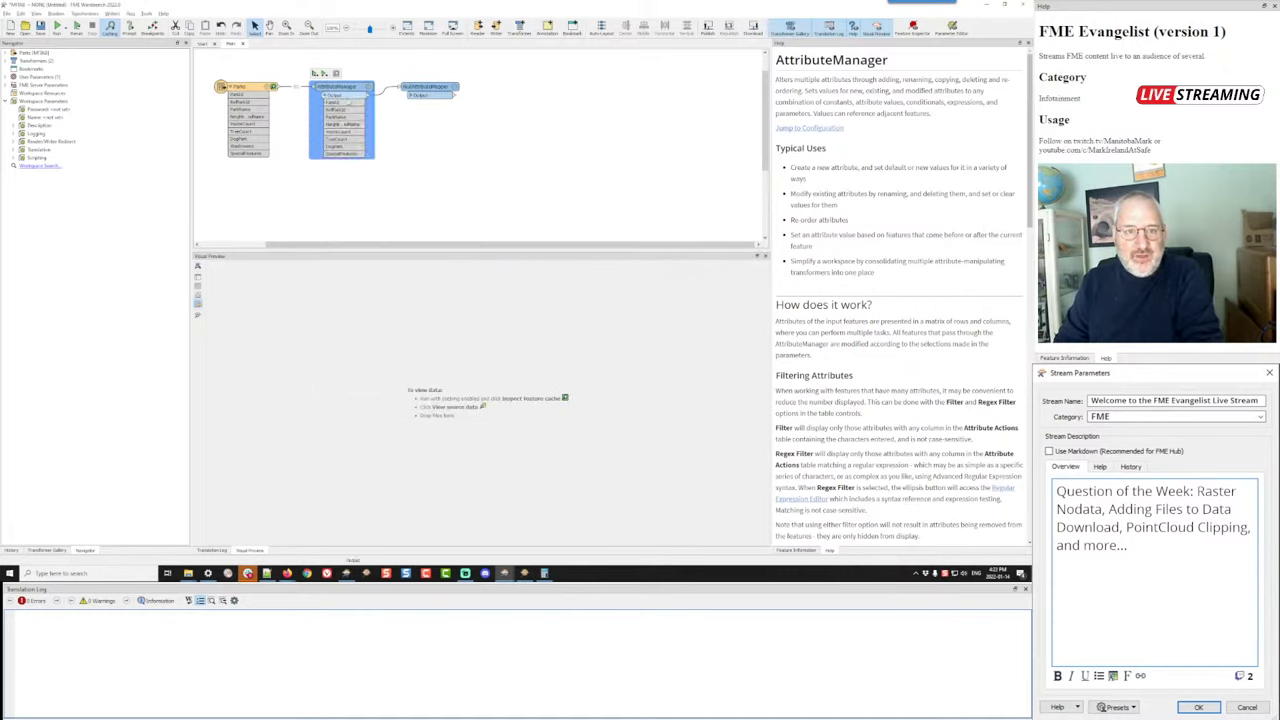
click(250, 140)
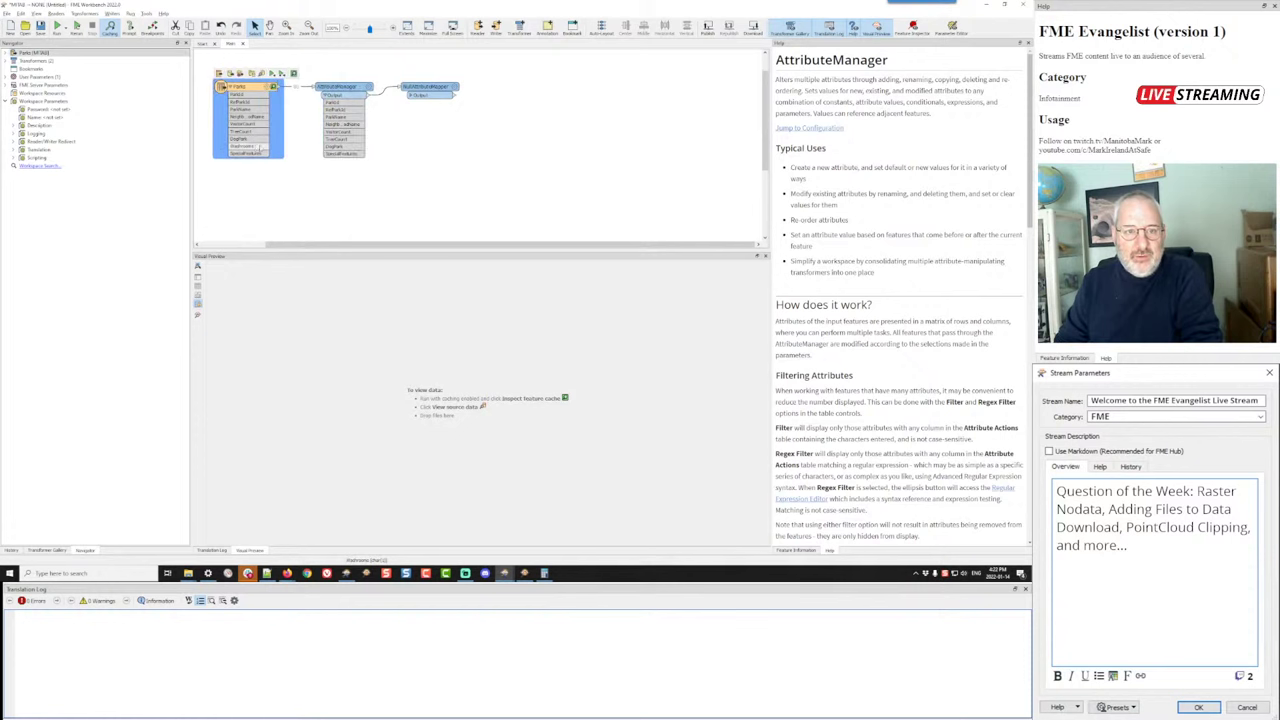
click(430, 90)
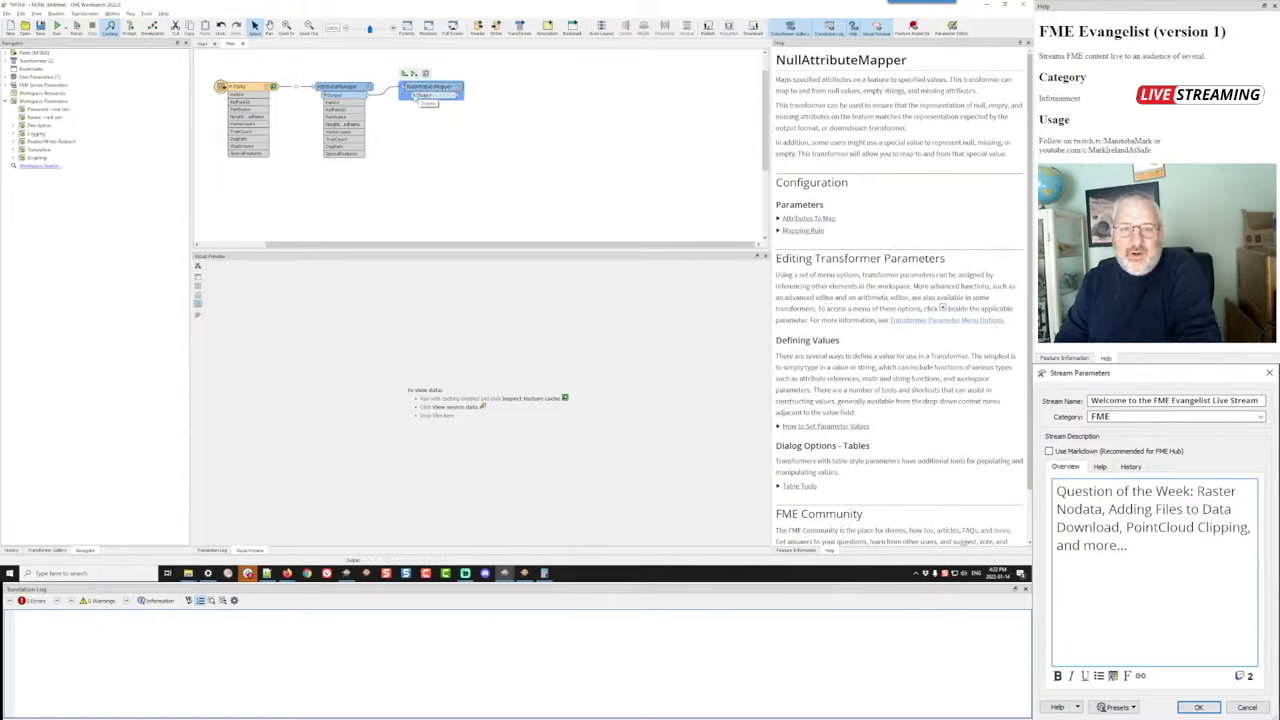
Reopen and accept the NullAttributeMapper parameters, then rerun the Parks workspace with feature caching
click(424, 97)
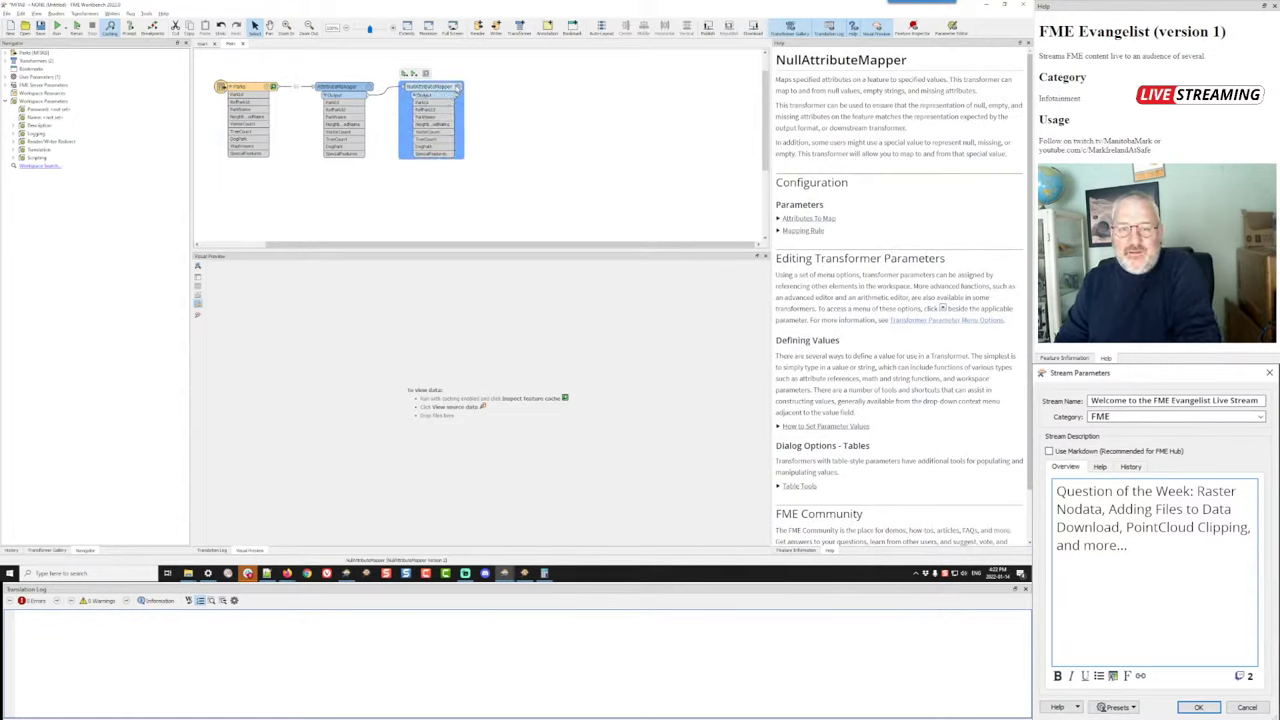
click(458, 88)
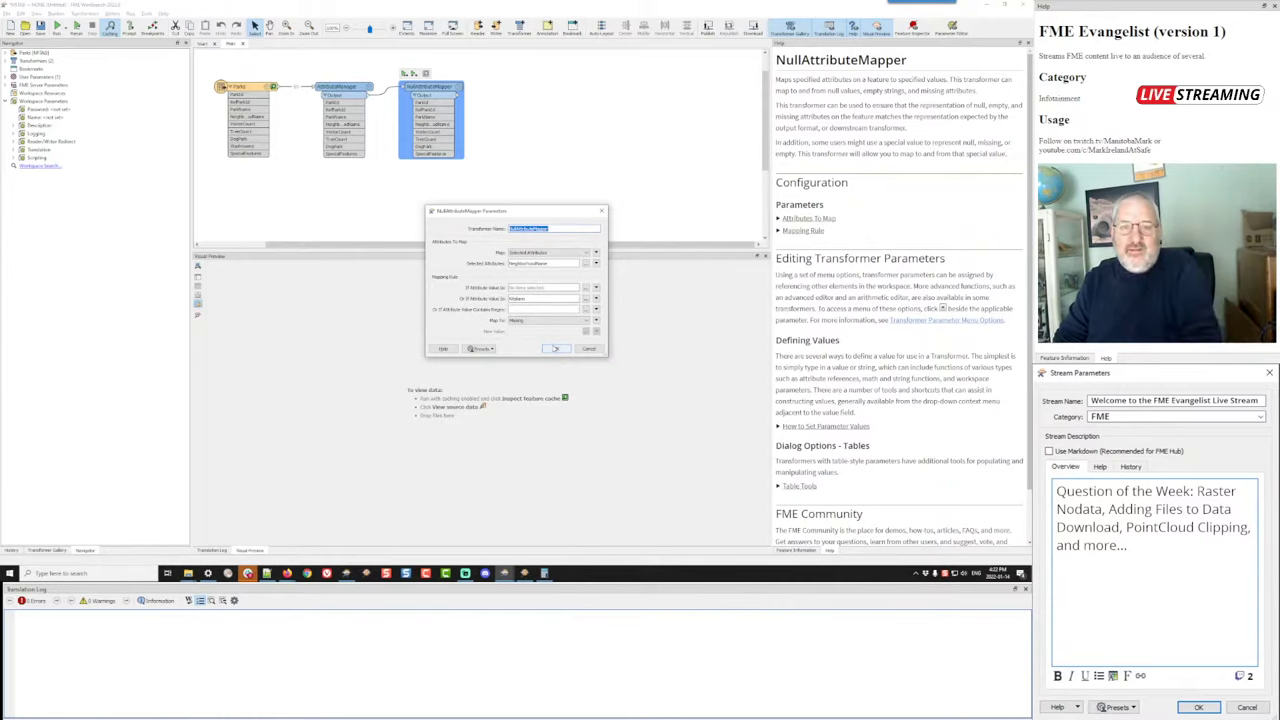
click(555, 349)
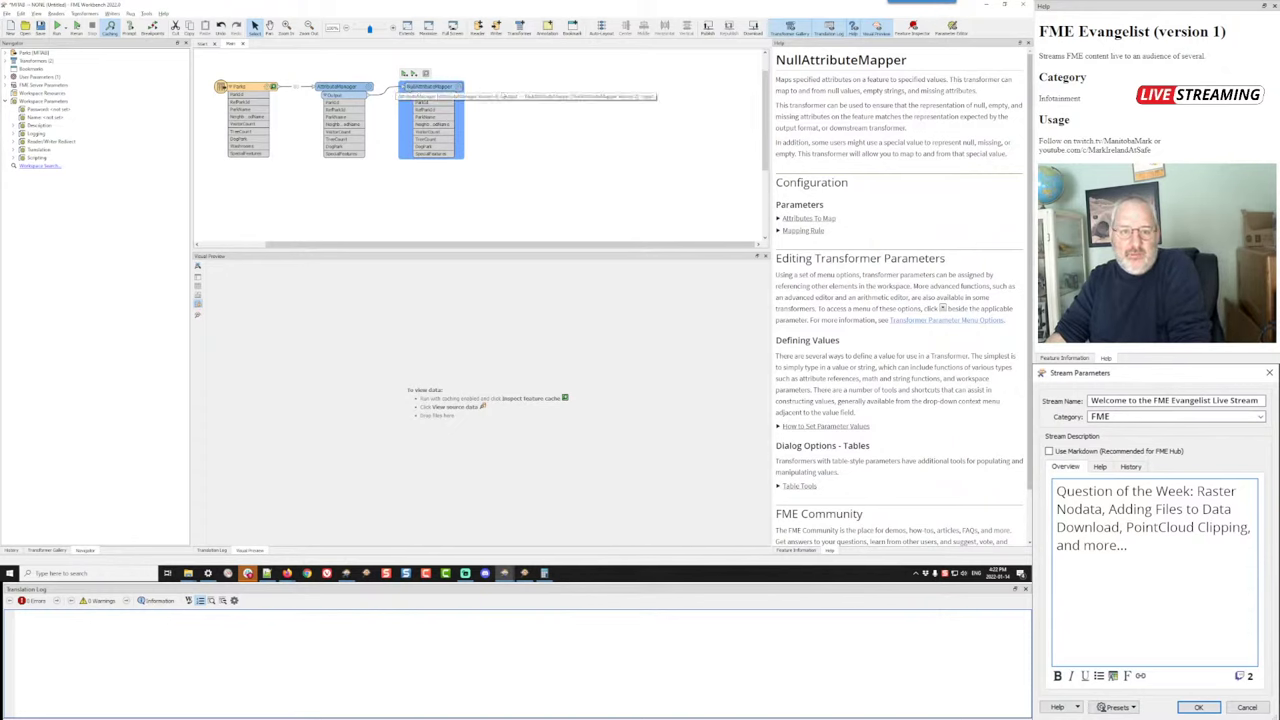
key(ctrl+r)
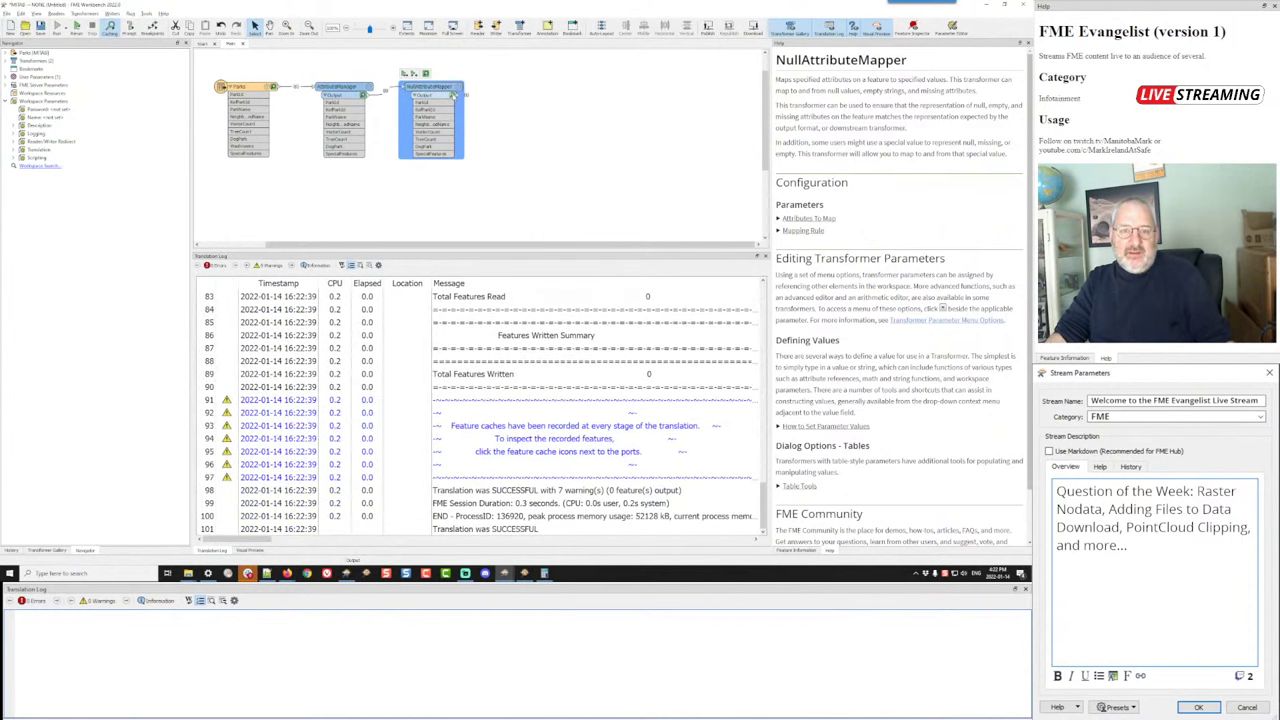
Show the cached NullAttributeMapper output and step through the parks from row 8 onward
click(453, 95)
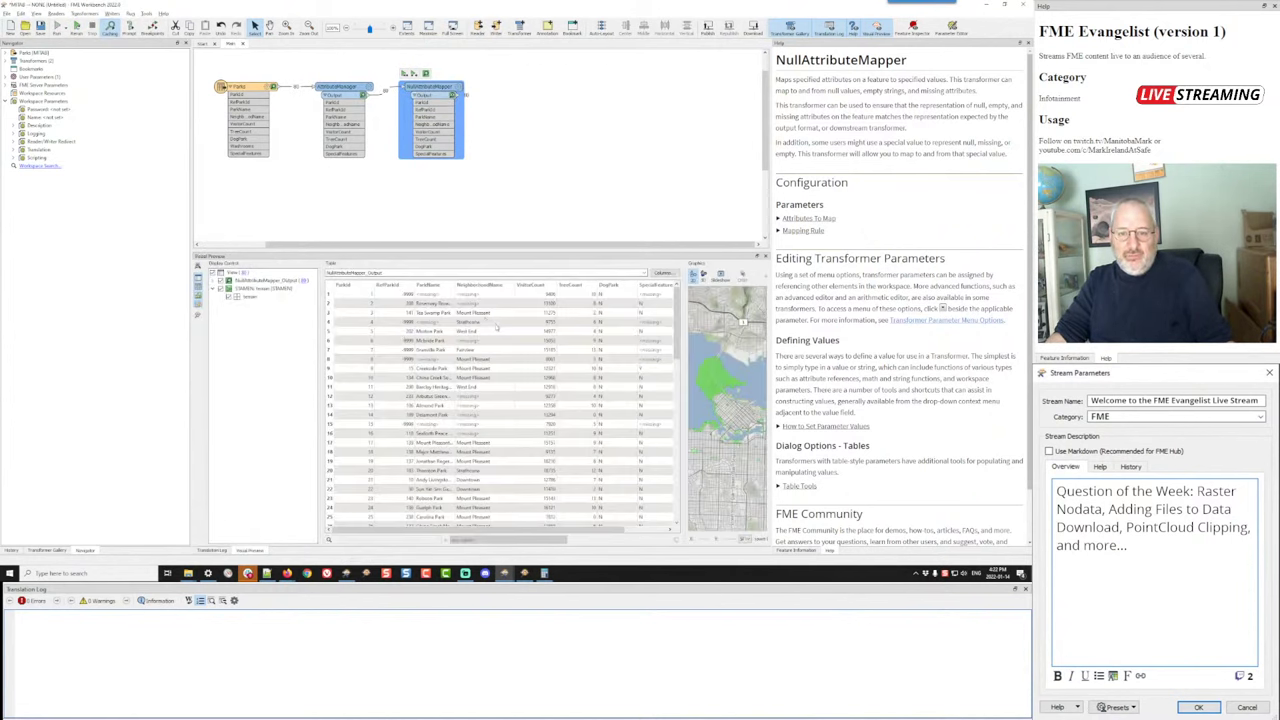
click(476, 340)
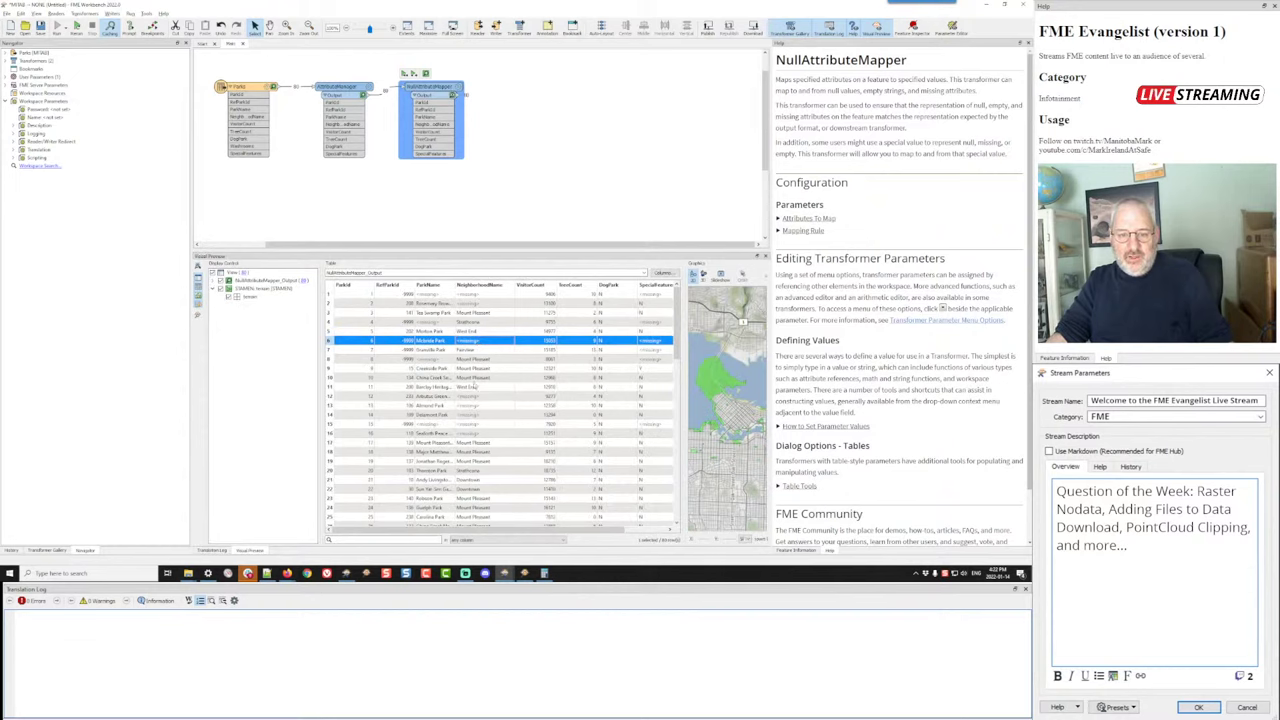
click(476, 397)
click(476, 406)
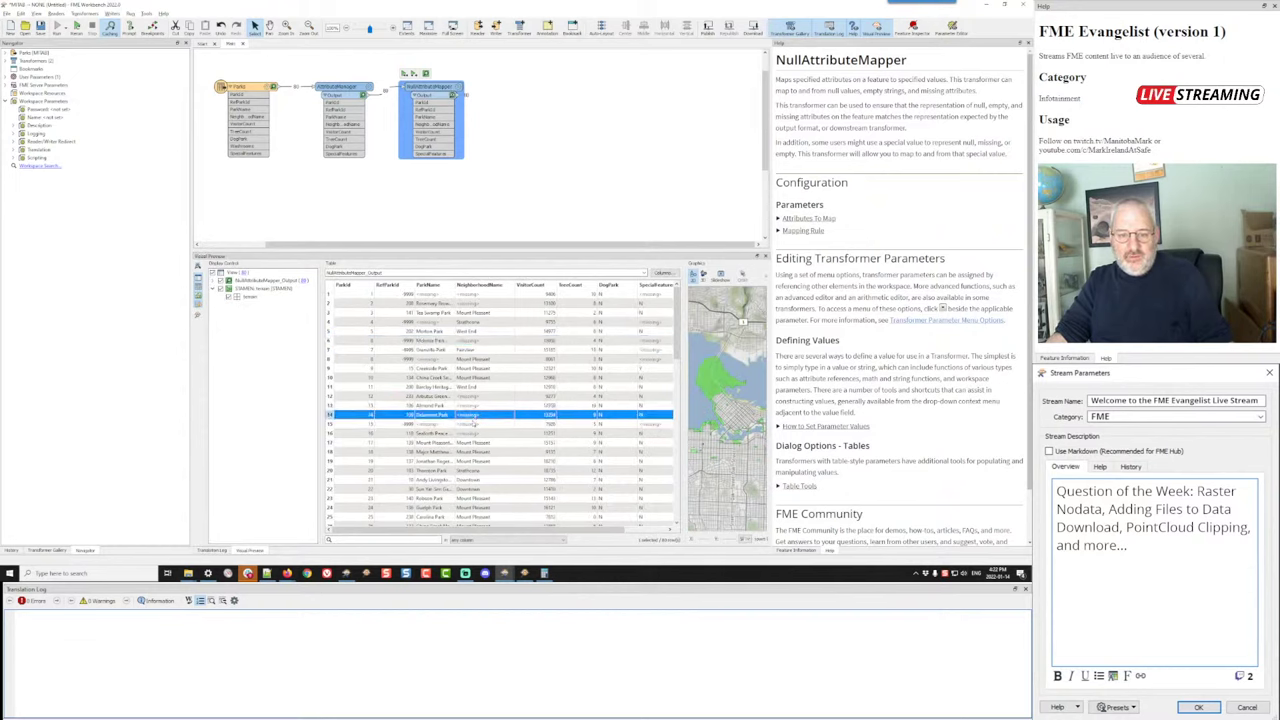
click(475, 424)
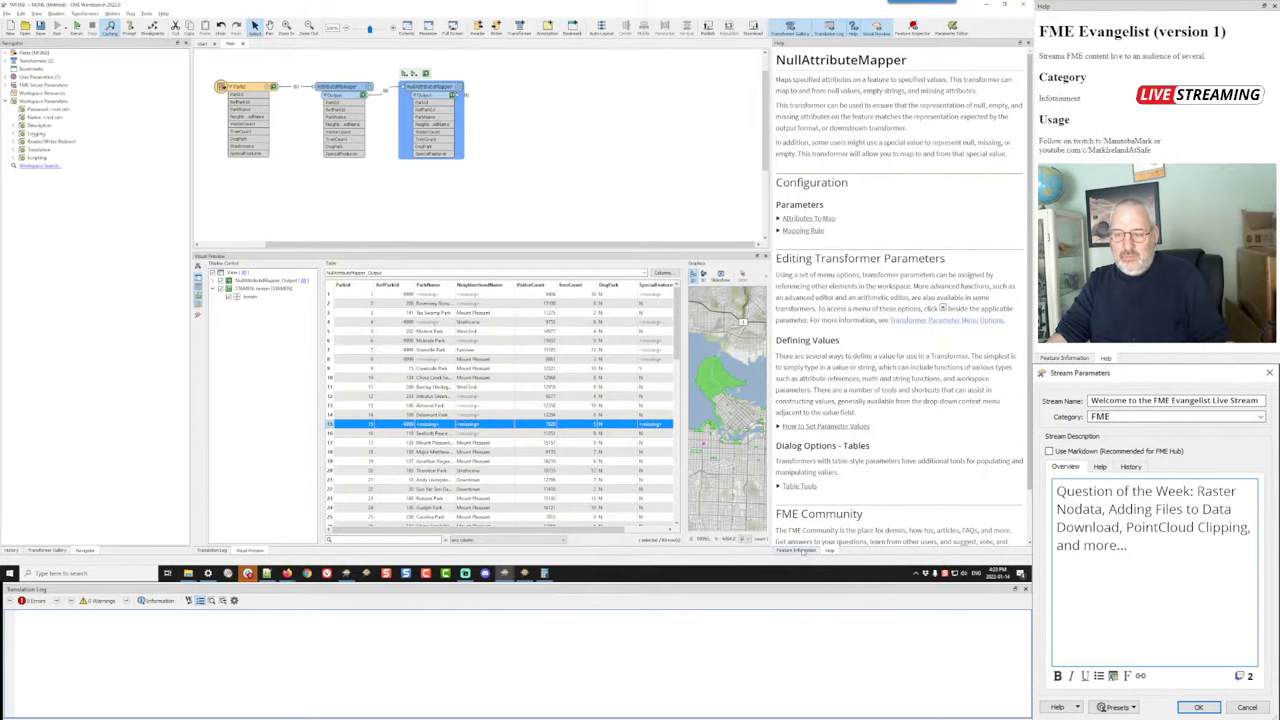
Show Feature Information and check several parks' <missing> NeighborhoodName values, including row 16
click(797, 550)
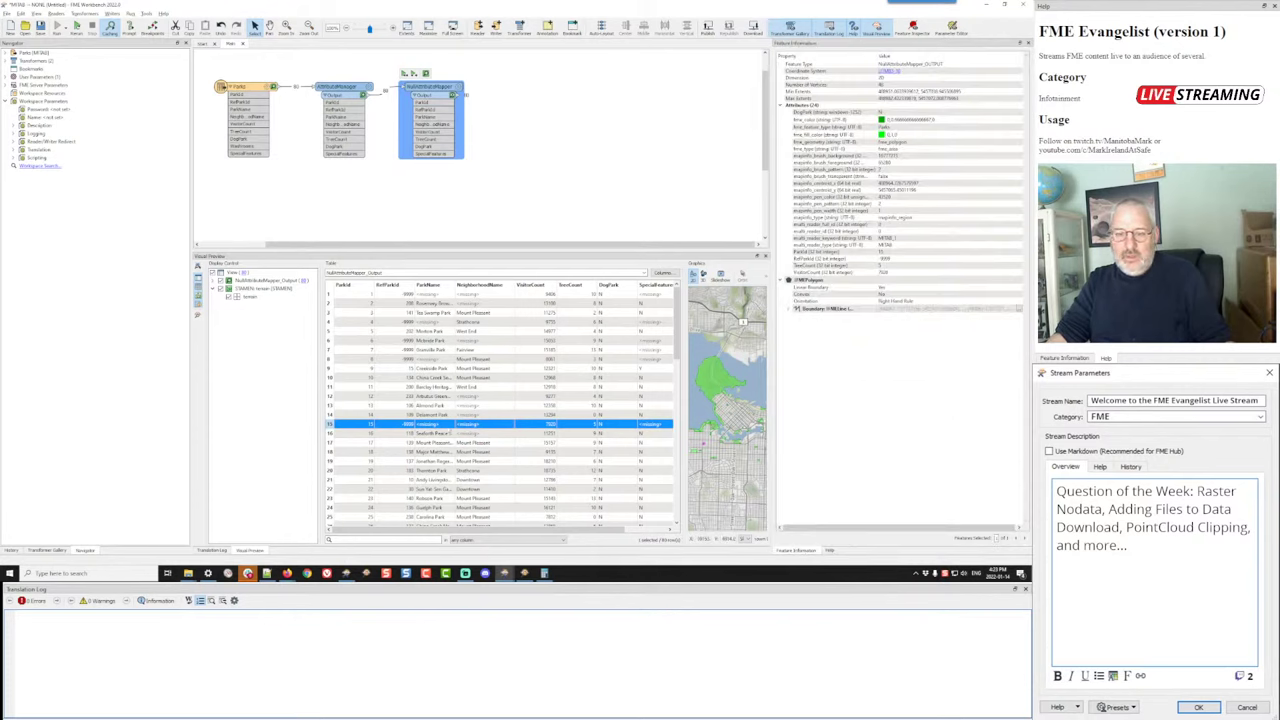
click(452, 434)
click(472, 471)
click(480, 414)
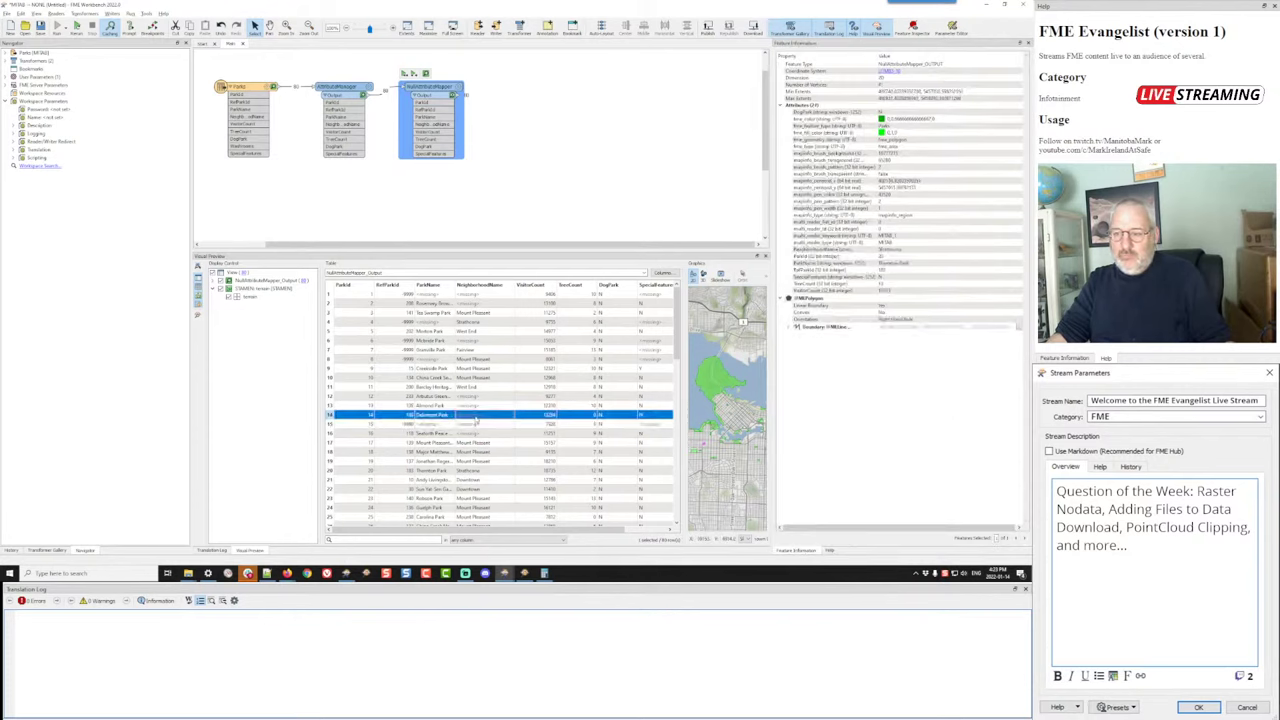
click(480, 406)
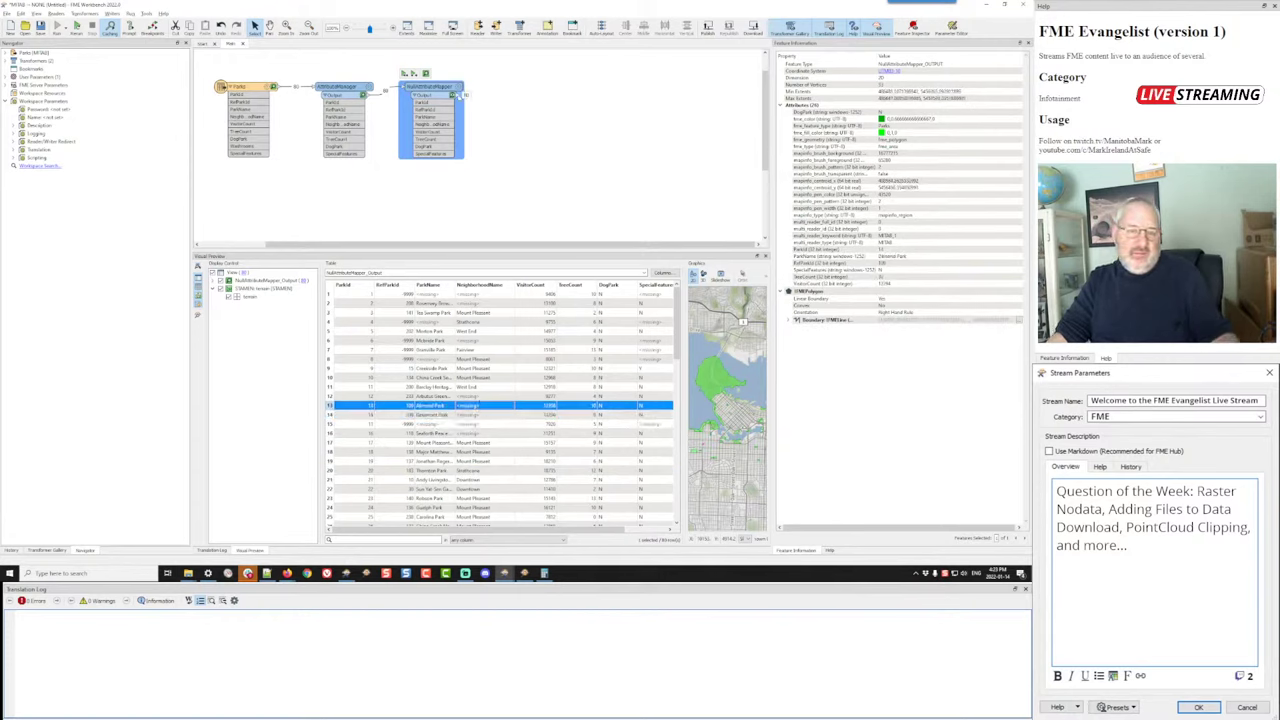
click(458, 94)
Add ParkId to the NullAttributeMapper's Selected Attributes and apply the settings
double_click(458, 94)
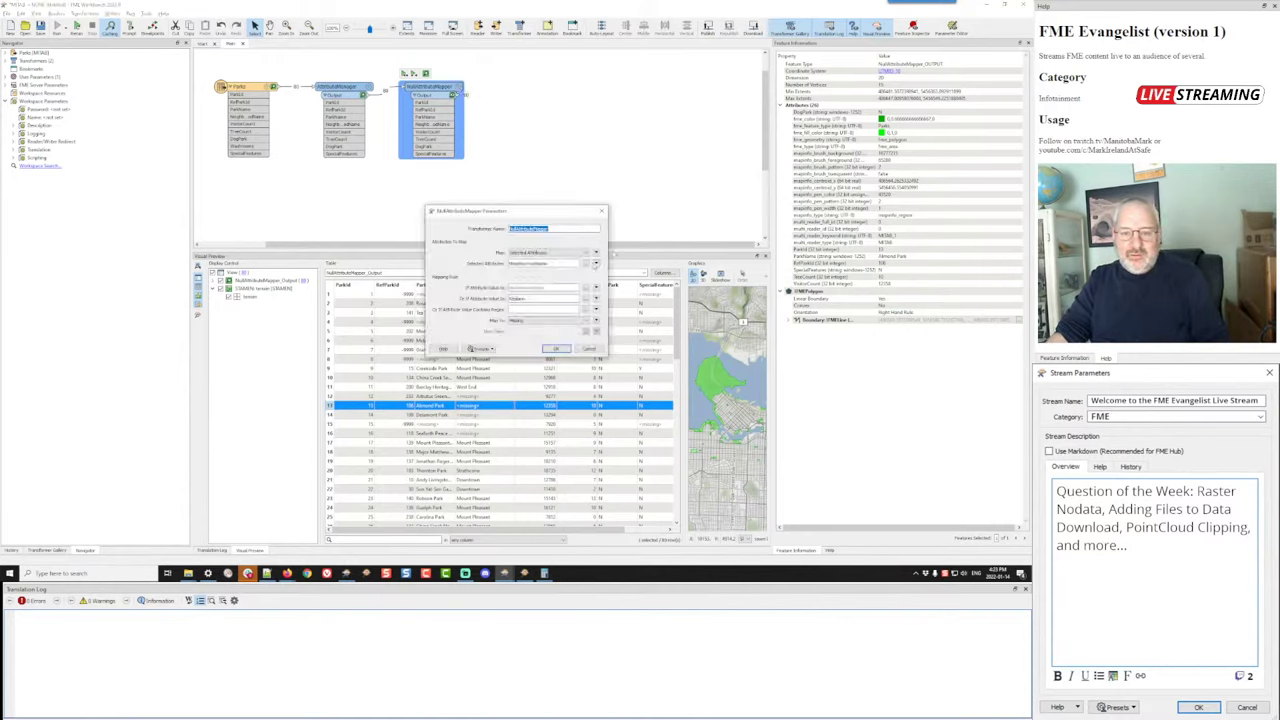
click(596, 263)
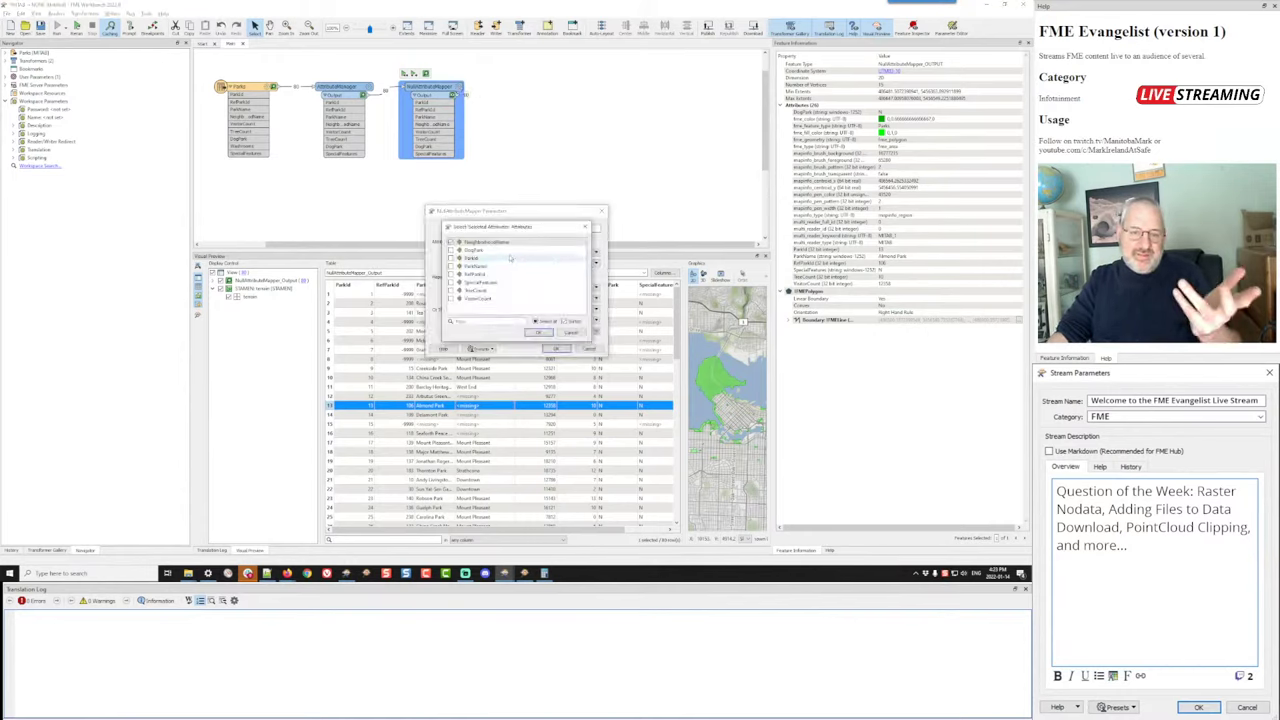
click(459, 258)
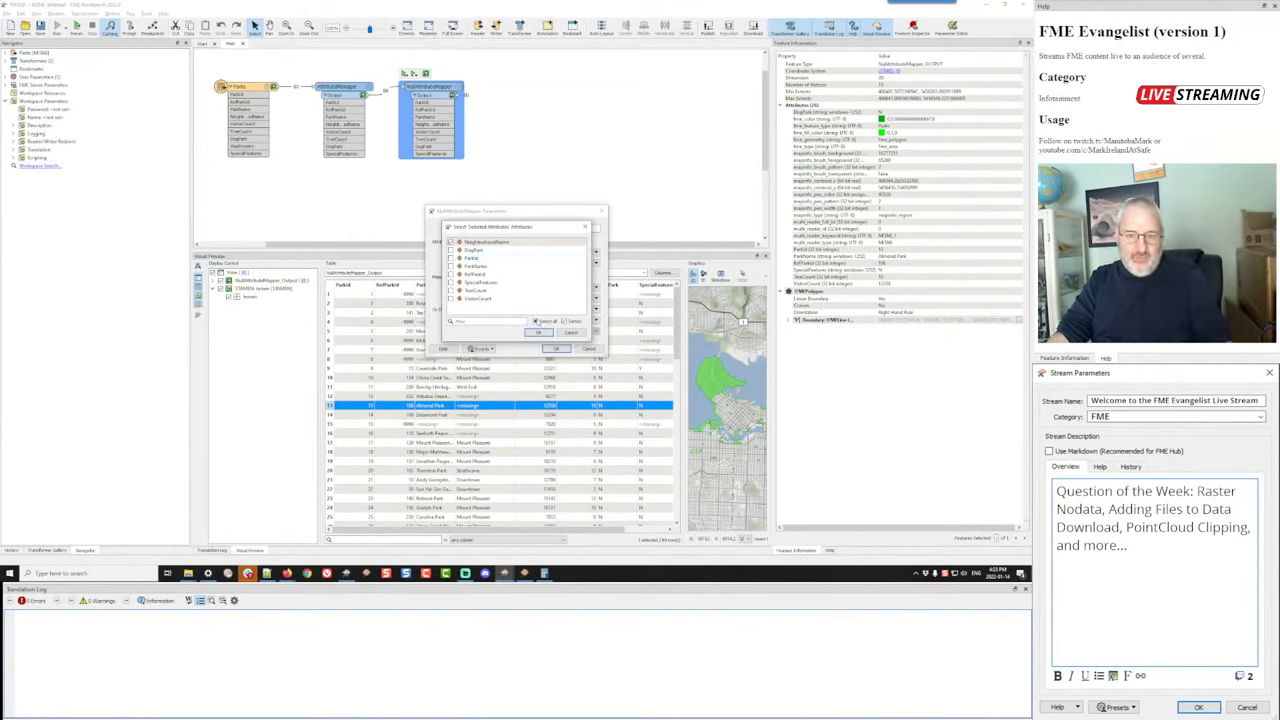
click(538, 332)
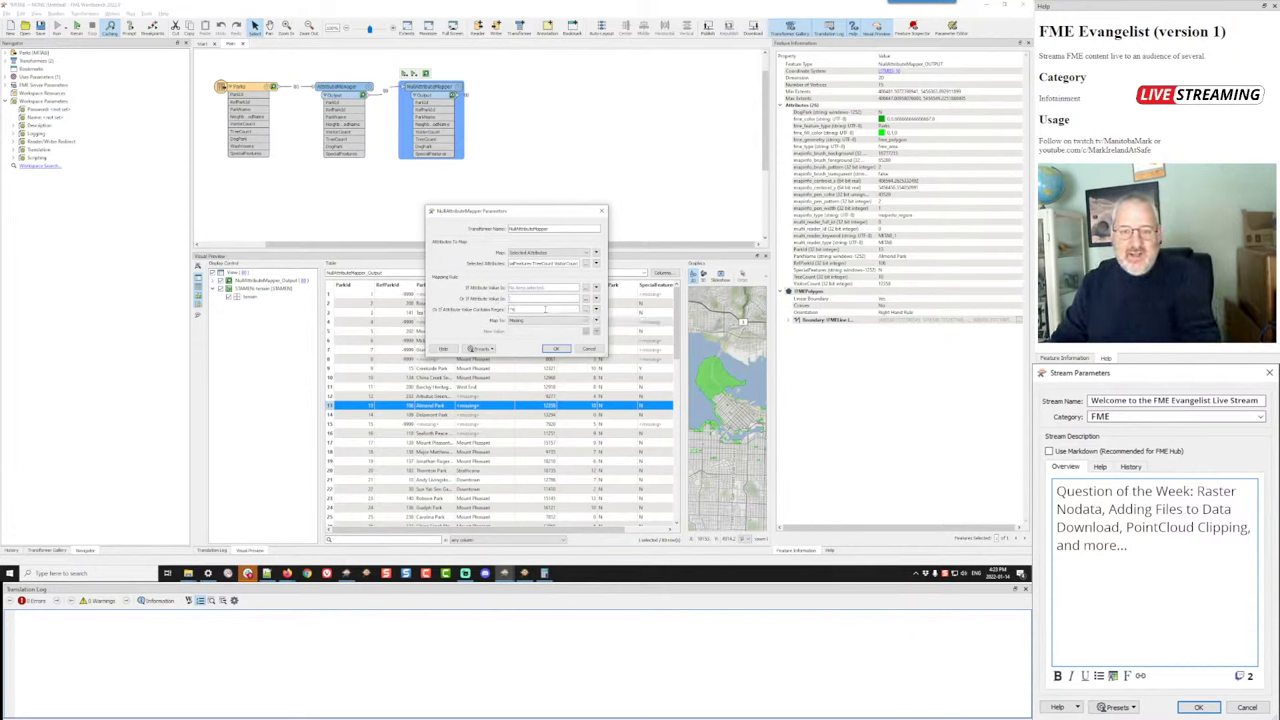
click(557, 349)
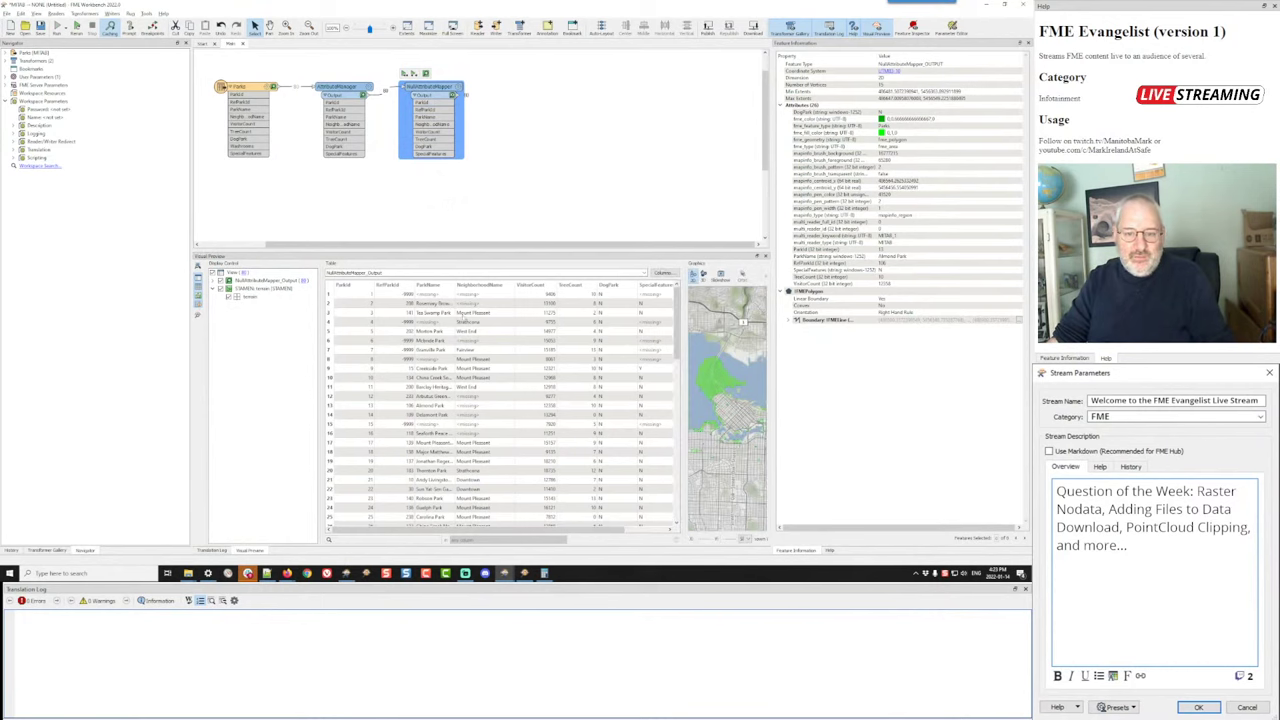
Sort the preview table by ParkName and scroll through the parks
click(483, 397)
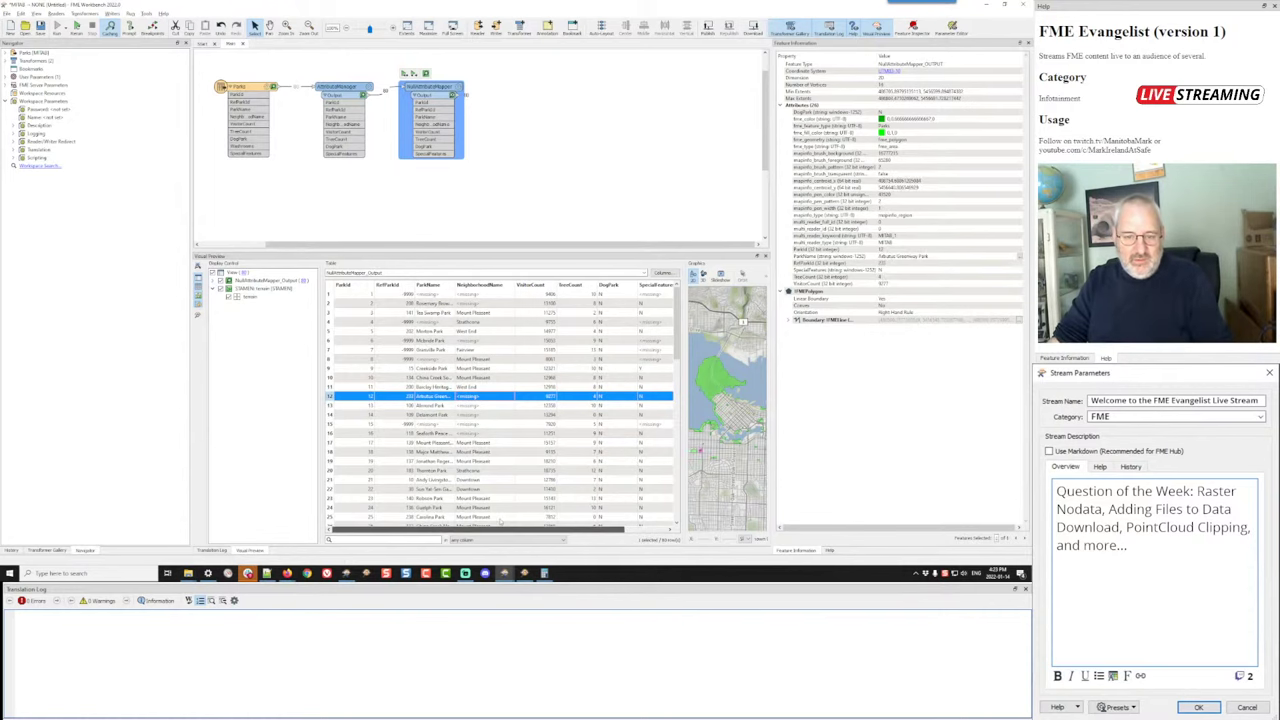
scroll(484, 425, down, 9)
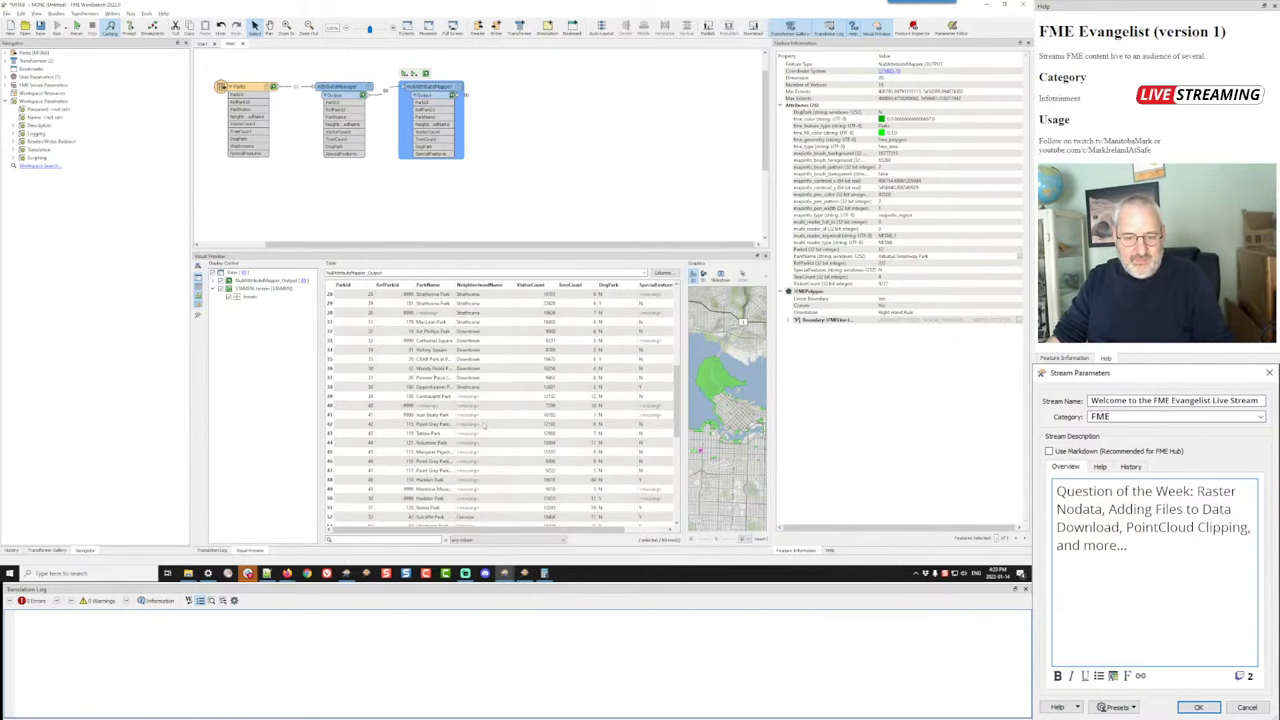
scroll(484, 426, down, 9)
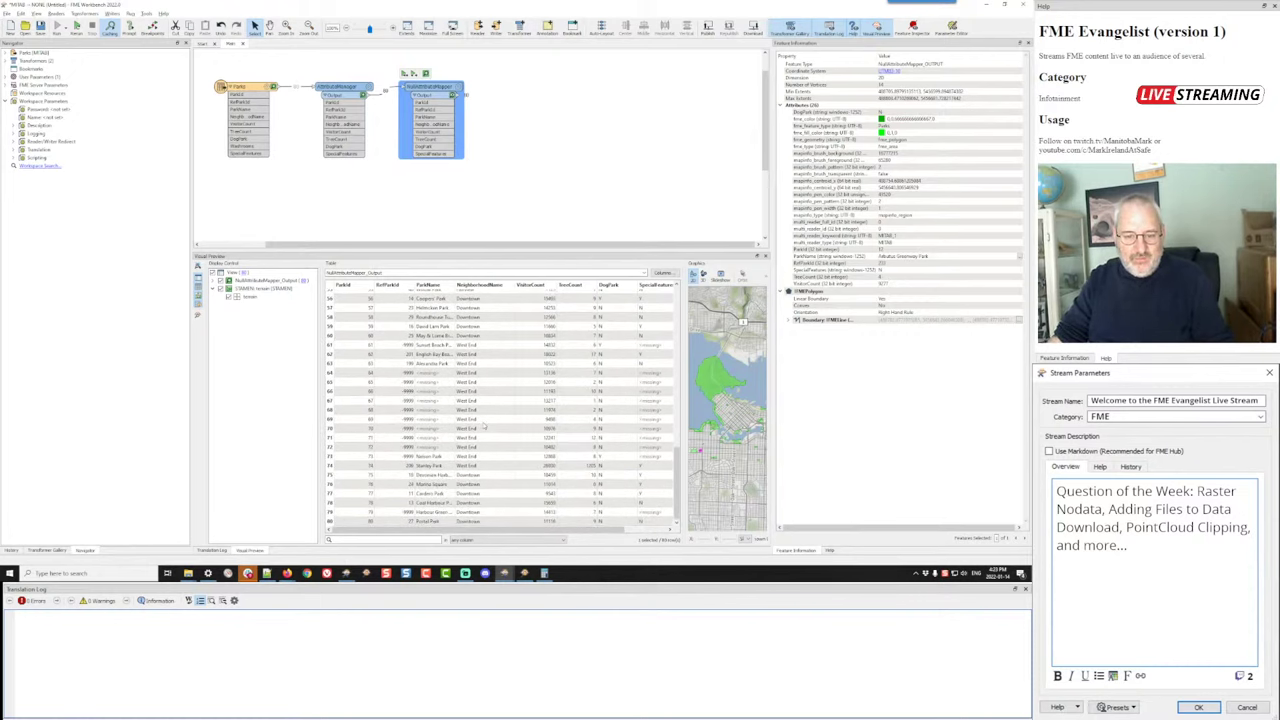
scroll(484, 426, up, 18)
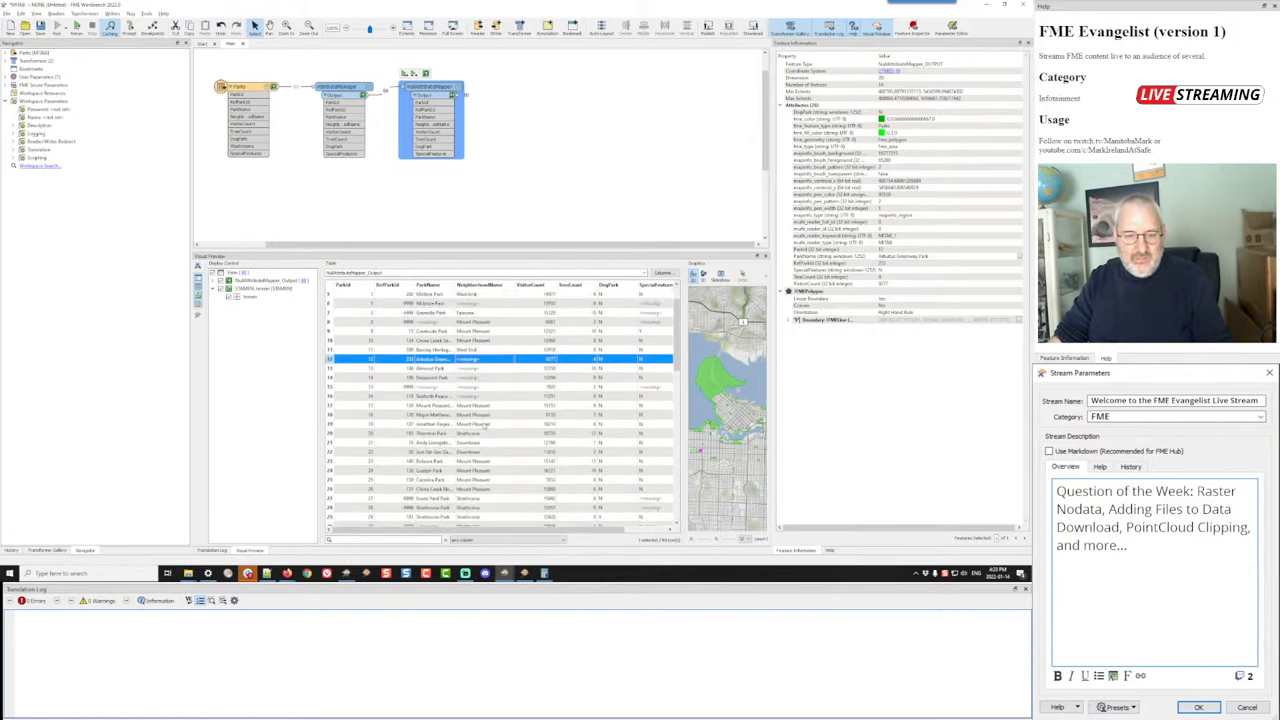
click(424, 285)
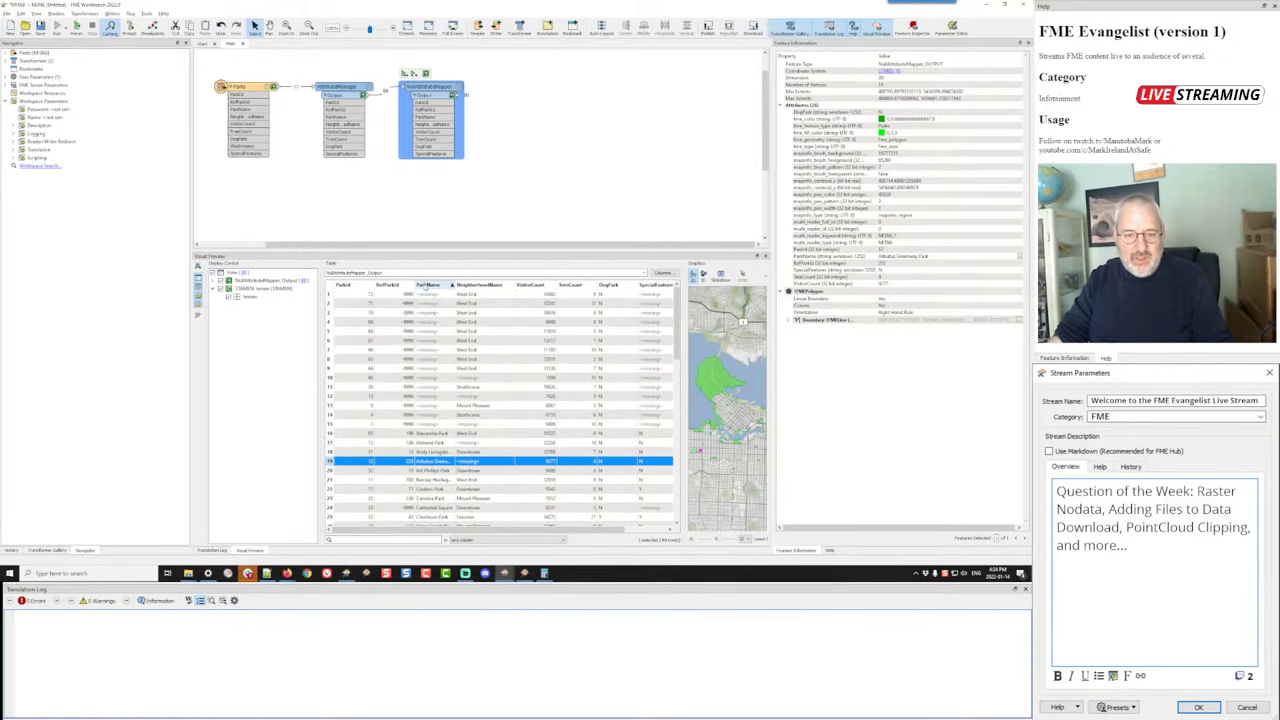
scroll(440, 394, down, 9)
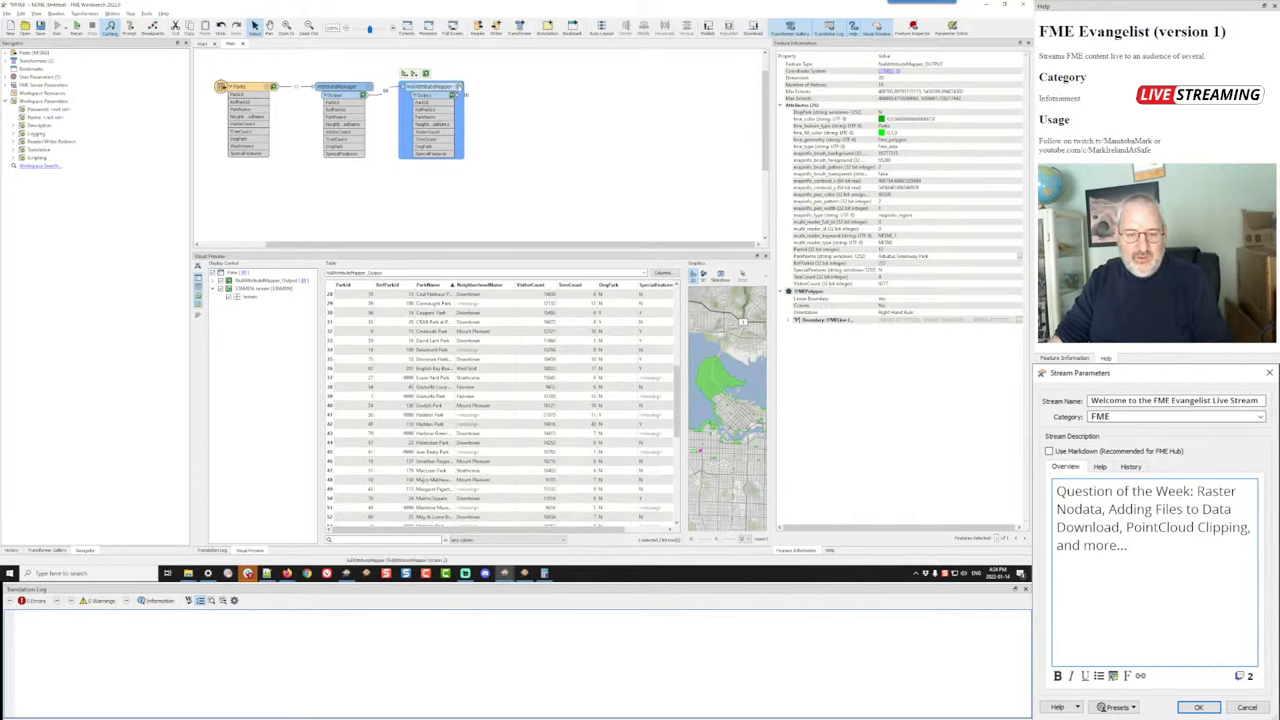
Reopen the NullAttributeMapper at its 'If Attribute Value Contains Regex' setting
mouse_move(452, 92)
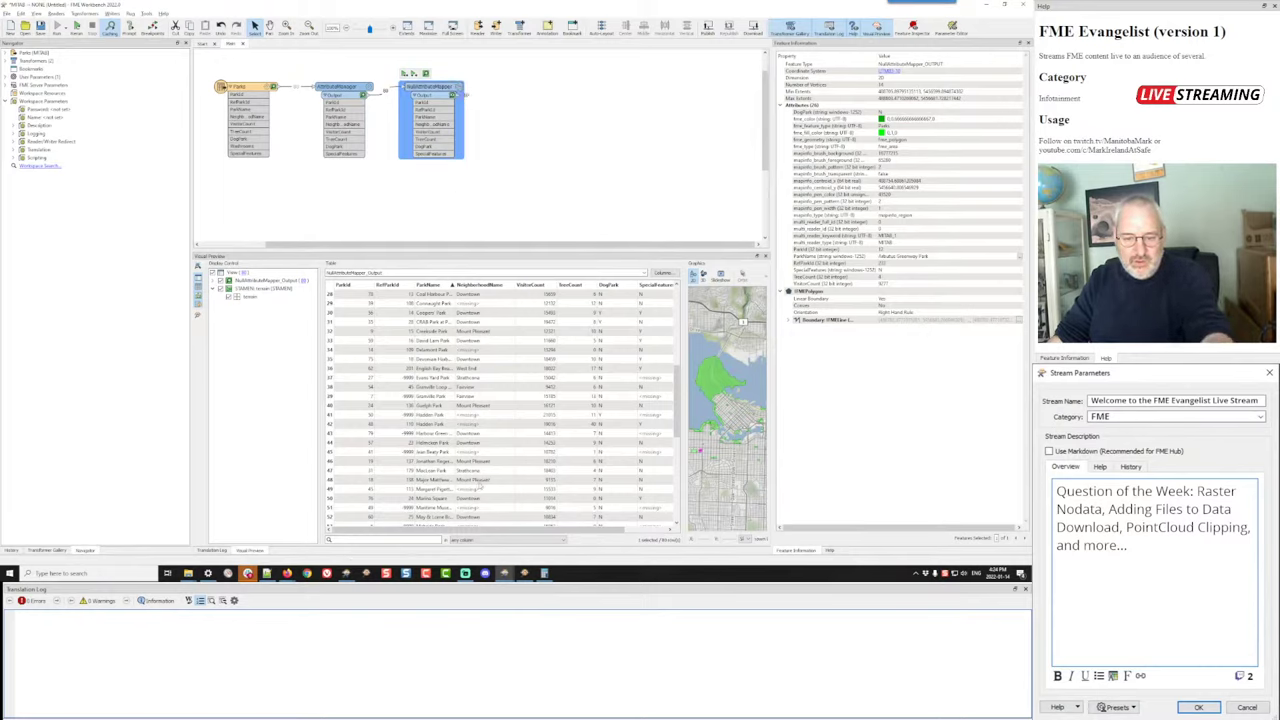
double_click(440, 92)
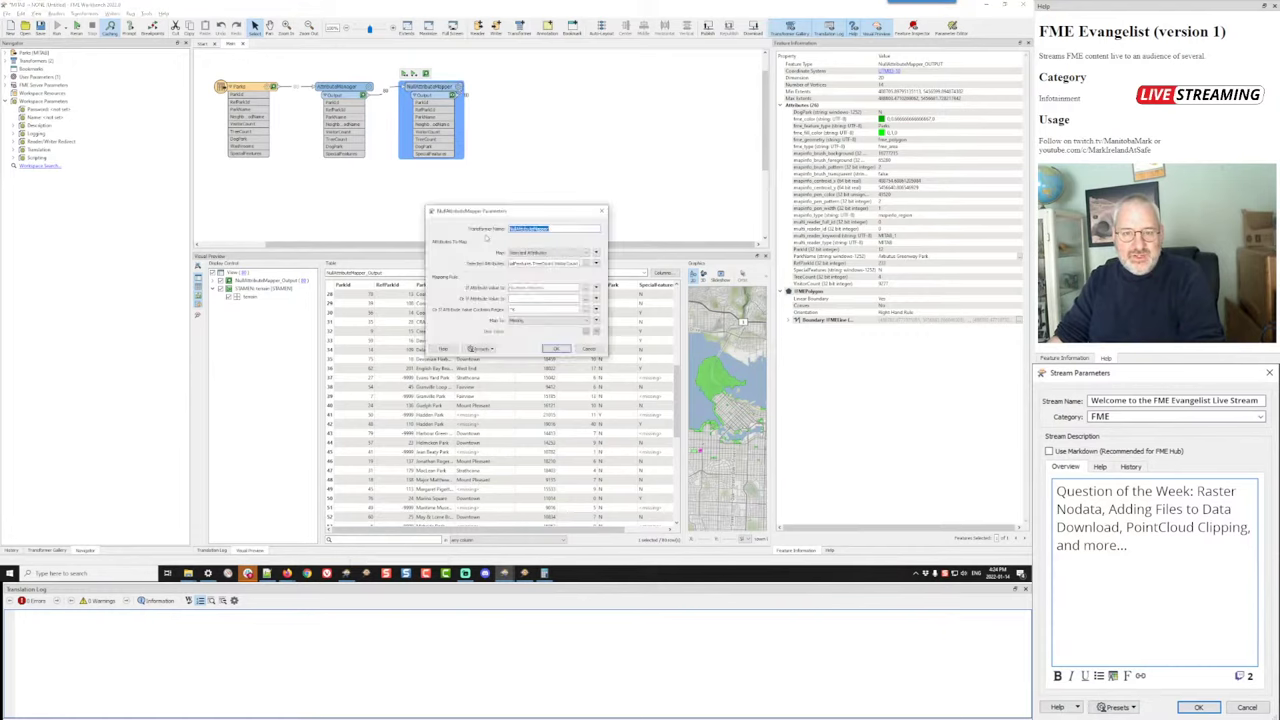
click(512, 311)
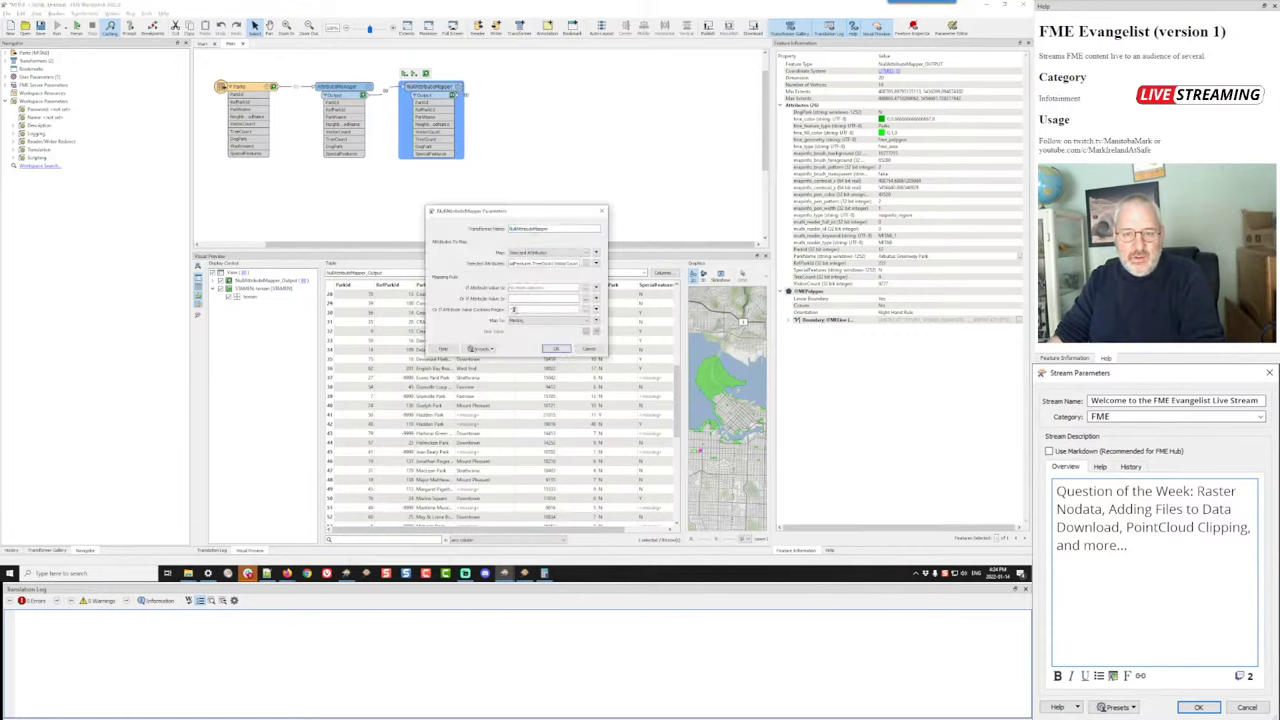
Set the NullAttributeMapper regex to ^$ so empty values count as missing, and rerun
text(^$)
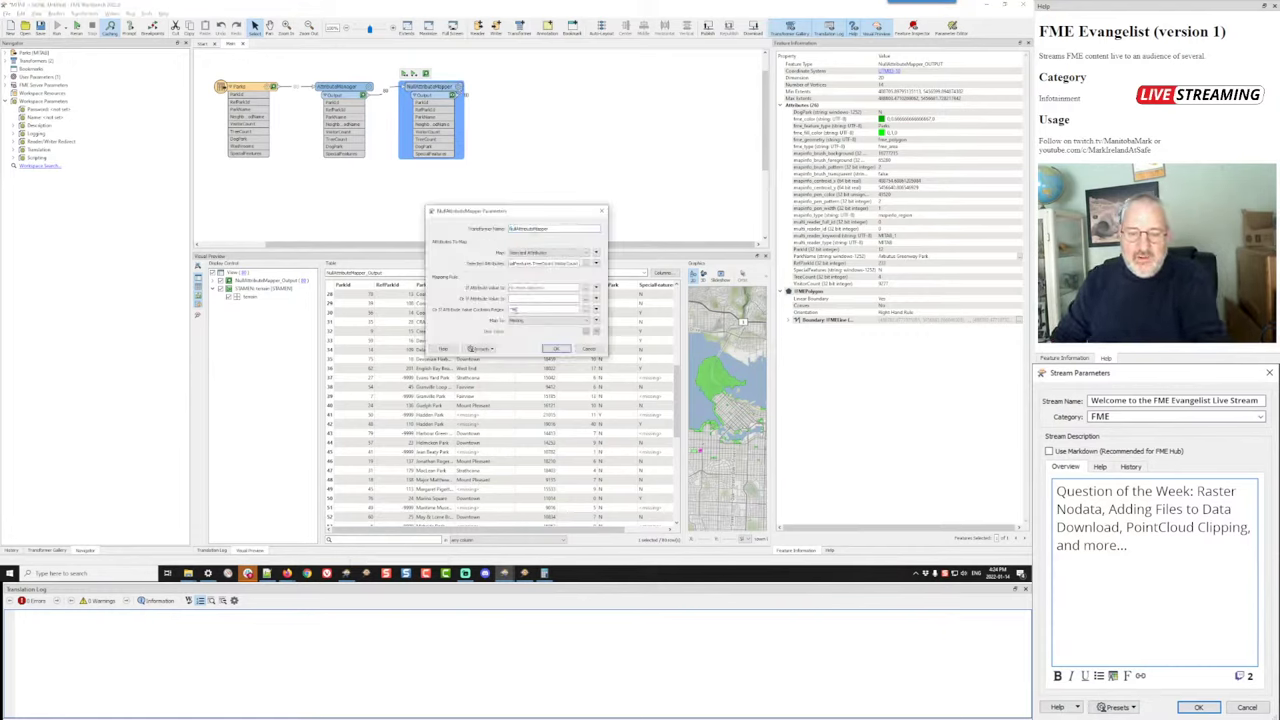
click(557, 348)
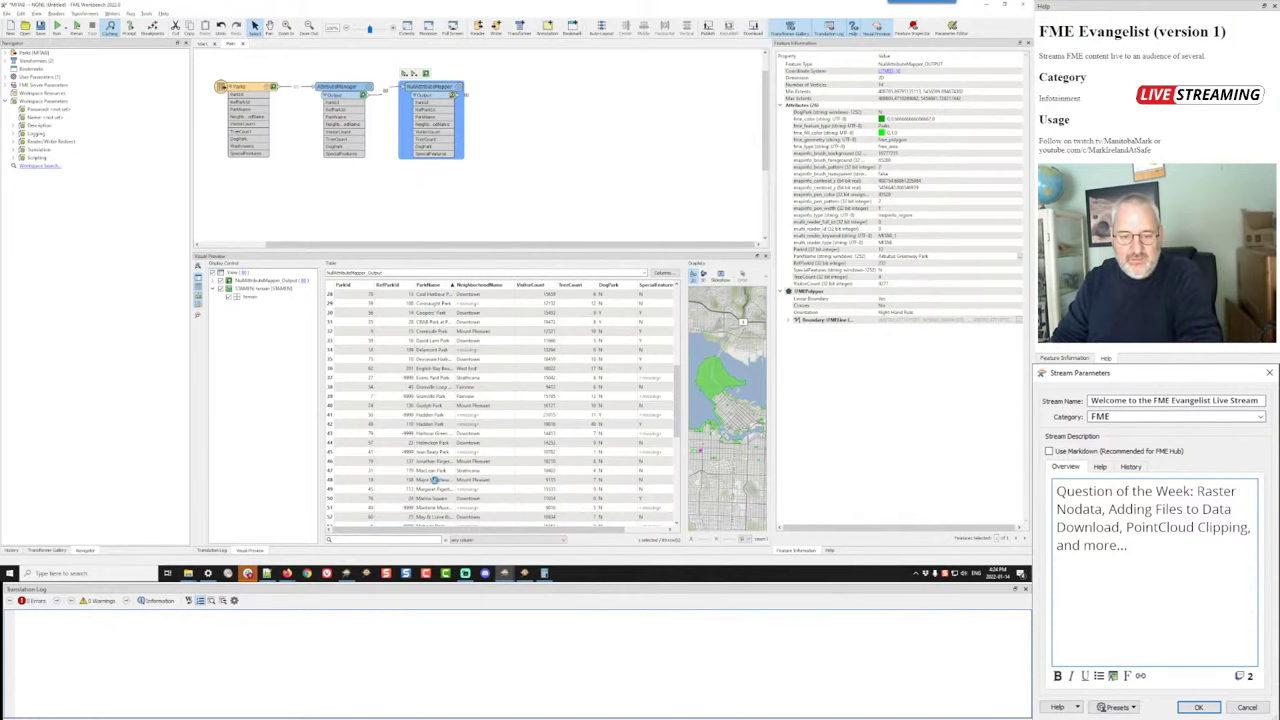
key(ctrl+r)
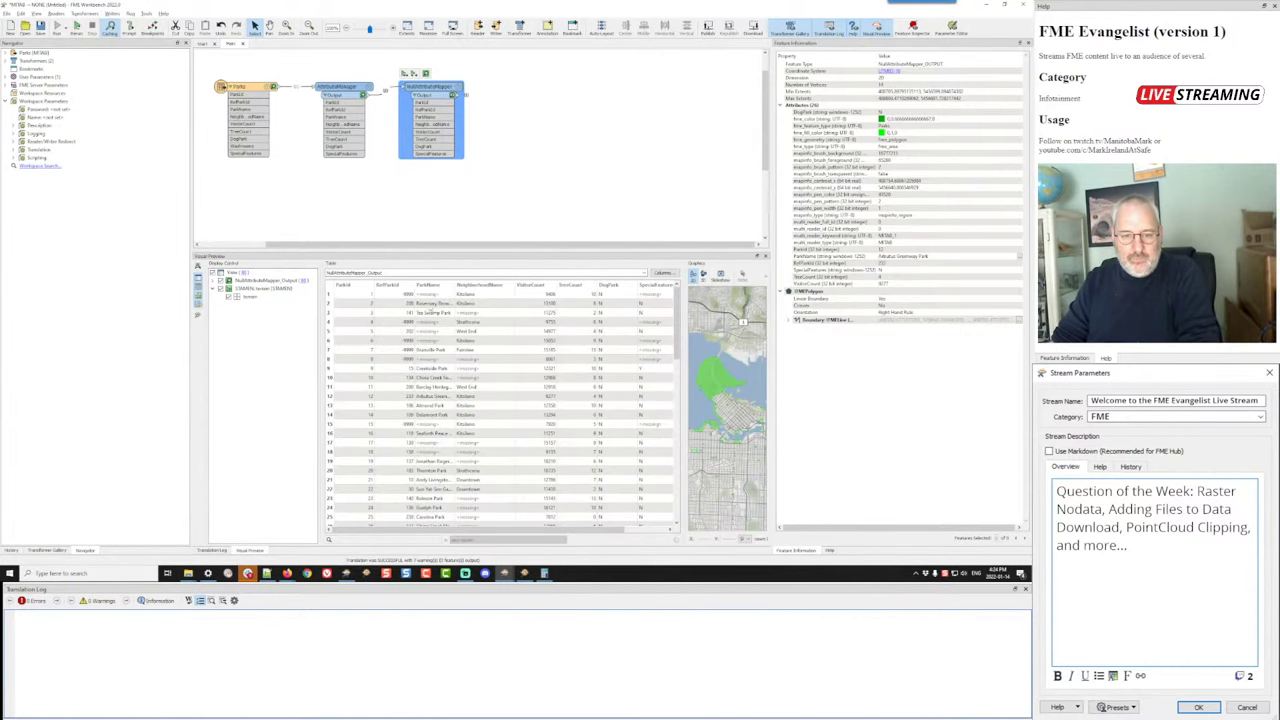
Sort the preview by NeighbourhoodName and inspect a few park records
click(452, 285)
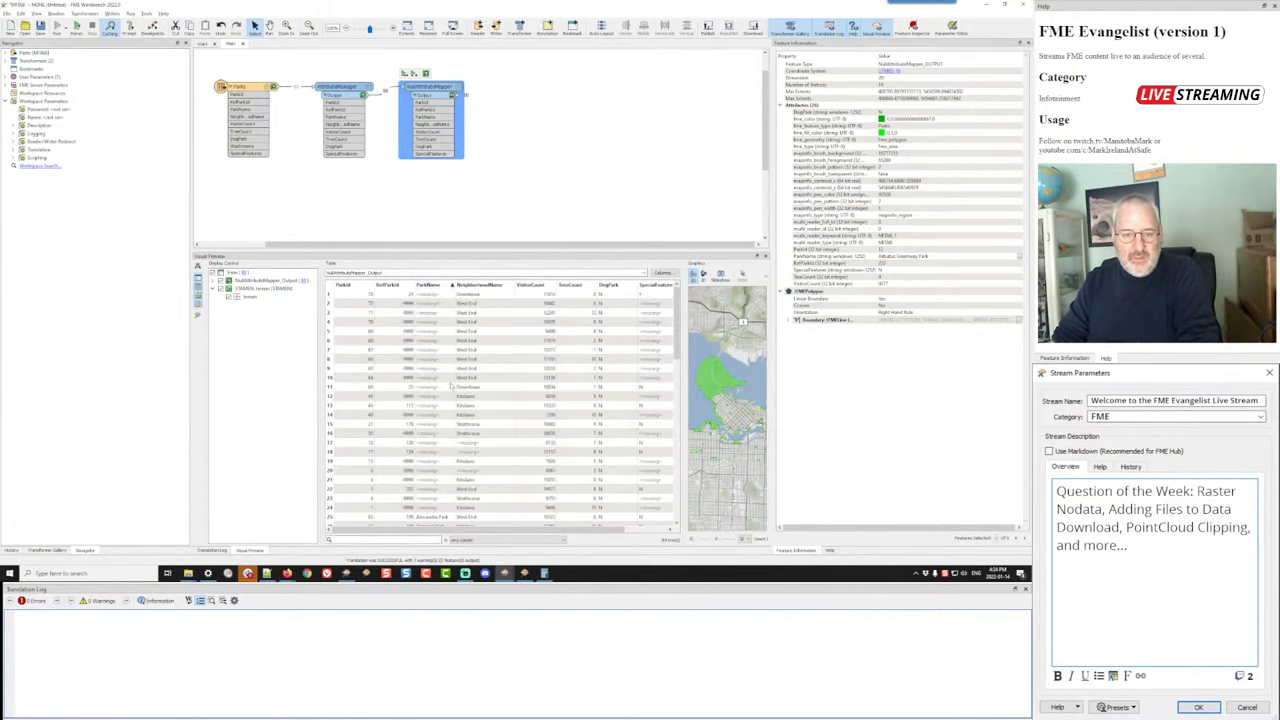
scroll(451, 386, down, 15)
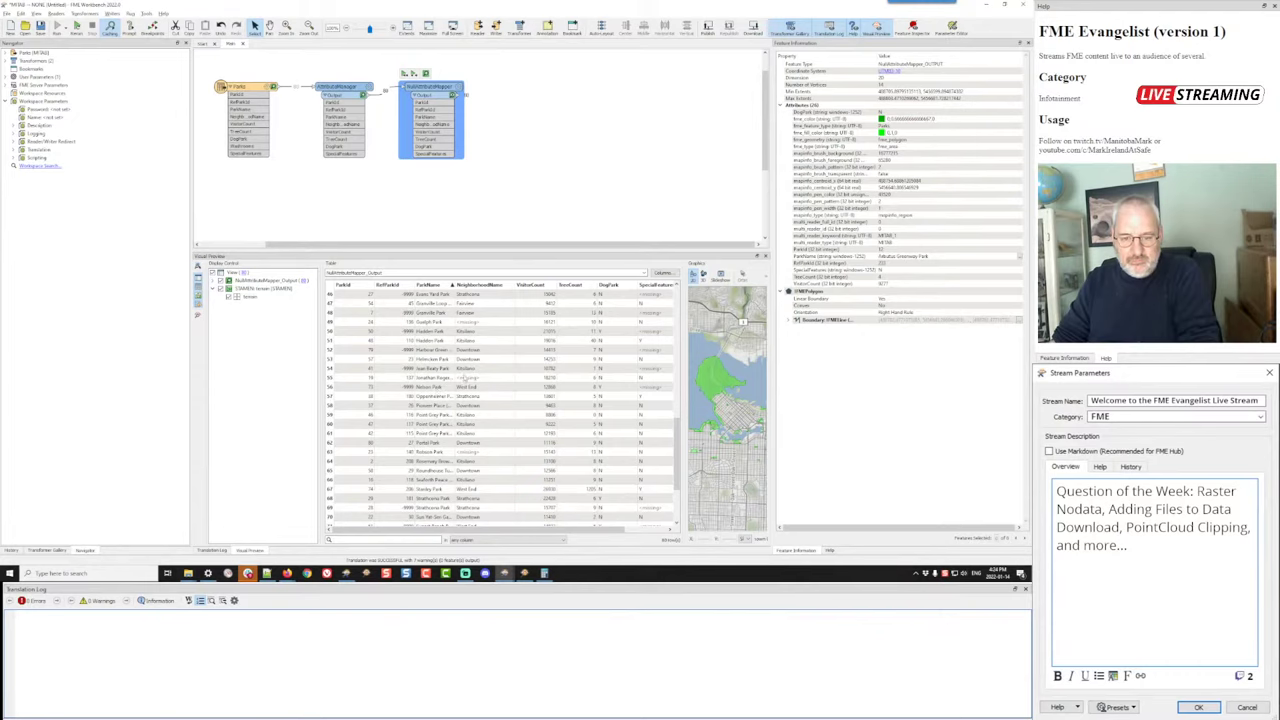
click(478, 379)
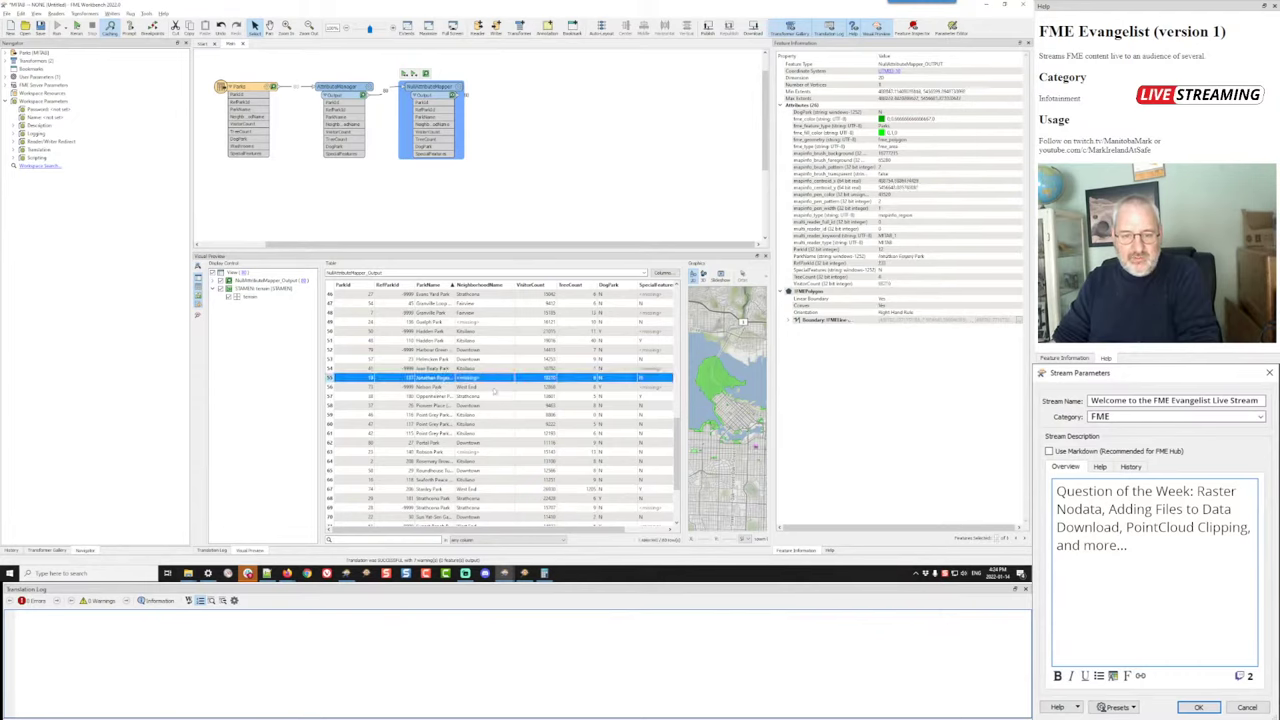
click(487, 455)
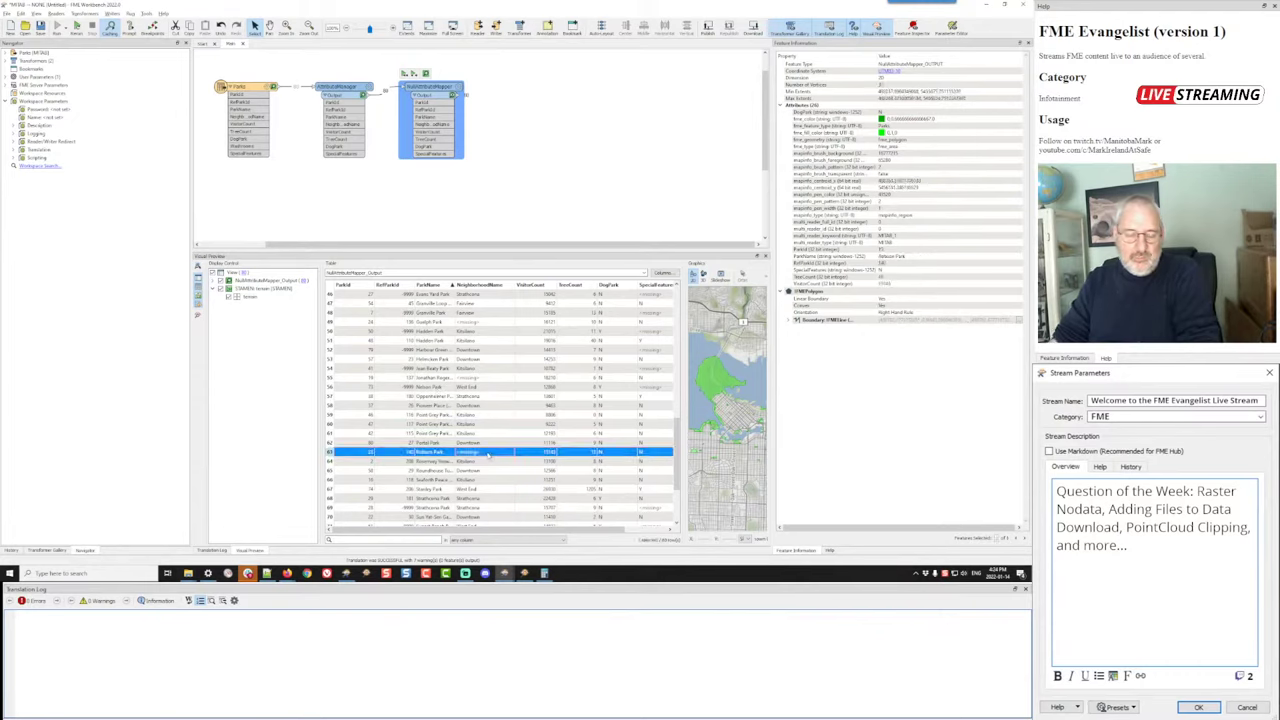
scroll(488, 456, down, 3)
scroll(488, 456, up, 15)
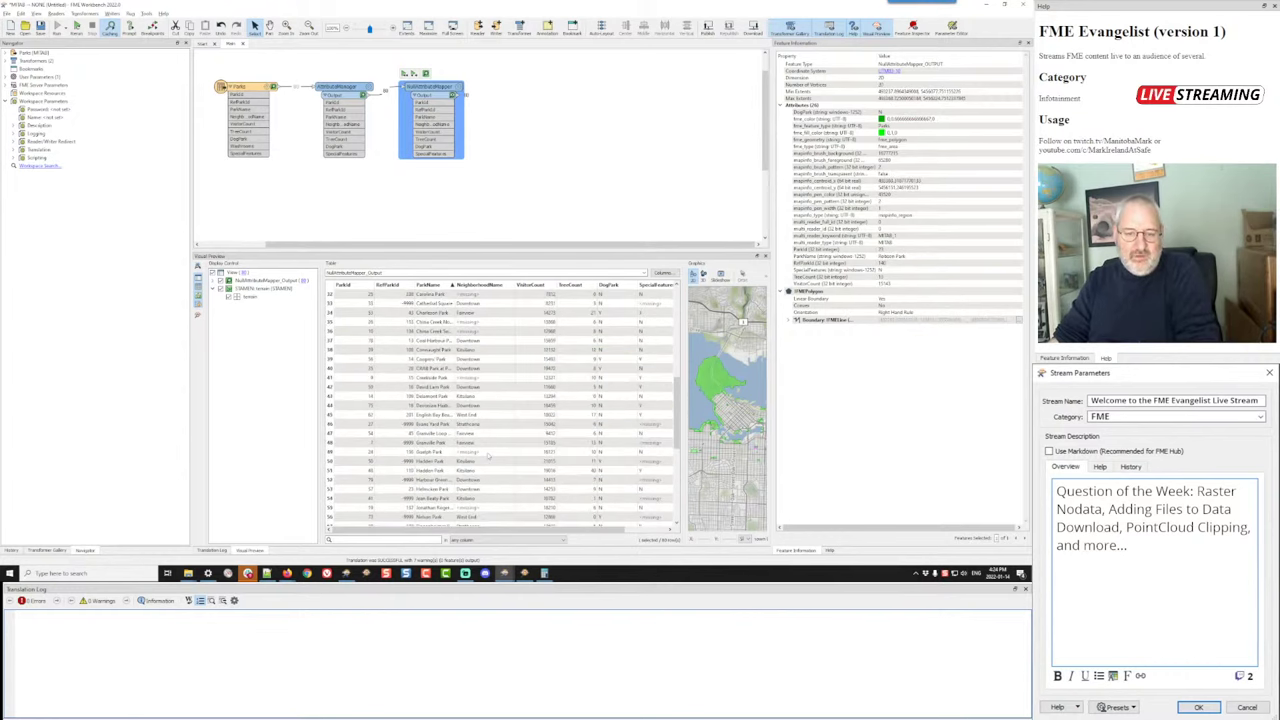
scroll(488, 456, up, 2)
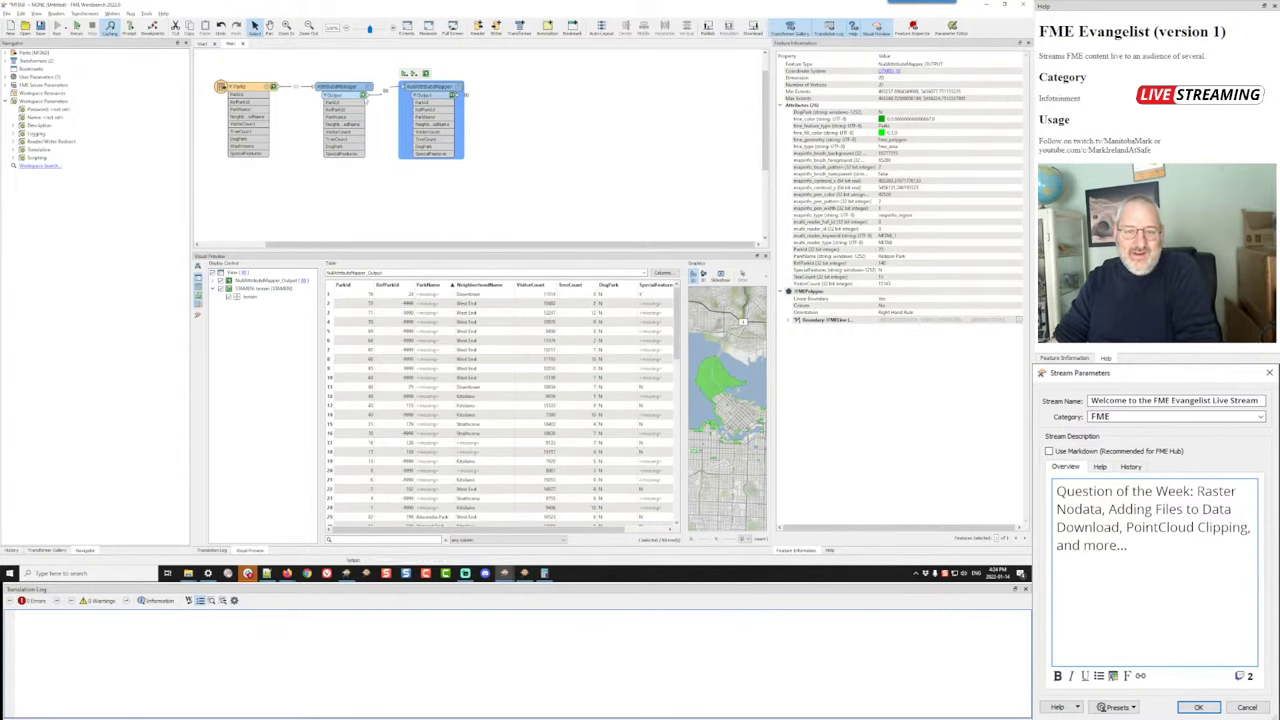
Compare the AttributeManager and NullAttributeMapper cached outputs before going back to the browser
click(364, 95)
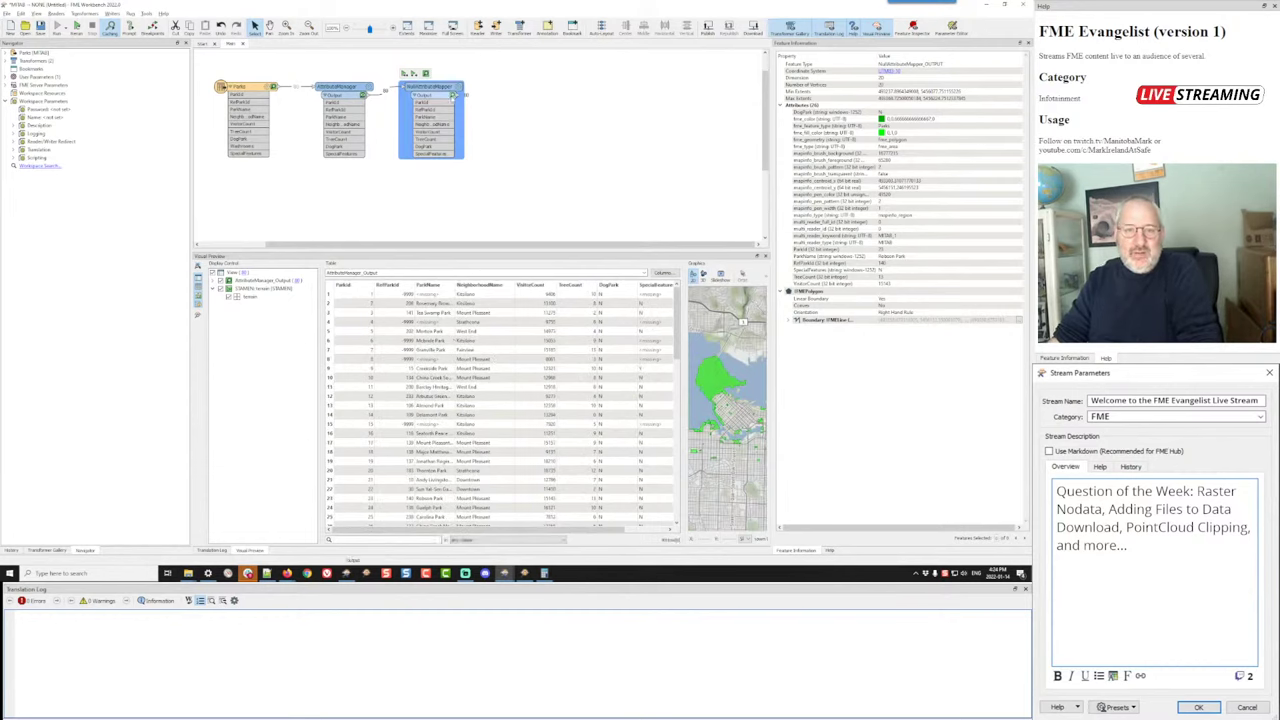
click(453, 96)
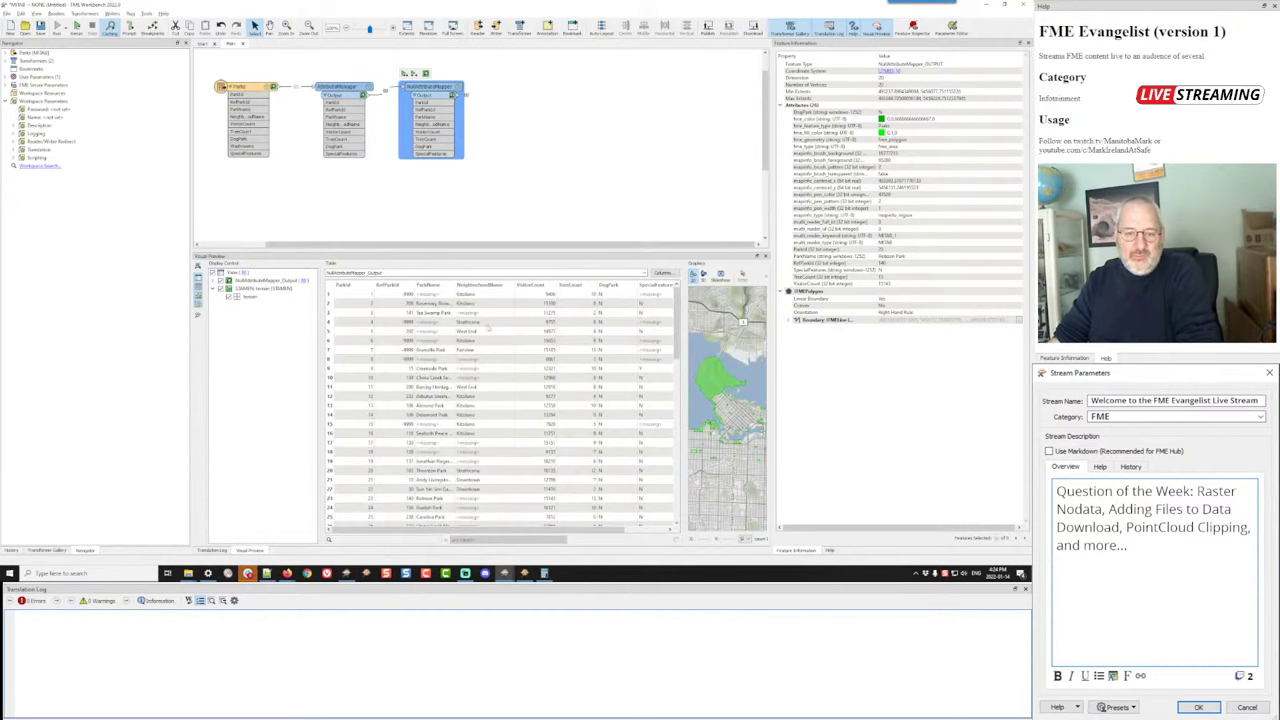
scroll(488, 326, down, 15)
scroll(488, 326, up, 13)
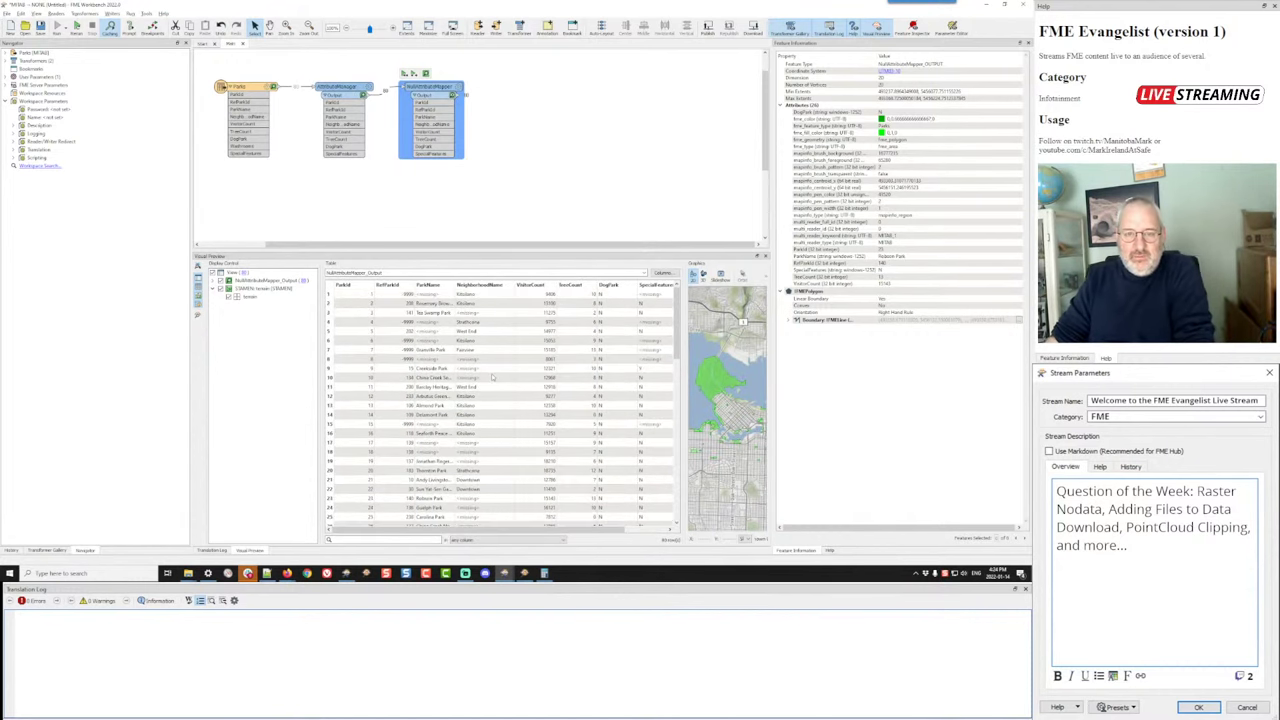
scroll(492, 377, up, 2)
key(alt+Tab)
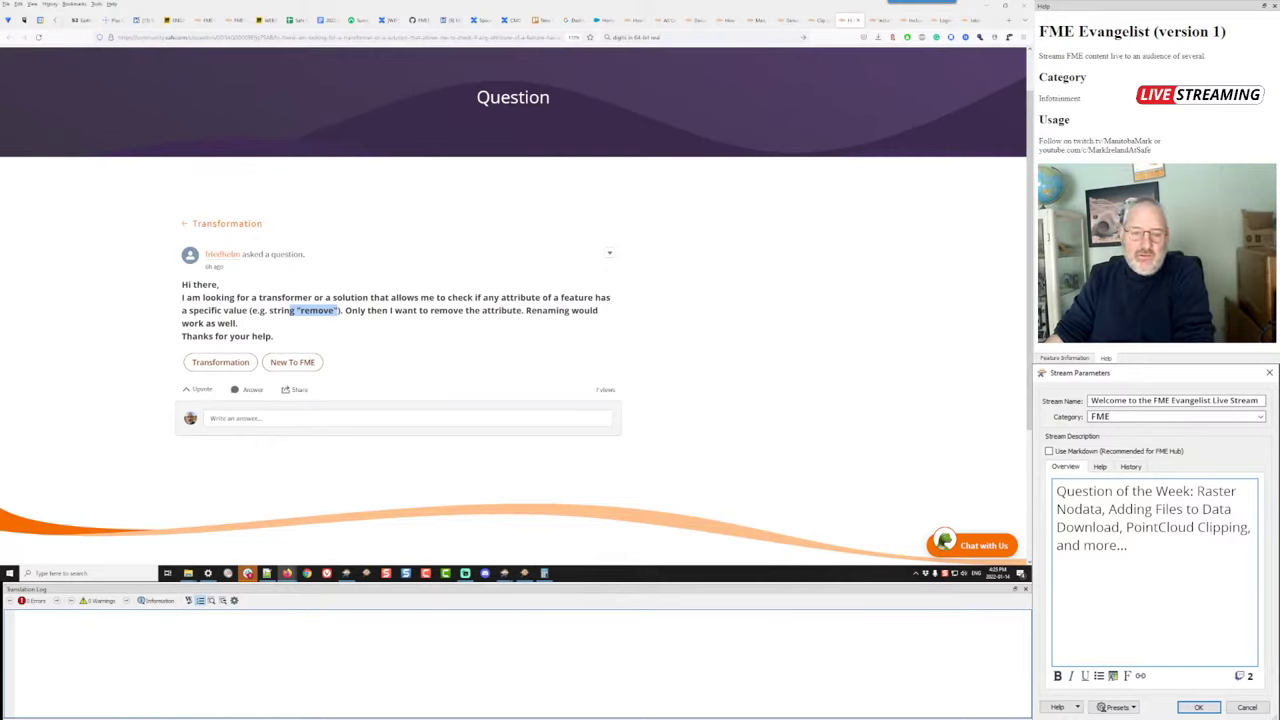
Highlight 'remove the attribute' in the community question, then return to FME Workbench
click(450, 346)
drag(431, 310, 521, 310)
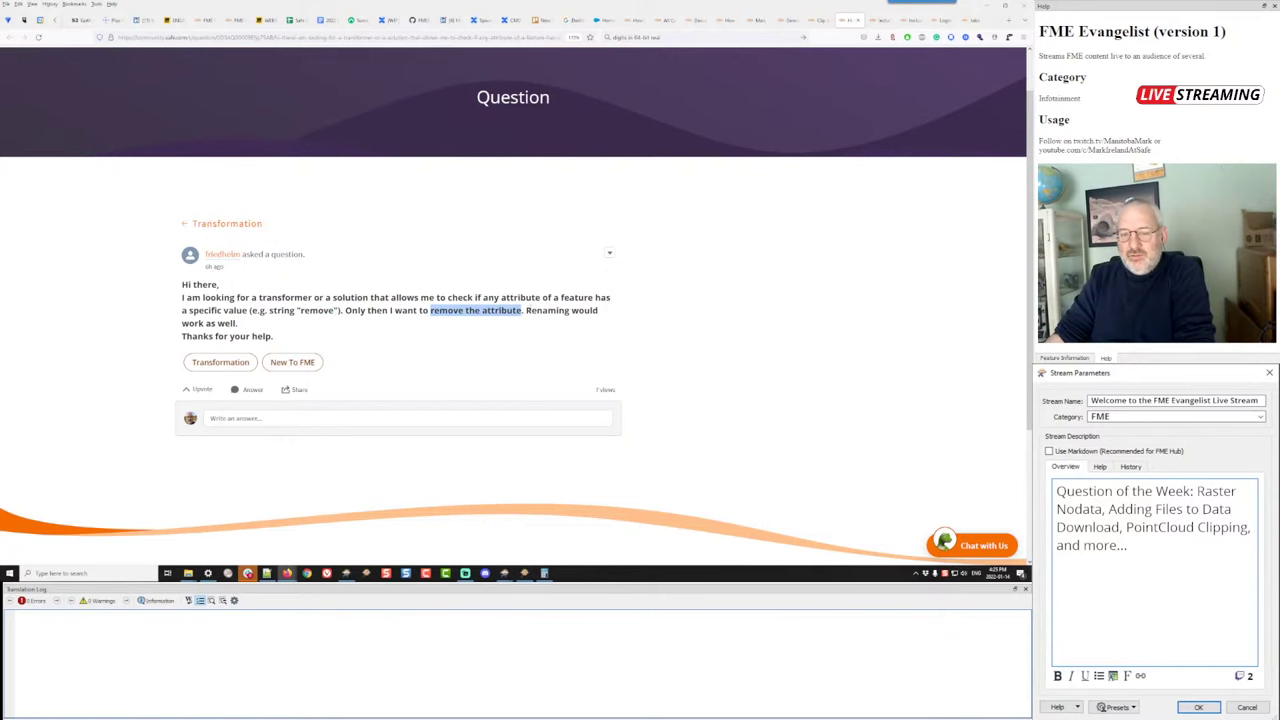
key(alt+Tab)
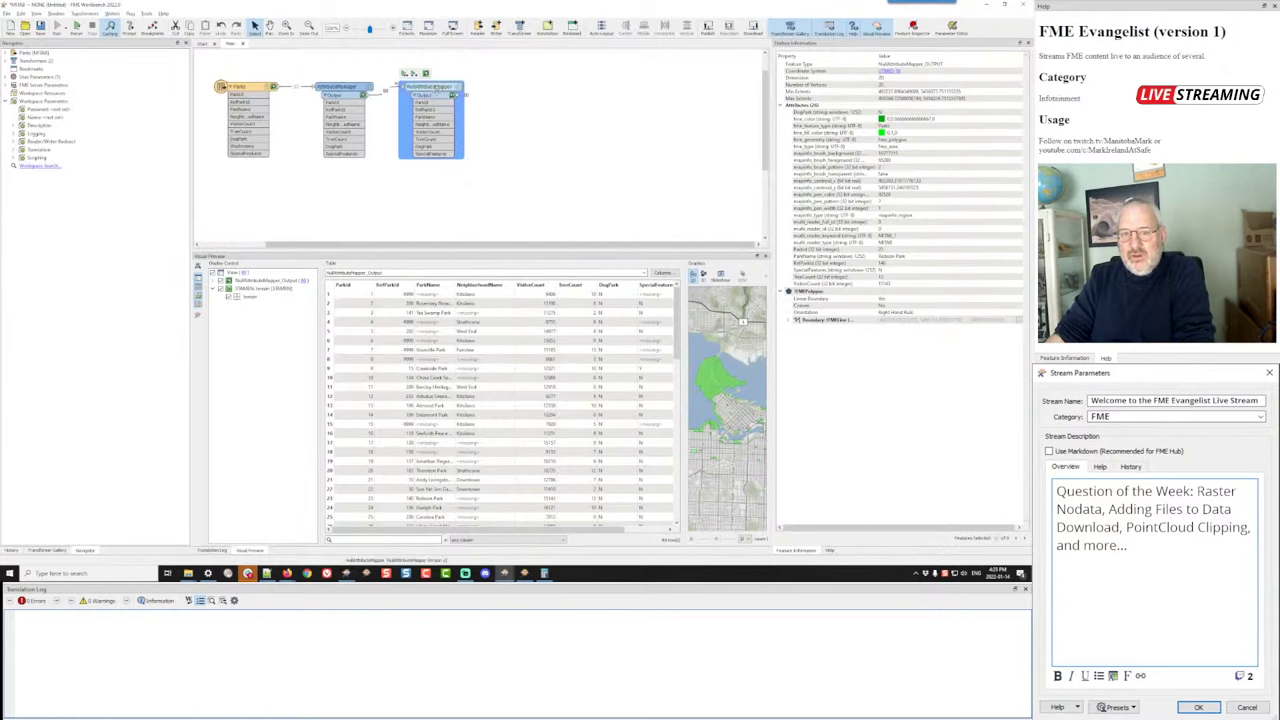
Nudge the NullAttributeMapper a few pixels down and right on the canvas
drag(440, 88, 445, 96)
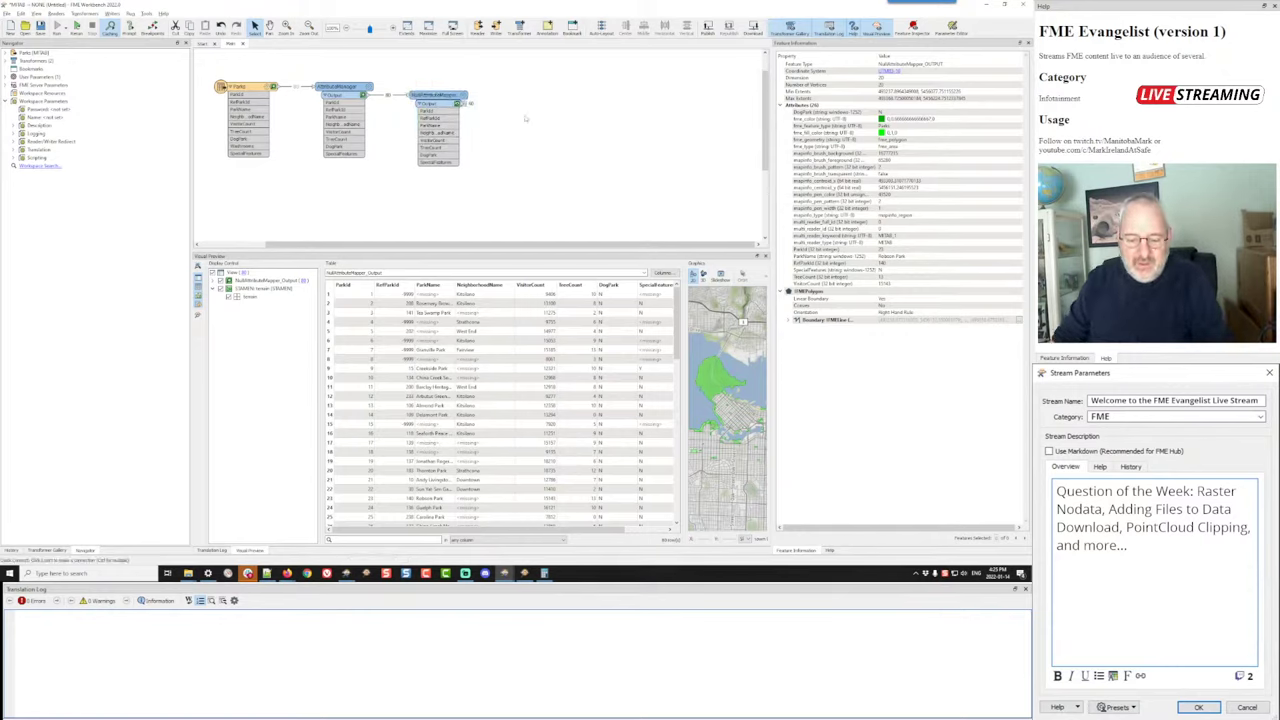
Add a Tester passing features where NeighborhoodName has a value, then run the workspace
text(test)
key(Return)
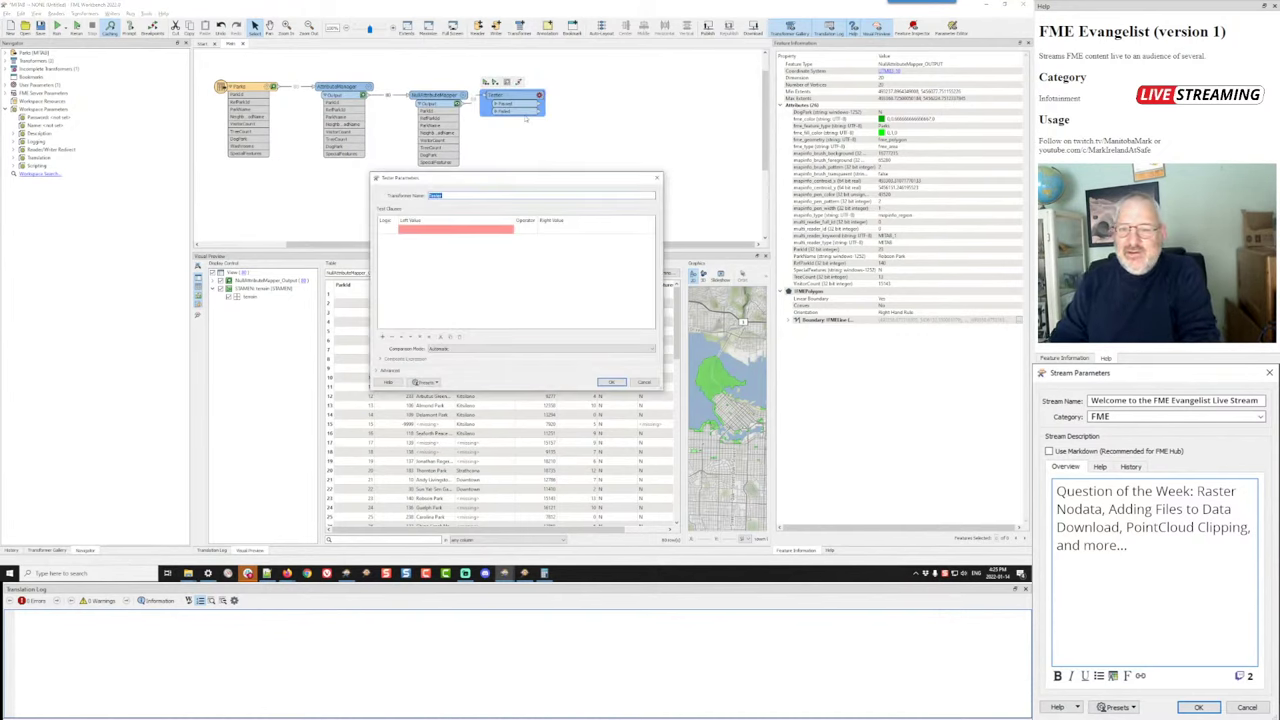
click(509, 229)
click(509, 229)
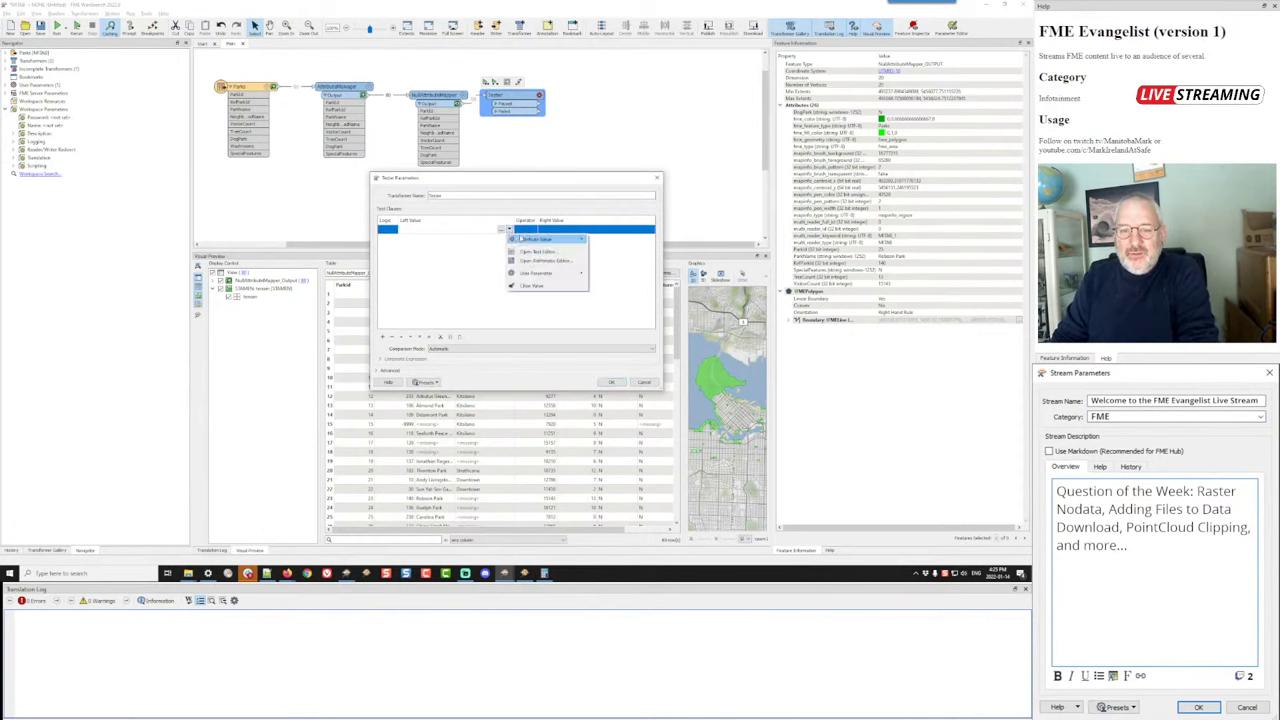
mouse_move(578, 240)
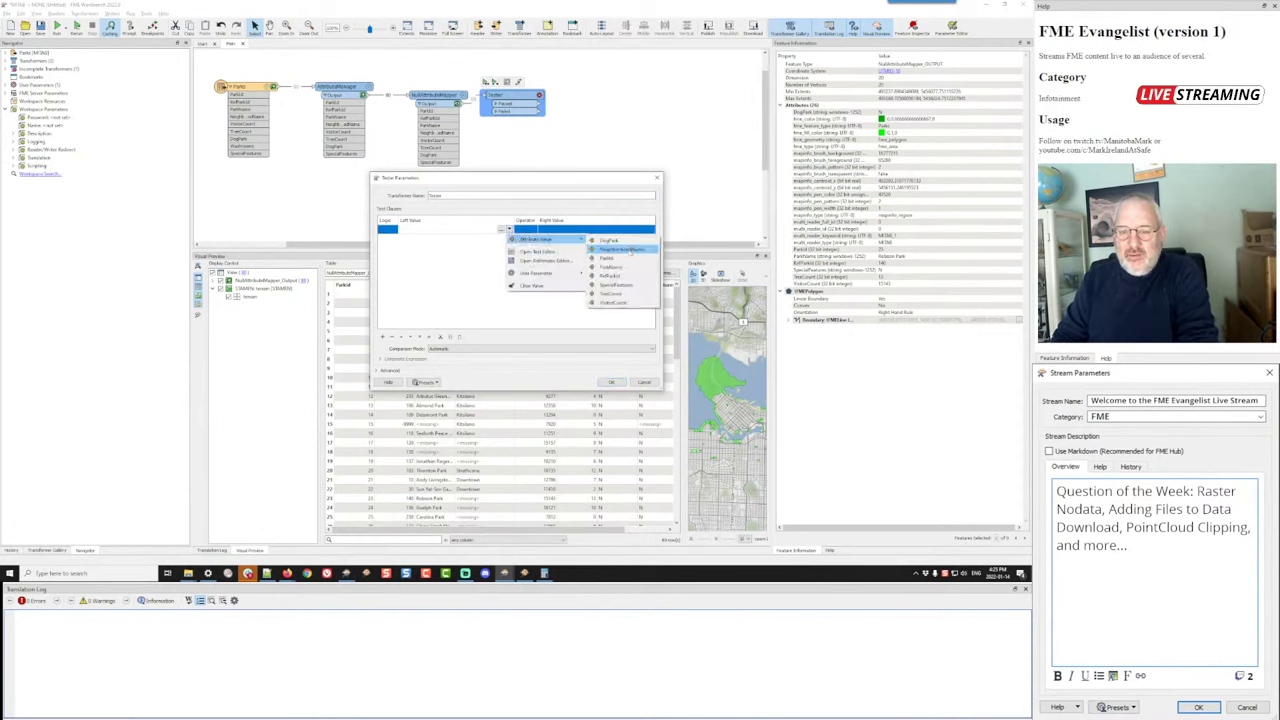
click(628, 250)
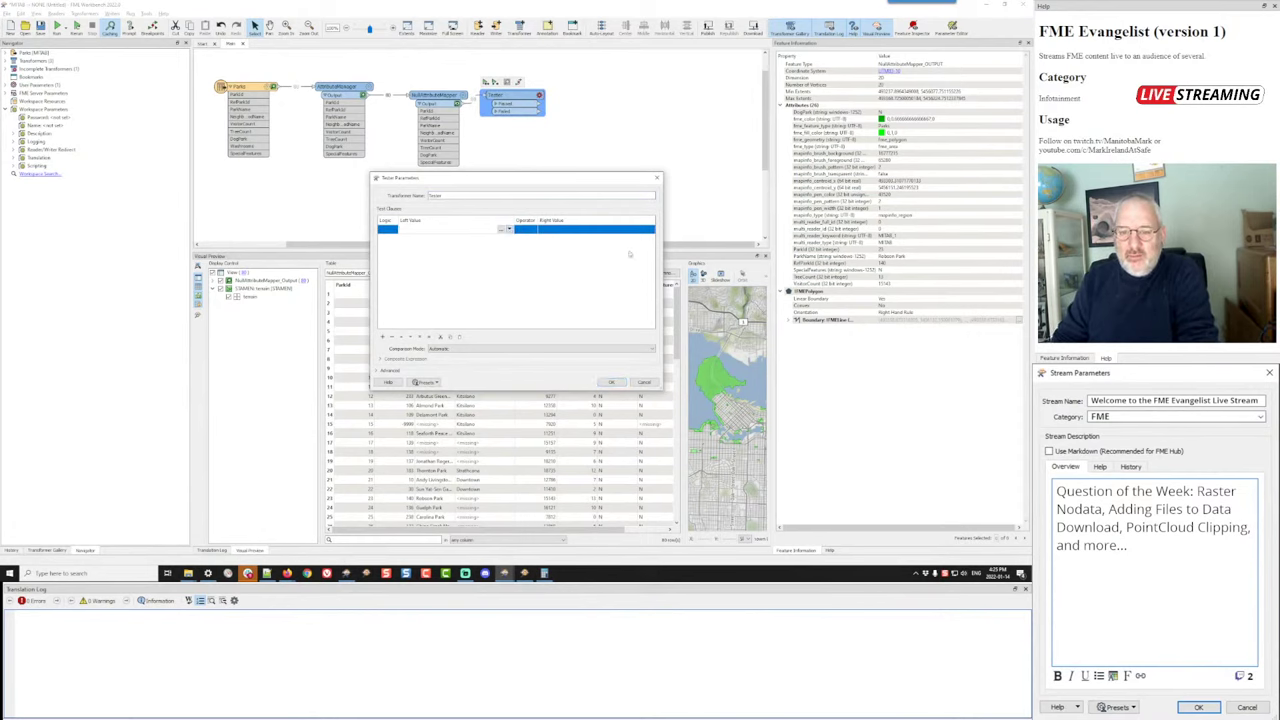
click(523, 233)
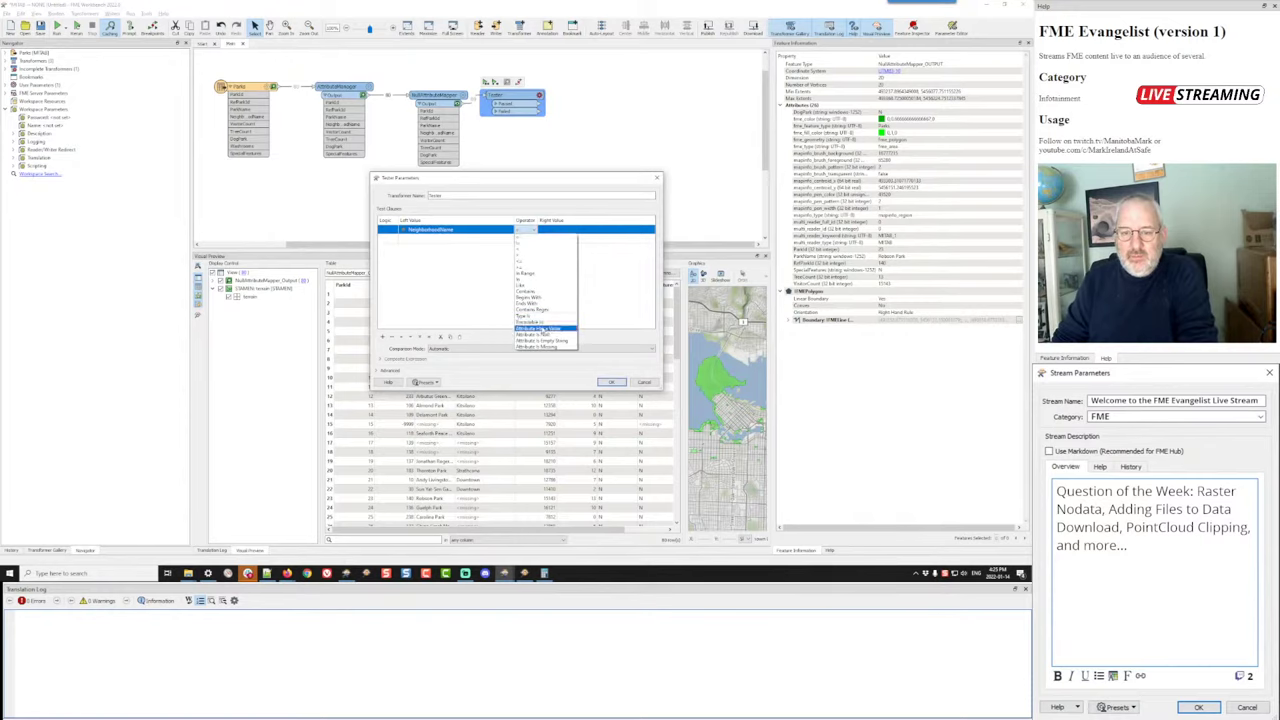
click(540, 328)
click(611, 382)
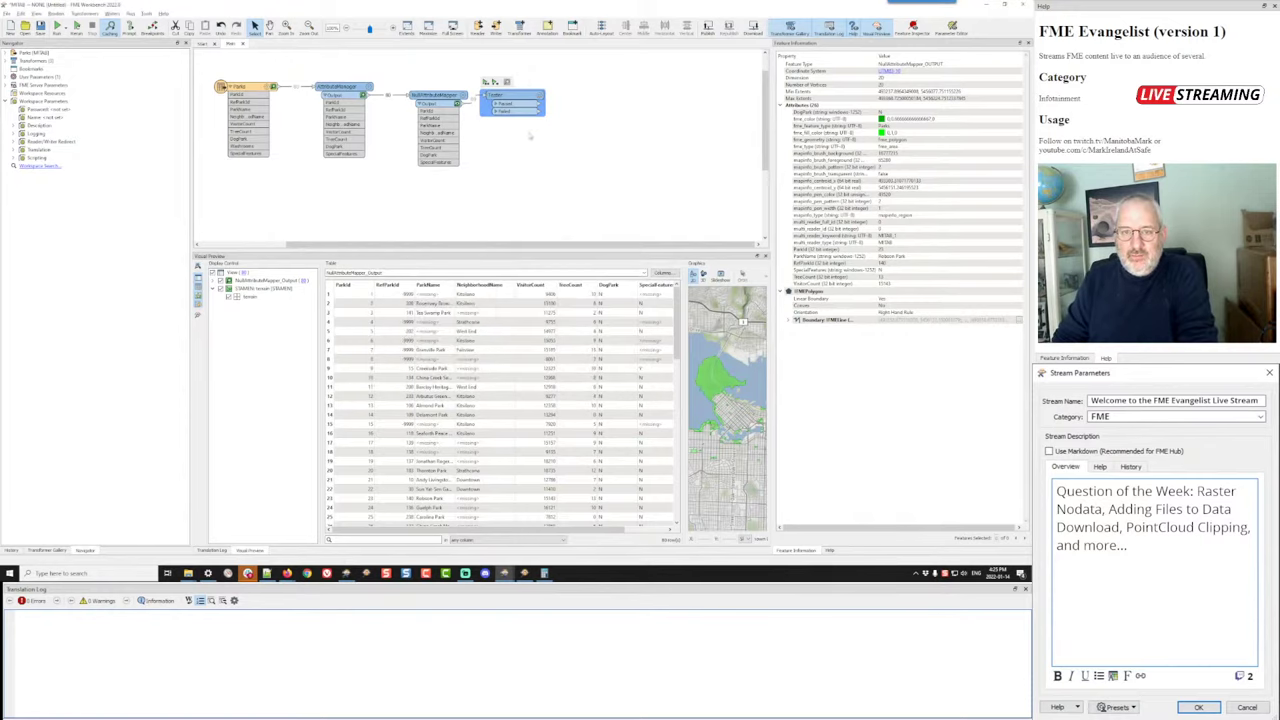
click(530, 105)
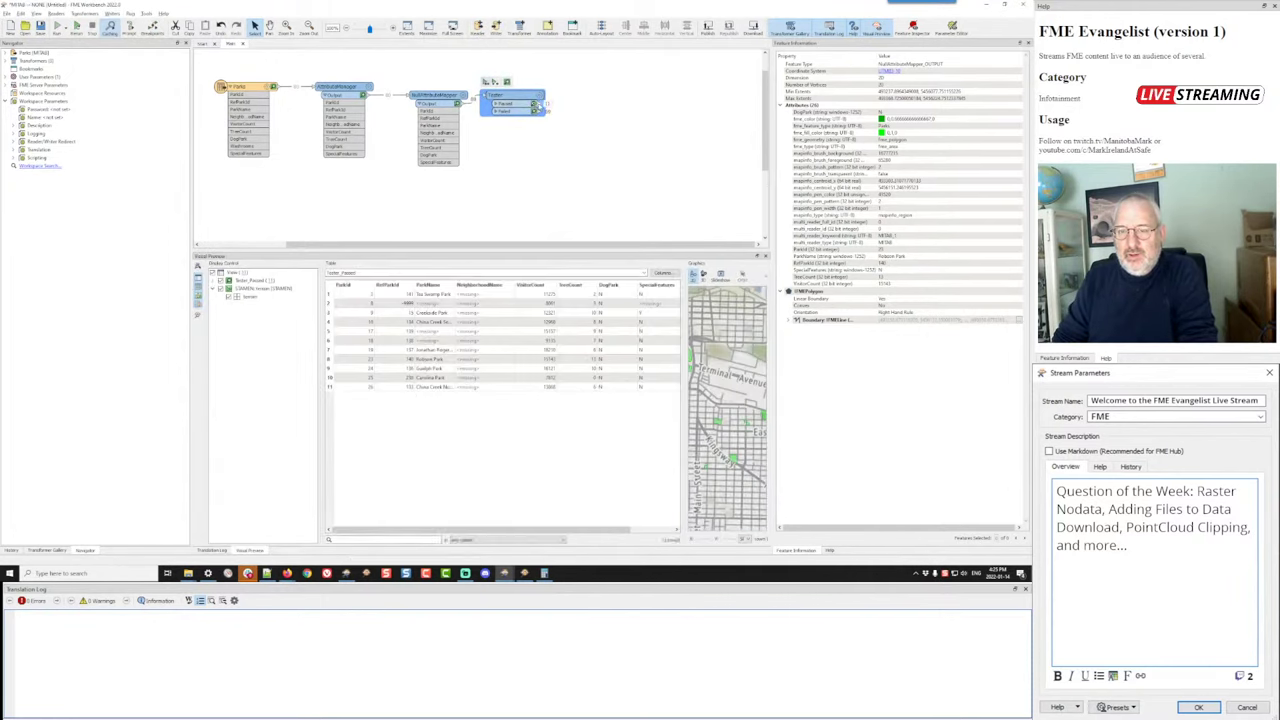
Add a CSV writer after the Tester that writes to the Parks output folder
text(CSV)
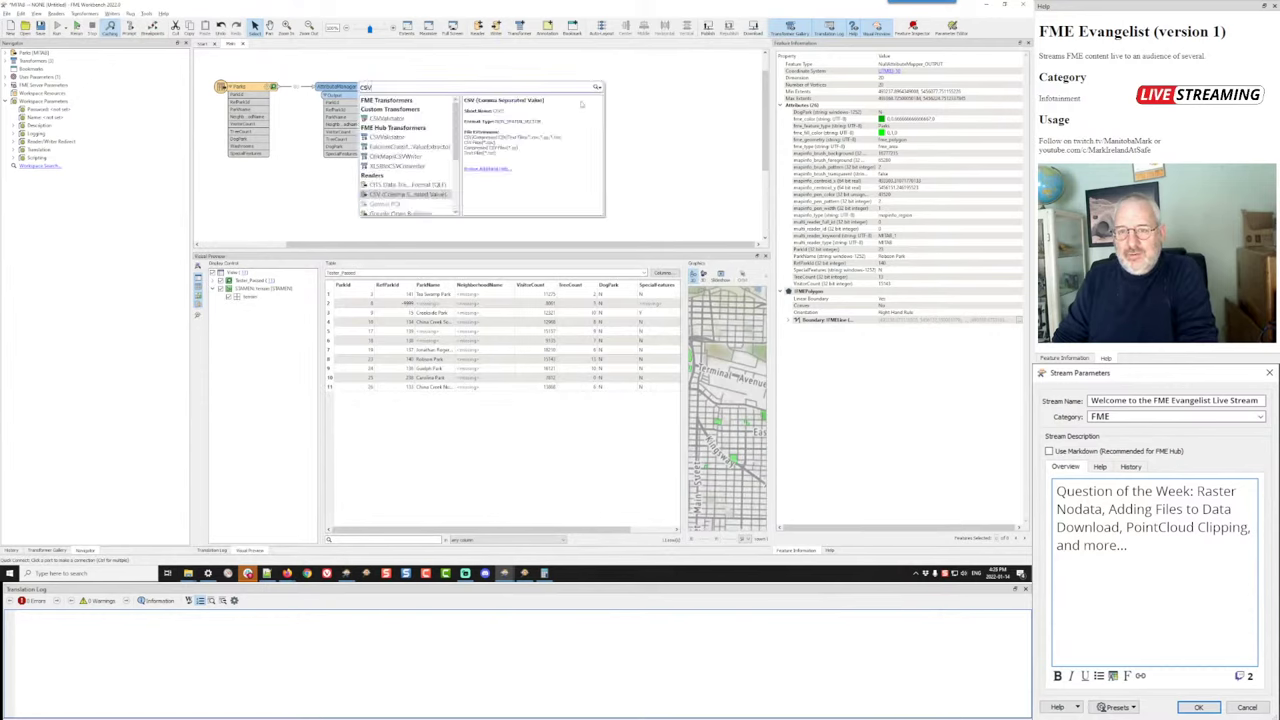
scroll(405, 185, down, 3)
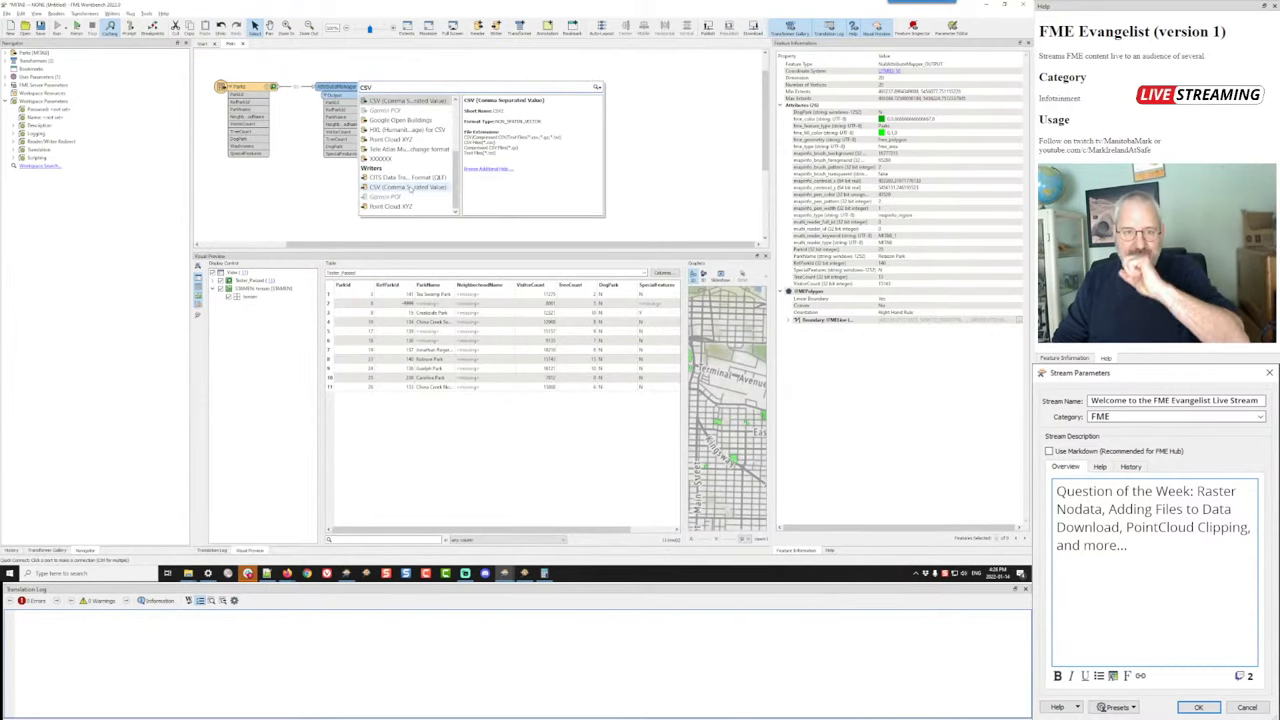
double_click(405, 188)
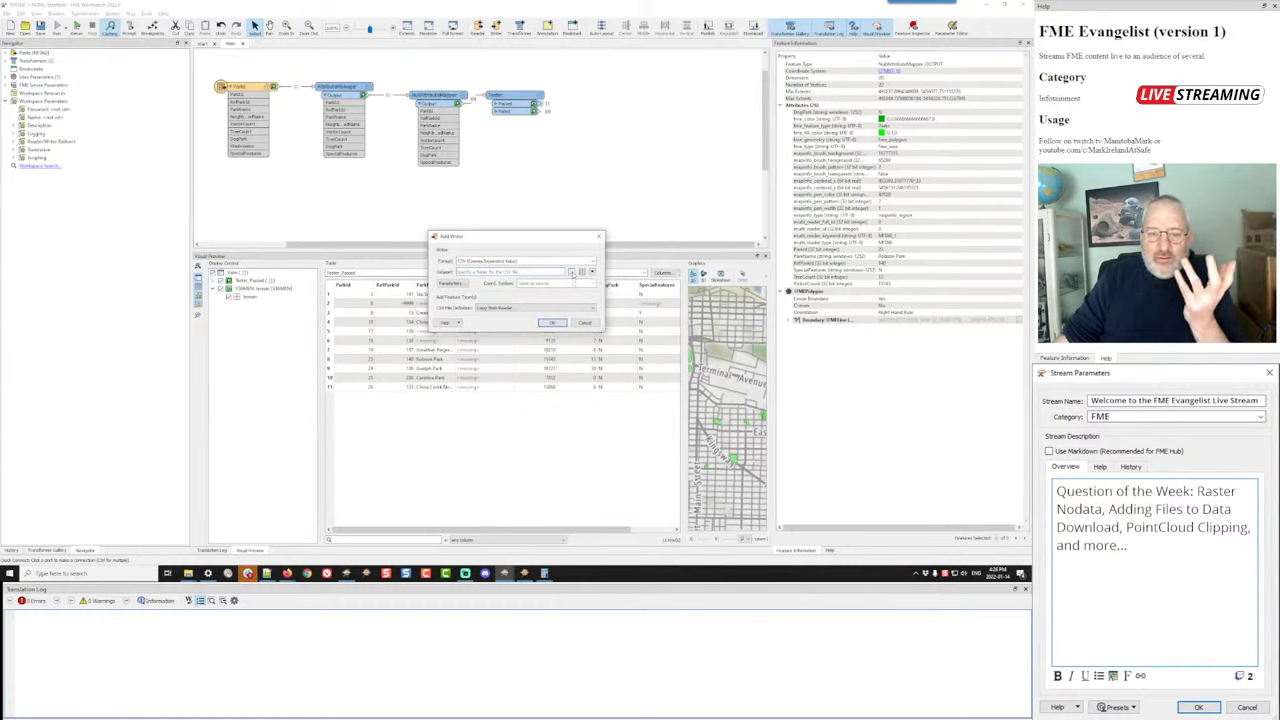
click(571, 272)
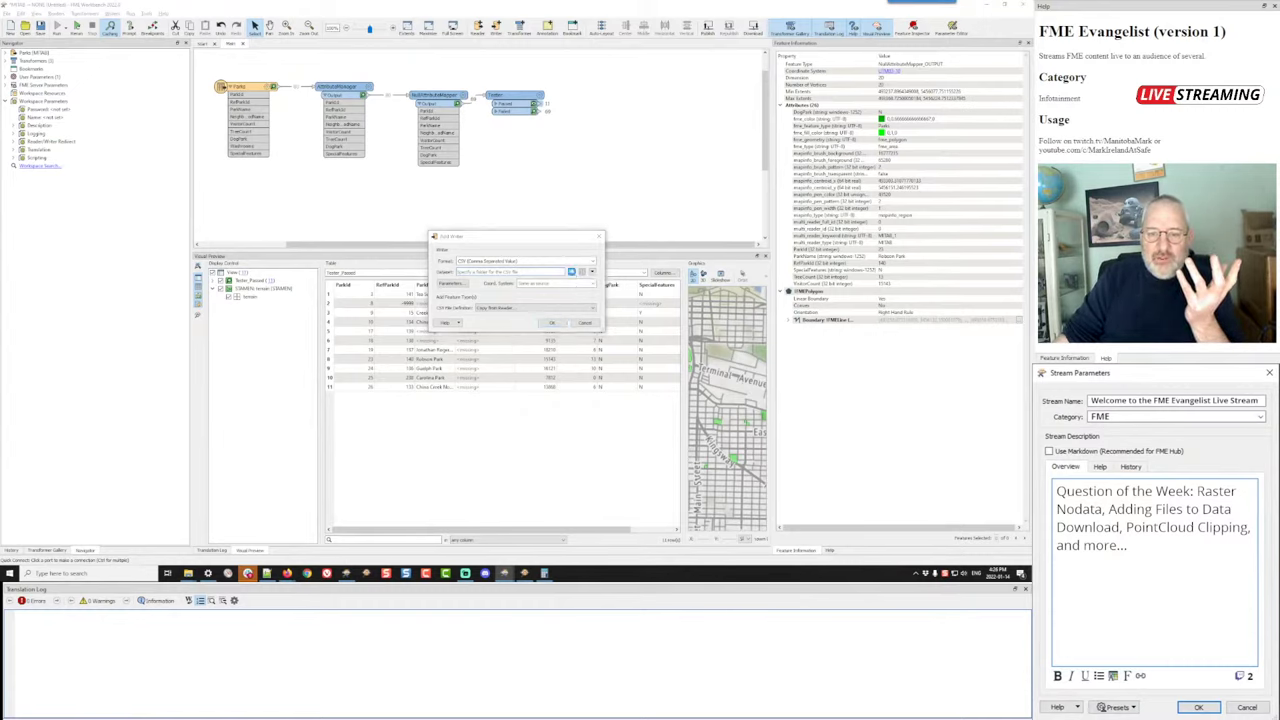
click(840, 521)
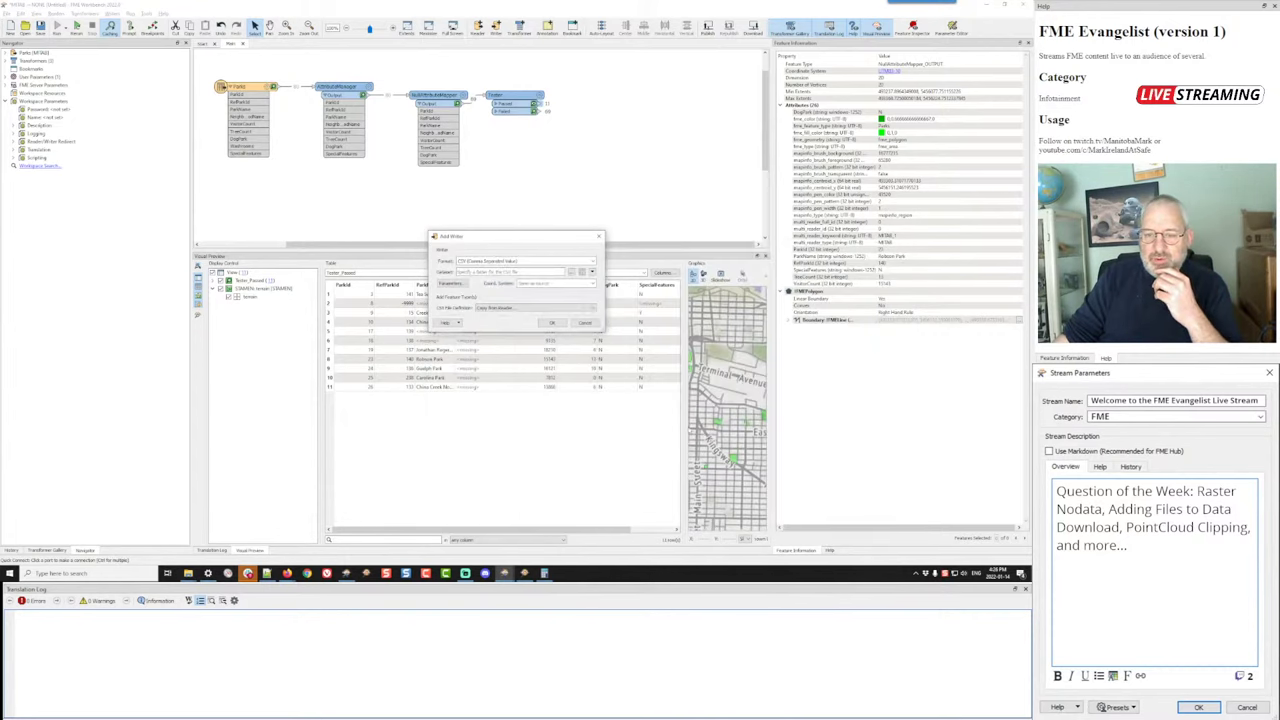
click(556, 325)
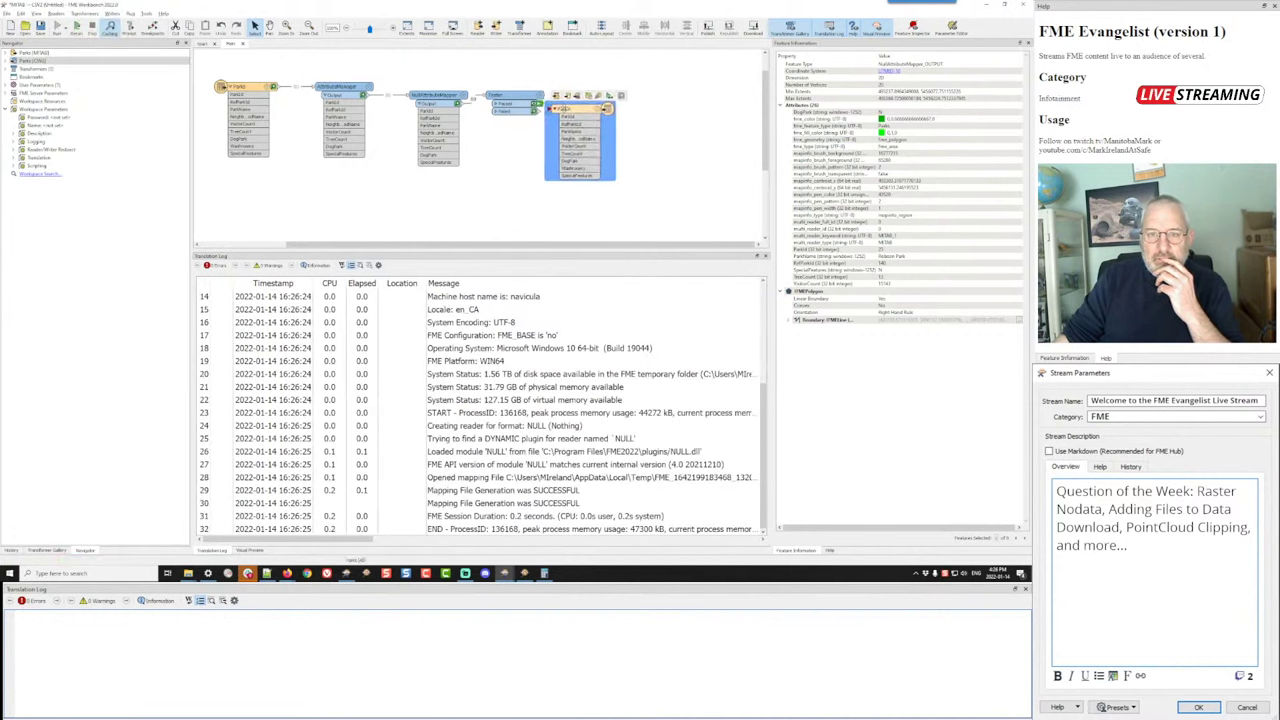
Position the Parks CSV writer, run up to it writing 11 features, and open its output folder
click(585, 94)
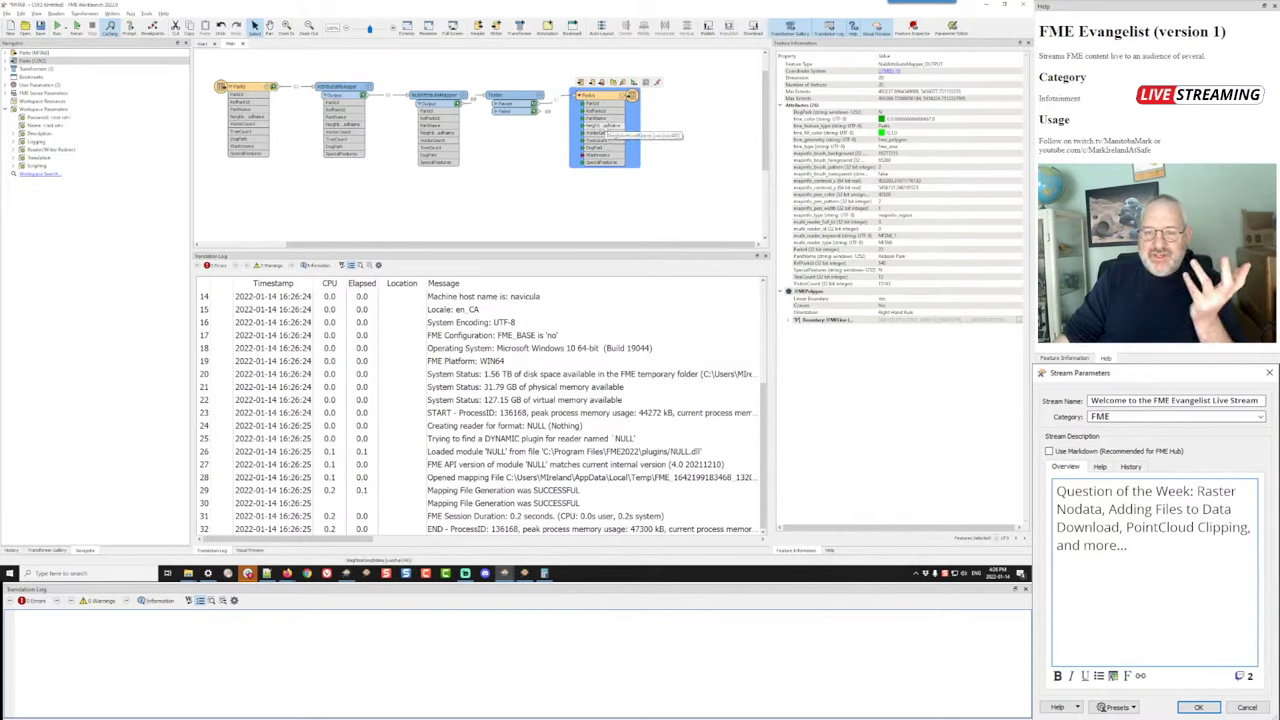
click(632, 93)
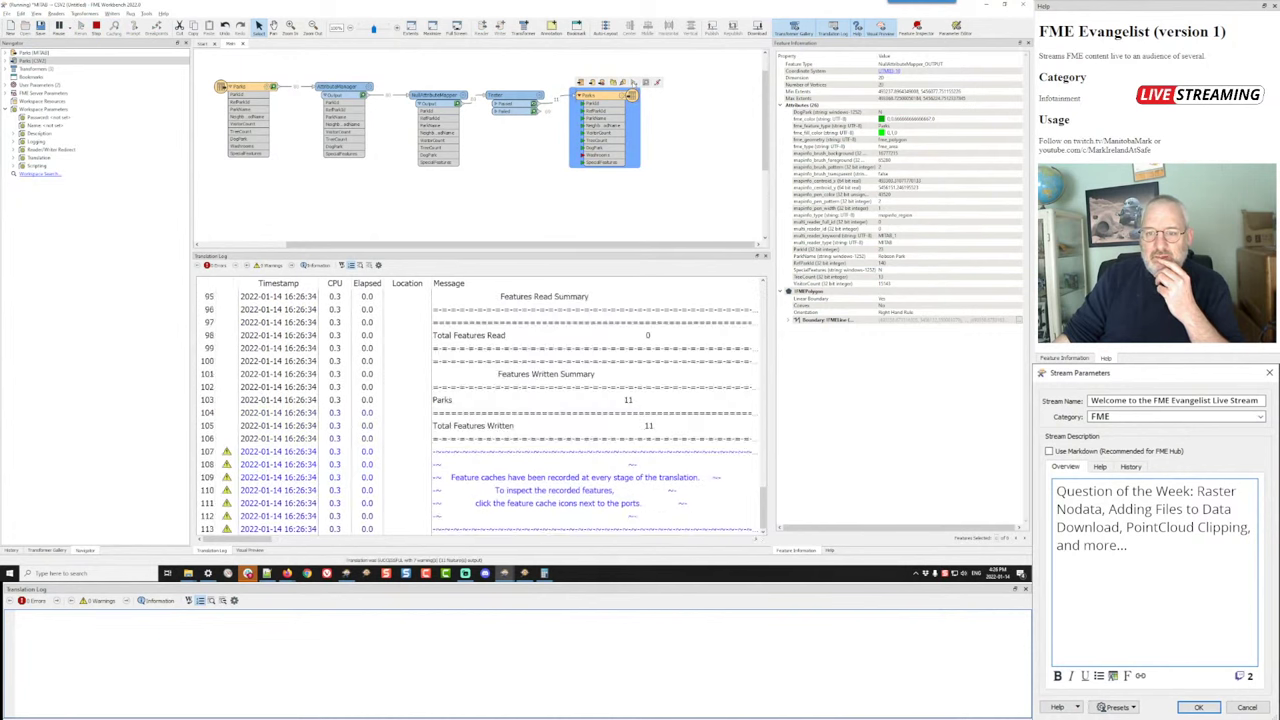
click(614, 86)
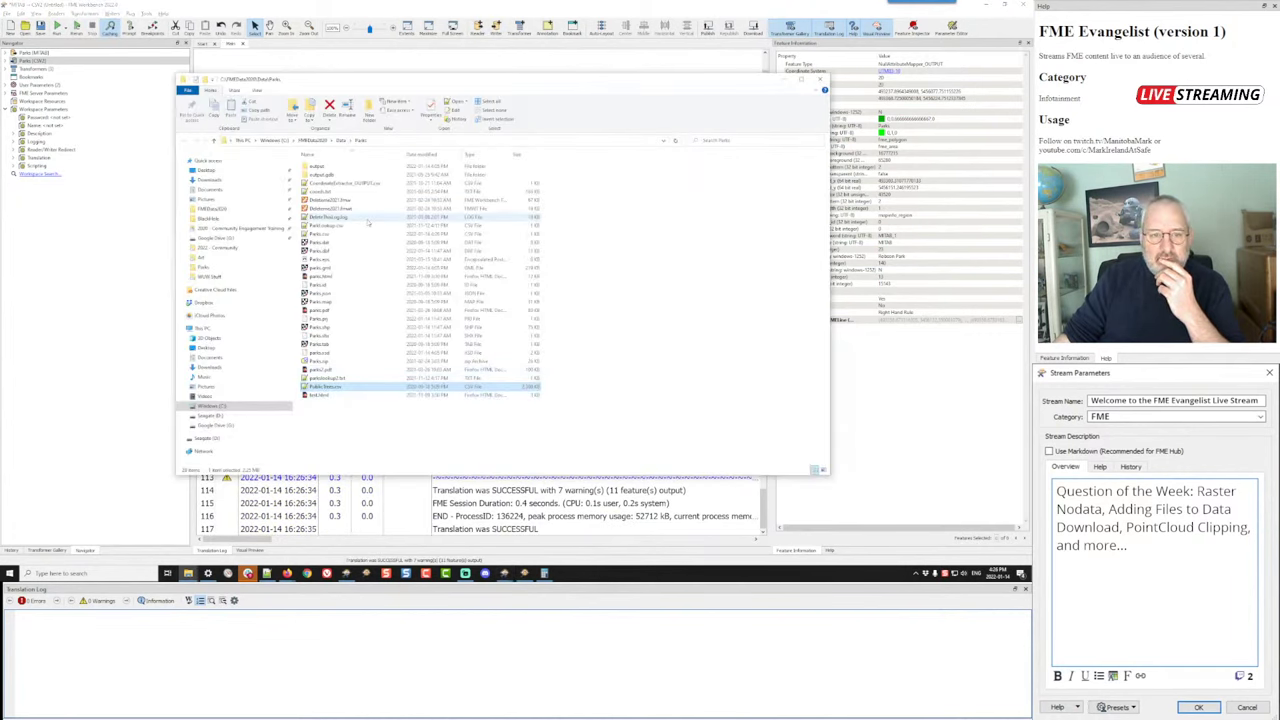
Open the Parks.csv output file from the folder in Notepad++
key(alt+Tab)
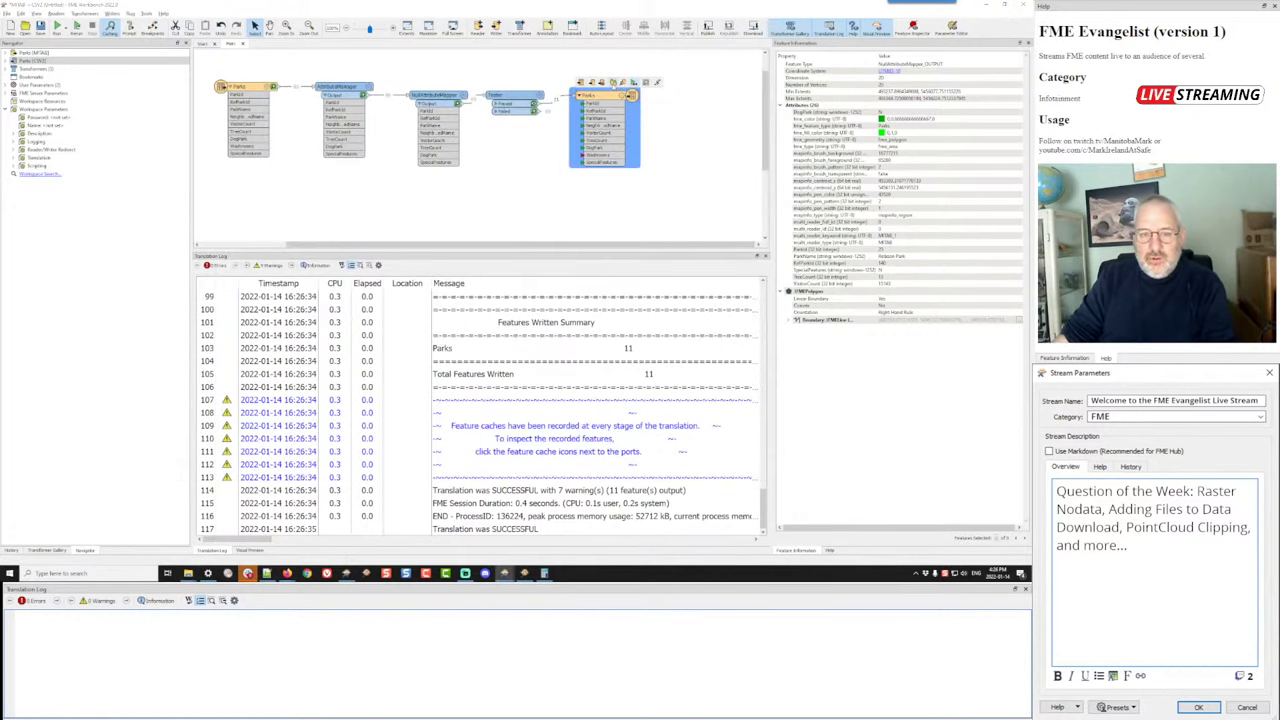
key(alt+Tab)
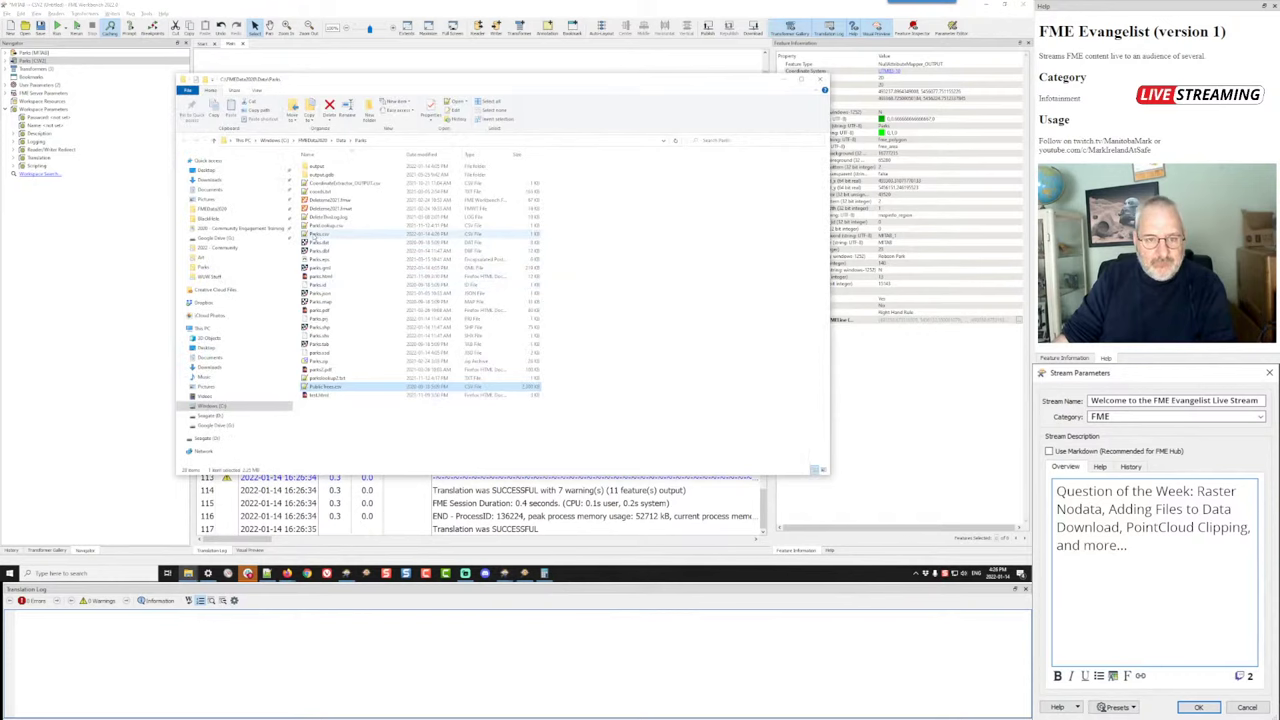
click(316, 236)
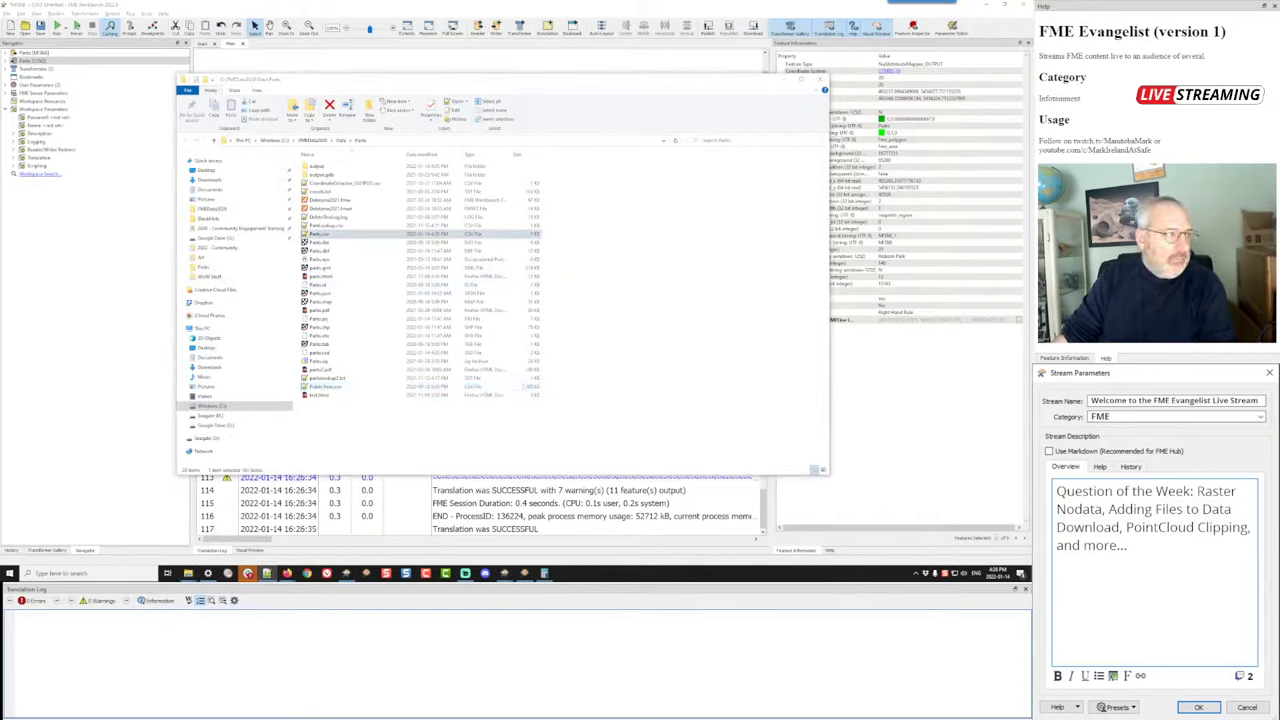
drag(316, 236, 381, 147)
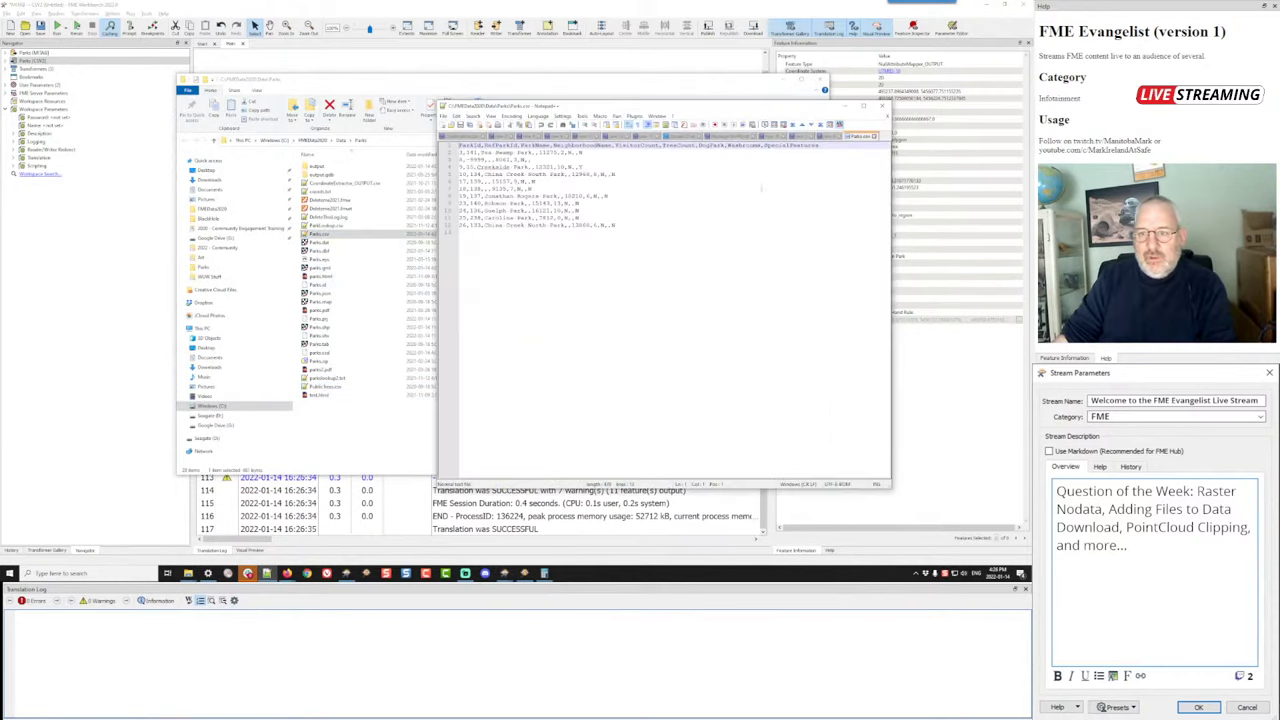
Check the NeighborhoodName header, then minimize Notepad++ and File Explorer to return to FME
double_click(582, 145)
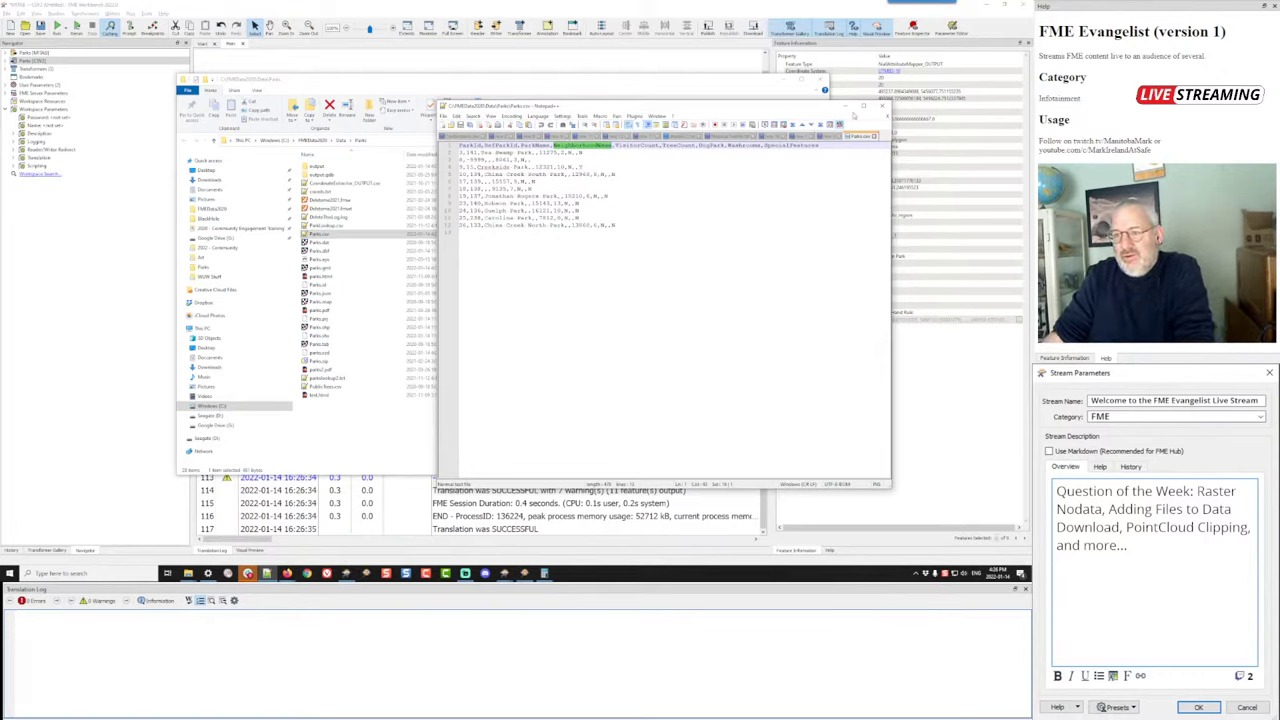
click(847, 105)
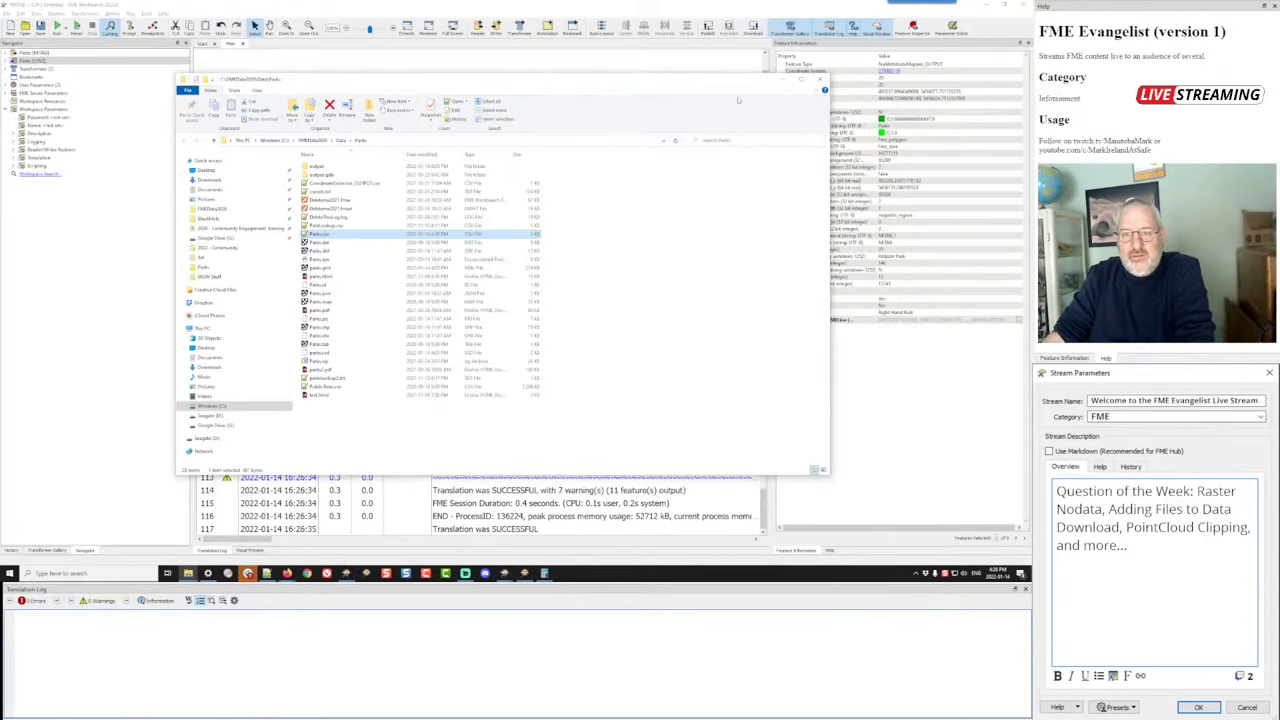
click(783, 81)
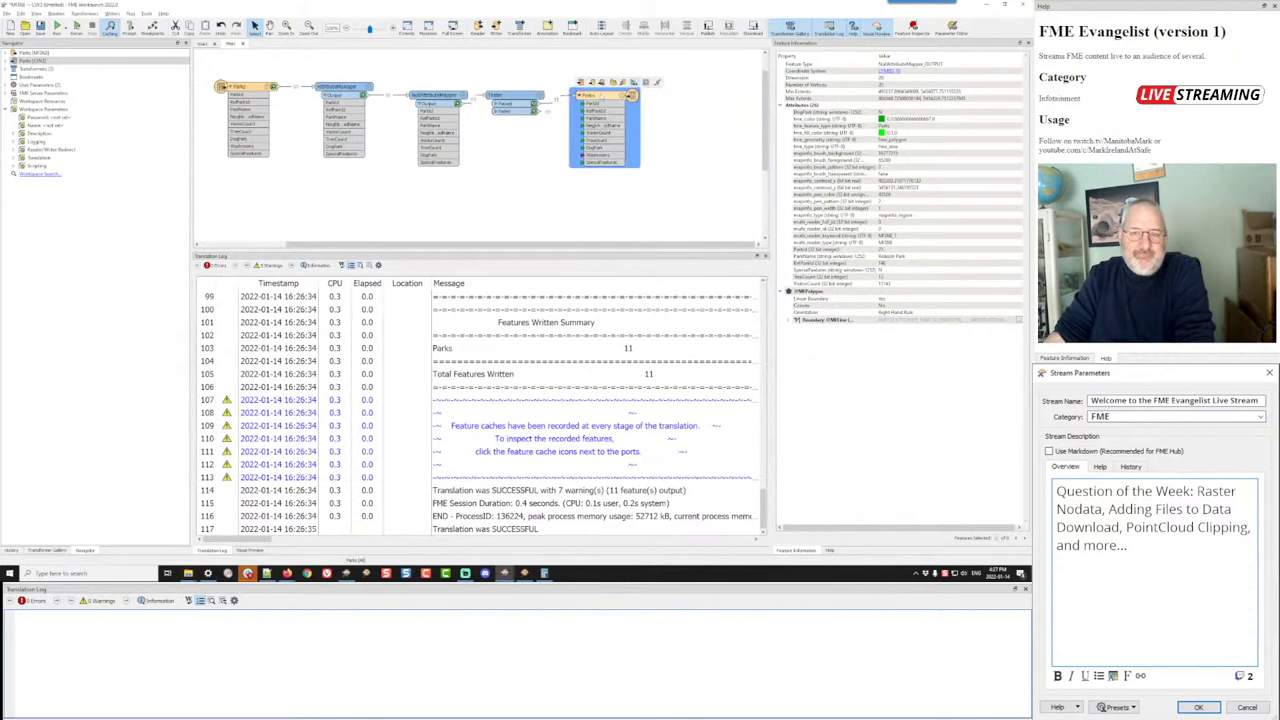
Insert a SchemaScanner on the Tester-to-Parks connection and confirm its default settings
drag(631, 95, 647, 105)
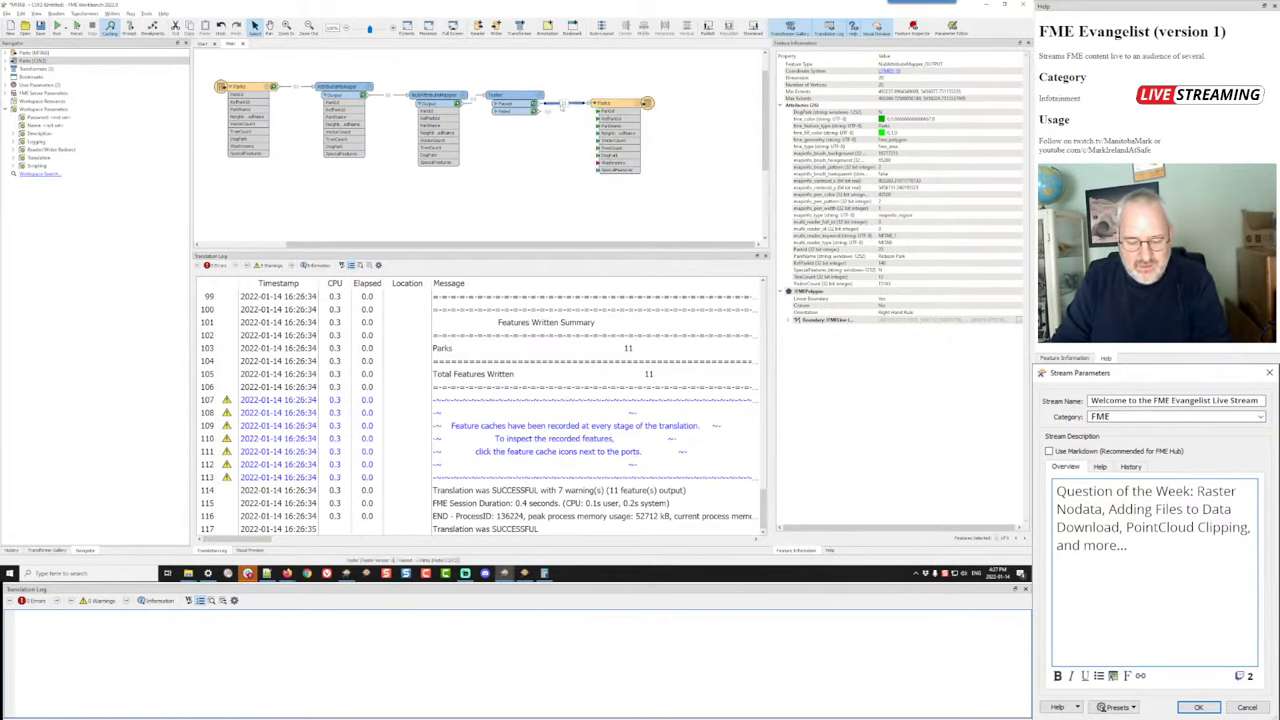
text(sche)
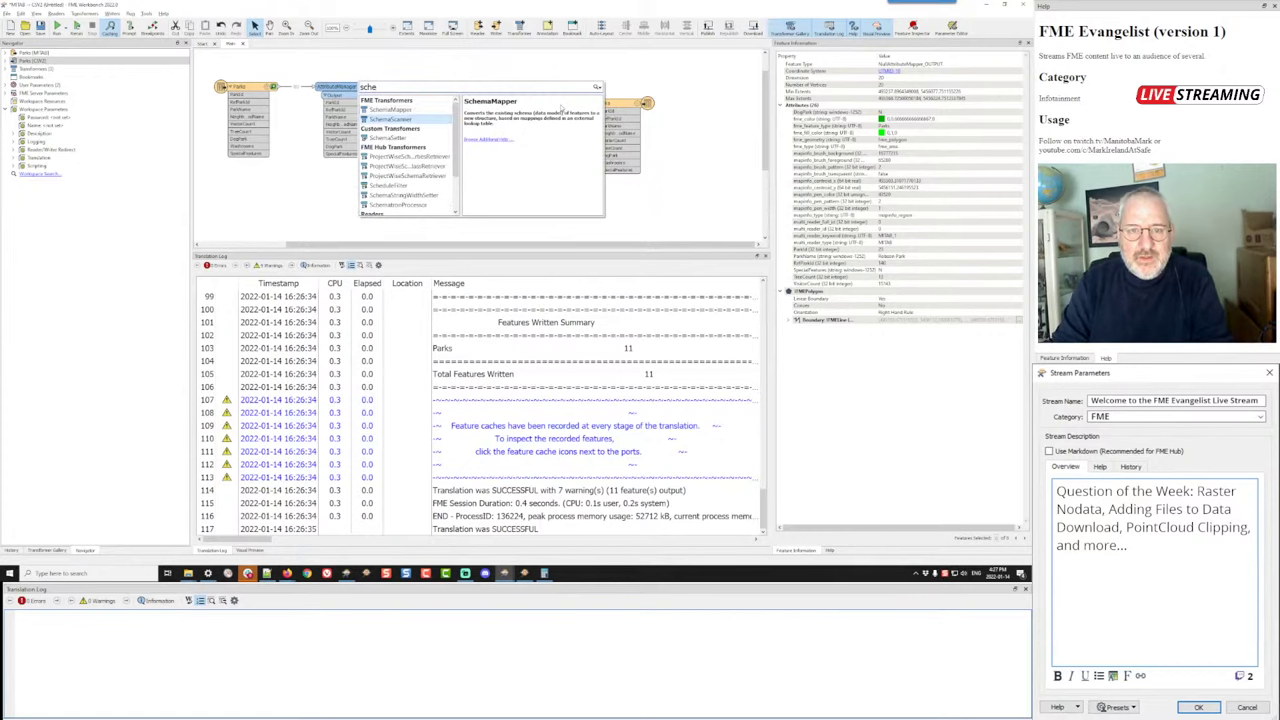
key(Return)
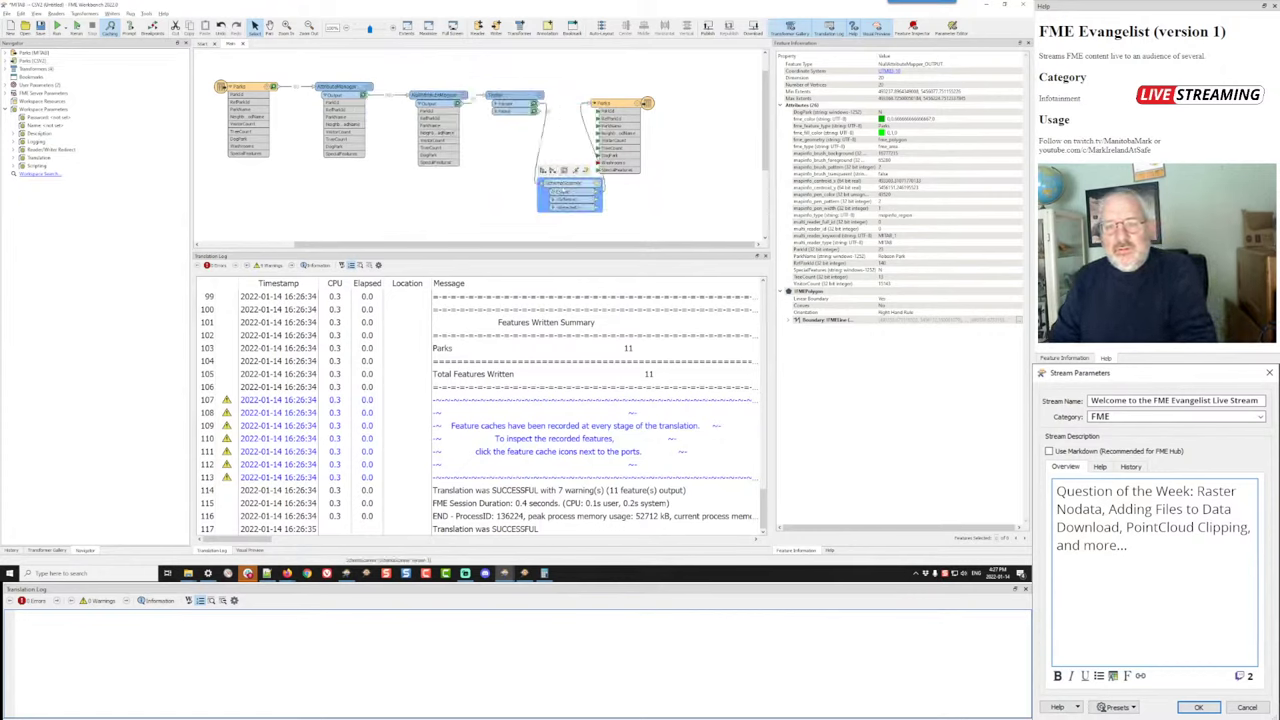
drag(565, 190, 532, 145)
double_click(532, 145)
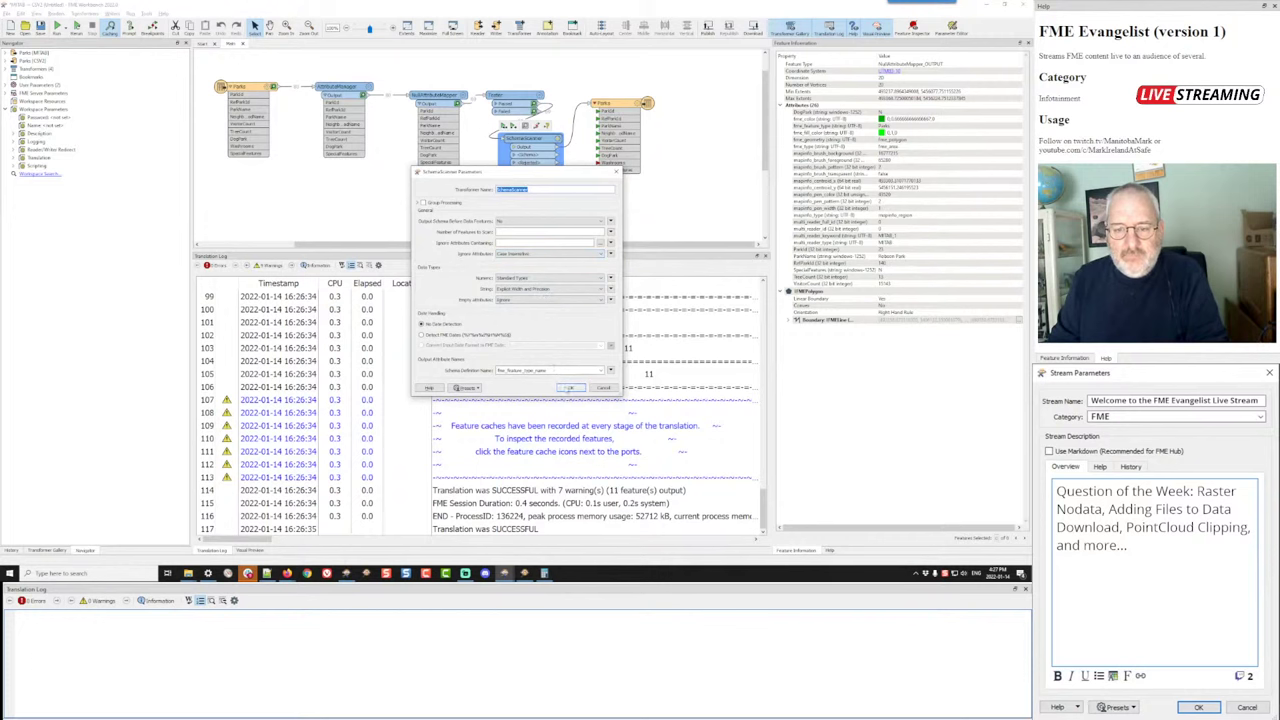
click(568, 387)
Rerun the workspace and inspect the SchemaScanner's Output and Schema feature caches
key(ctrl+r)
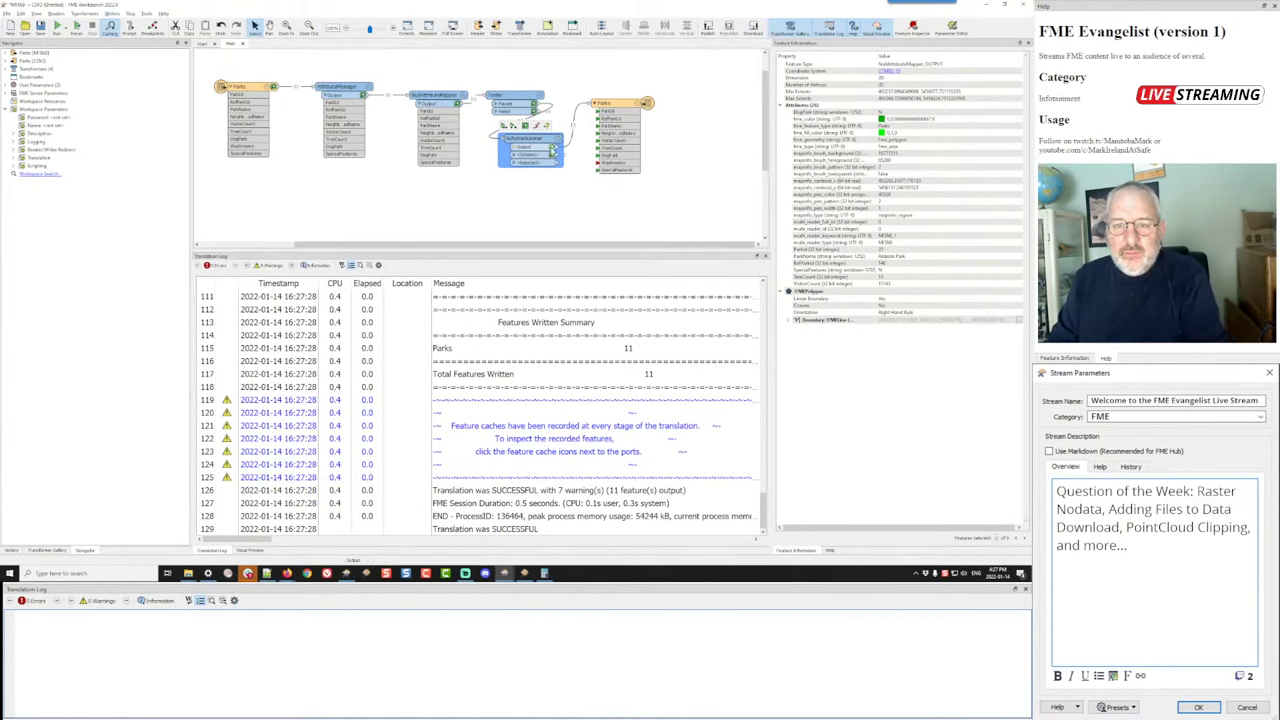
click(551, 147)
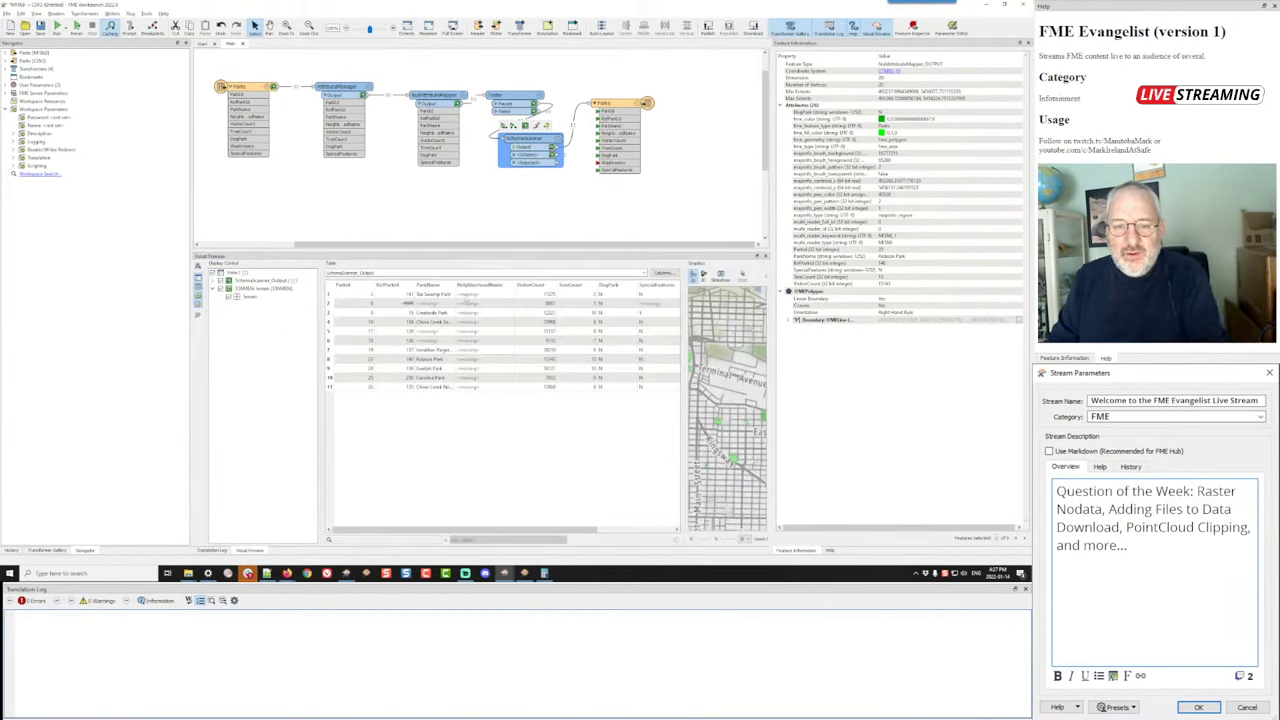
click(459, 296)
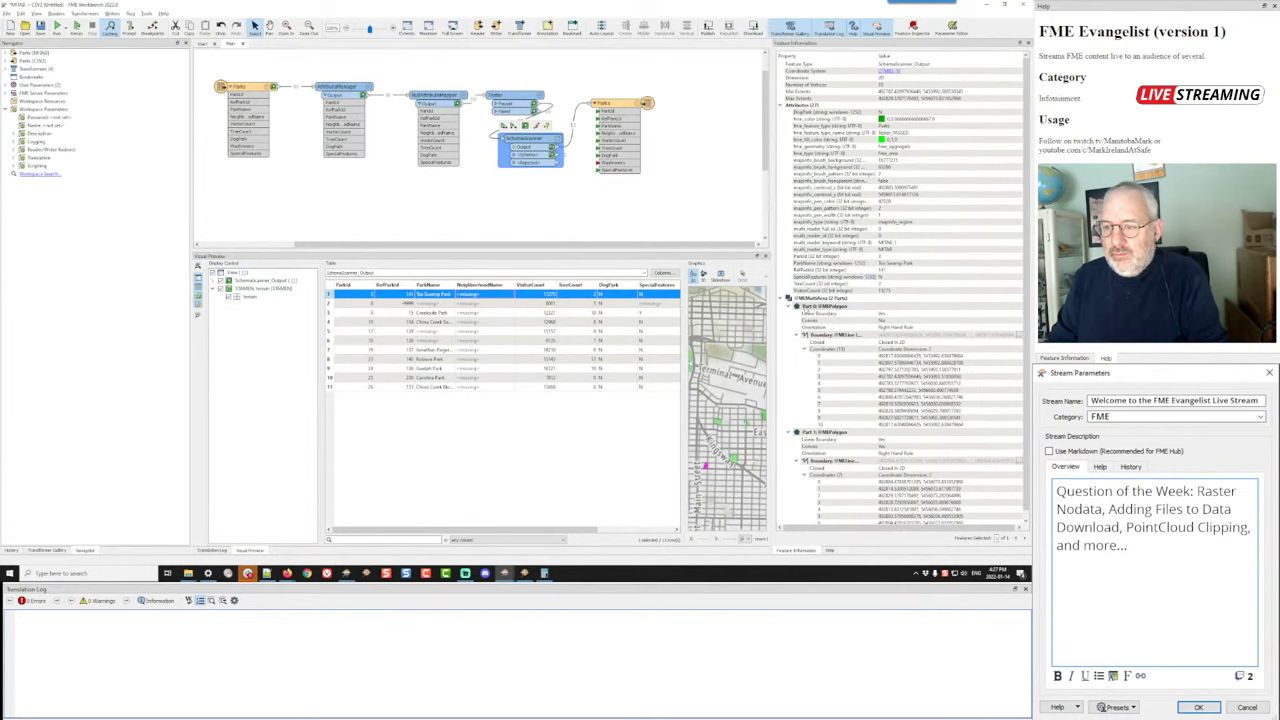
click(788, 298)
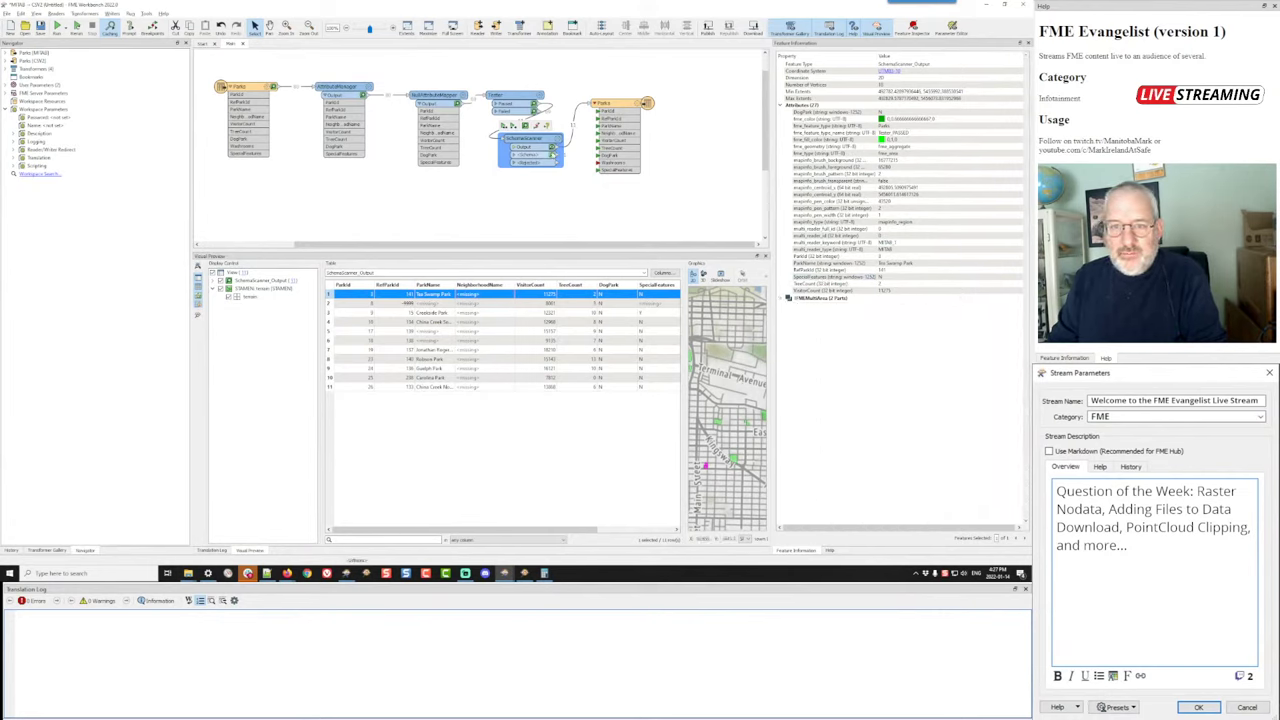
click(551, 155)
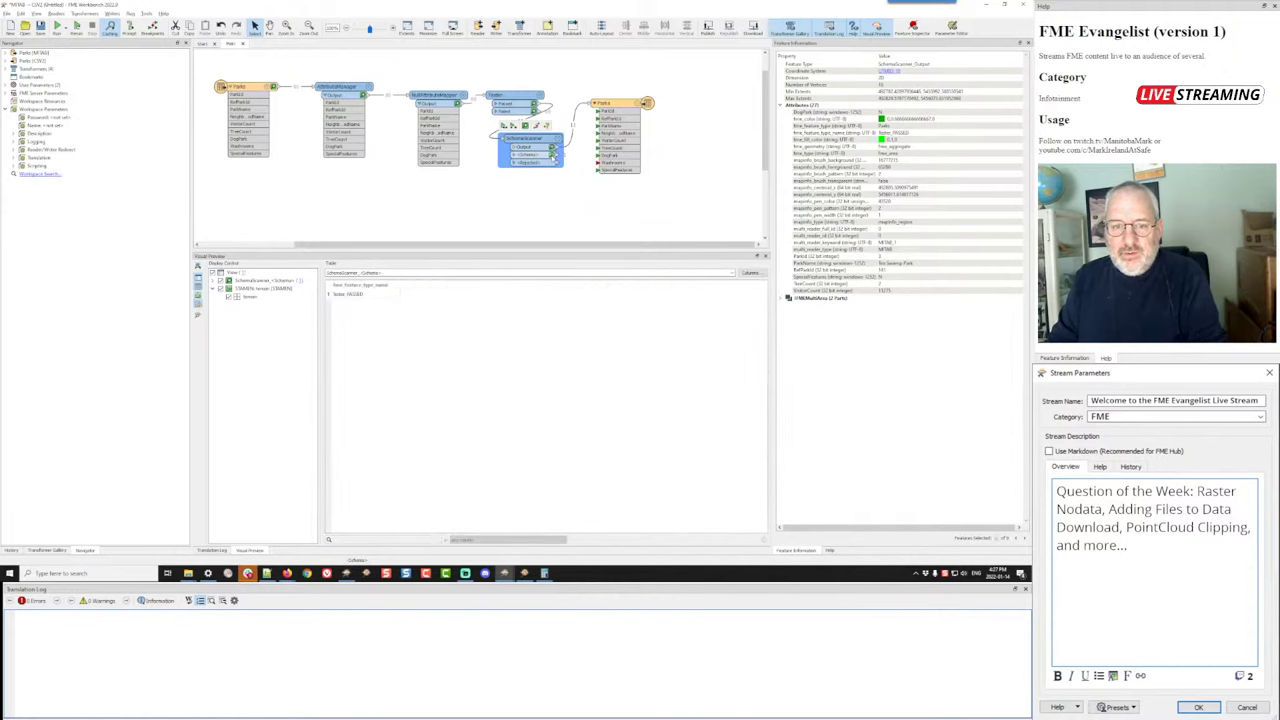
click(367, 295)
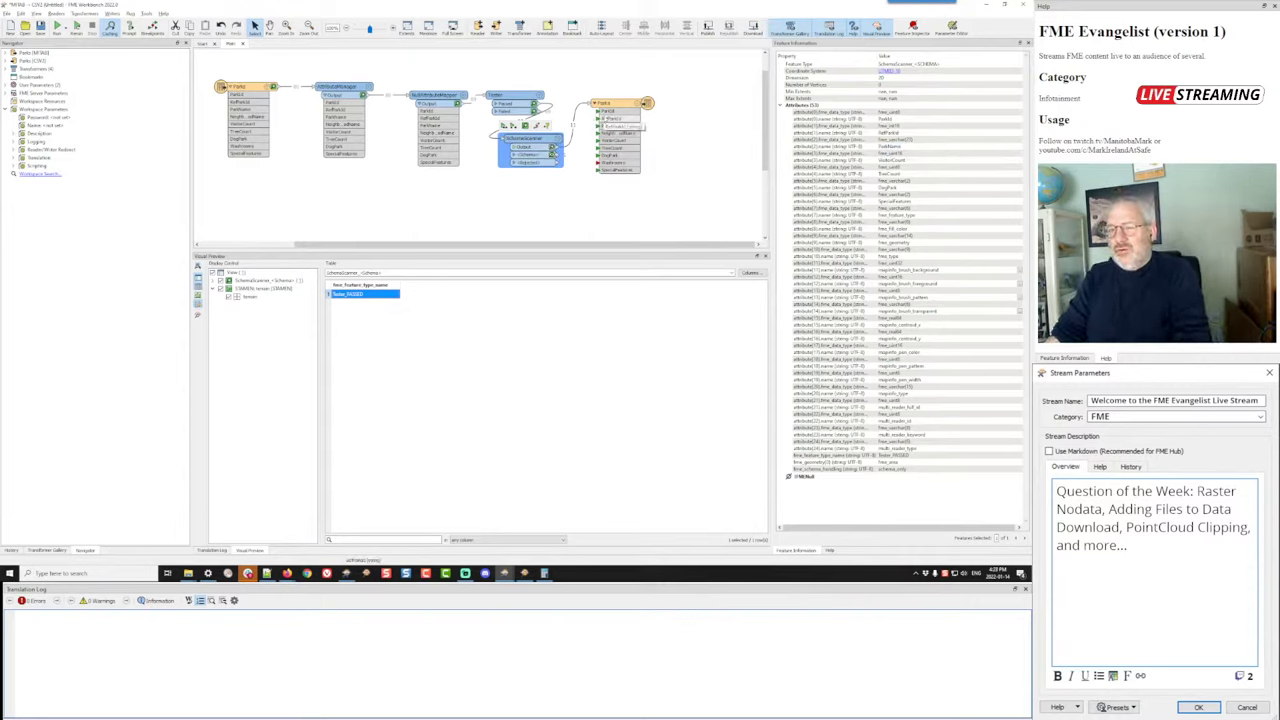
Move the Parks writer aside and review the SchemaScanner parameters again
drag(615, 104, 640, 138)
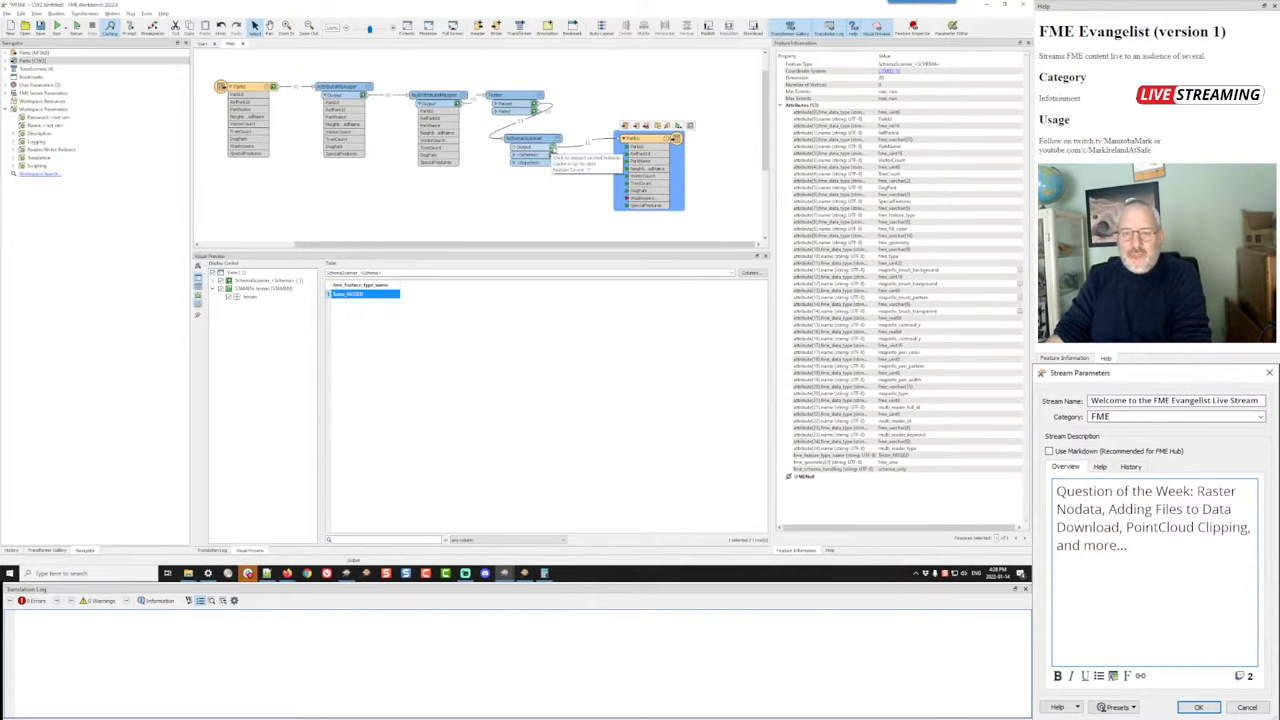
double_click(555, 142)
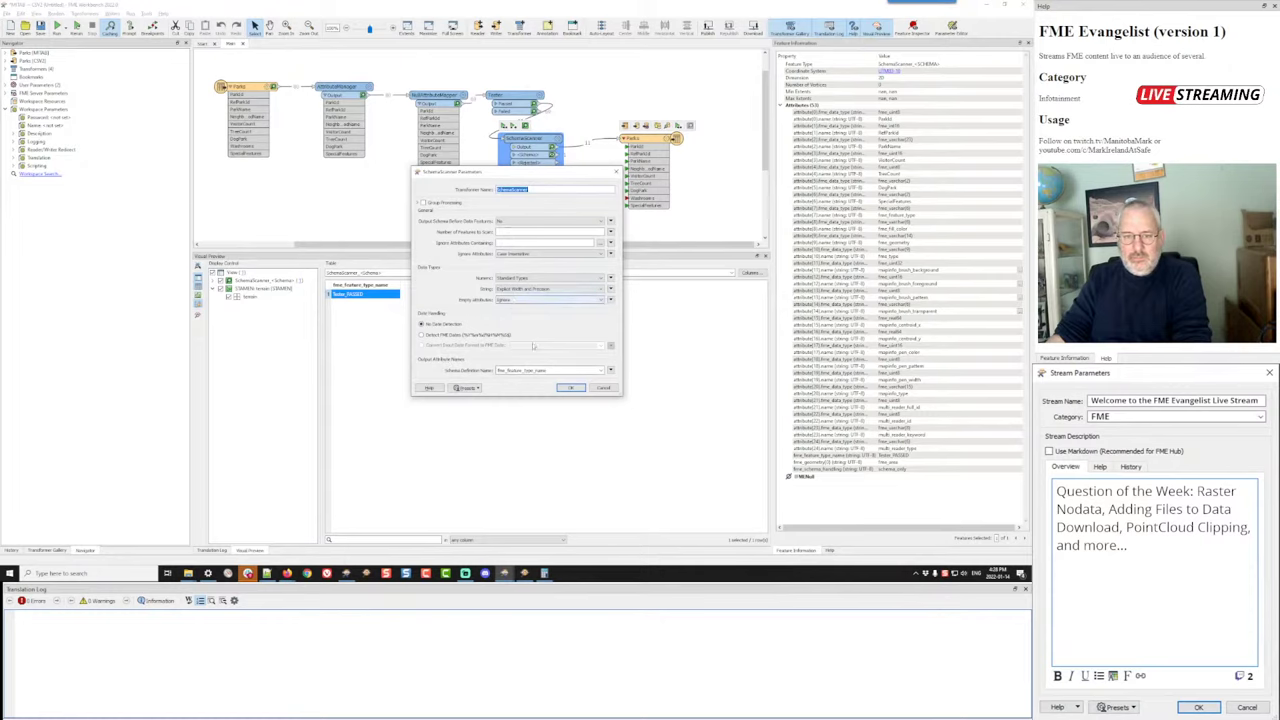
click(571, 387)
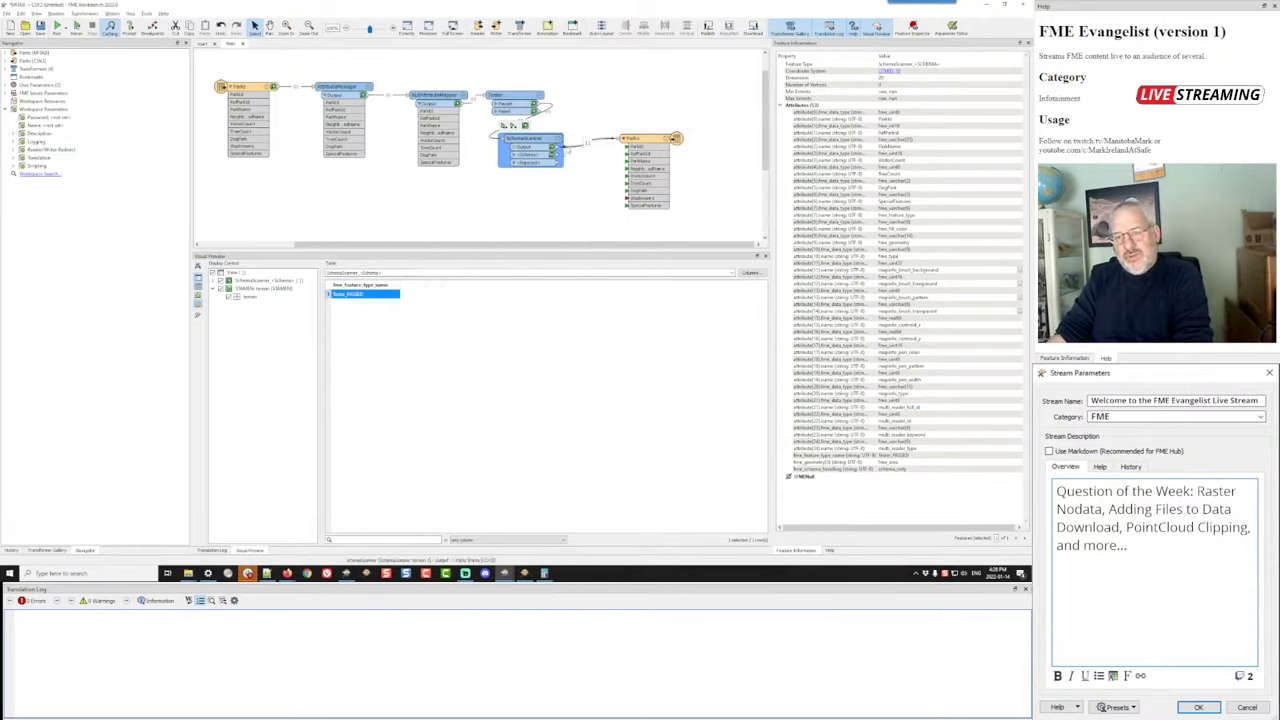
Enable Dynamic Schema Definition on the Parks writer using Schema From Schema Feature, then preview park rows
click(668, 139)
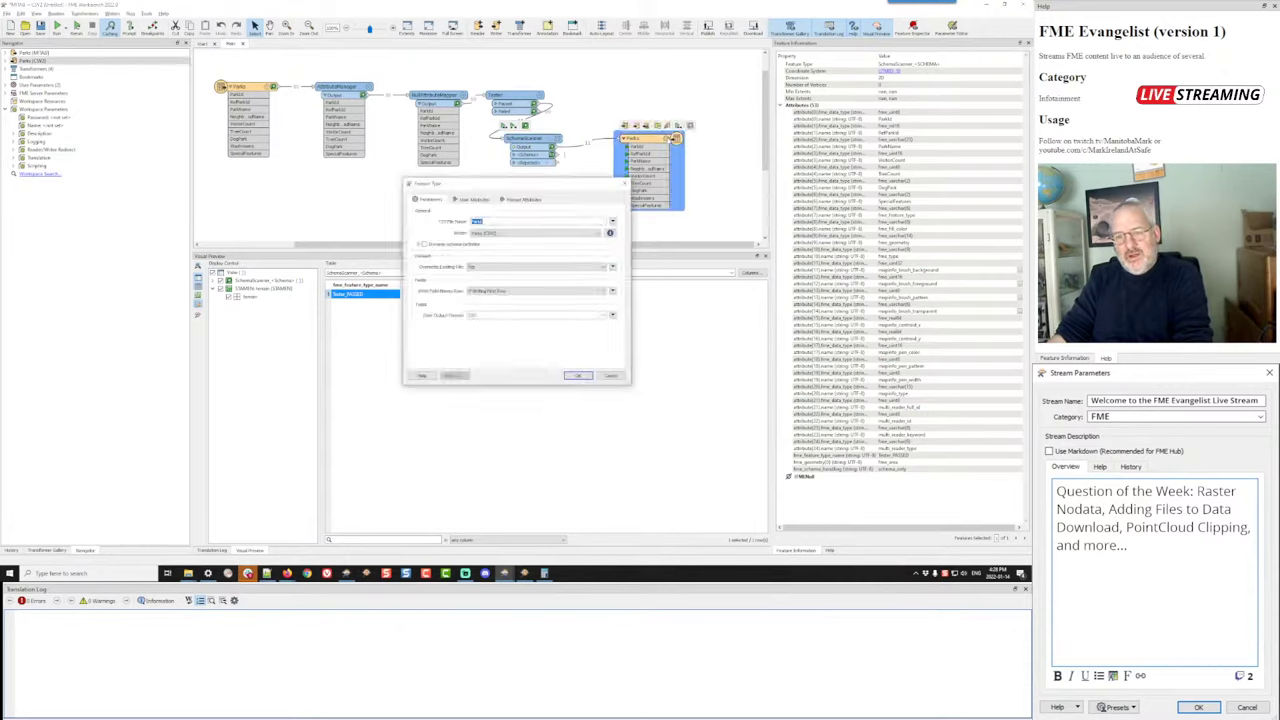
click(423, 244)
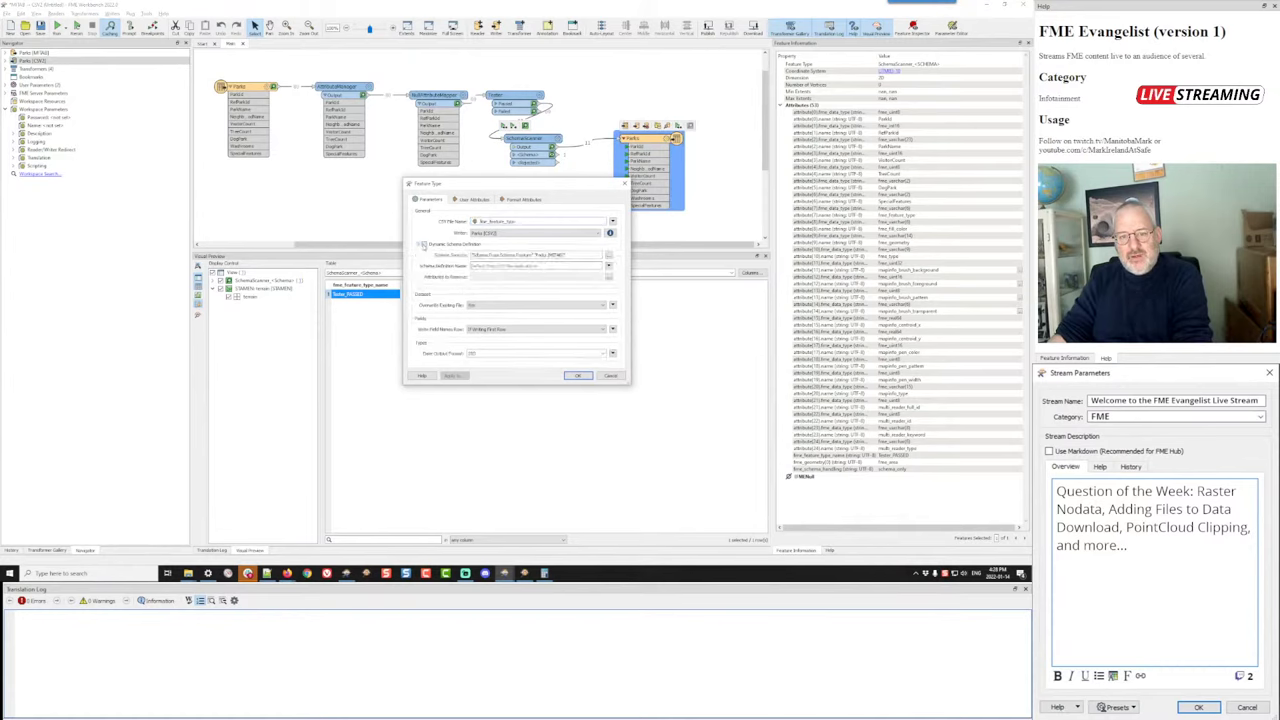
drag(514, 181, 459, 223)
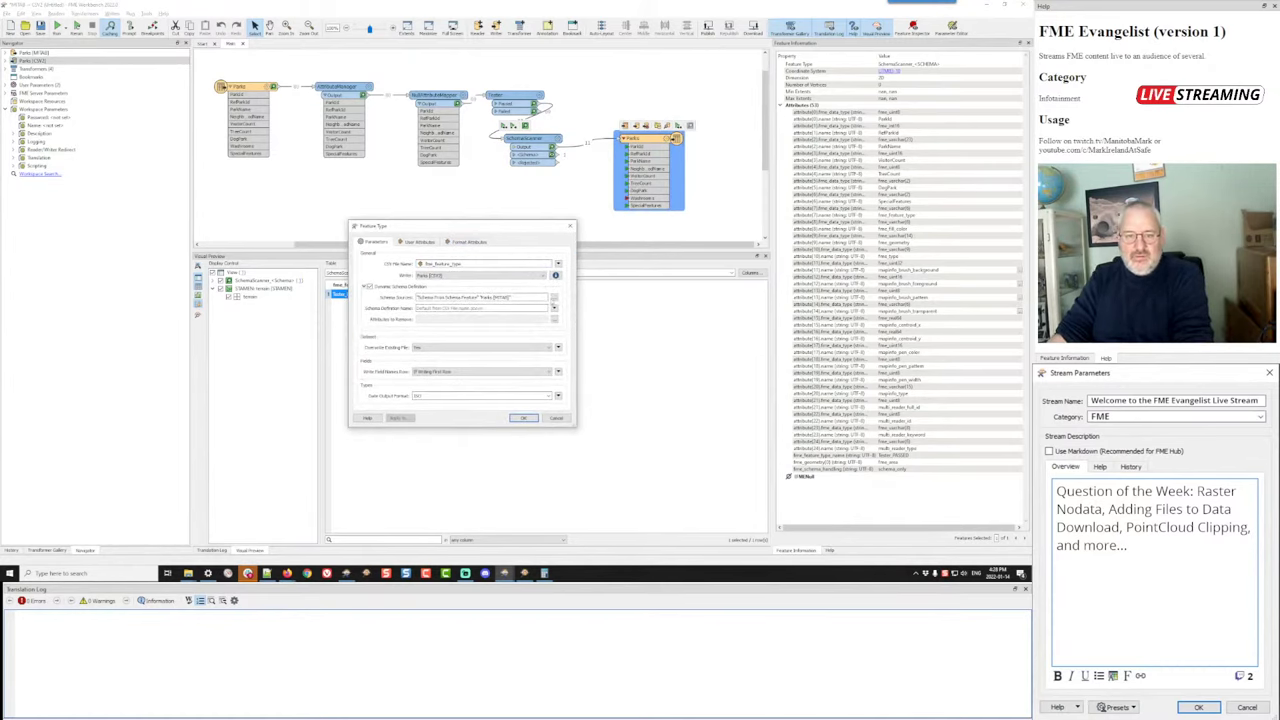
click(554, 298)
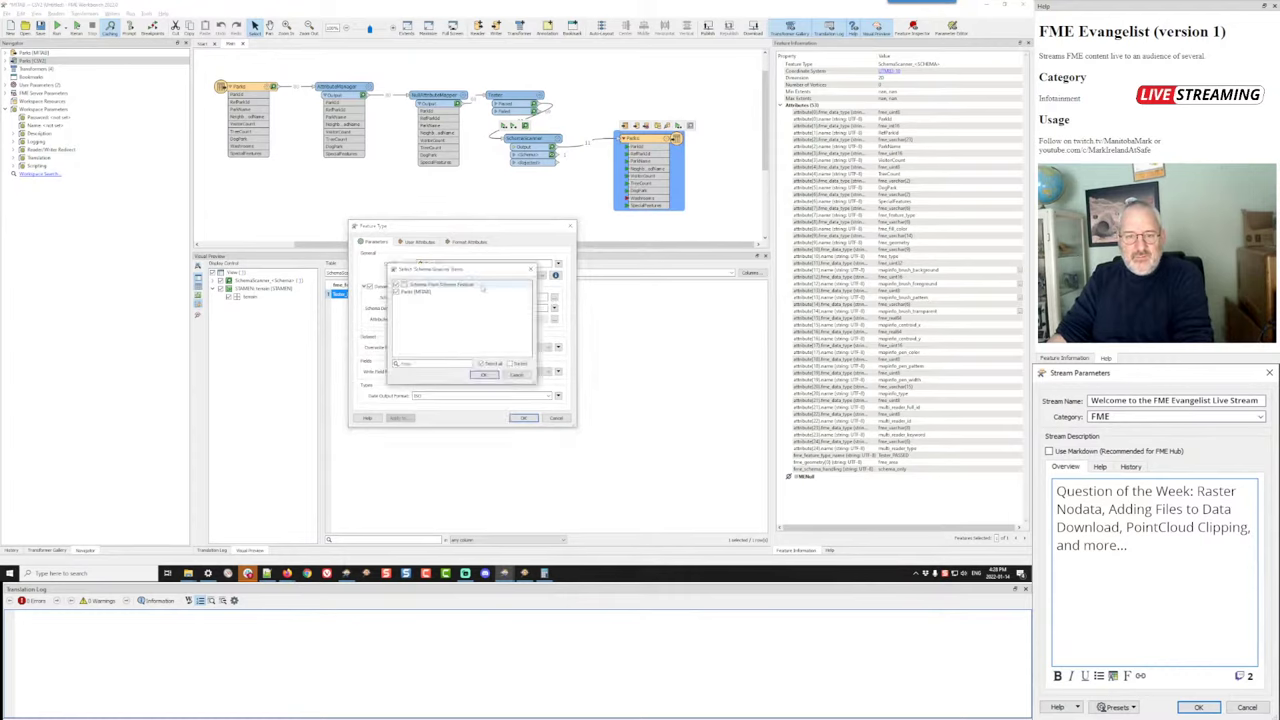
click(396, 292)
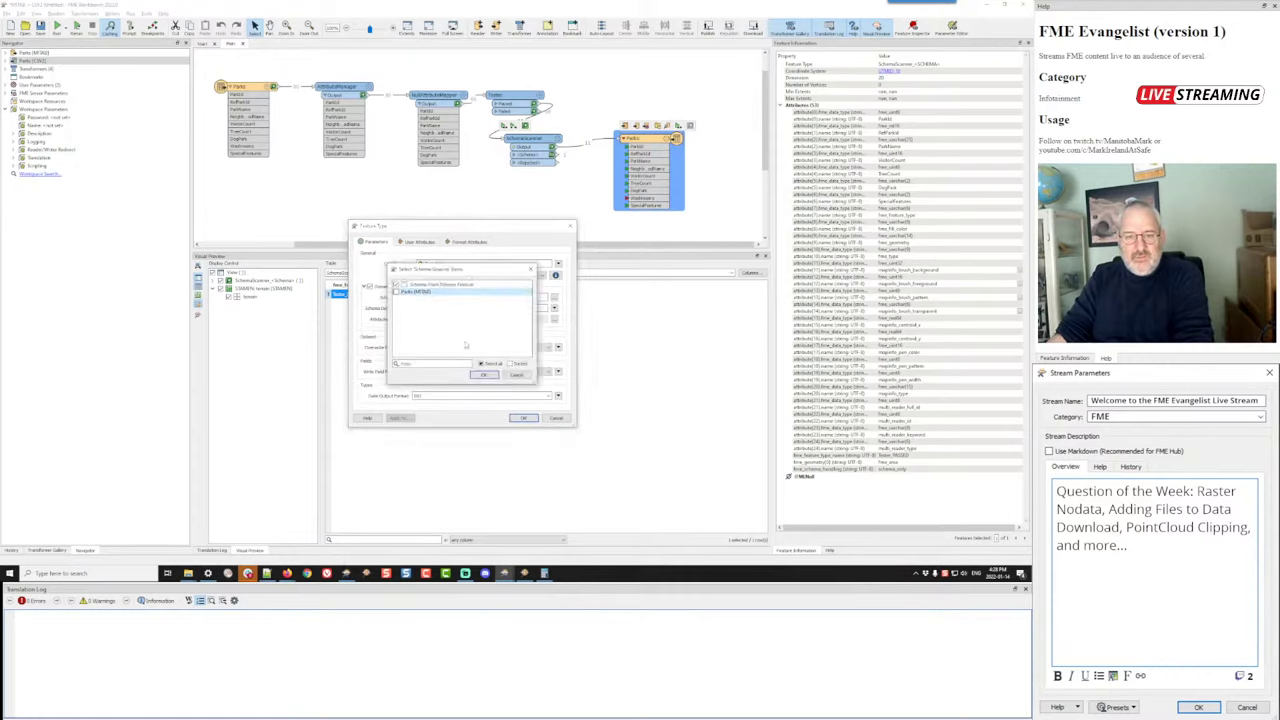
click(484, 375)
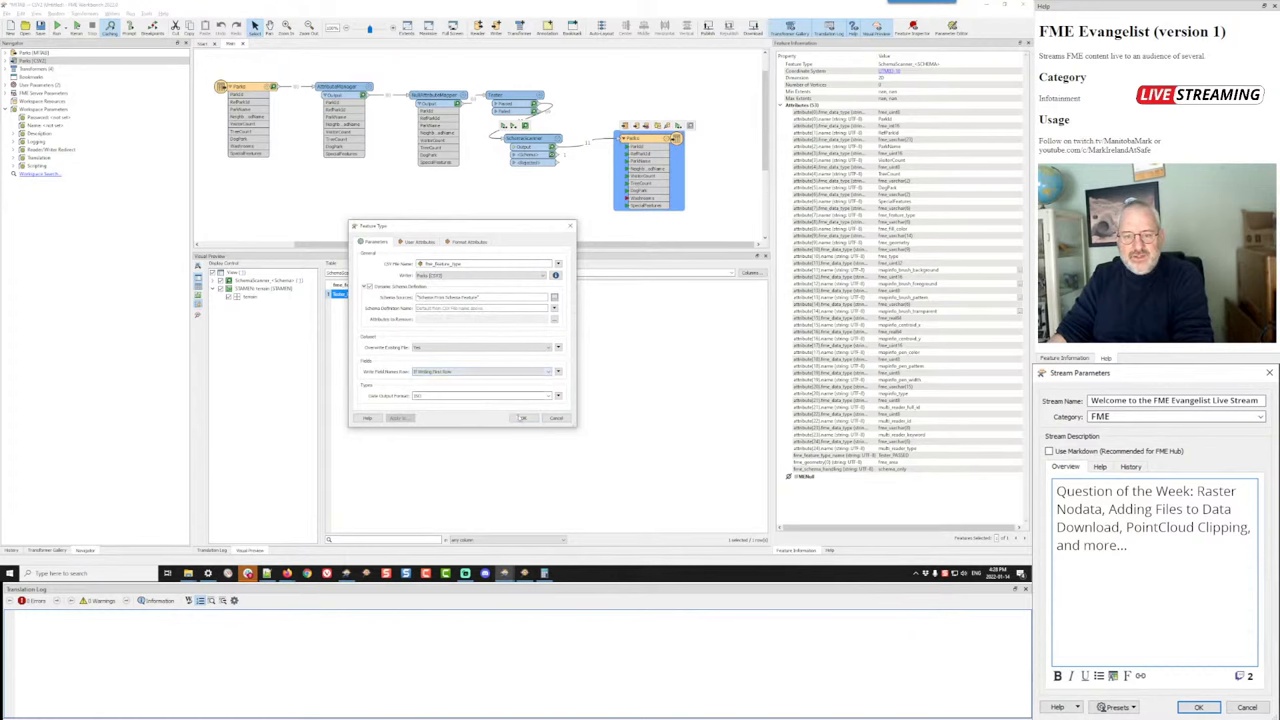
click(521, 418)
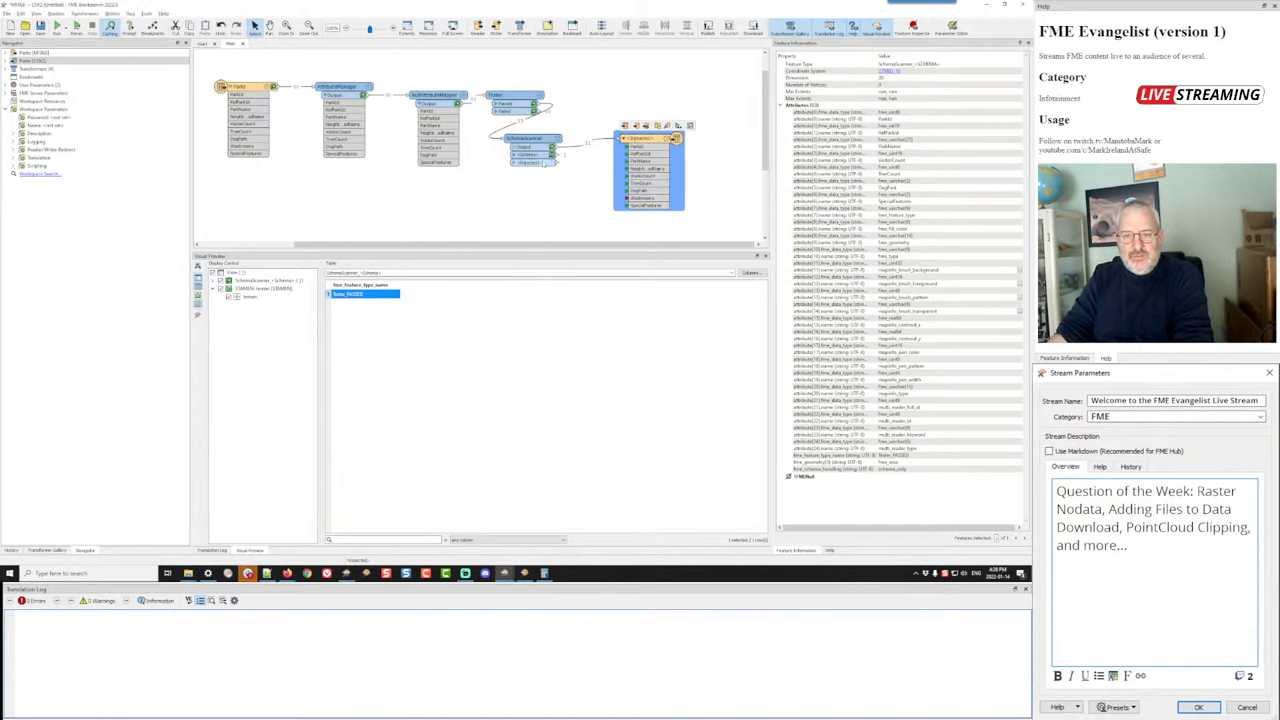
click(402, 296)
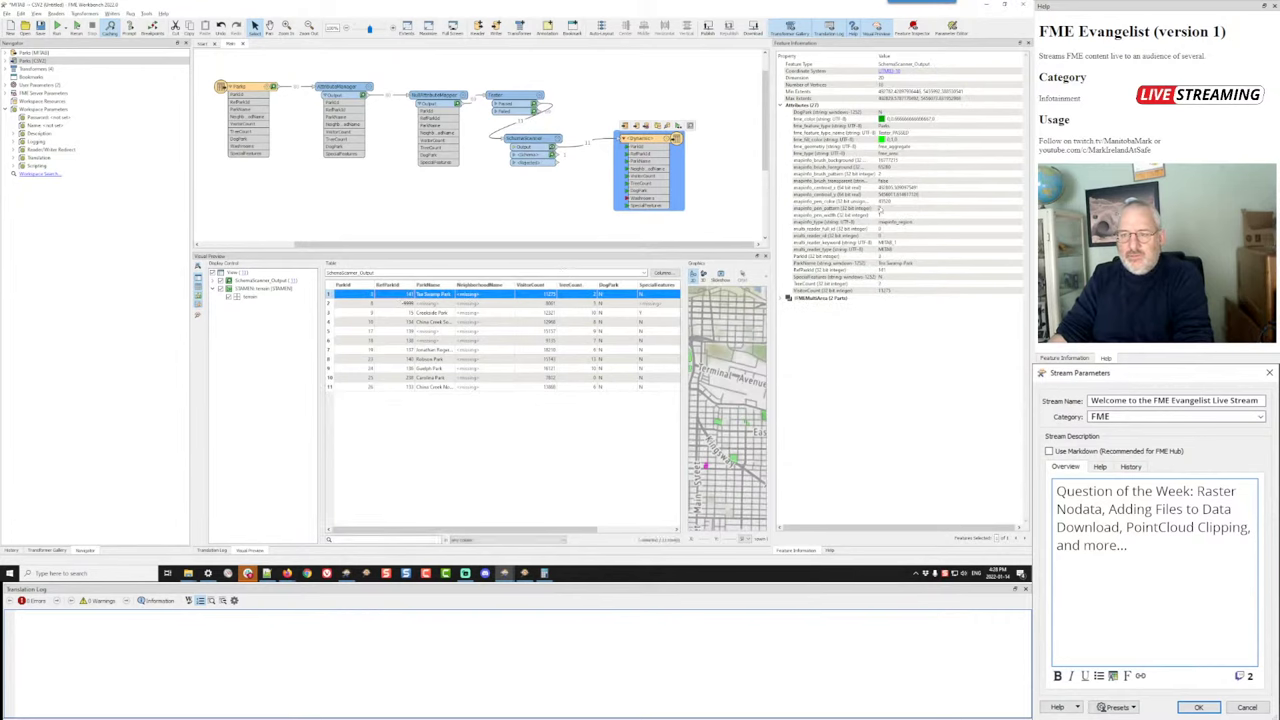
drag(629, 138, 687, 148)
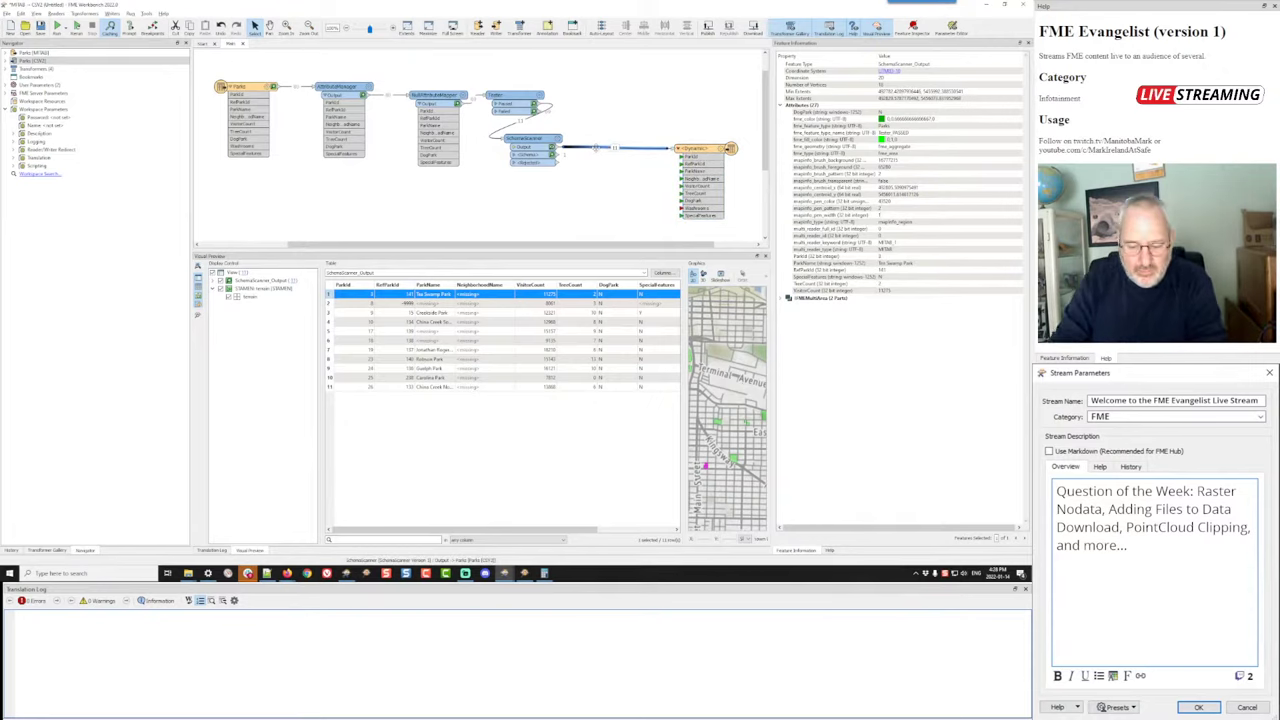
Insert a FeatureMerger fed by the schema feature as Supplier and set its join-on attributes
text(featuremerger)
key(Return)
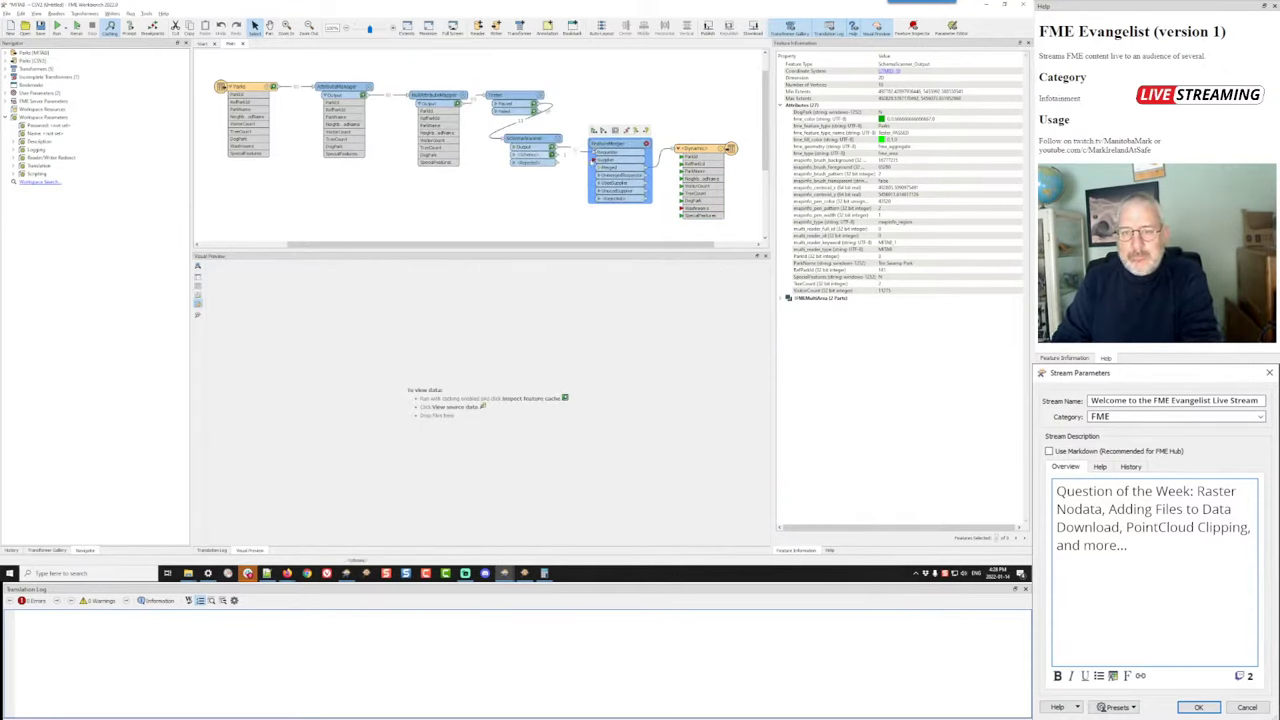
drag(551, 155, 592, 159)
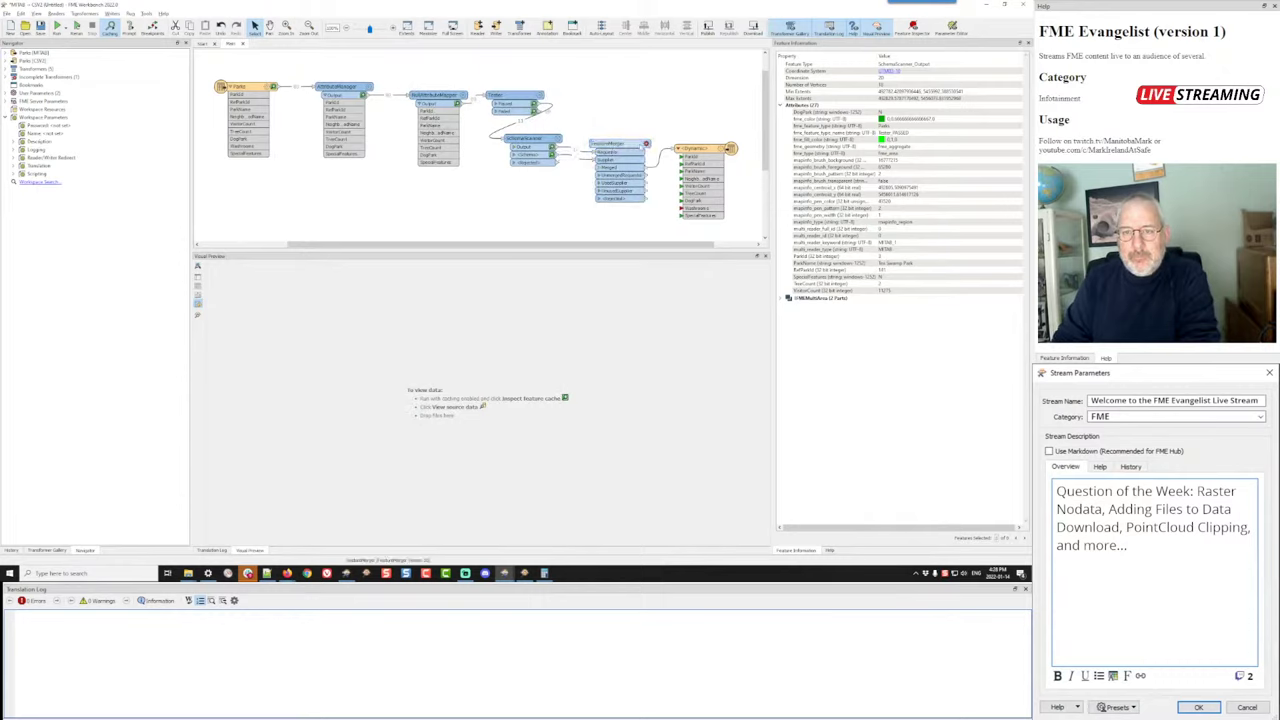
click(646, 144)
click(465, 174)
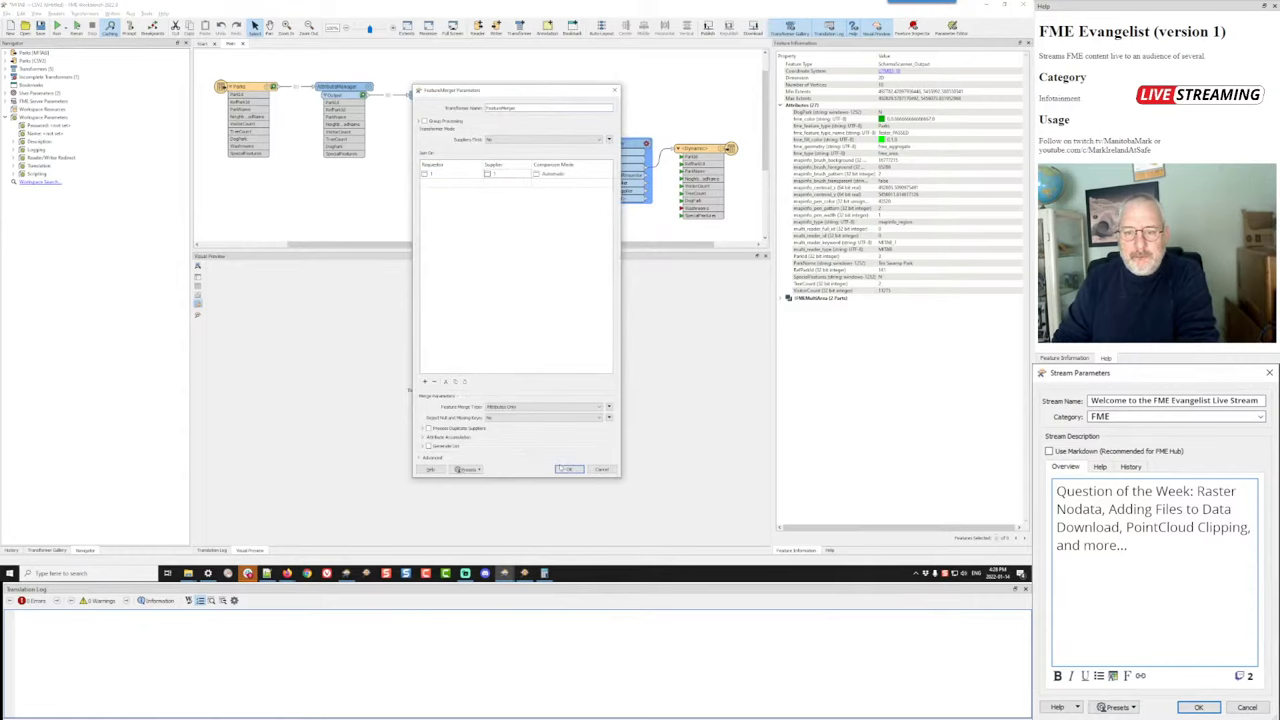
click(566, 469)
Delete all user attributes from the dynamic CSV writer and rerun the workspace
click(722, 150)
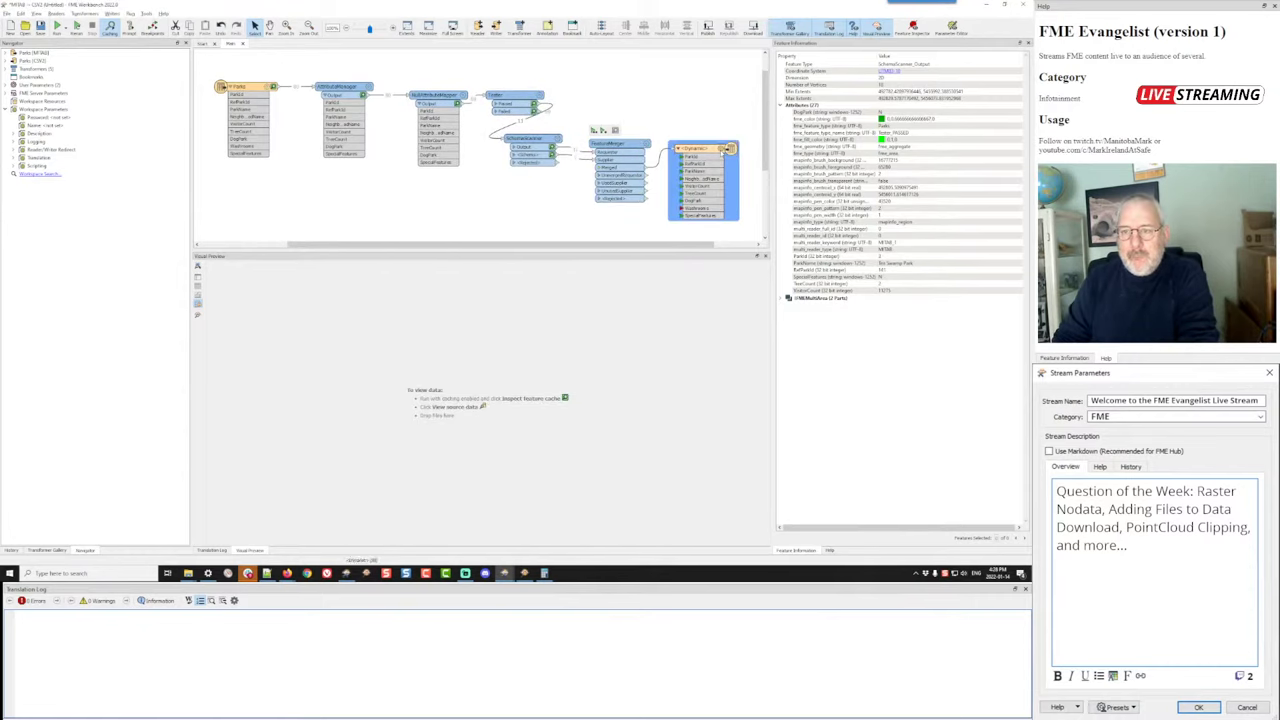
double_click(722, 149)
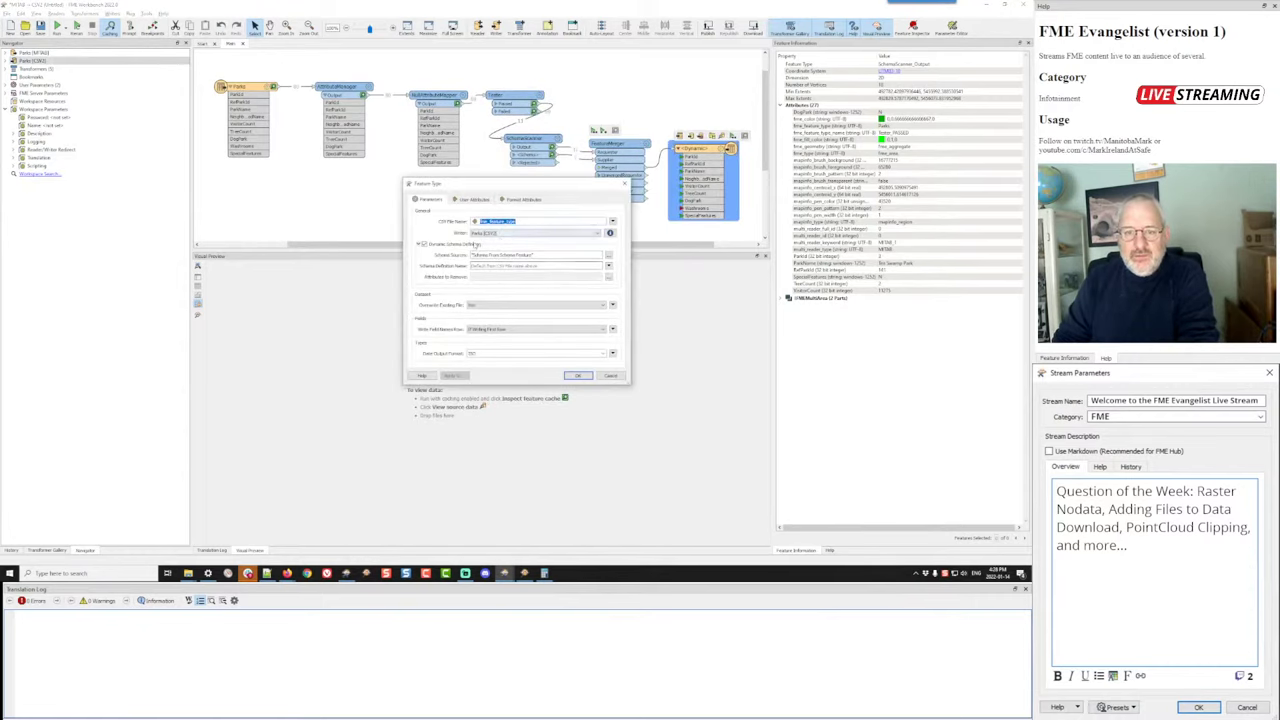
click(476, 199)
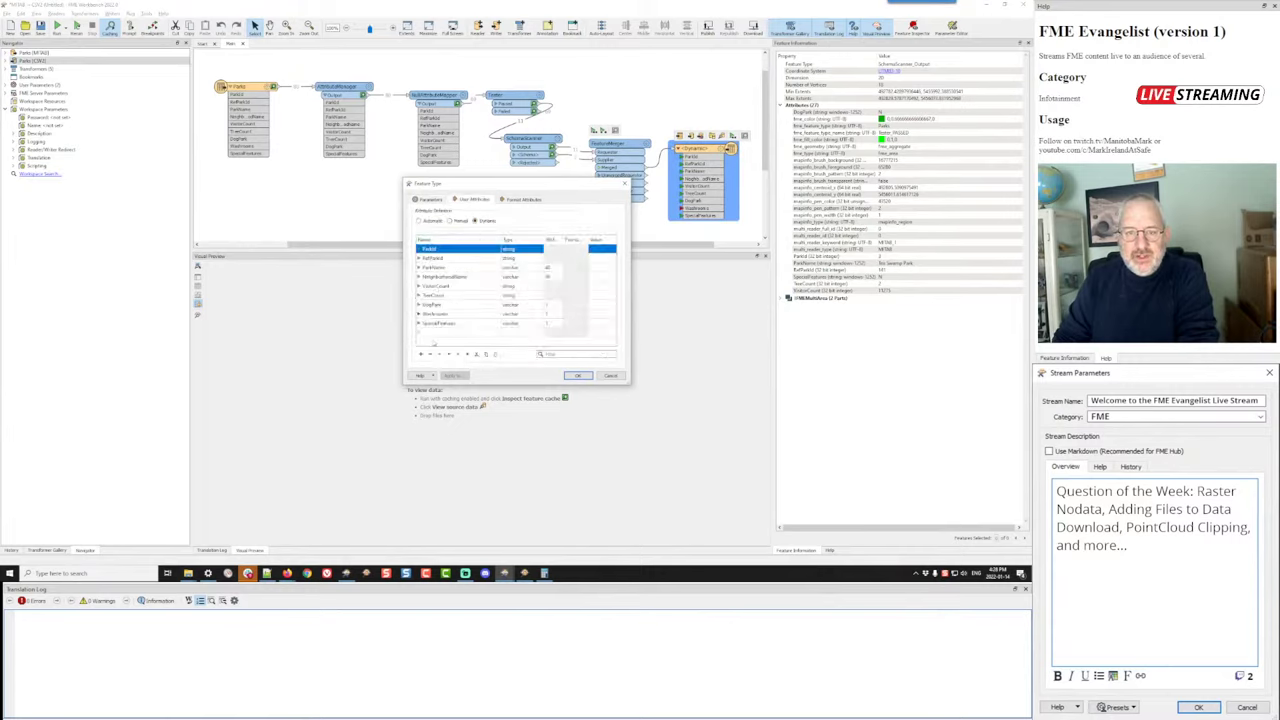
shift+click(430, 324)
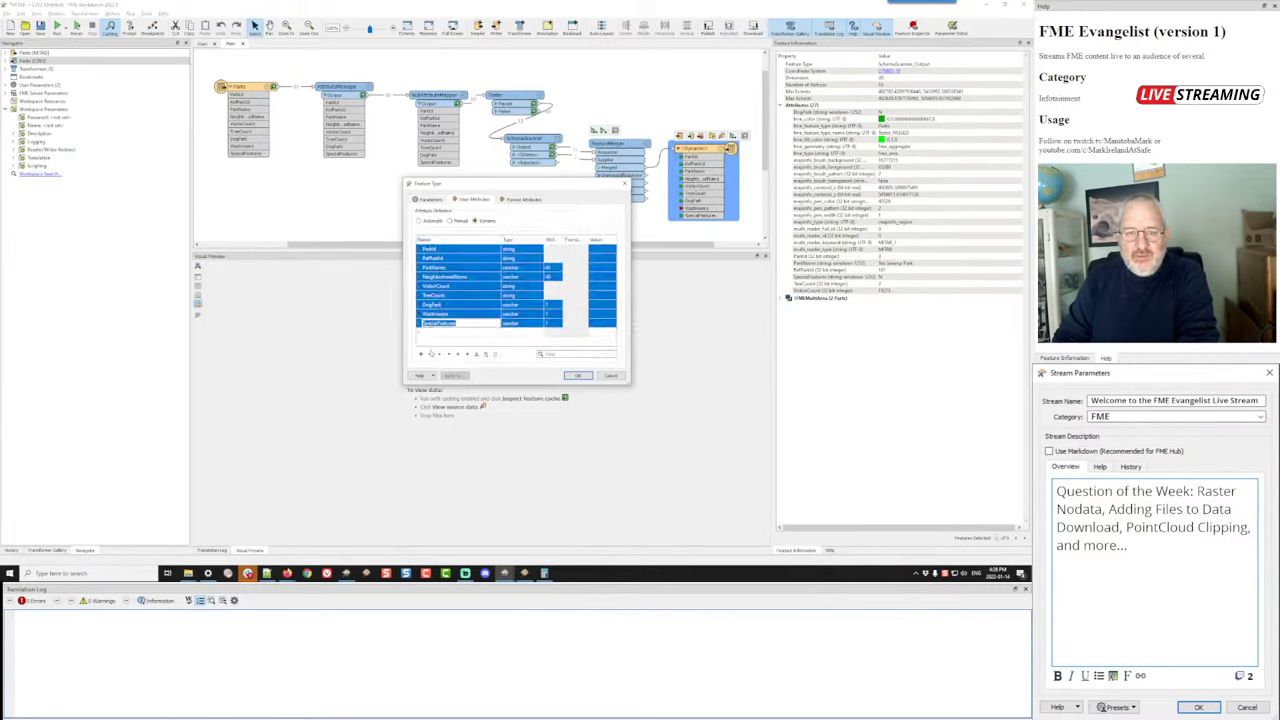
click(429, 354)
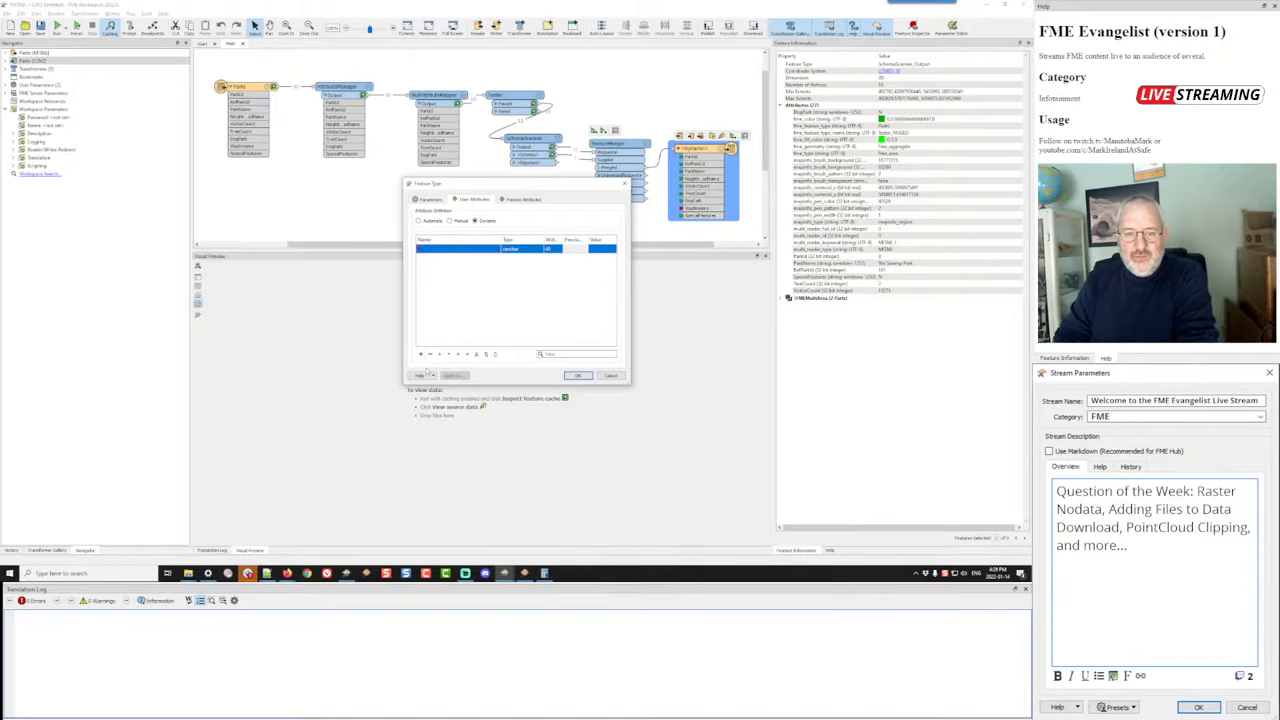
key(Delete)
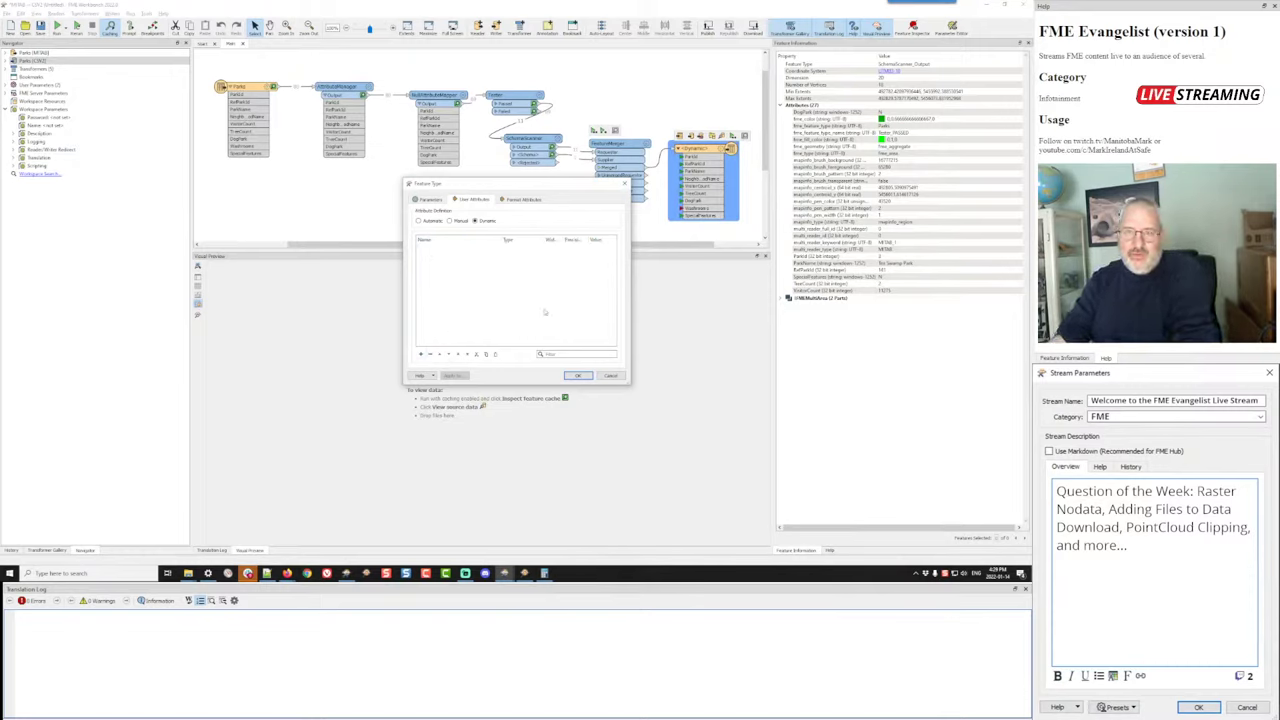
click(576, 376)
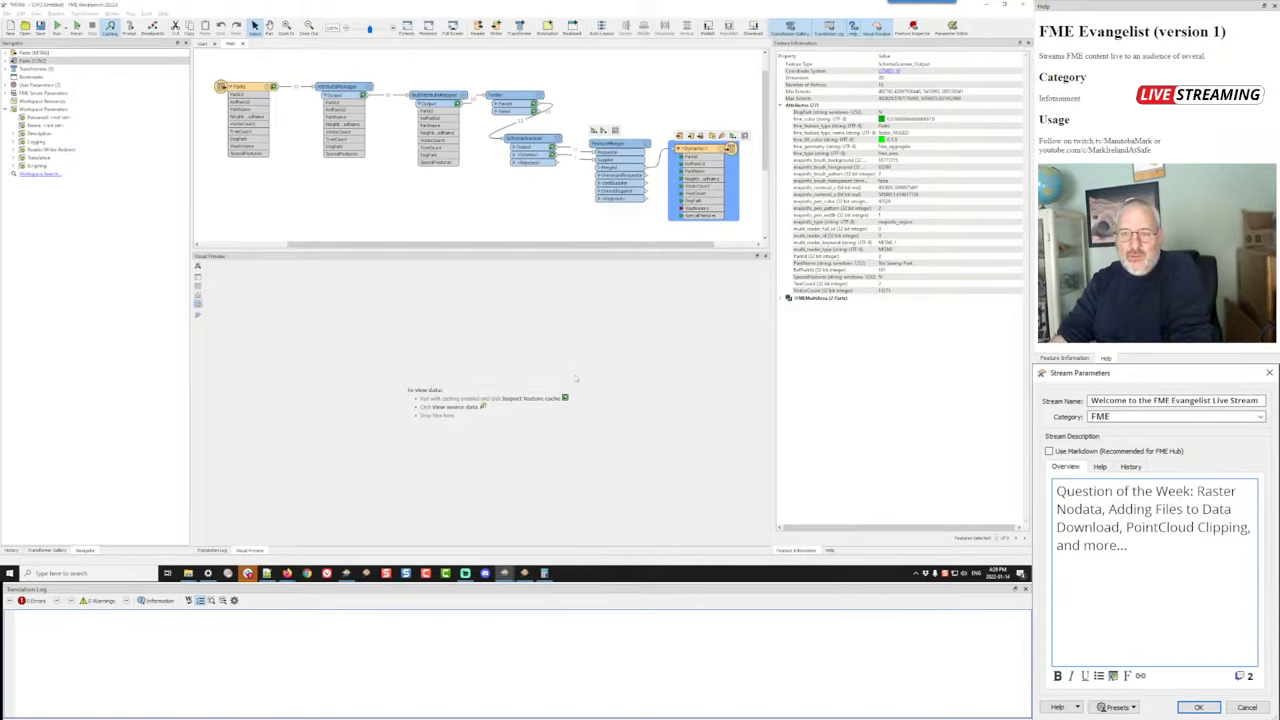
key(ctrl+r)
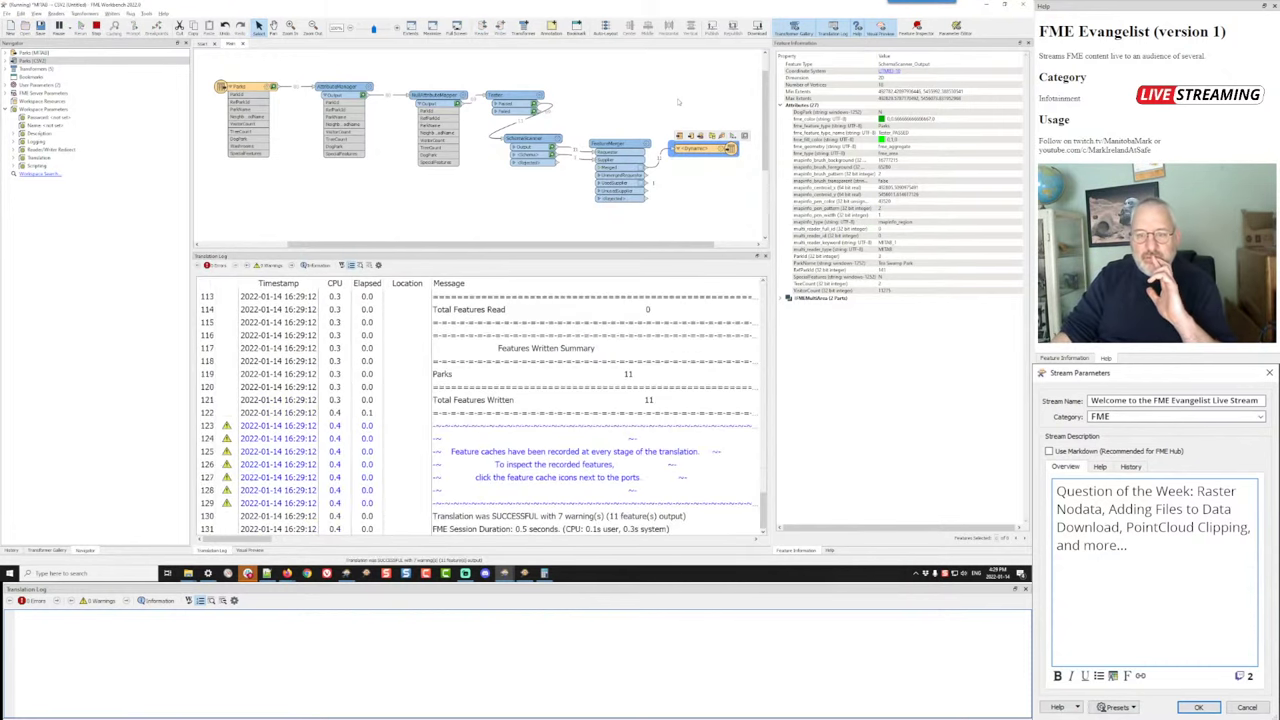
Reload Parks.csv to check its fme and mapinfo header attributes, then reopen the SchemaScanner parameters
click(730, 148)
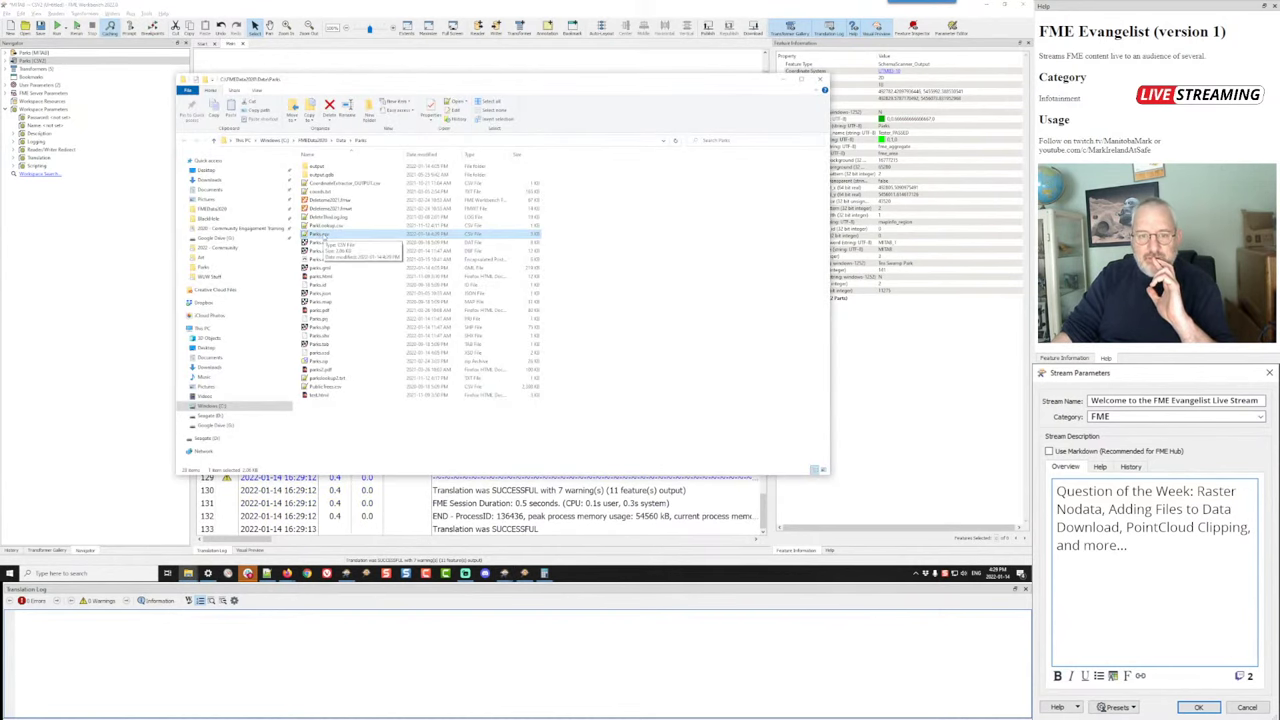
double_click(323, 235)
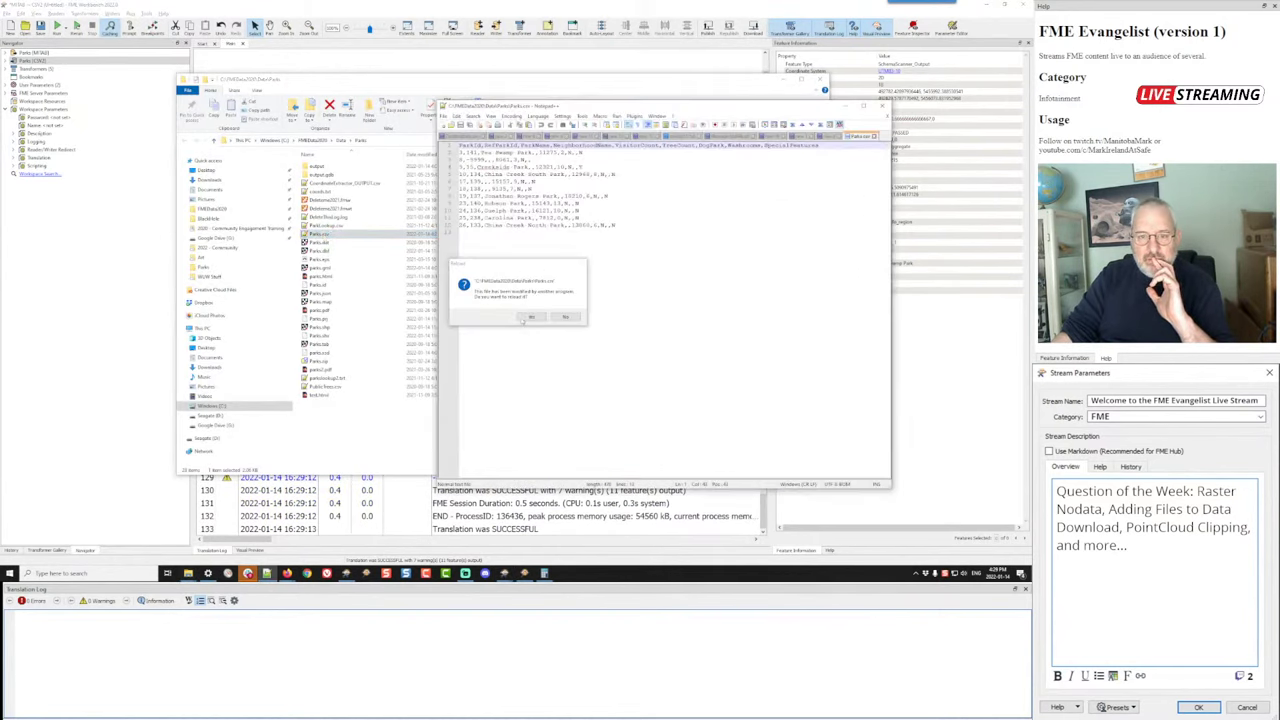
click(531, 317)
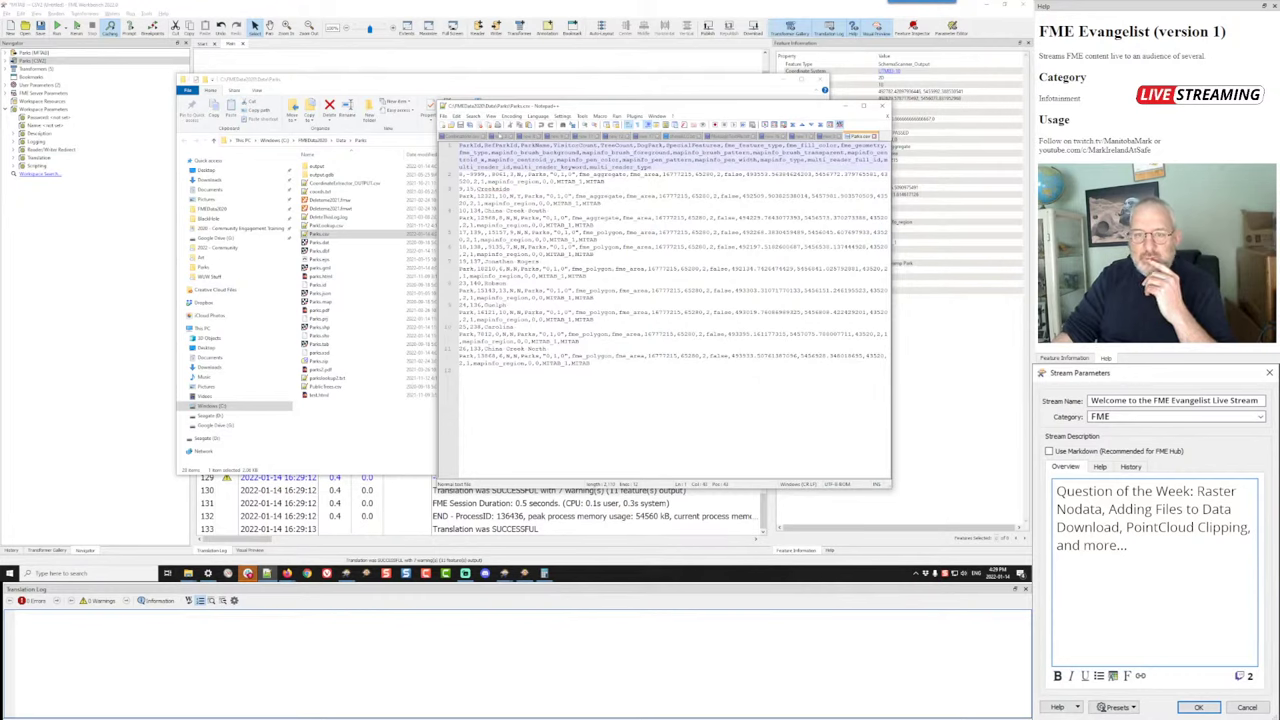
drag(460, 145, 648, 152)
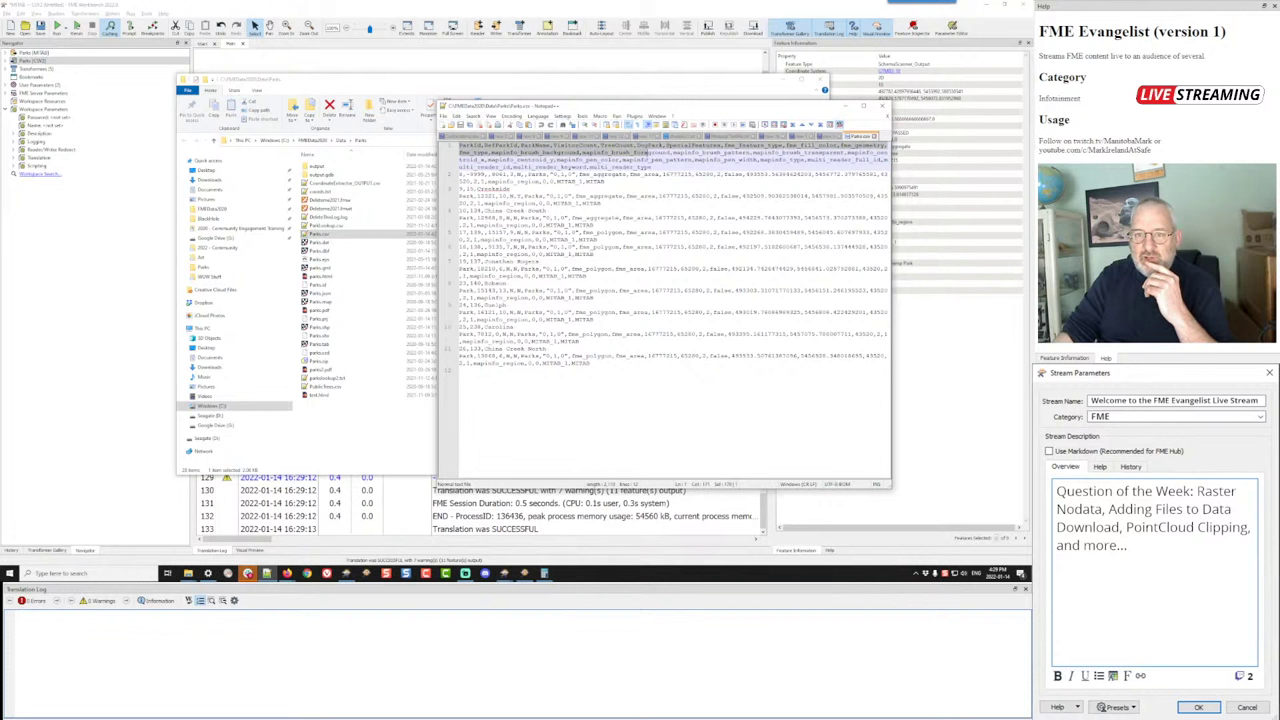
click(686, 59)
double_click(528, 139)
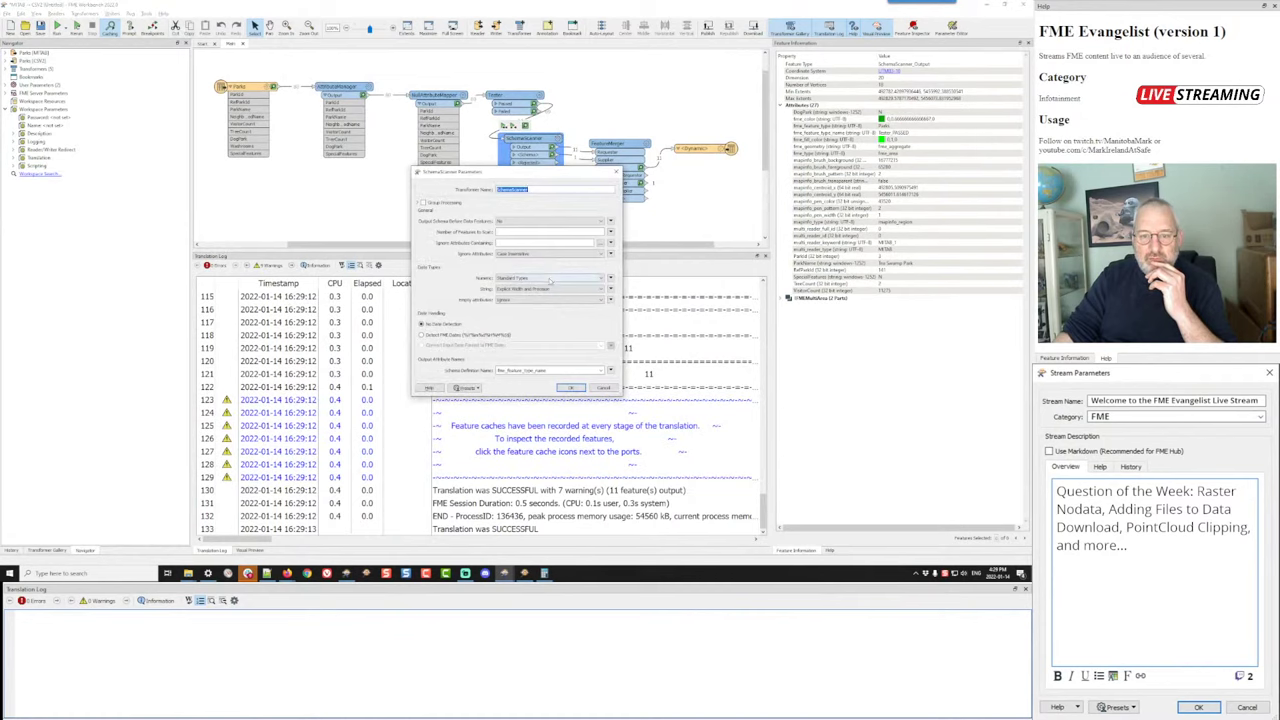
Confirm the SchemaScanner parameters unchanged and inspect its schema output cache attributes
click(549, 281)
click(549, 281)
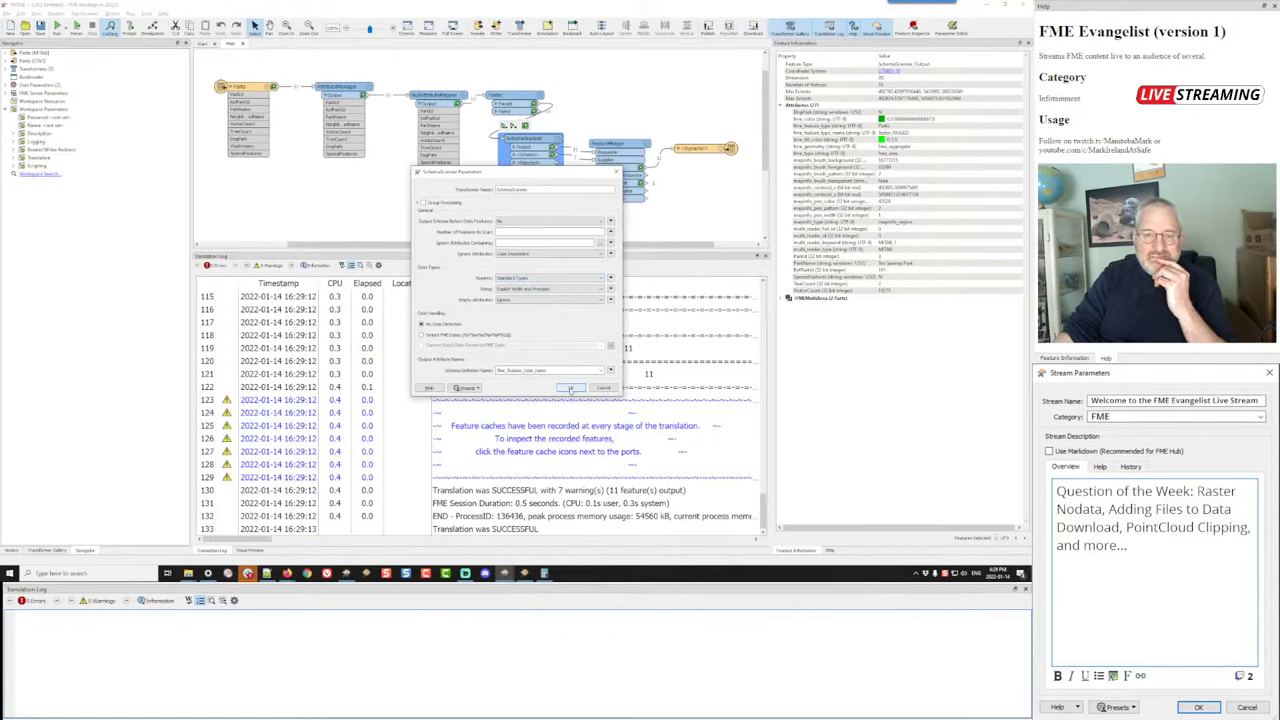
click(571, 389)
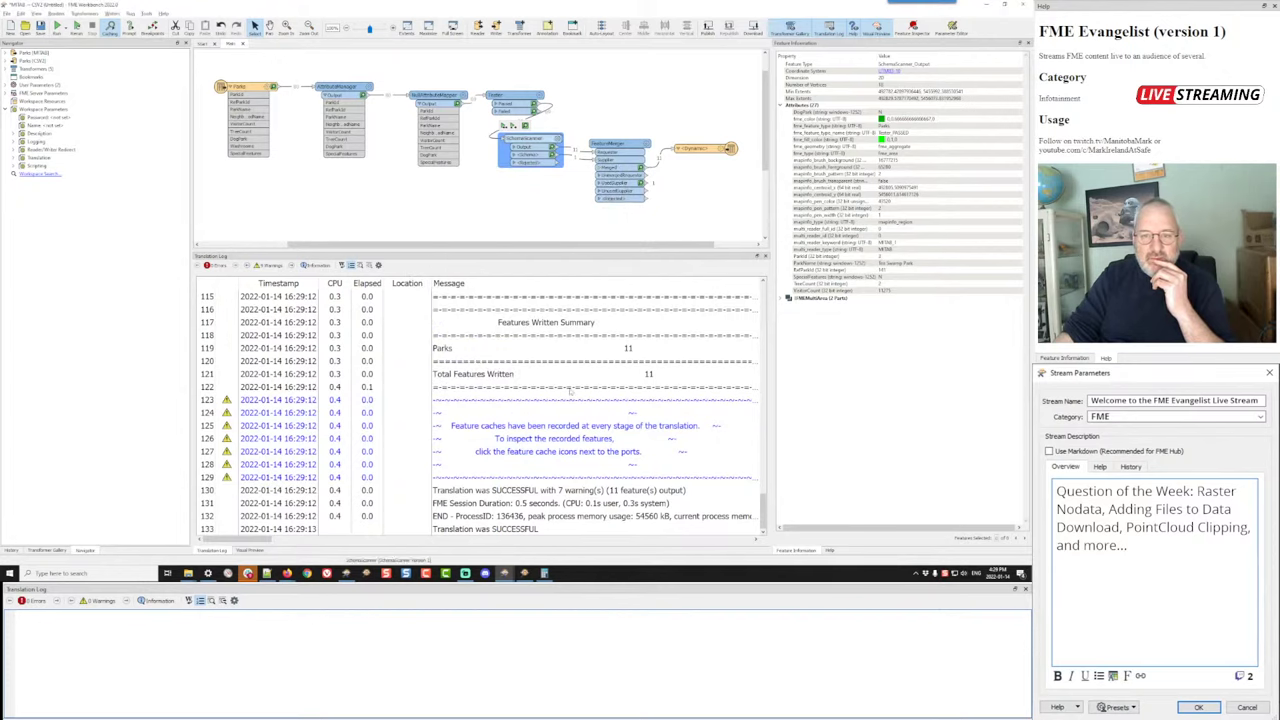
click(552, 157)
click(368, 294)
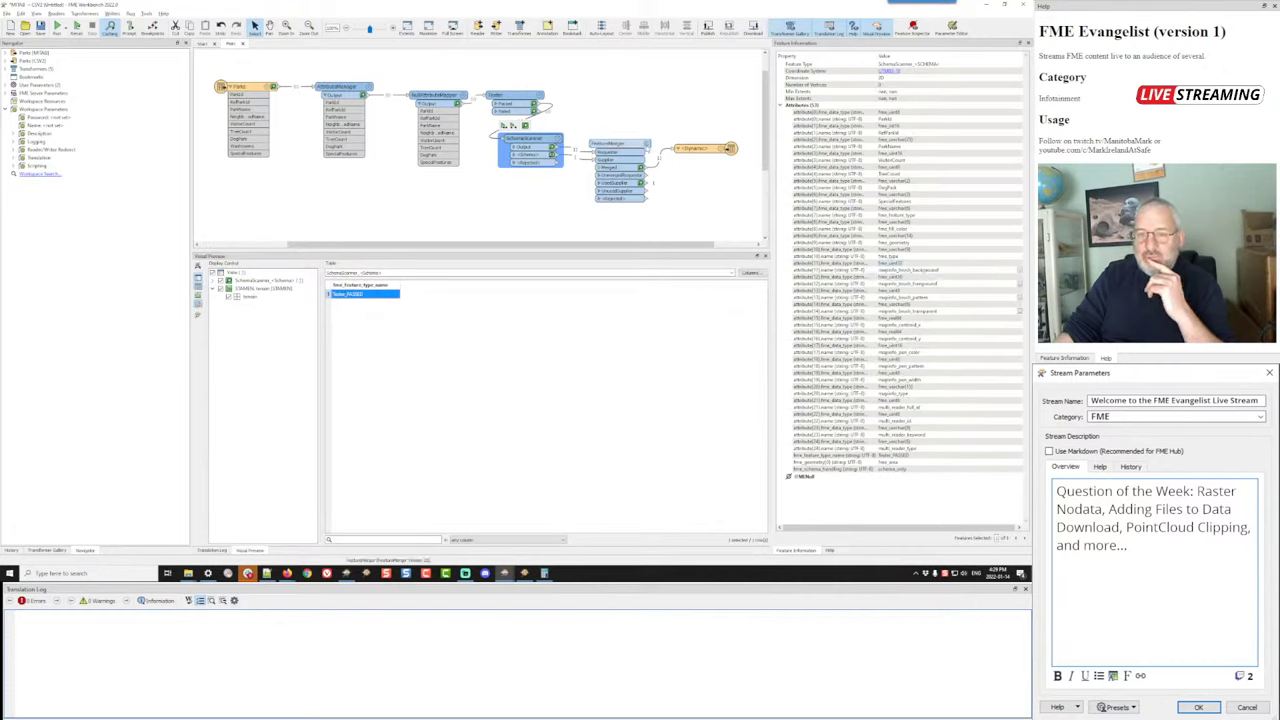
Reposition the FeatureMerger and Tester on the canvas, then switch to Firefox
drag(628, 150, 633, 143)
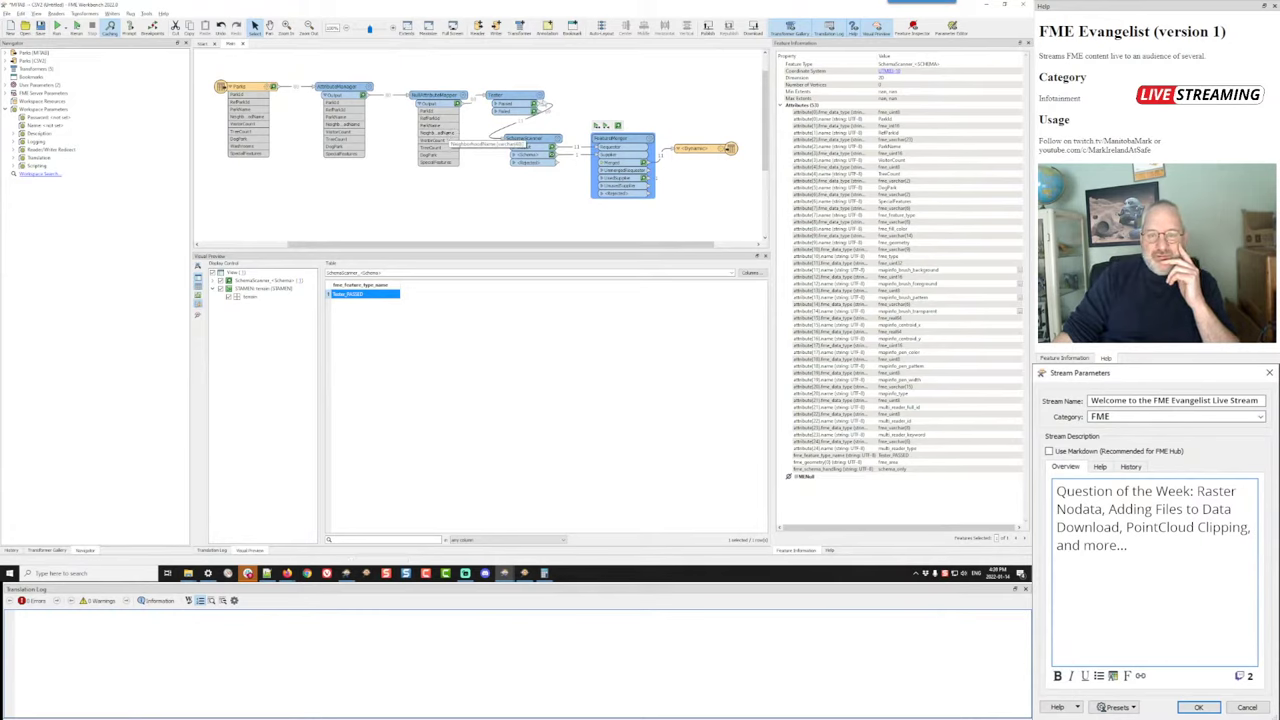
drag(530, 100, 542, 86)
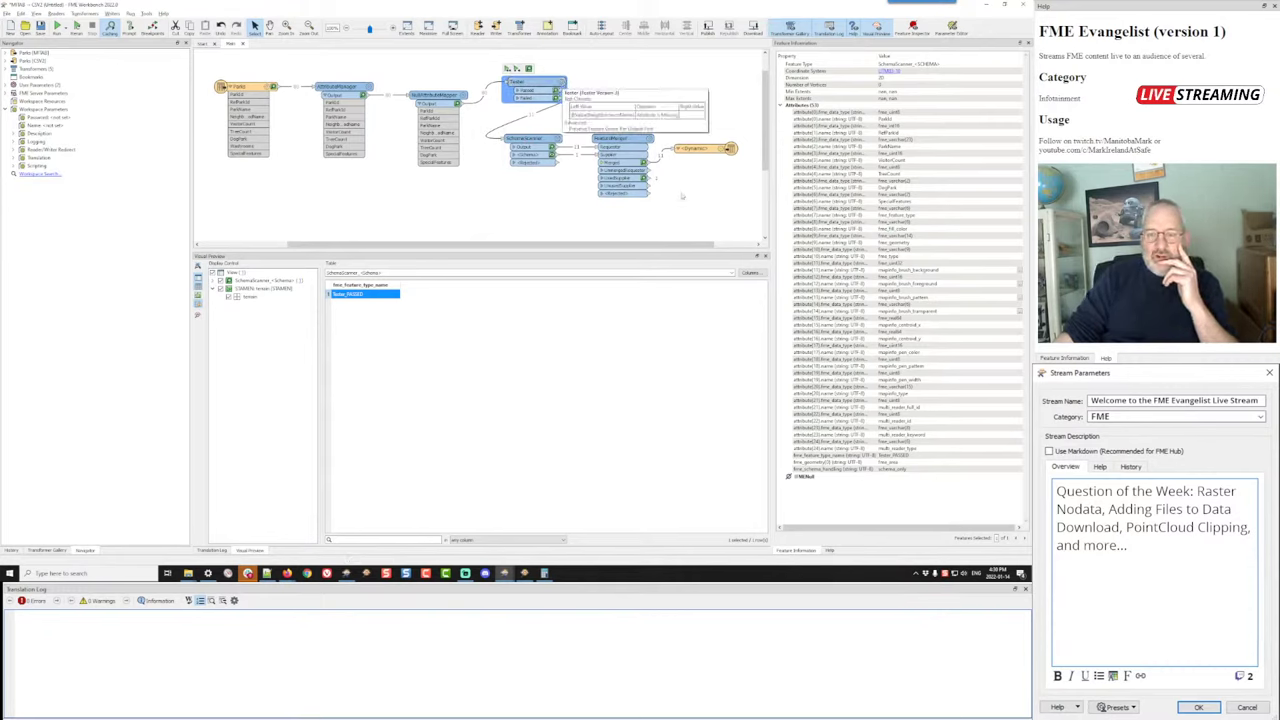
click(521, 205)
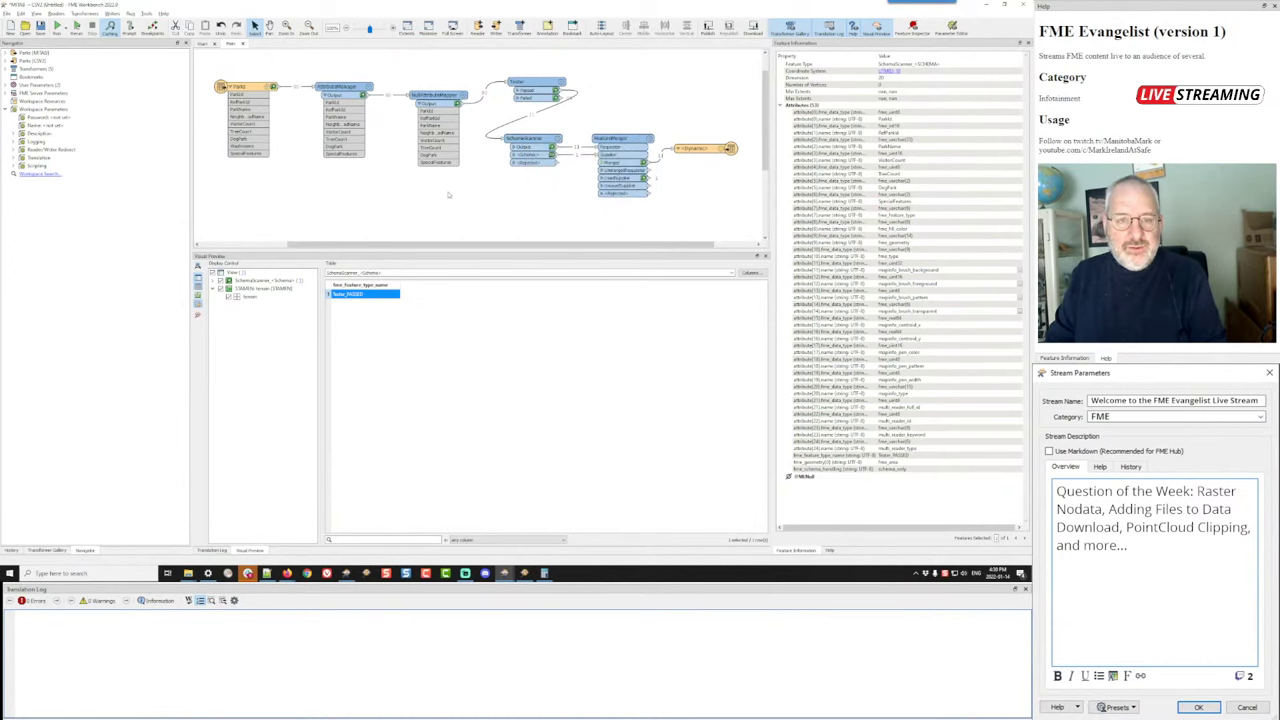
key(alt+Tab)
key(alt+Tab)
key(alt+Tab)
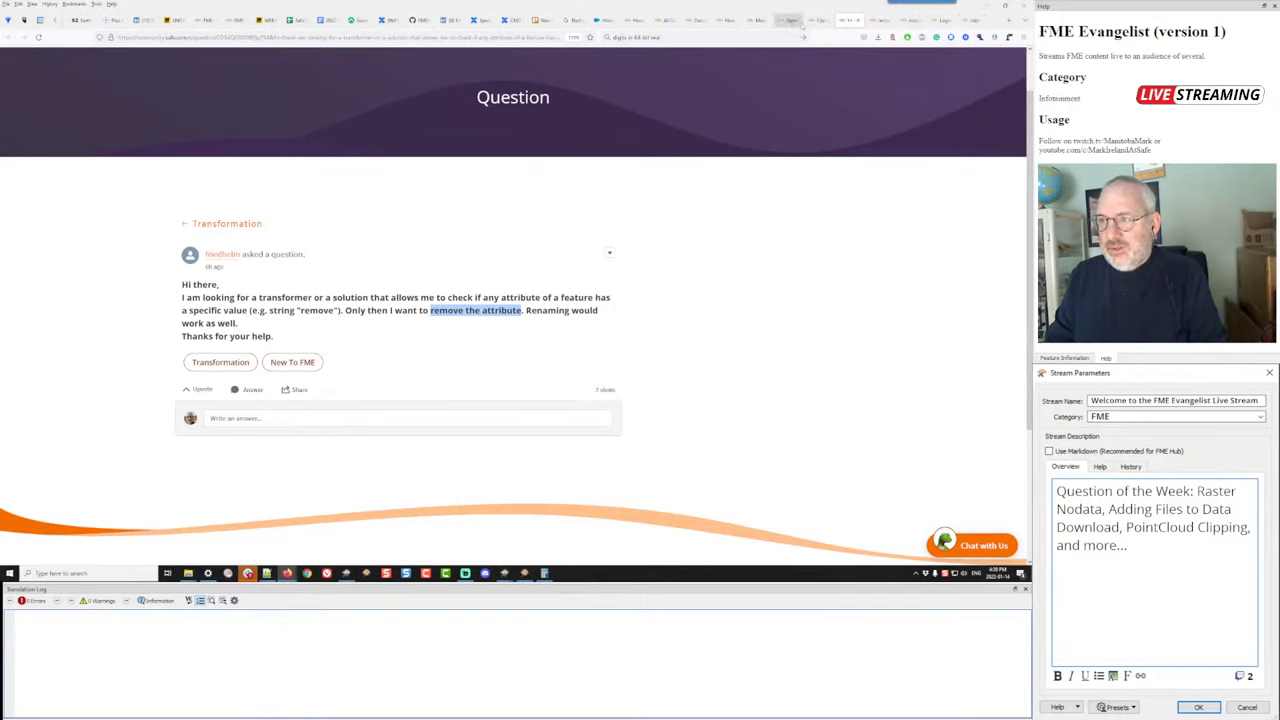
Browse the FME Server, knowledge-base and data download tabs, returning to the remove-attribute question
click(947, 22)
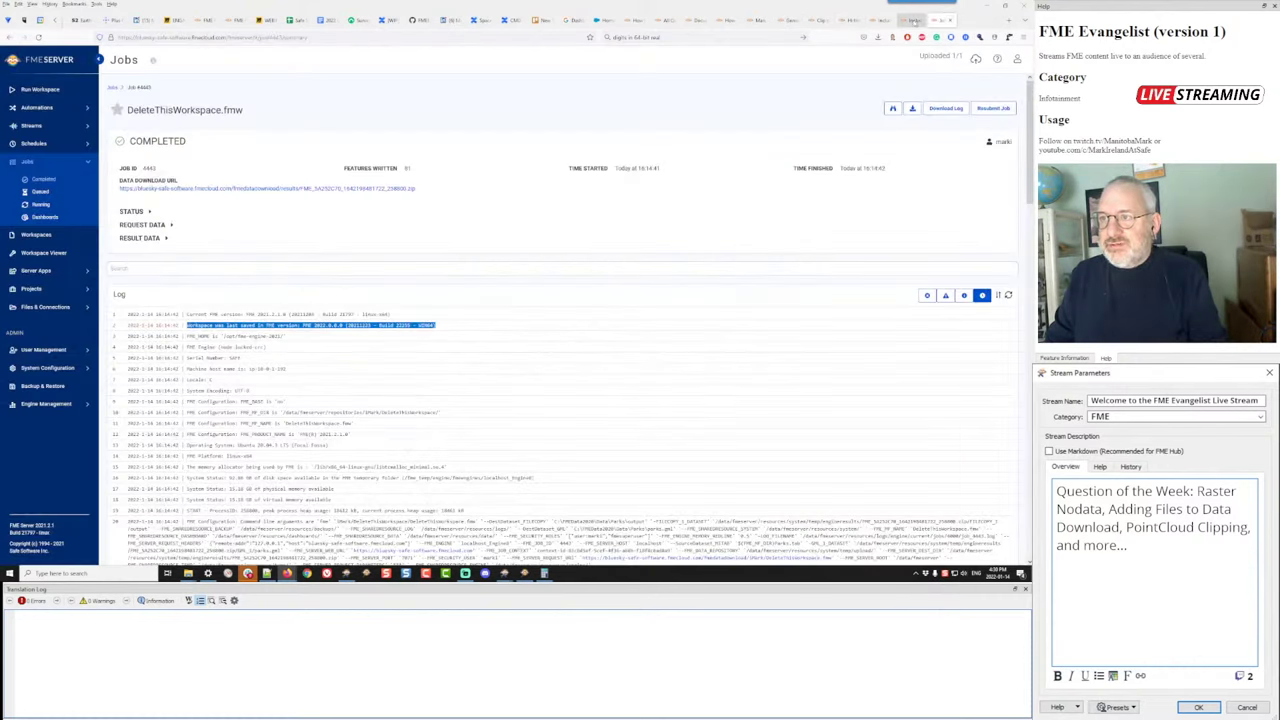
click(913, 22)
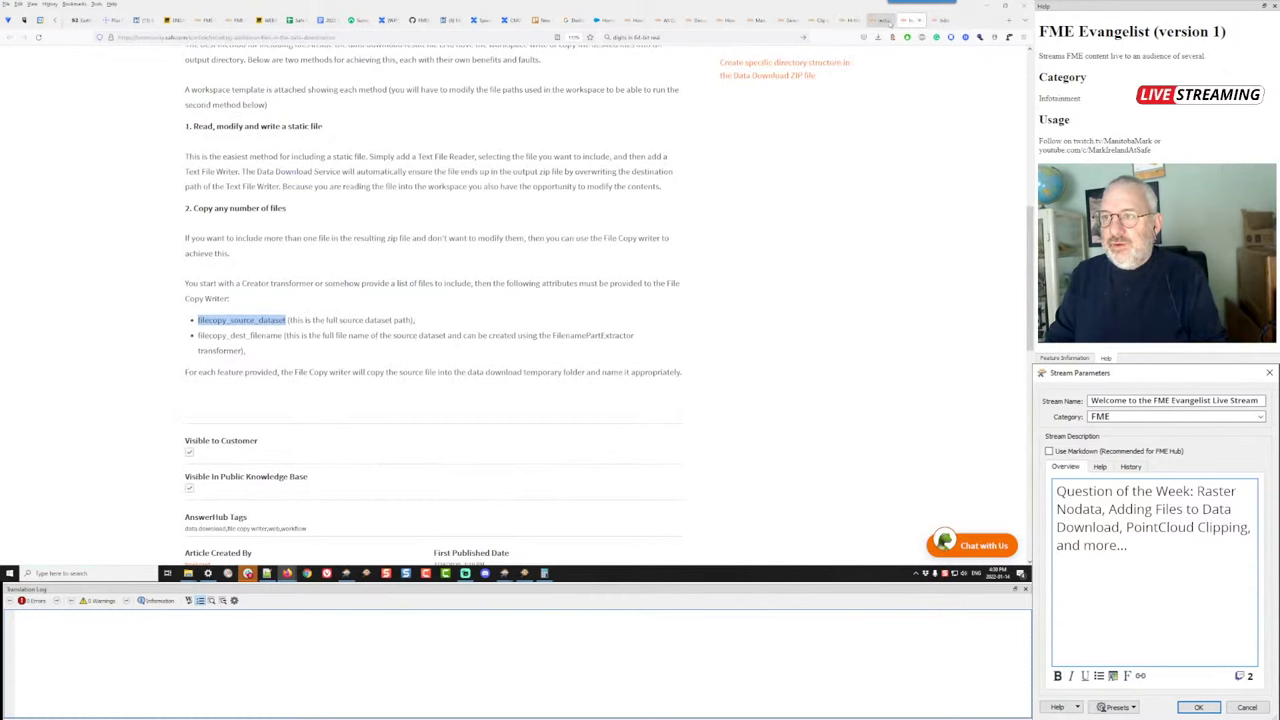
click(880, 21)
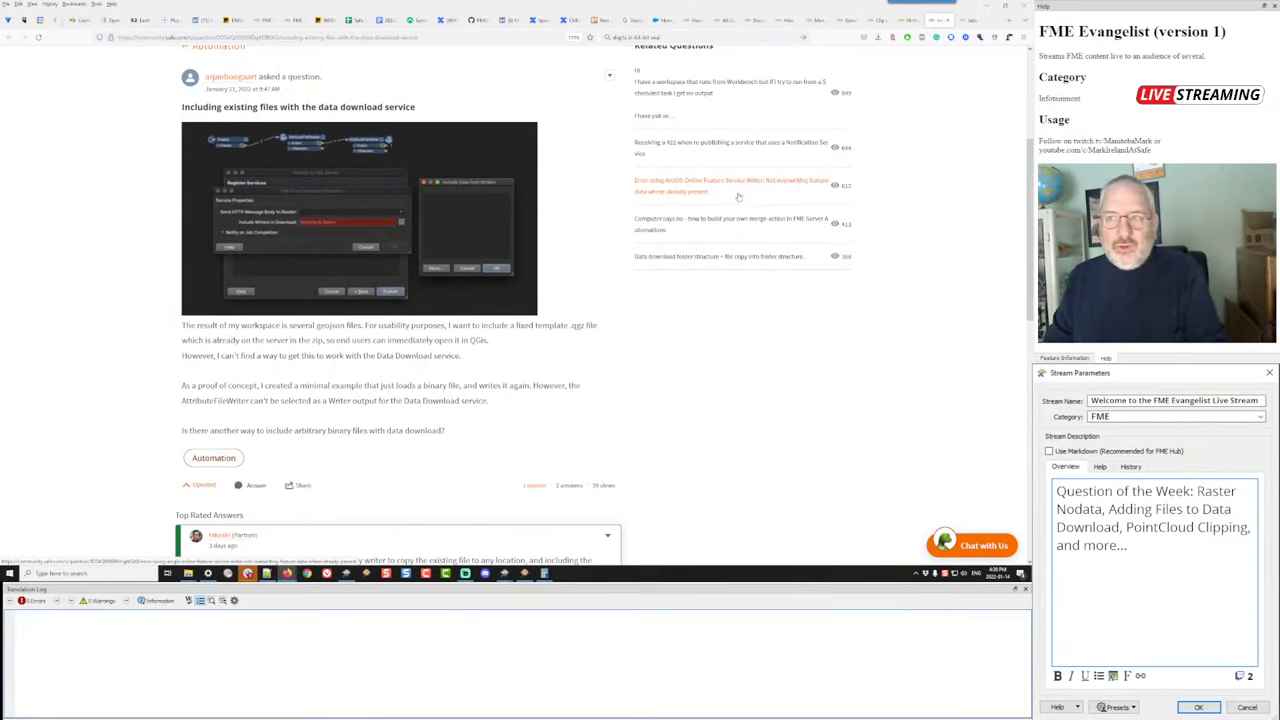
click(906, 20)
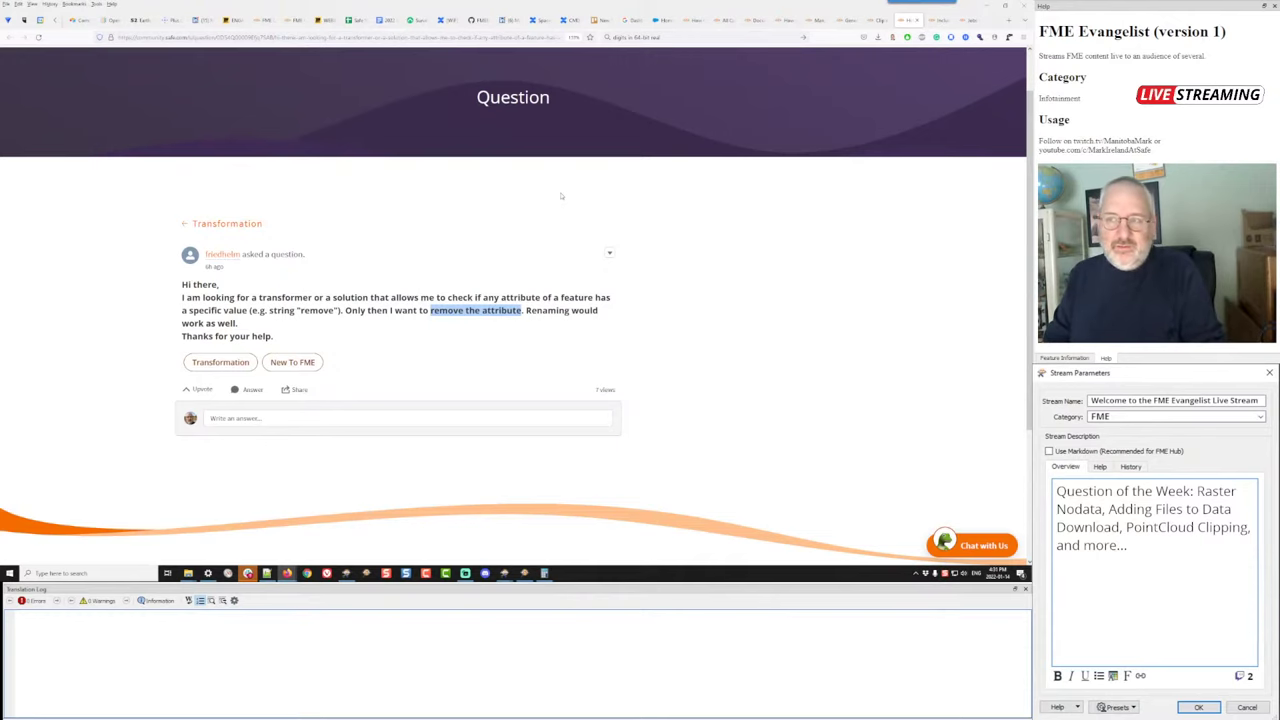
Read the pointcloud clipping and attribute-generation questions, ending on the UC socks question
click(873, 21)
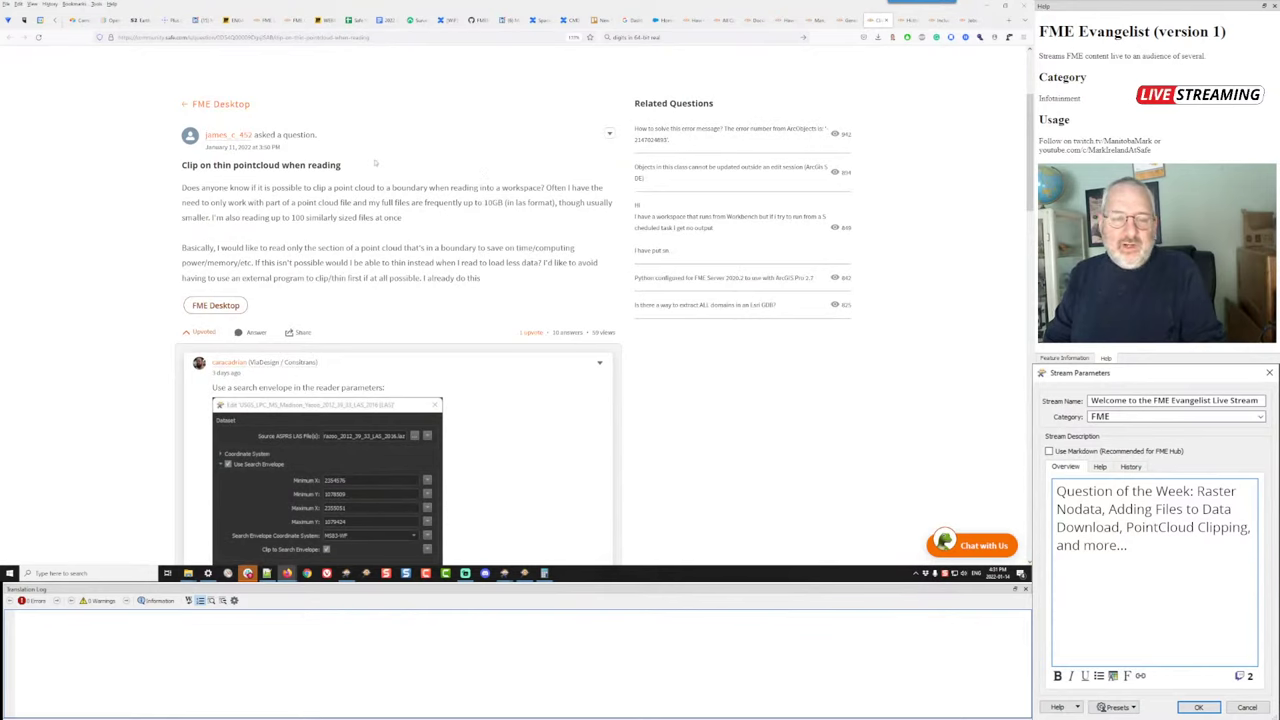
scroll(375, 162, down, 1)
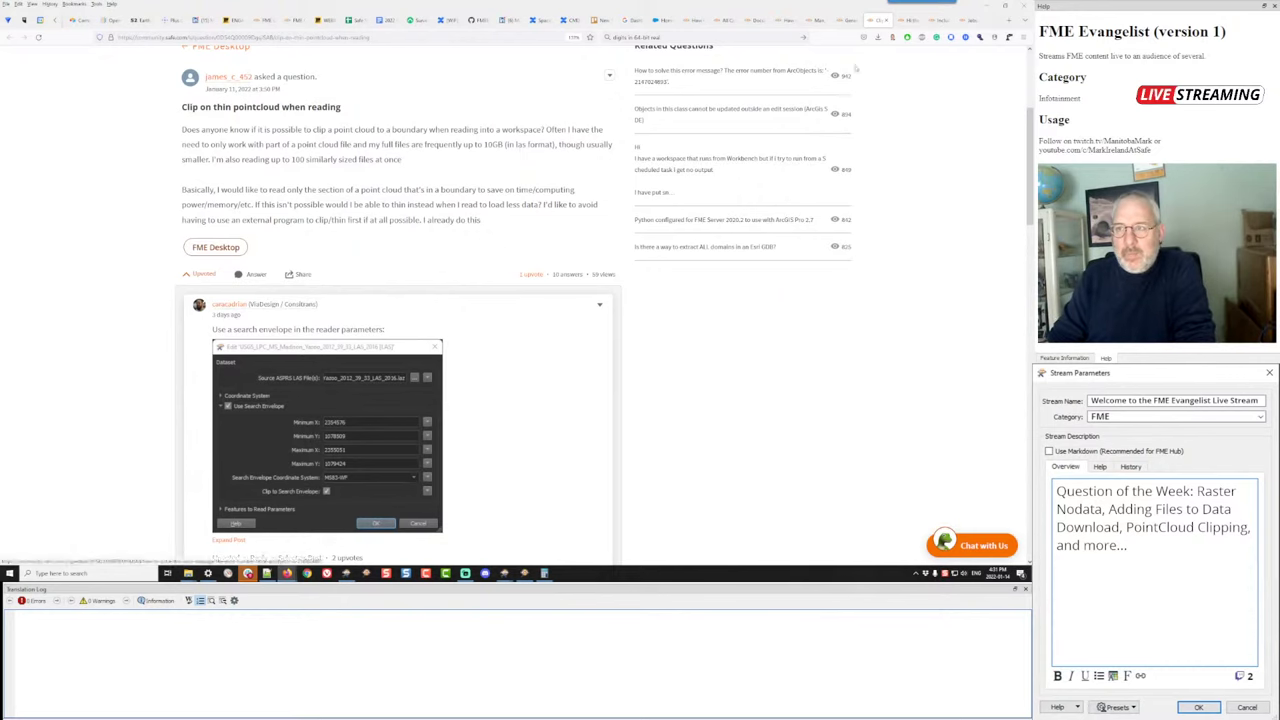
click(845, 21)
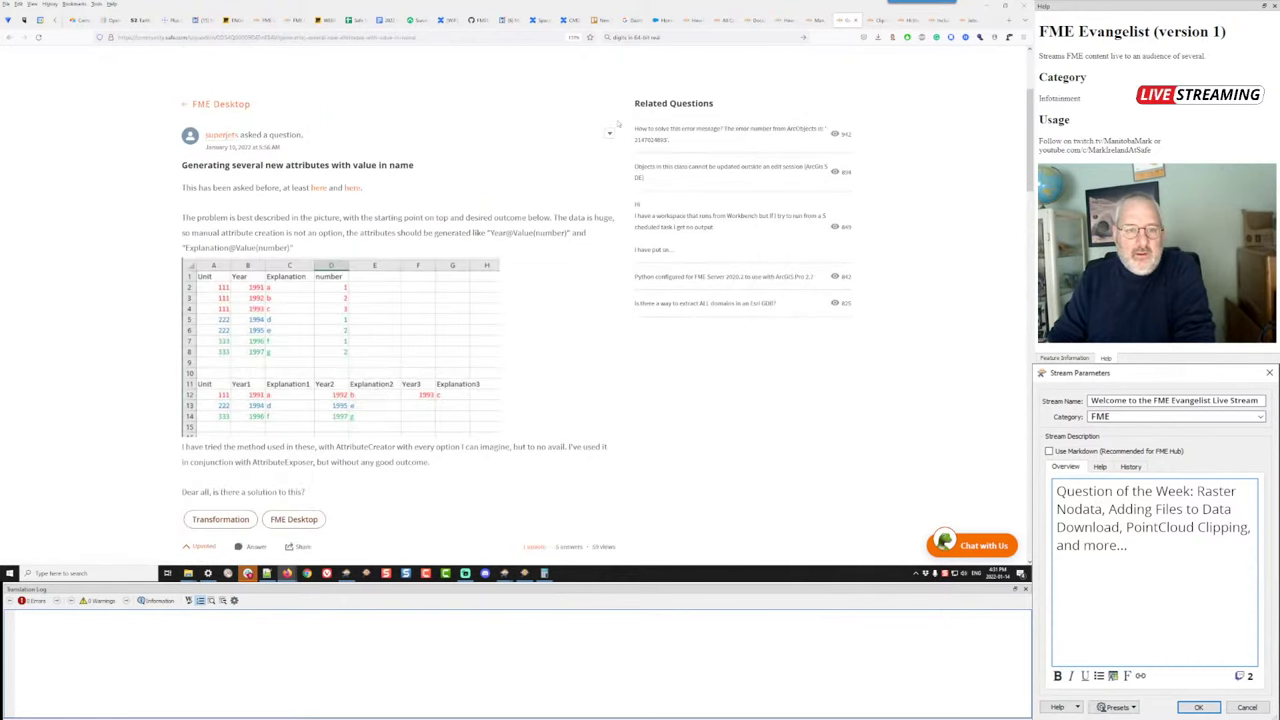
scroll(534, 155, down, 2)
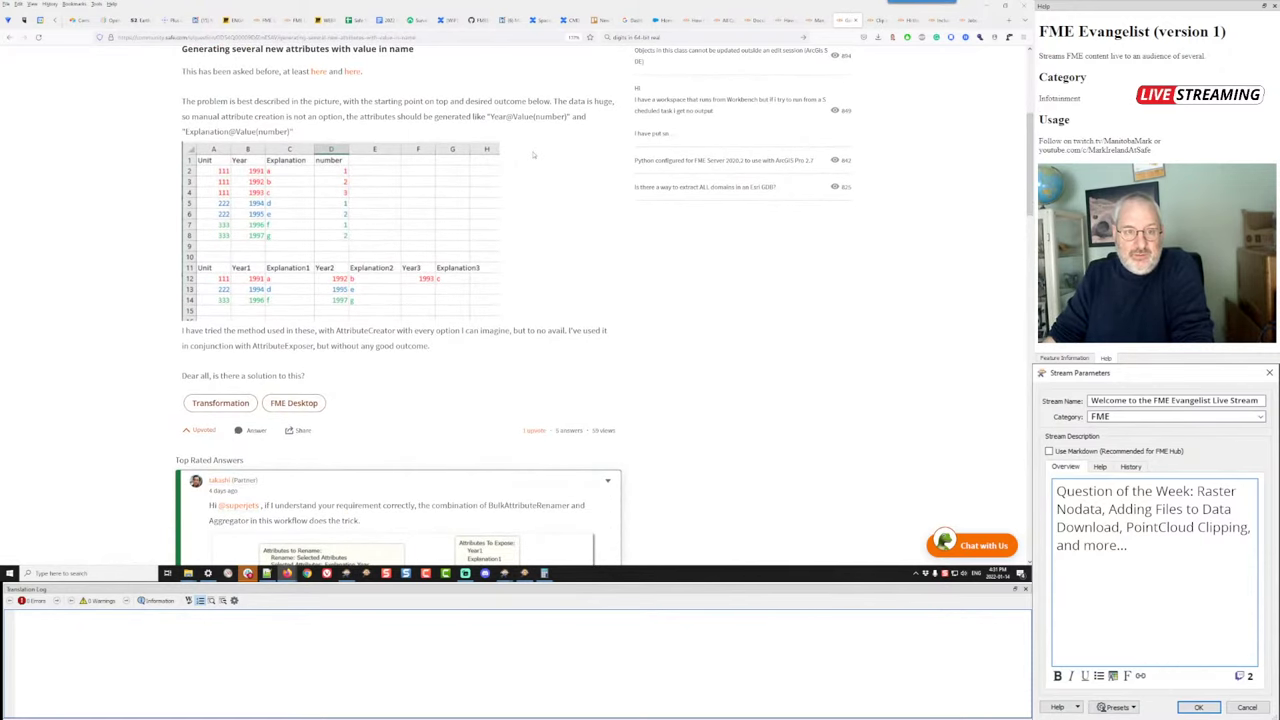
scroll(534, 155, down, 1)
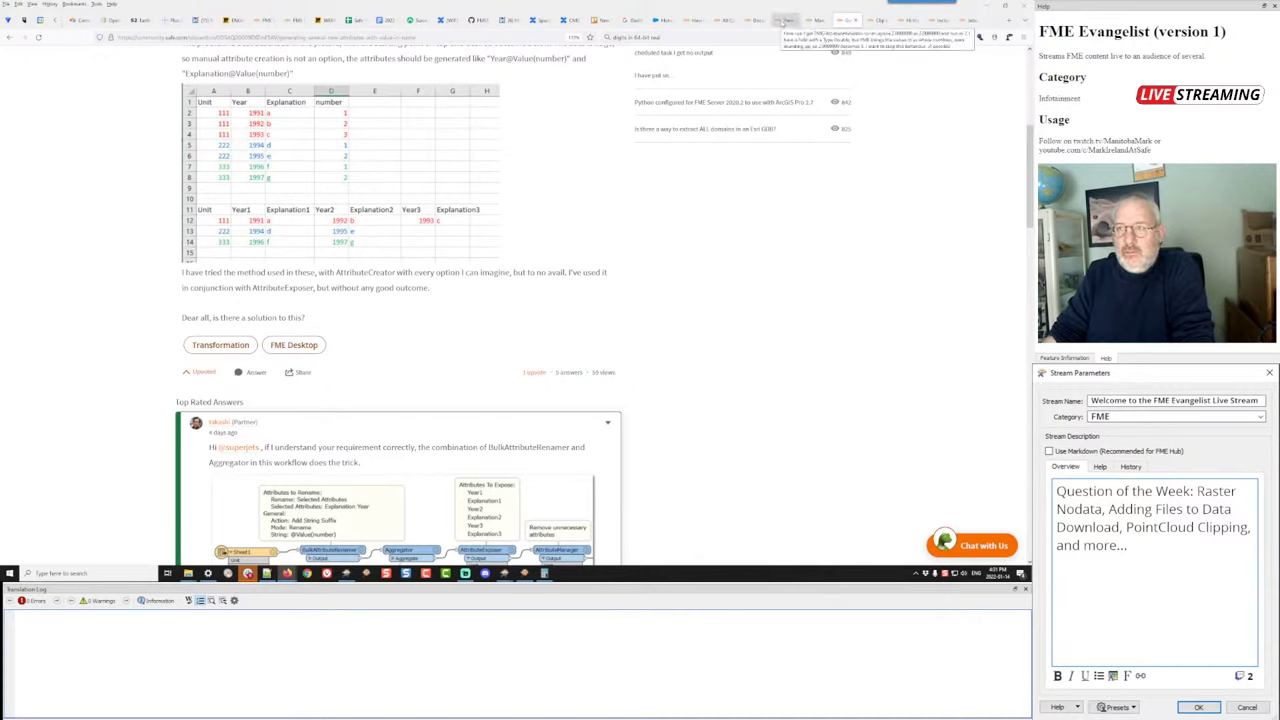
click(818, 20)
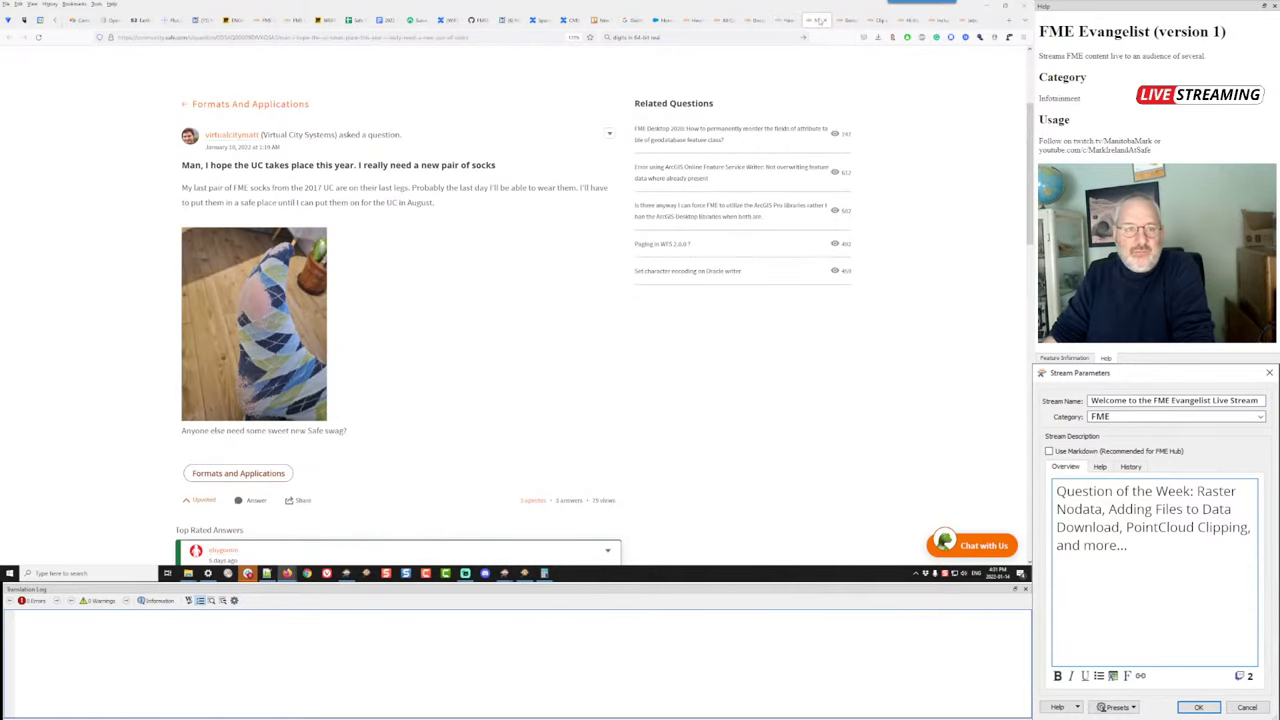